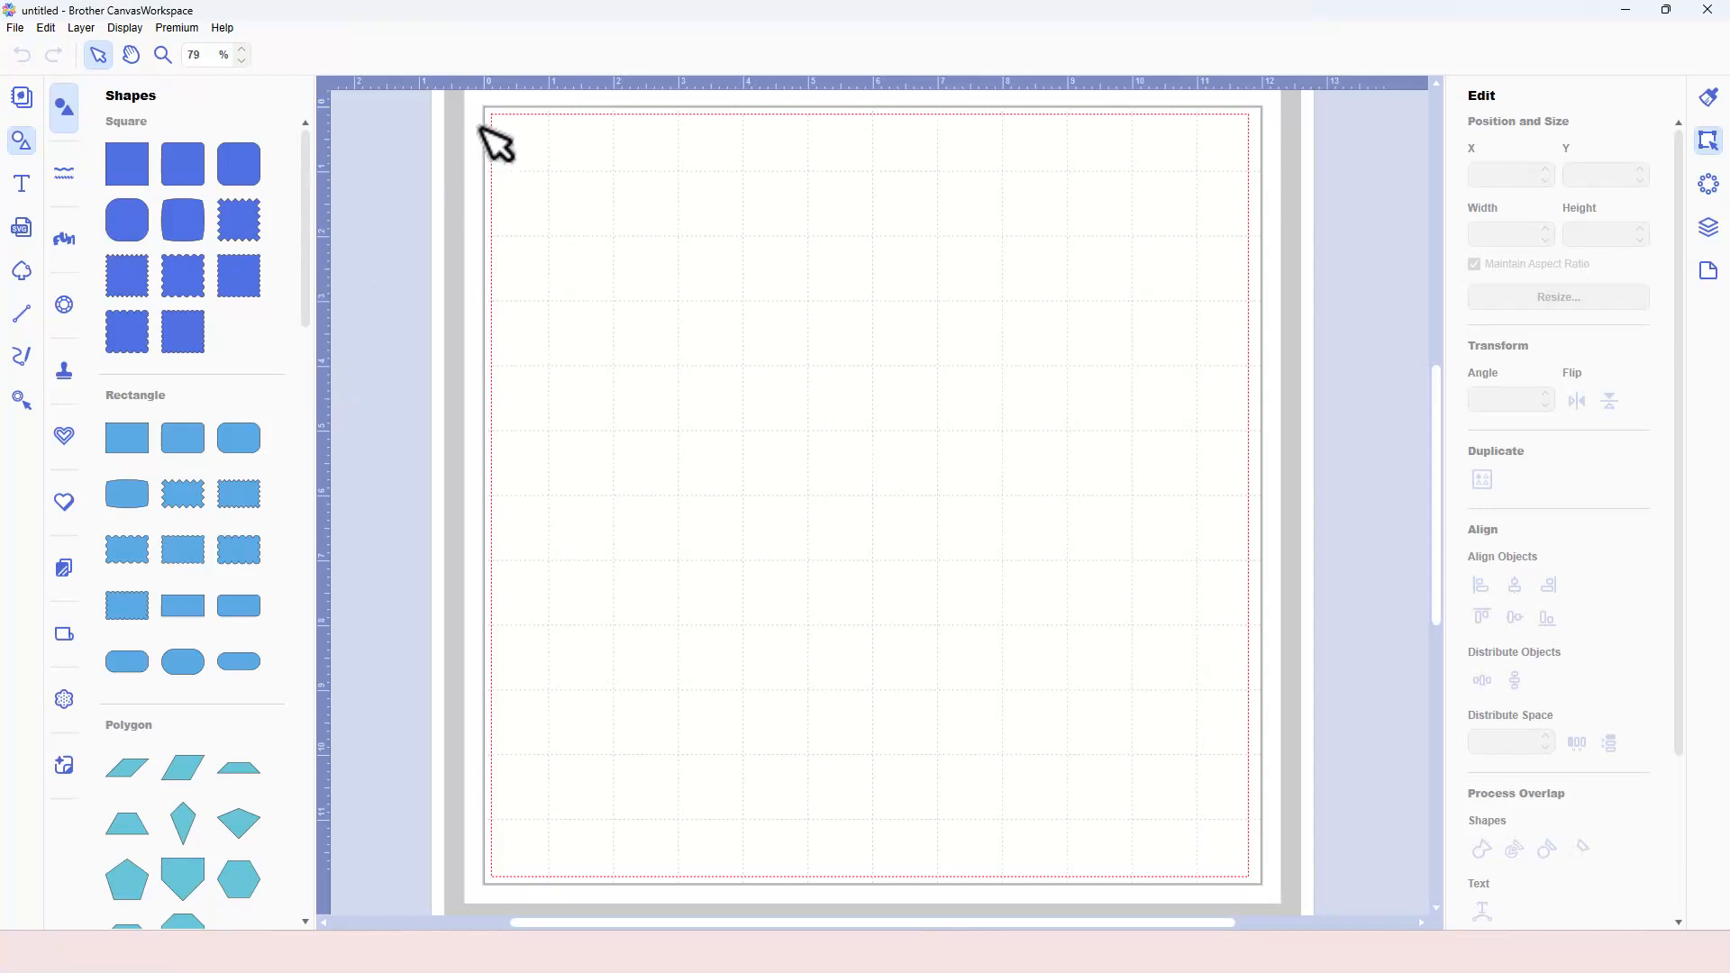
- Turn on snapping to the grid for the artboard and set the grid spacing to 0.50 inches
left_click(1708, 274)
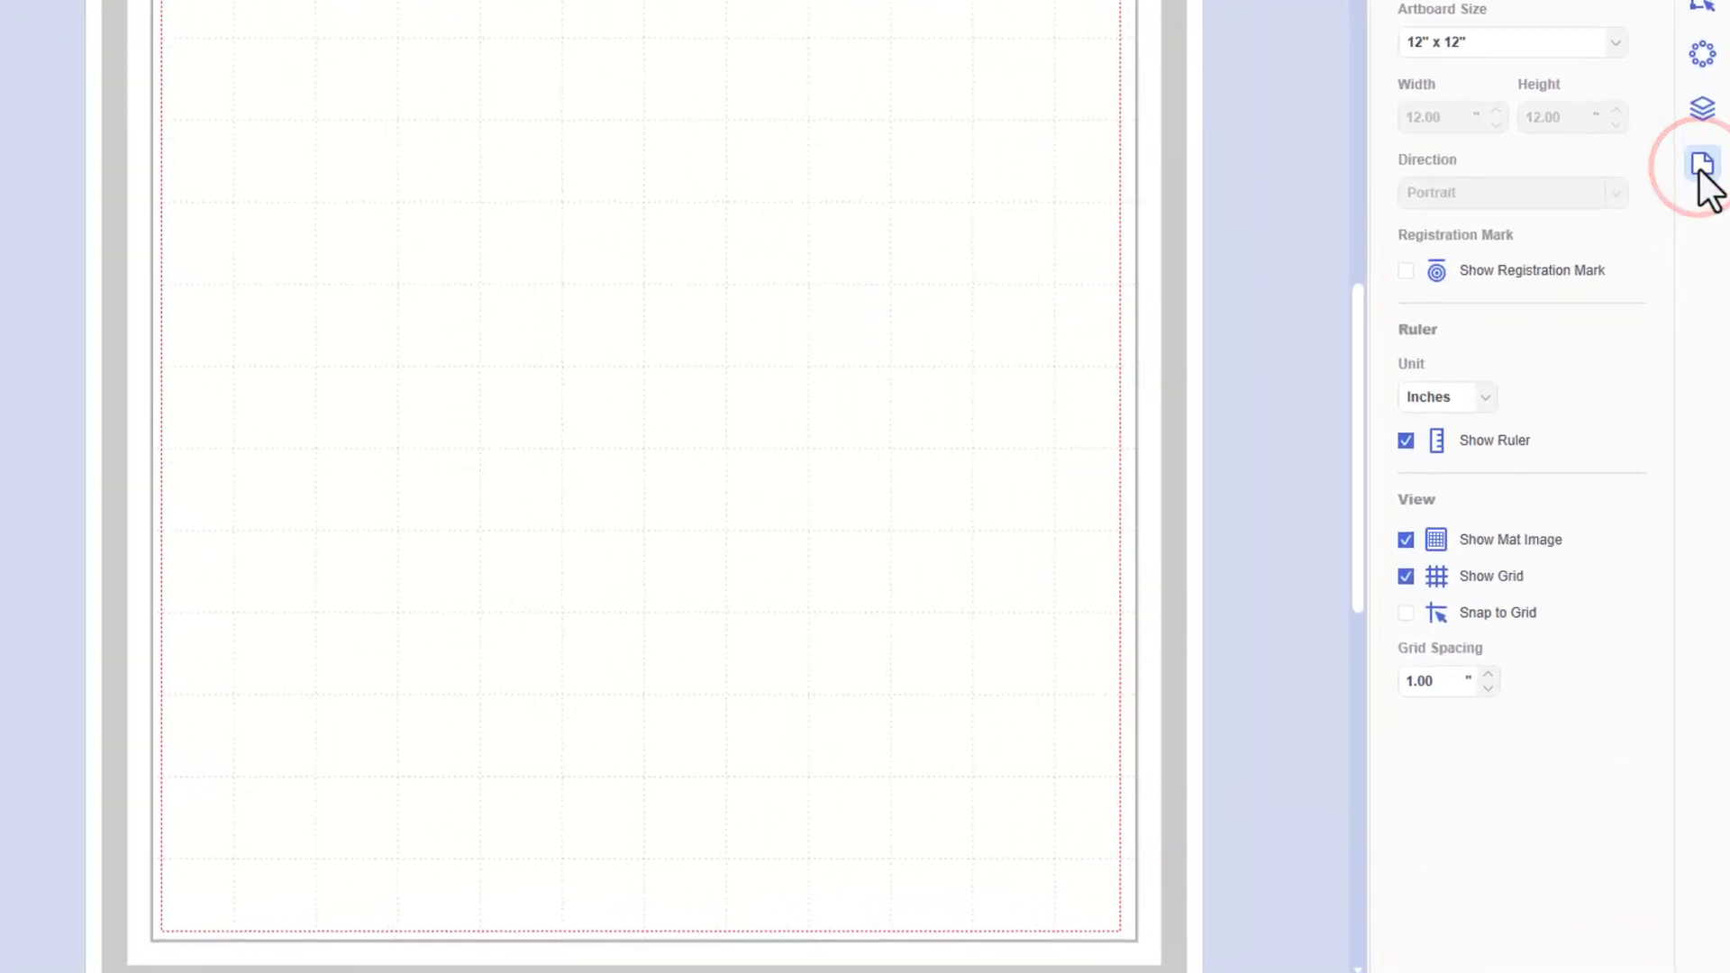
left_click(1480, 610)
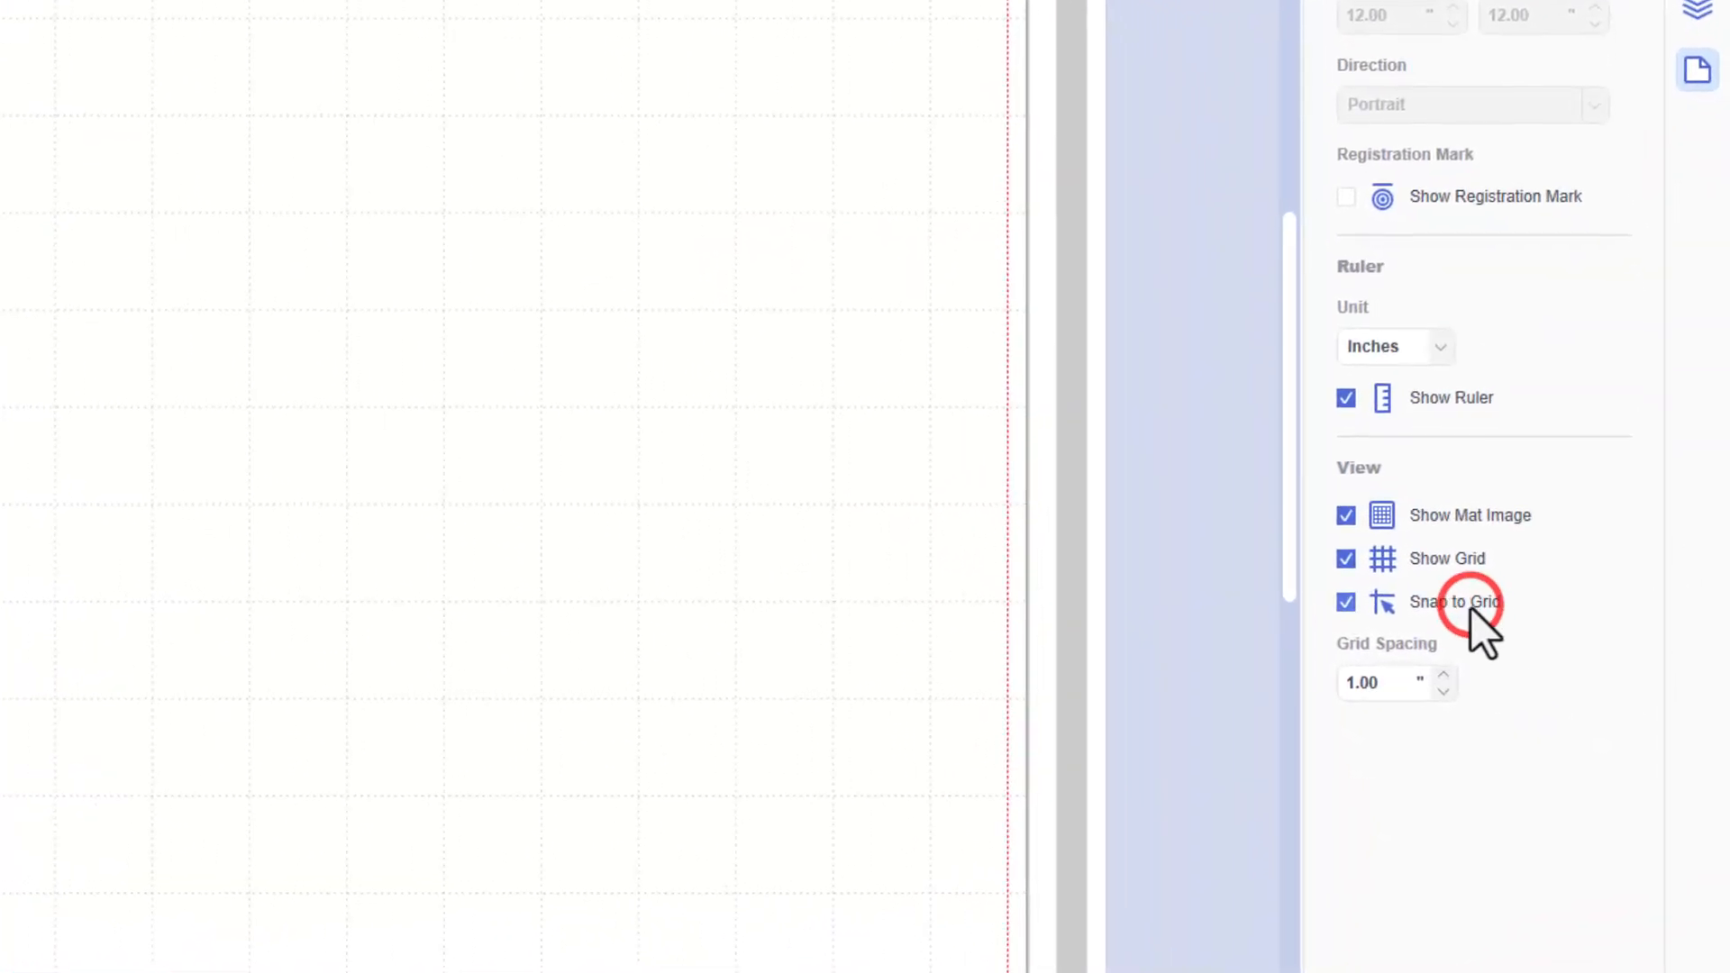
double_click(1385, 683)
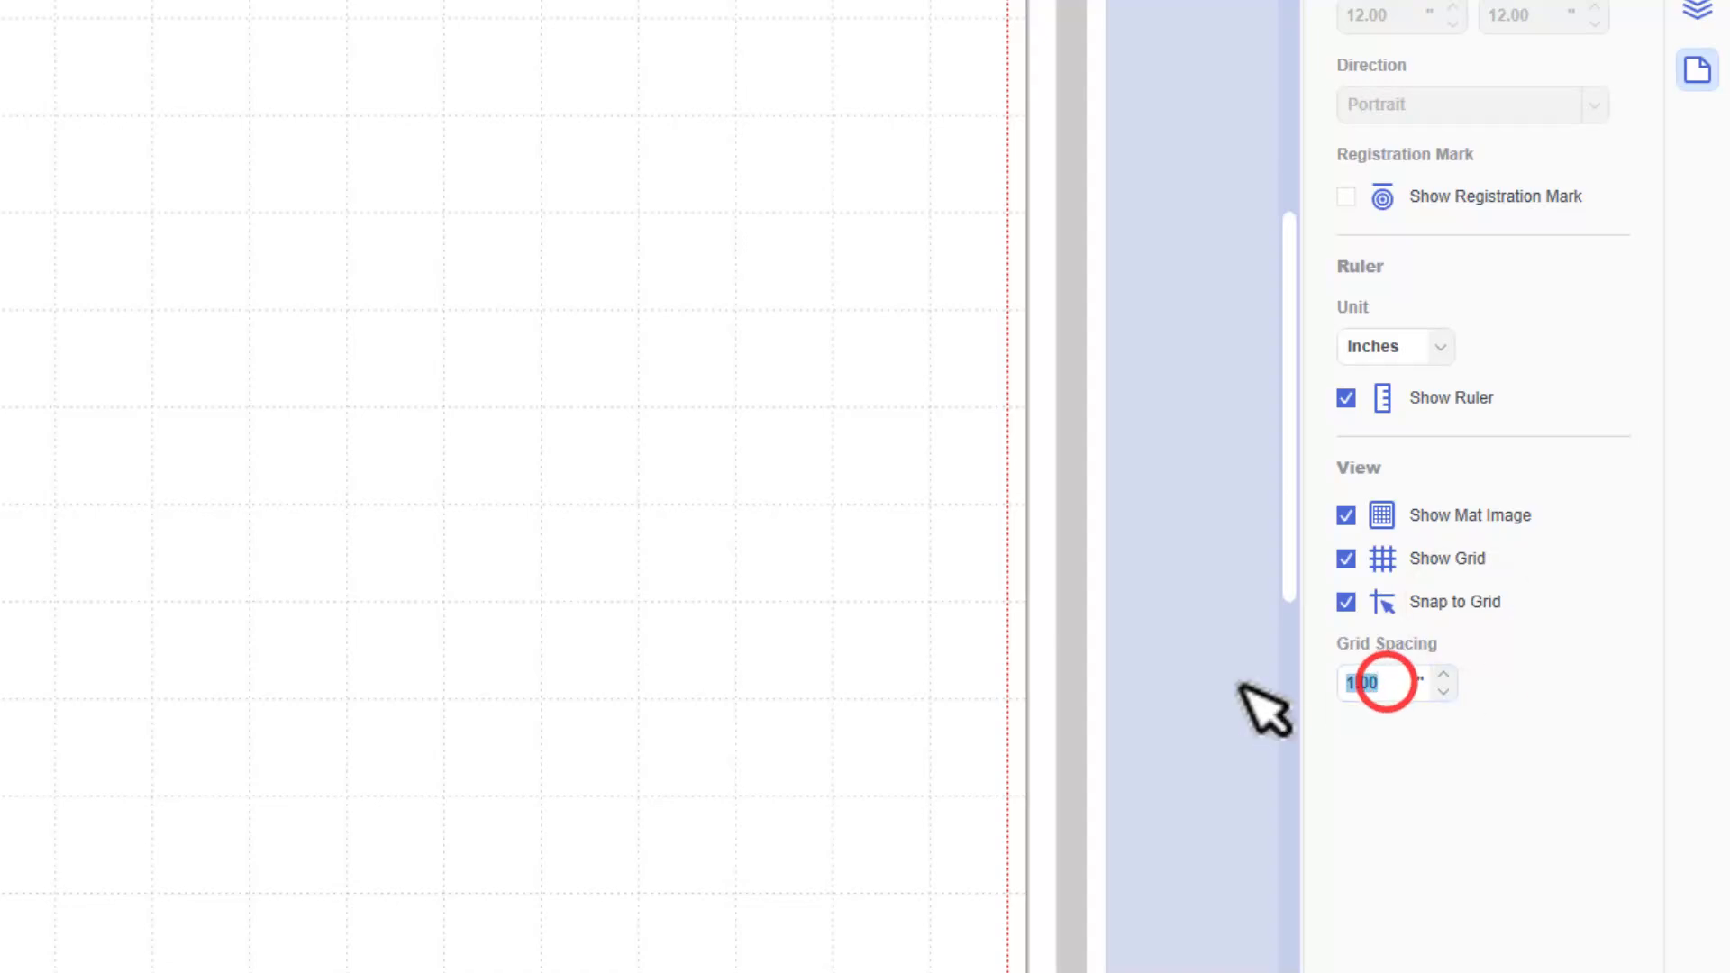
type("0.50")
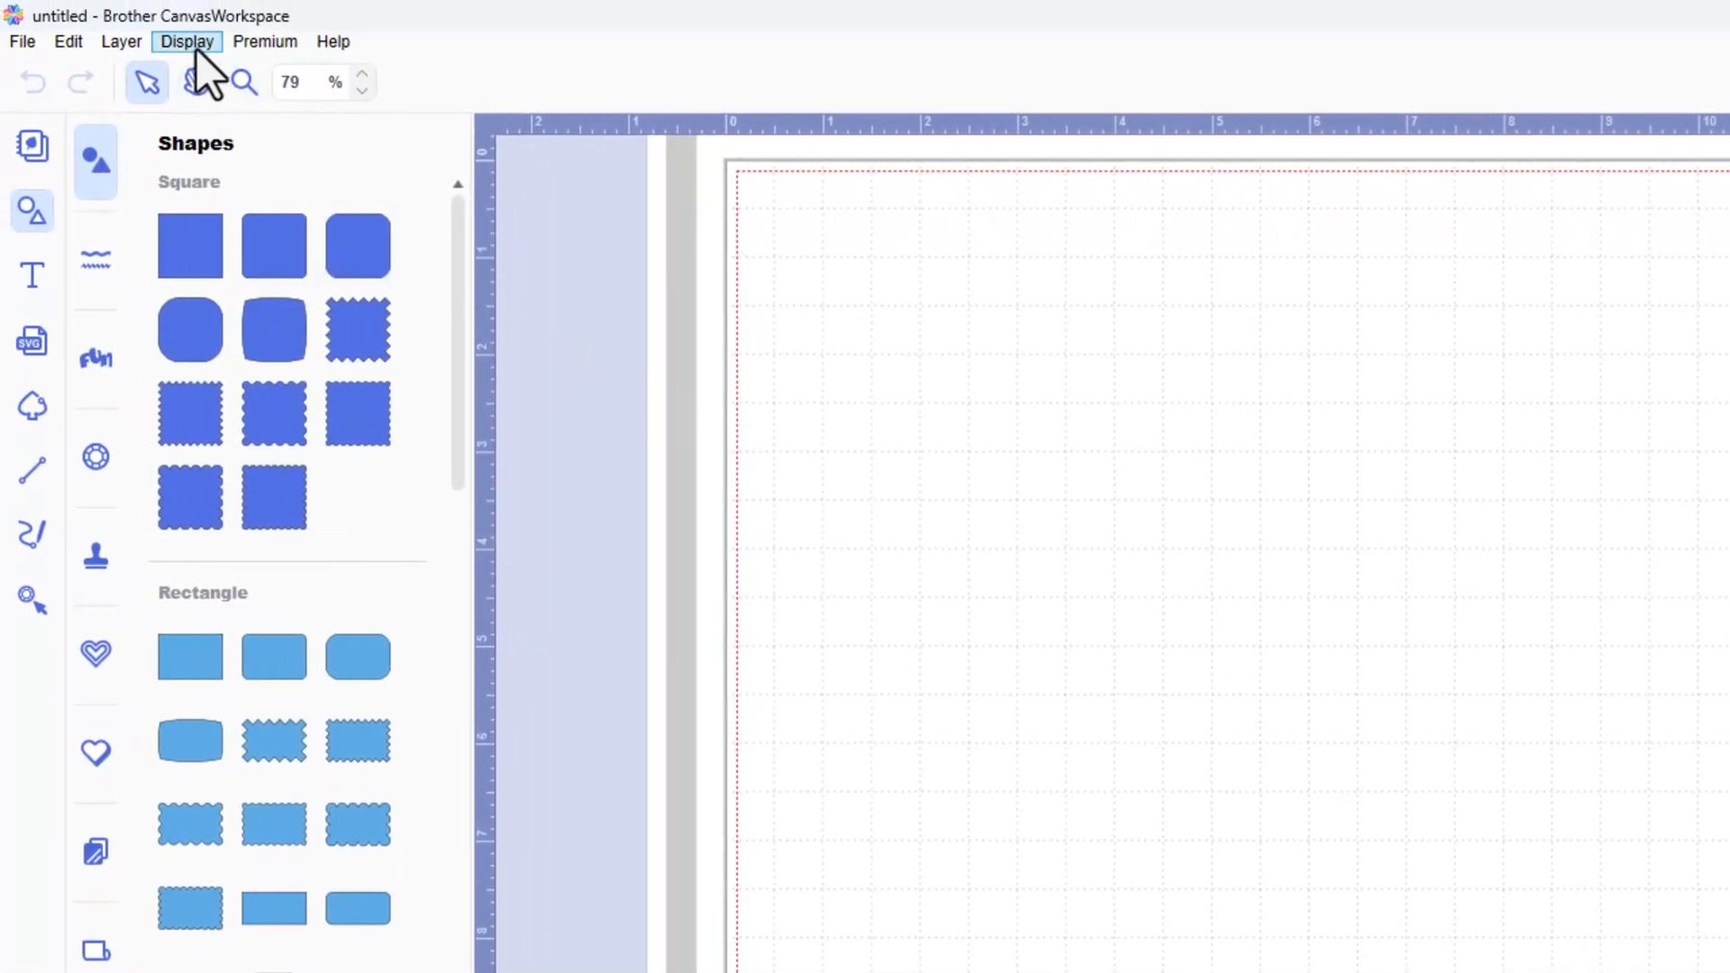
left_click(196, 47)
mouse_move(231, 263)
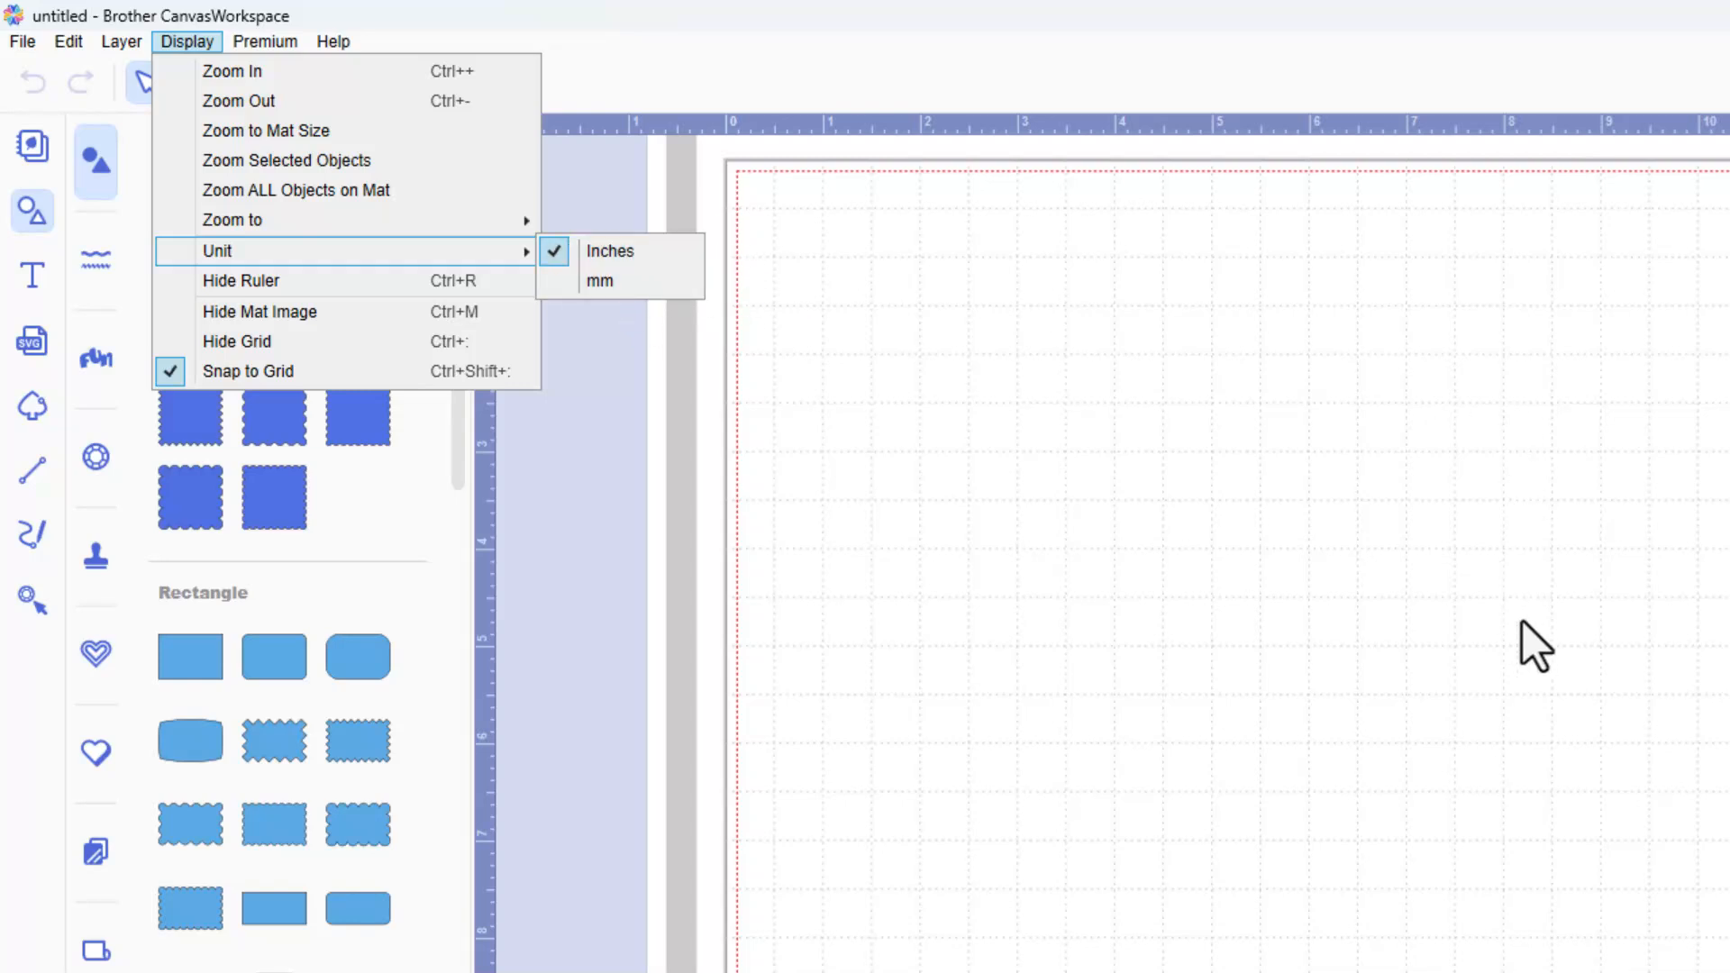
left_click(1551, 620)
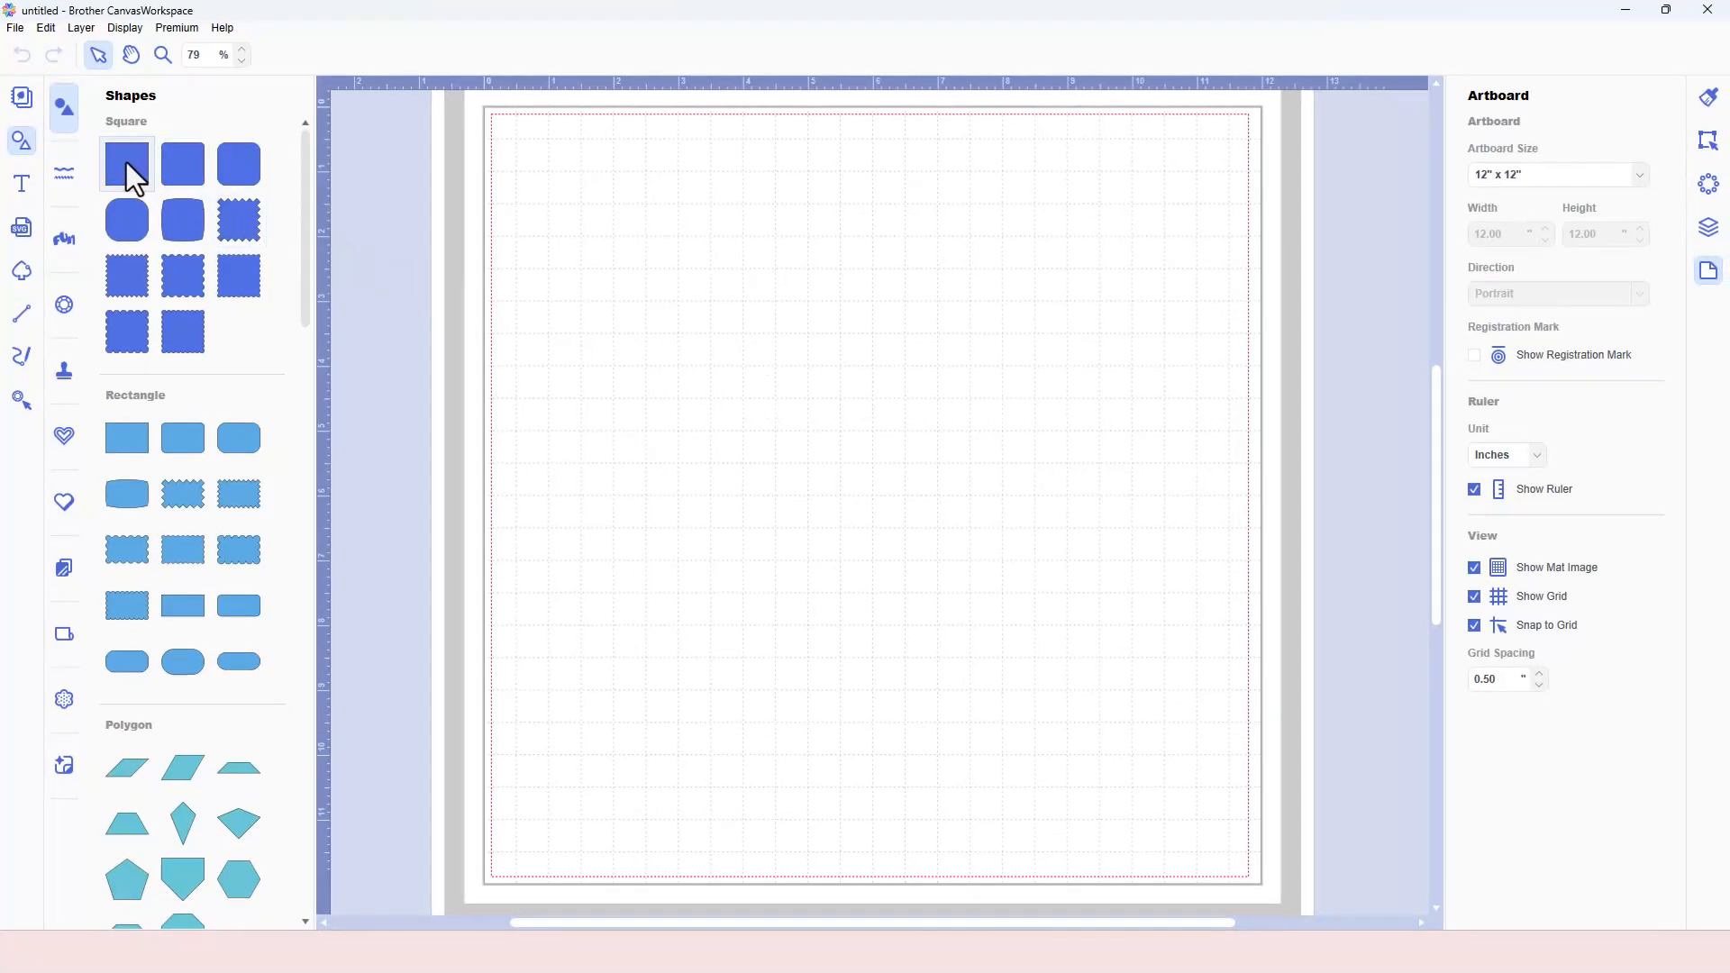
- Add a plain sharp-cornered square to the mat and move it into the artboard's top-left corner at the ruler origin
left_click_drag(126, 164, 635, 252)
mouse_move(584, 198)
left_mouse_down()
mouse_move(606, 236)
mouse_move(595, 220)
left_mouse_up()
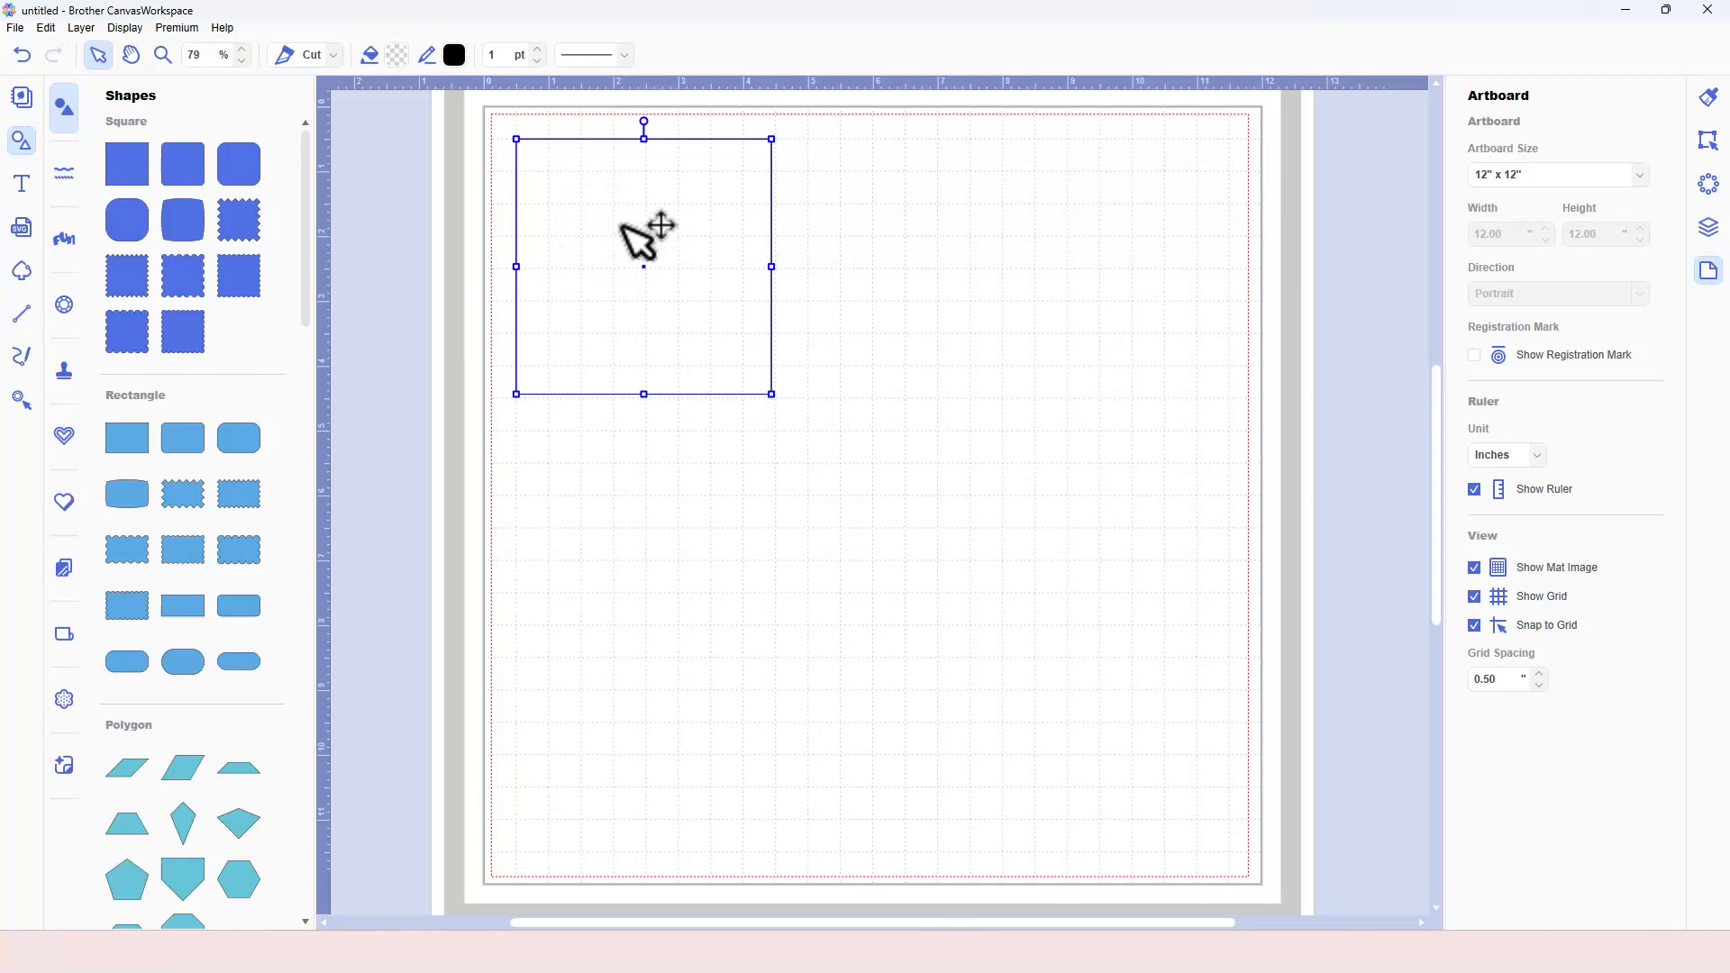
left_click_drag(637, 227, 606, 190)
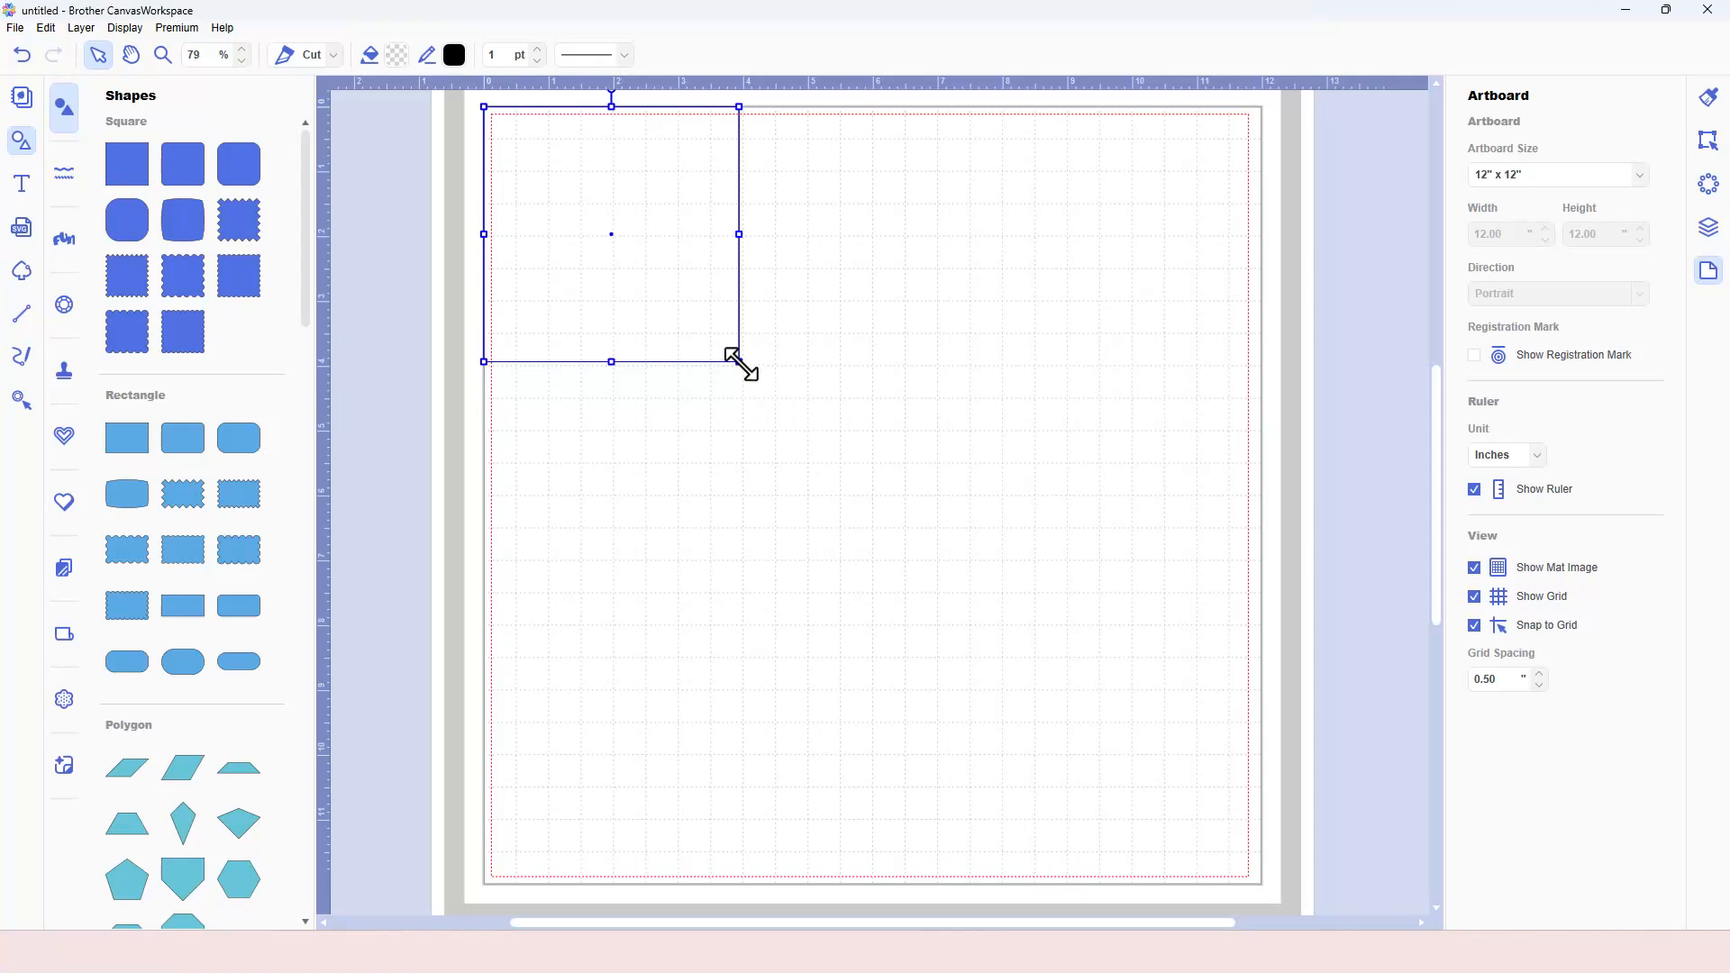
- Resize the square to 6 inches wide with the aspect ratio maintained
left_click_drag(741, 363, 863, 446)
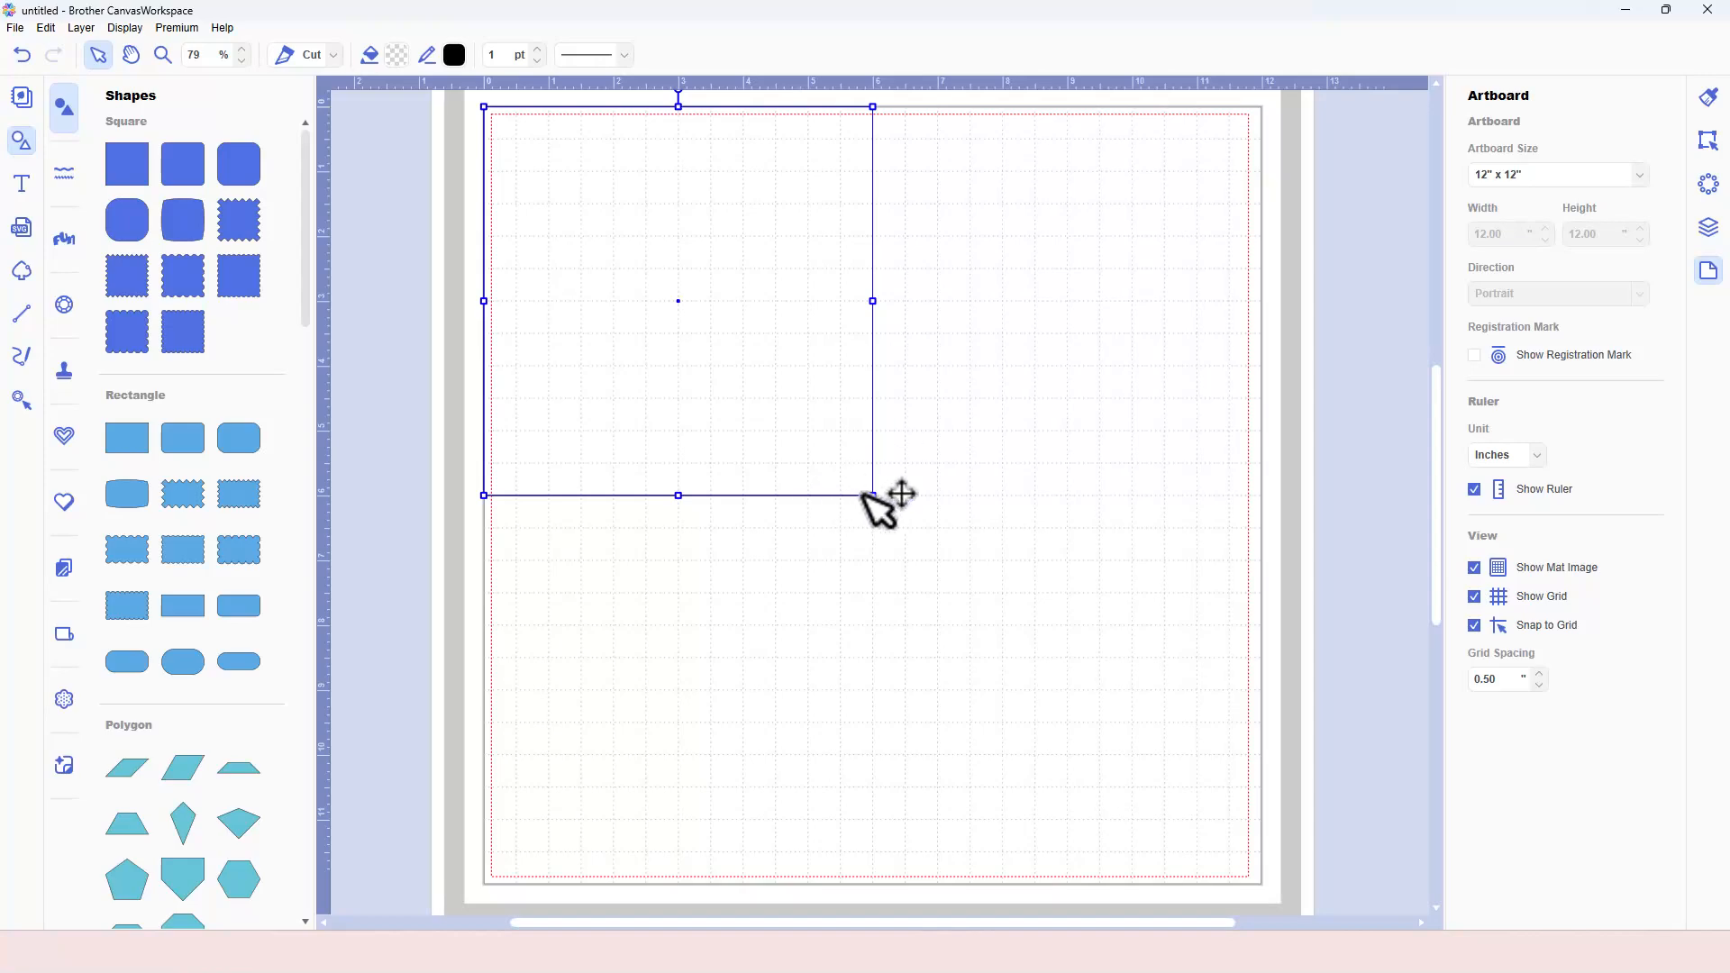
left_click_drag(870, 495, 747, 395)
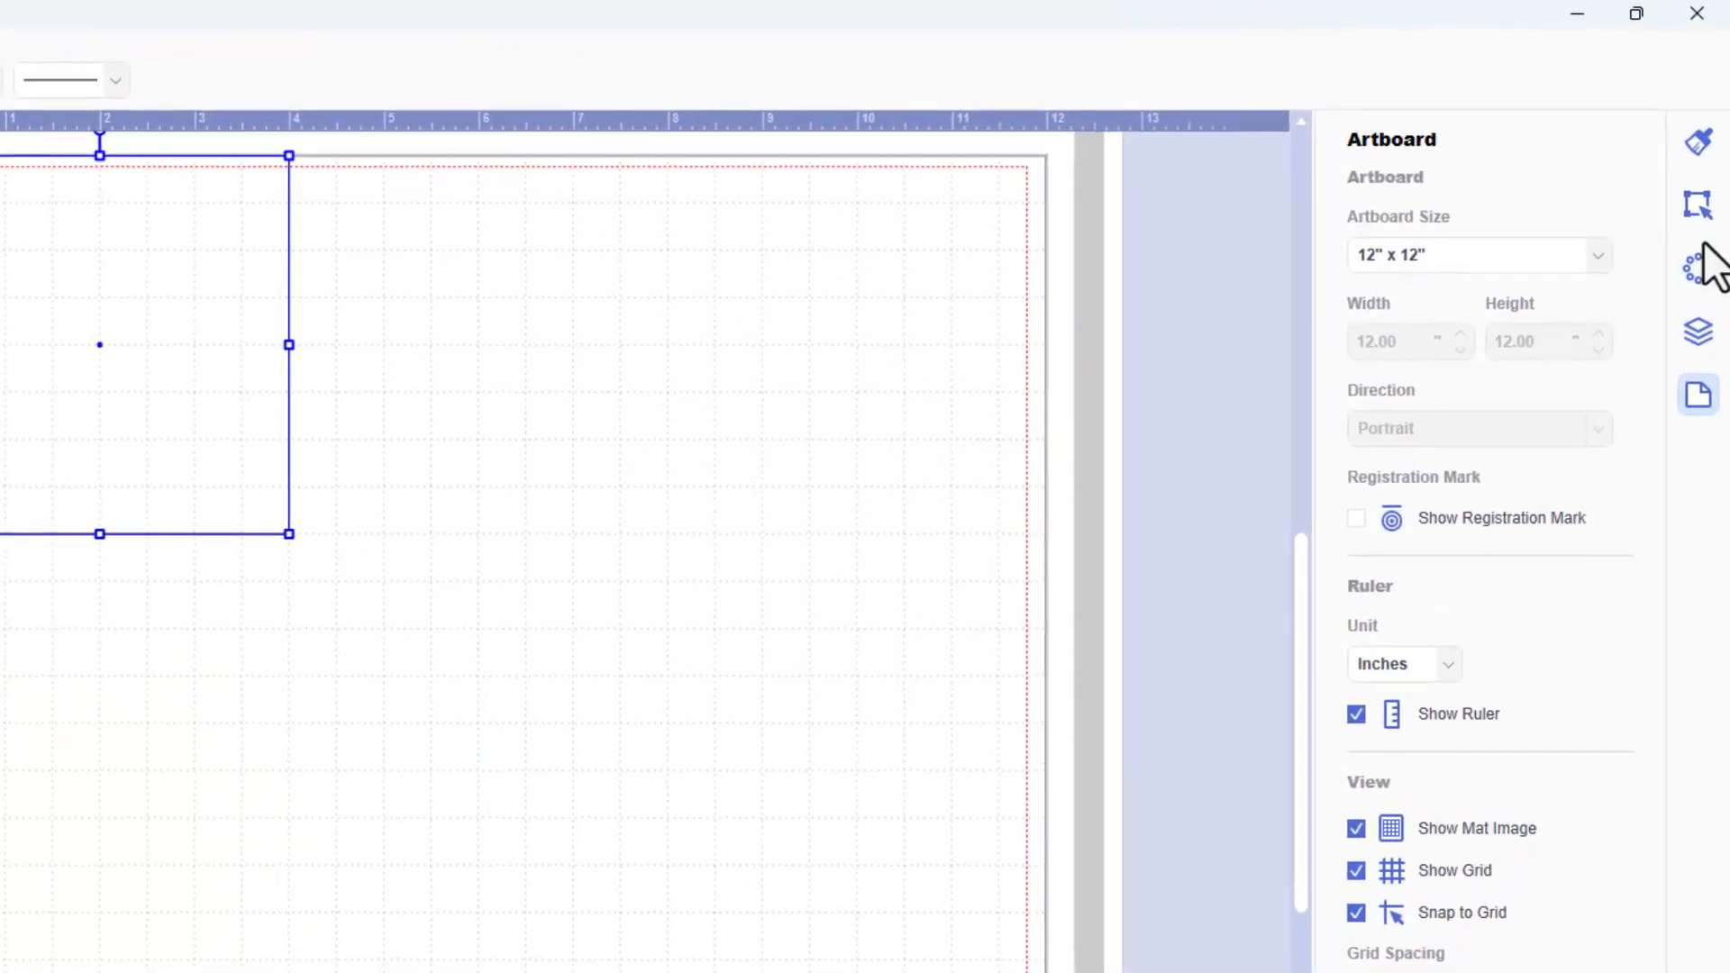
left_click(1706, 155)
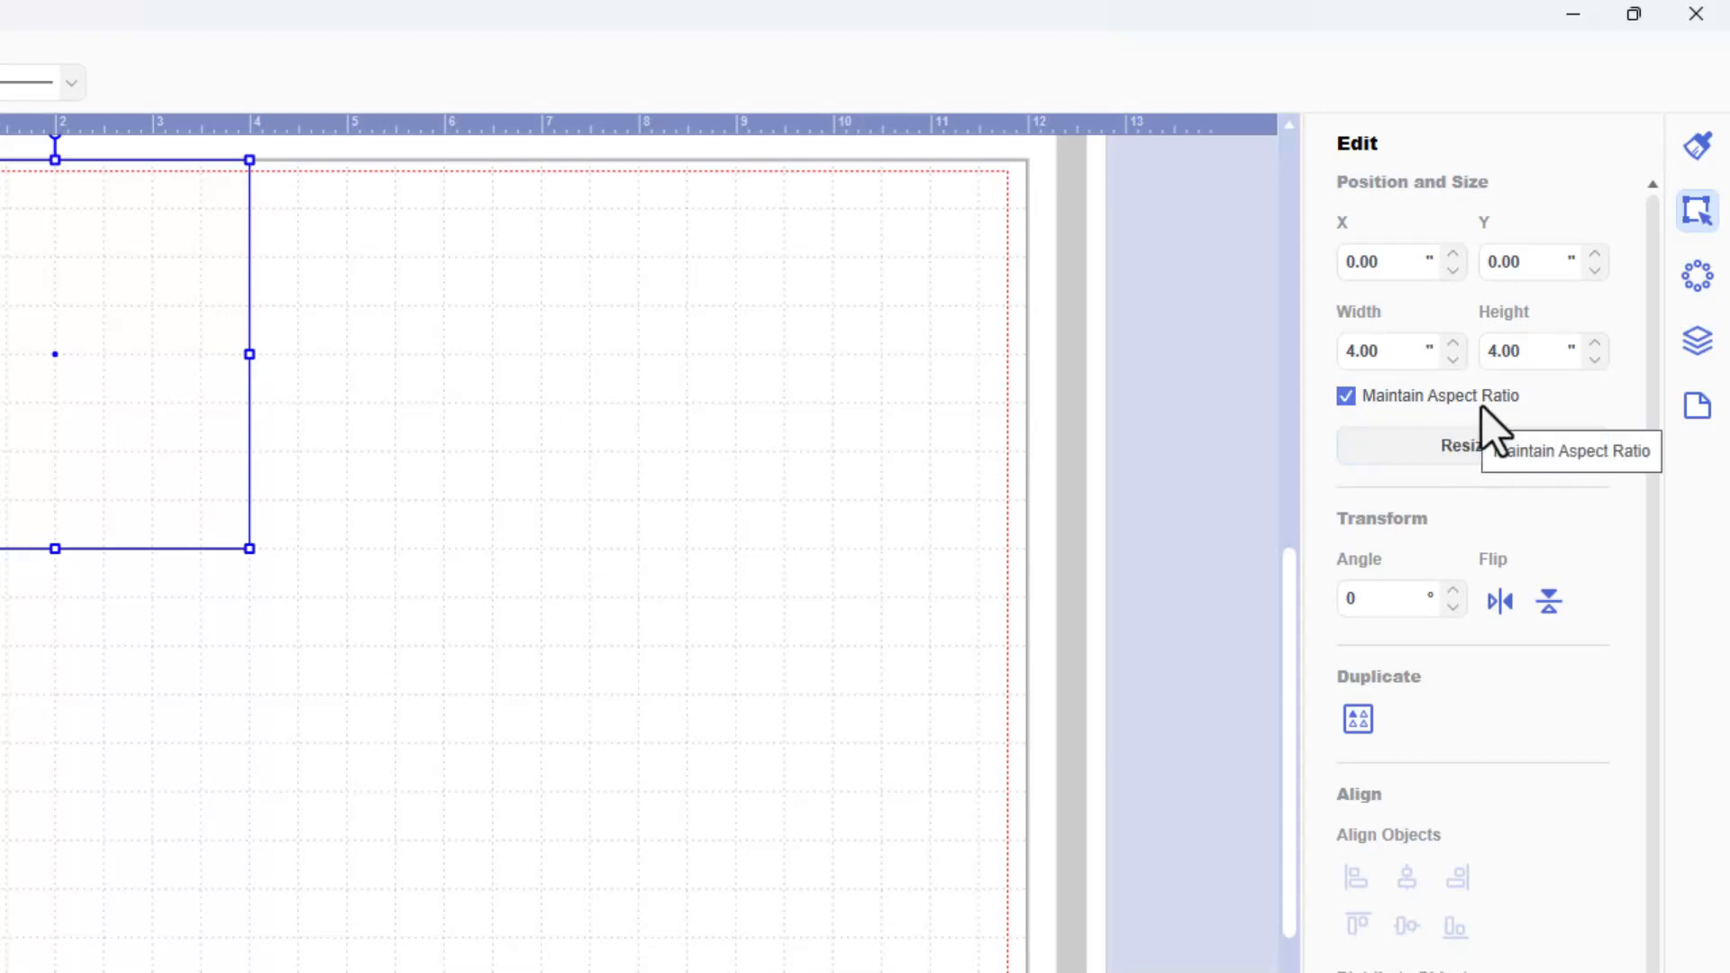
double_click(1378, 351)
type("6")
key("Return")
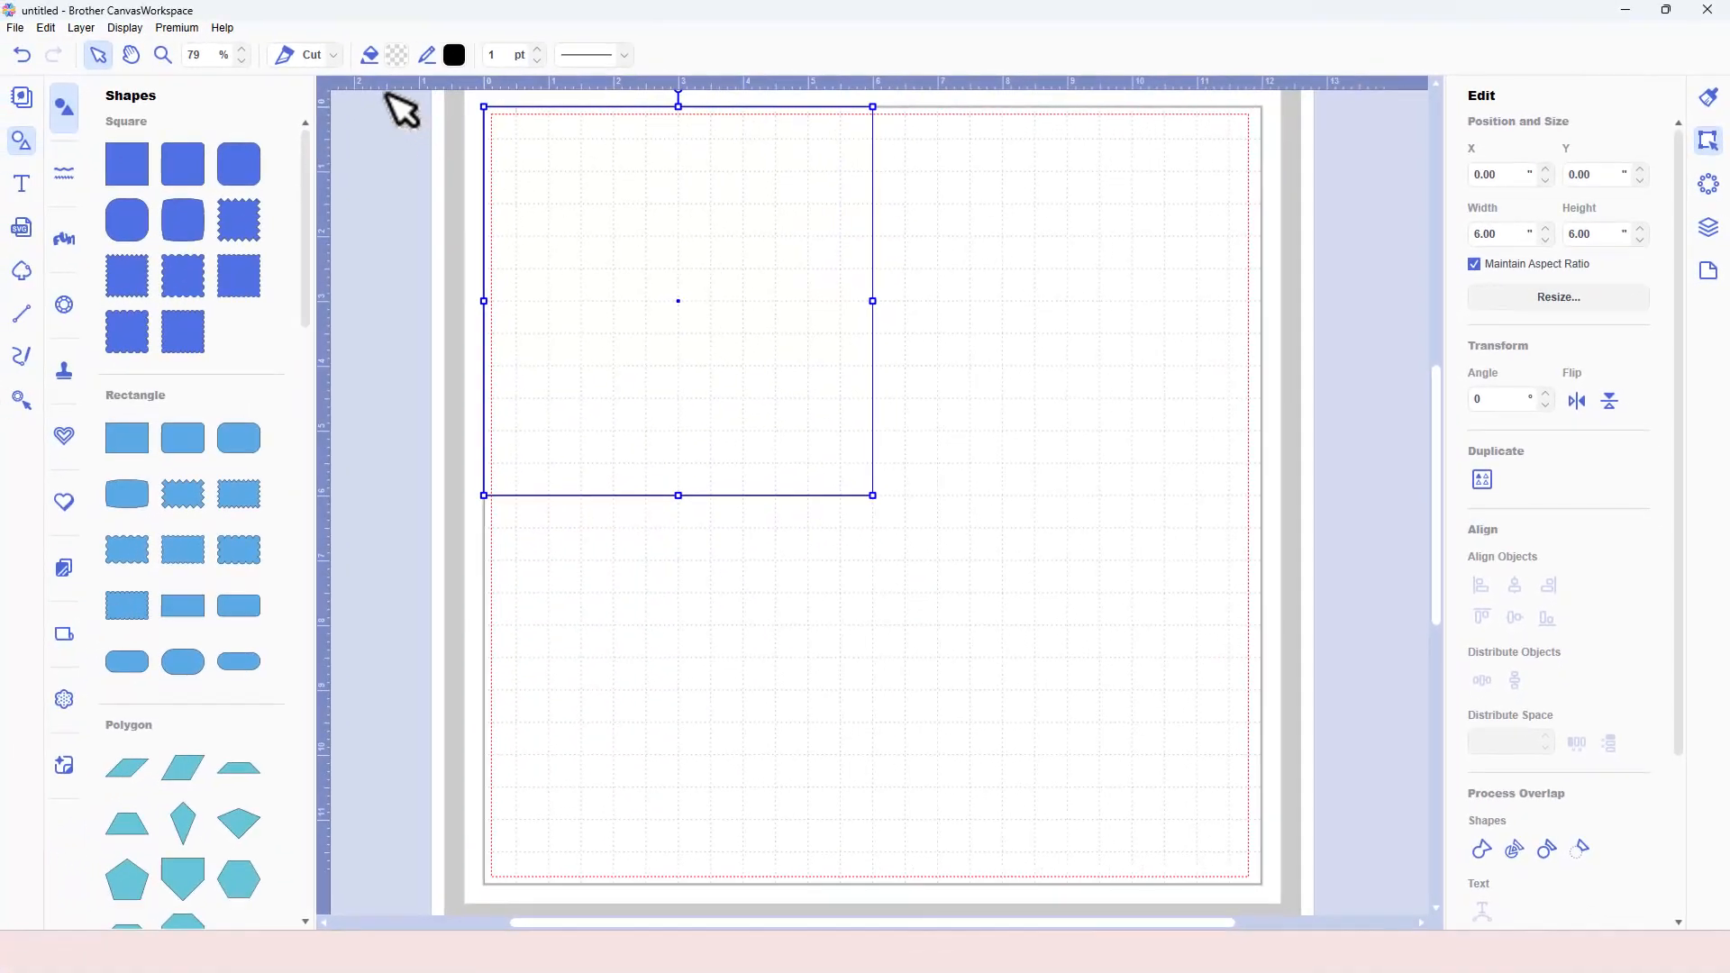
- Draw two straight vertical lines across the square's full height, at 1.5 and 4.5 inches from its left edge
left_click(137, 29)
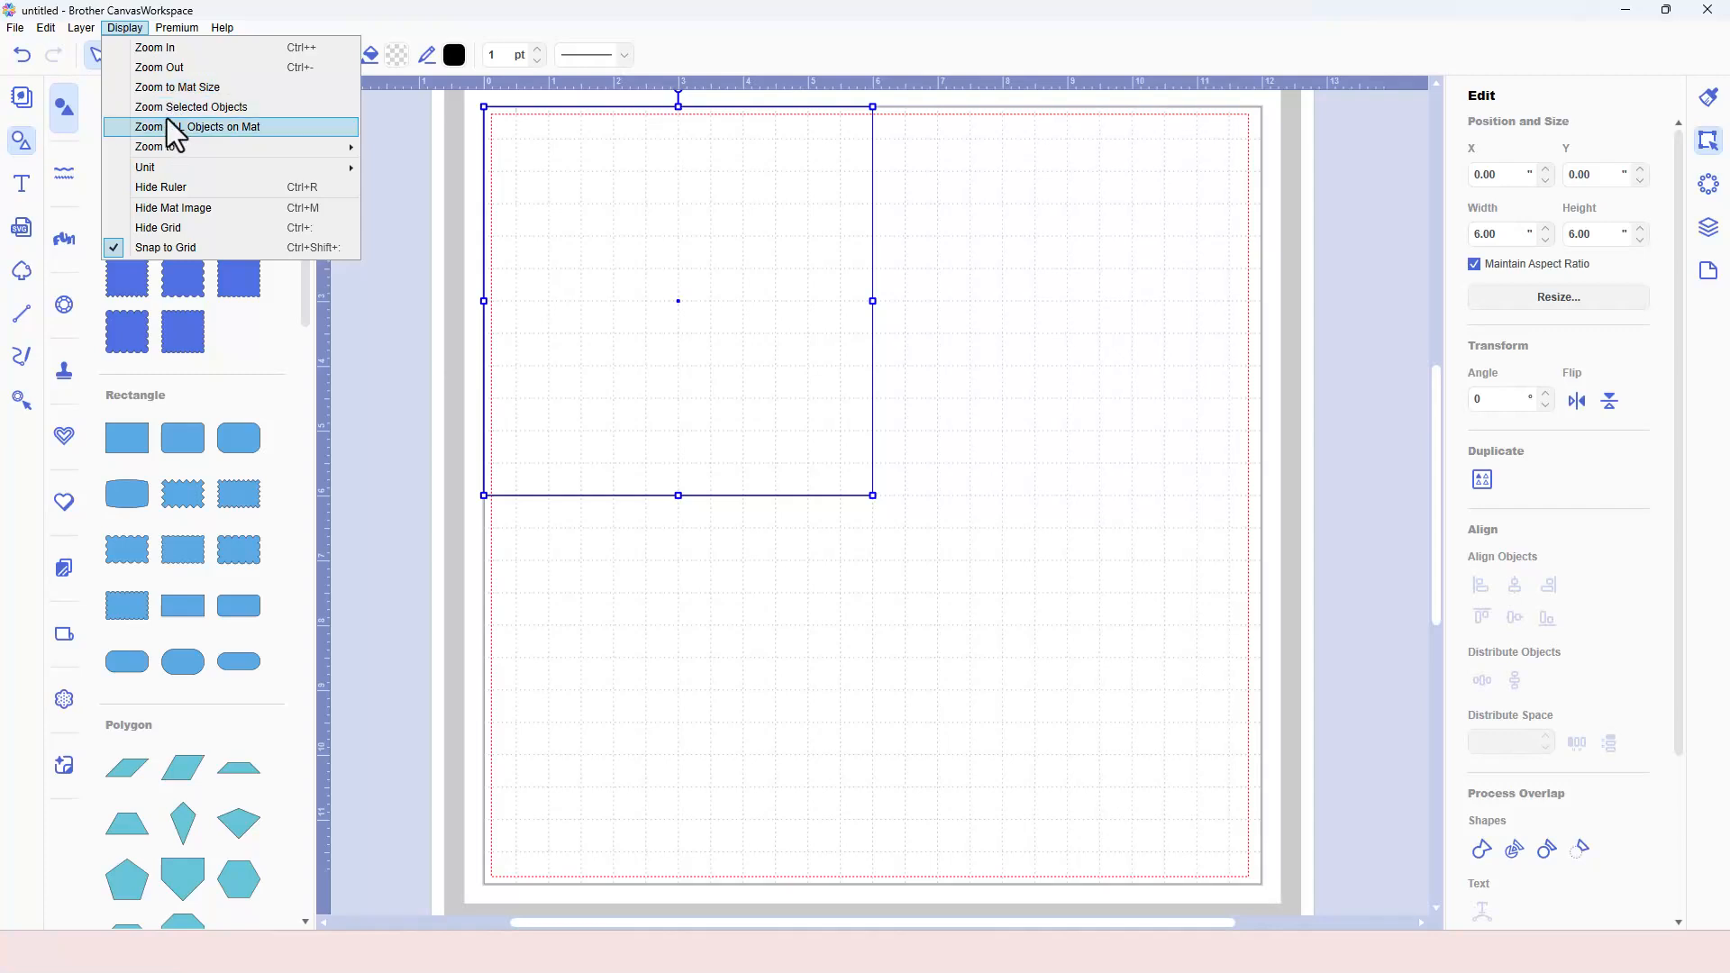
left_click(243, 127)
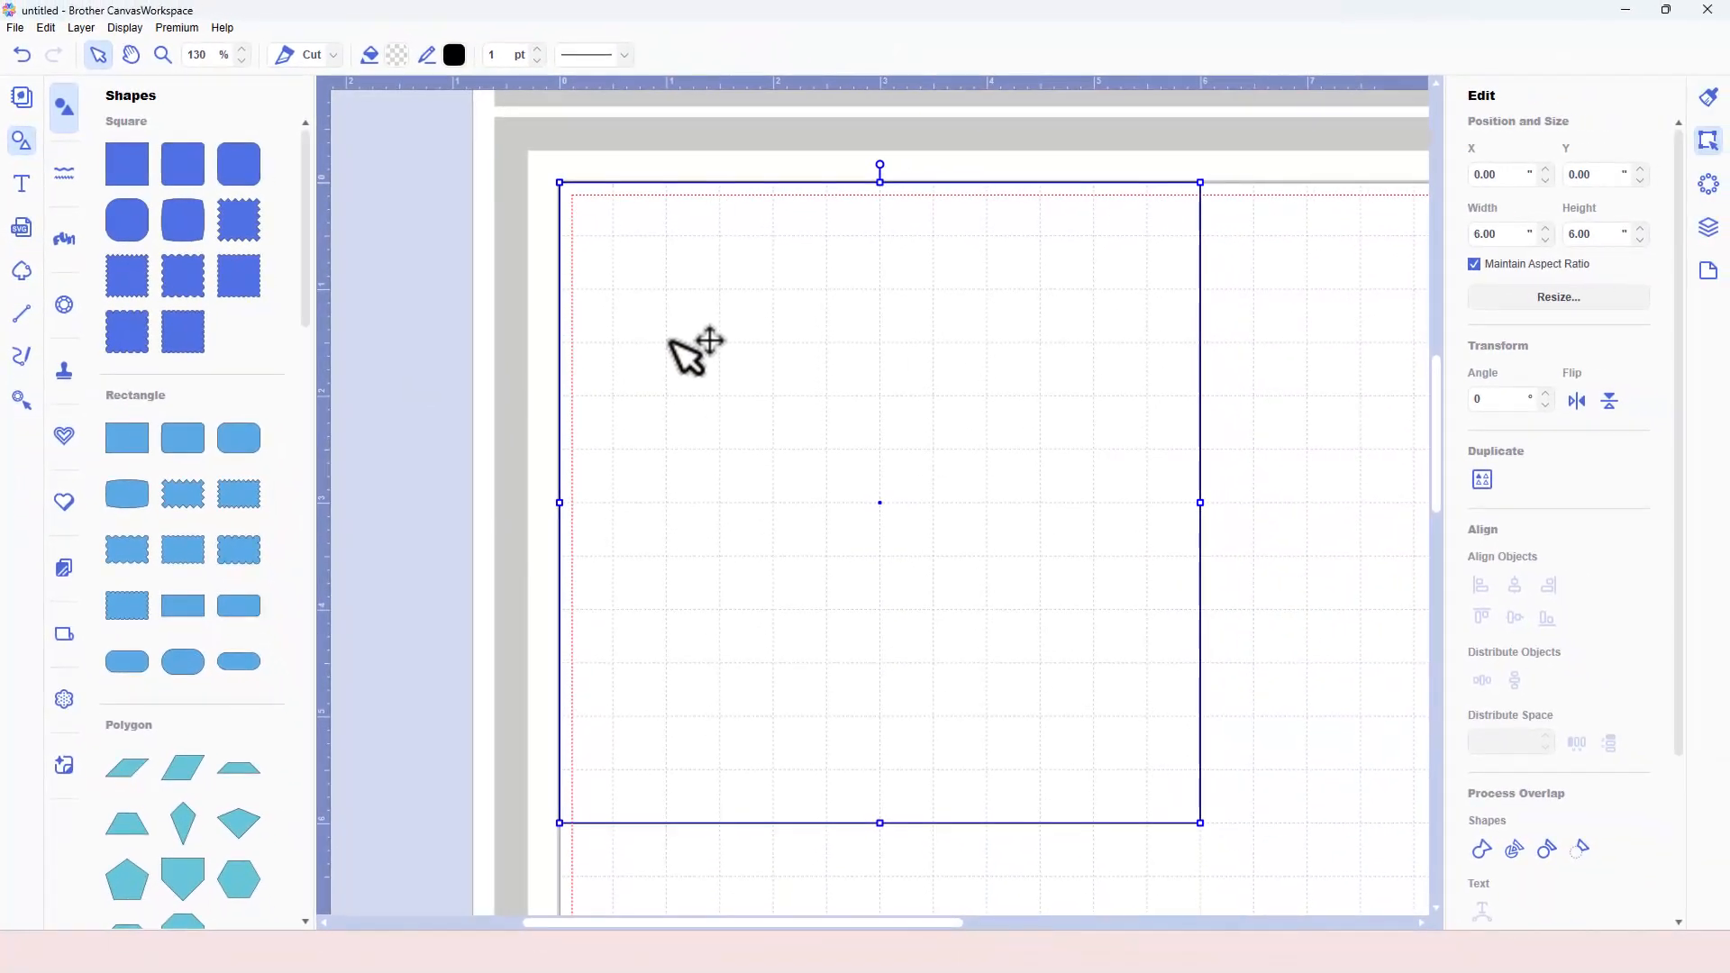
key("l")
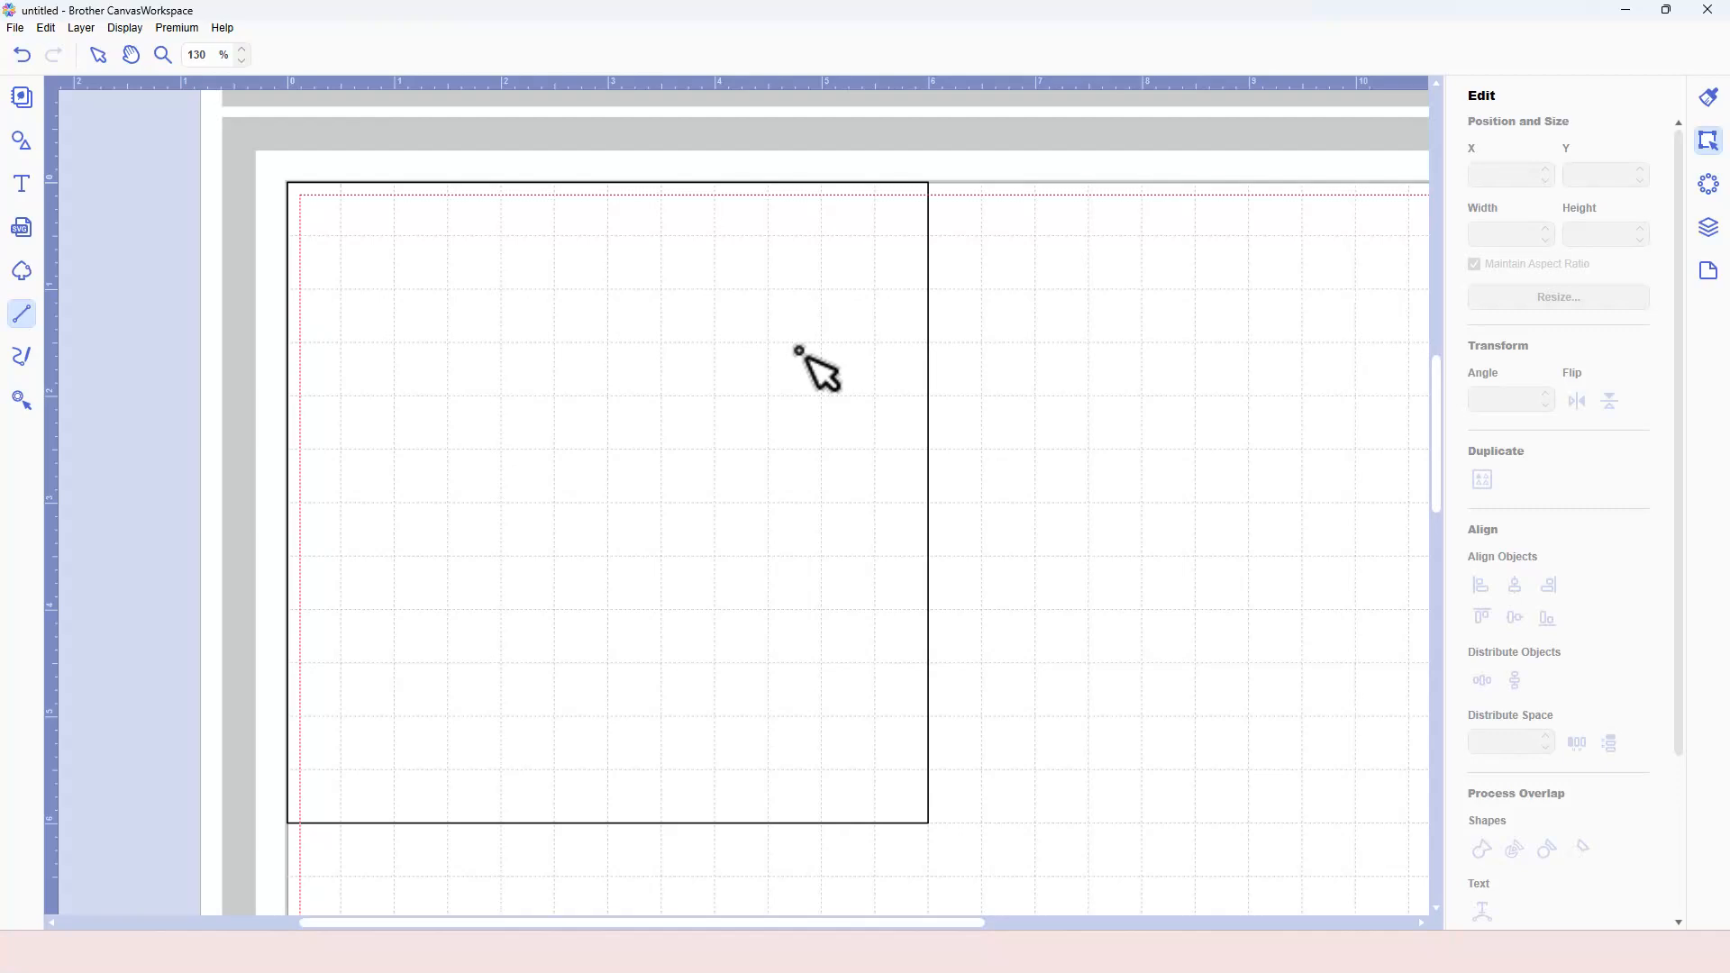
left_click_drag(974, 927, 923, 925)
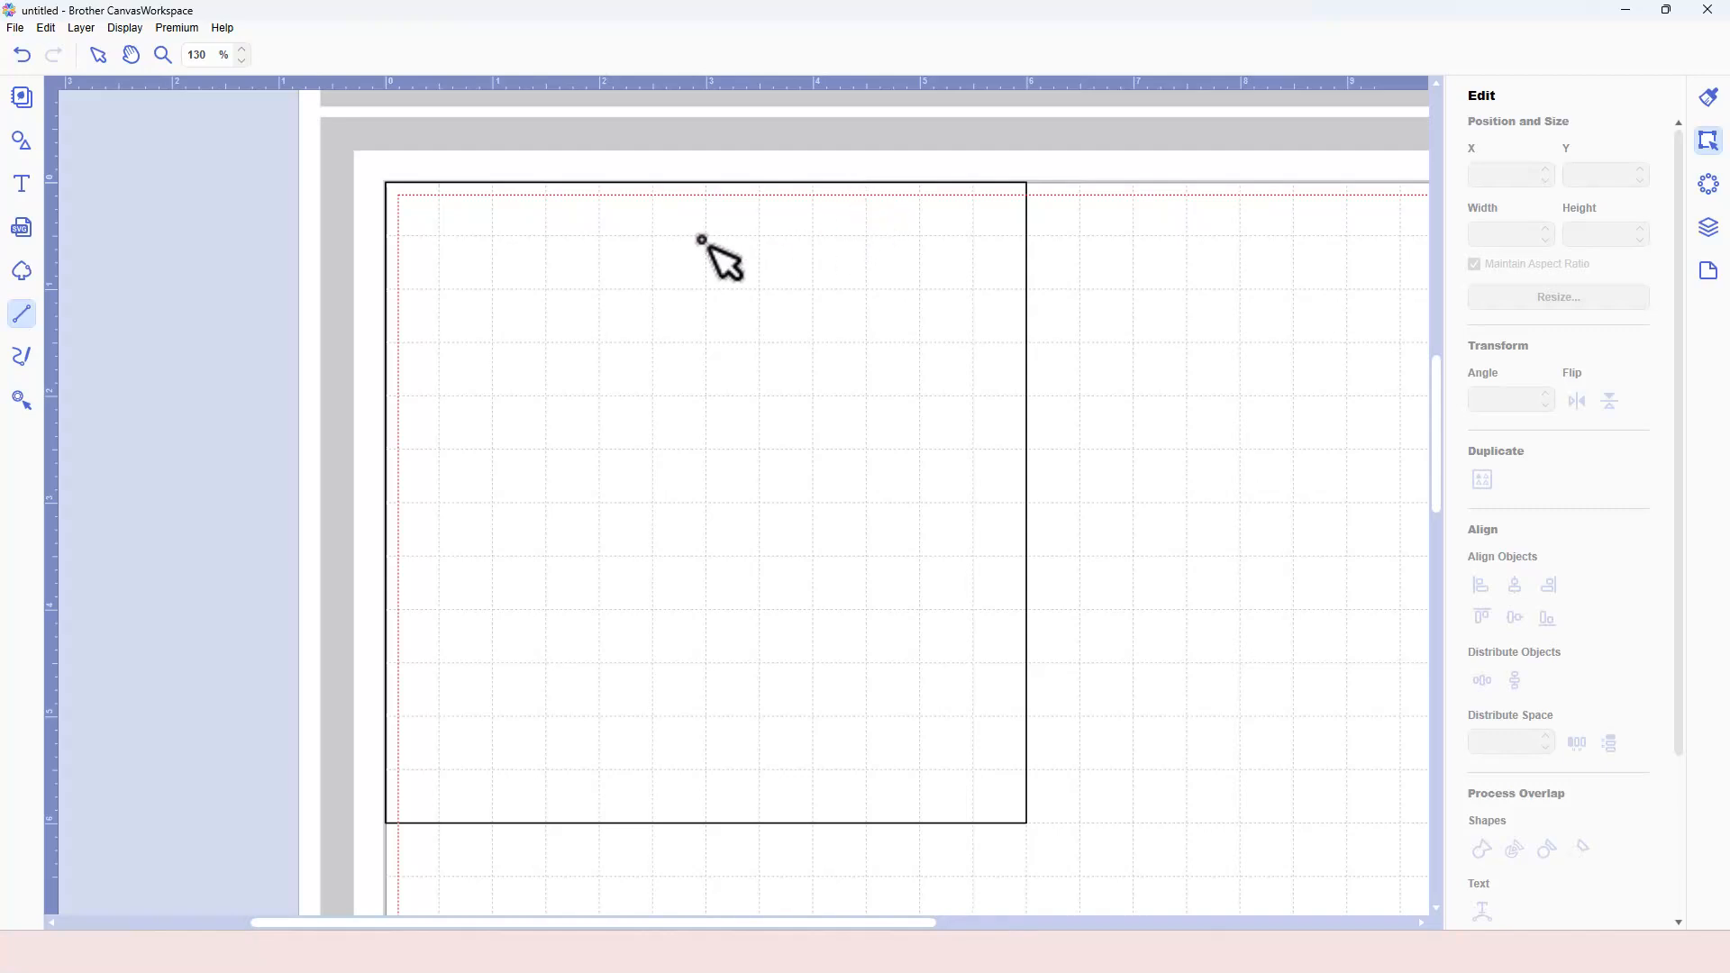
left_click(545, 182)
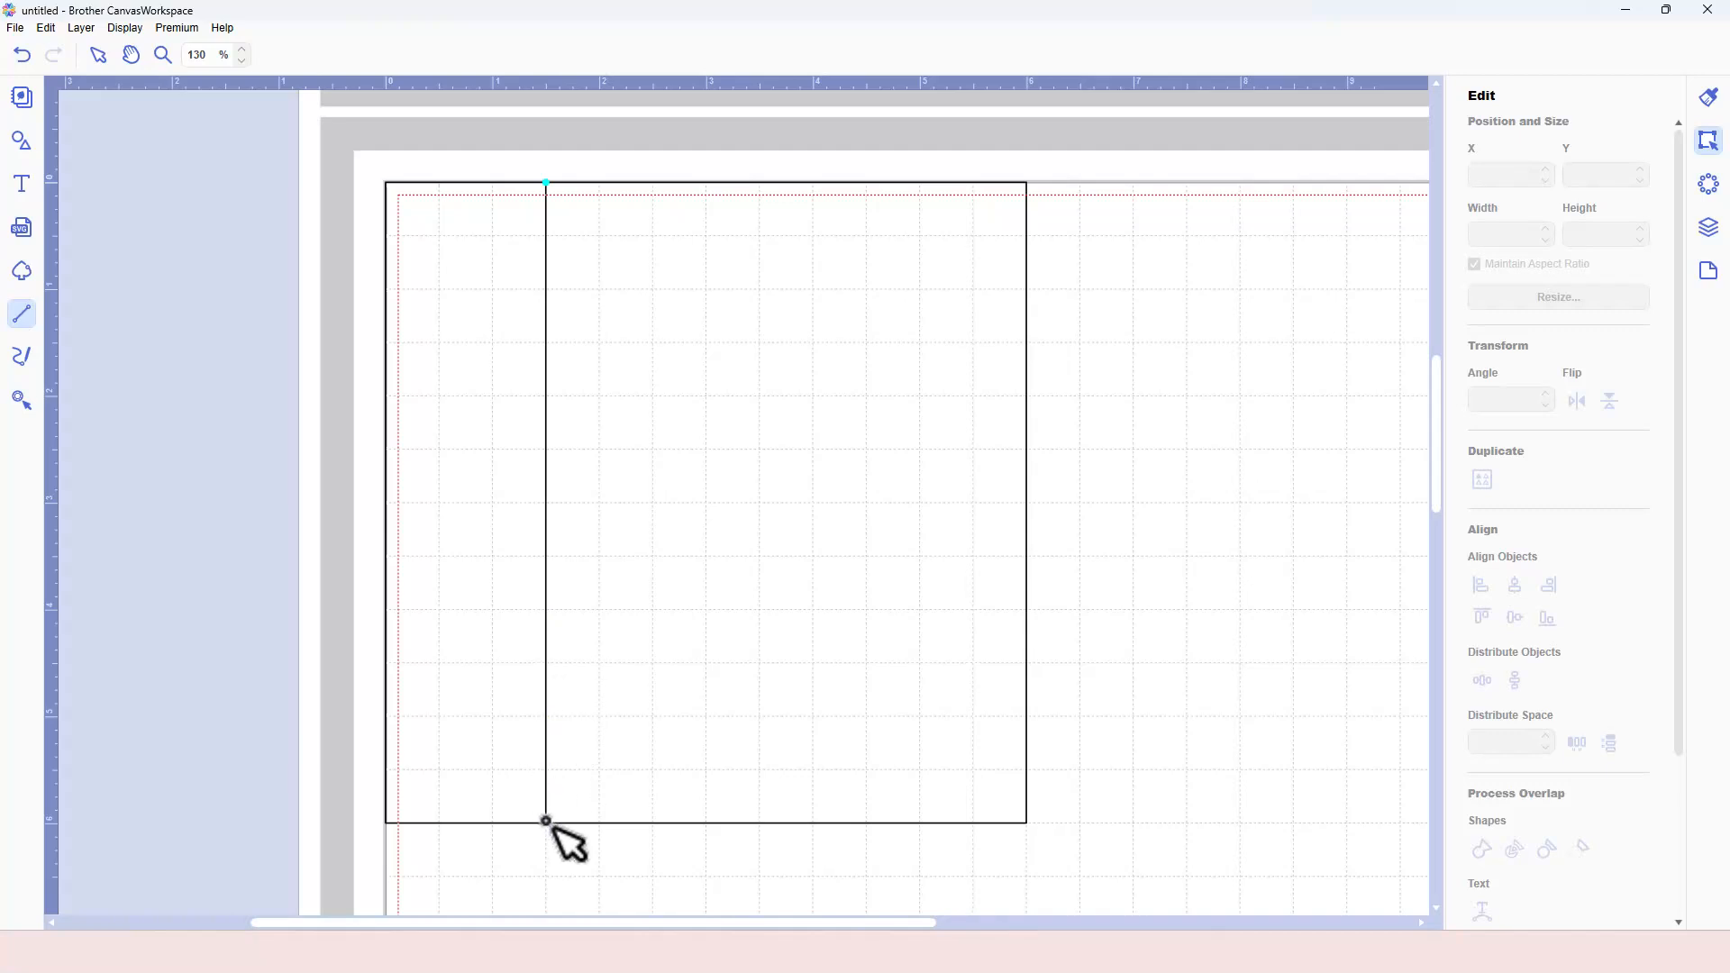
double_click(546, 822)
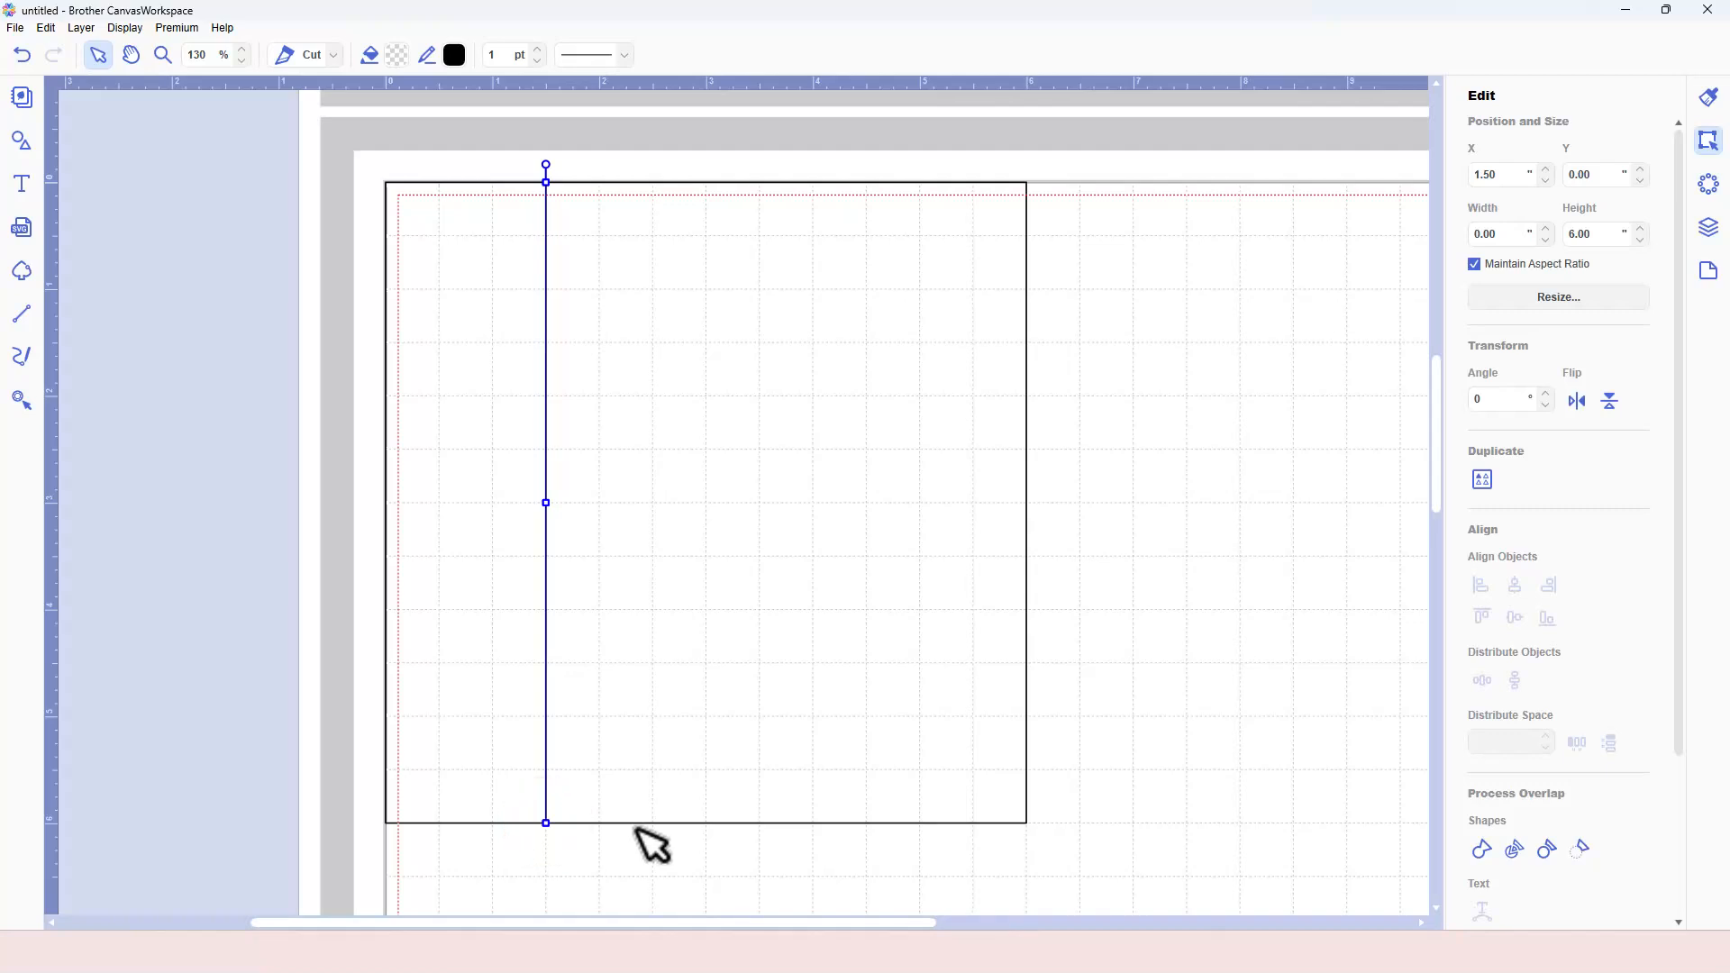
key("l")
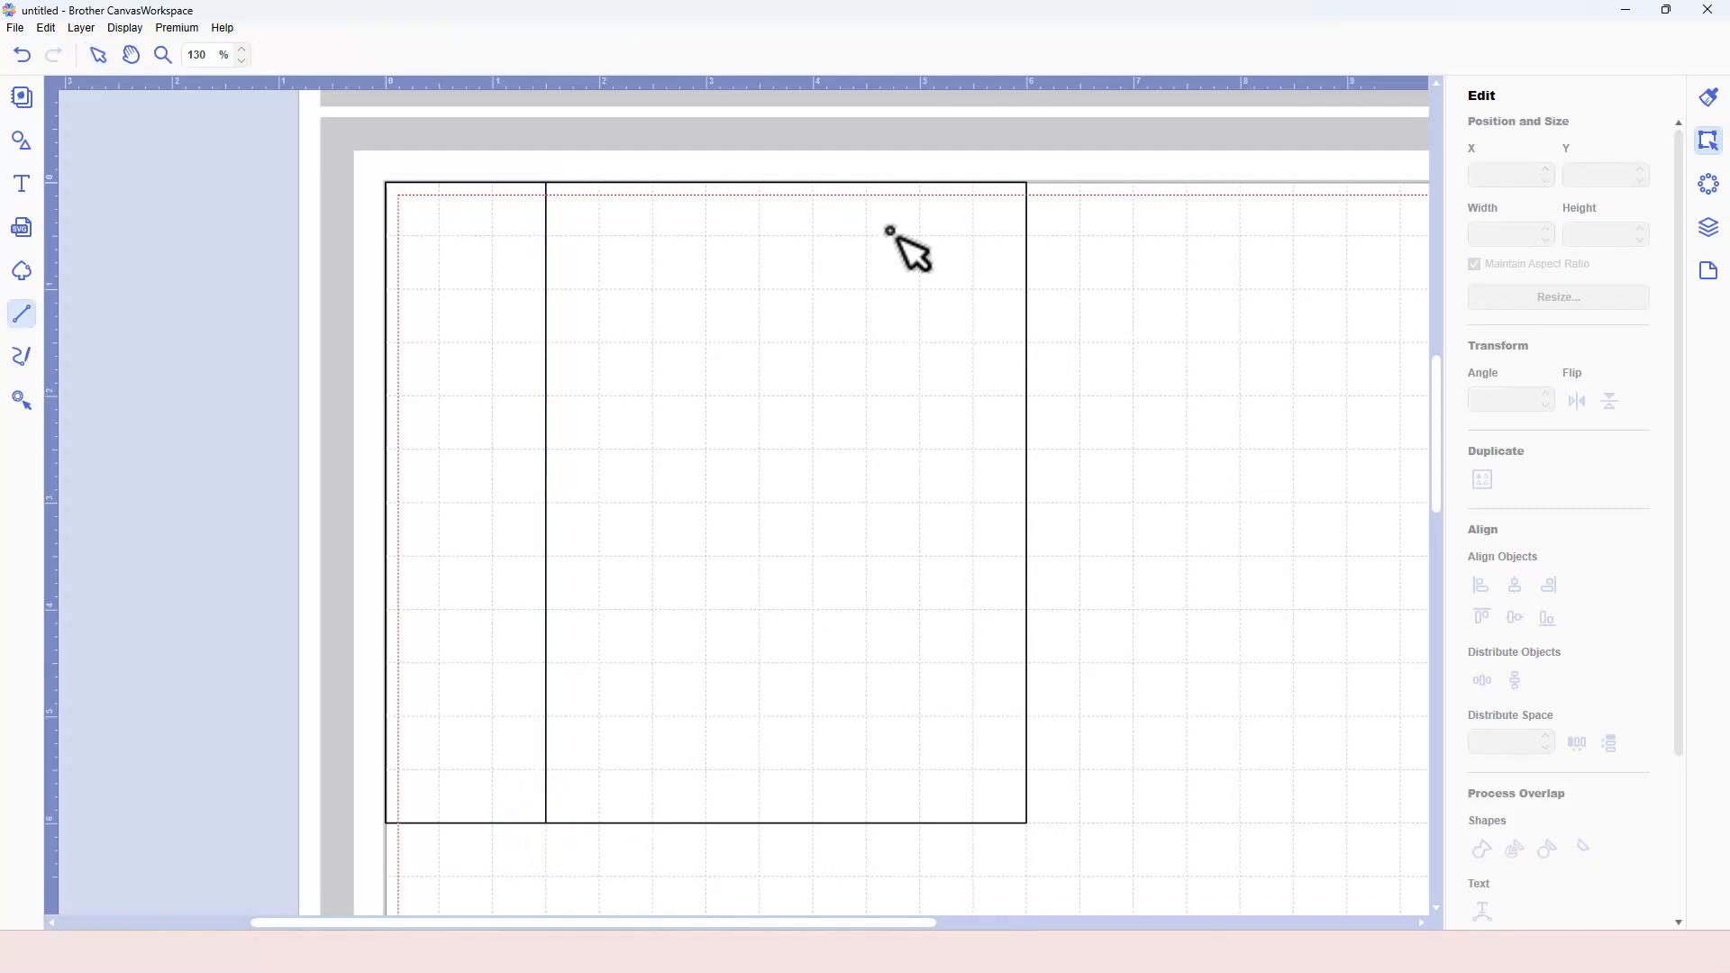
left_click(867, 182)
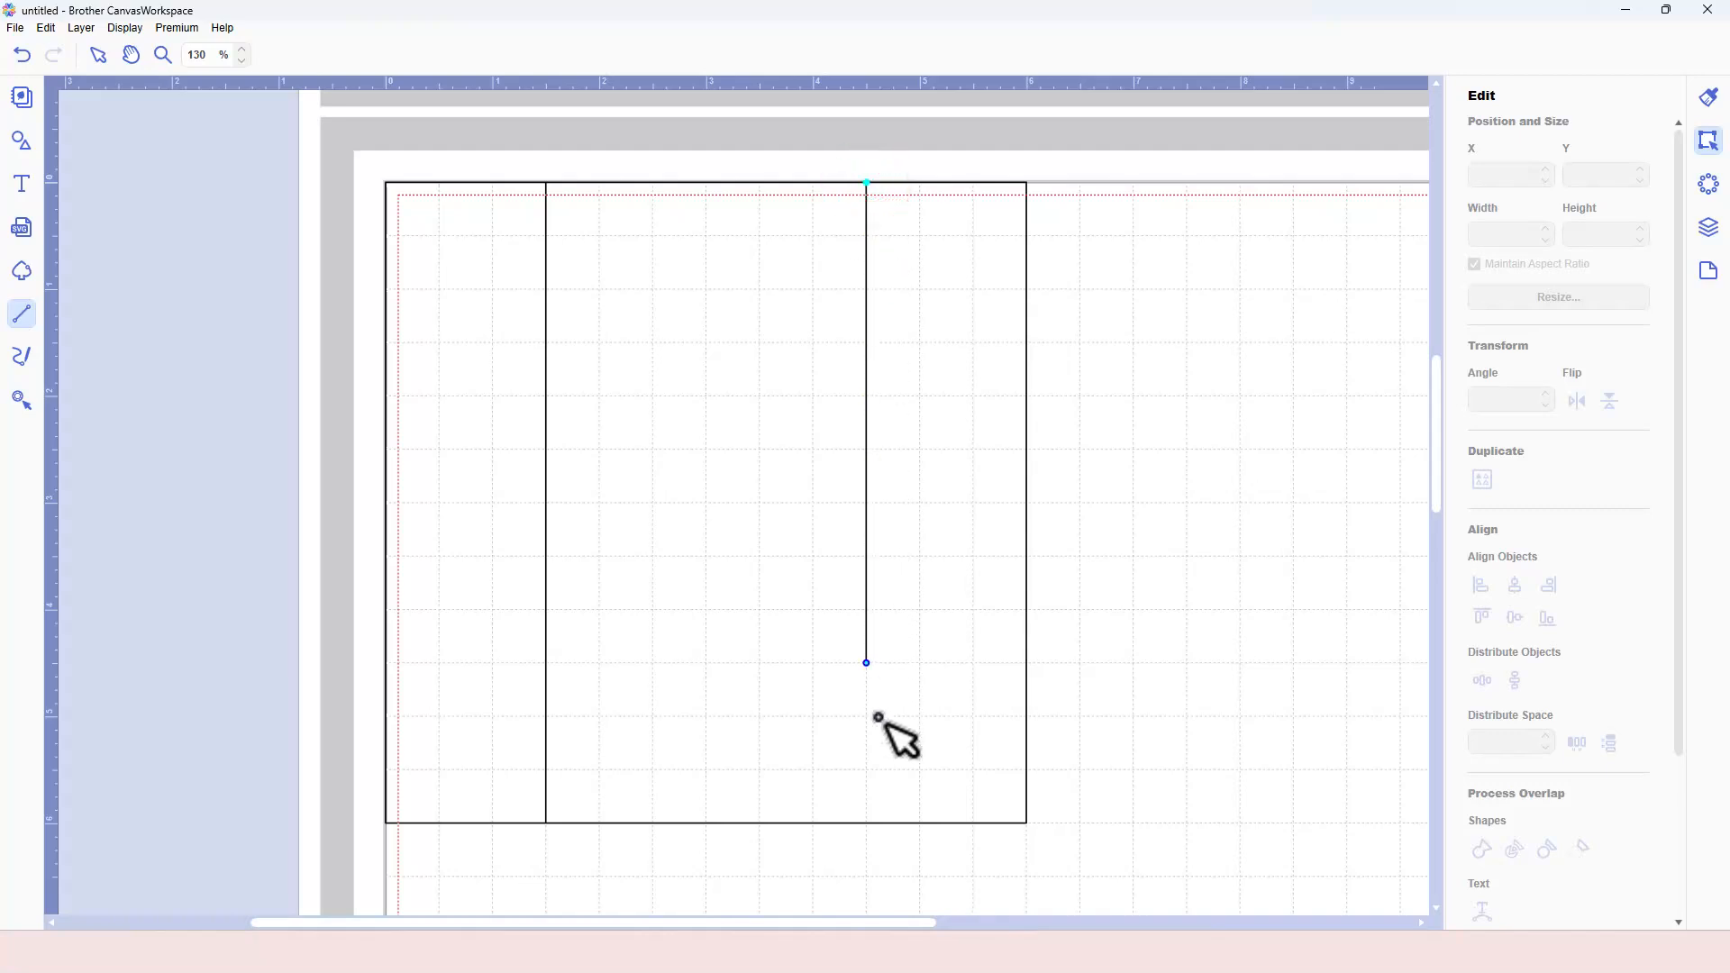
left_click(873, 814)
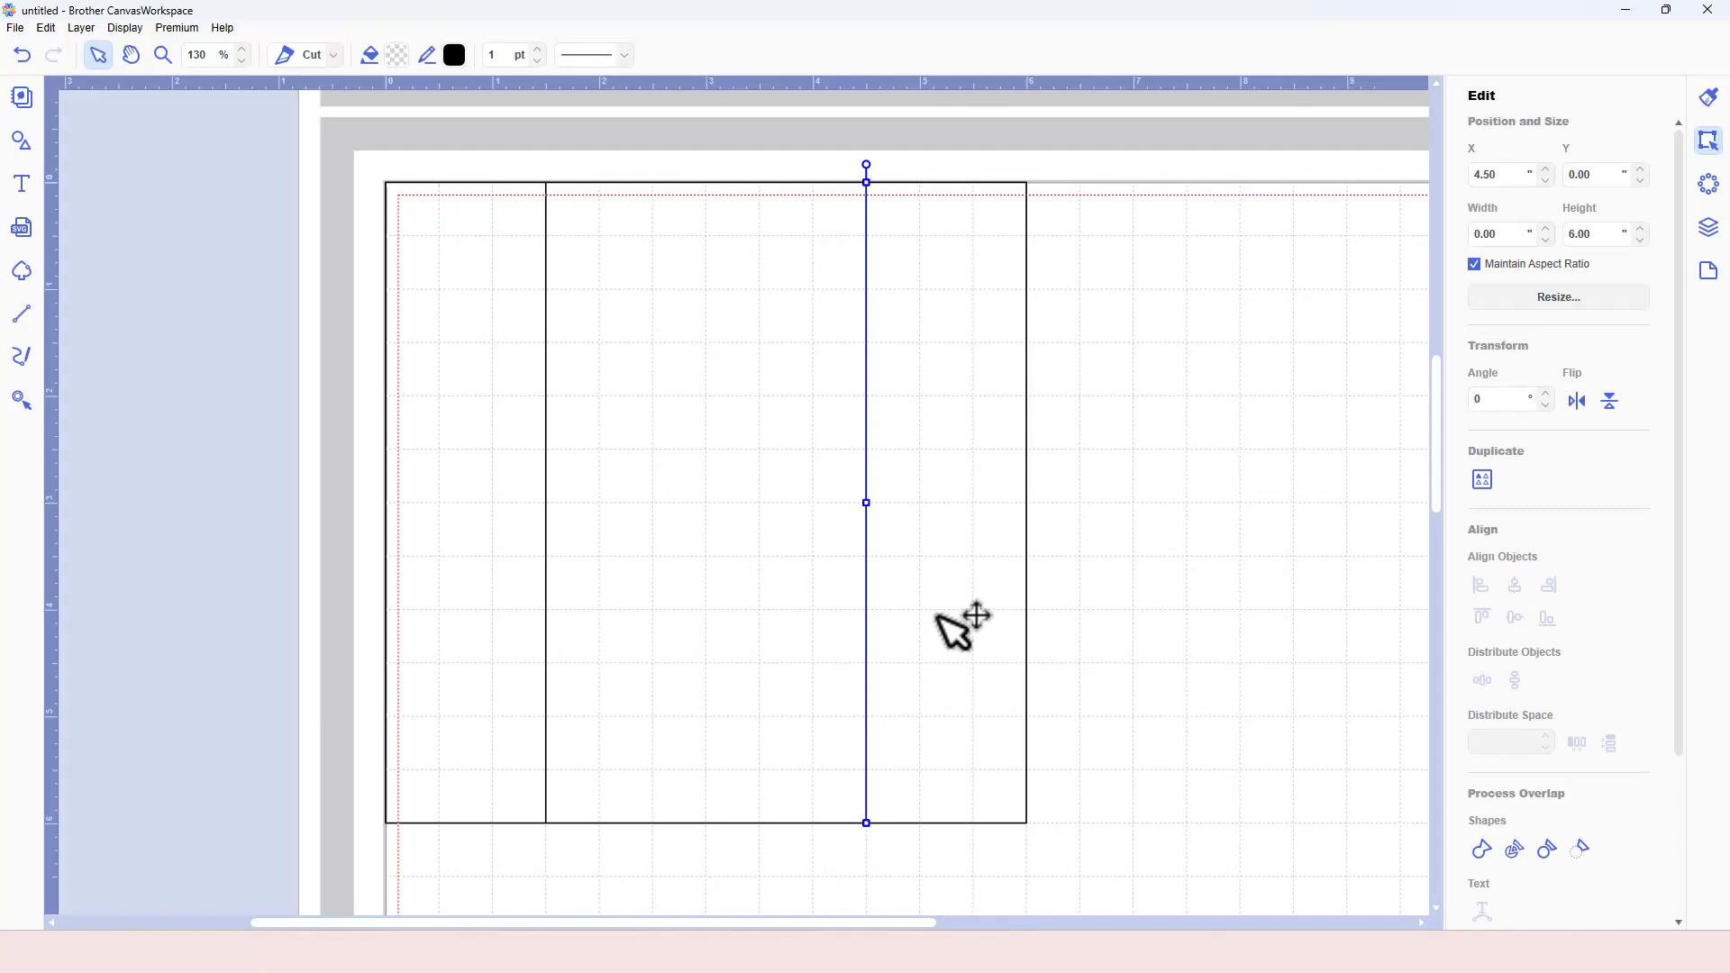
- Draw two diagonals across the square's upper-left corner, joining its top and left edges 1.5 inches and 3 inches from that corner
key("l")
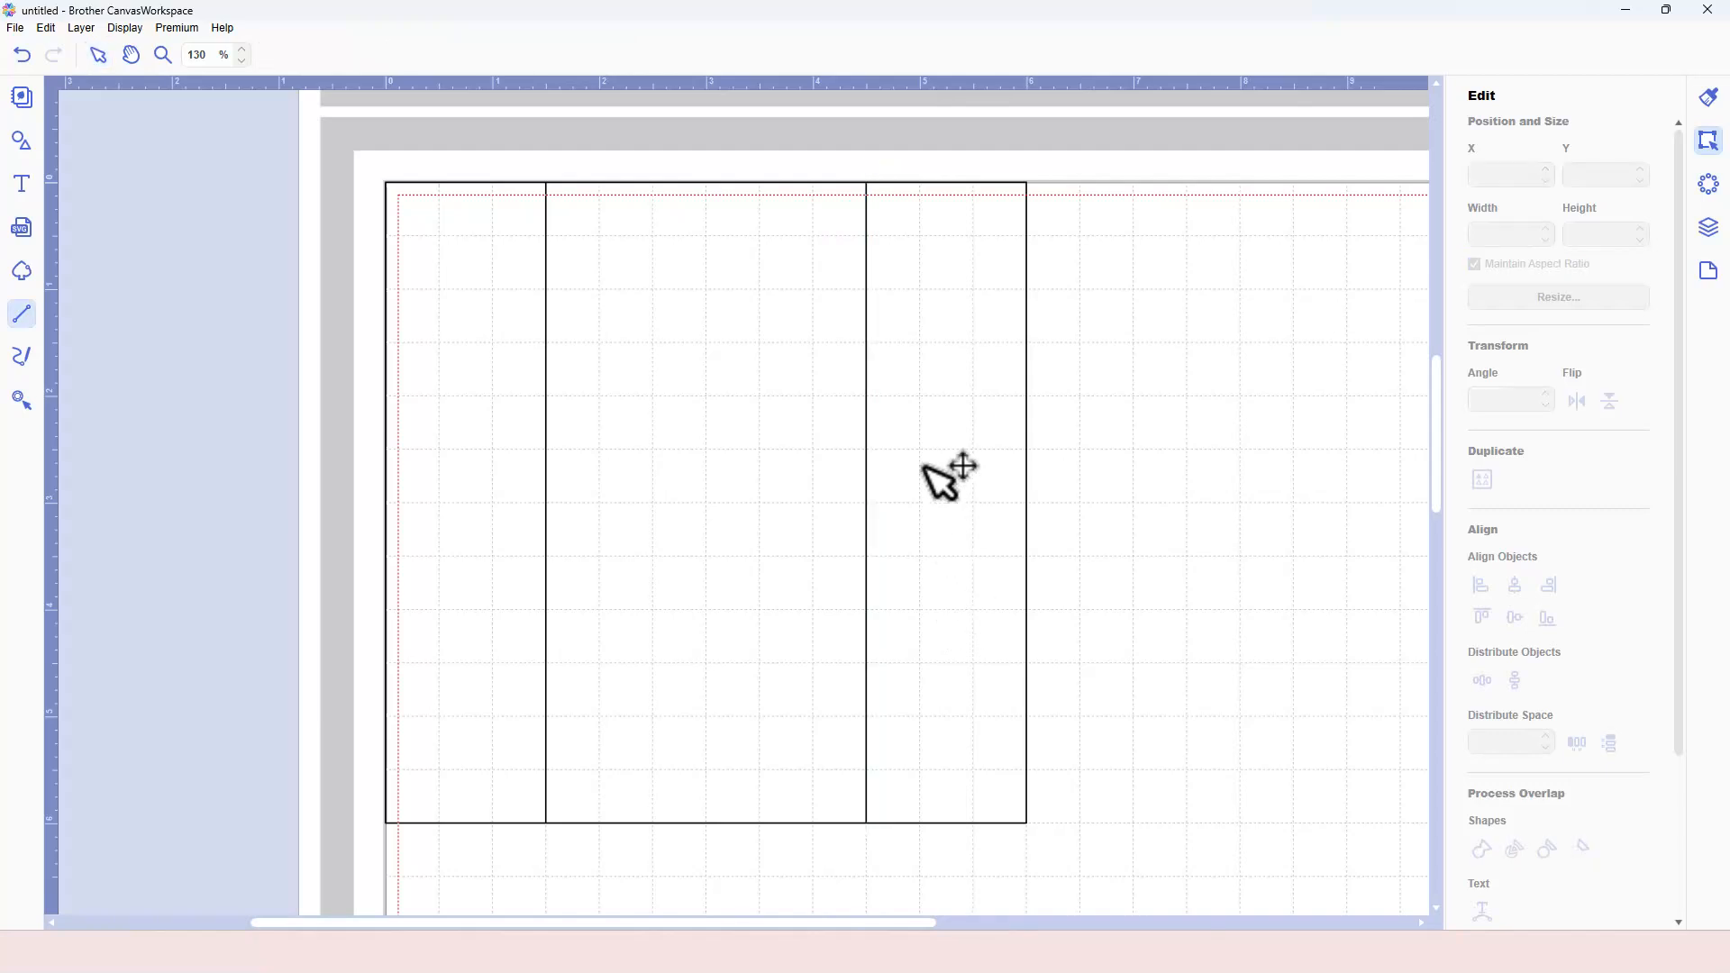
left_click(547, 182)
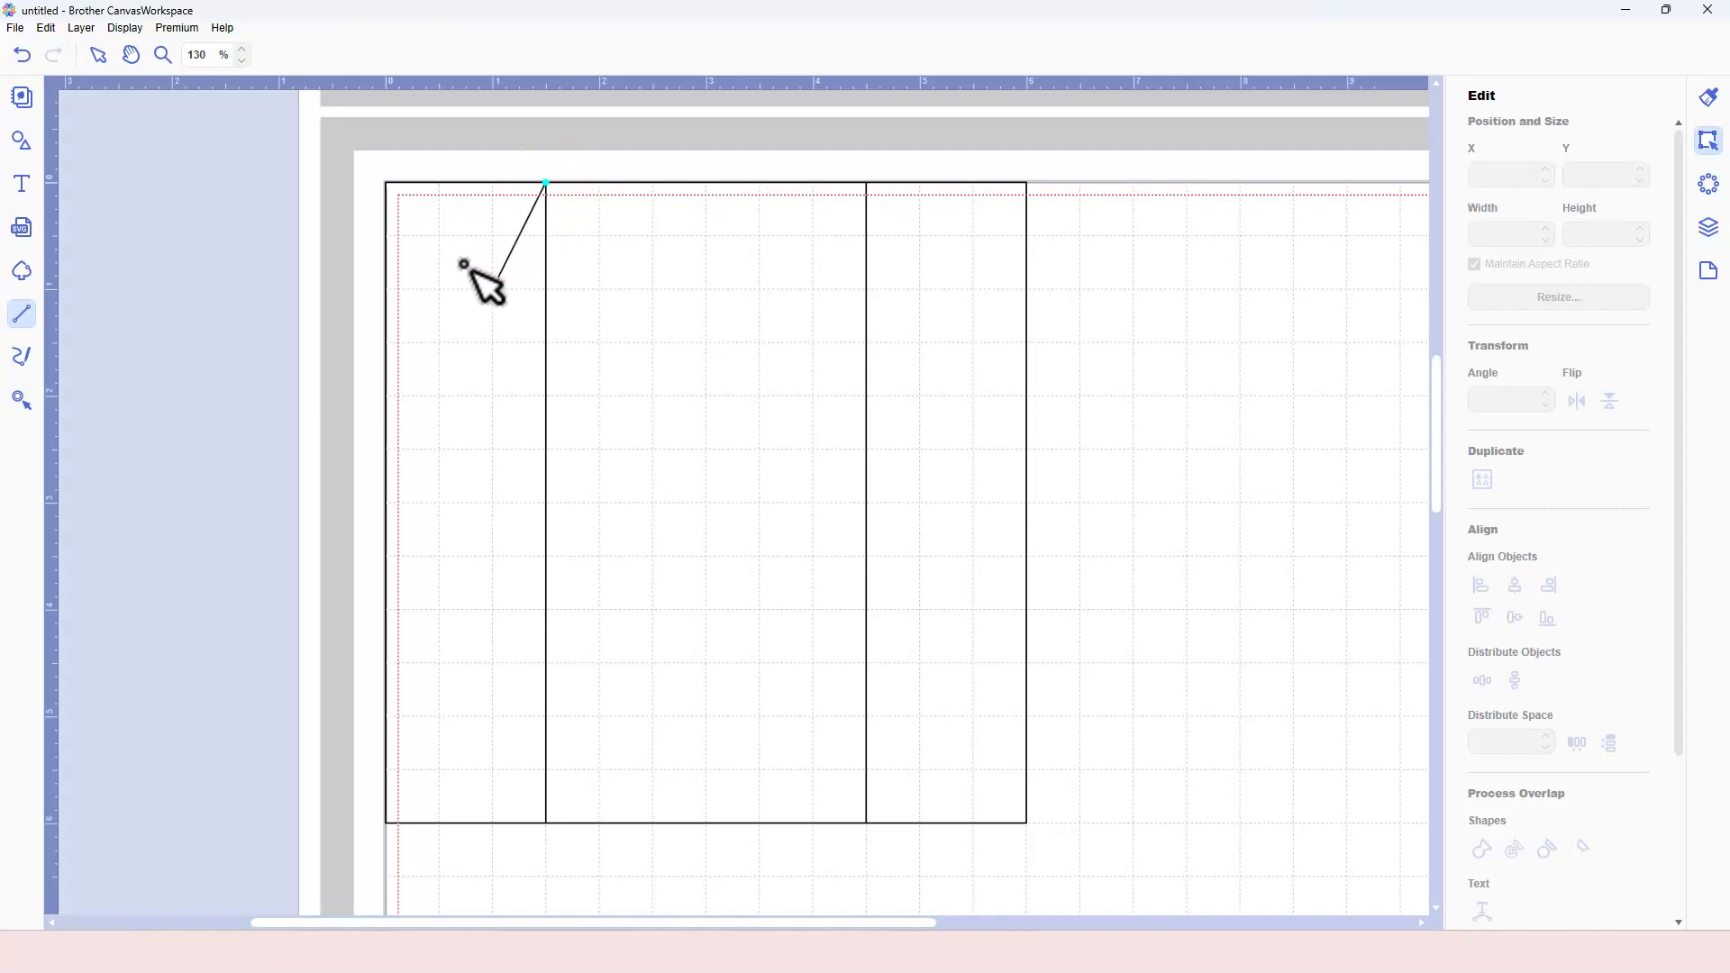
left_click(388, 343)
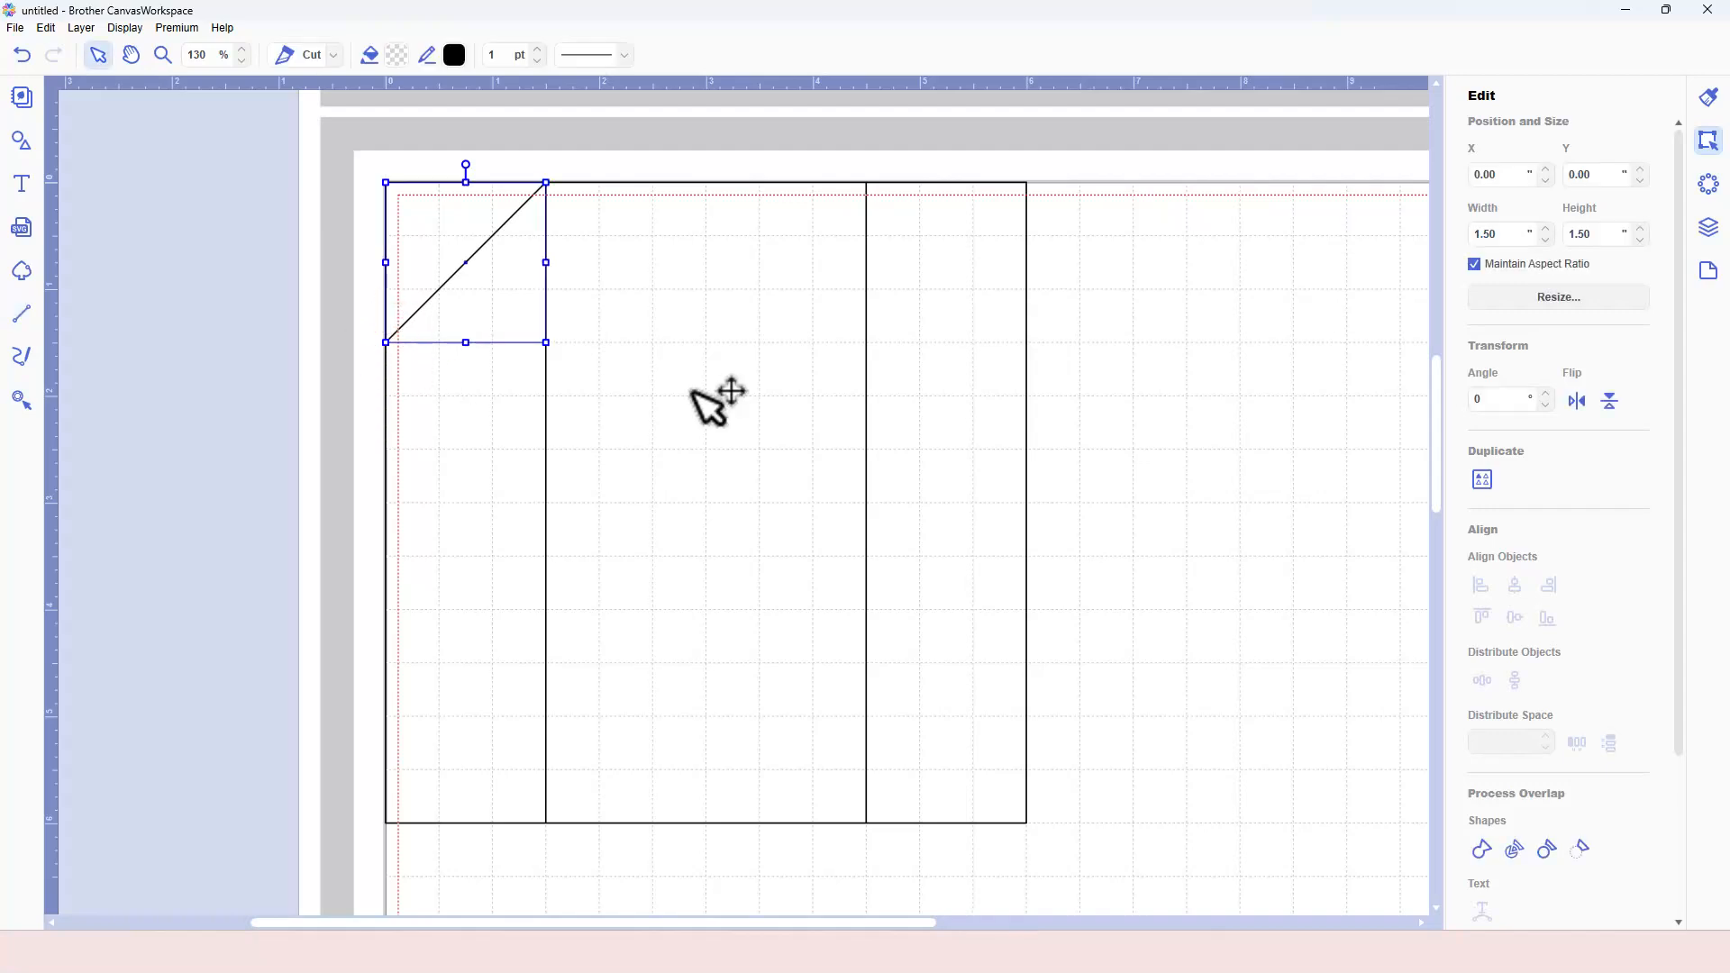
key("l")
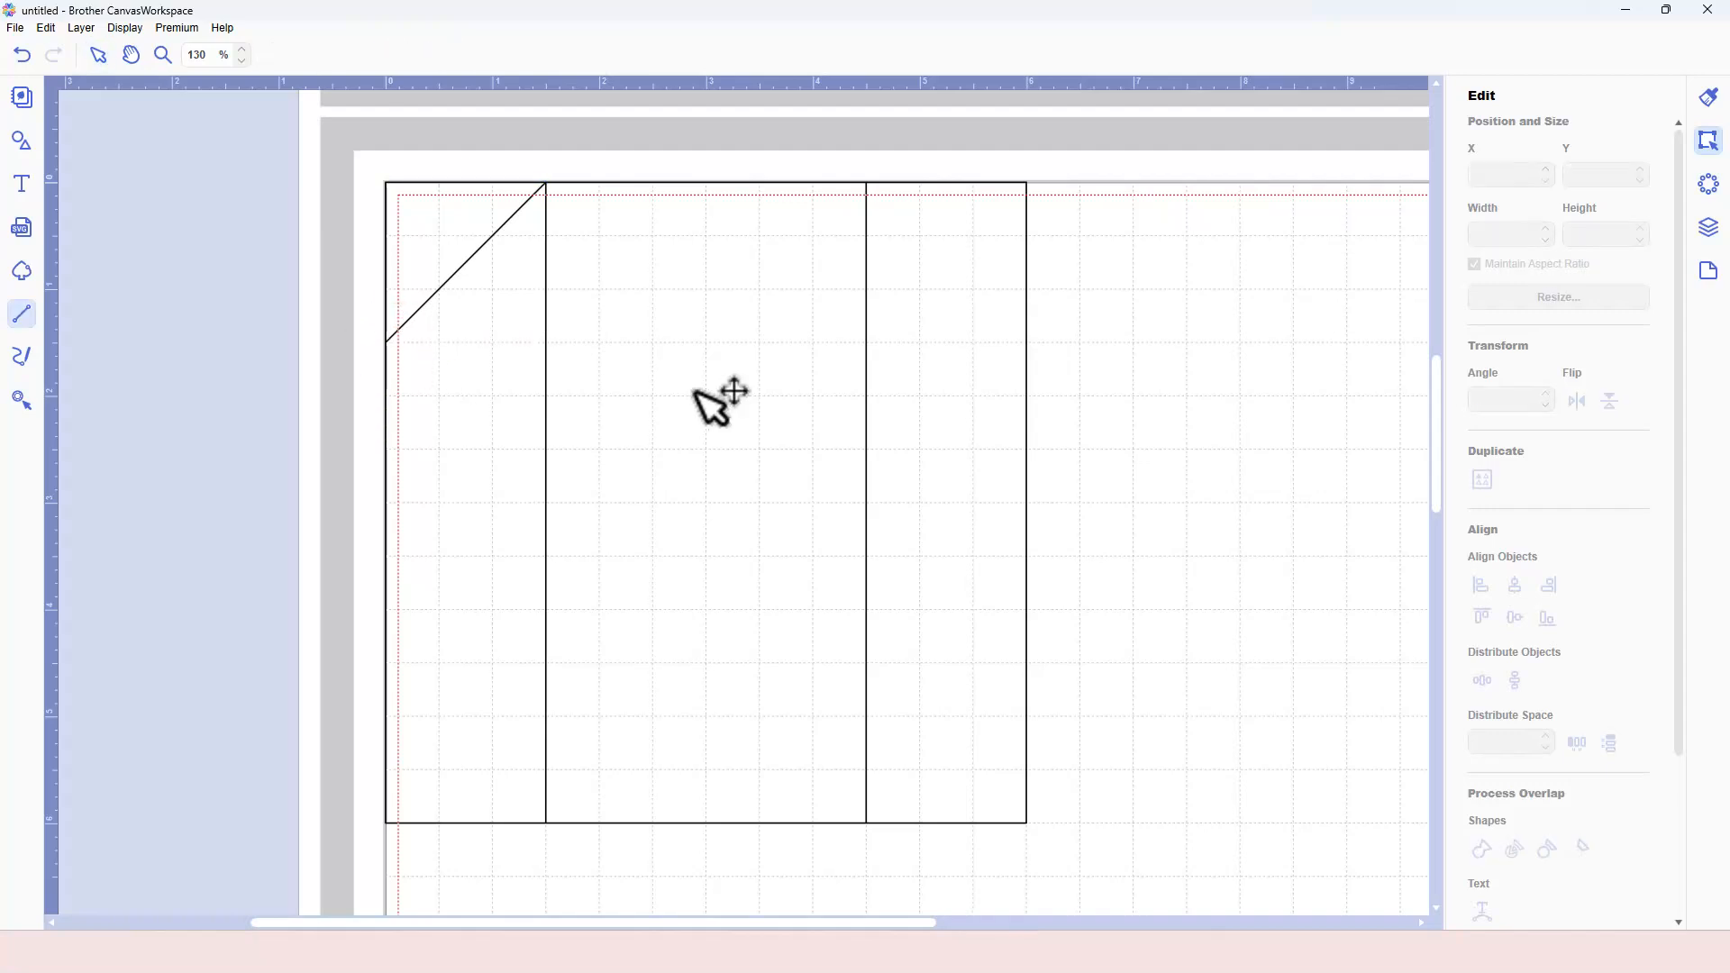
left_click(705, 183)
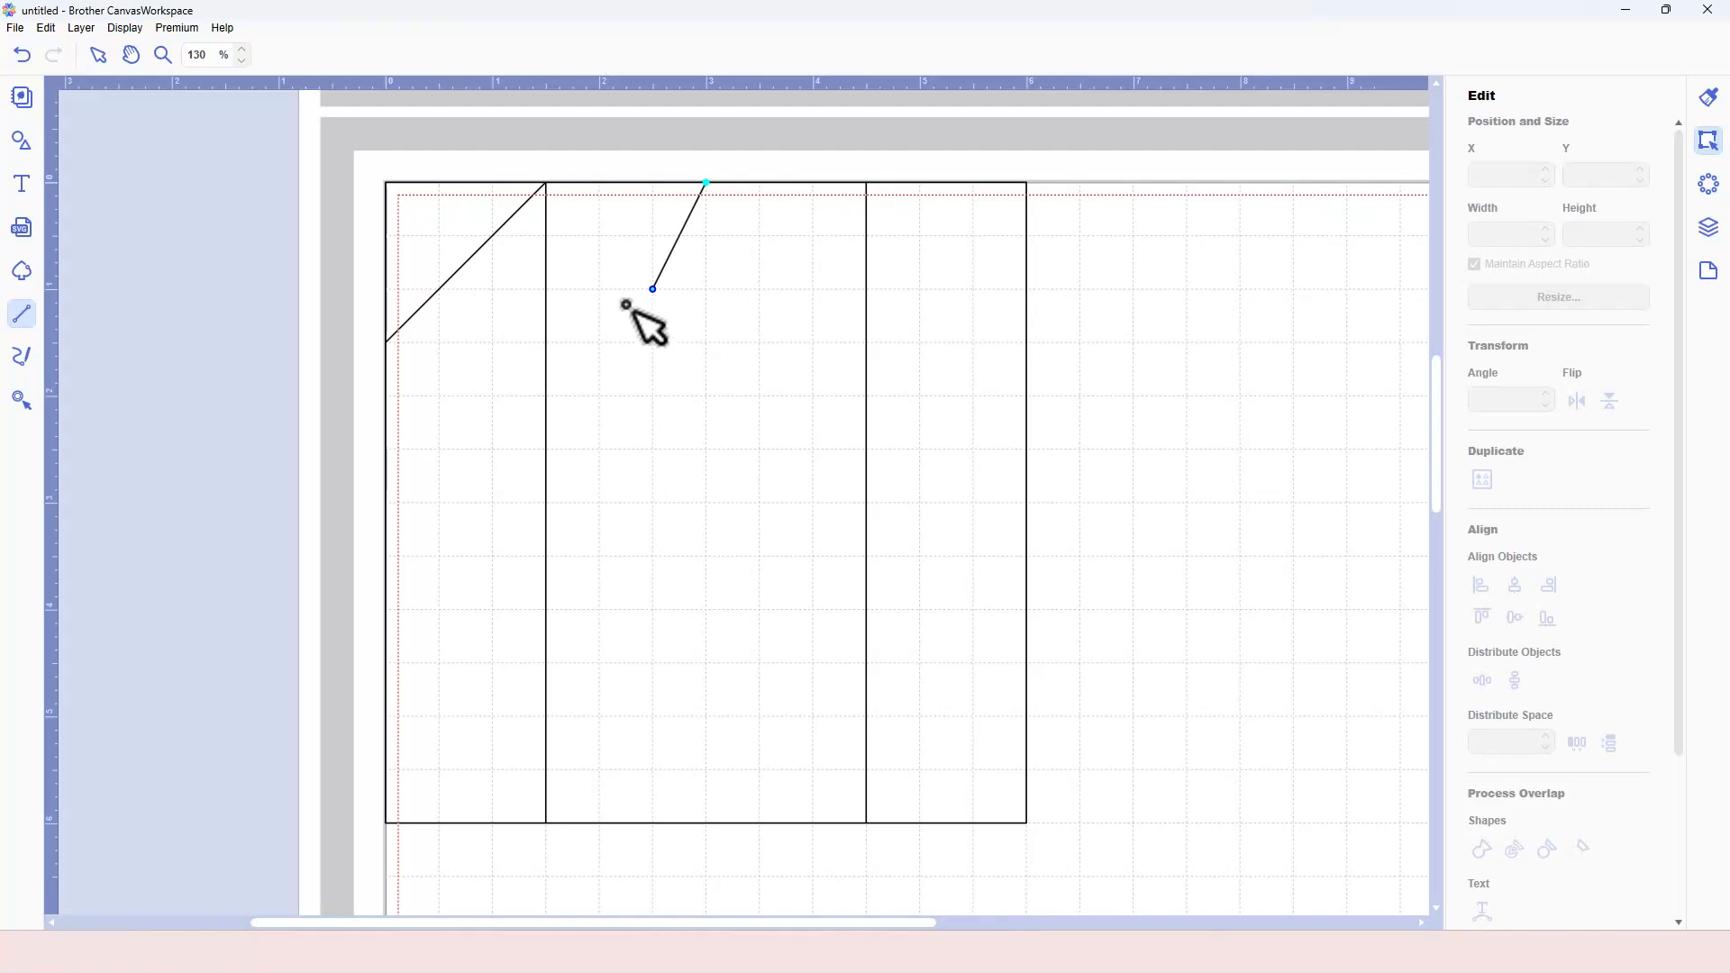
left_click(383, 504)
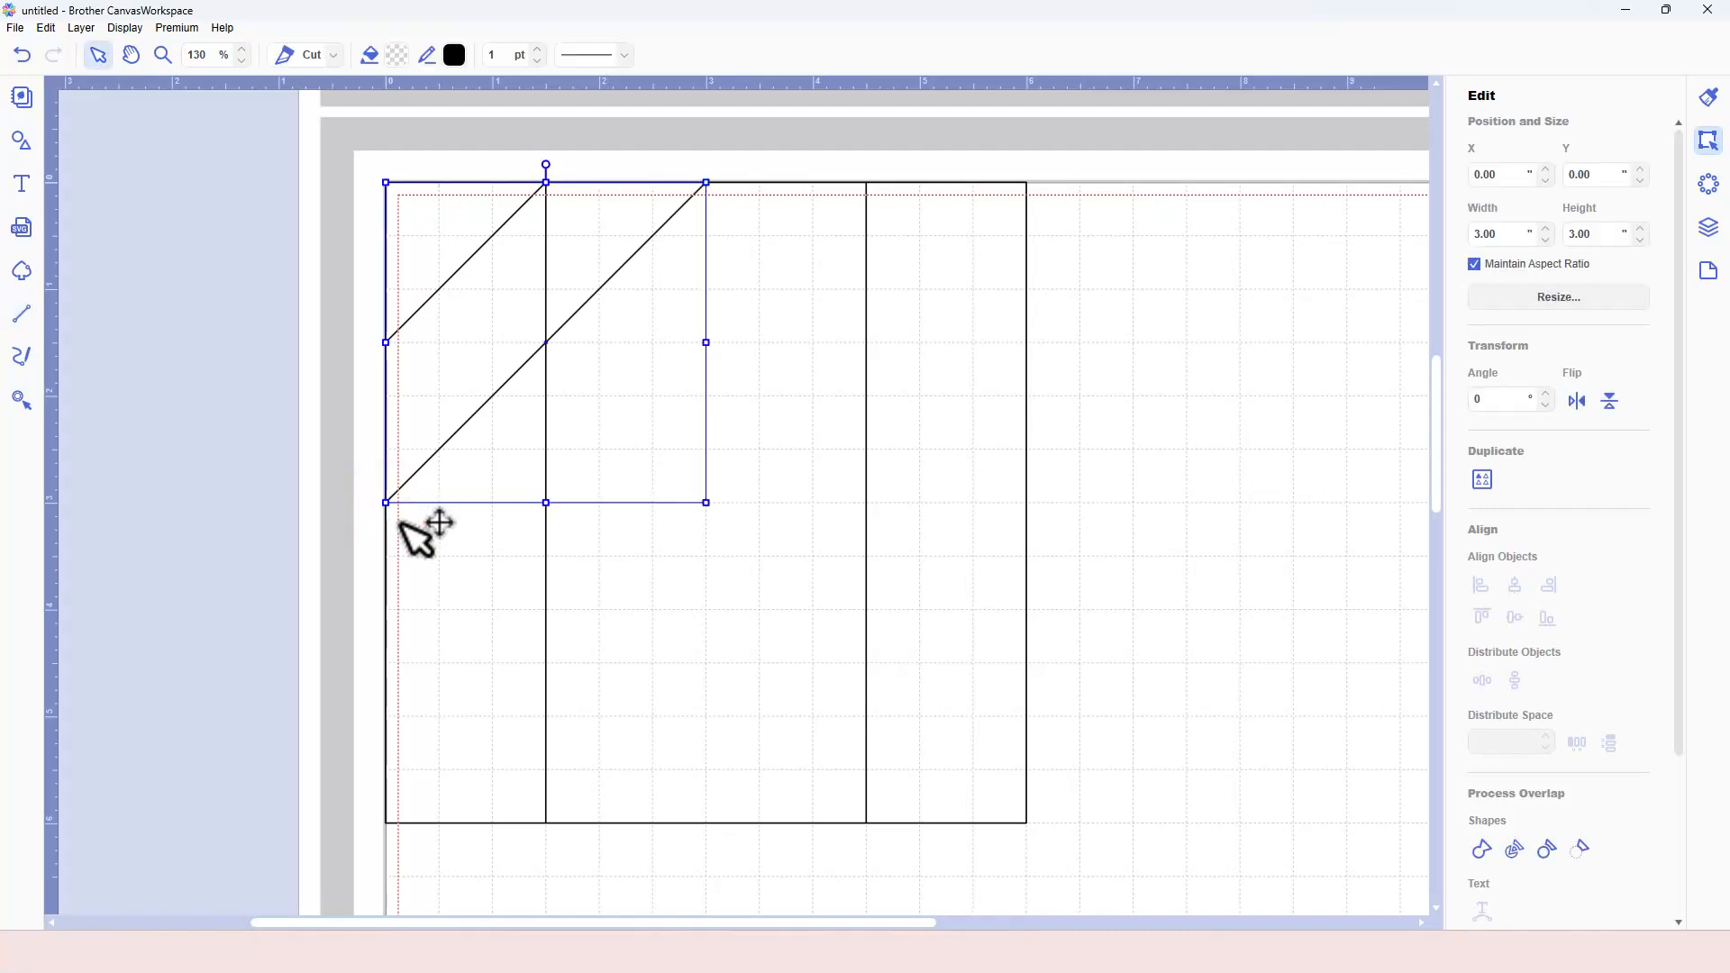
- Draw two diagonals across the square's lower-right corner, joining its right and bottom edges 3 inches and 1.5 inches from that corner
key("l")
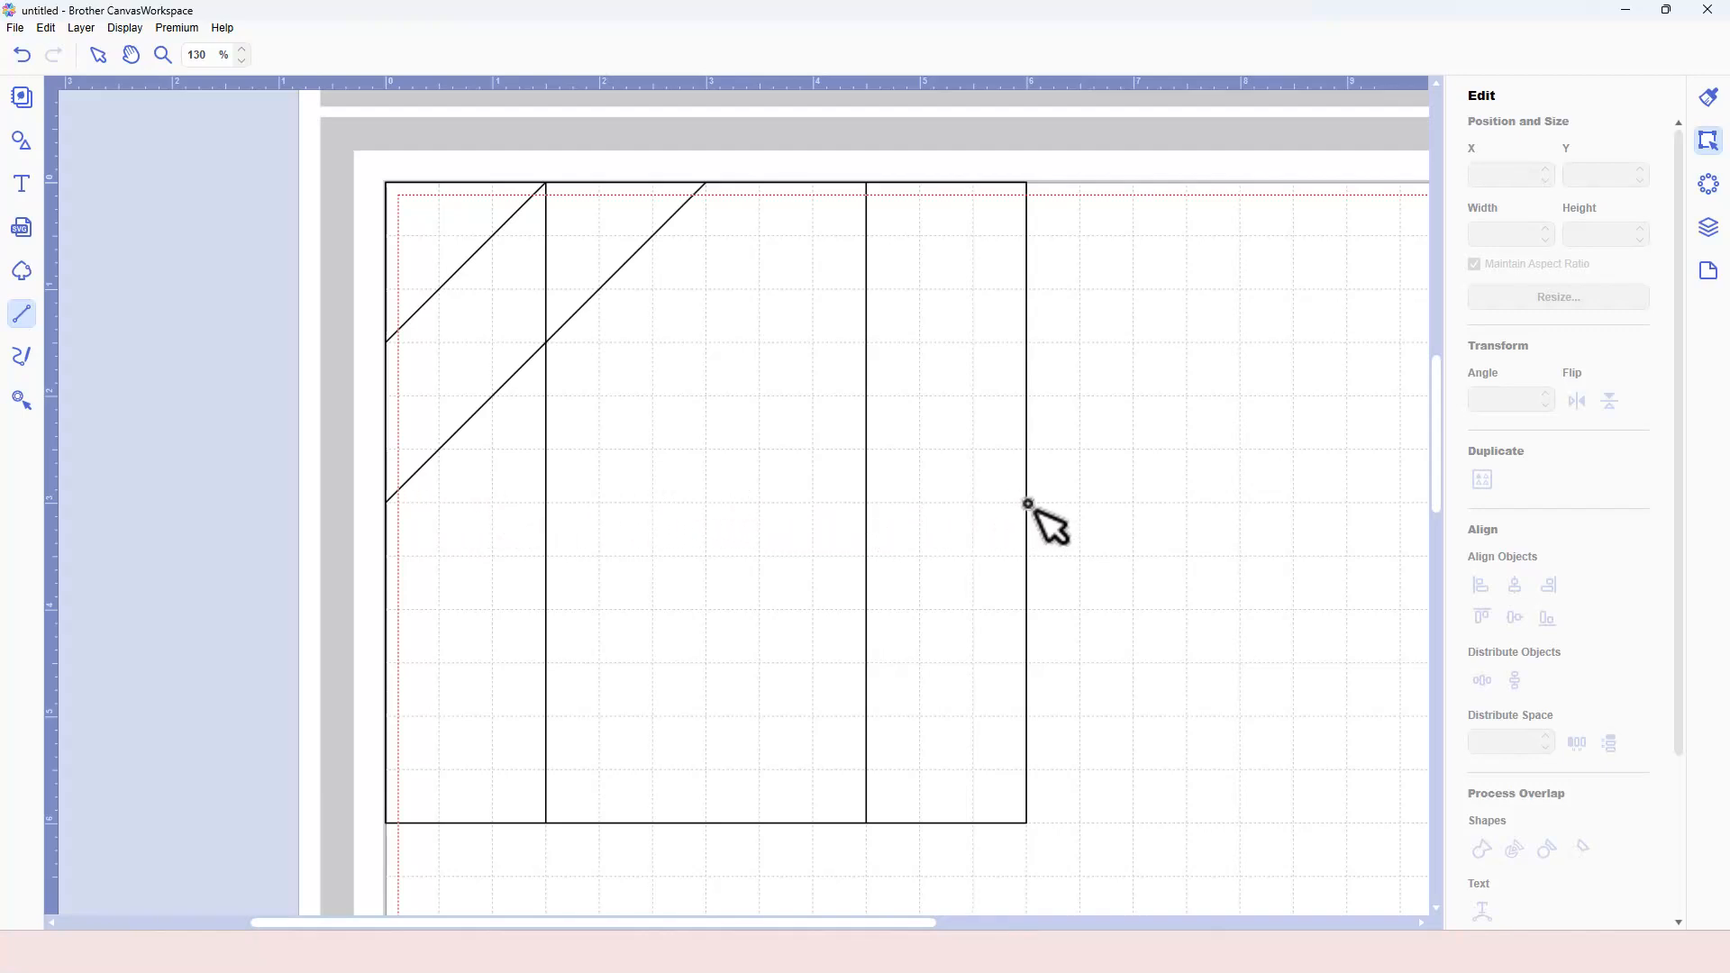
mouse_move(1027, 503)
left_mouse_down()
mouse_move(811, 660)
mouse_move(759, 714)
mouse_move(759, 772)
mouse_move(708, 822)
left_mouse_up()
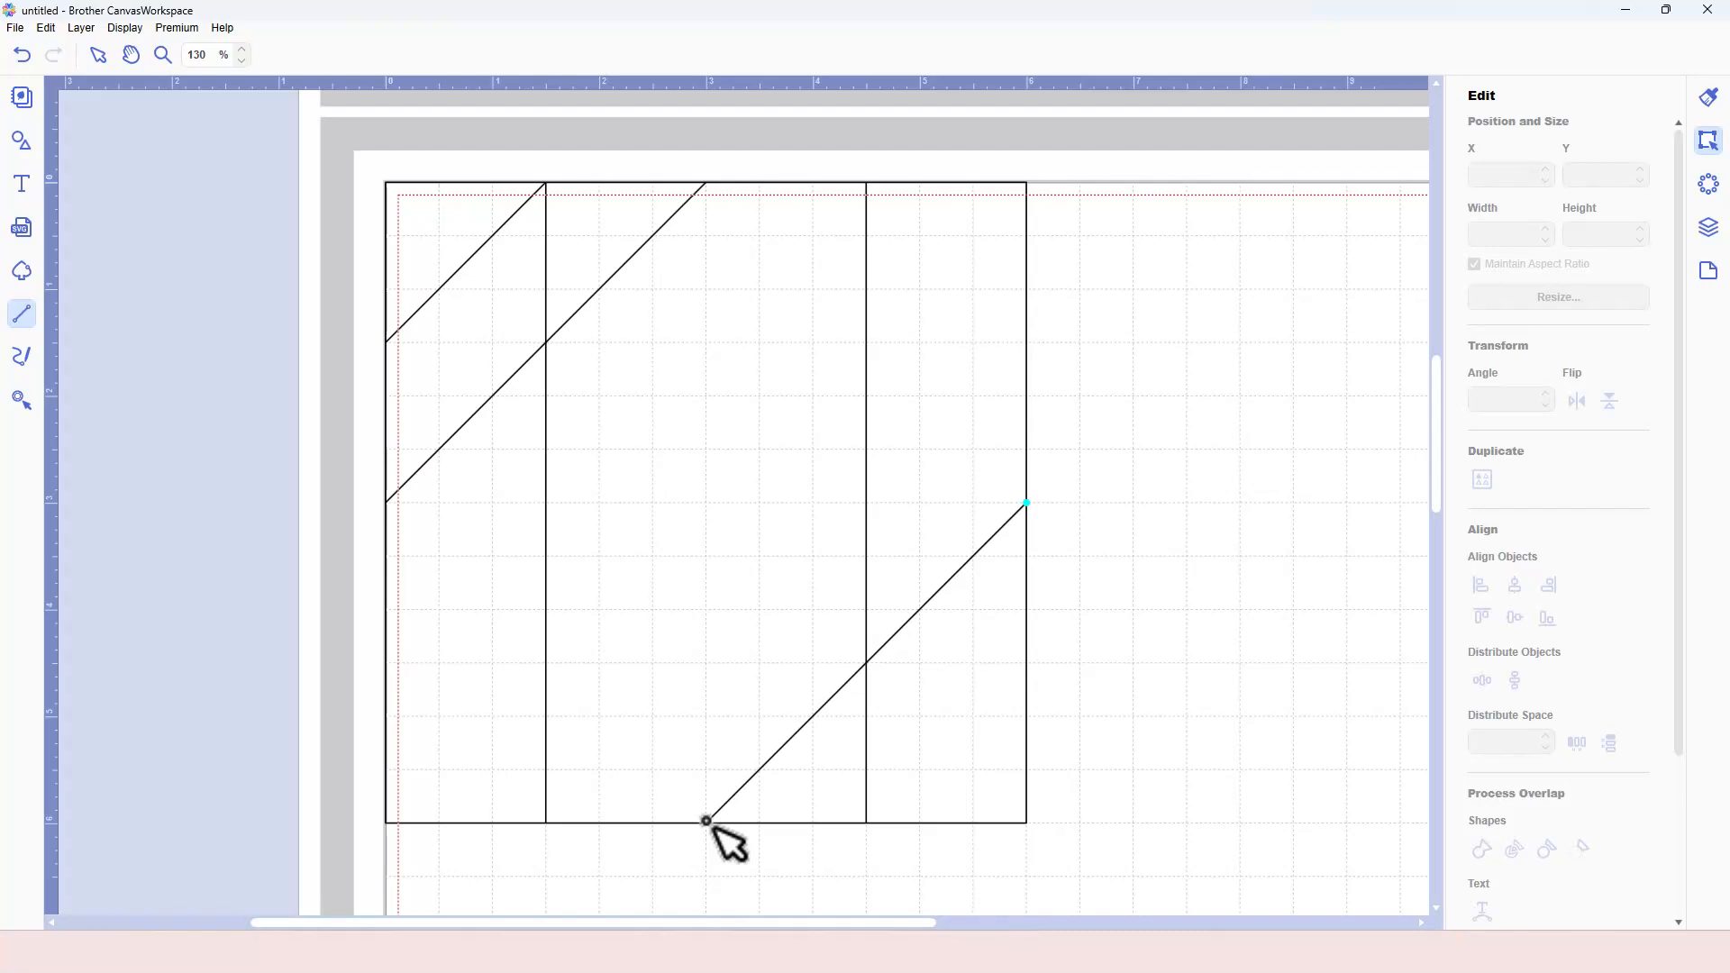
left_click_drag(710, 823, 708, 822)
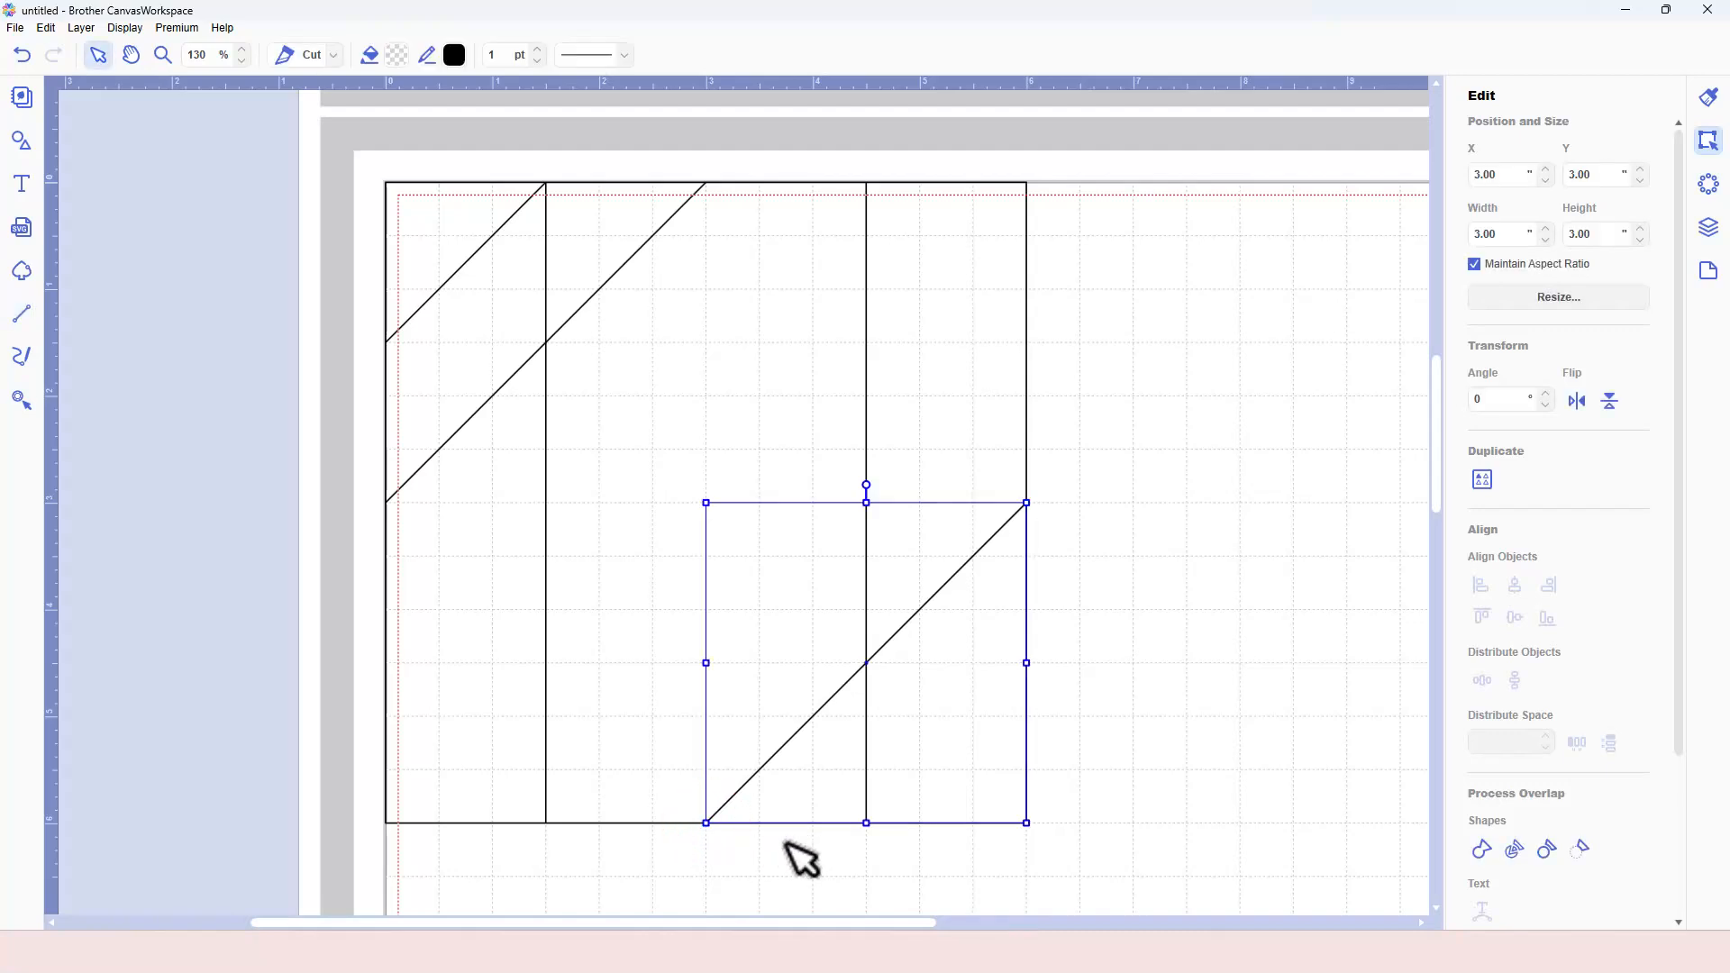
key("l")
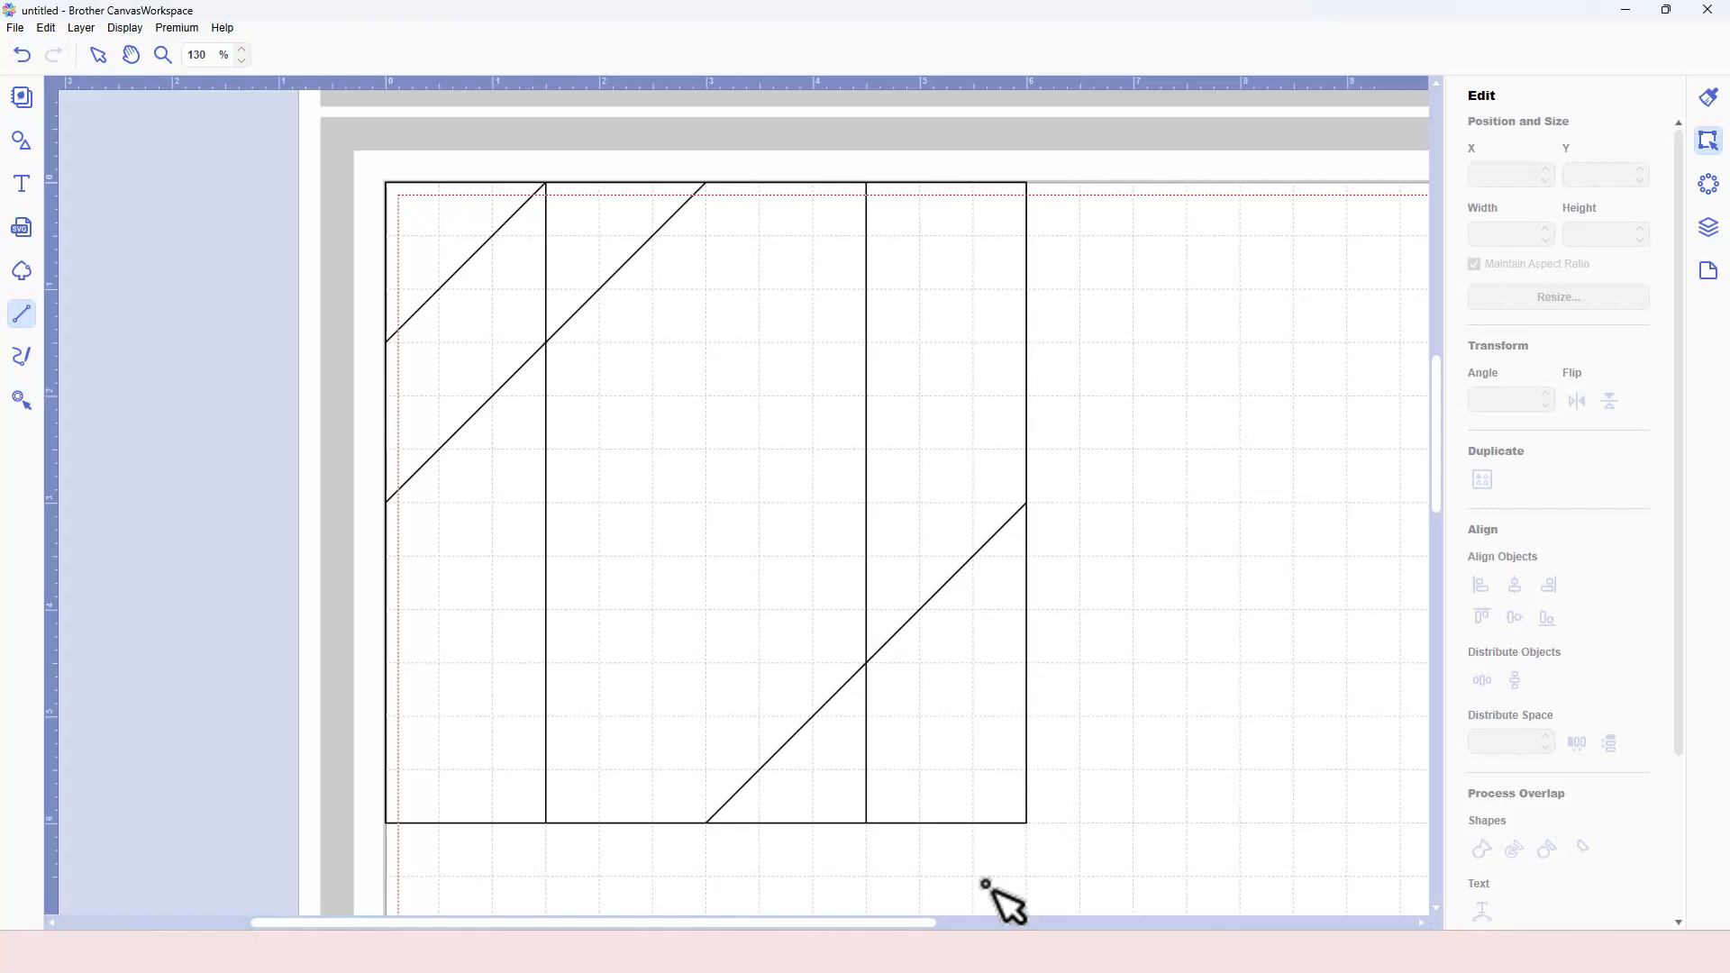
left_click(1027, 665)
mouse_move(1026, 665)
left_mouse_down()
mouse_move(927, 793)
mouse_move(867, 821)
left_mouse_up()
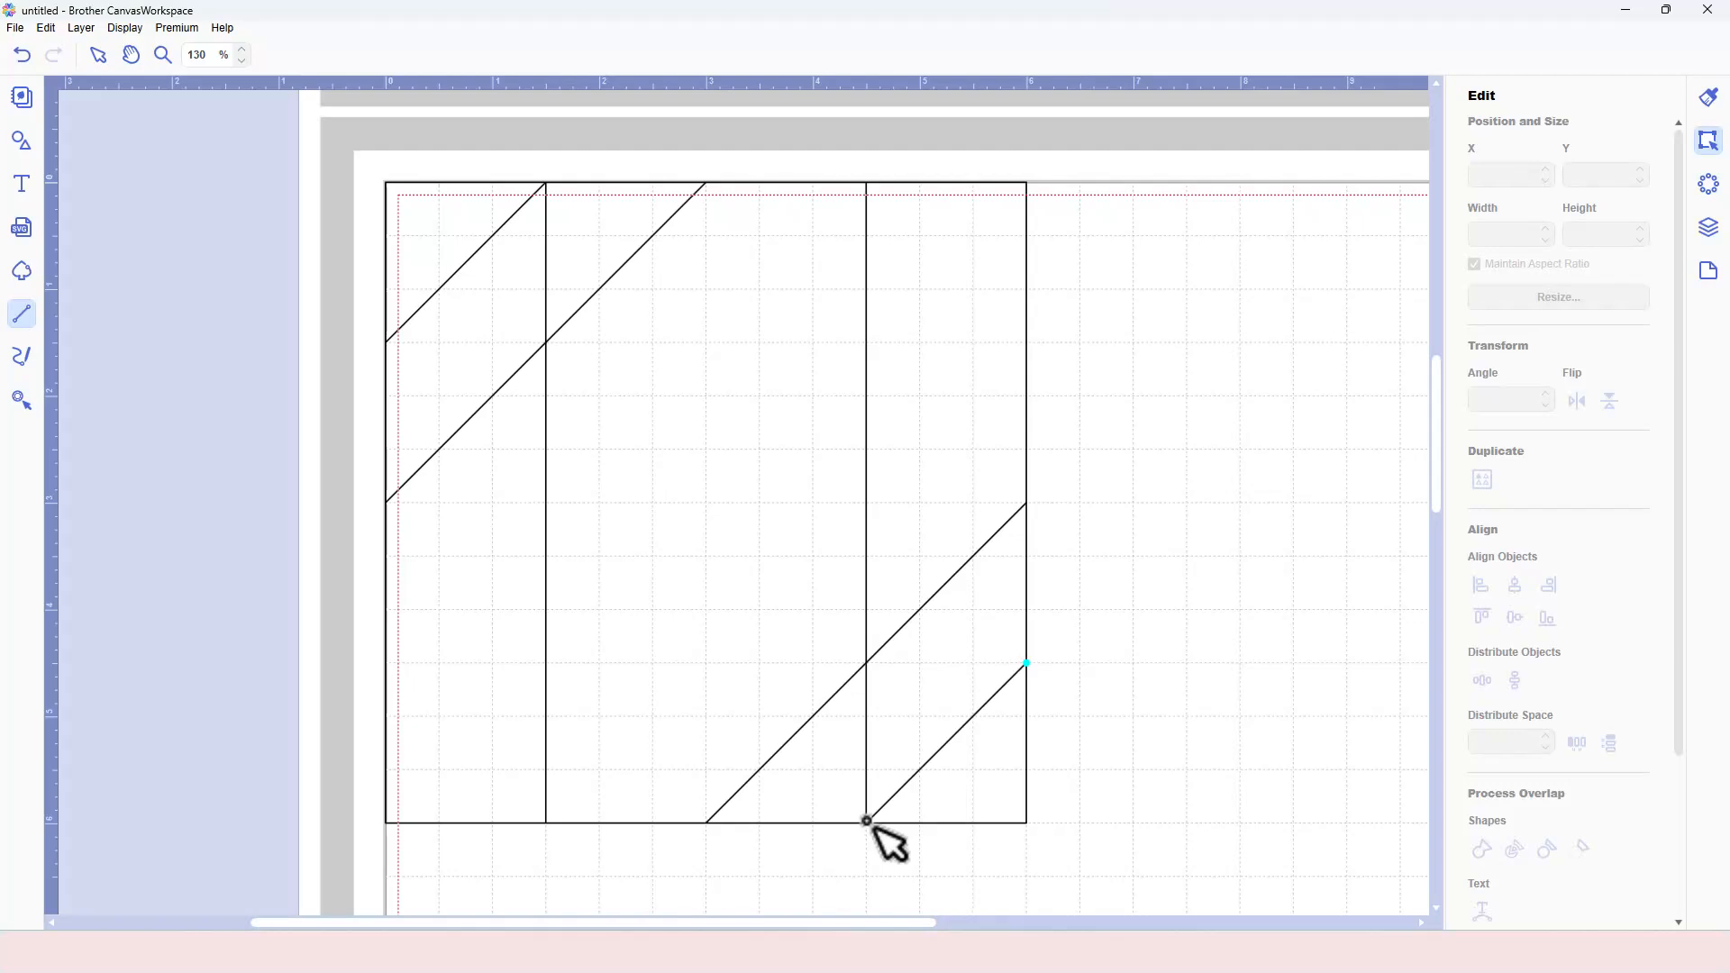
left_click(867, 821)
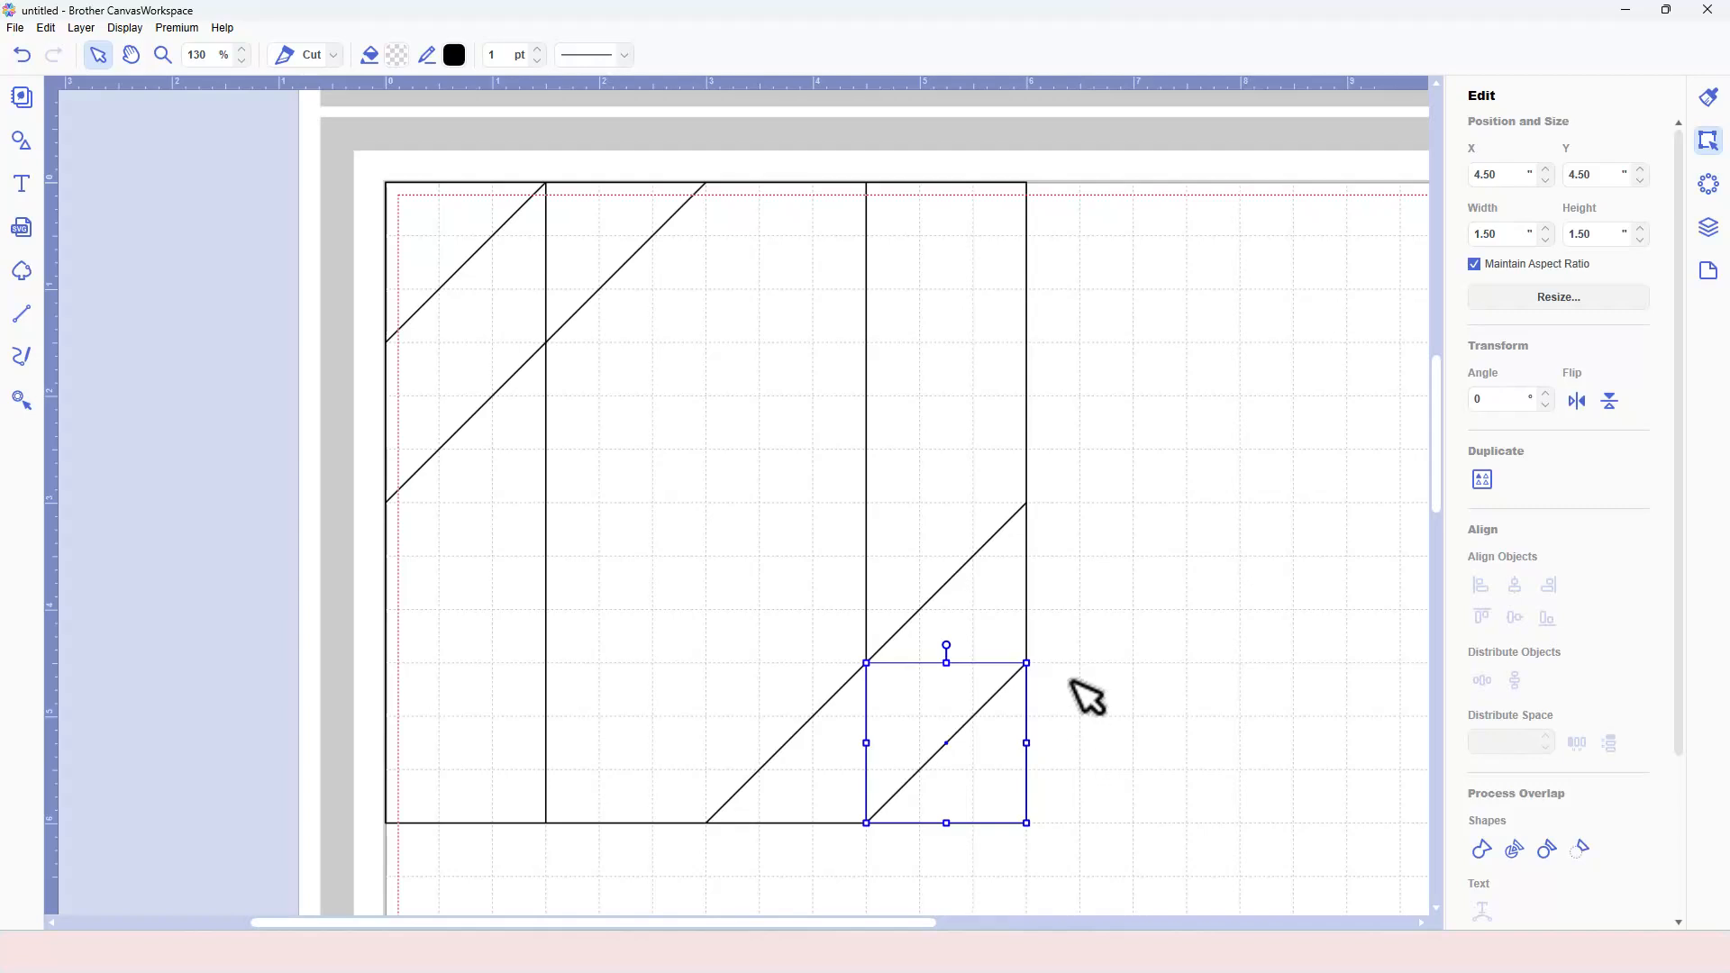
- Draw a horizontal line across the square's full width, 4.5 inches below its top edge
key("l")
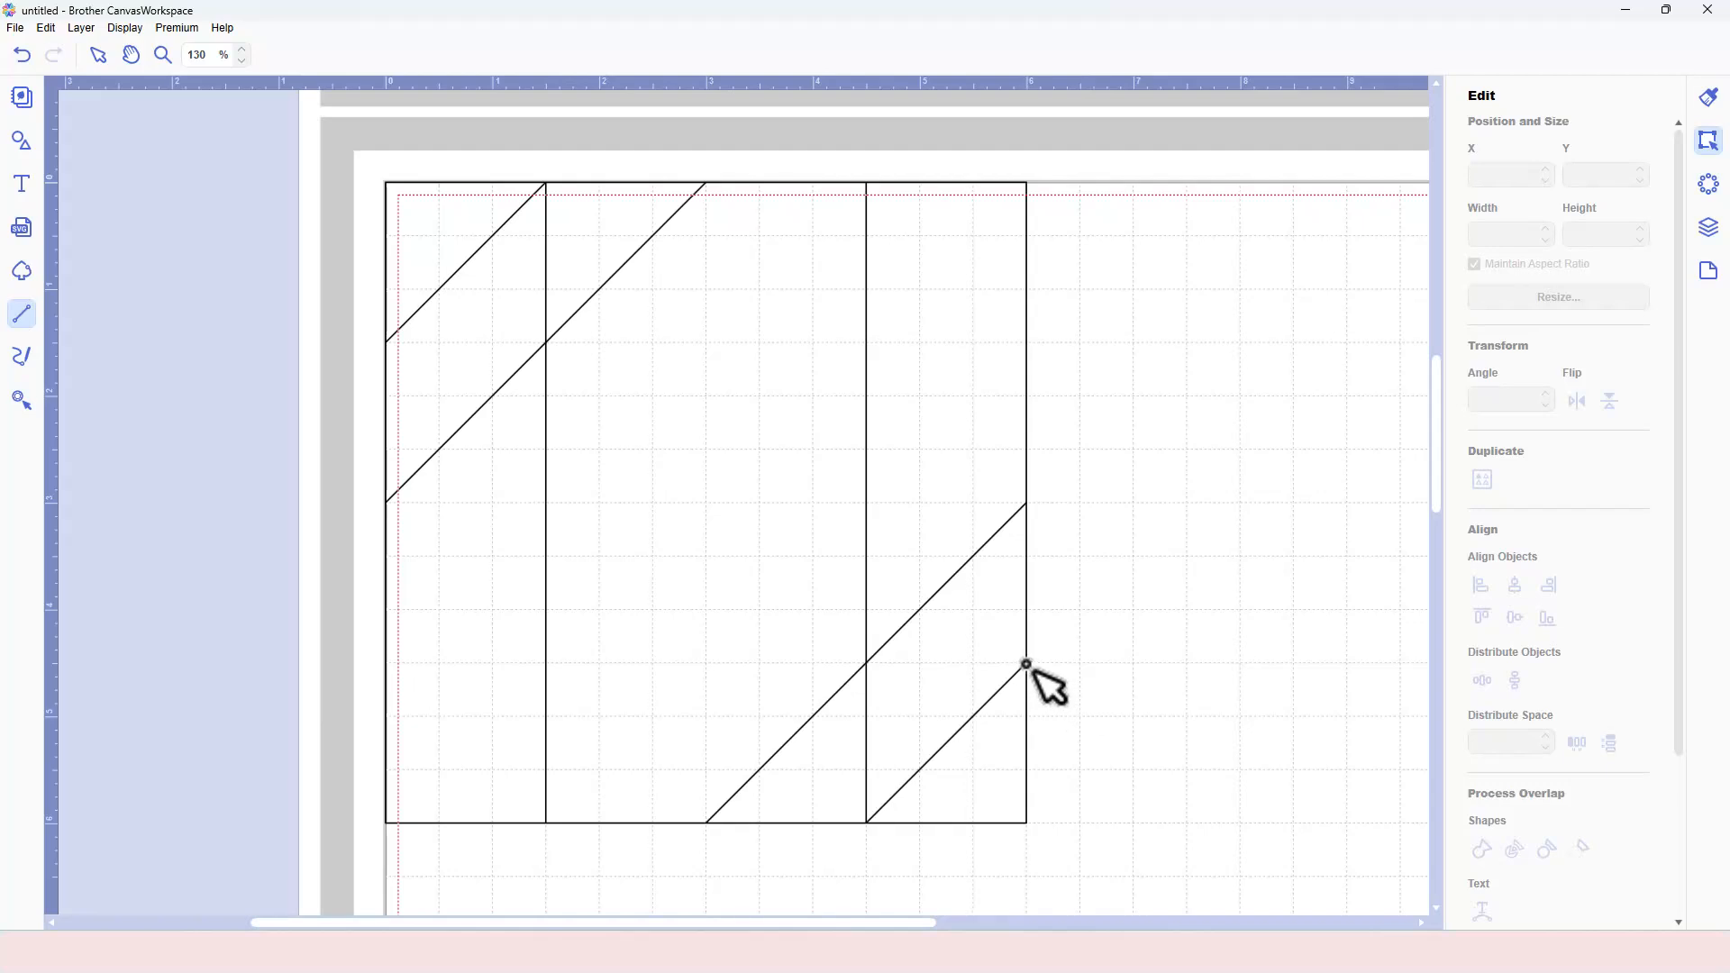
mouse_move(1027, 664)
left_mouse_down()
mouse_move(819, 680)
mouse_move(389, 665)
left_mouse_up()
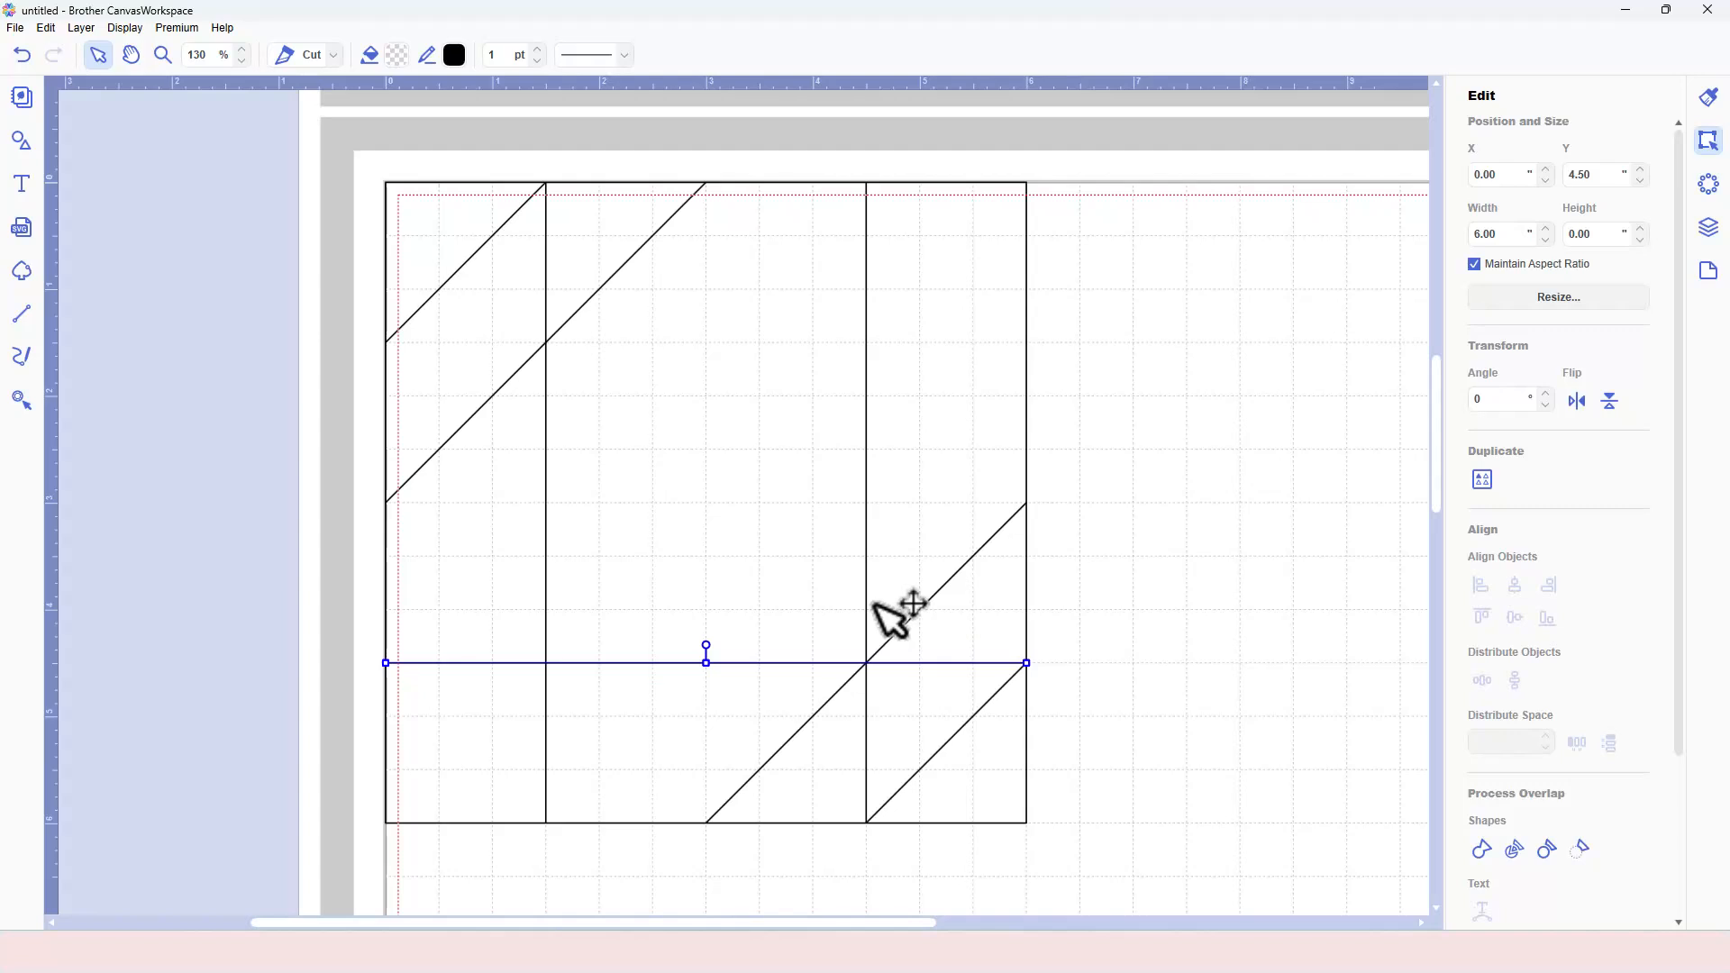
- Draw a horizontal line across the square's full width, 1.5 inches below its top edge
key("l")
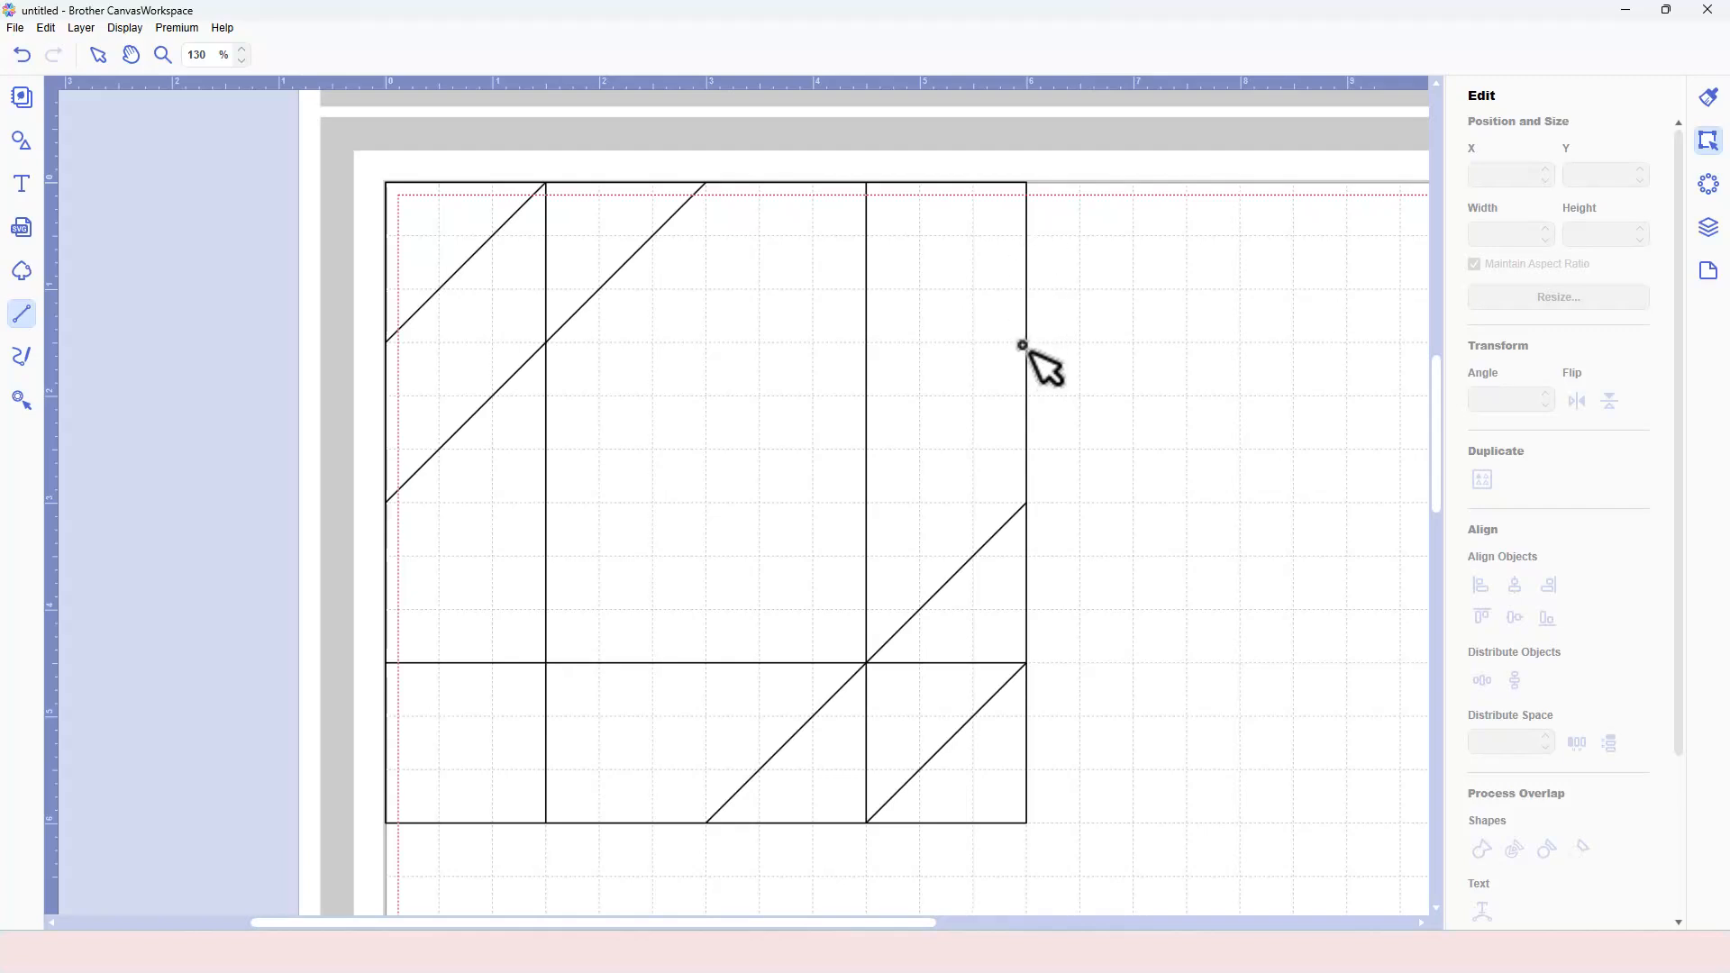
left_click_drag(1024, 343, 391, 343)
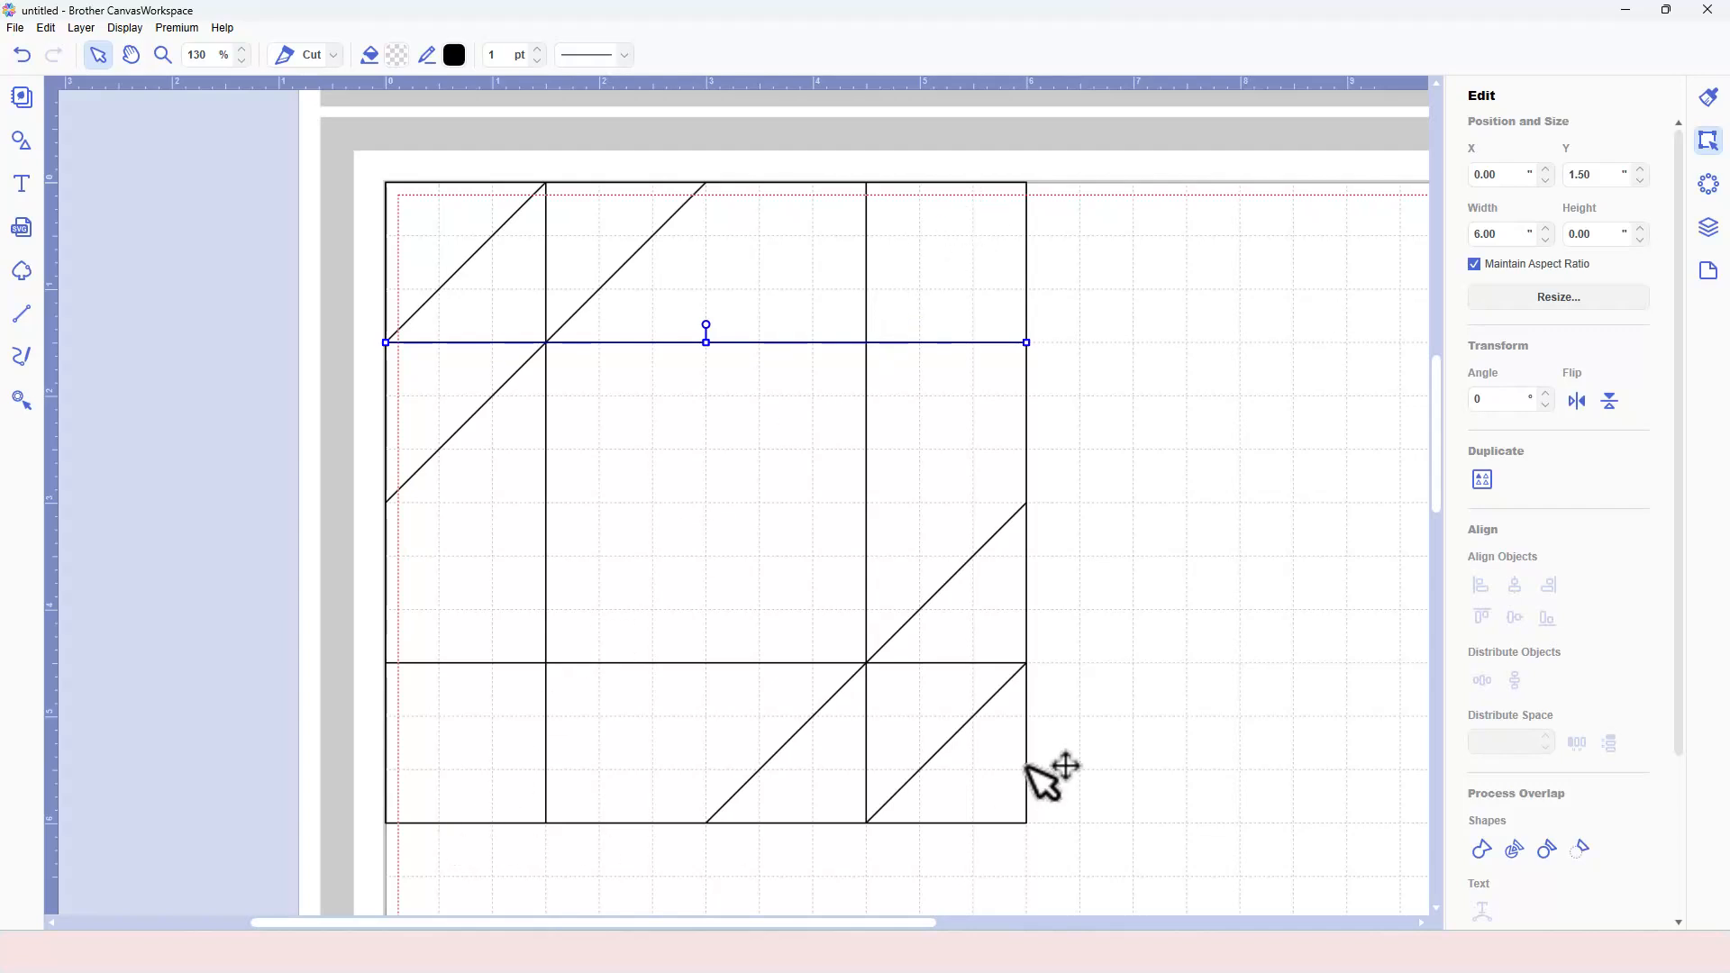
- Draw two diagonals across the square's upper-right corner, joining its right and top edges 1.5 inches and 3 inches from that corner
key("l")
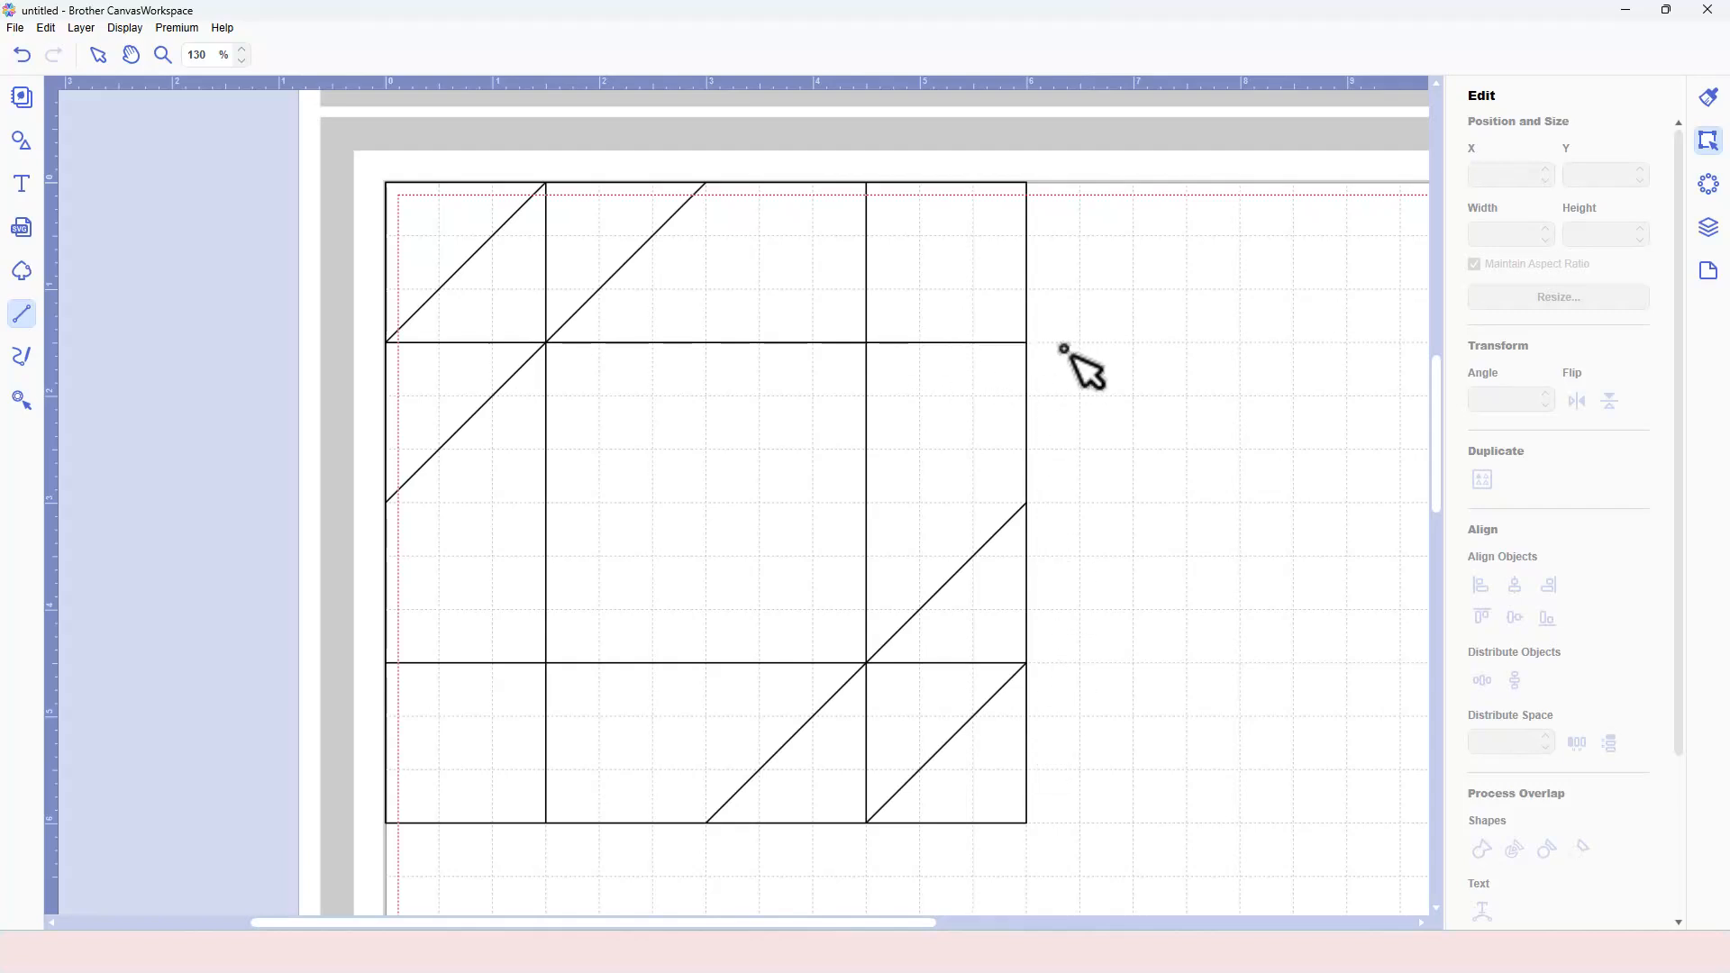
left_click(1027, 344)
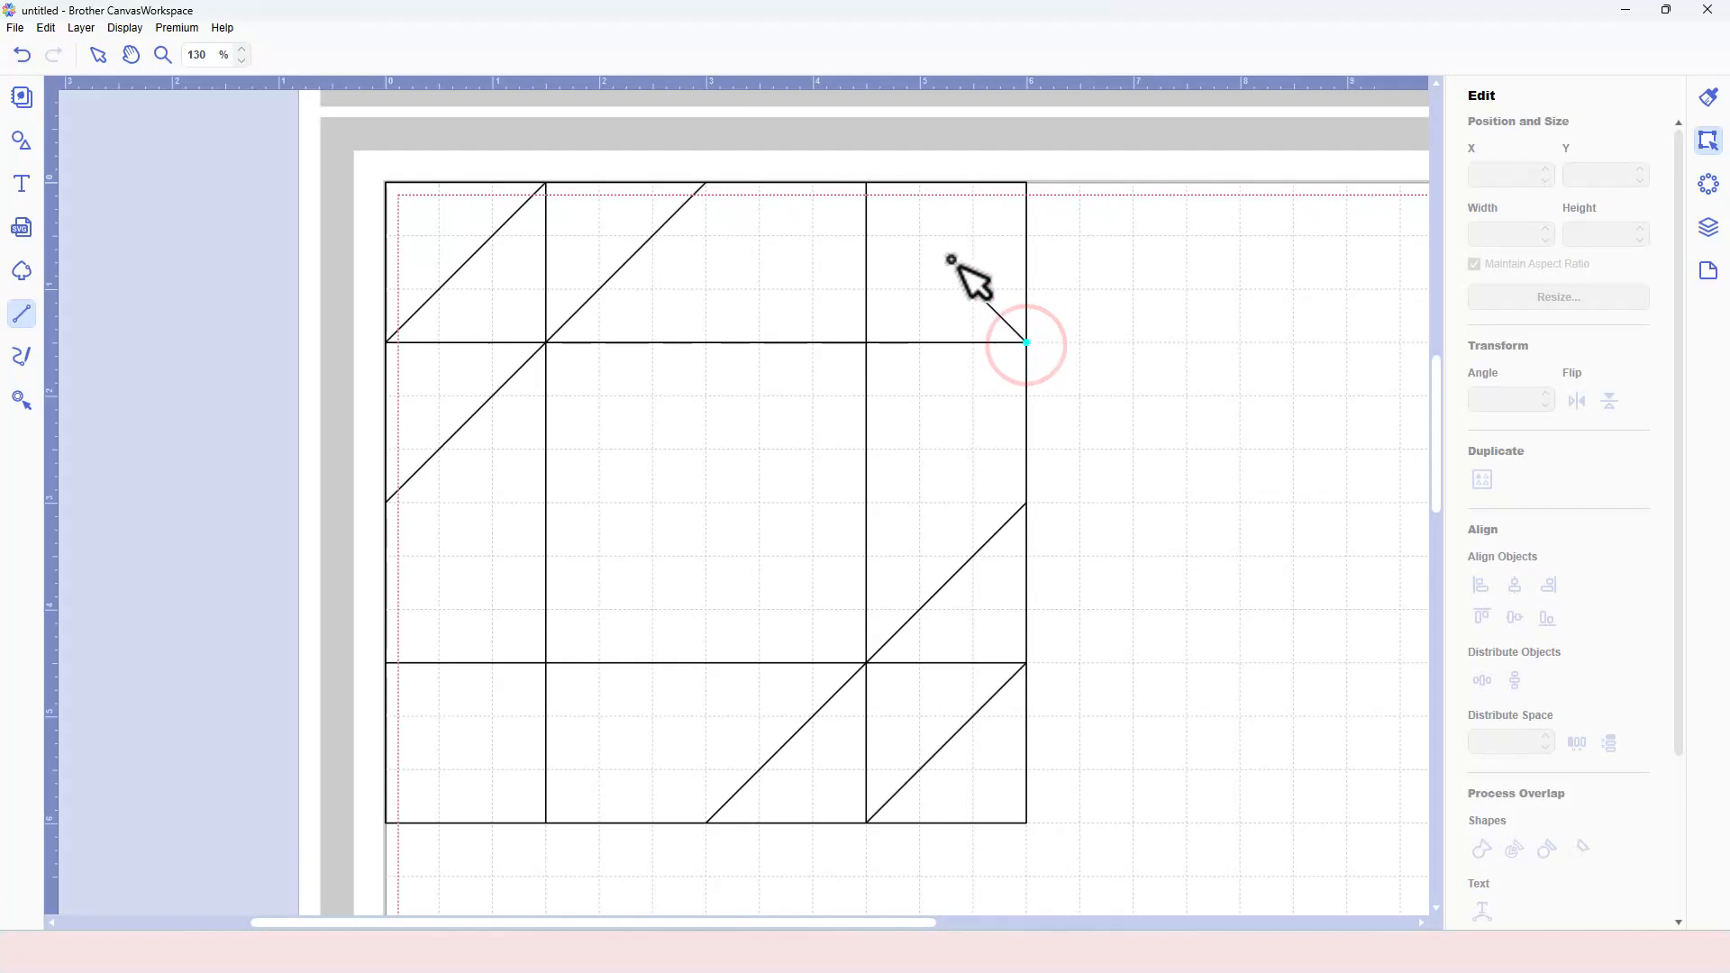
left_click(867, 186)
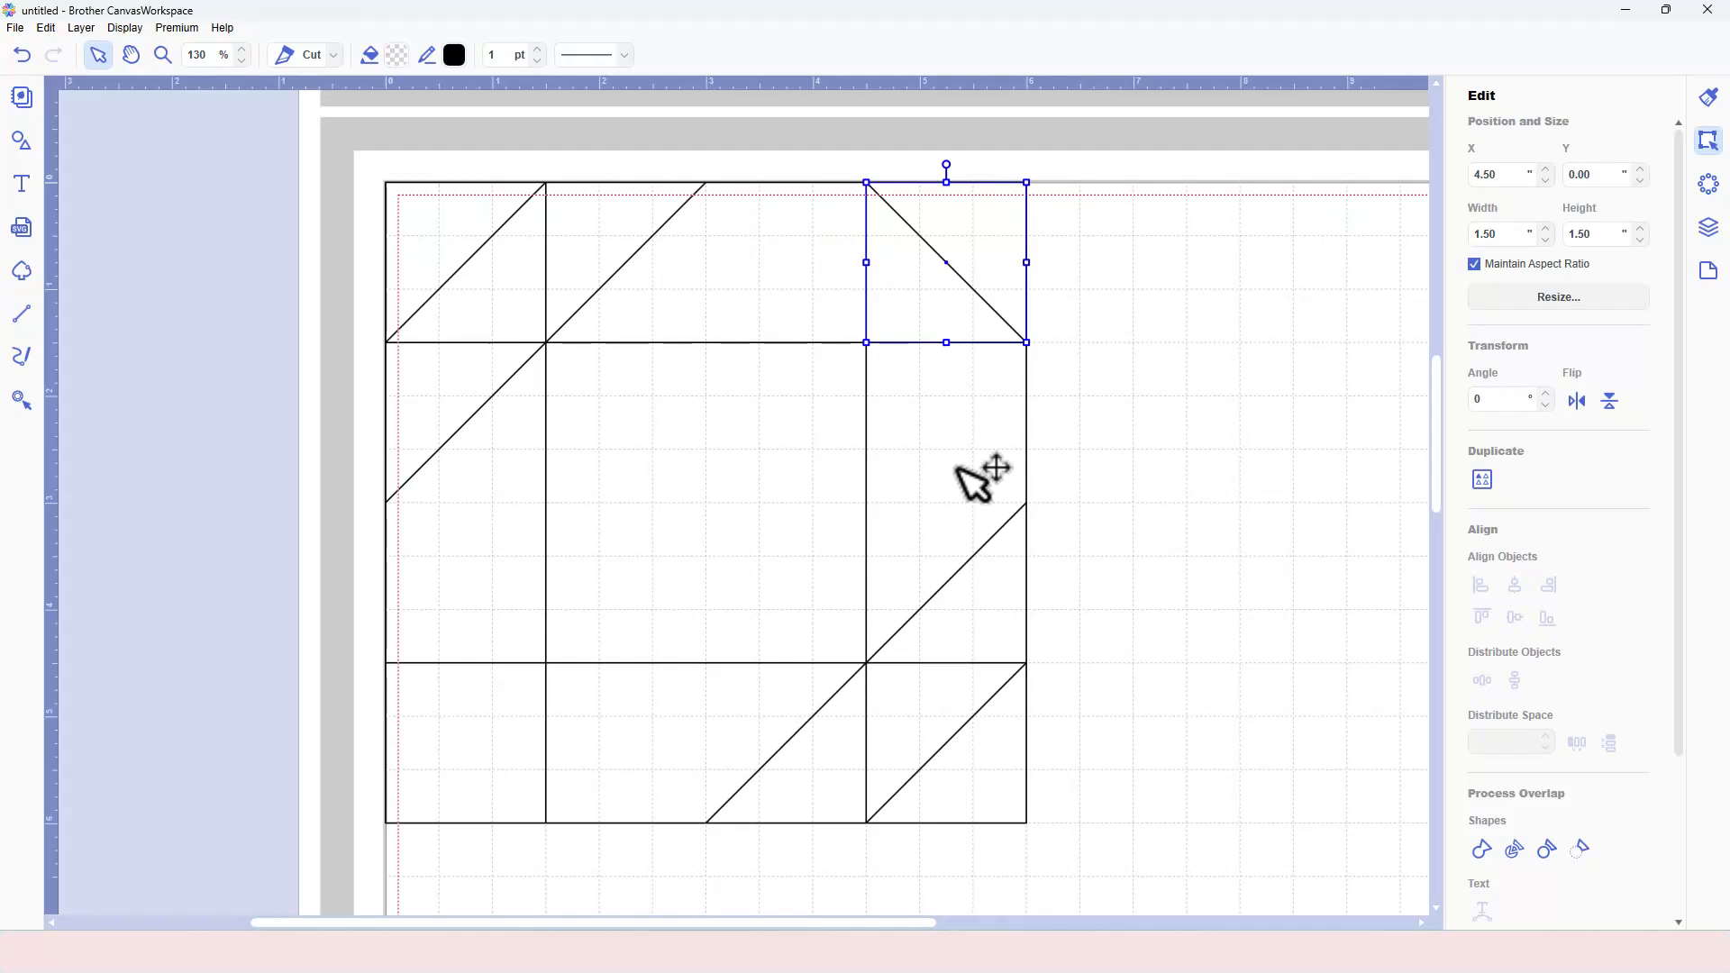
key("l")
left_click(1026, 504)
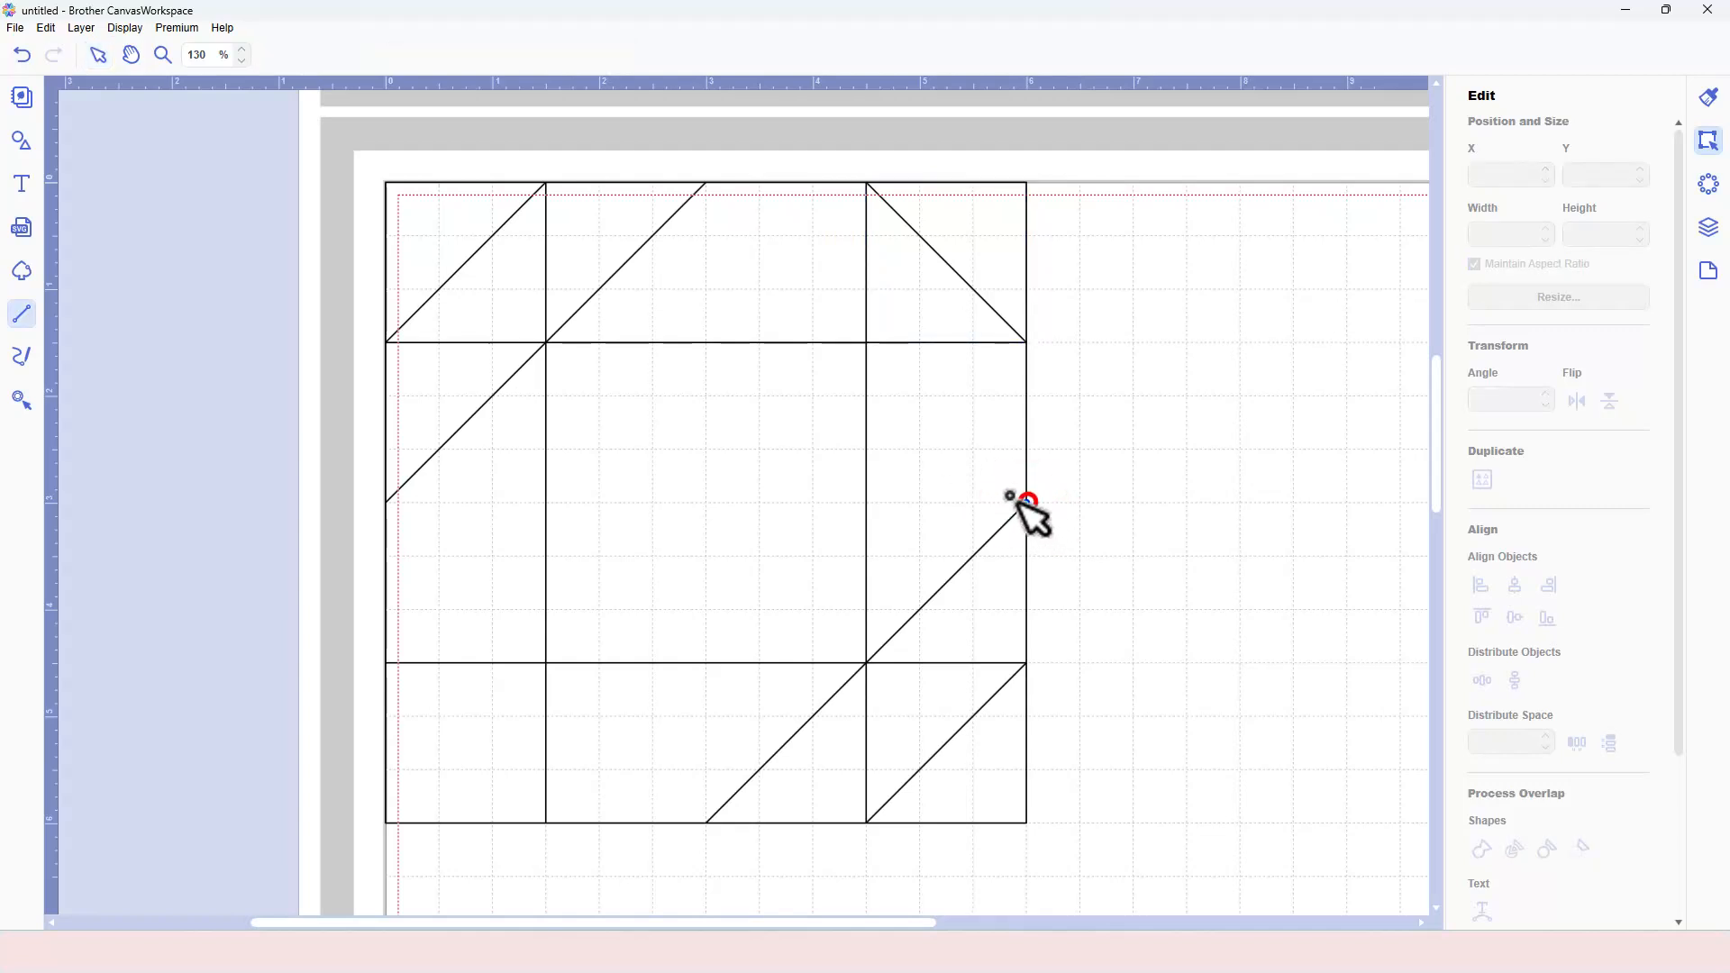
left_click(706, 184)
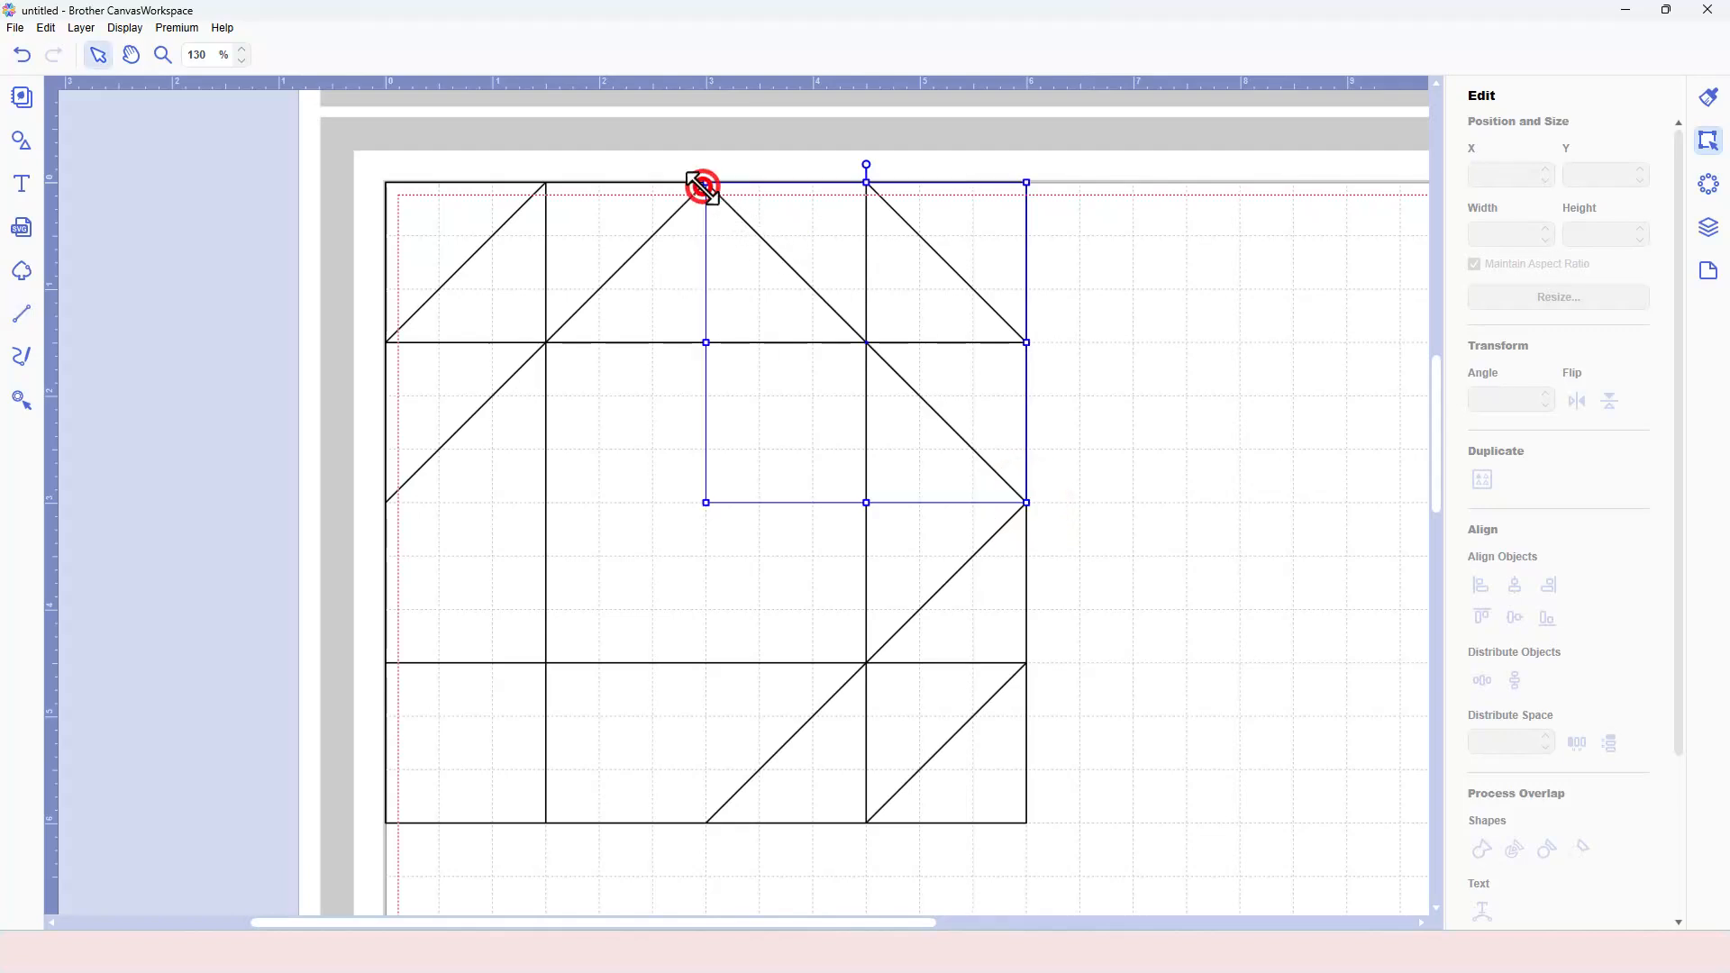
- Draw two diagonals across the square's lower-left corner, joining its bottom and left edges 3 inches and 1.5 inches from that corner
key("l")
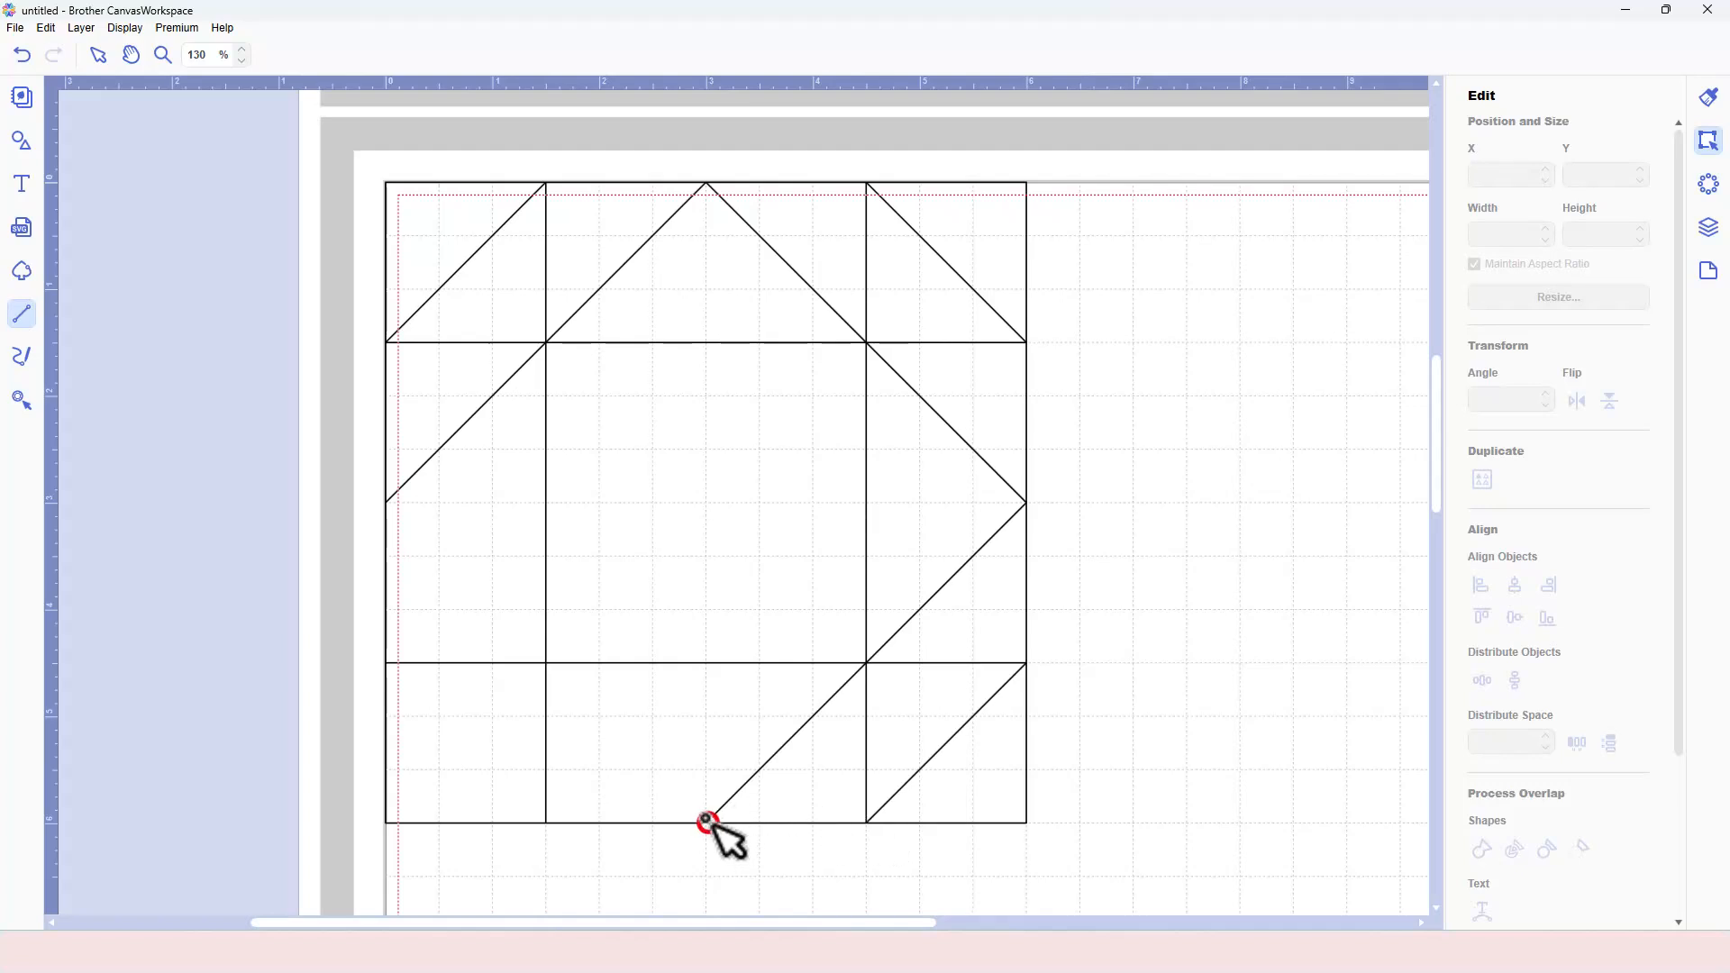
left_click_drag(709, 823, 461, 561)
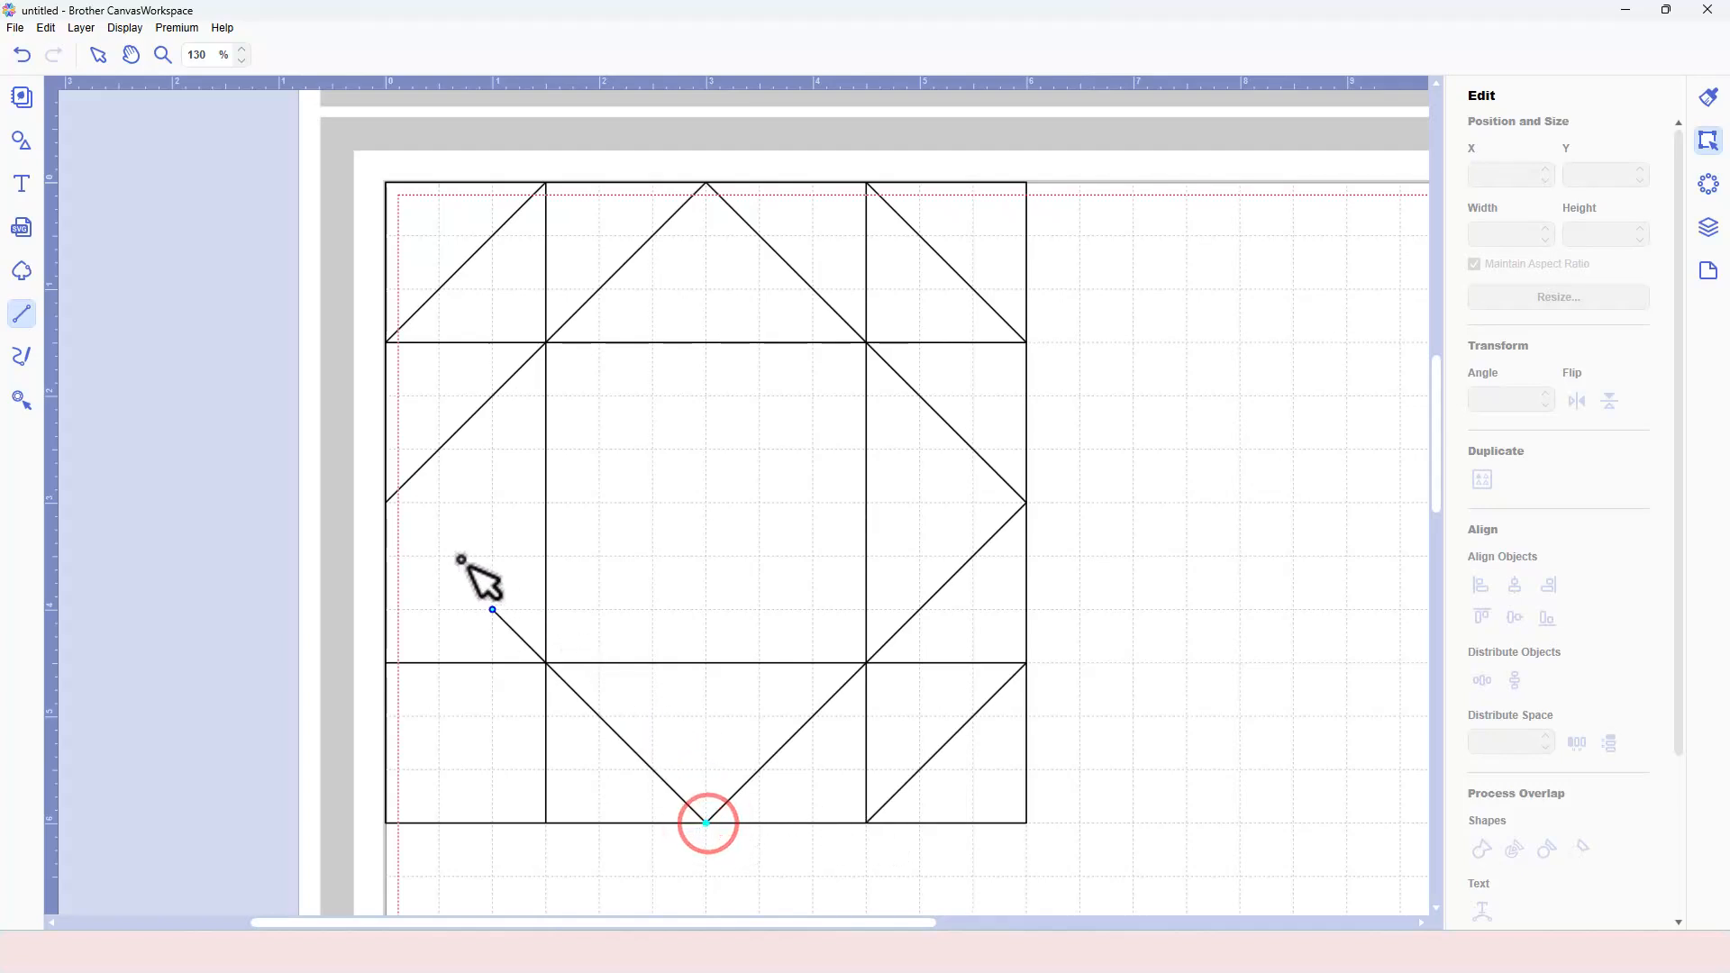
left_click(386, 502)
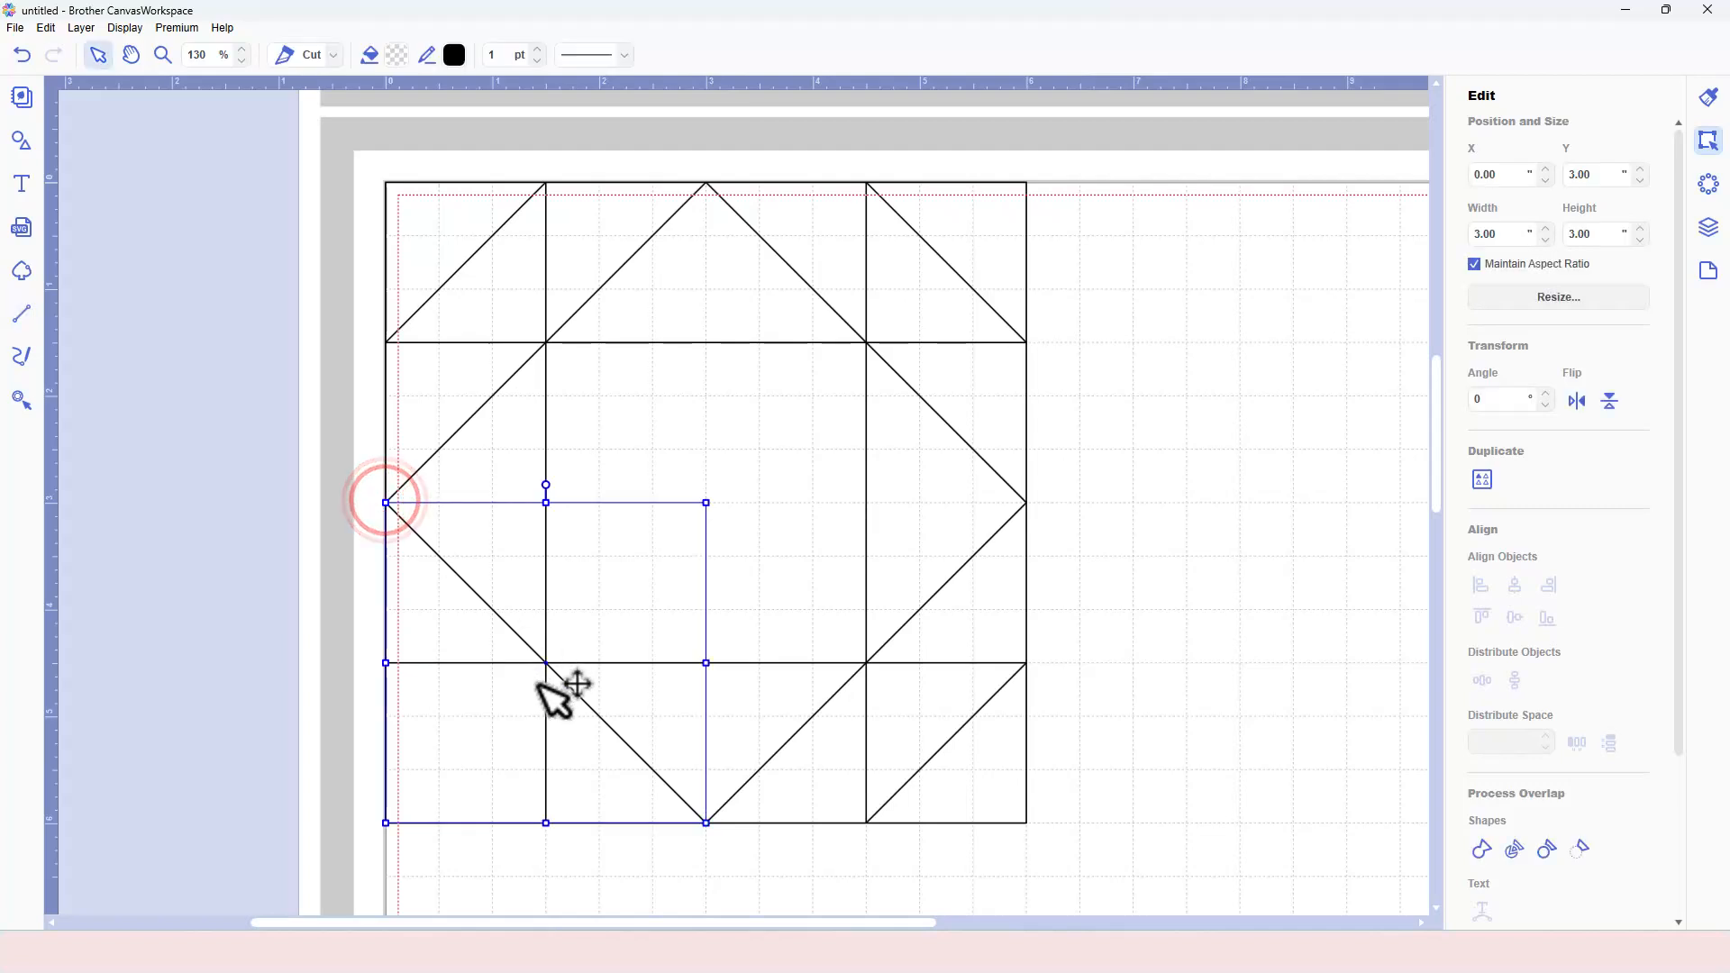
key("l")
left_click(542, 823)
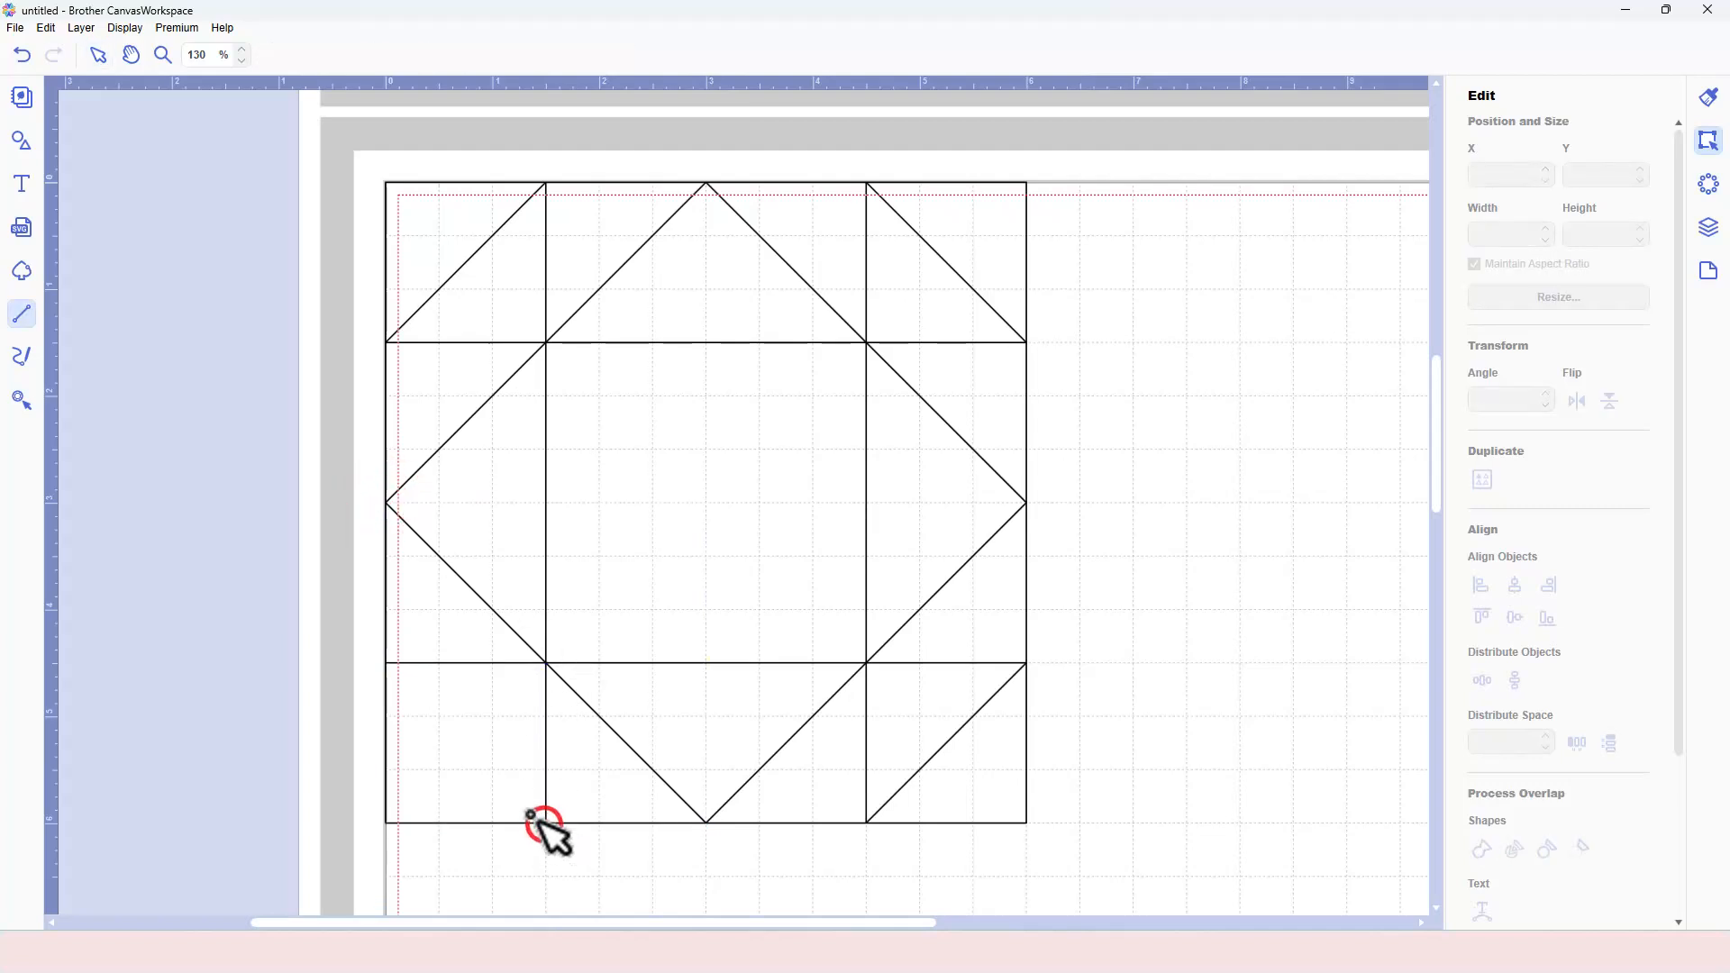
left_click(396, 666)
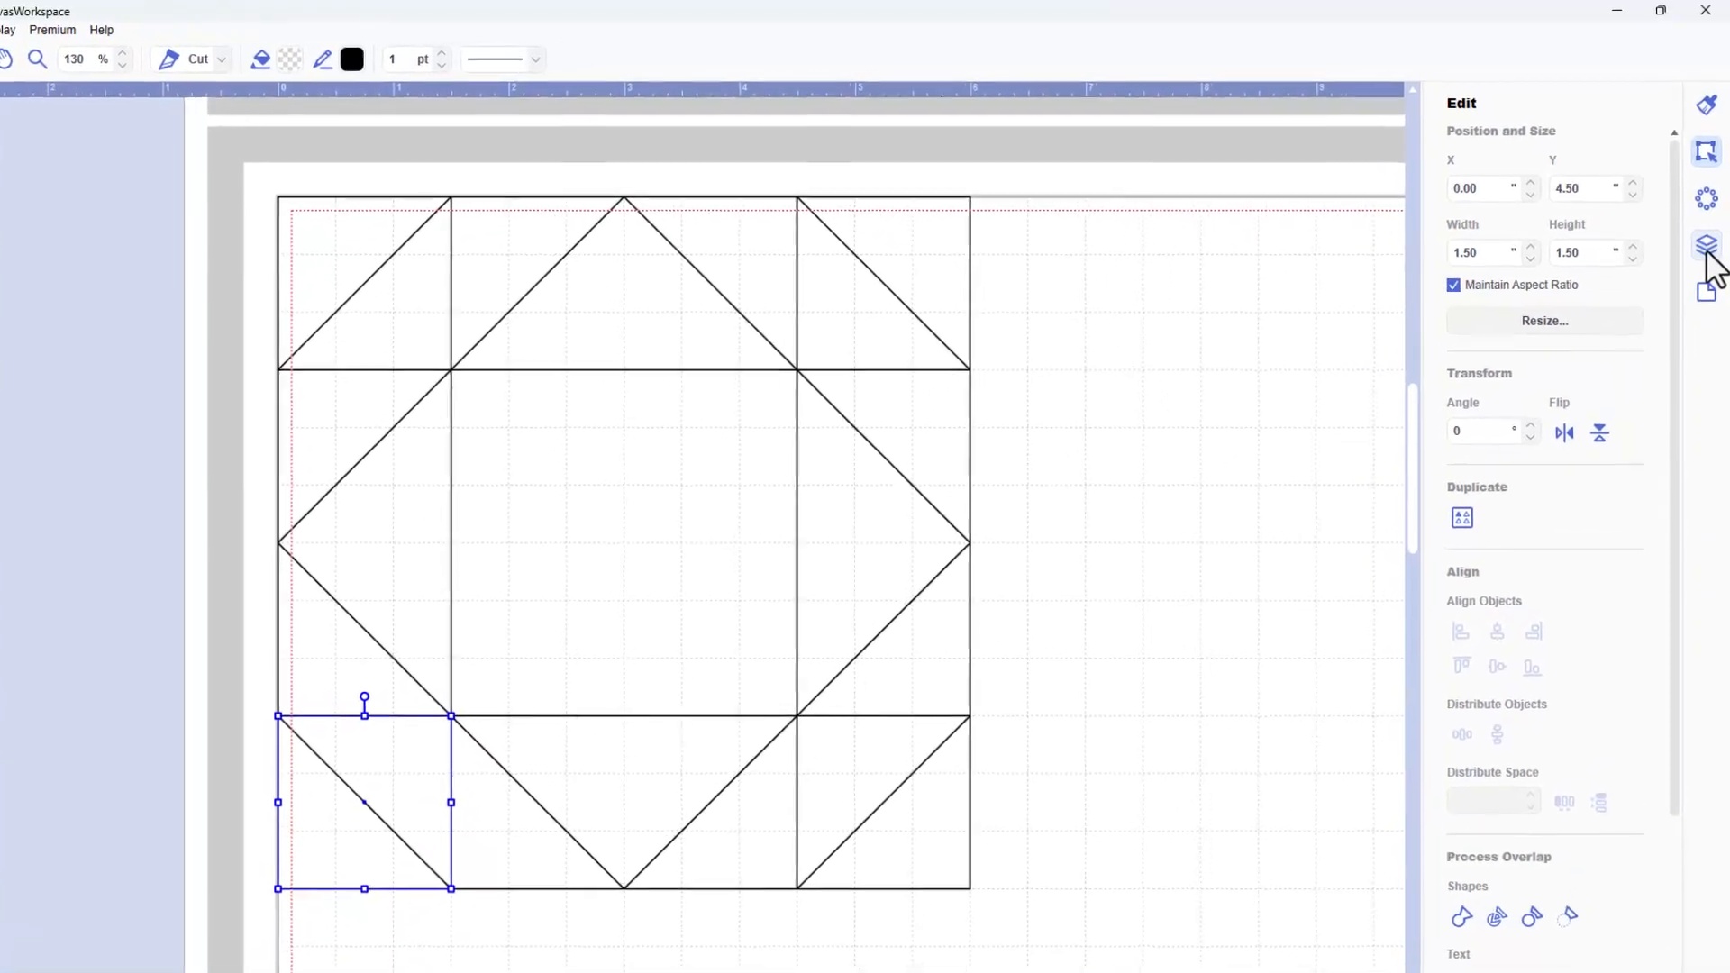
- Group all the inner lines, leaving out the outer square, and rename the group SCORE LINES
left_click(1708, 251)
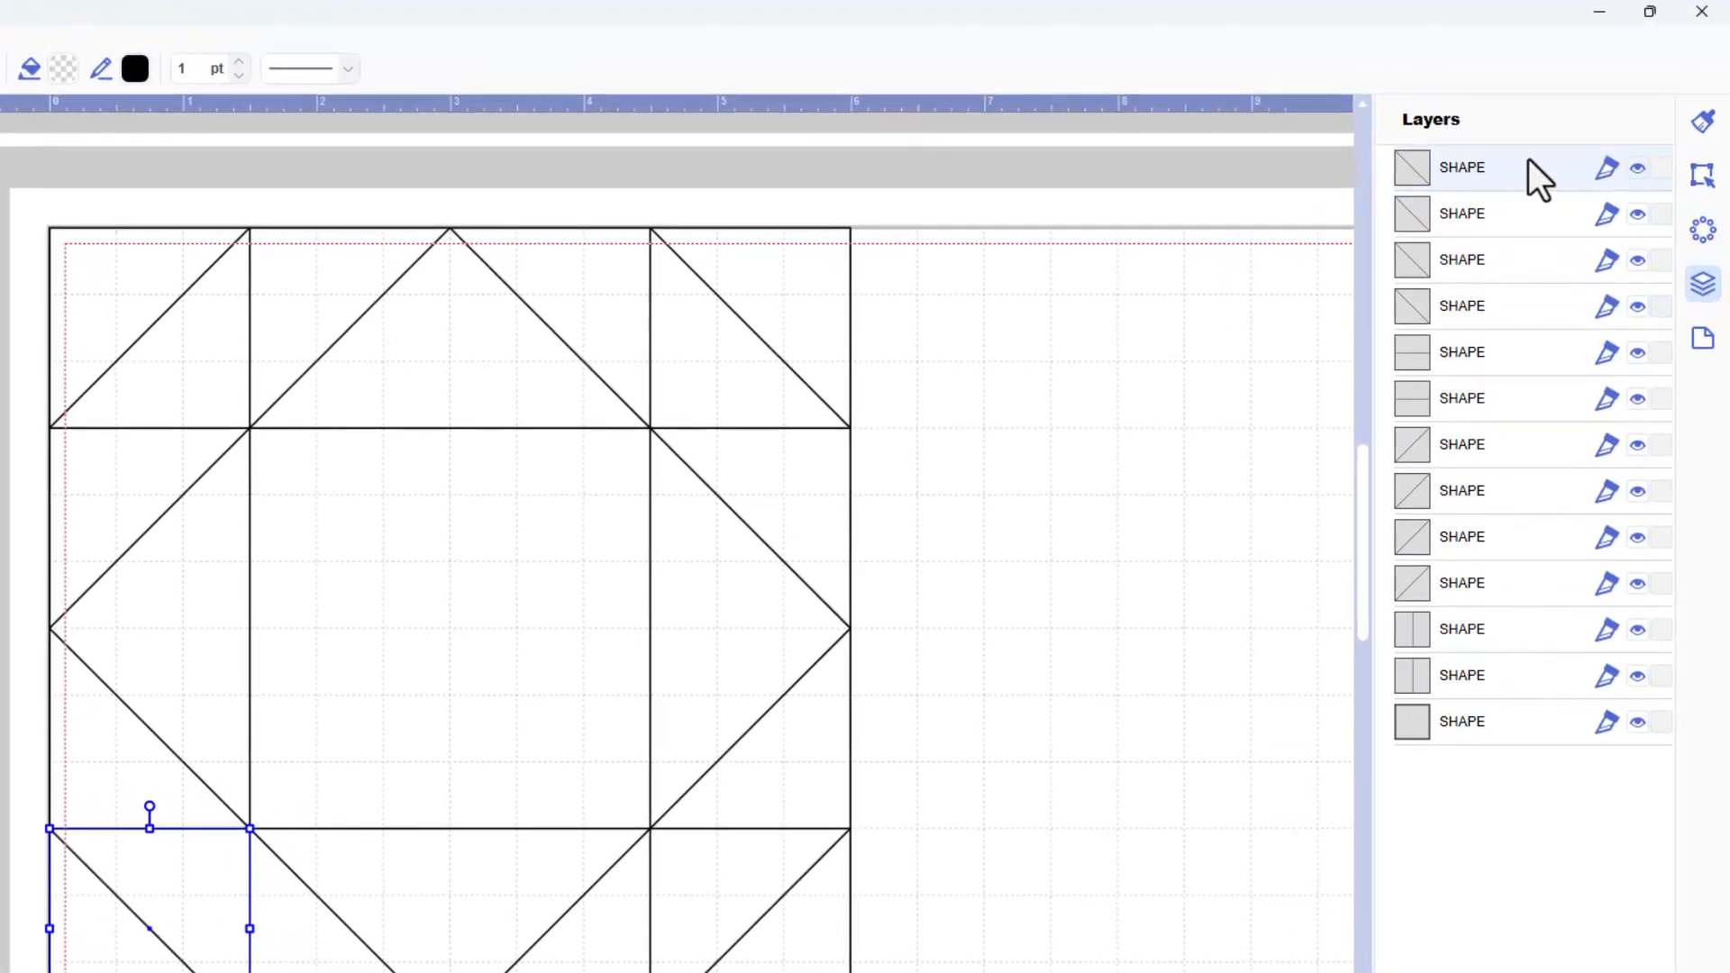
left_click(1516, 677, "shift")
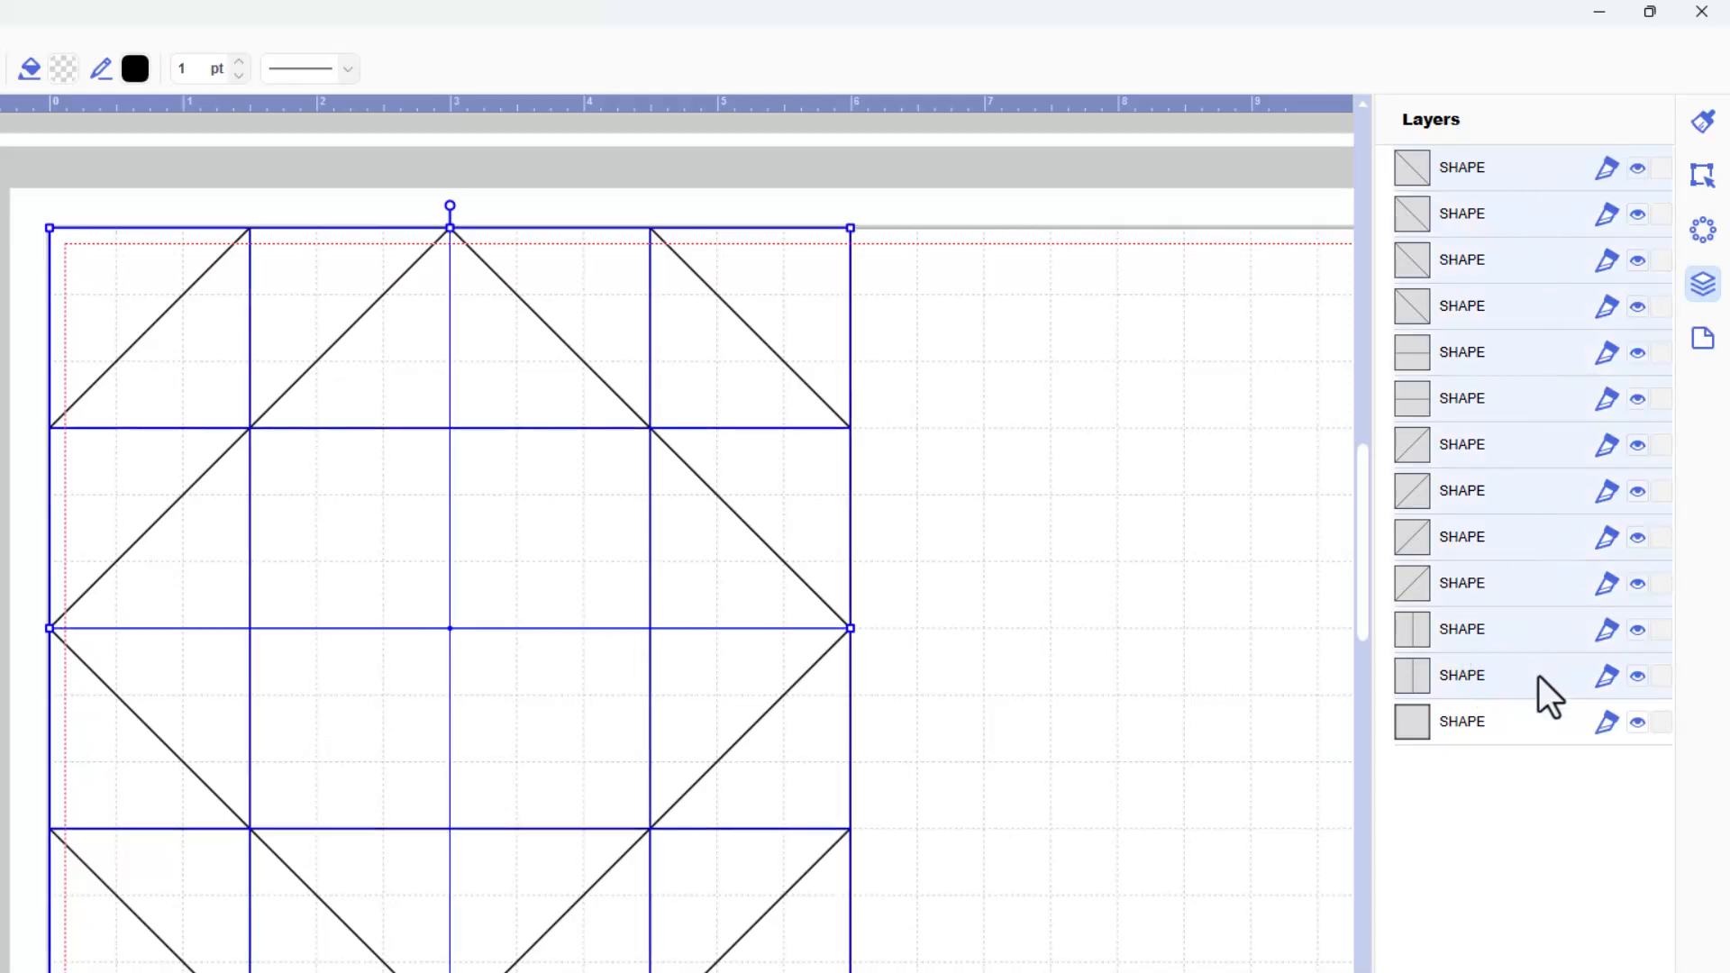
key("ctrl+g")
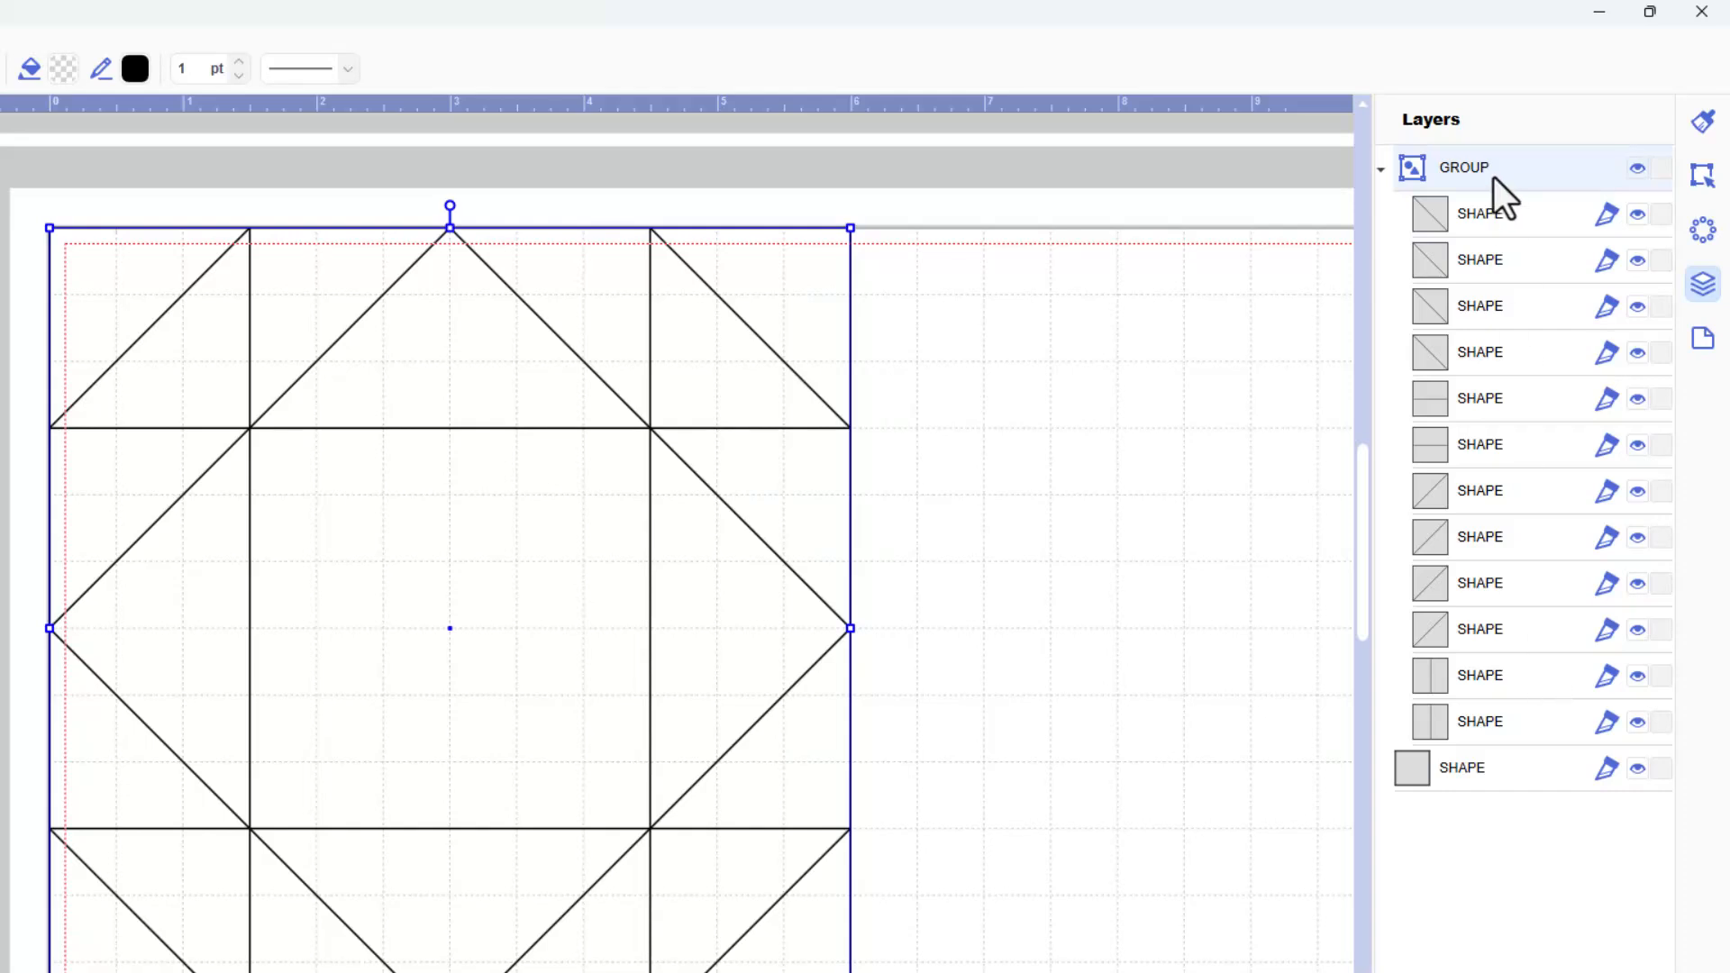
type("sq")
key("Caps_Lock")
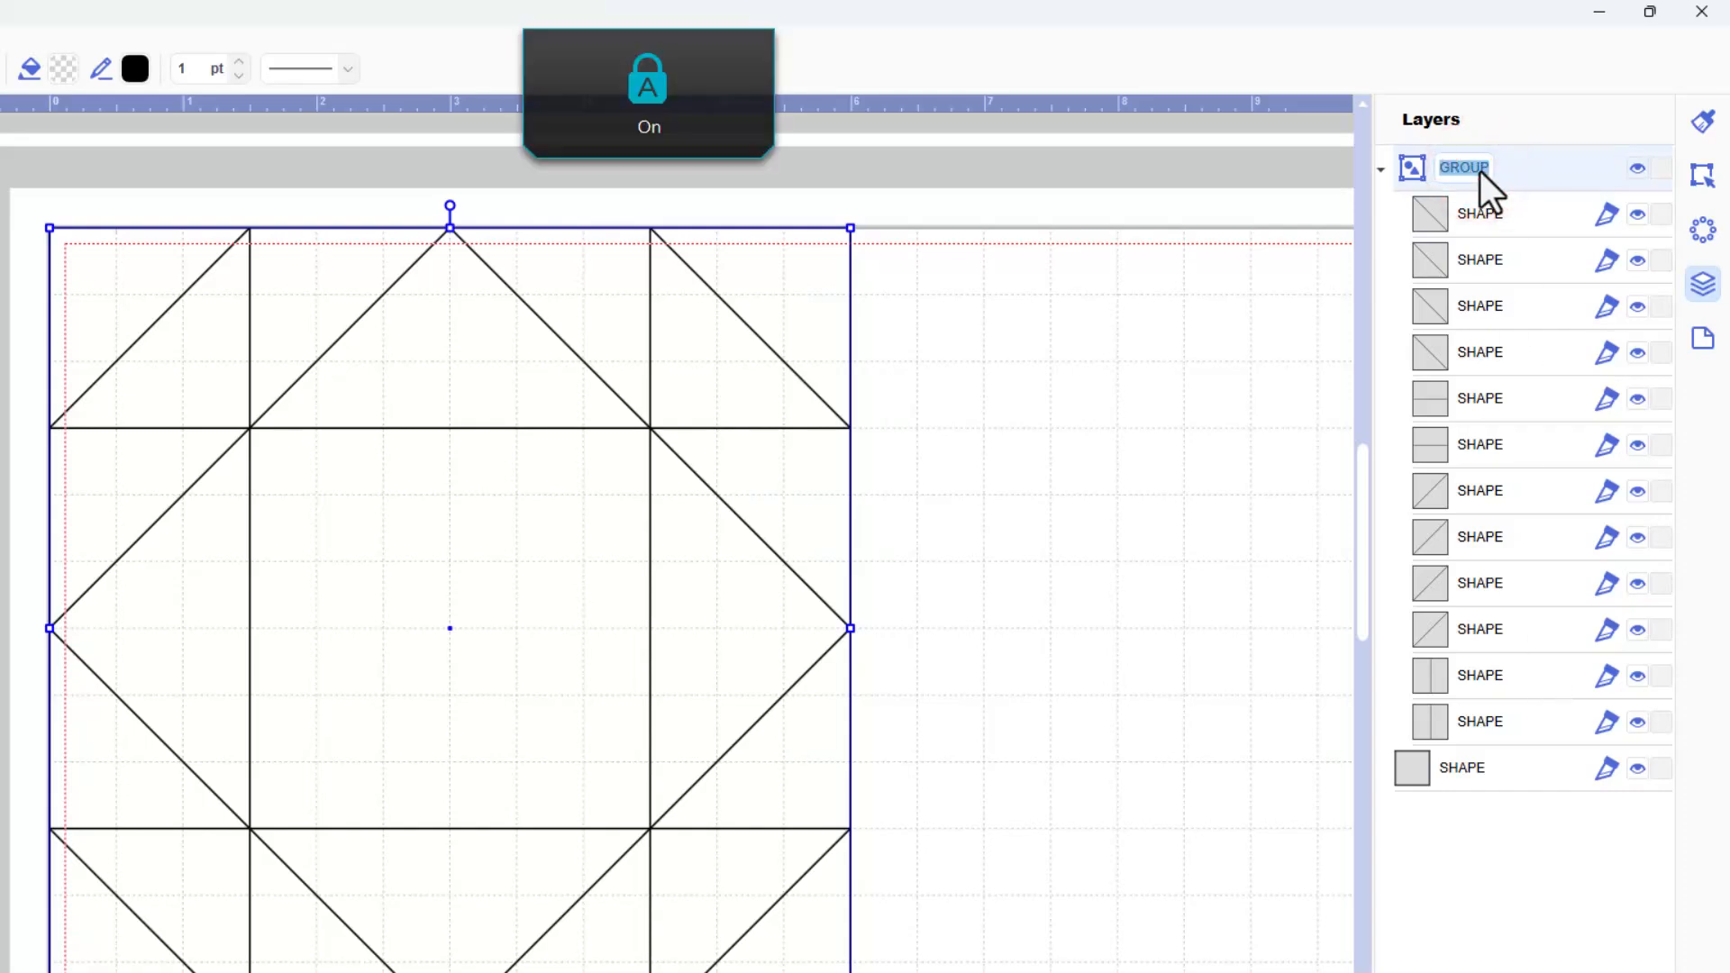
key("BackSpace")
type("ORE LINES")
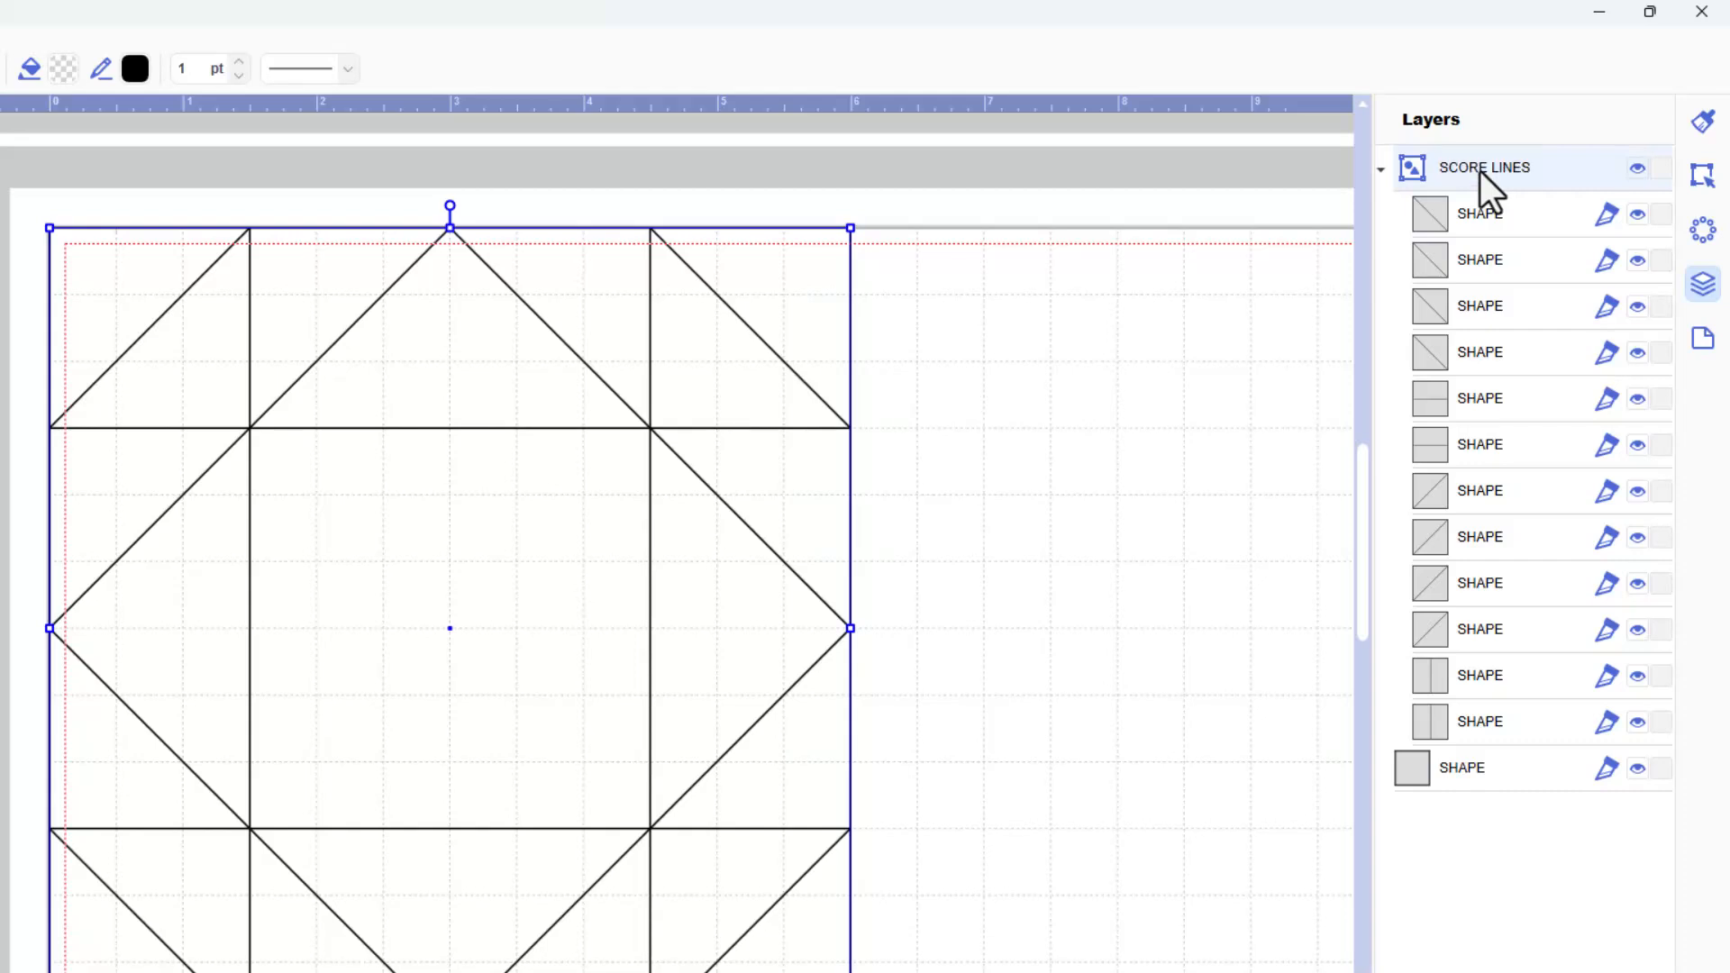
- Set the SCORE LINES group's dash pattern to the widely spaced short dashes, the third pattern offered
left_click(1701, 126)
left_click(1615, 453)
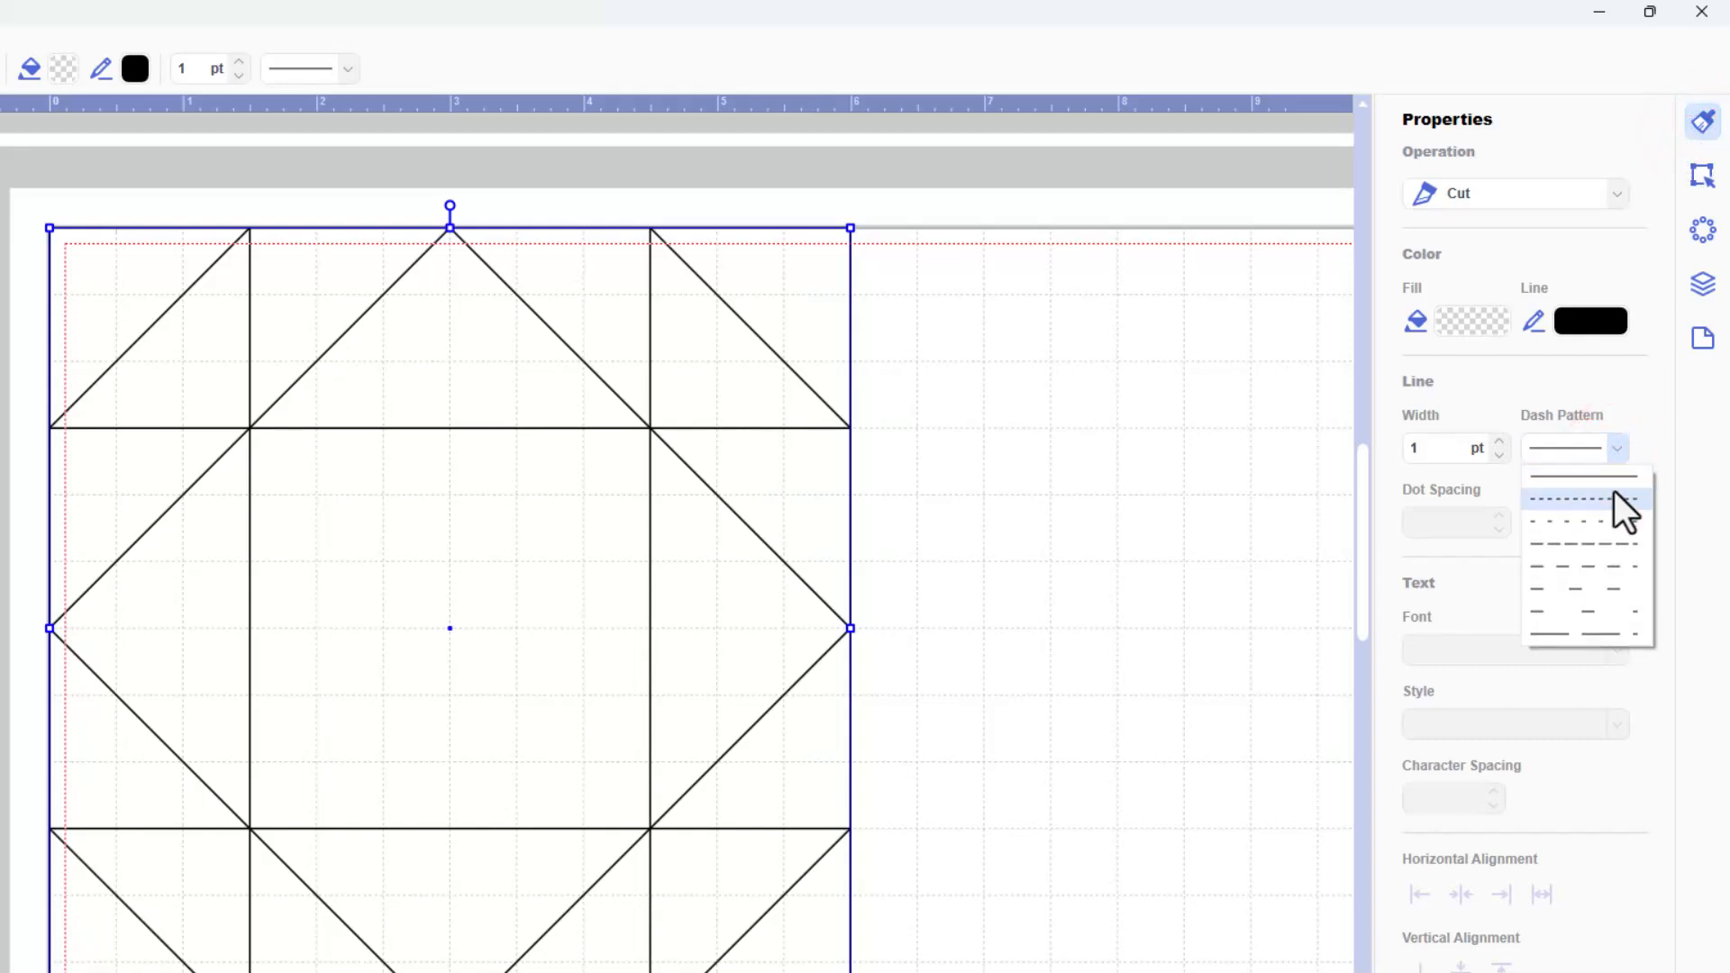
left_click(1544, 524)
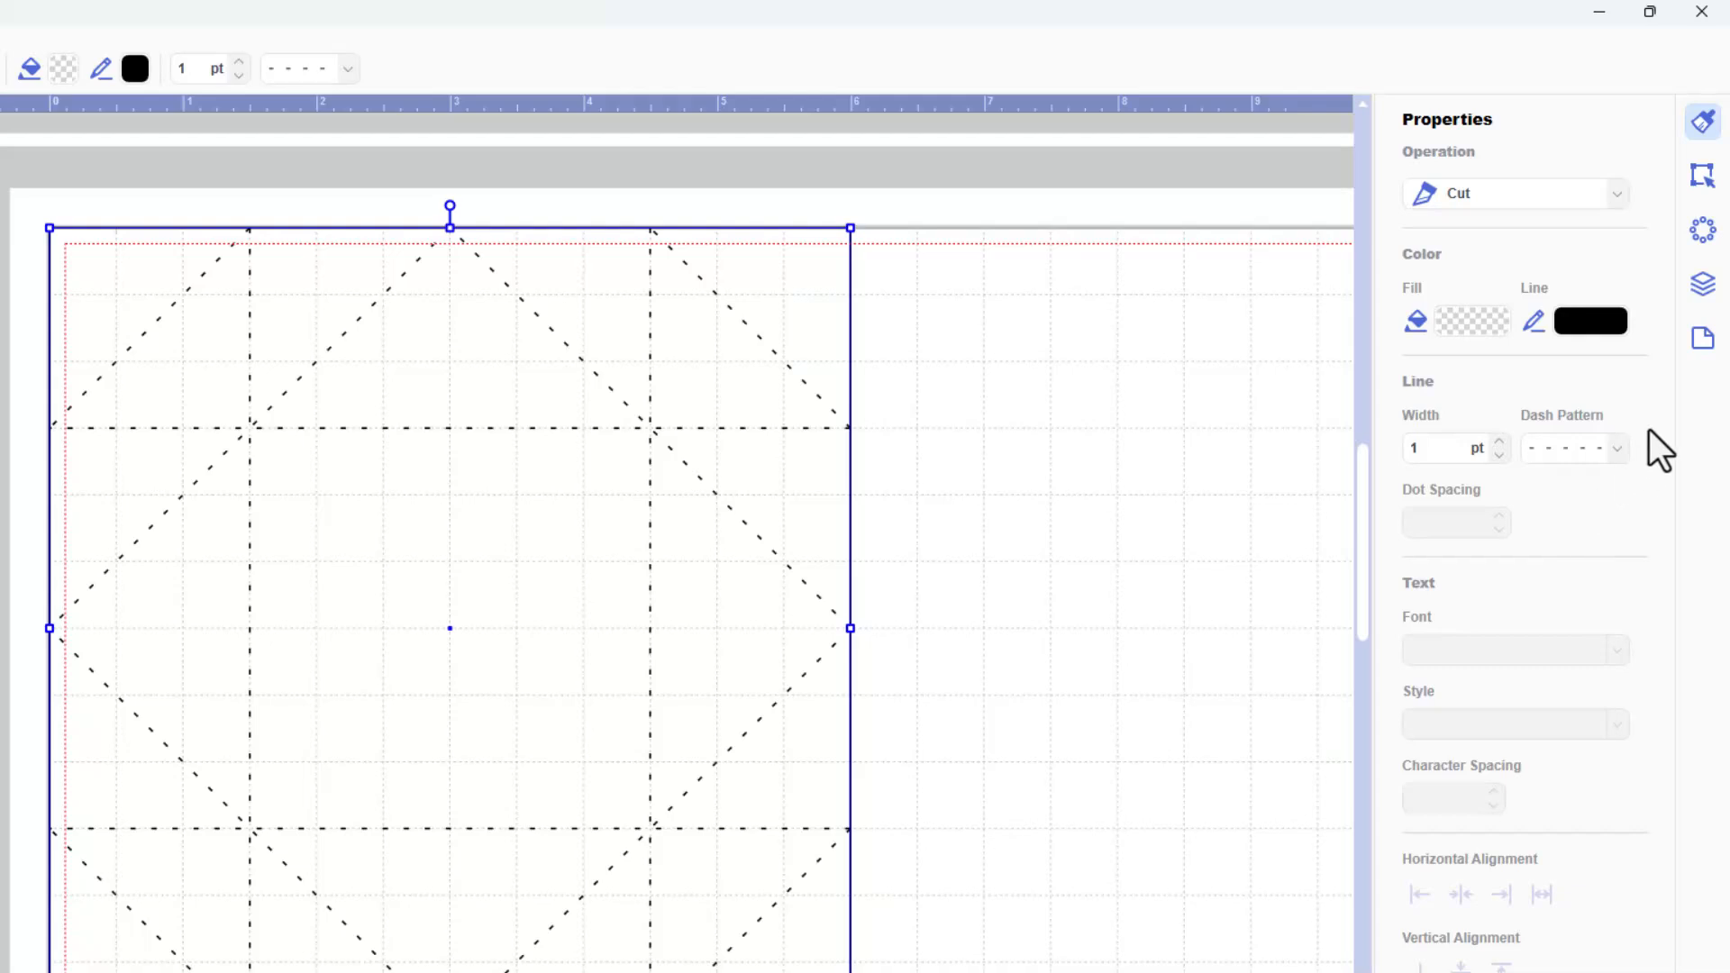
- Collapse the SCORE LINES group and move the outer square's layer above it
left_click(1702, 285)
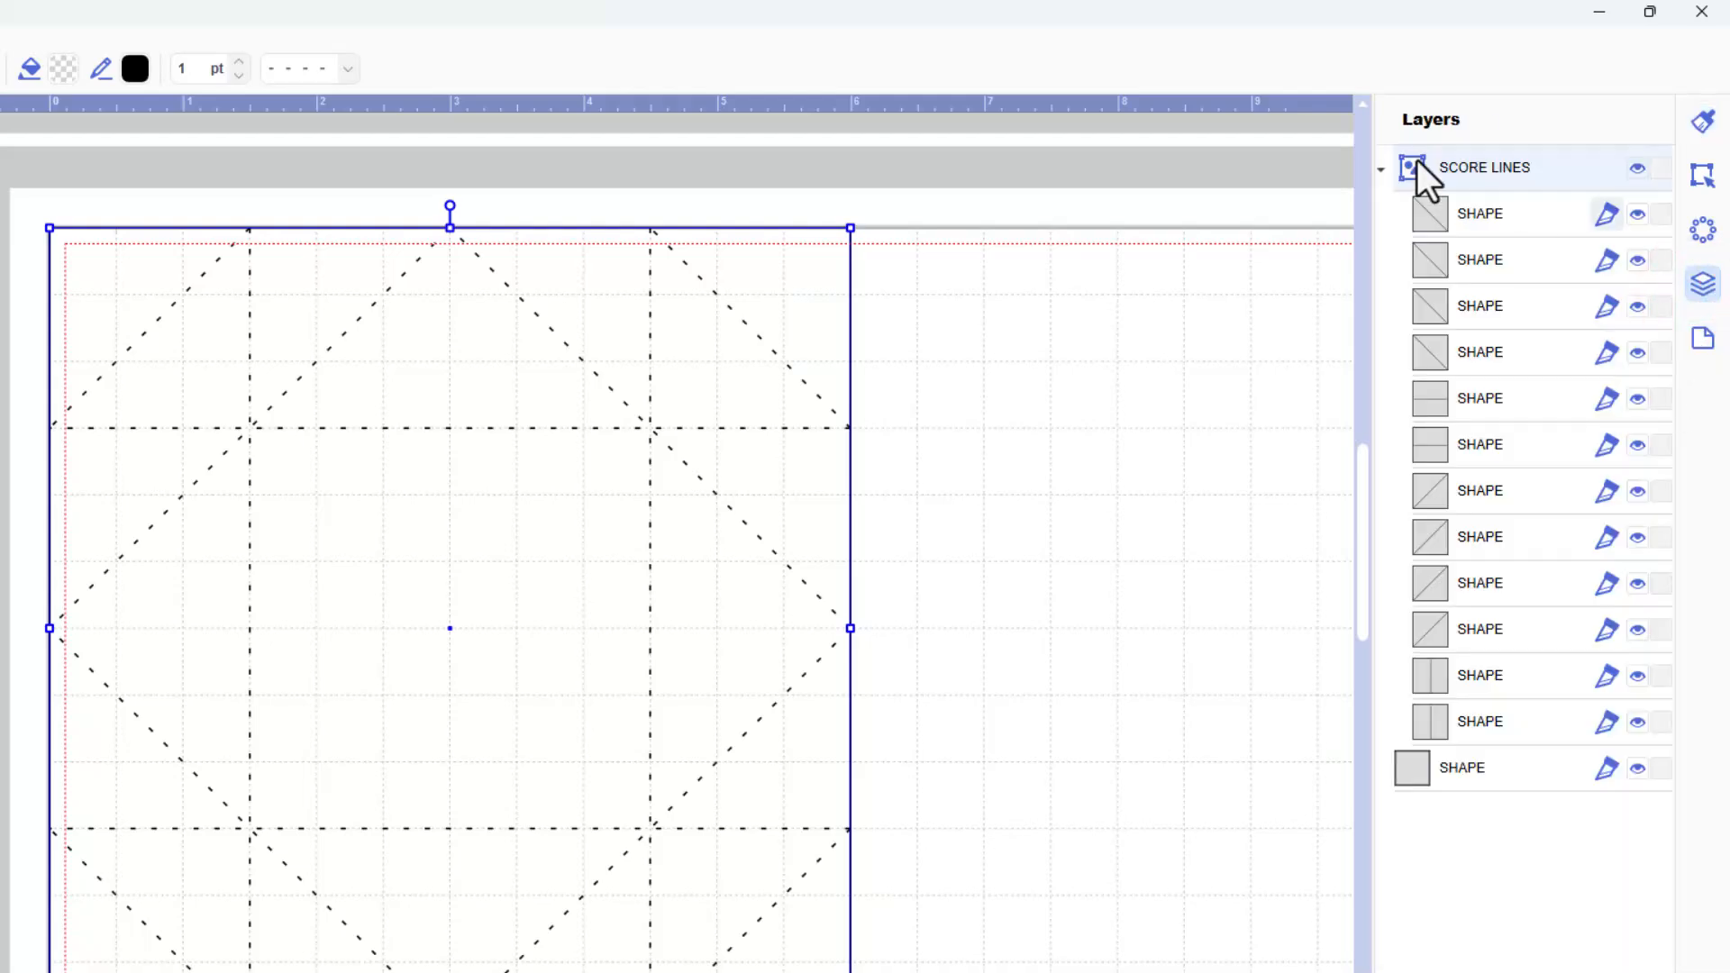
left_click(1384, 170)
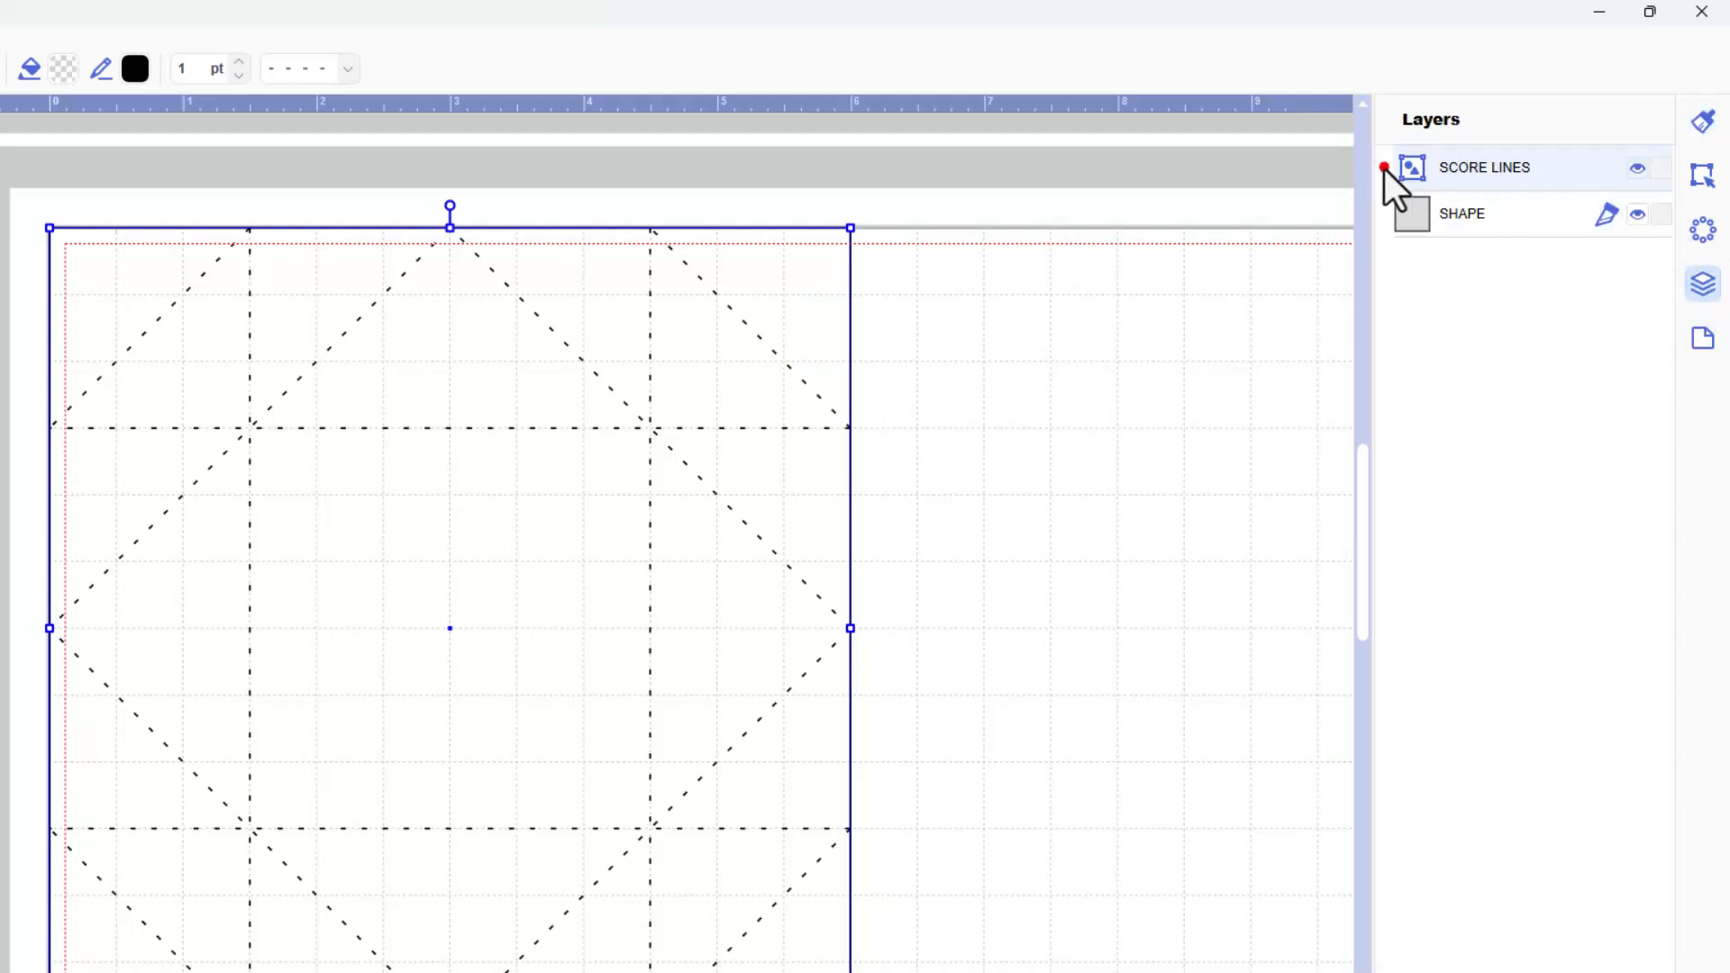
left_click(1512, 218)
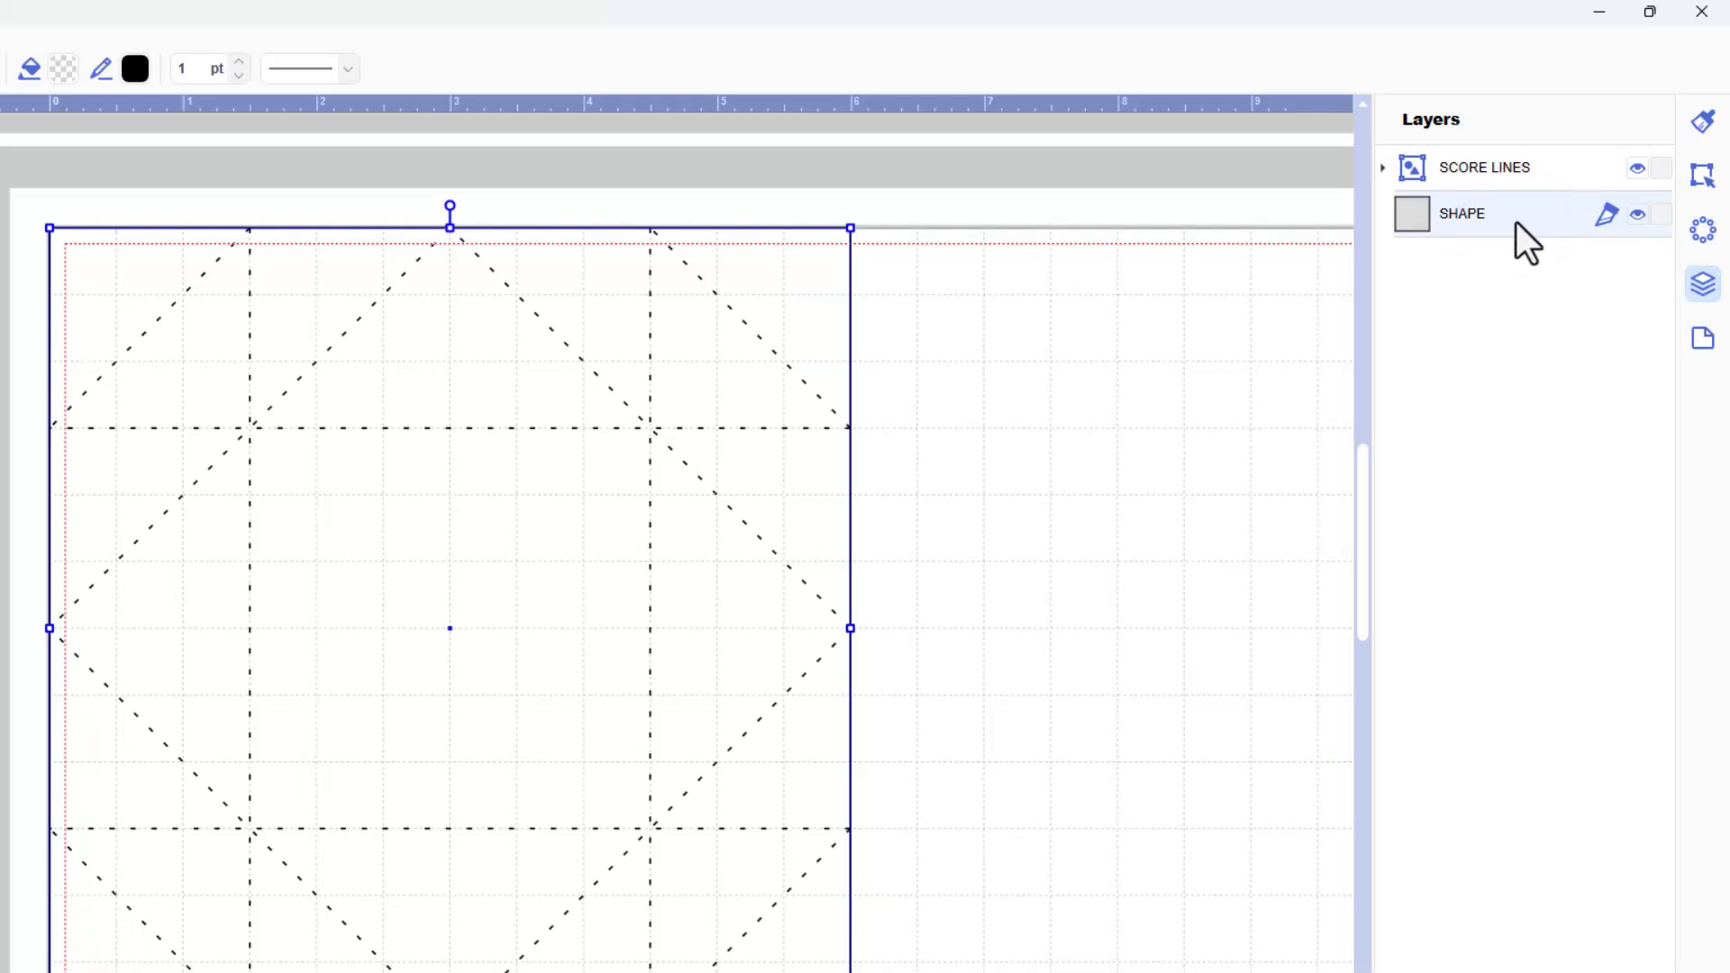
left_click_drag(1538, 214, 1542, 162)
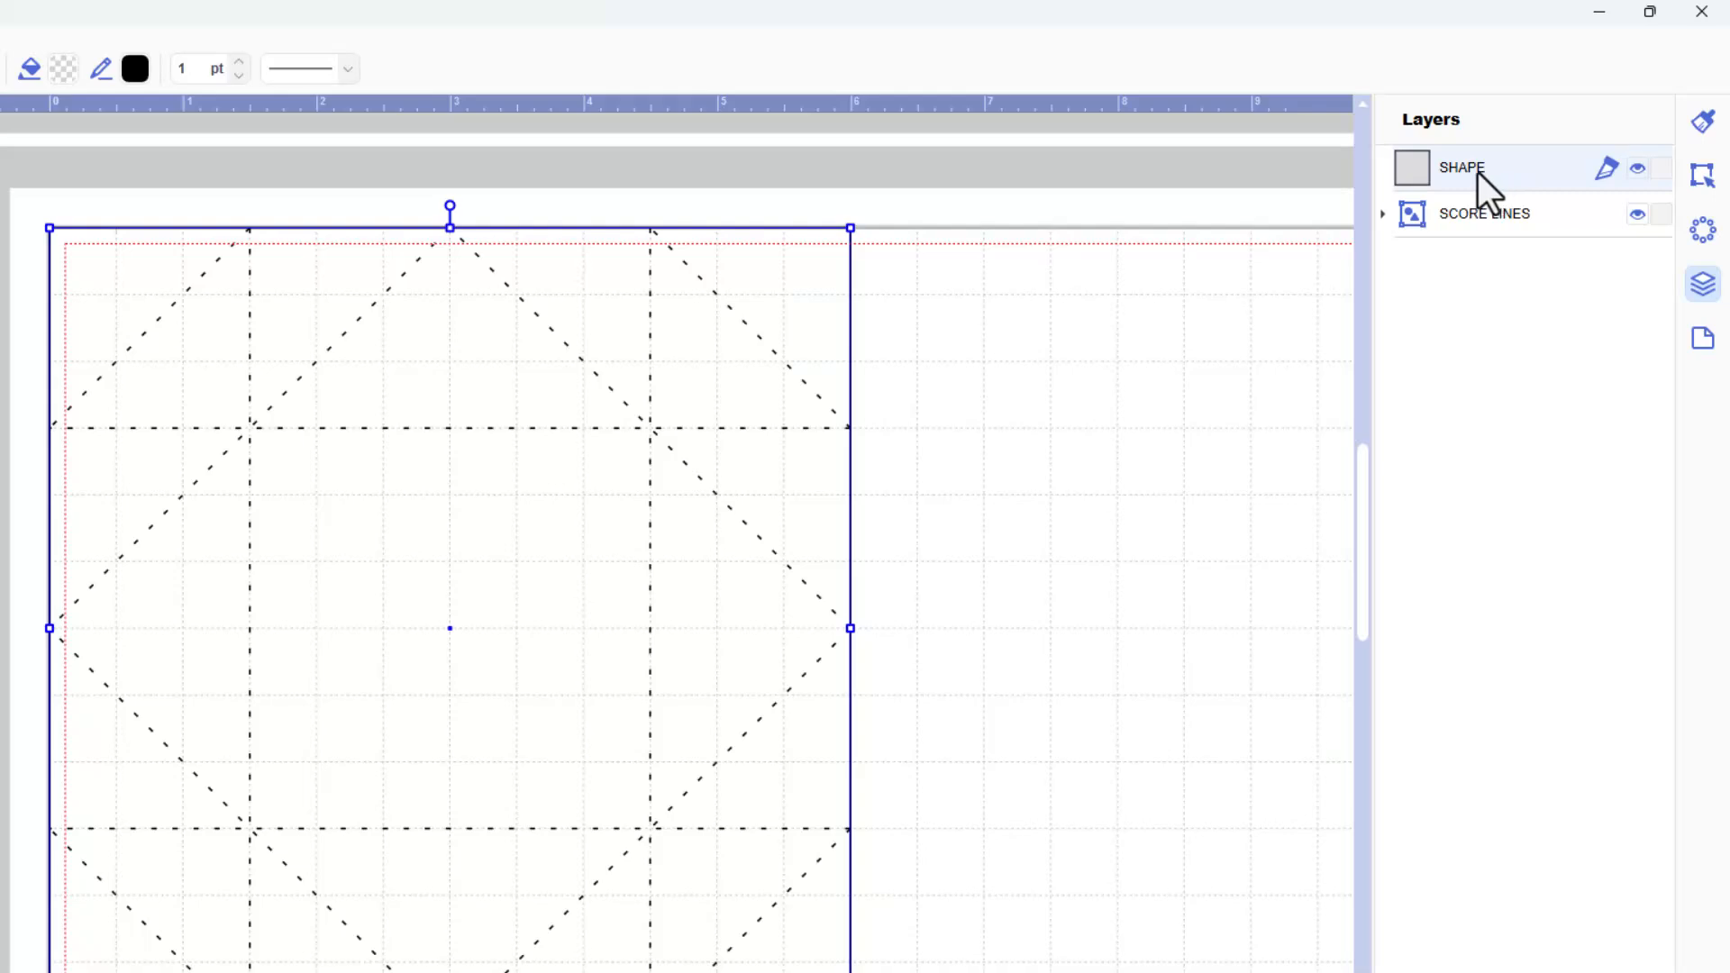
- Group the outer square with SCORE LINES and rename the new group CARD BASE
left_click(1550, 218, "shift")
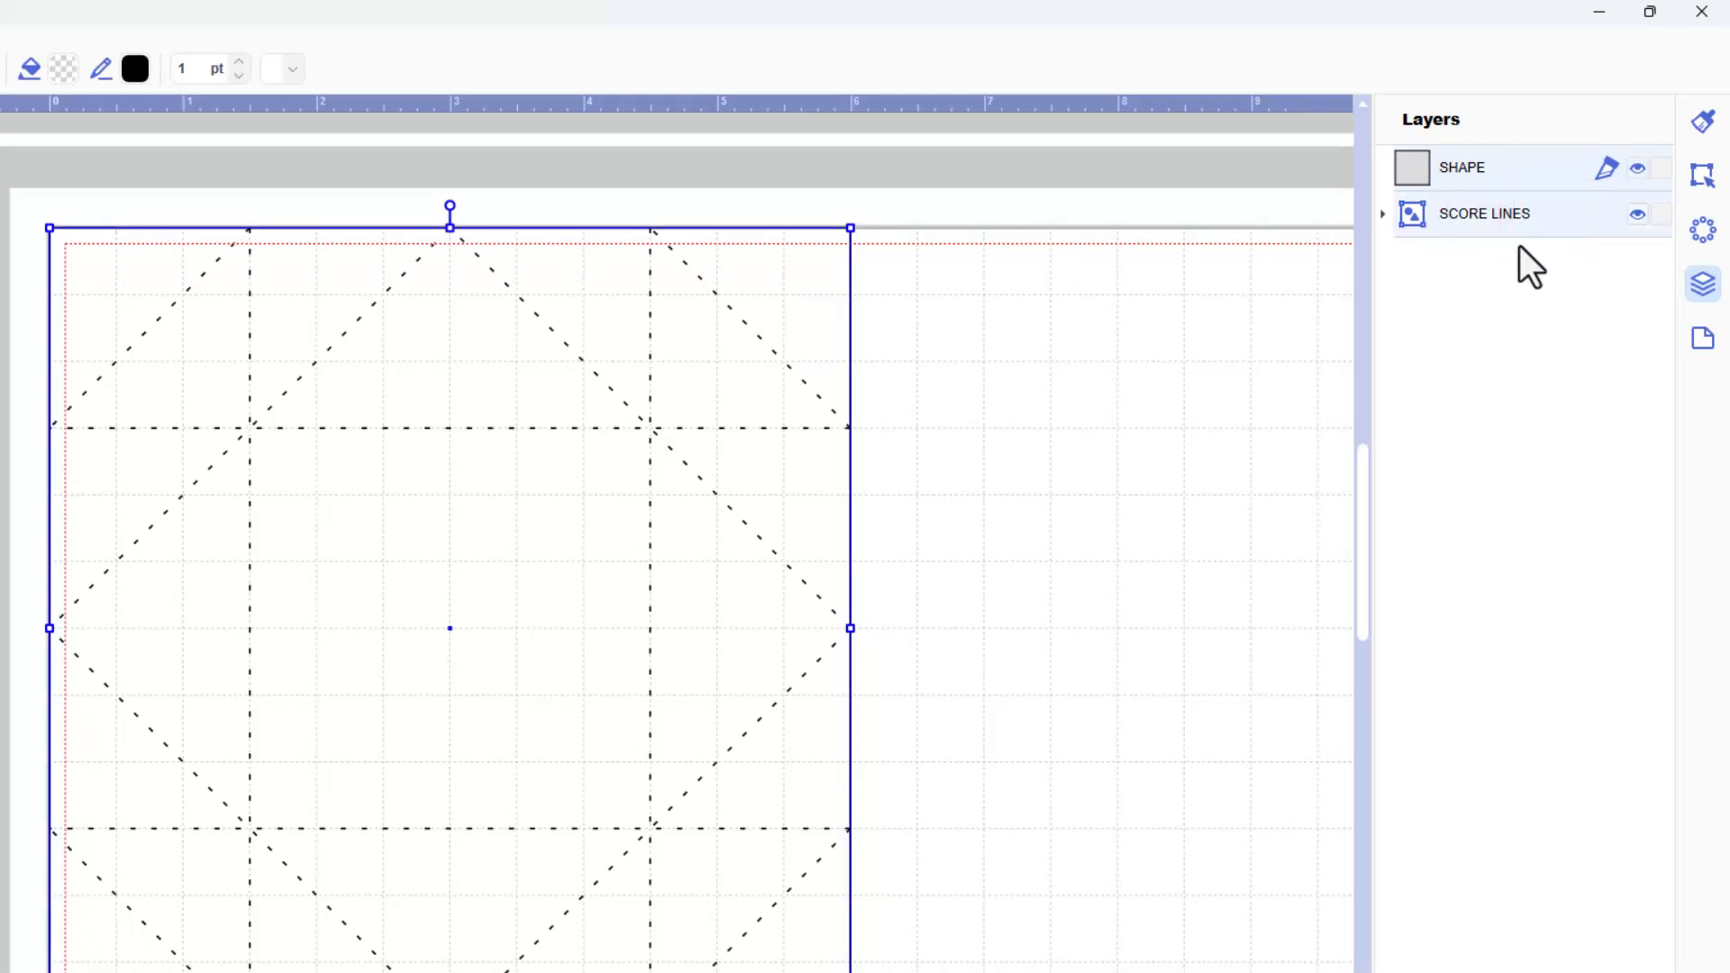
key("ctrl+g")
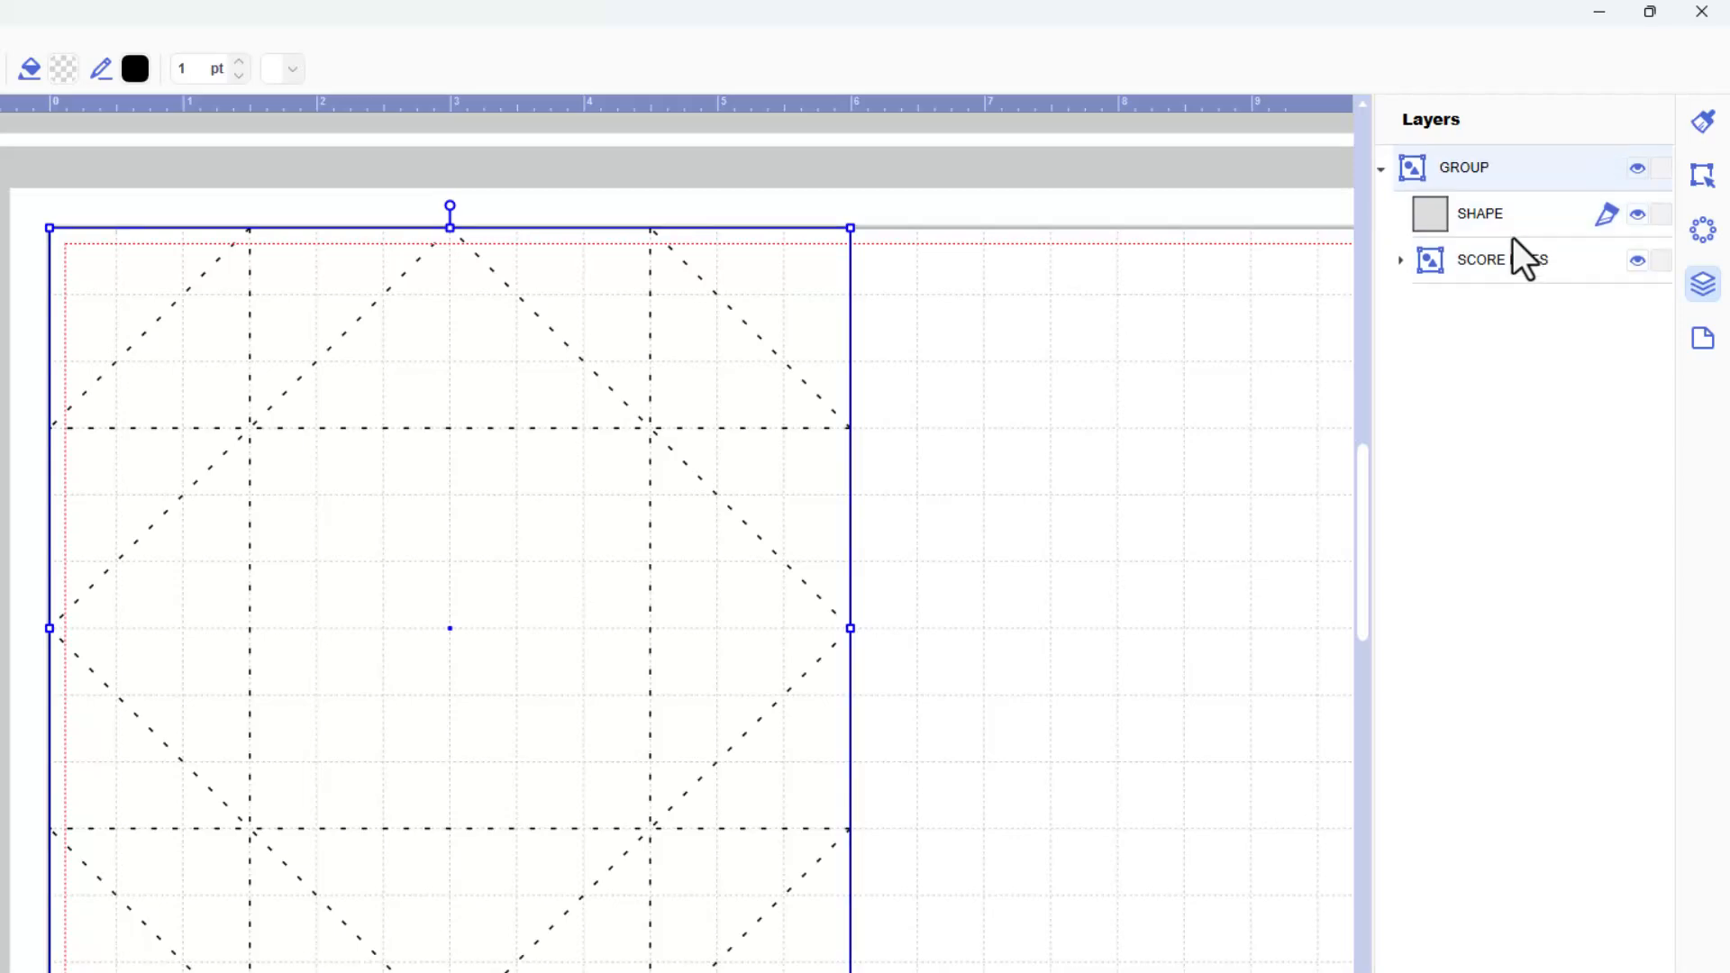
double_click(1468, 171)
type("CARD BASE")
key("Return")
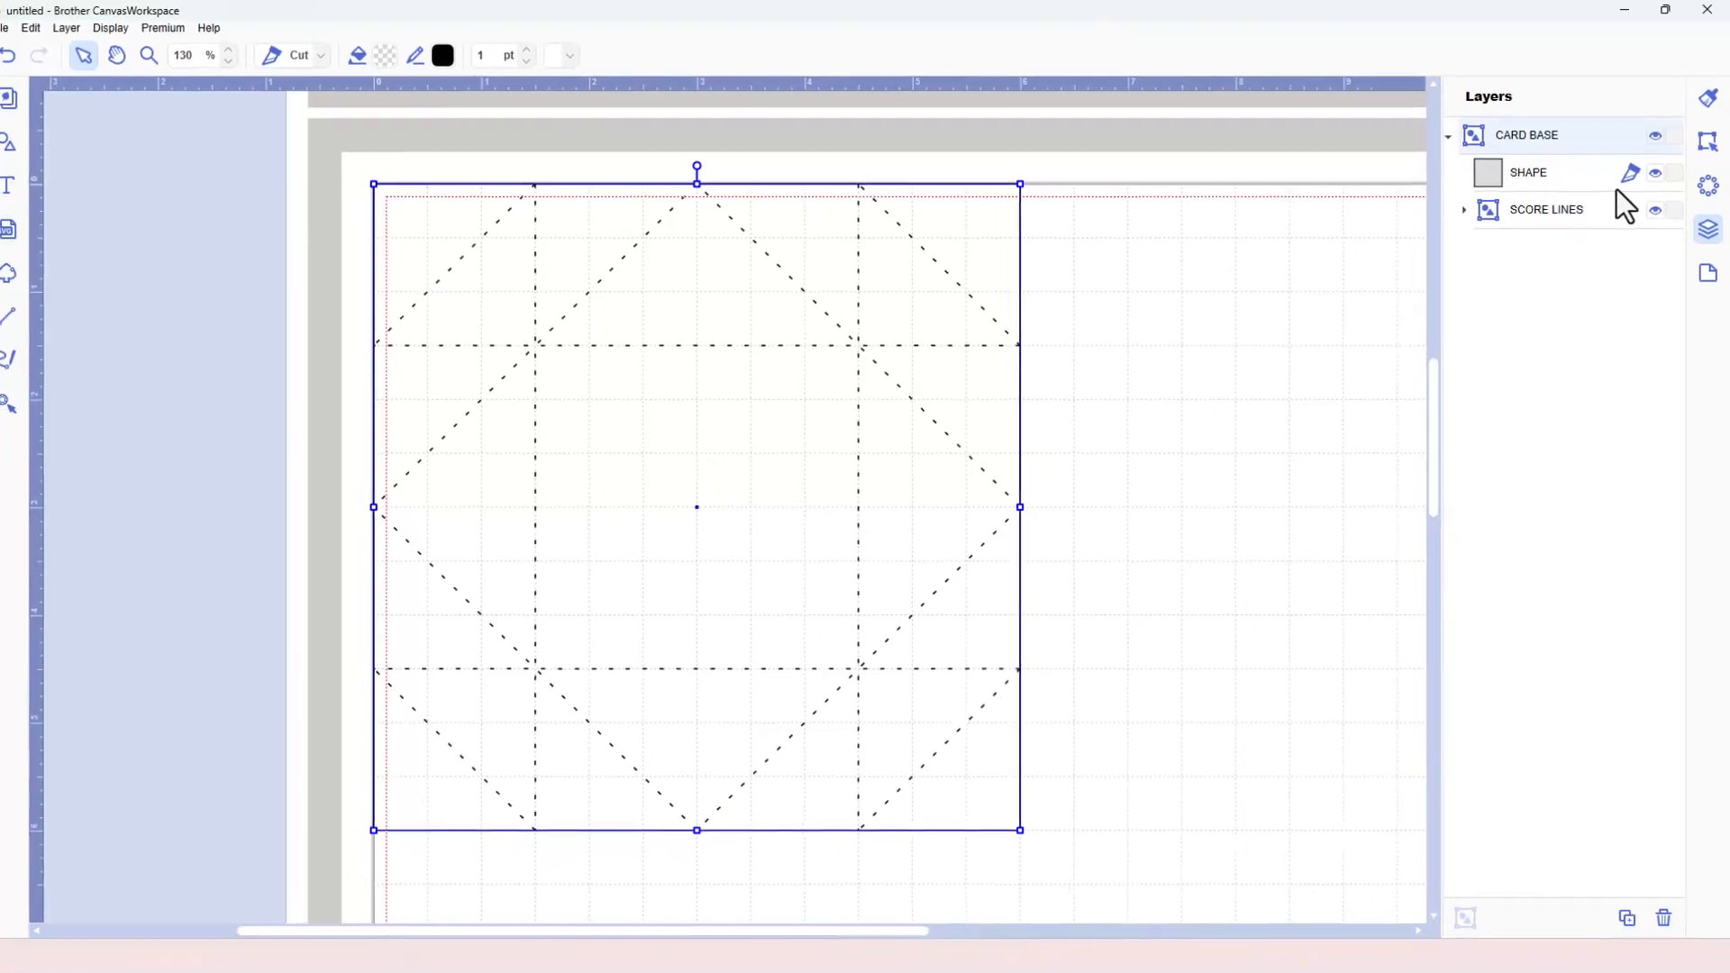
- Move the CARD BASE group half an inch right and down on the mat, and undo a trial enlargement from its lower-right corner
left_click_drag(944, 247, 967, 333)
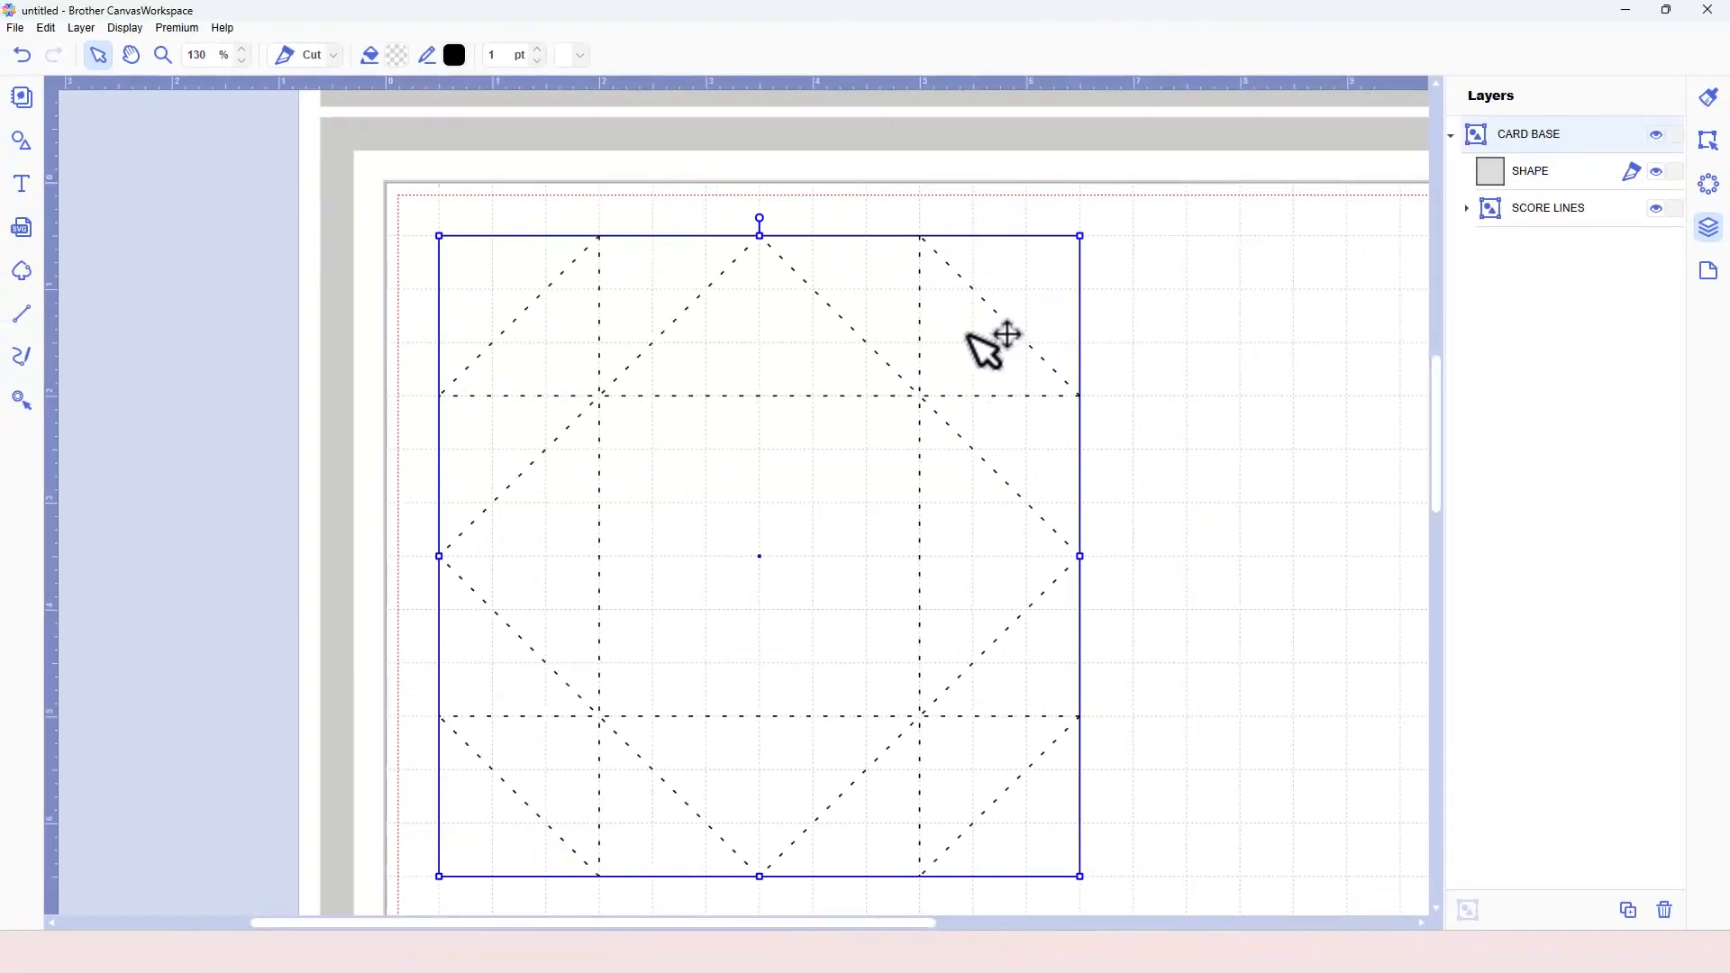
left_click(126, 28)
left_click(166, 89)
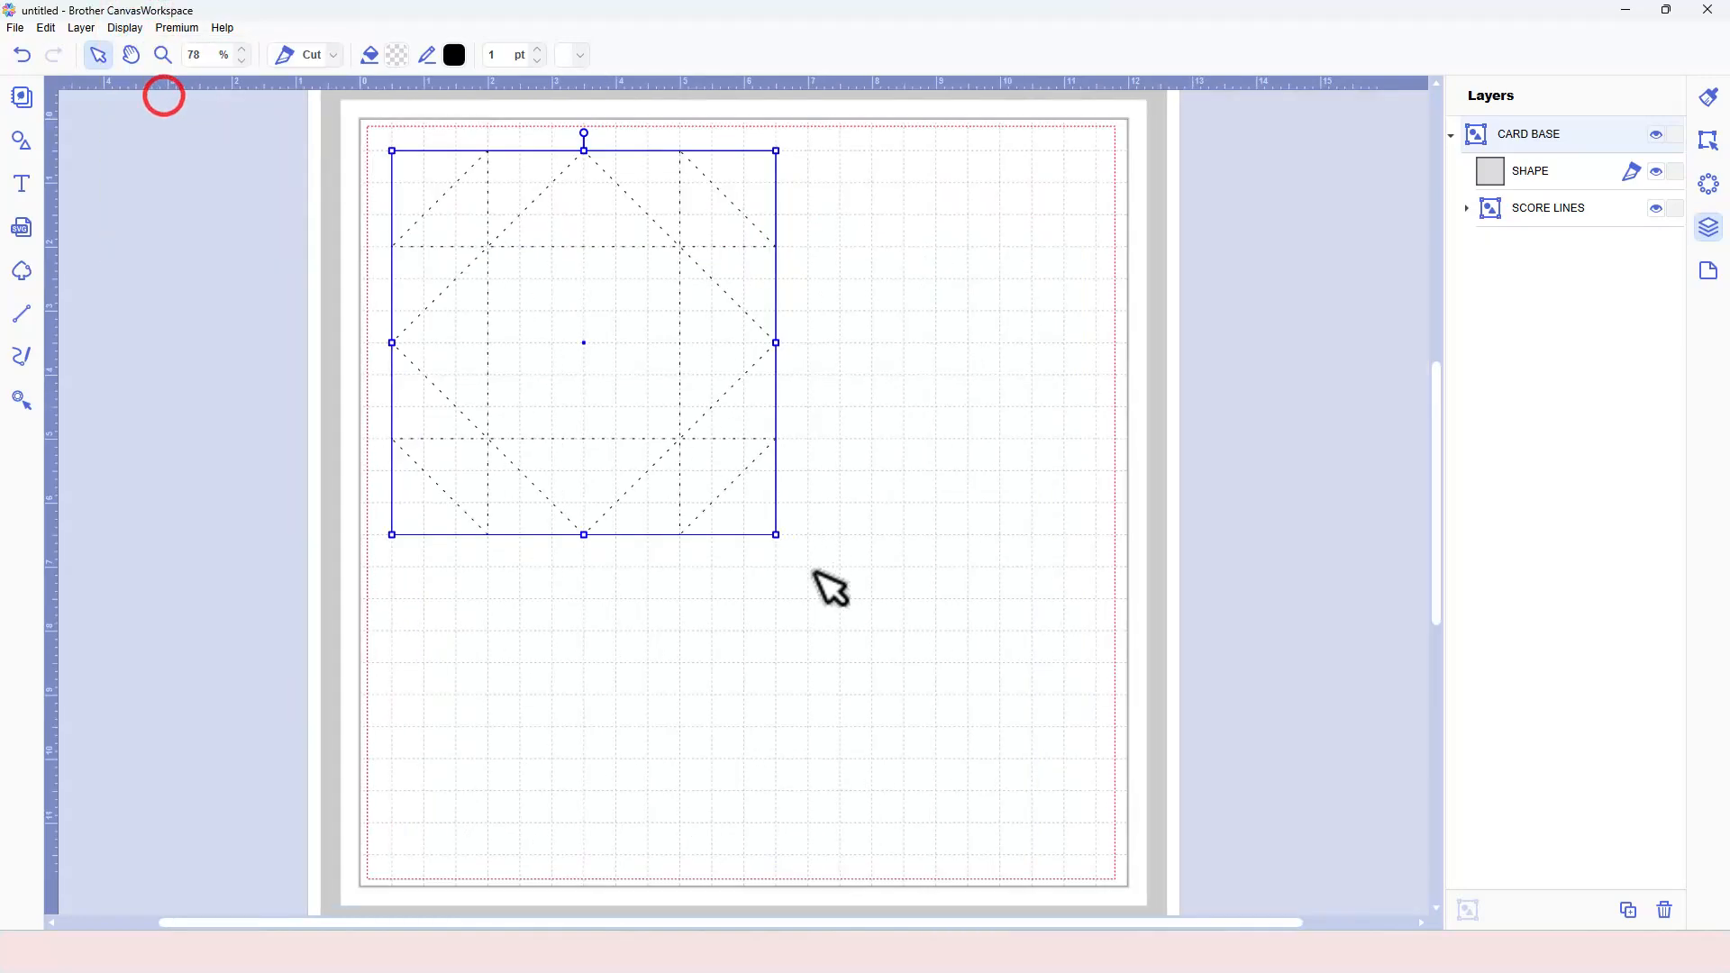
left_click_drag(769, 534, 1038, 736)
key("ctrl+z")
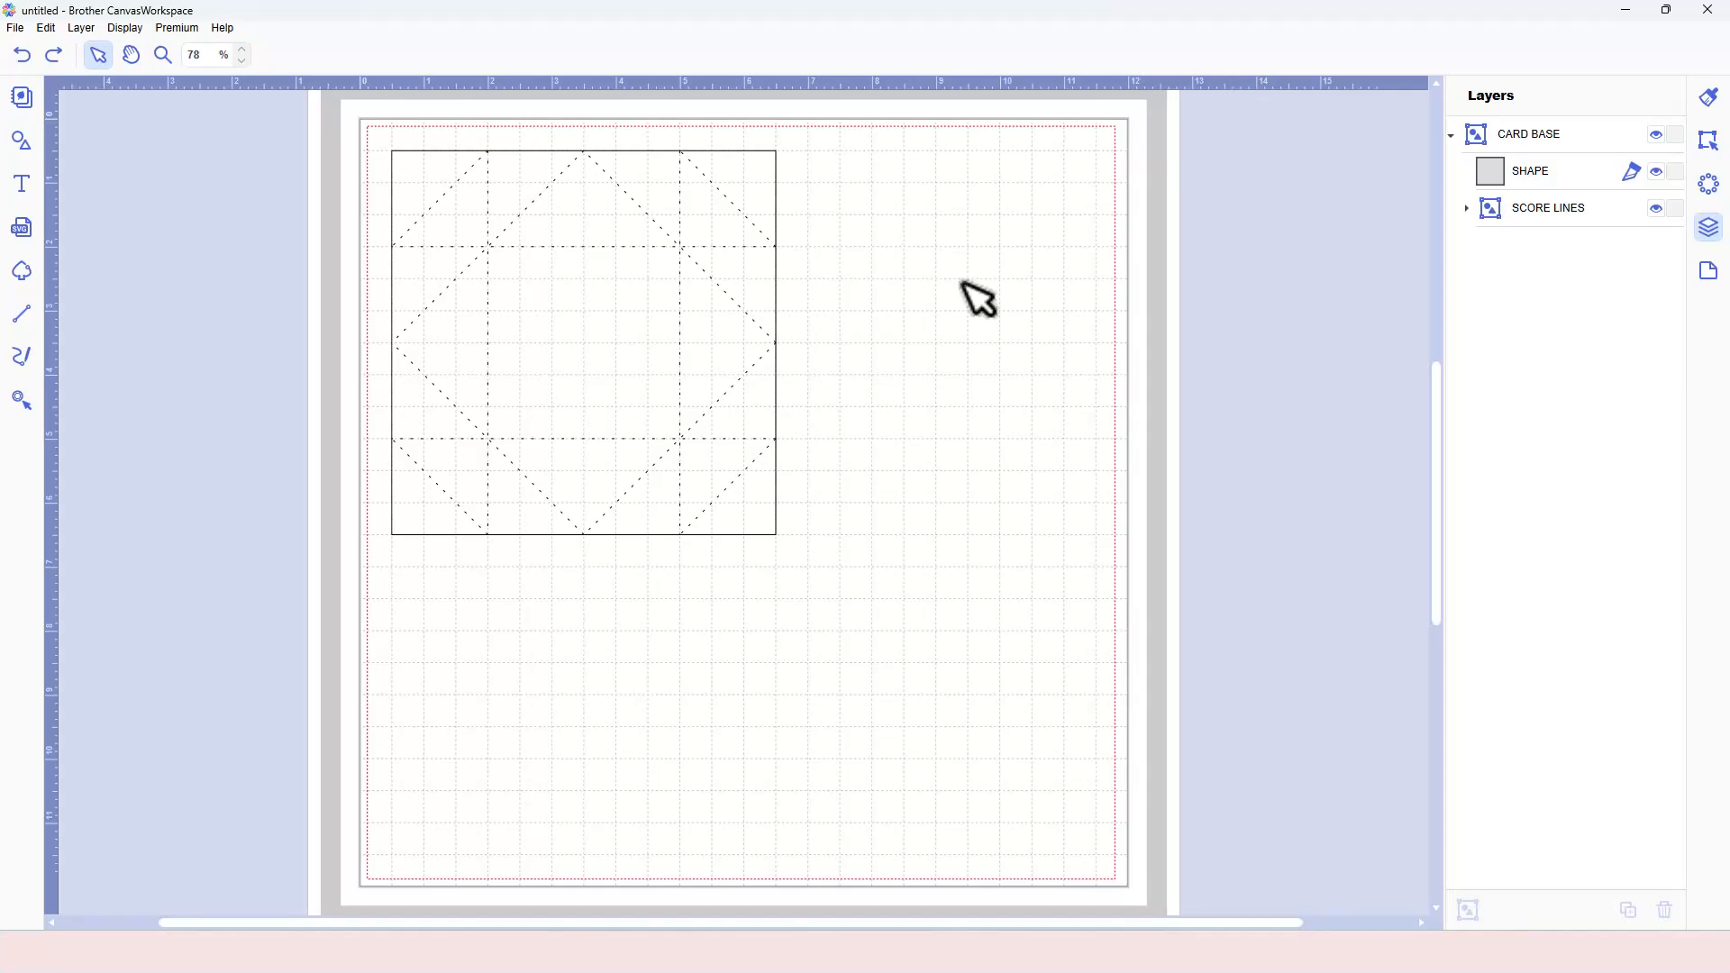
- Lock the whole CARD BASE group, including its square and score lines, against editing
left_click(125, 28)
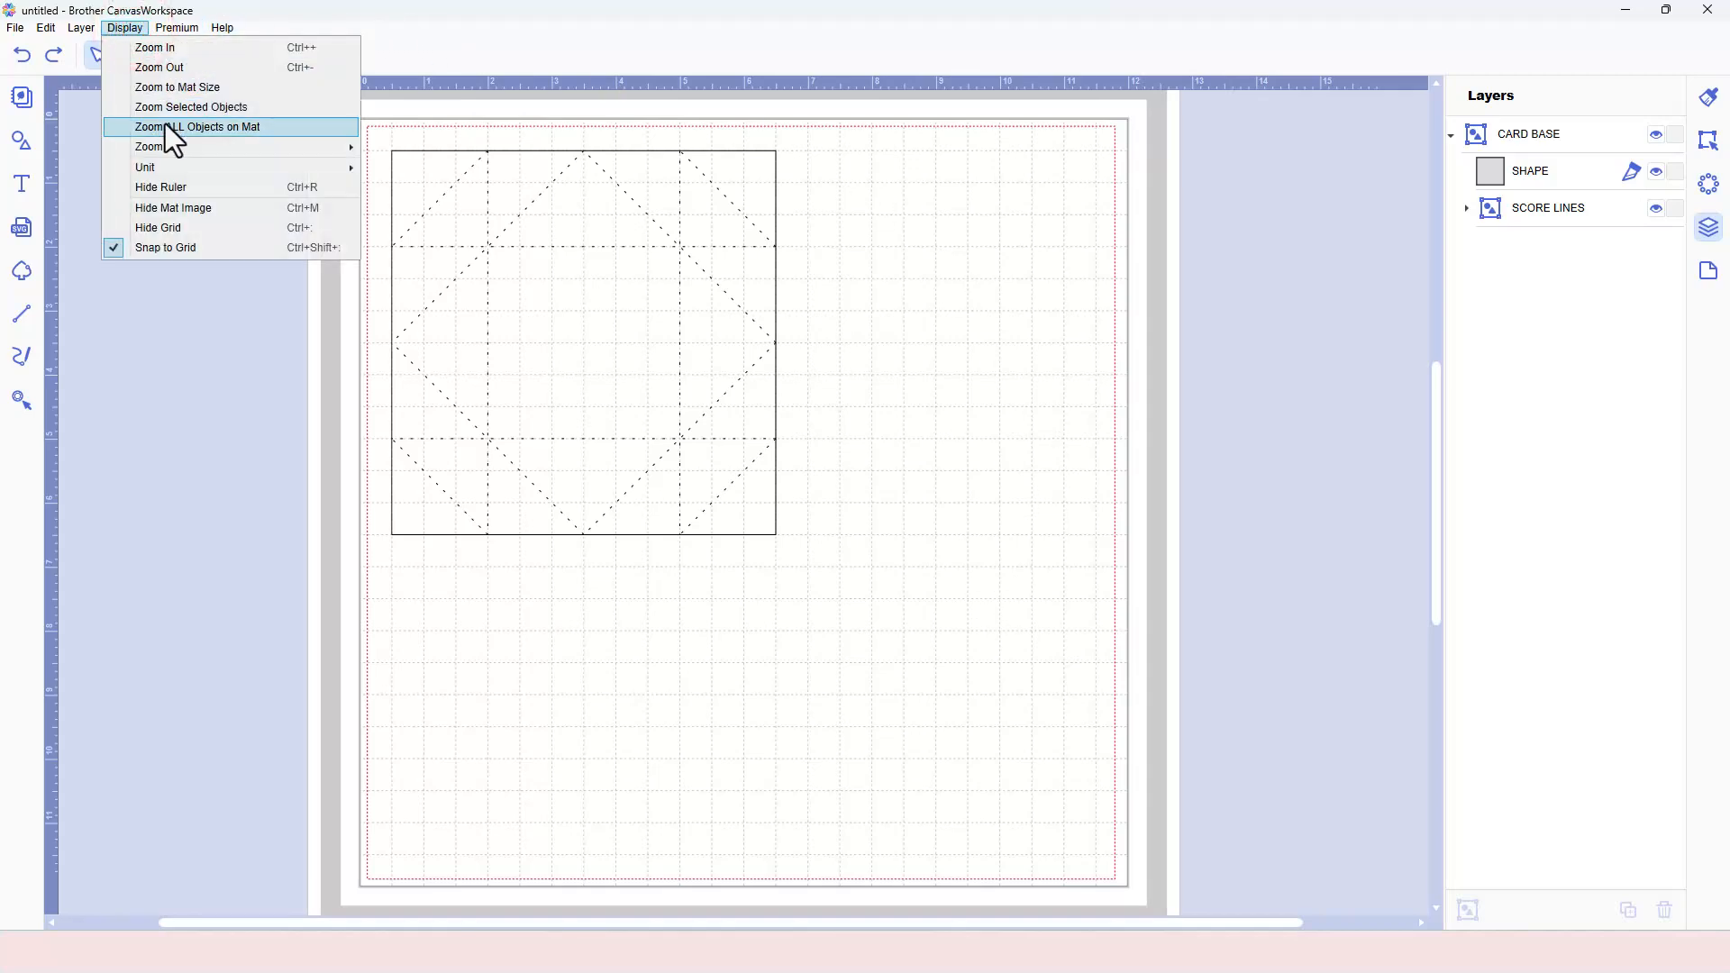
left_click(165, 126)
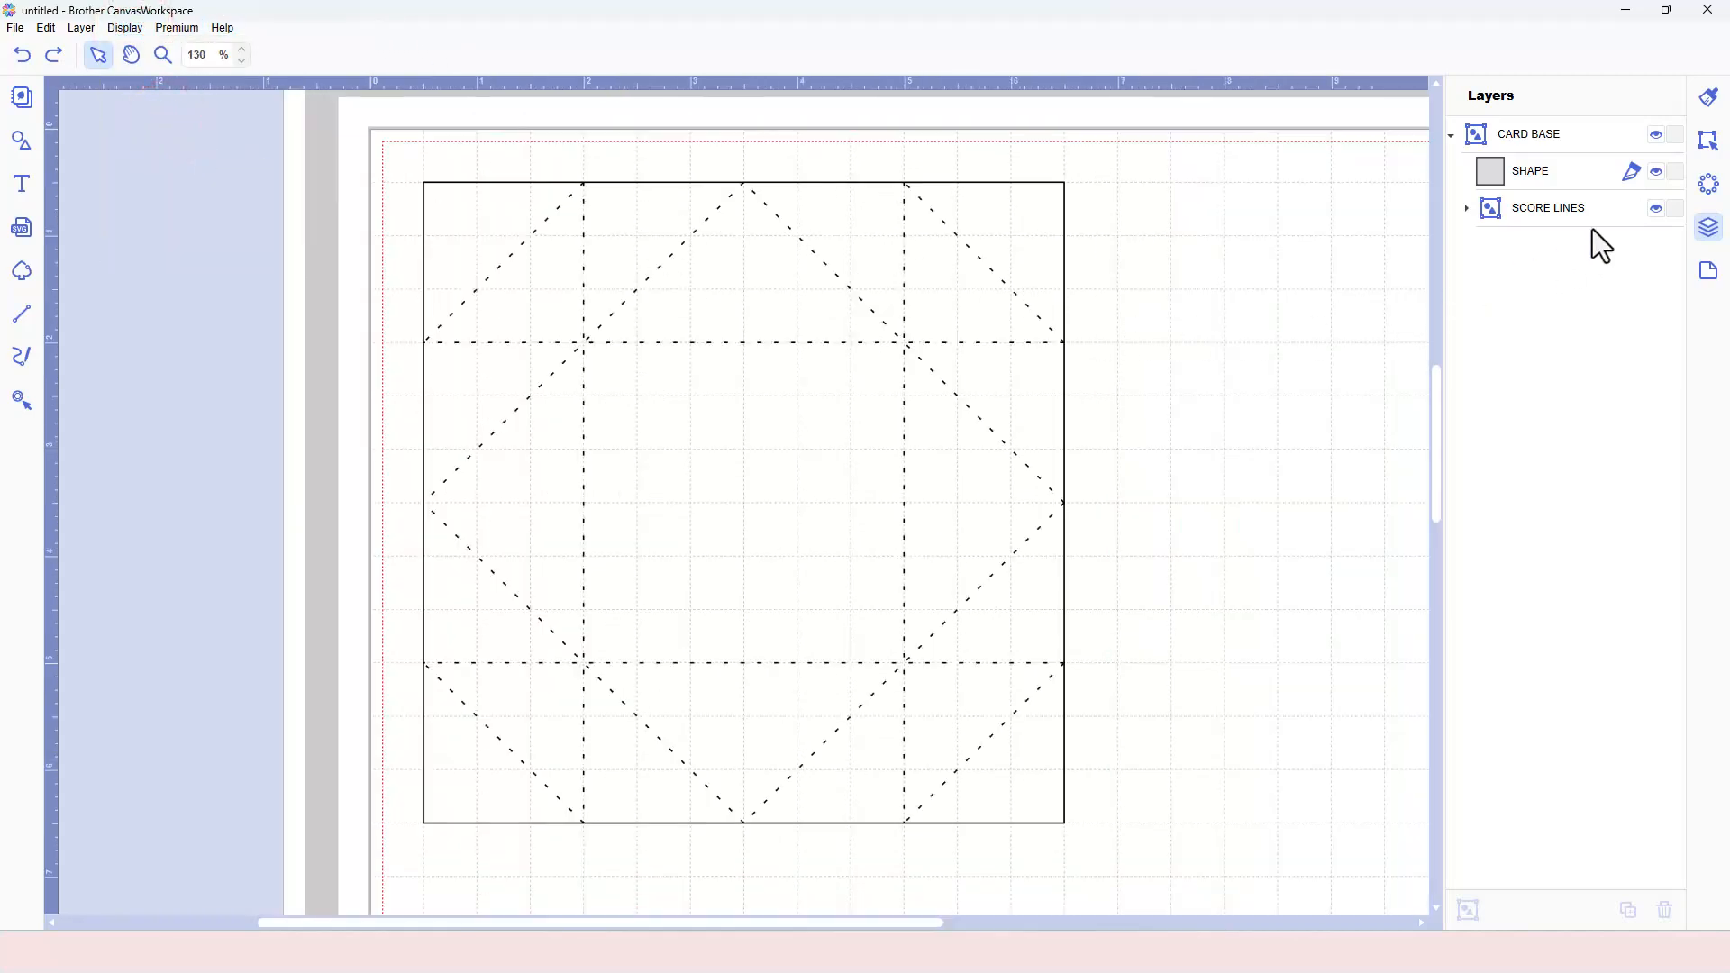
left_click(1674, 139)
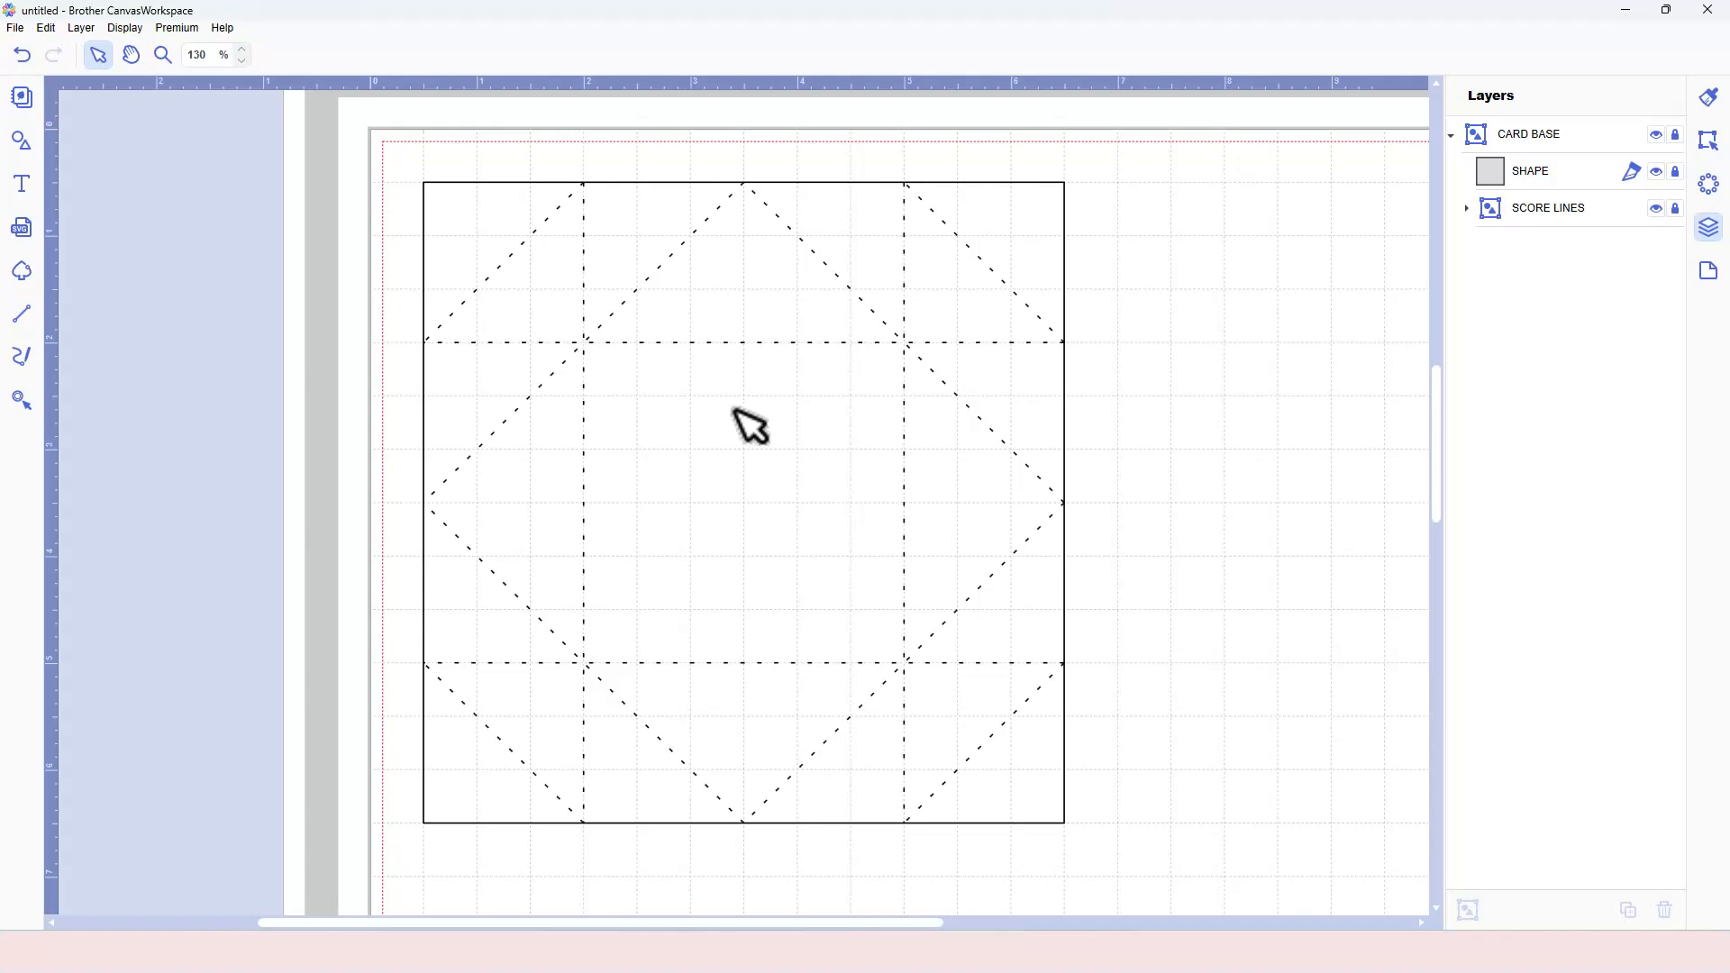
- Trace the triangle in the card base's upper-left corner as a closed straight-line shape with 1.5-inch legs
key("l")
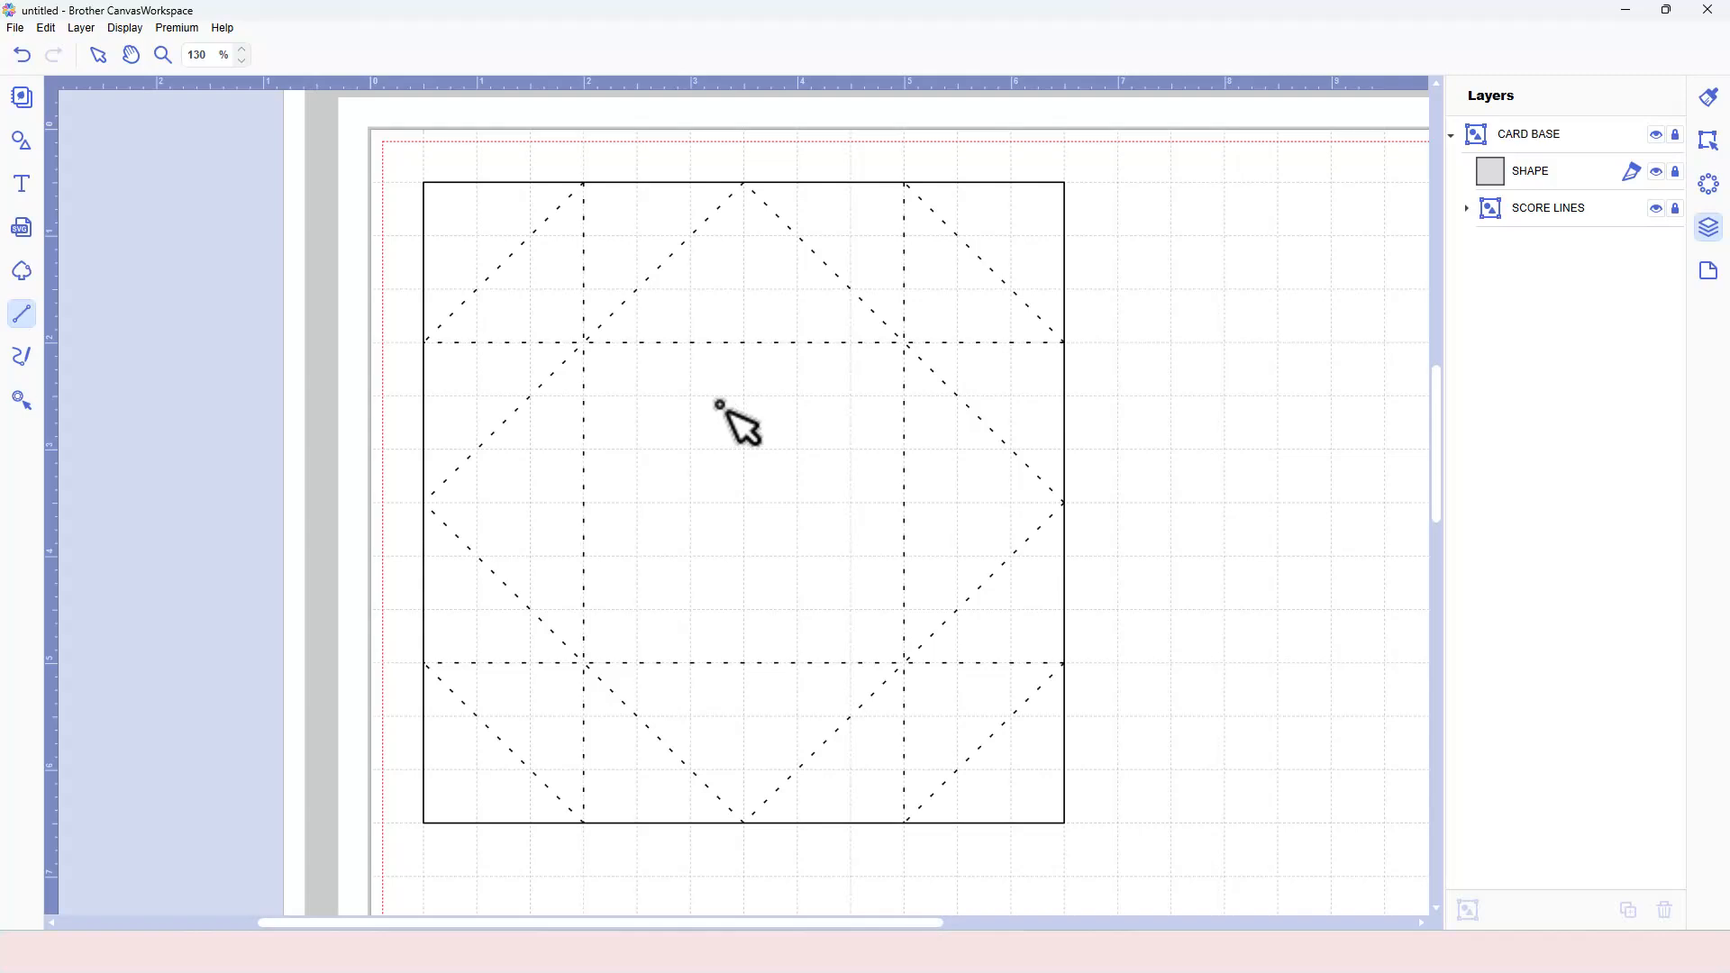
left_click_drag(424, 341, 583, 183)
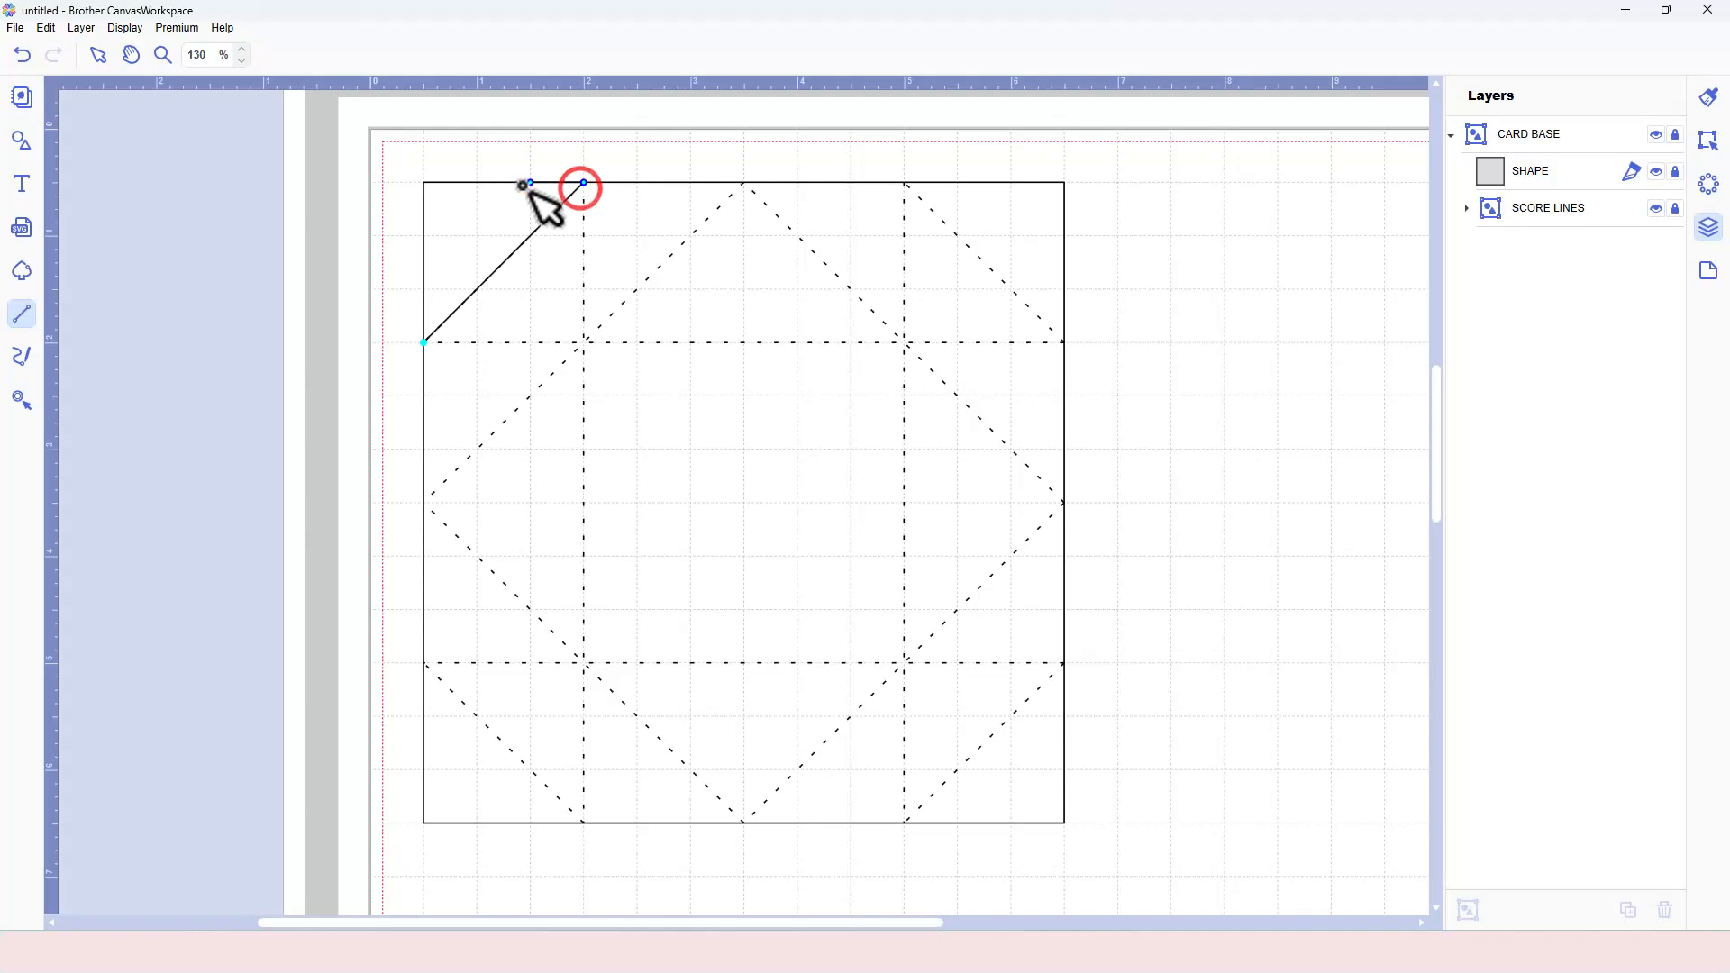
left_click_drag(424, 183, 427, 294)
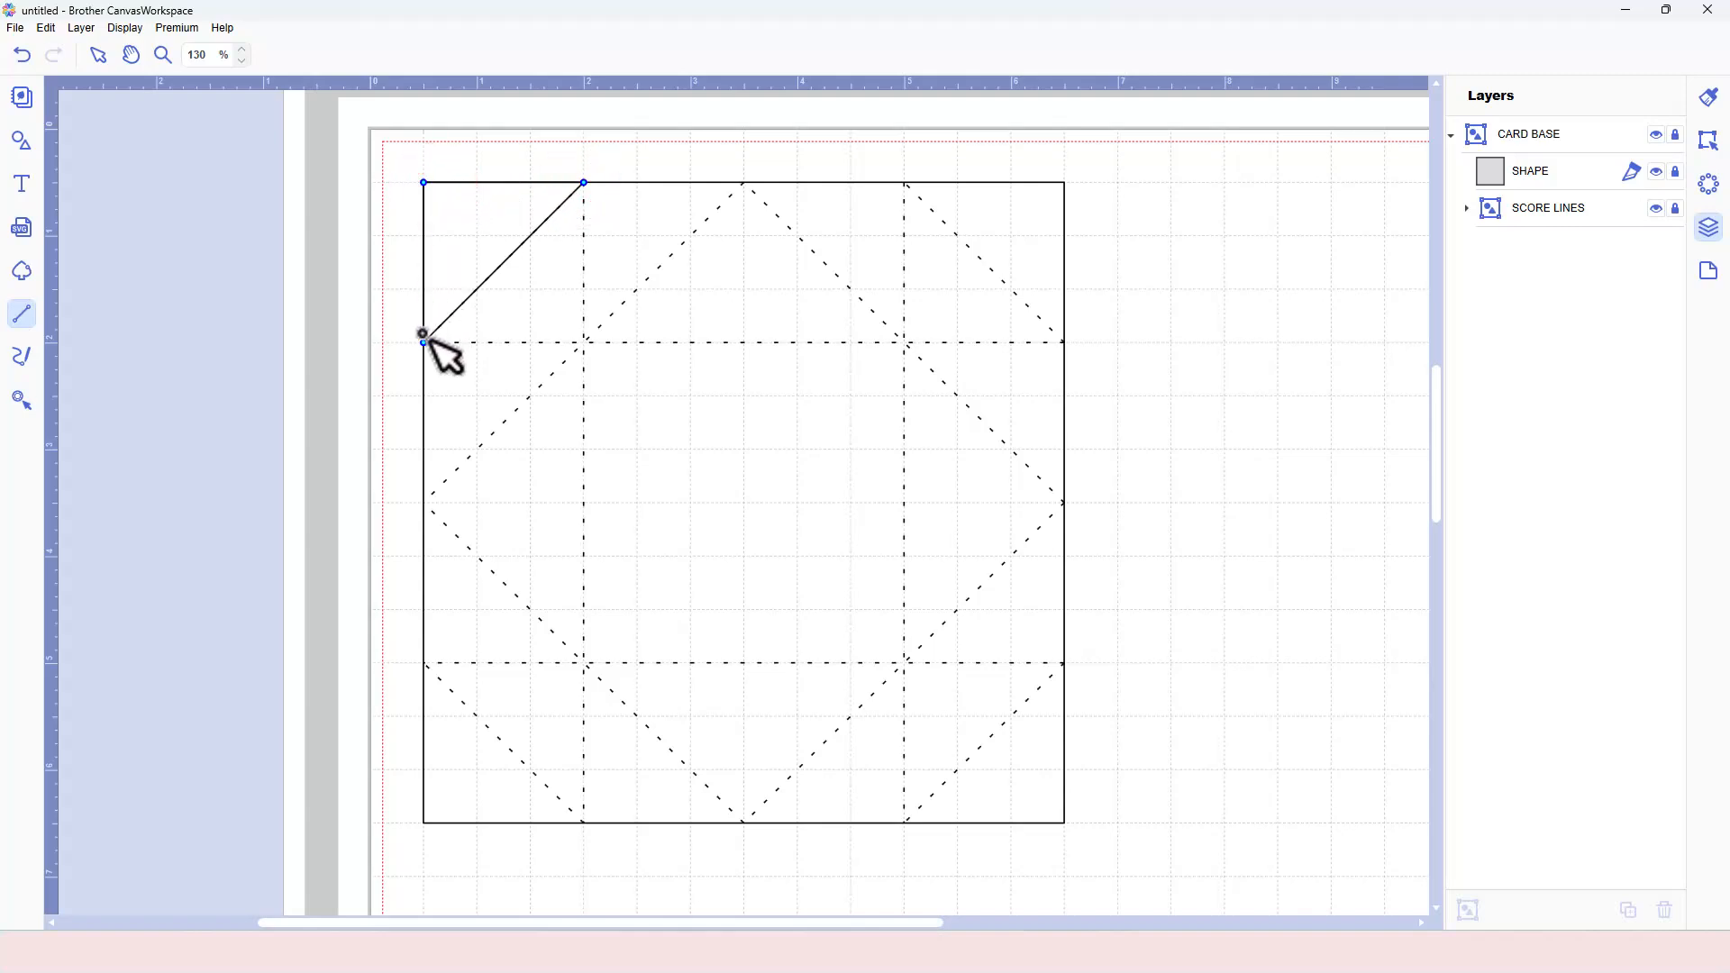
double_click(424, 337)
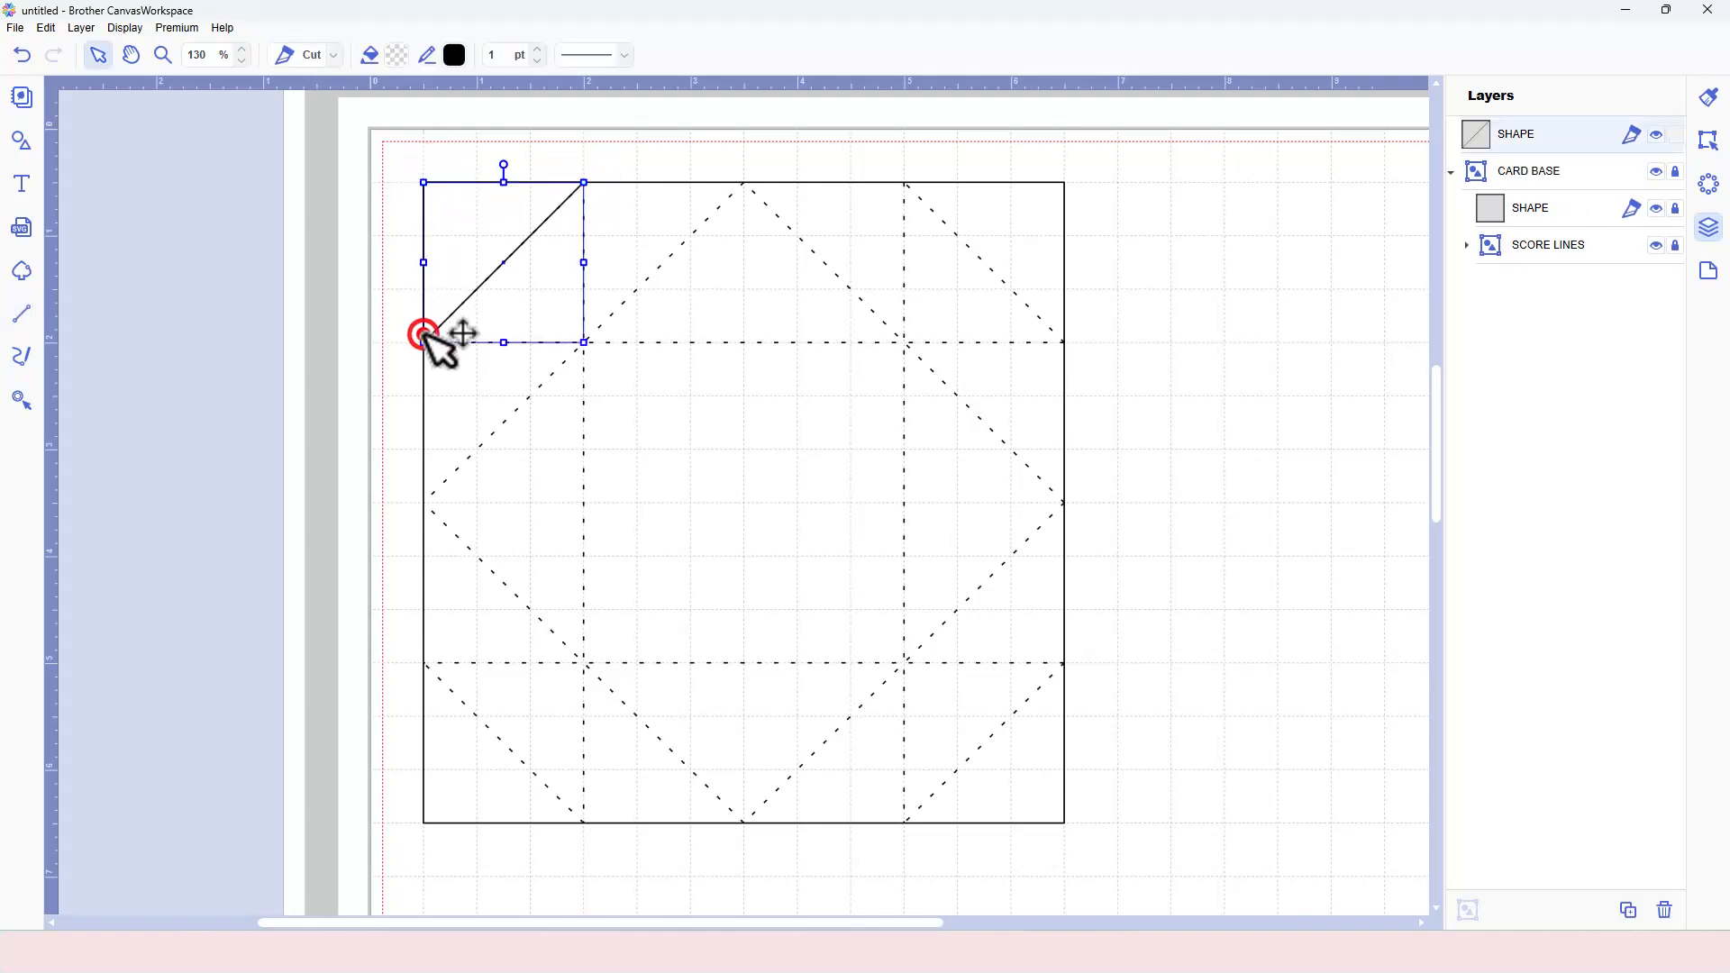
- Fill the upper-left corner triangle with light pink #F8BFDF and deselect it
left_click(520, 306)
left_click(397, 57)
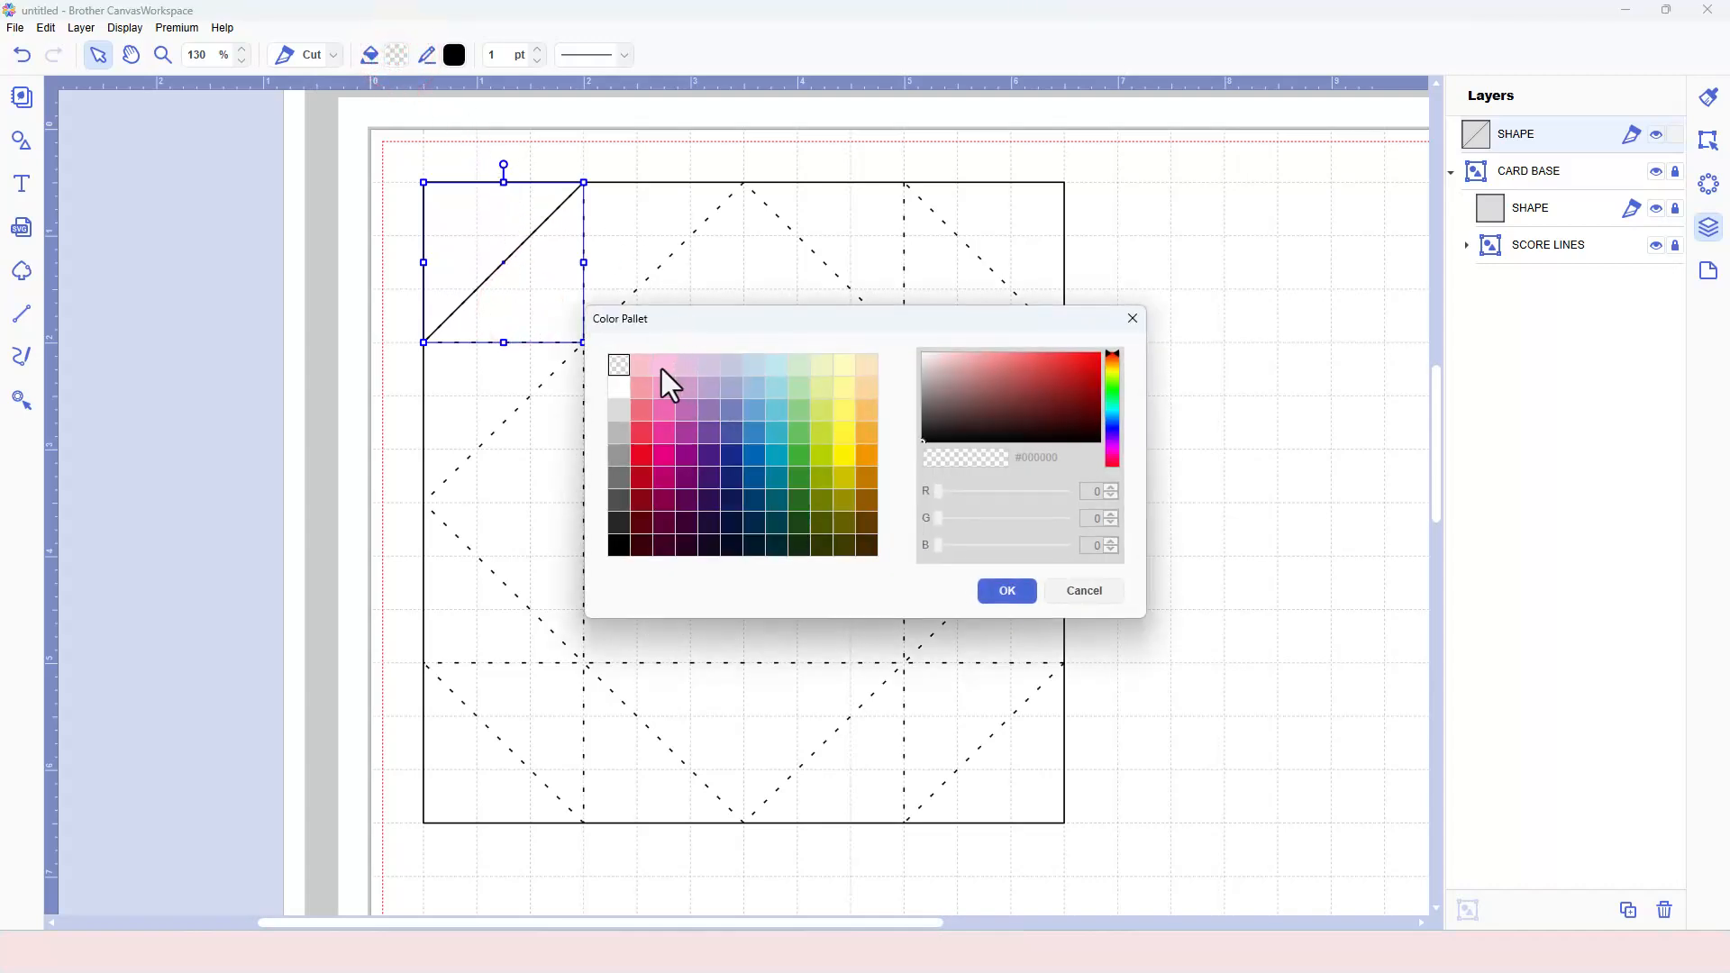
left_click(662, 366)
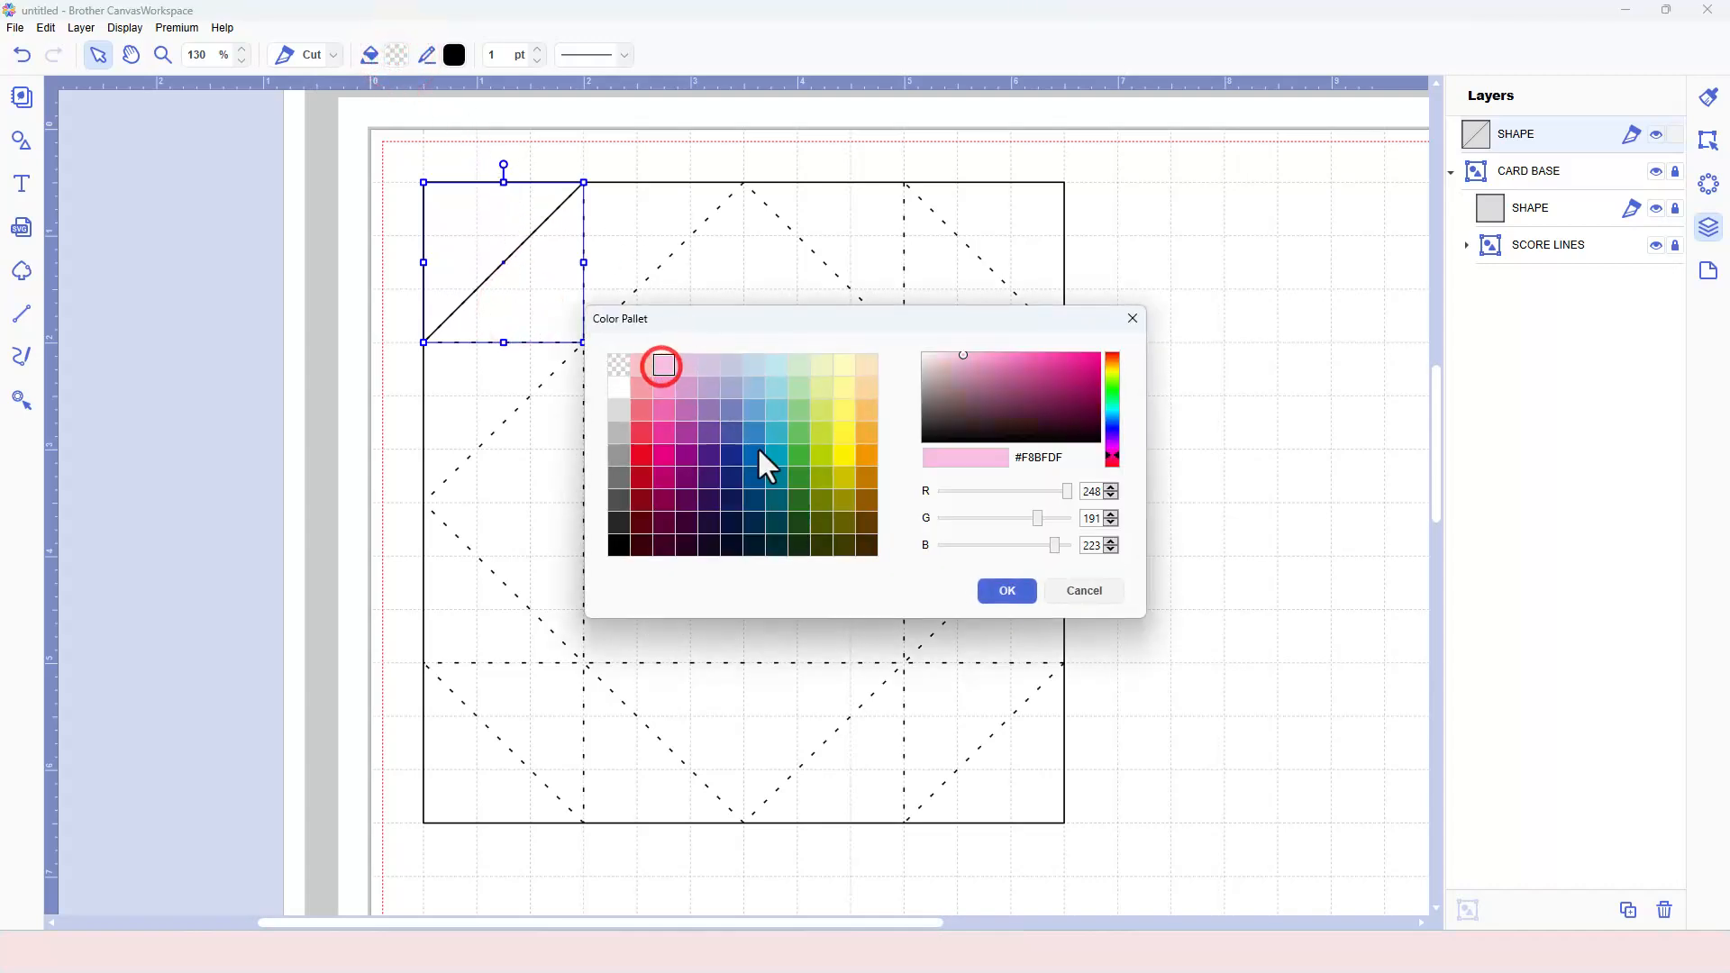
left_click(1008, 592)
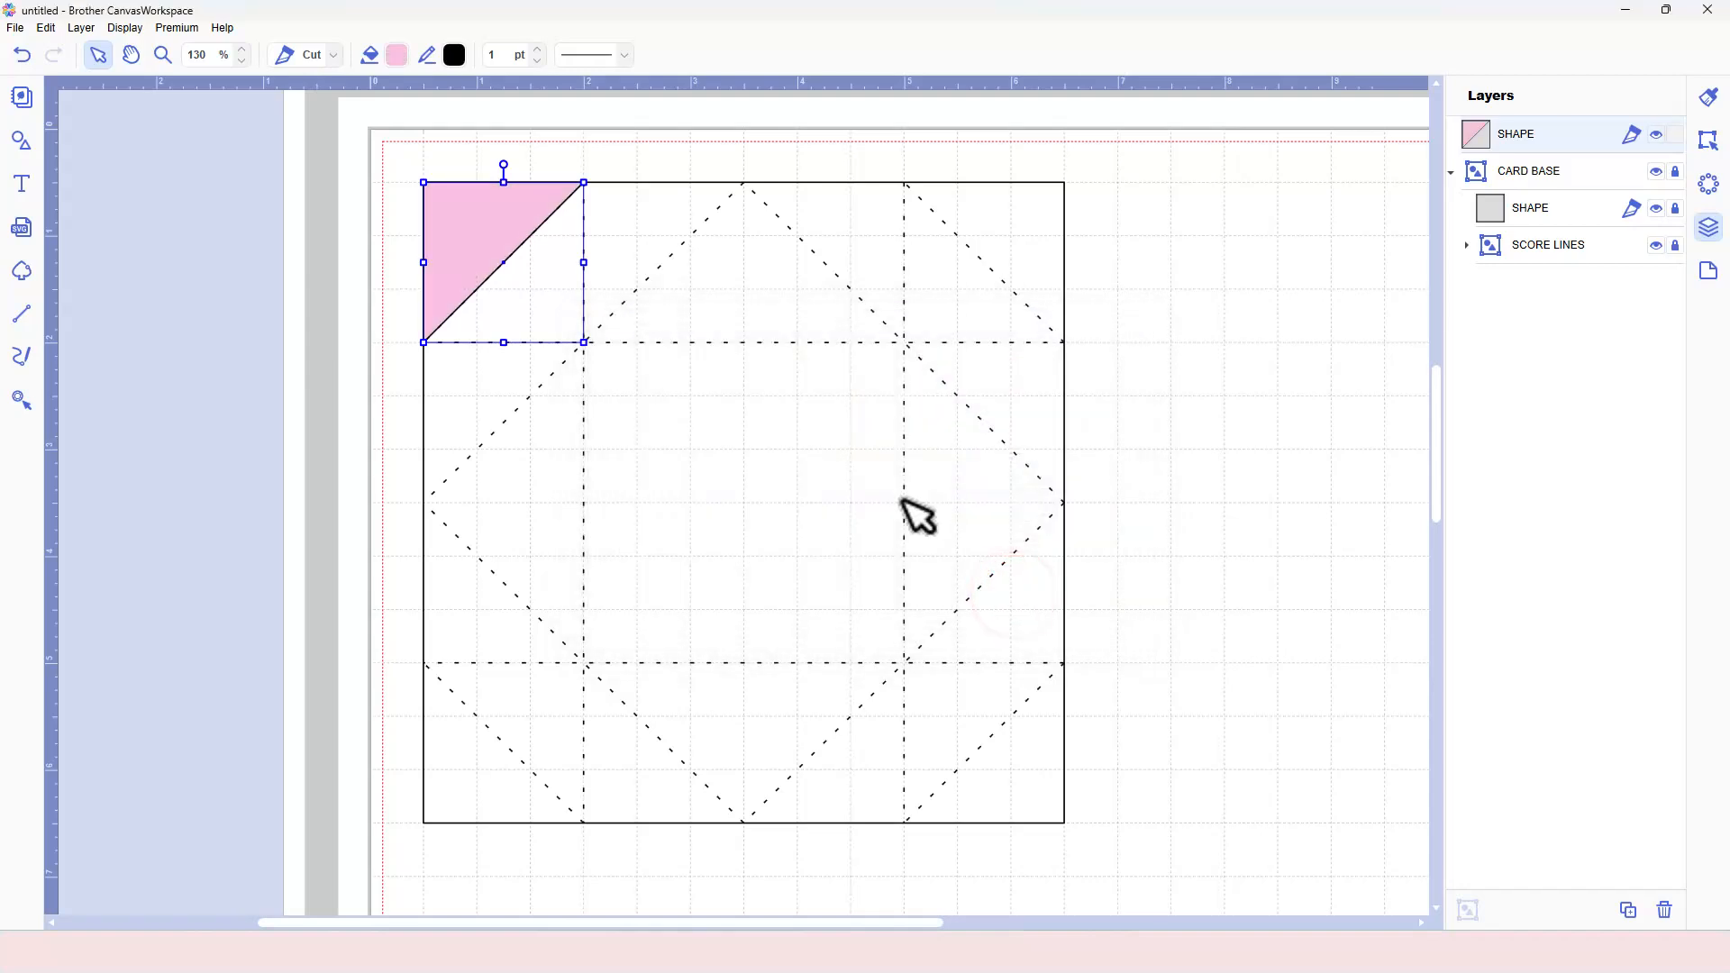
left_click(612, 171)
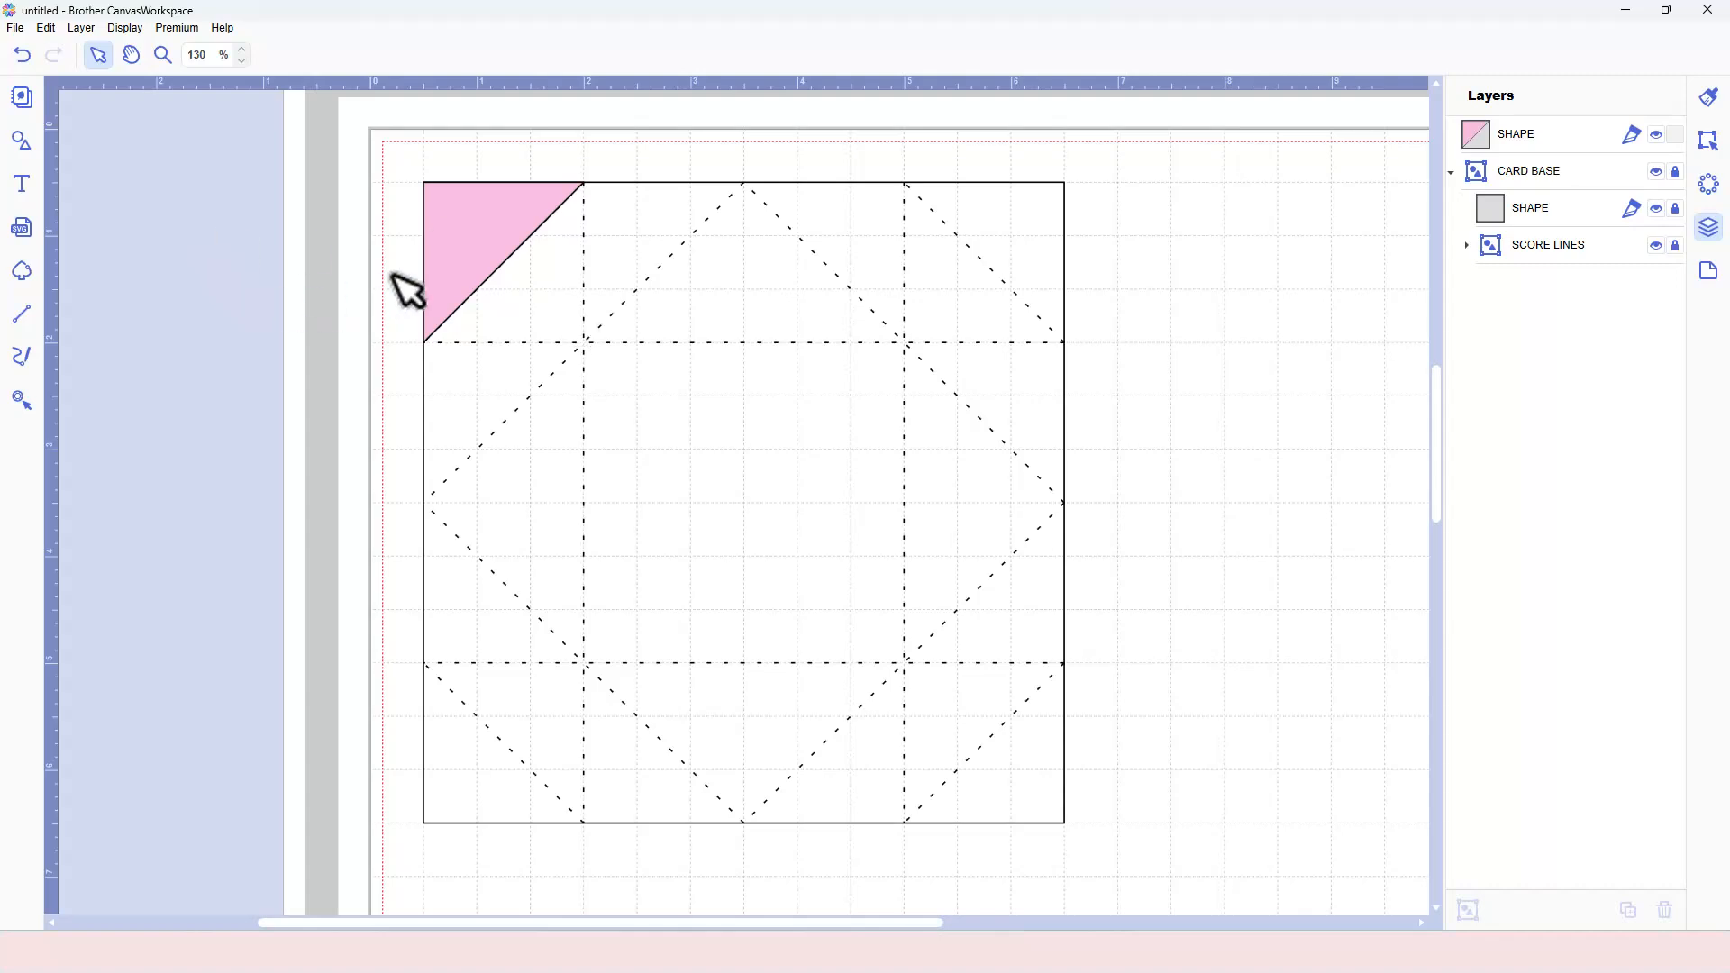
- Trace the adjoining inner triangle that completes the upper-left 1.5-inch square as a closed straight-line shape
key("l")
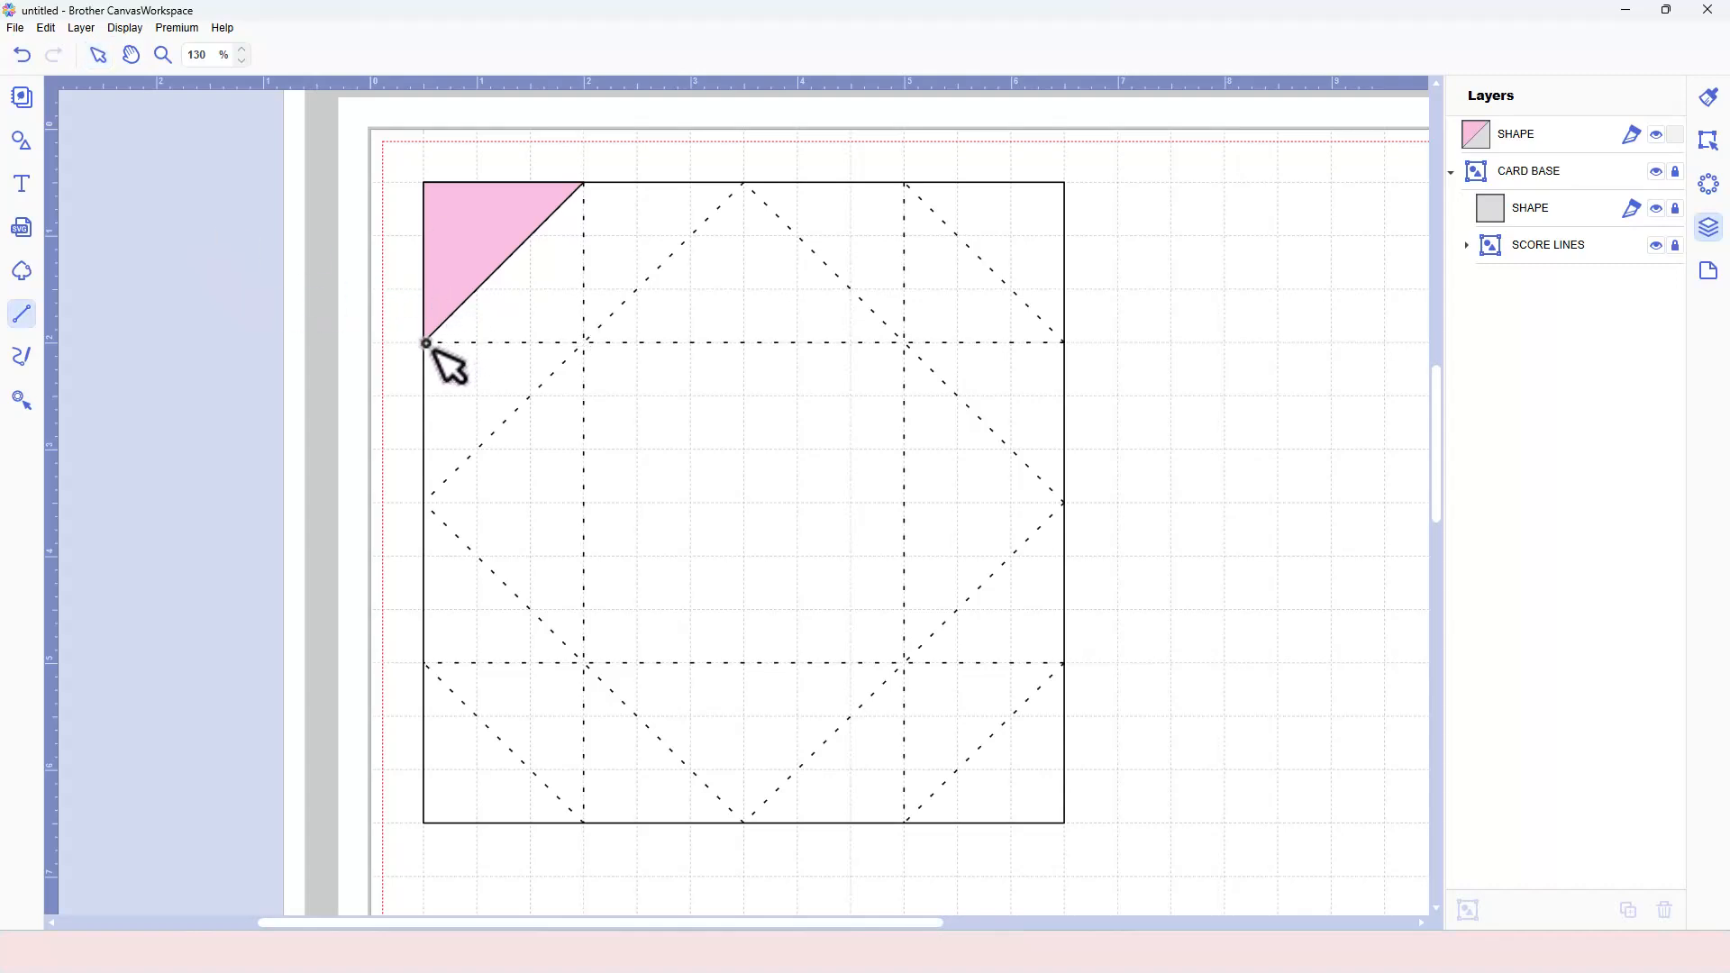
left_click(424, 342)
left_click(584, 342)
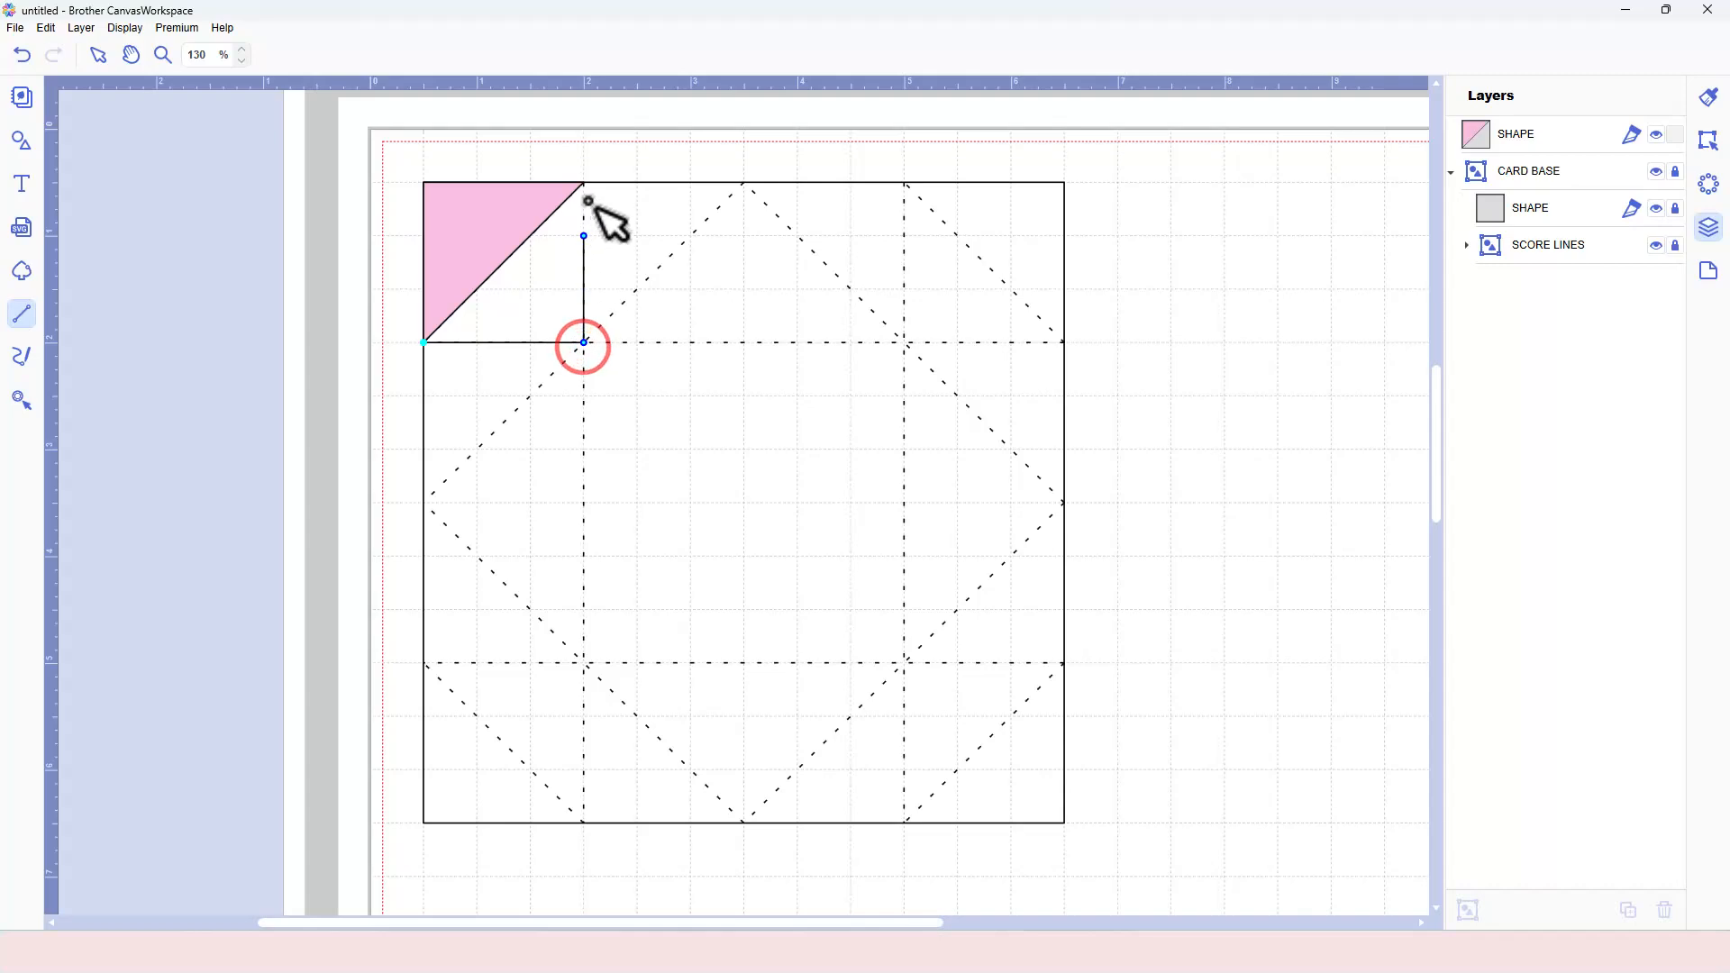
left_click(586, 185)
left_click(427, 341)
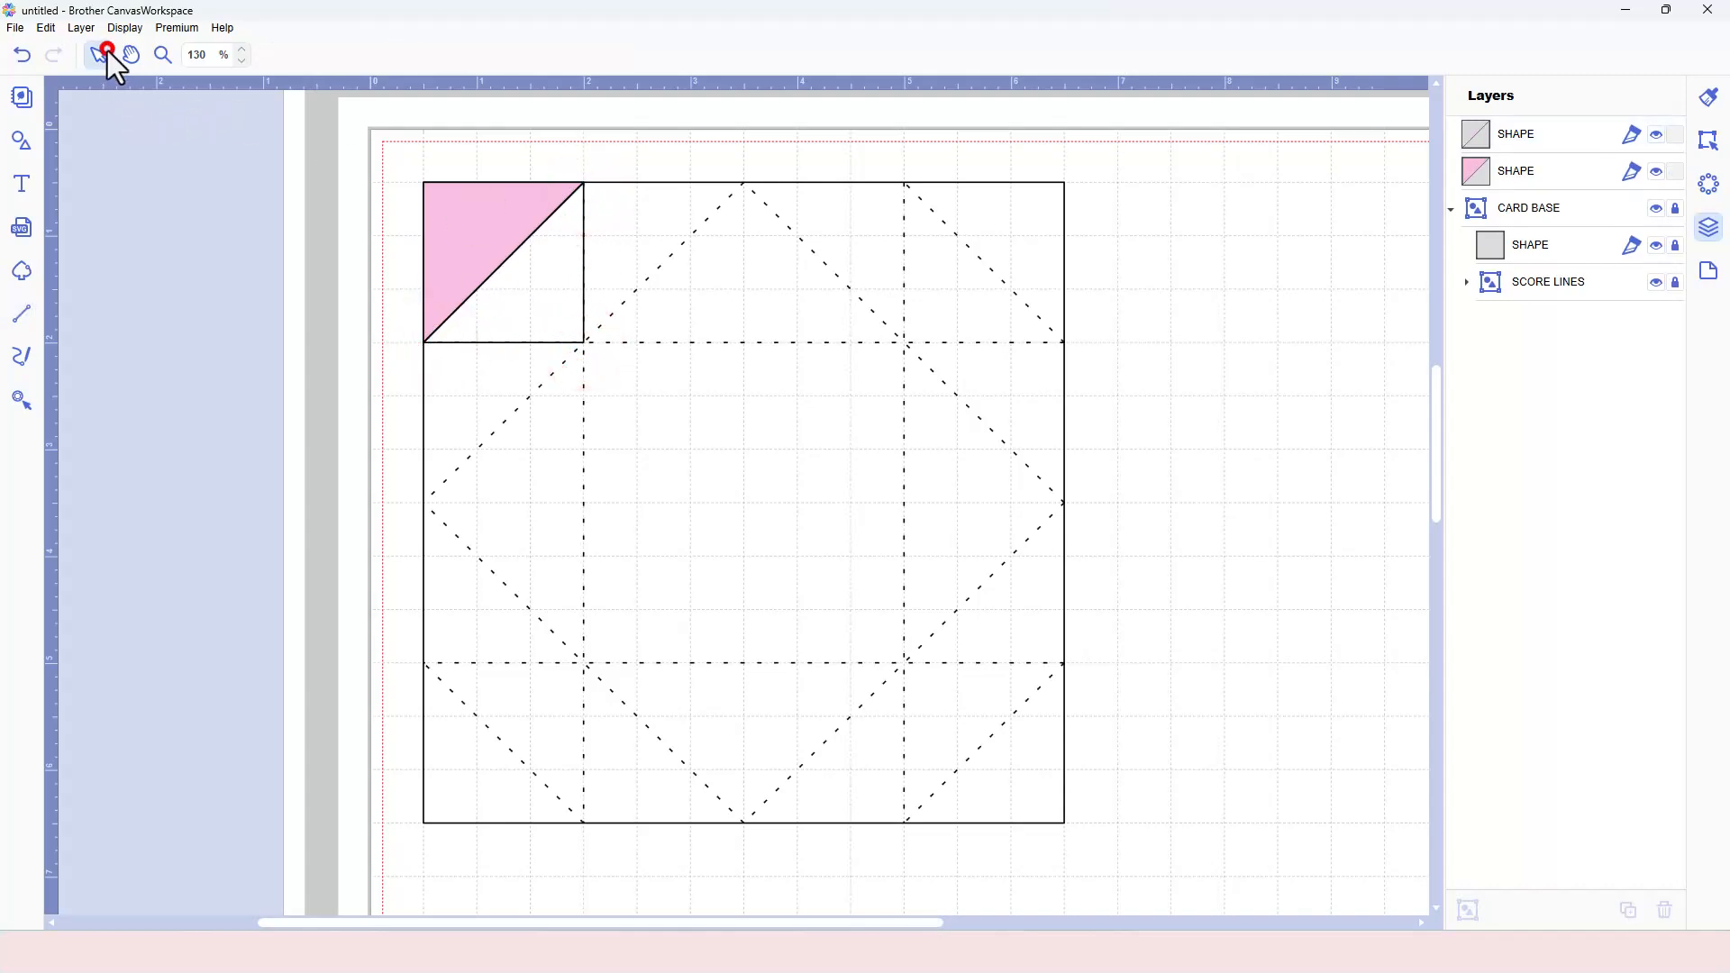
- Fill the inner triangle of the upper-left square with lavender #D2C6E1 and deselect it
left_click(506, 297)
left_click(389, 58)
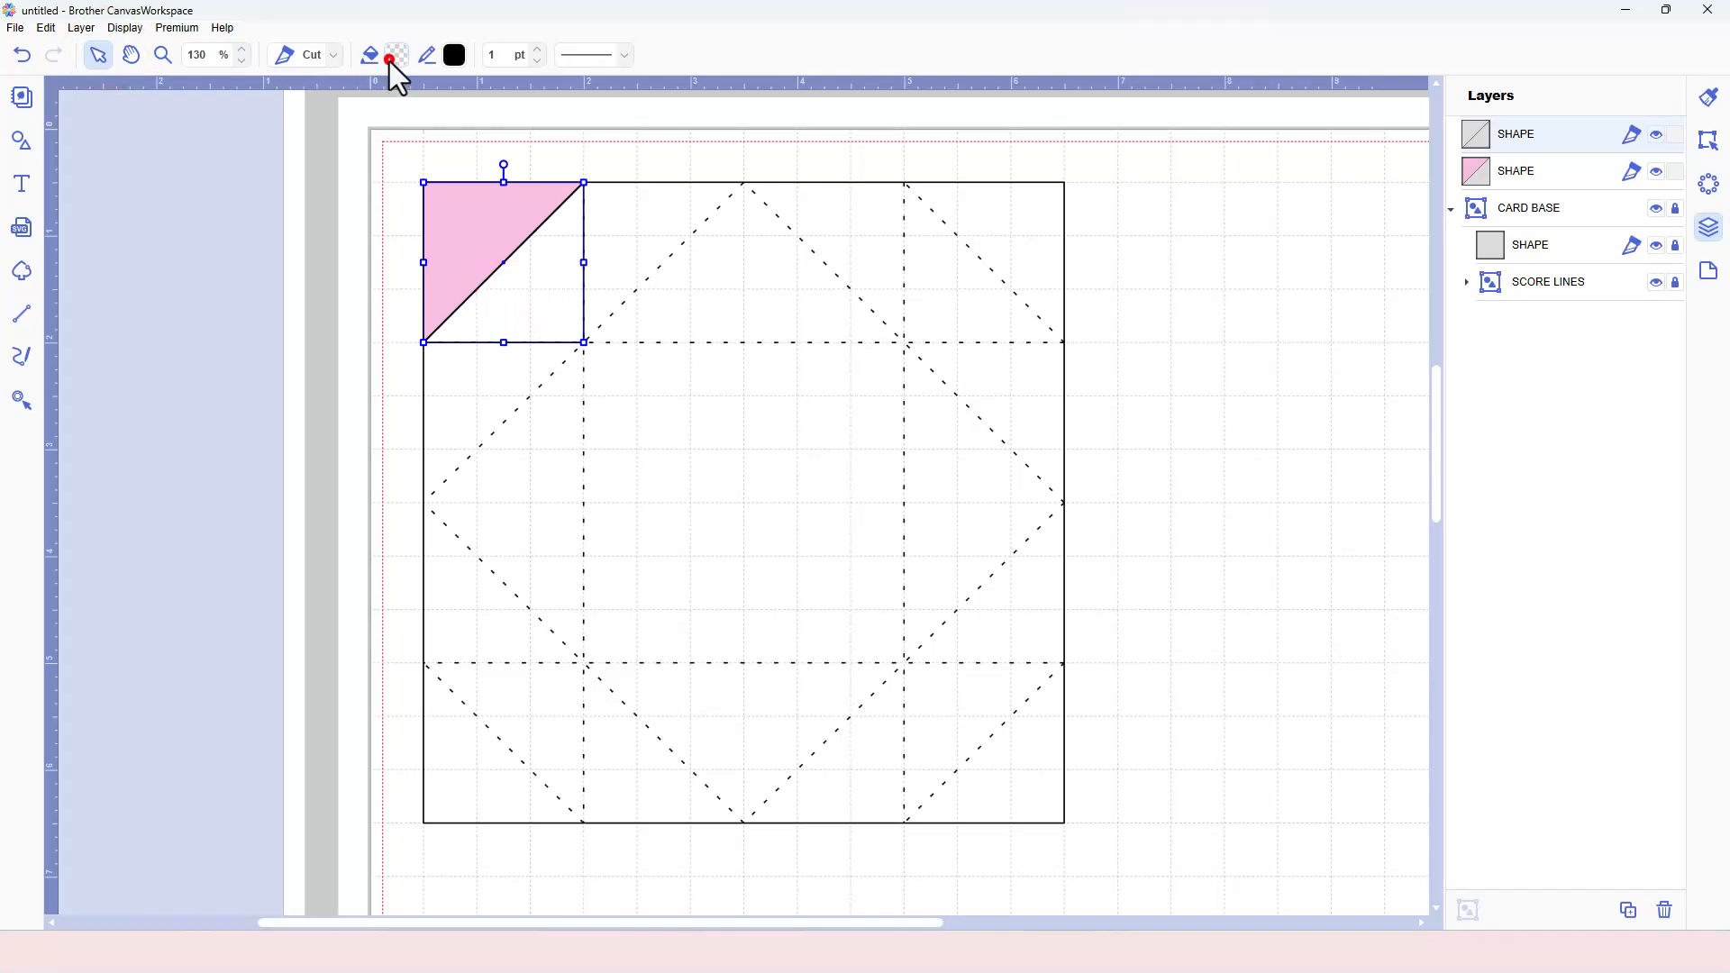
left_click(709, 365)
left_click(1005, 591)
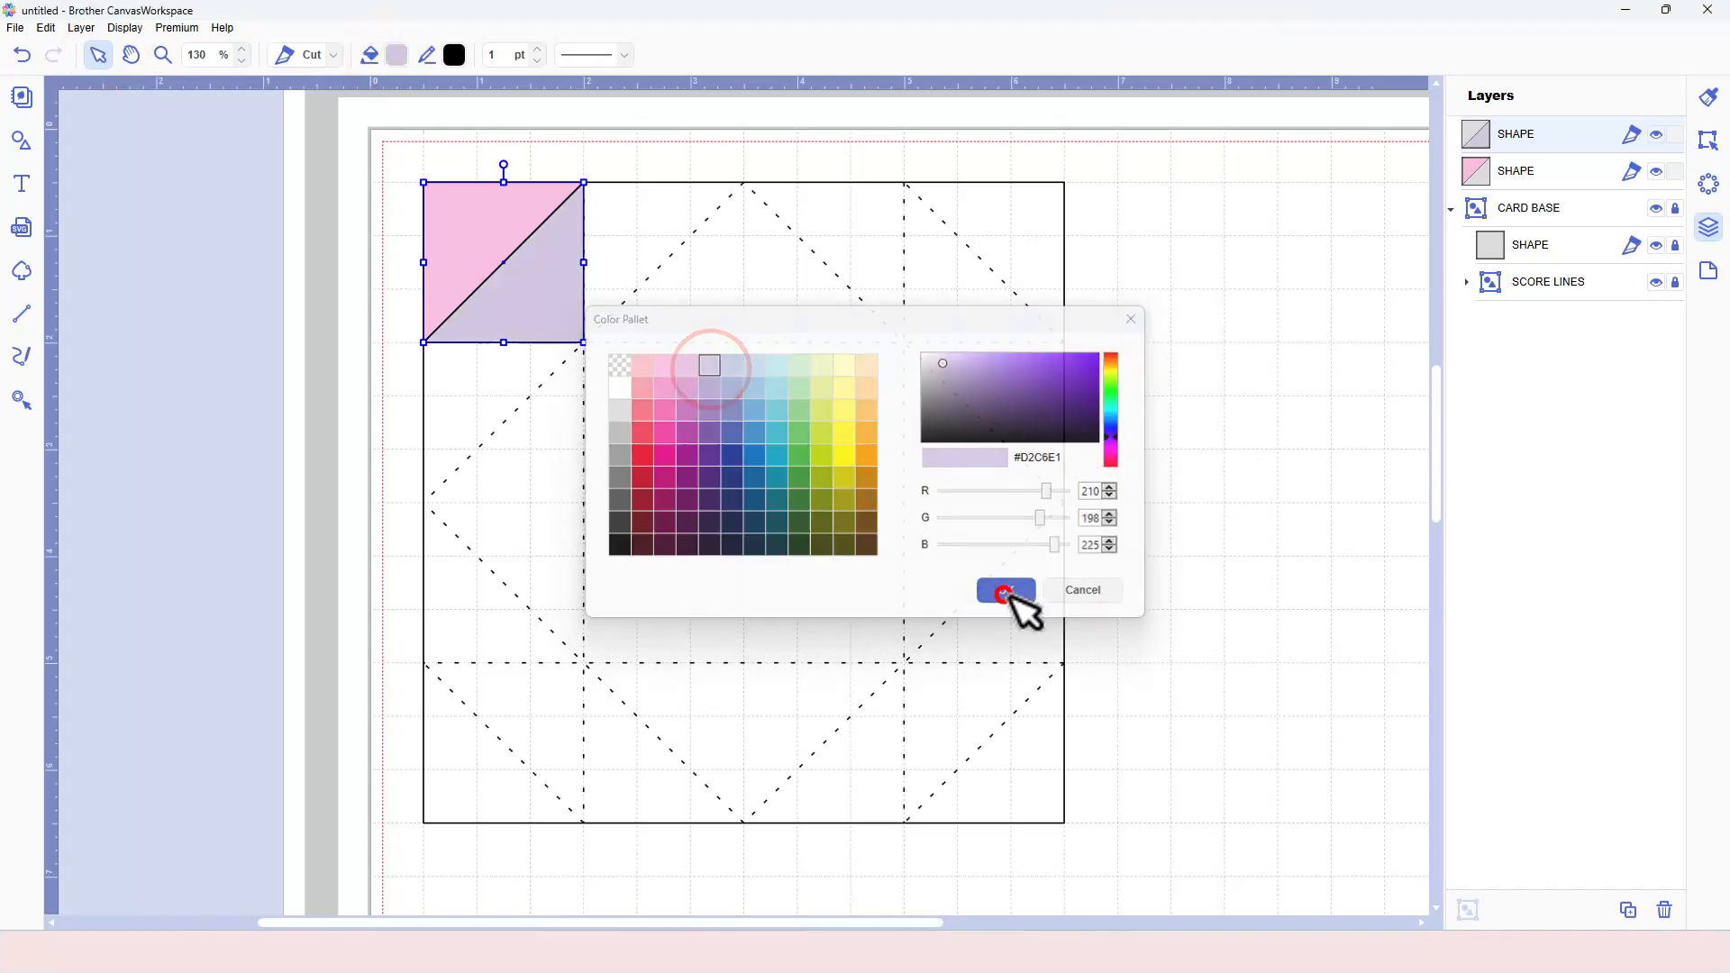
left_click(768, 498)
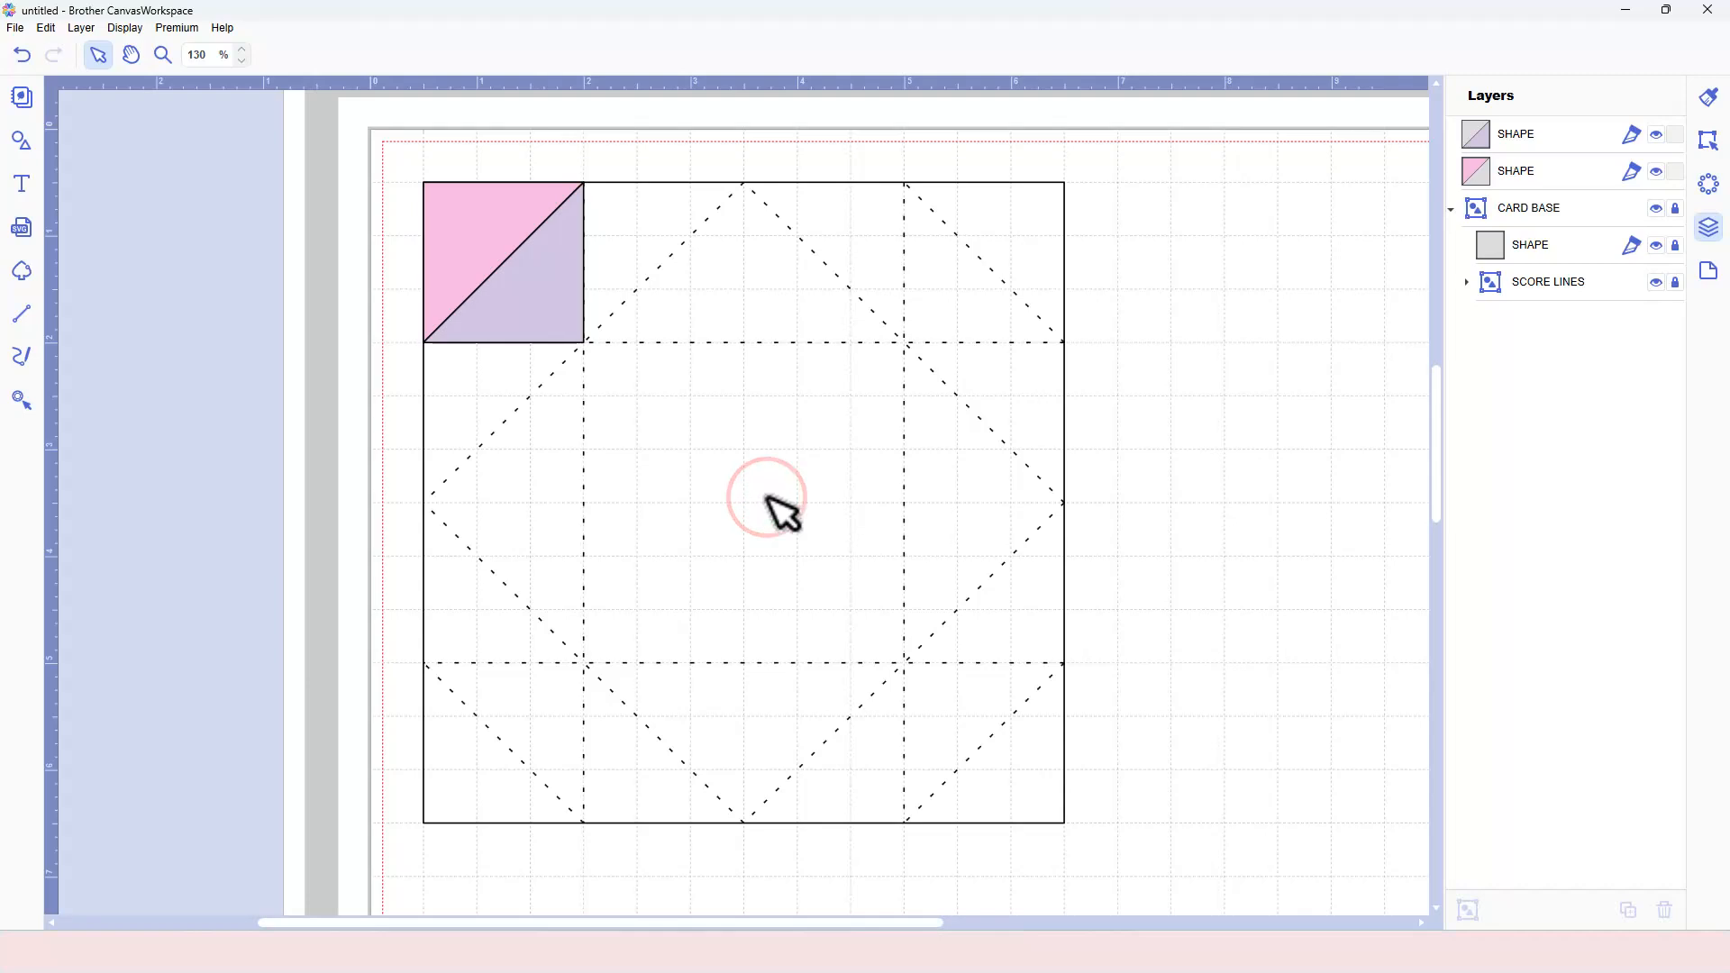
- Trace the triangle to the right of the lavender one, along the card's top edge up to its midpoint
key("p")
left_click(585, 183)
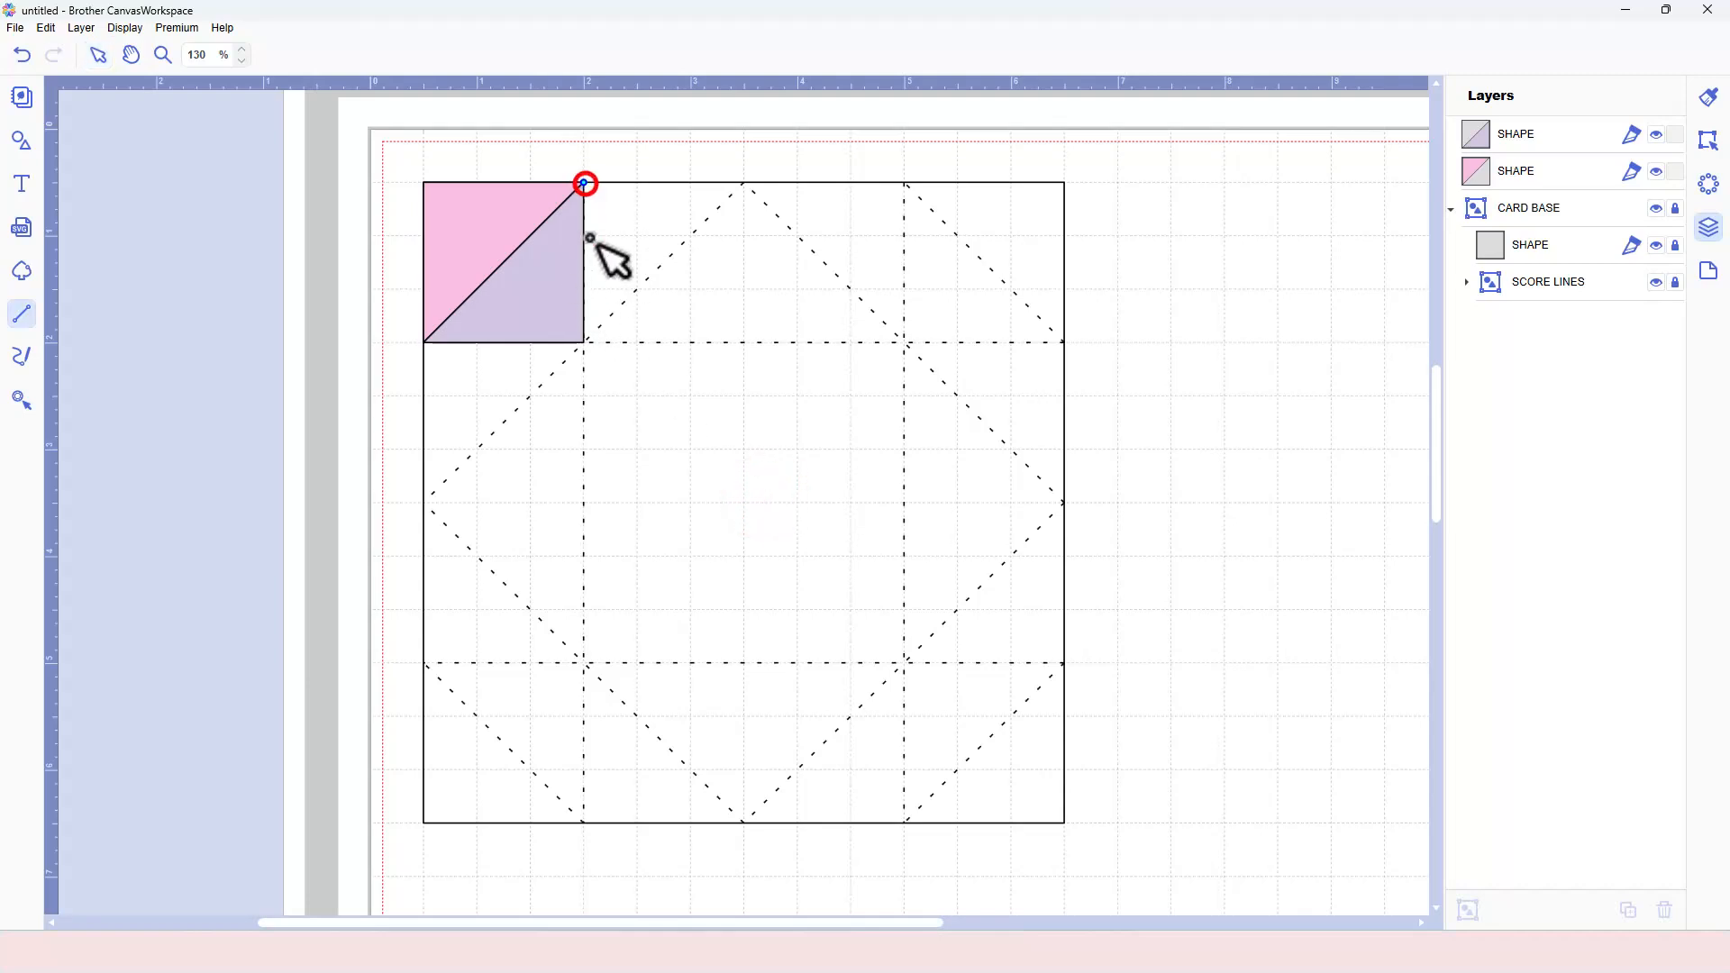
left_click(584, 342)
left_click(743, 183)
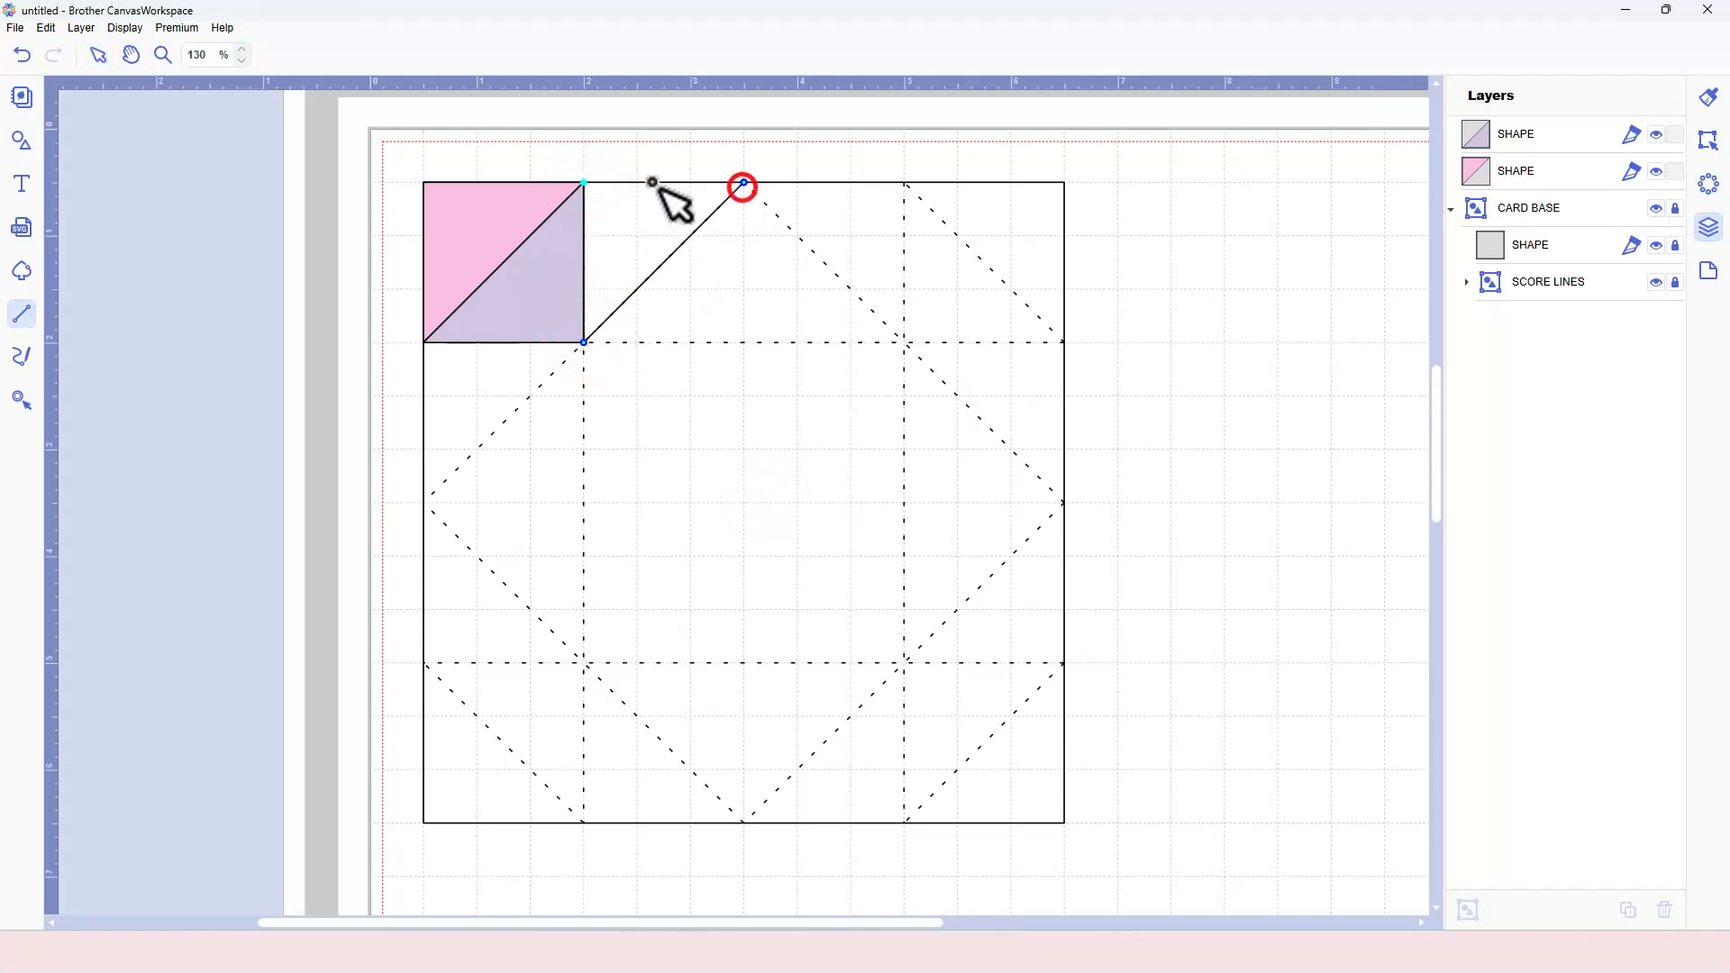
left_click(590, 183)
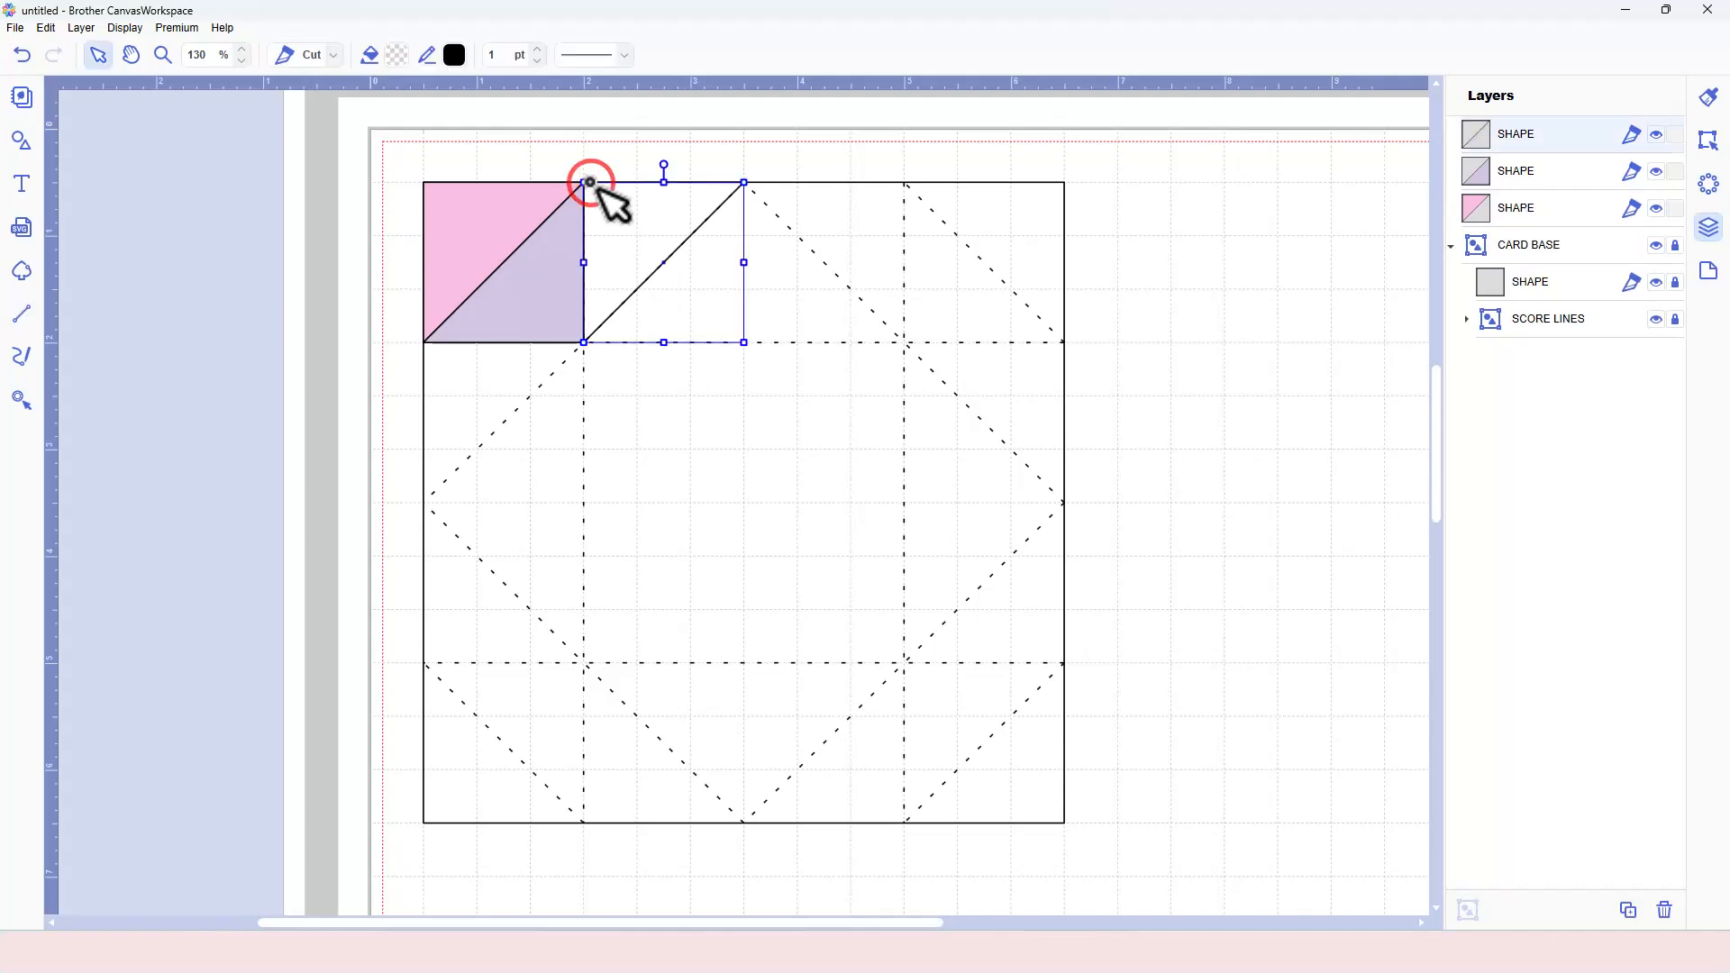
- Fill the new top-edge triangle with coral red #F06B79 and deselect it
left_click(389, 56)
left_click(642, 413)
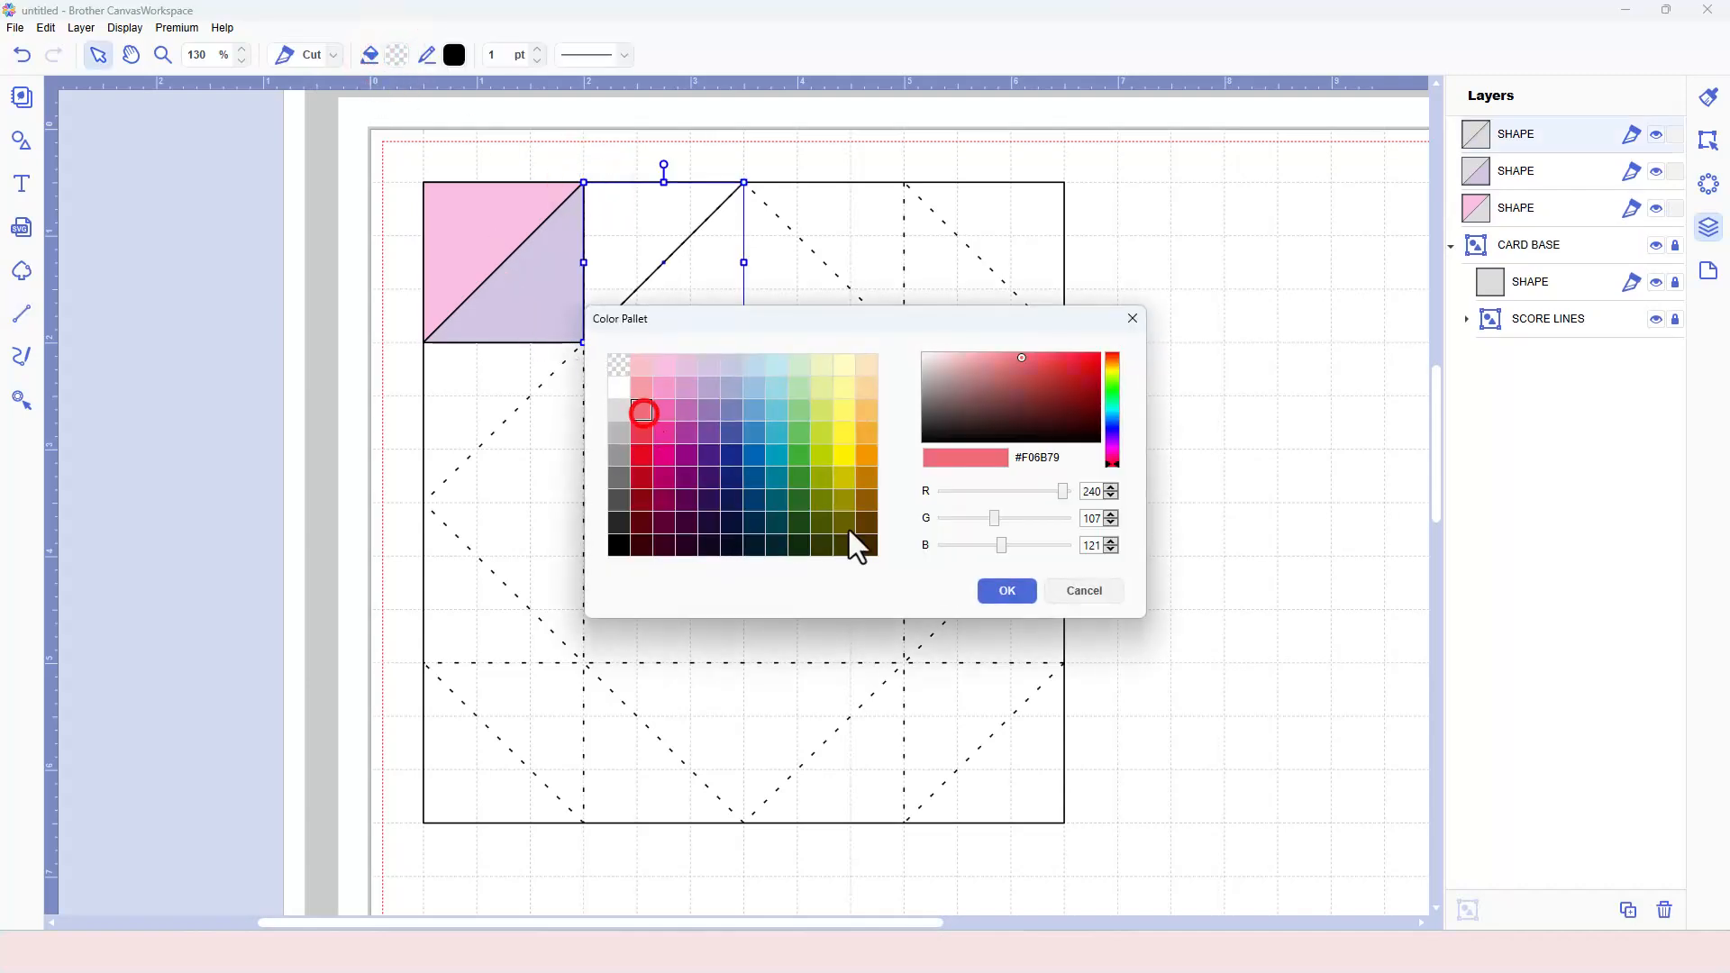
left_click(991, 592)
left_click(704, 481)
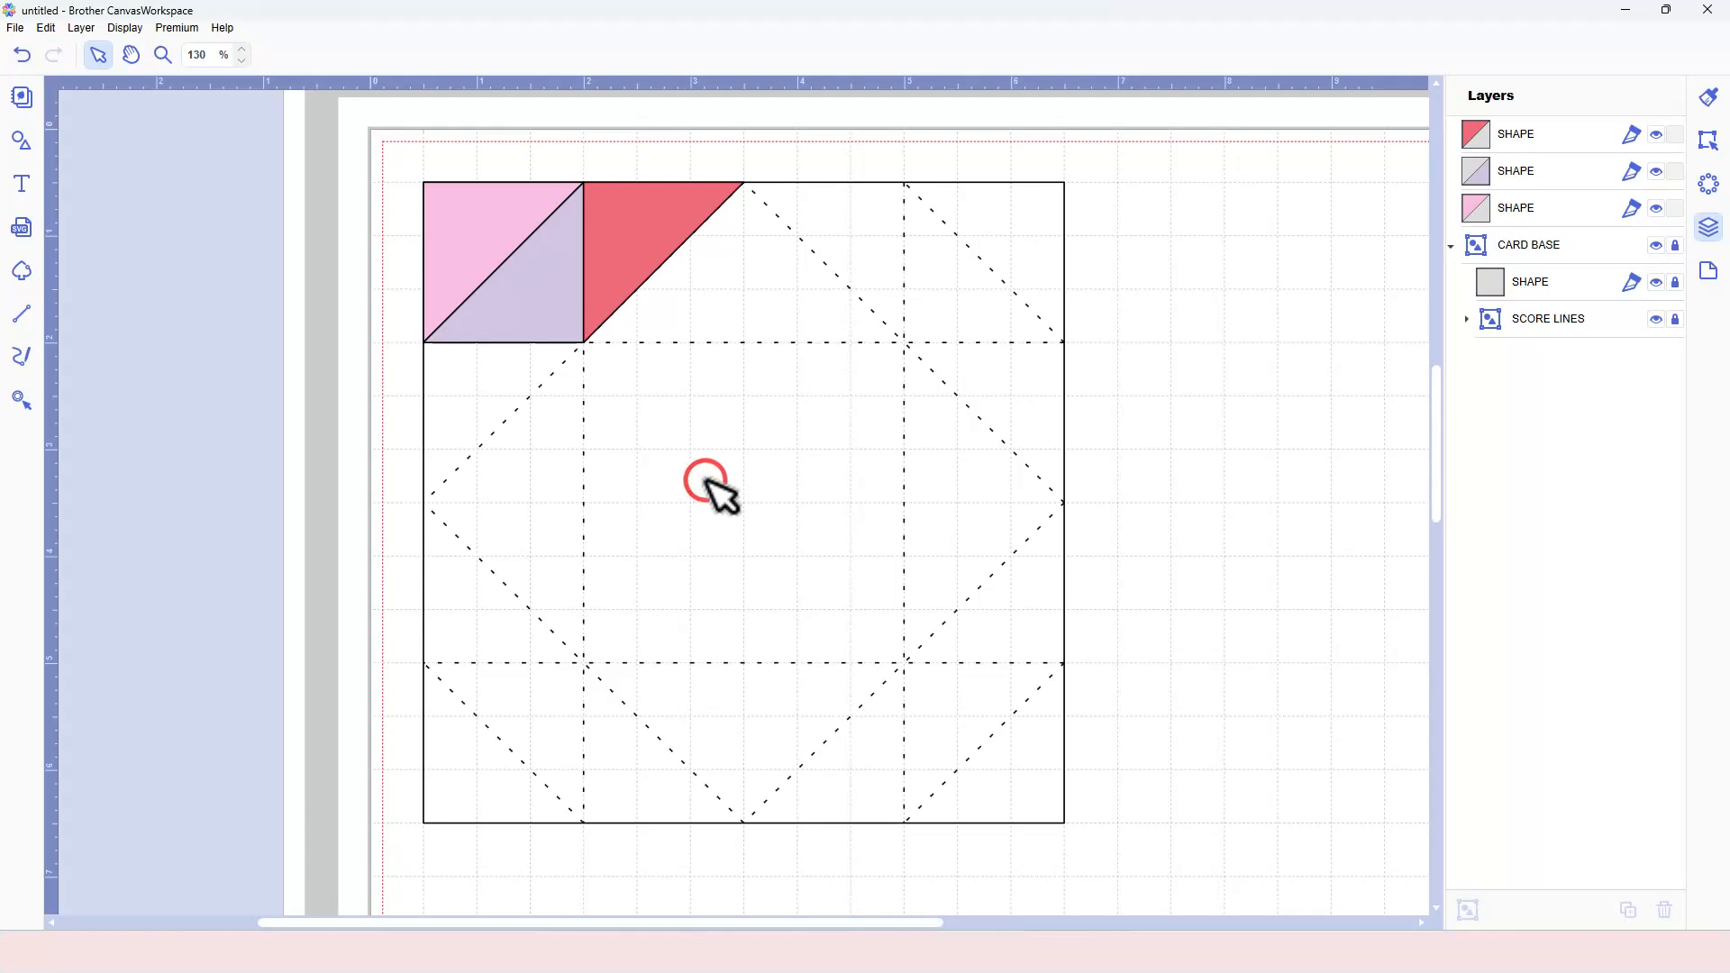
- Trace the triangle below the lavender one, along the card's left edge down to its midpoint
key("l")
left_click(584, 345)
left_click(423, 502)
left_click(424, 342)
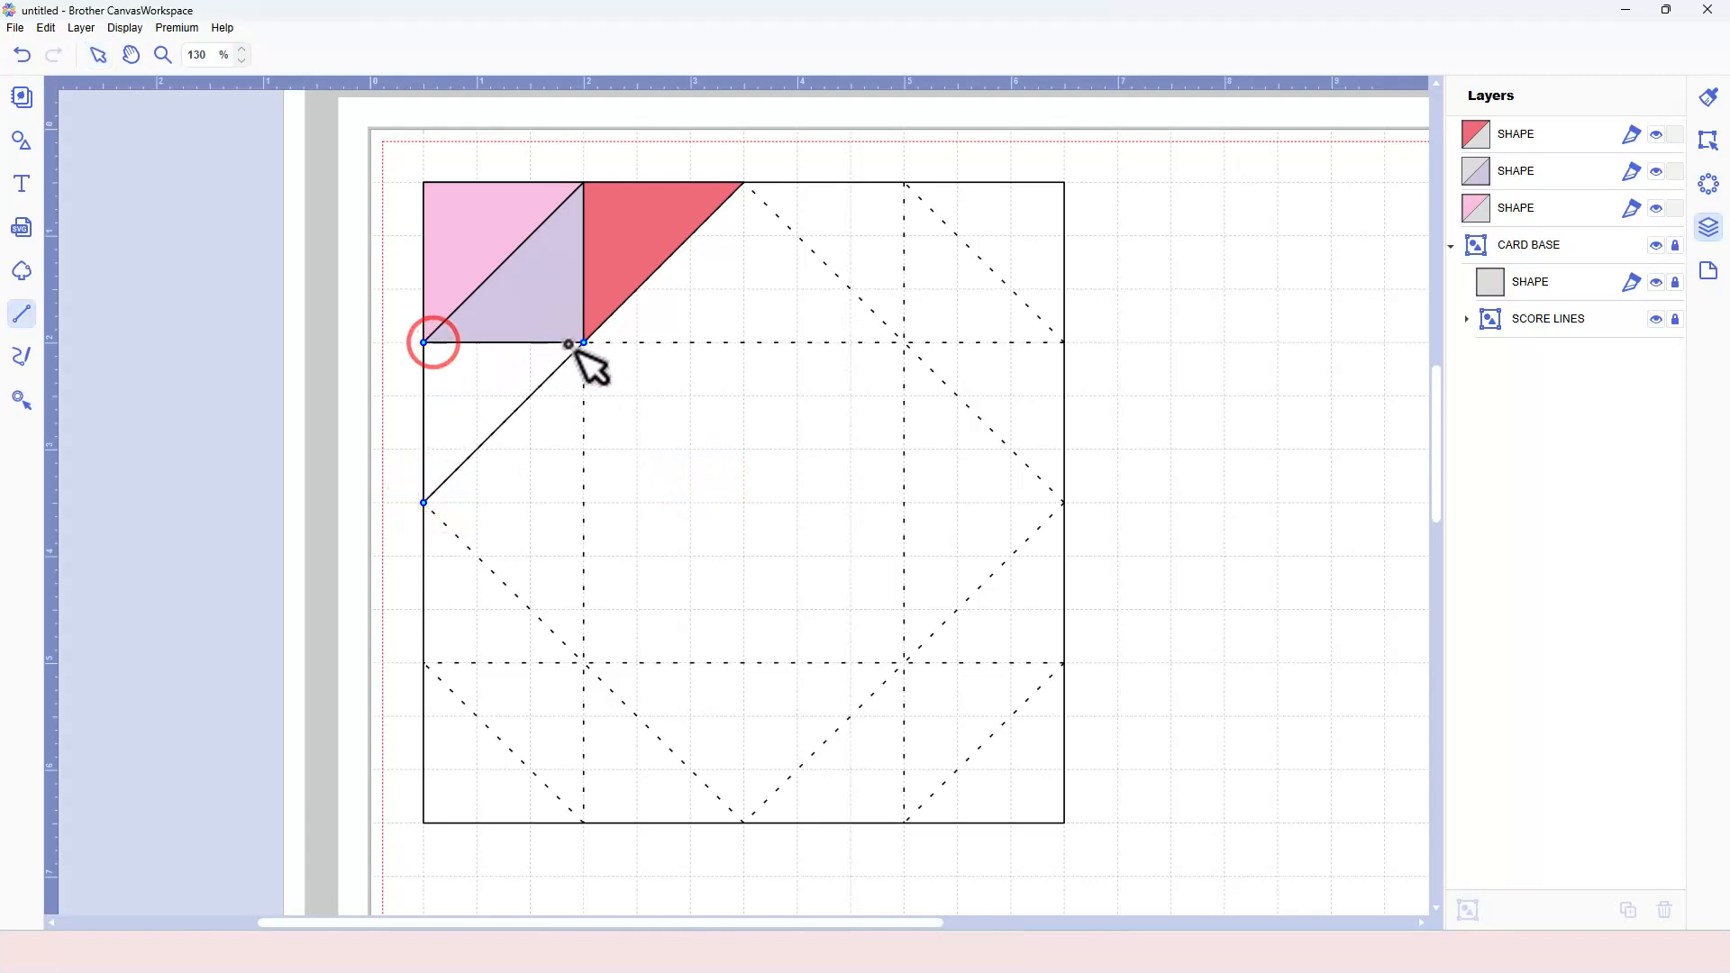
left_click(584, 343)
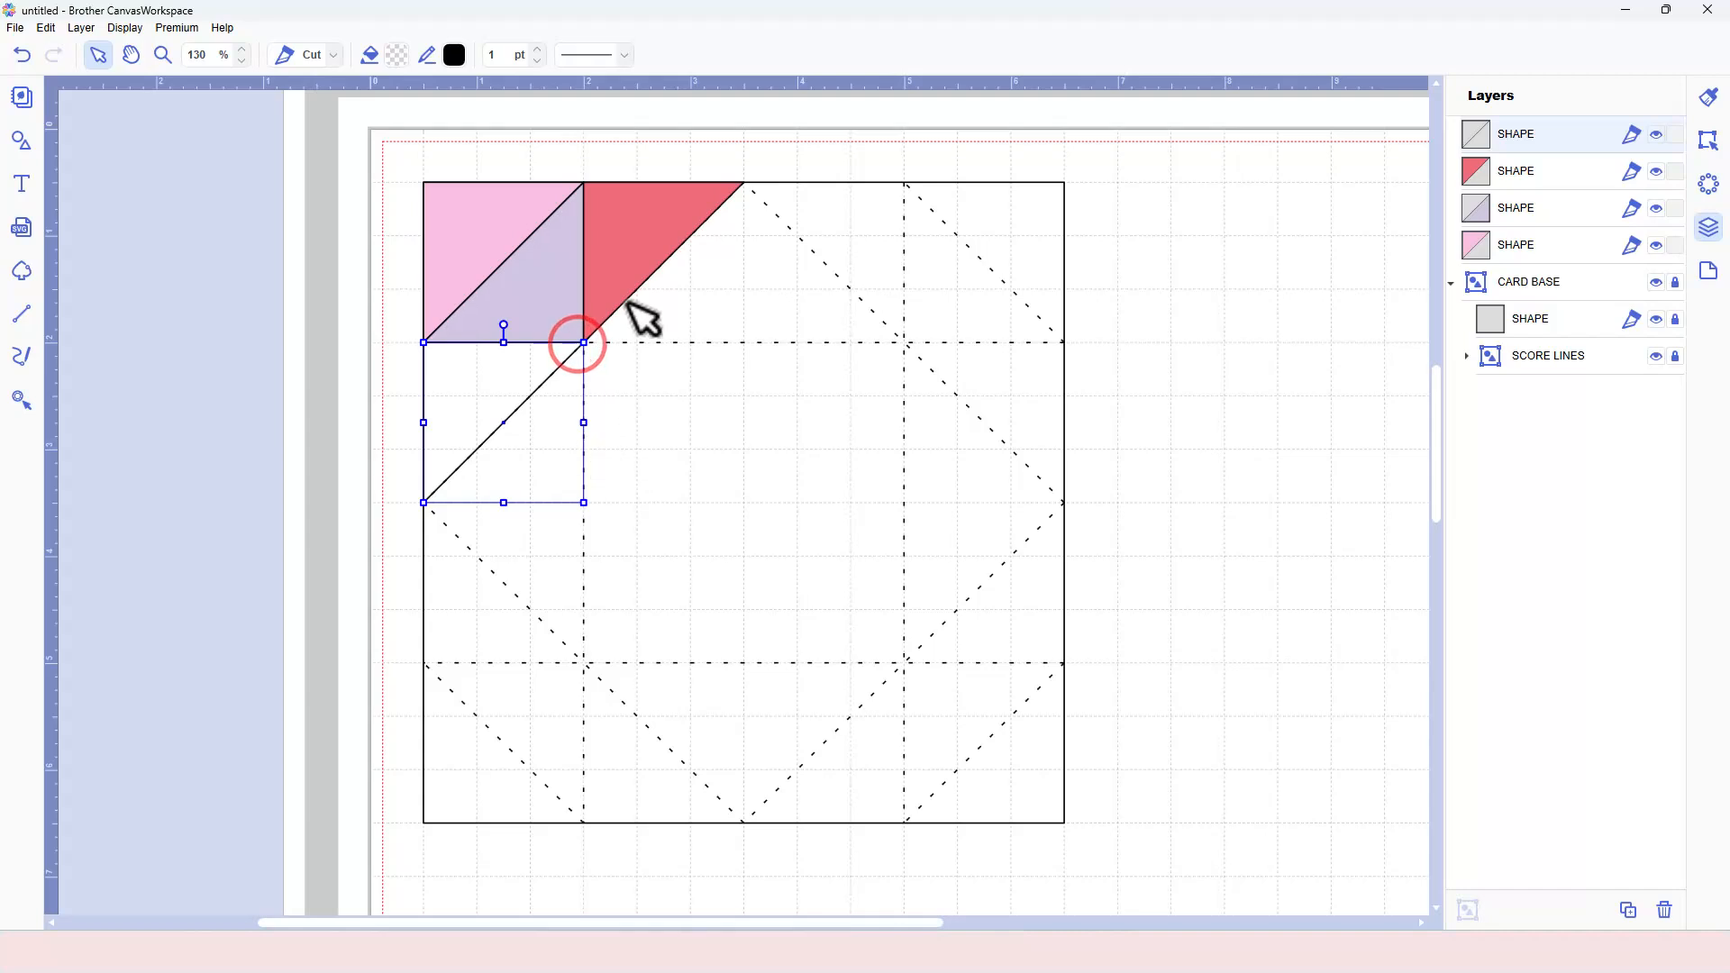
- Fill the new left-edge triangle with salmon pink #F59CA5 and deselect it
left_click(400, 54)
left_click(641, 387)
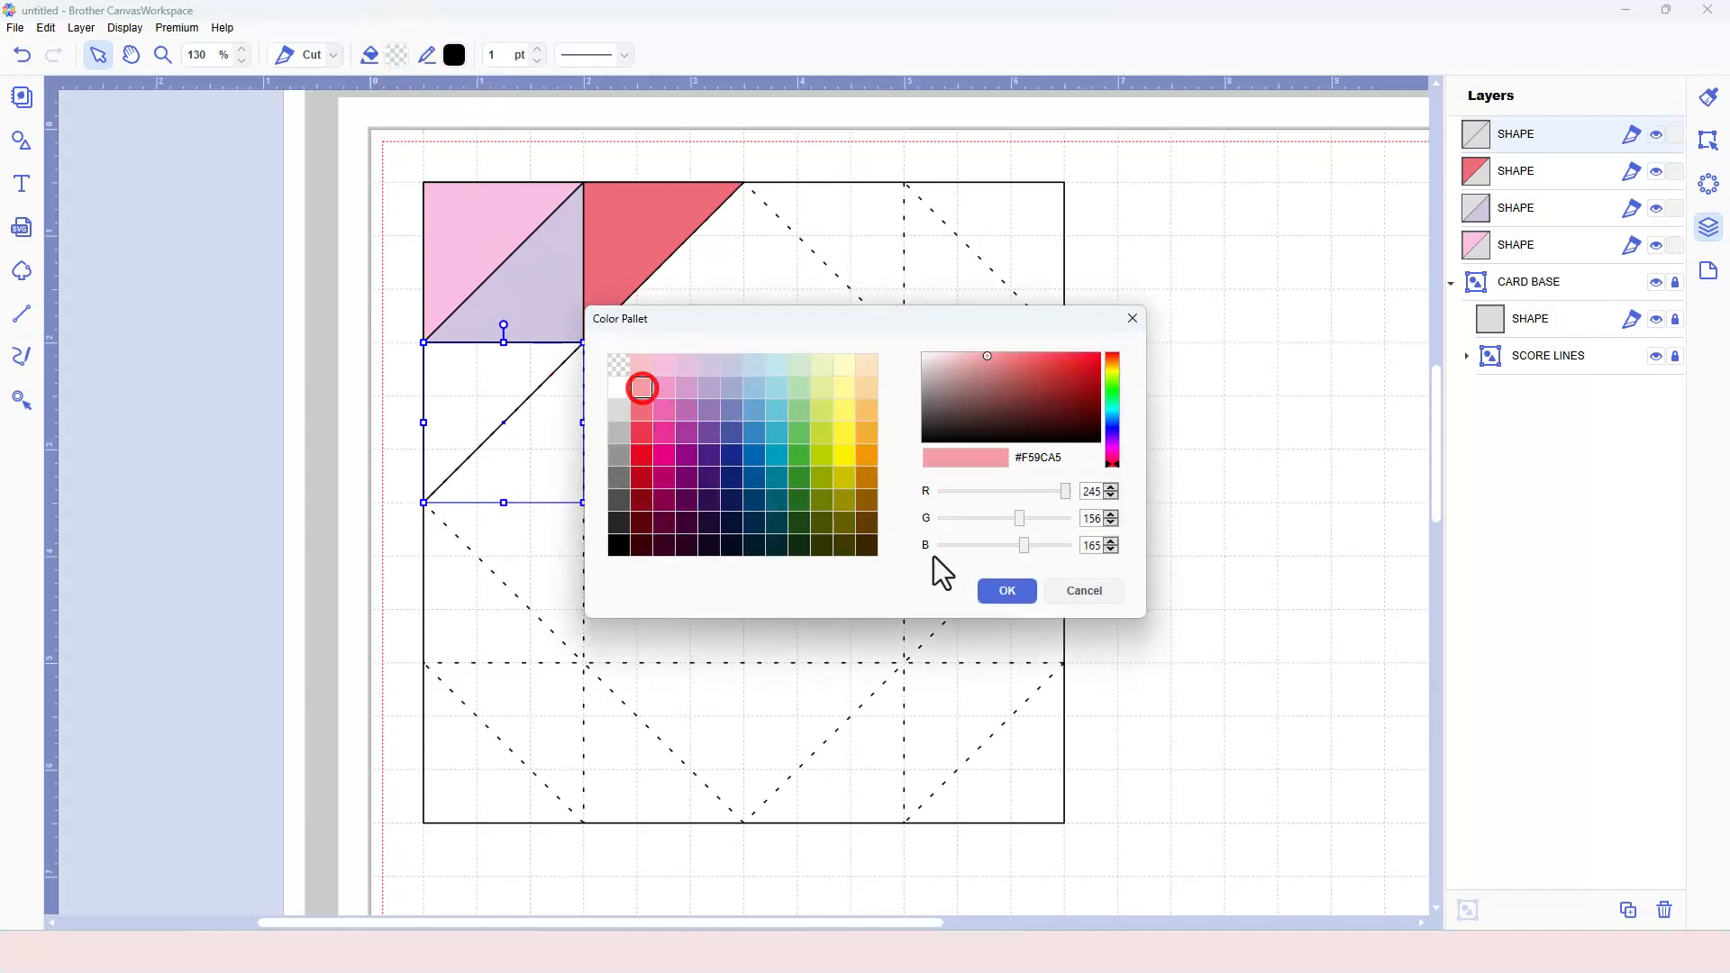
left_click(1001, 593)
left_click(766, 439)
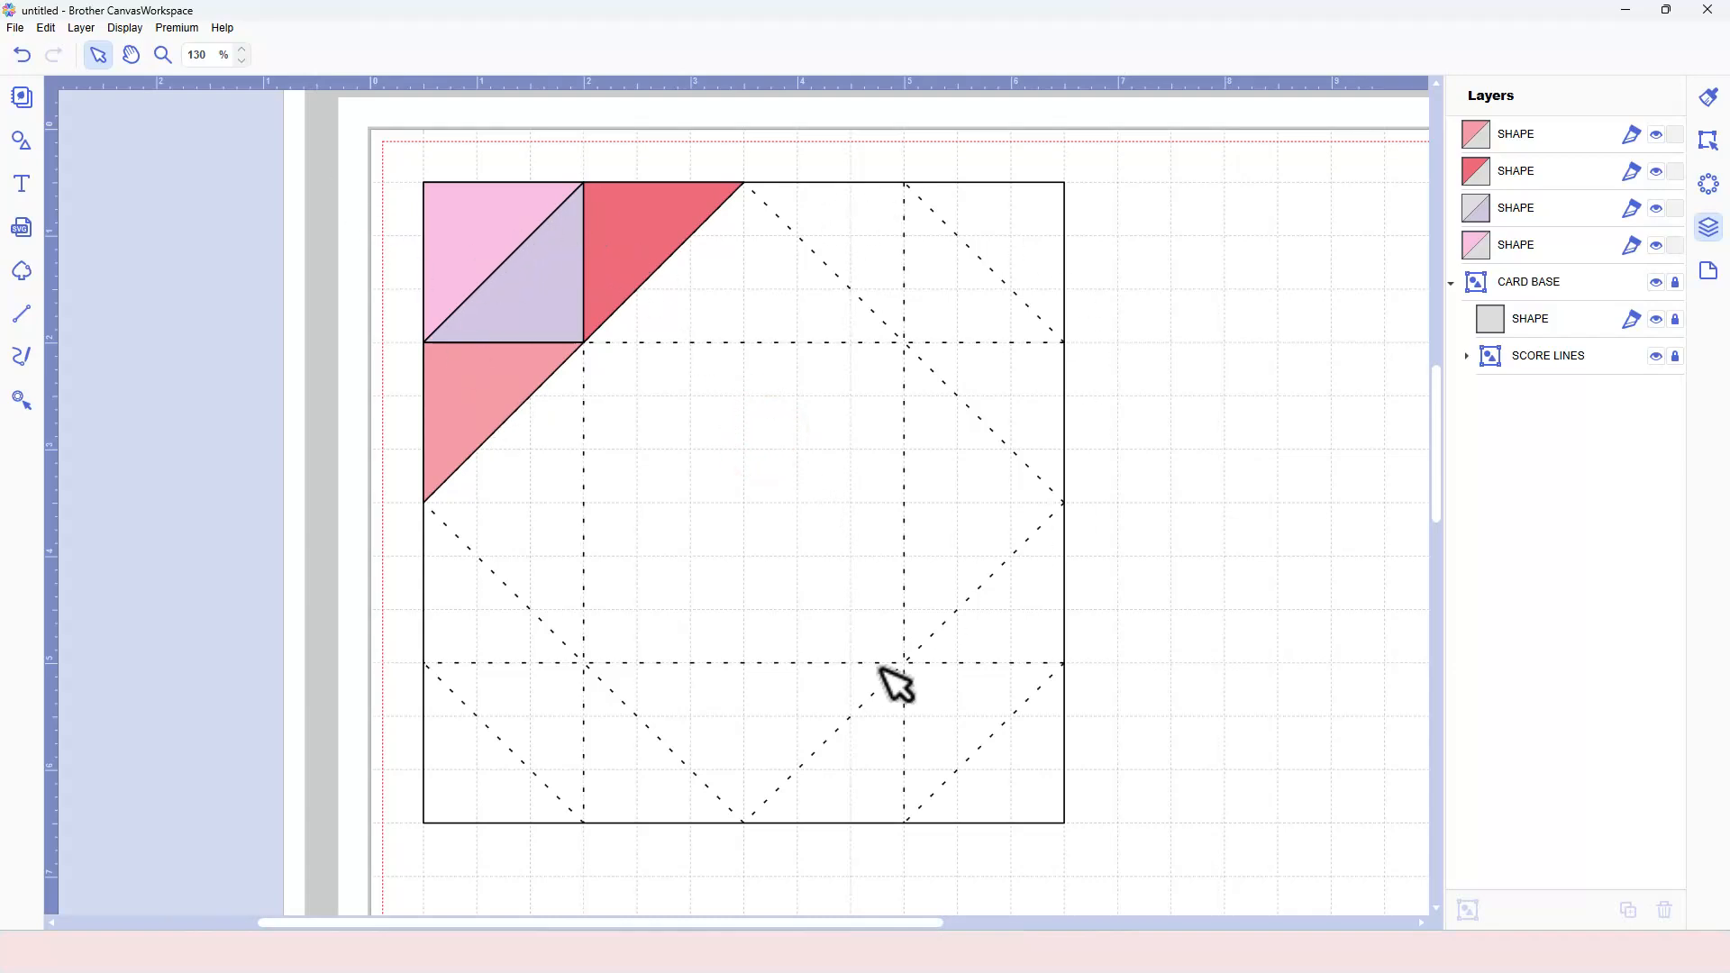
- Duplicate the four coloured triangles, rotate the copy 90° clockwise and fit it into the card's upper-right corner
left_click_drag(317, 142, 682, 441)
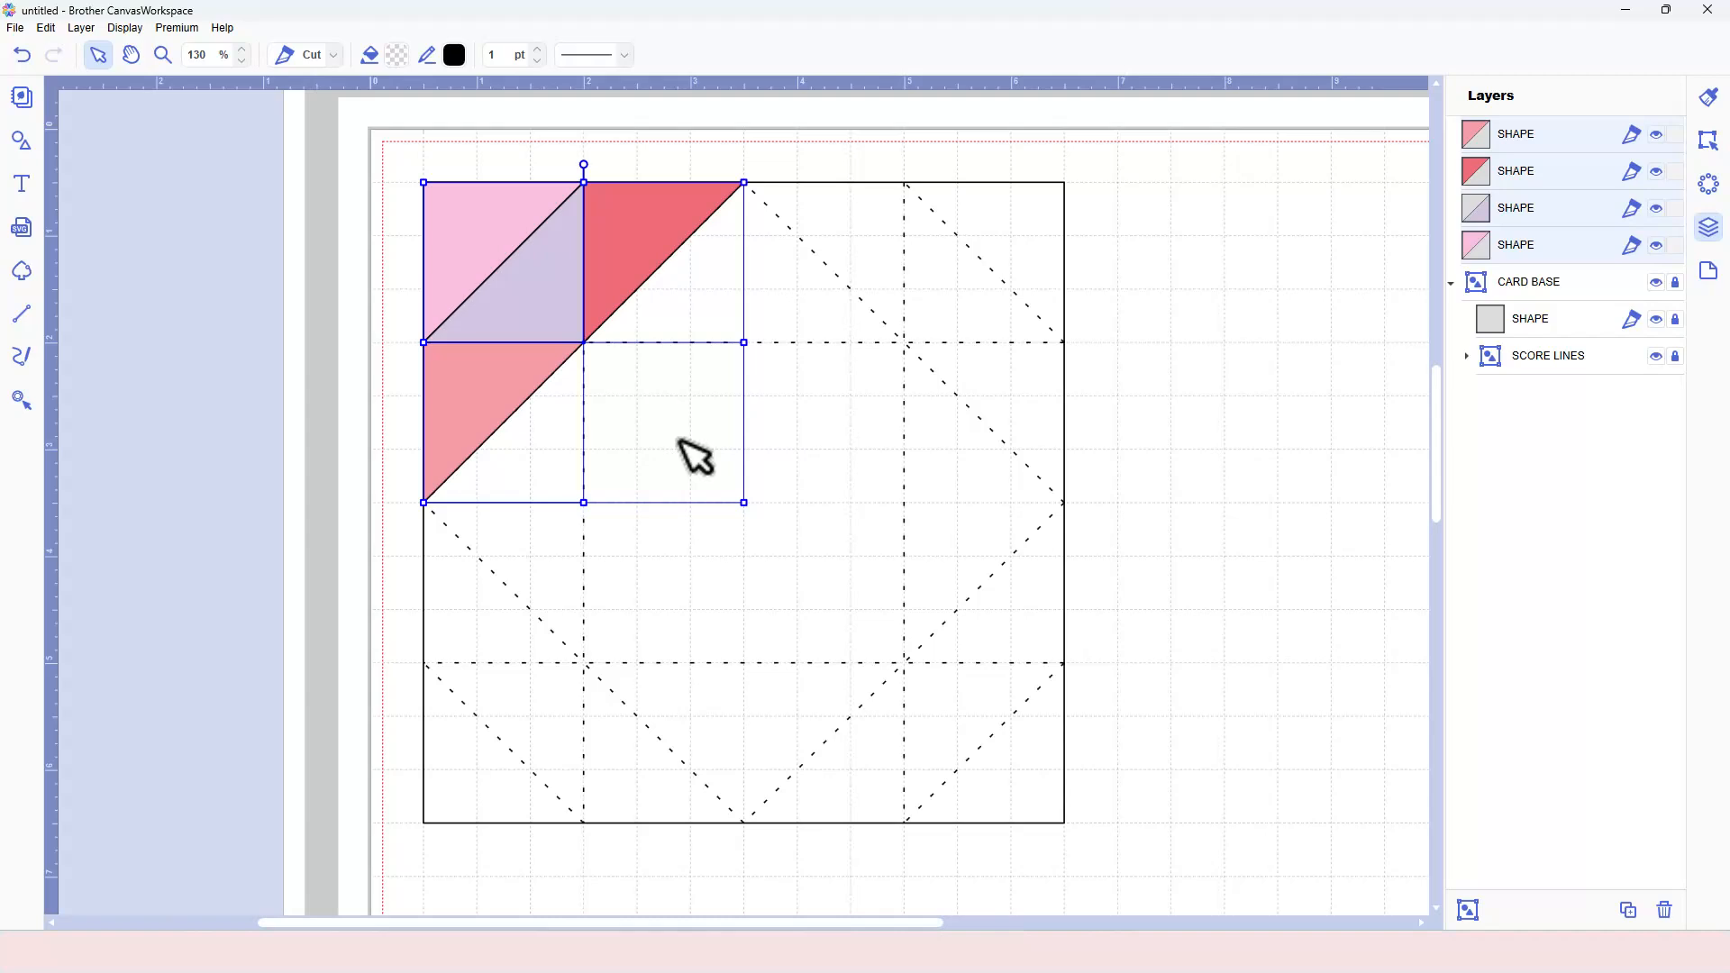
key("ctrl+d")
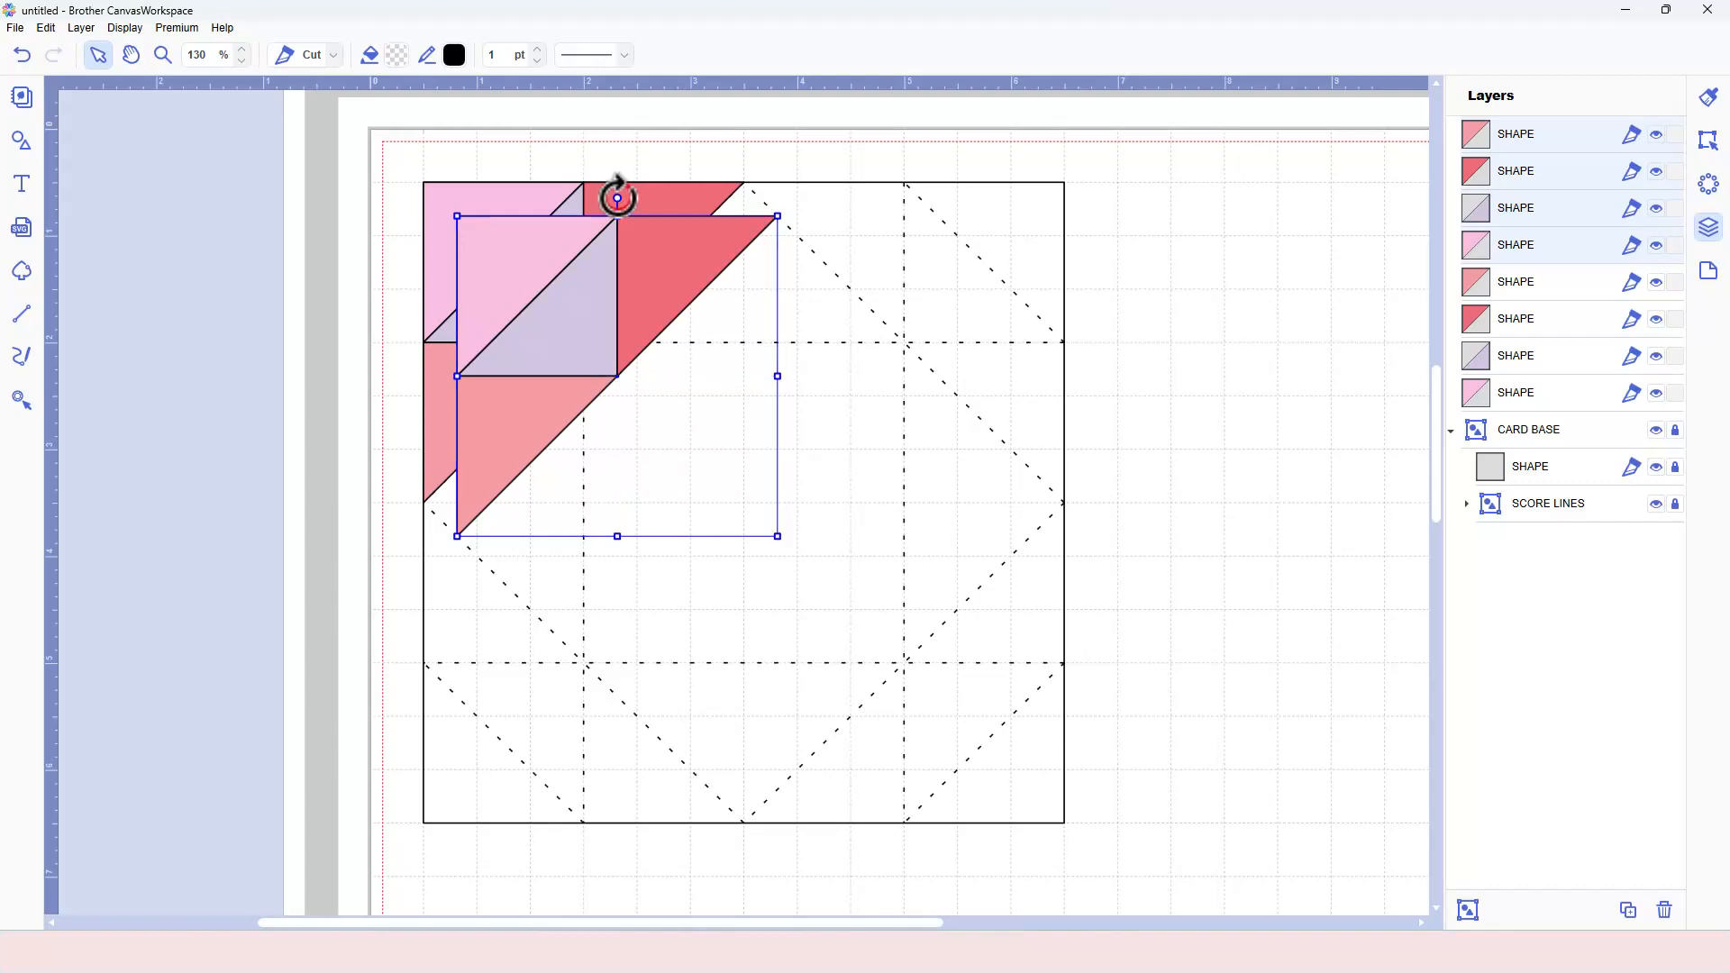
left_click_drag(646, 256, 679, 353)
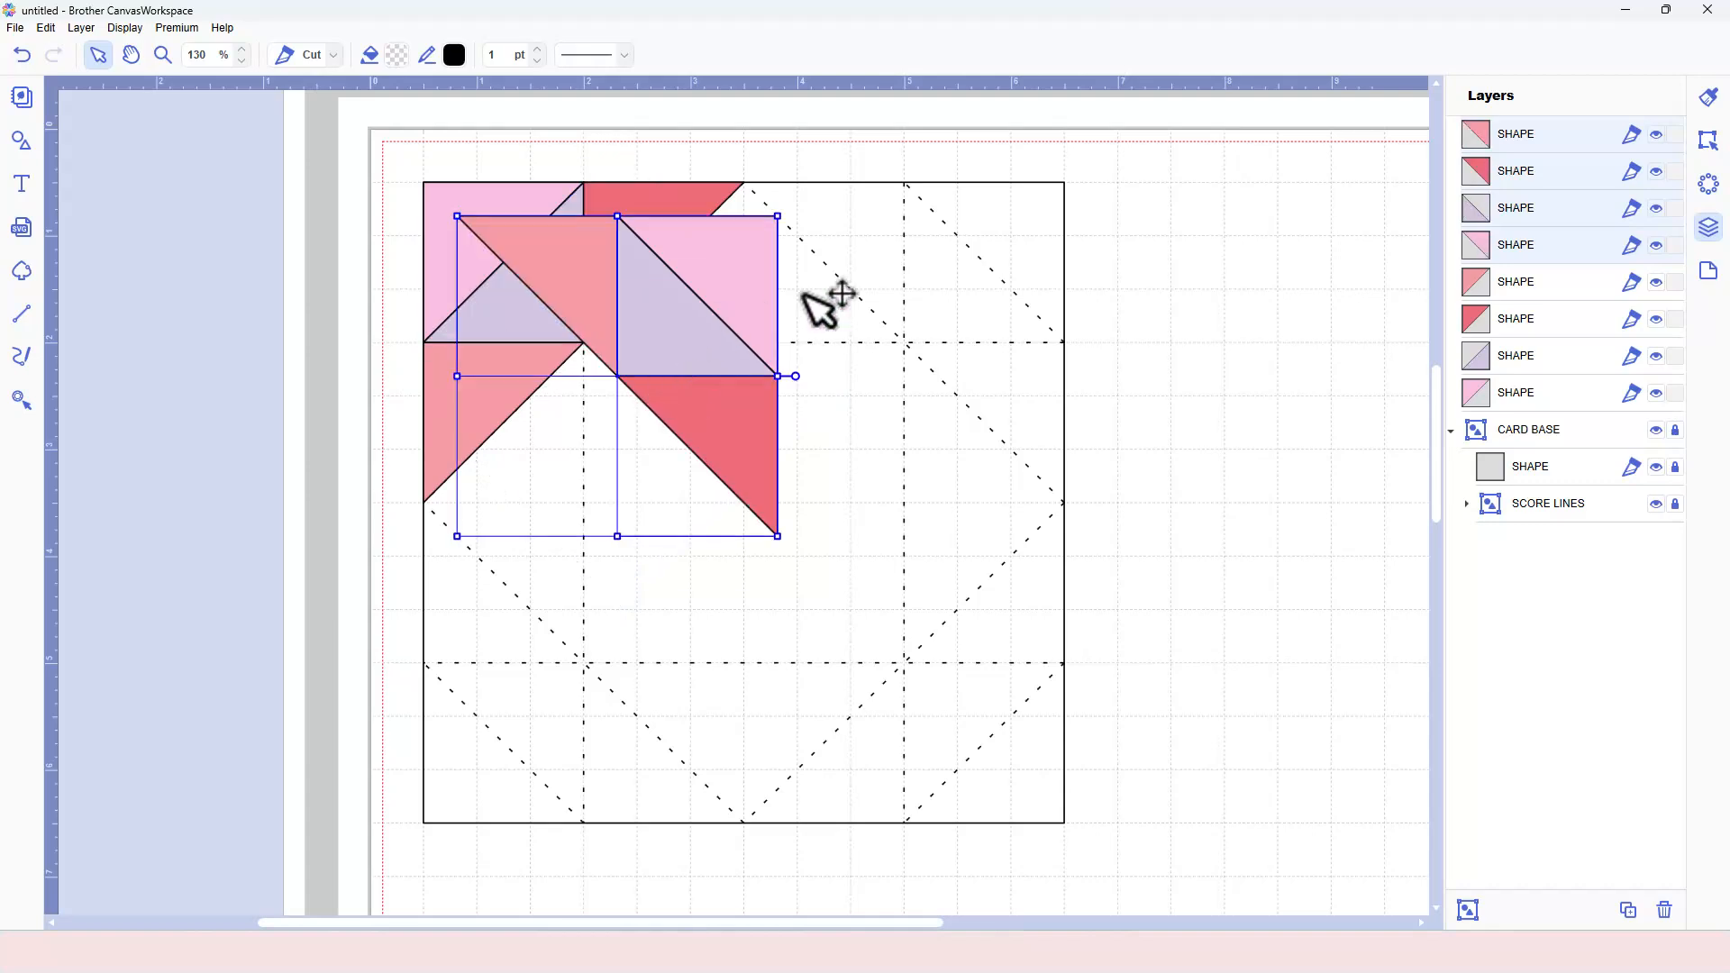
left_click_drag(651, 312, 957, 272)
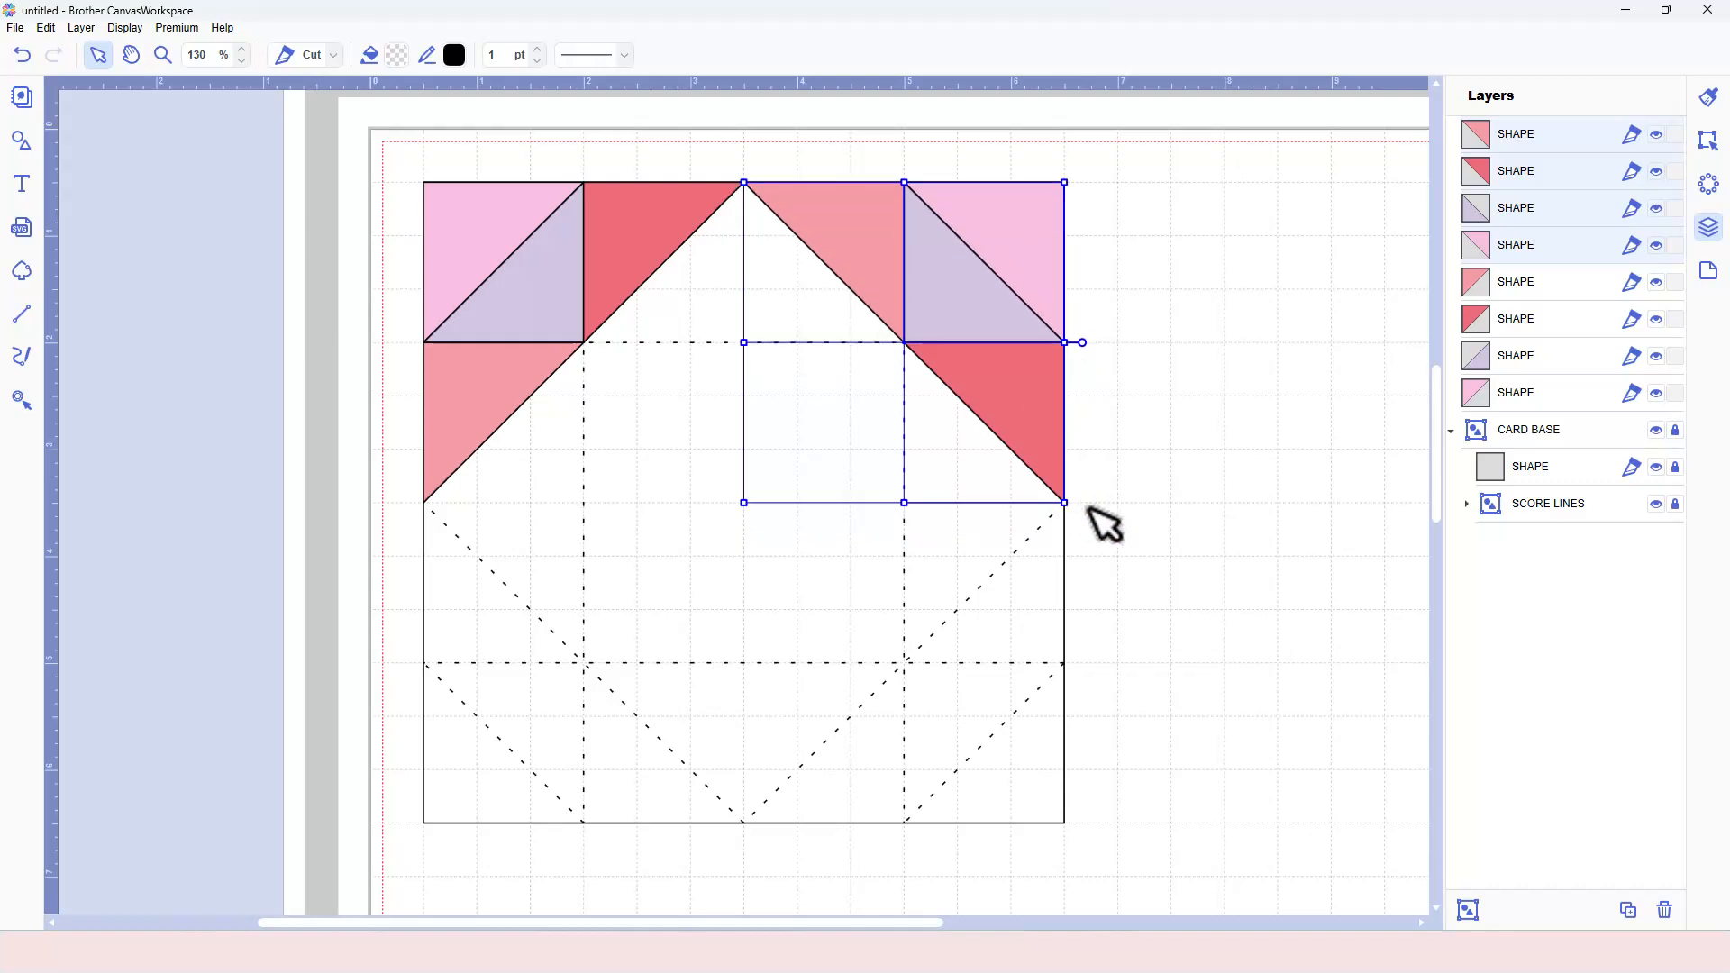
- Paste another copy of the four triangles, rotate it 180° and fit it into the card's lower-right corner
key("ctrl+c")
key("ctrl+v")
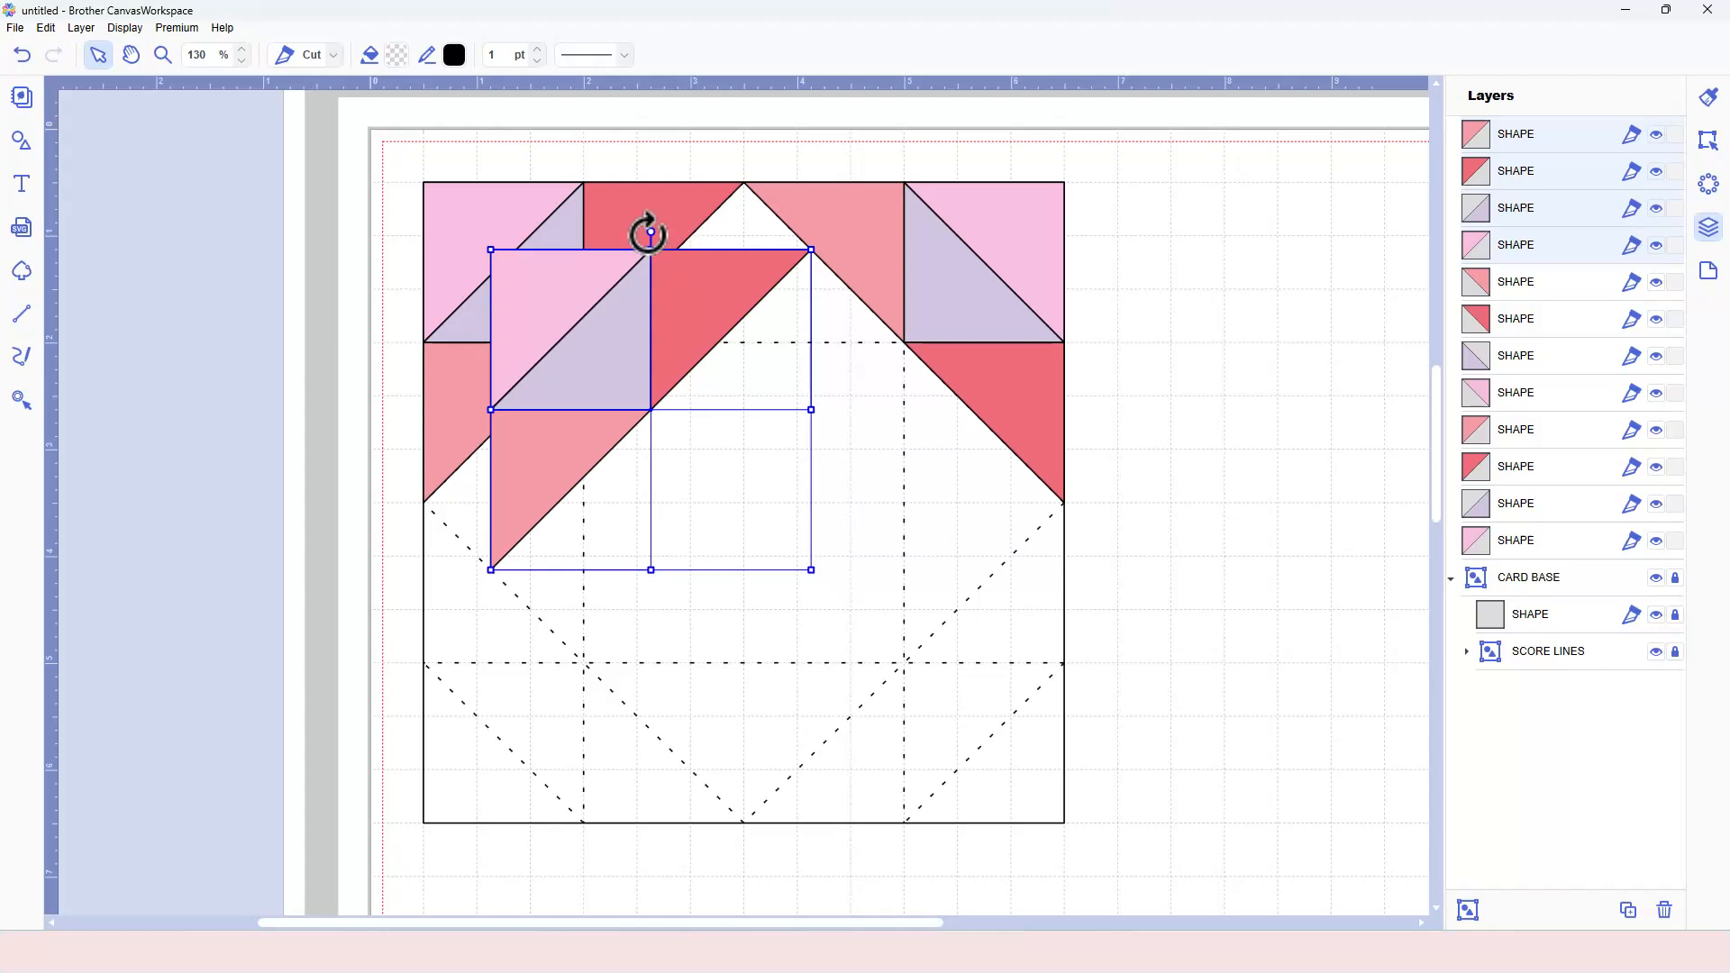
left_click_drag(652, 233, 946, 732)
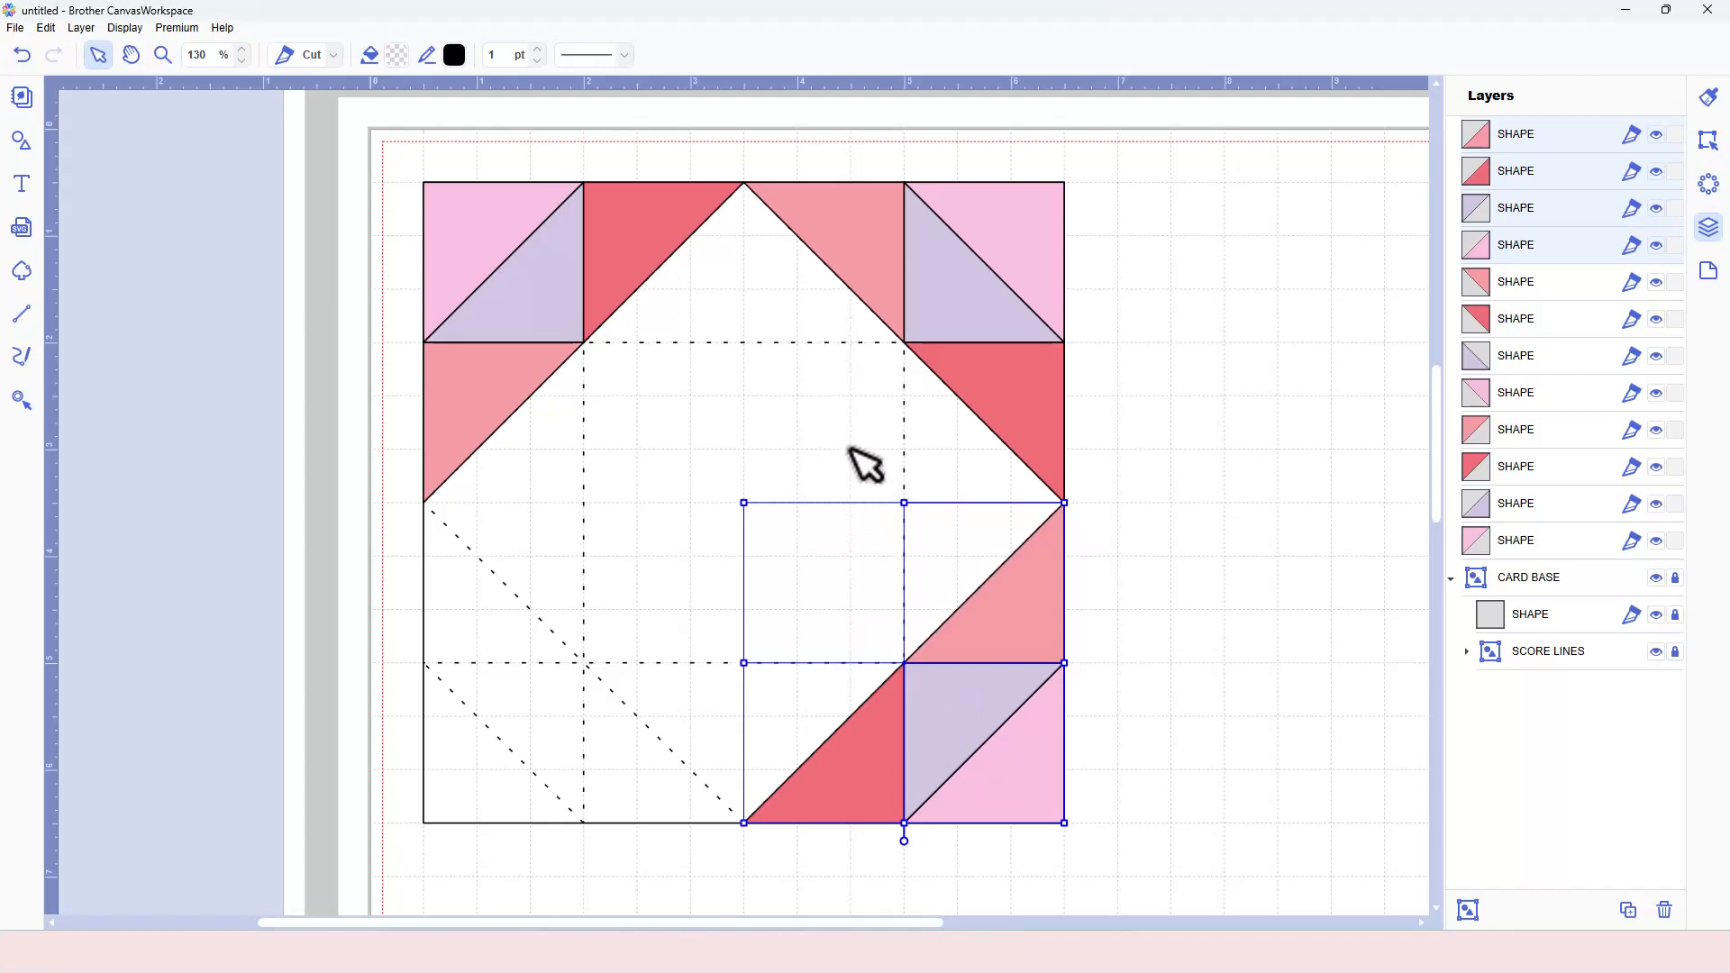
- Paste one more copy of the four triangles, rotated 90° counterclockwise, into the card's lower-left corner and deselect it
key("ctrl+v")
left_click_drag(685, 264, 527, 686)
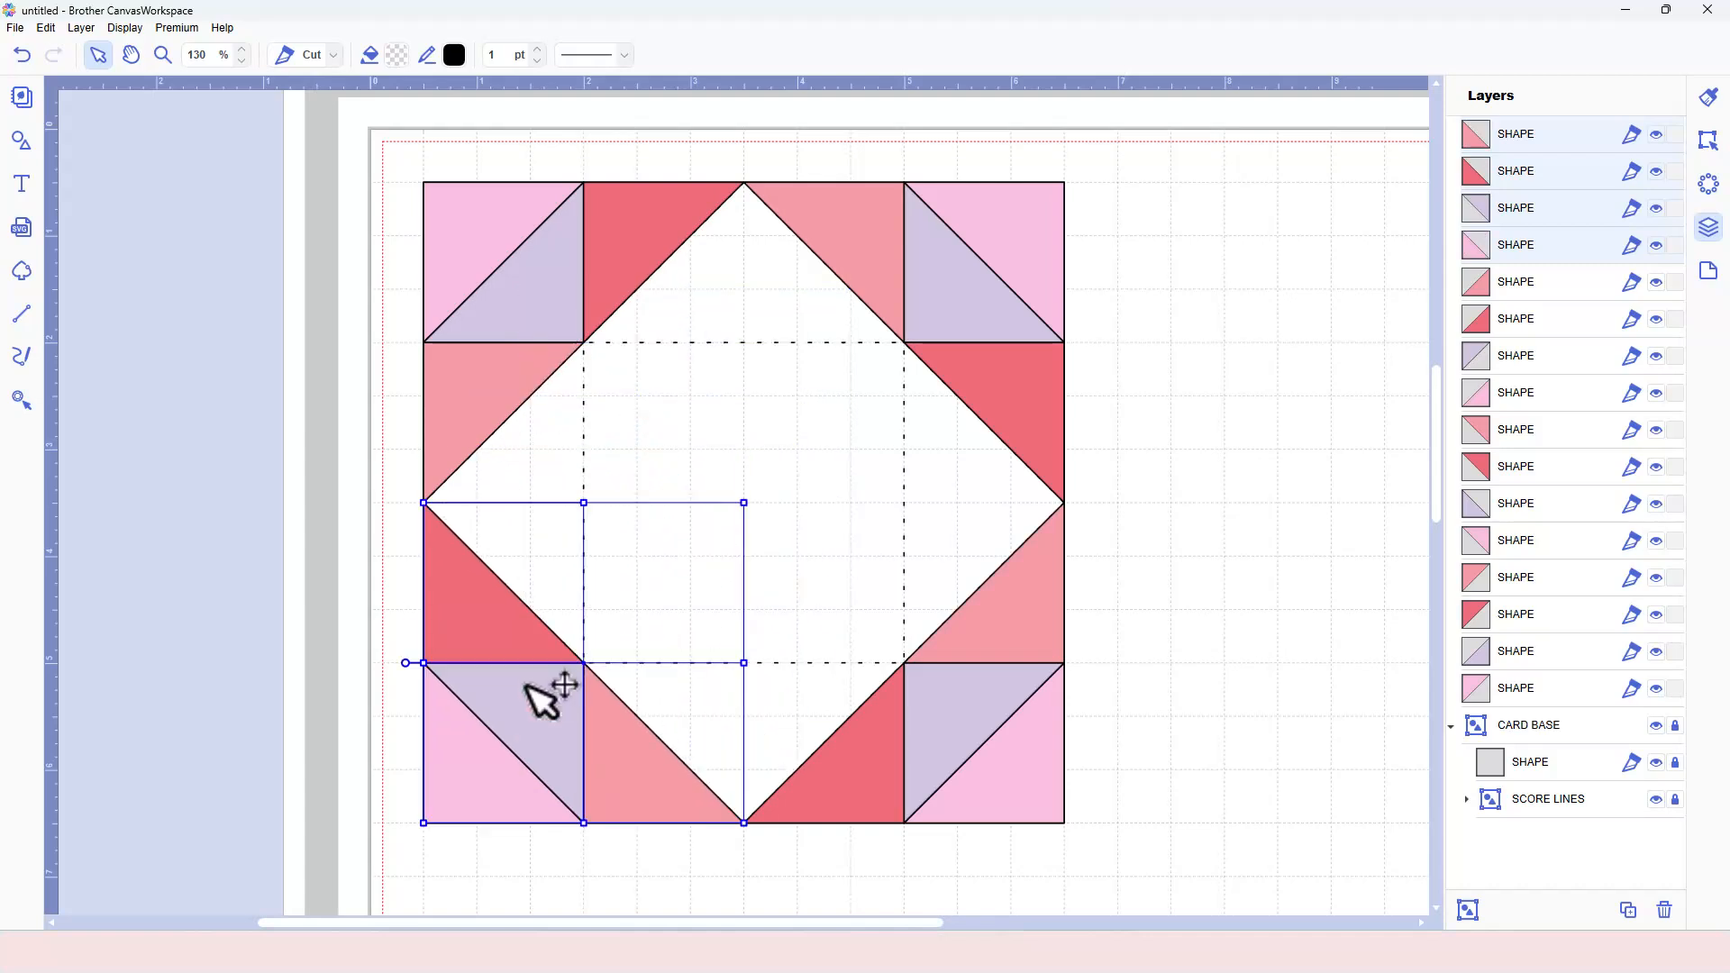
left_click(1263, 472)
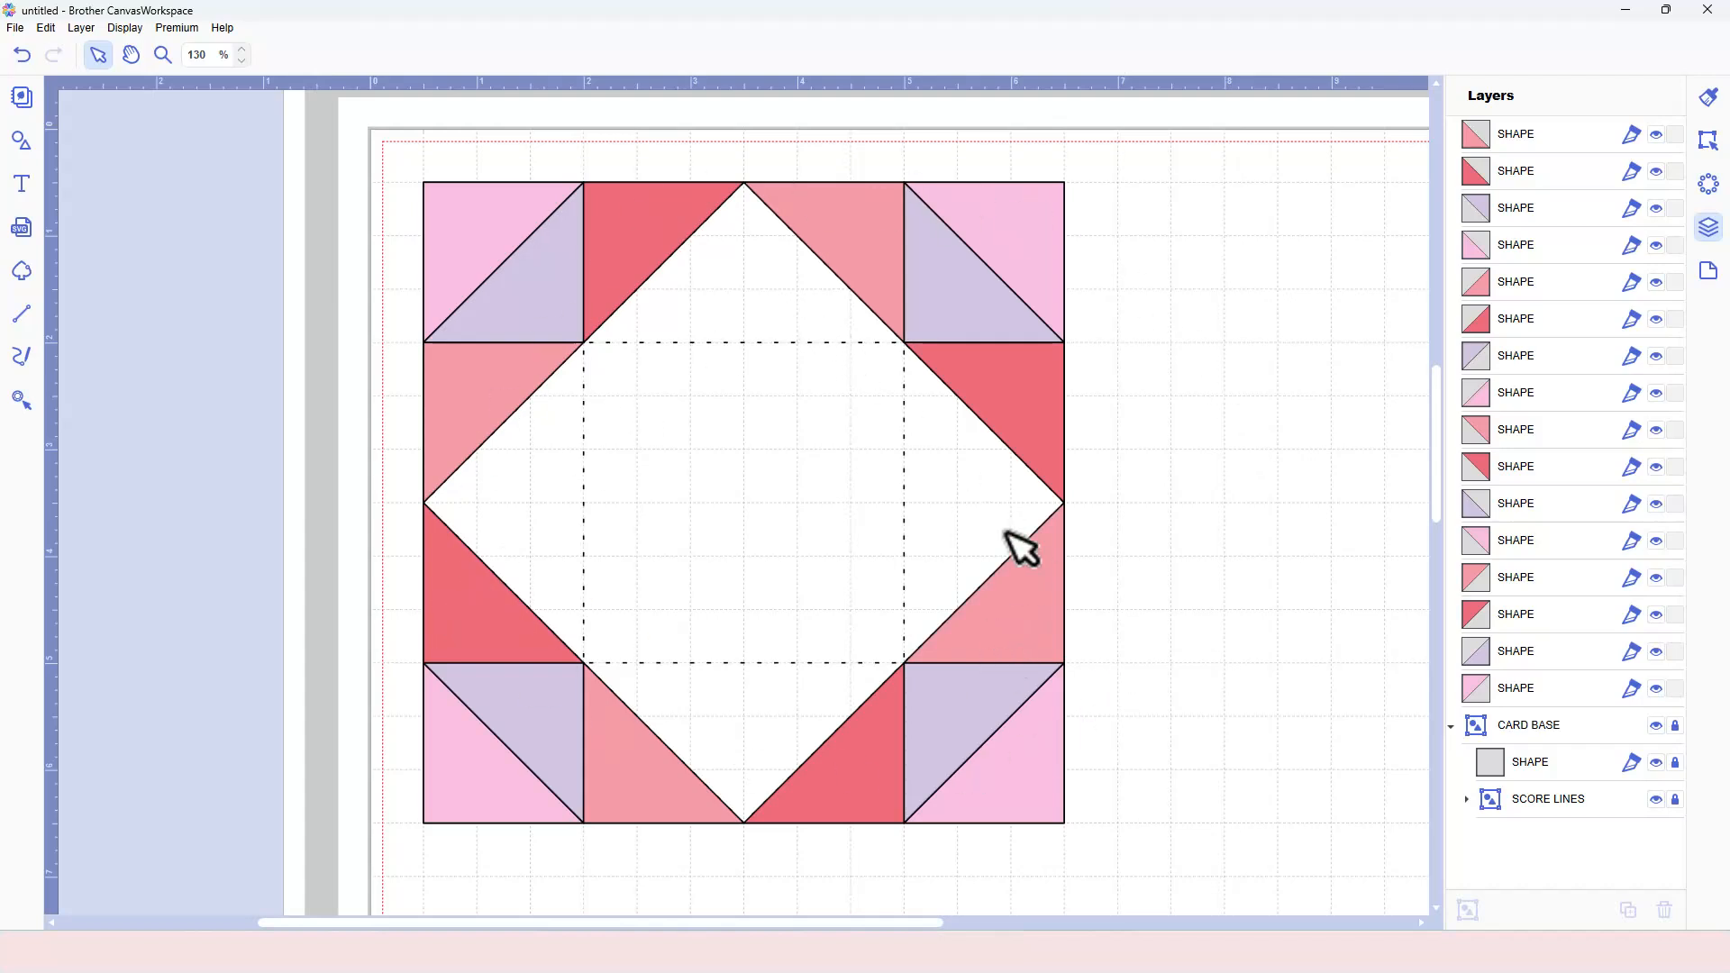
- Trace the triangle above the dashed centre square, with a 3-inch base and its tip at the top edge's midpoint
left_click_drag(585, 343, 904, 343)
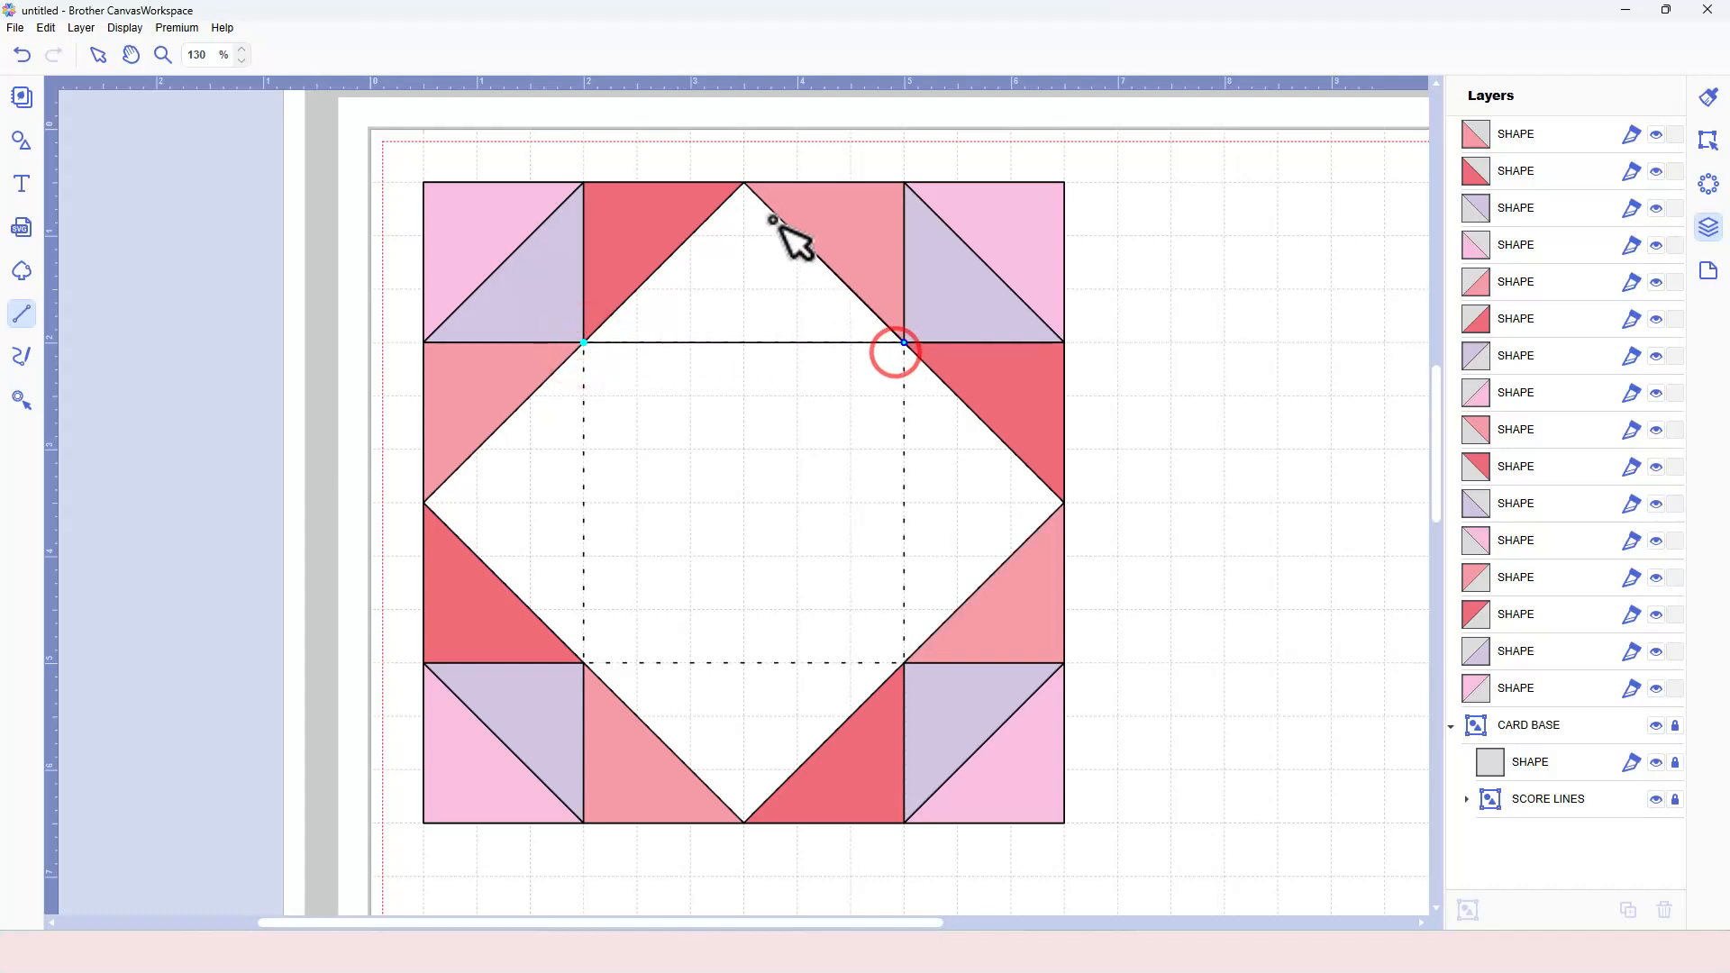
left_click(745, 184)
left_click(587, 340)
left_click(592, 337)
left_click(706, 294)
- Fill the triangle above the centre square with green #338C2B
left_click(389, 54)
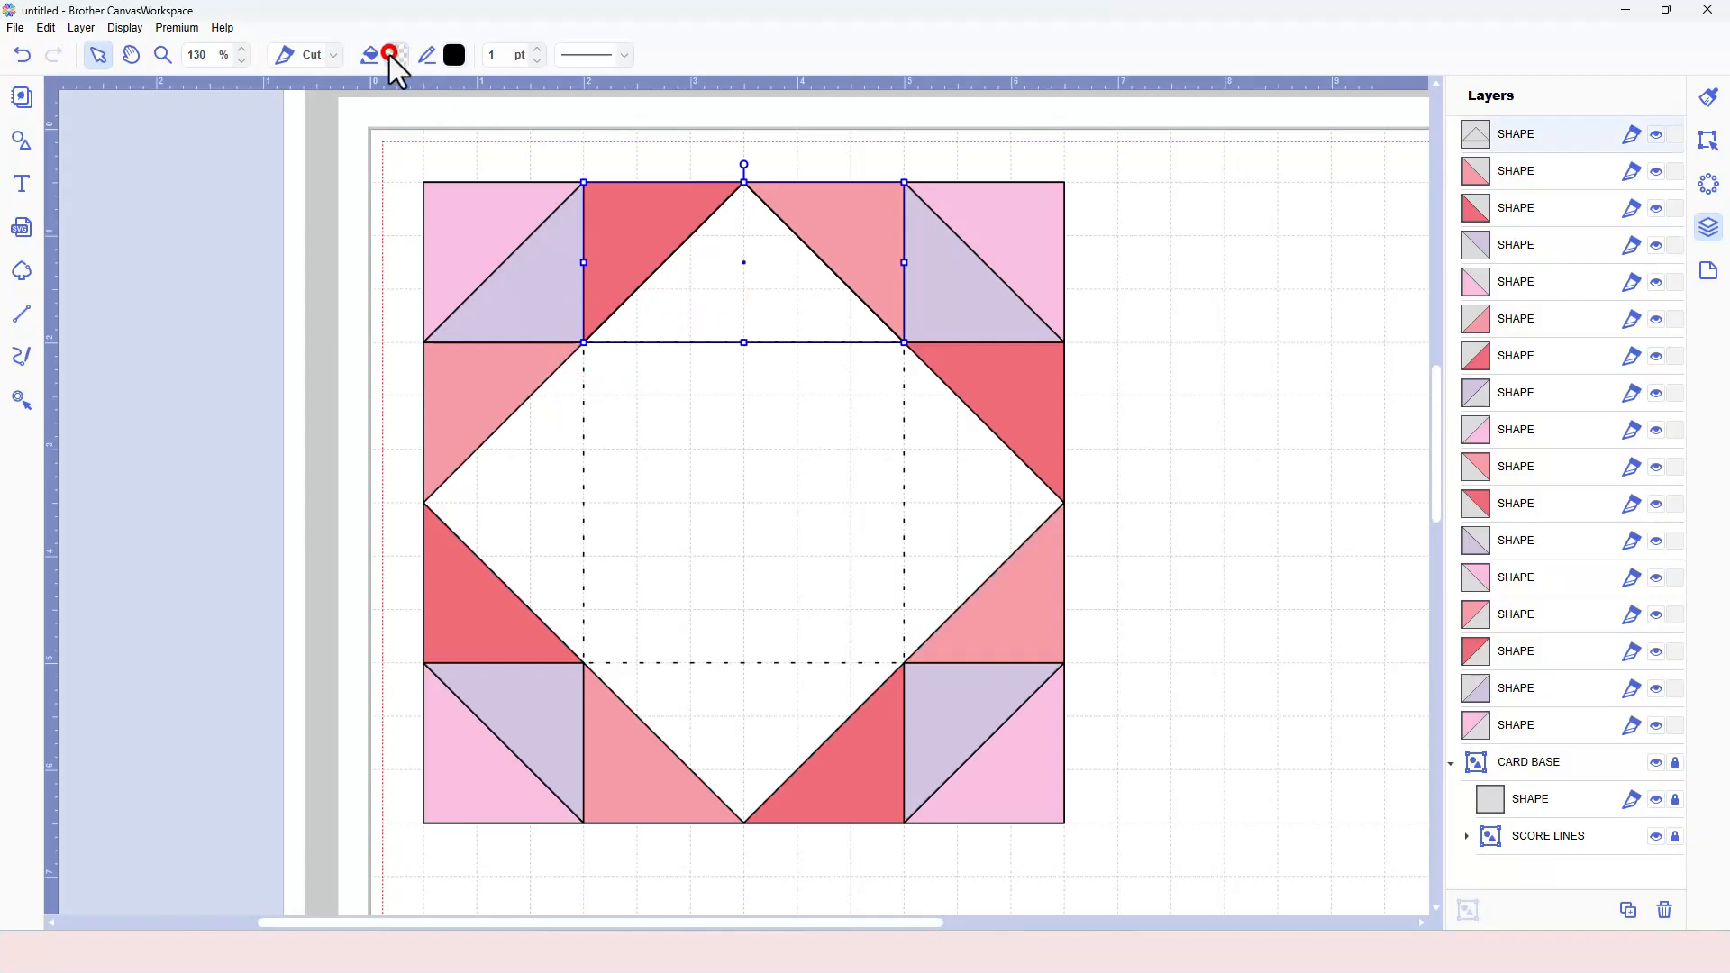
left_click(795, 475)
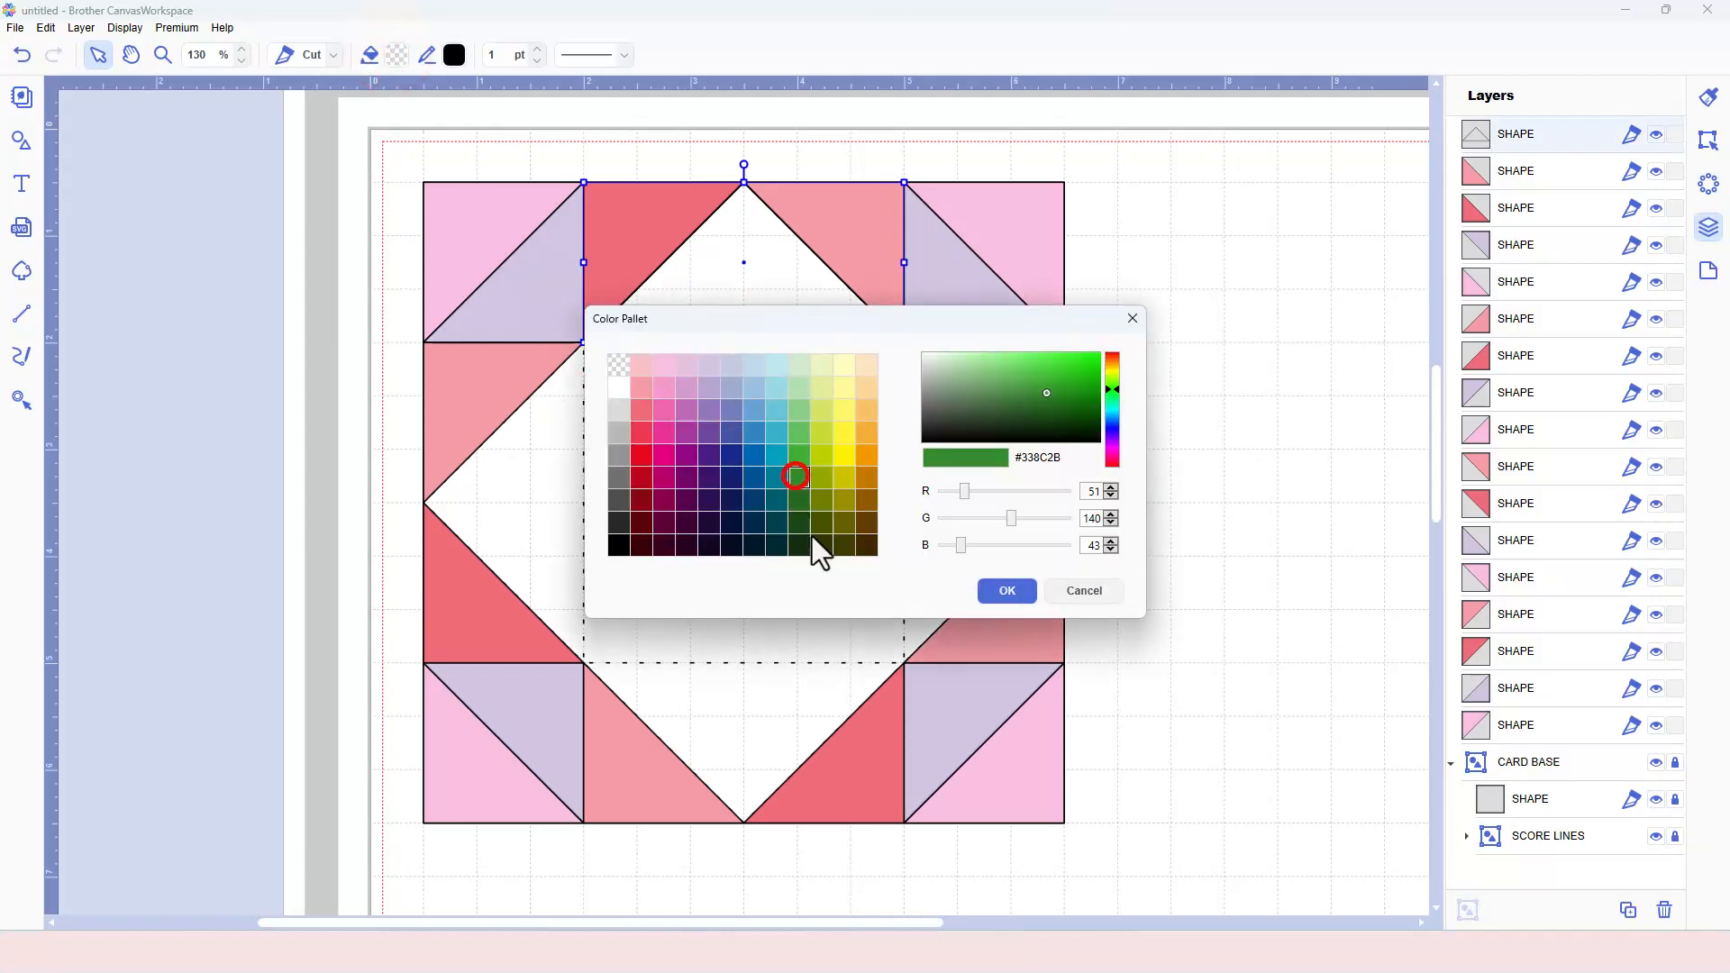
left_click(1007, 590)
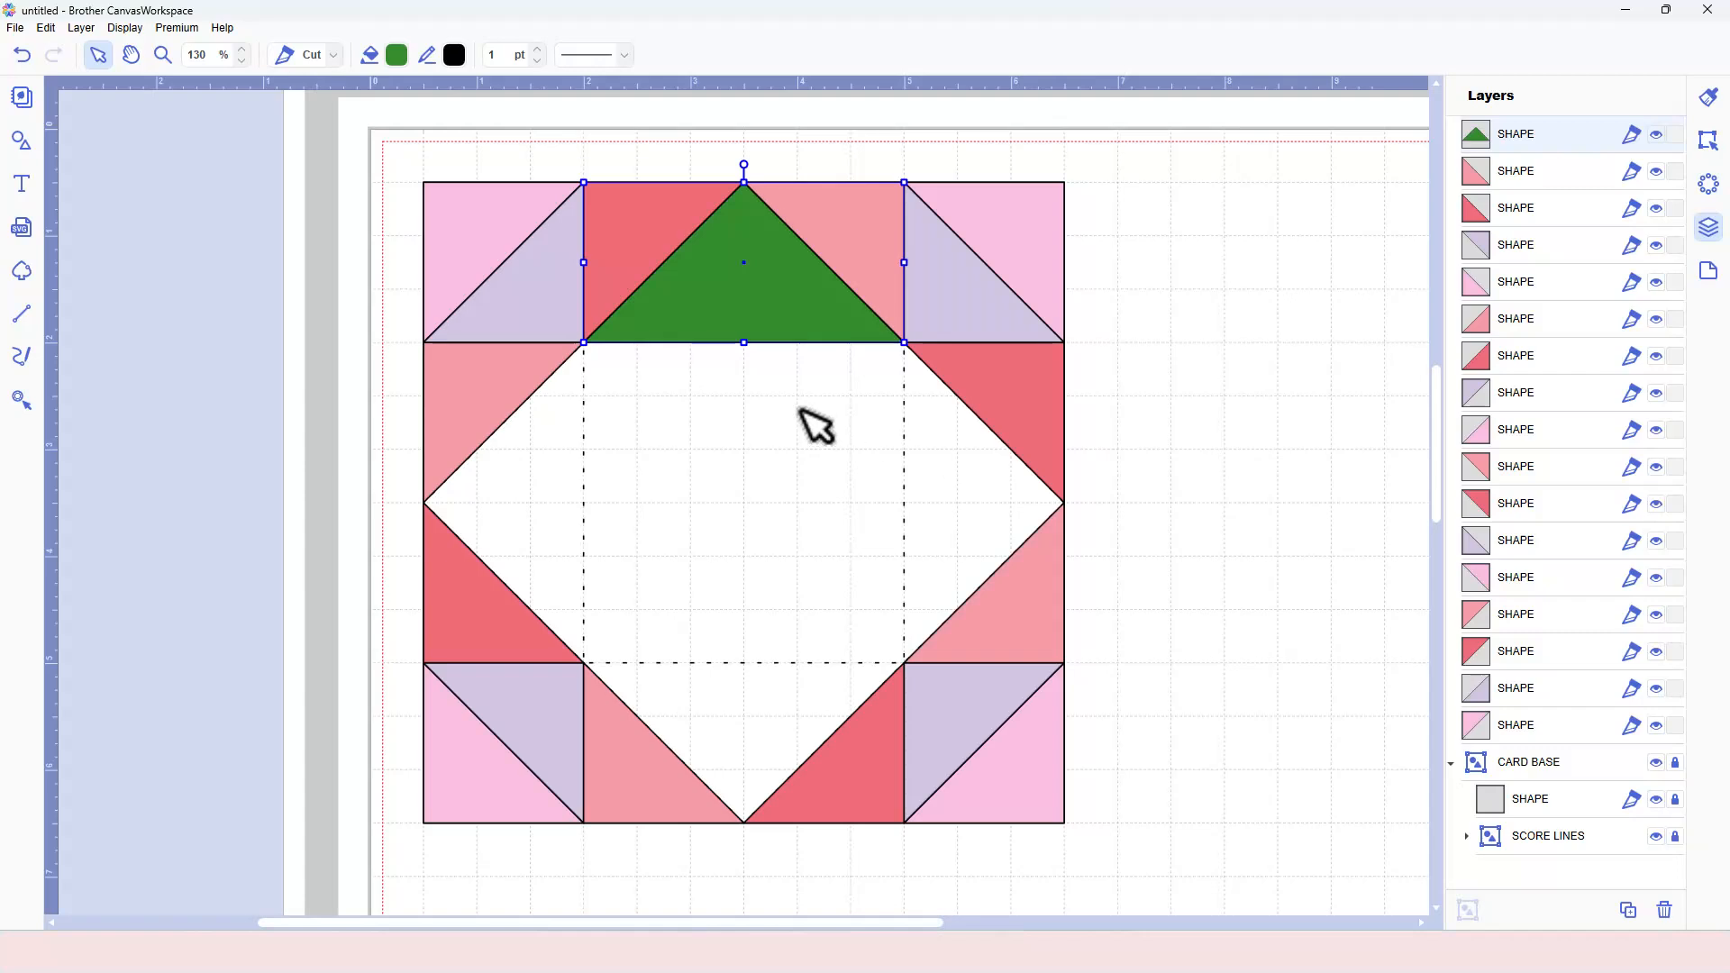
- Duplicate the green triangle twice, fitting one copy rotated 90° clockwise right of the centre square and one rotated 180° below it
key("ctrl+d")
left_click_drag(777, 197, 1012, 514)
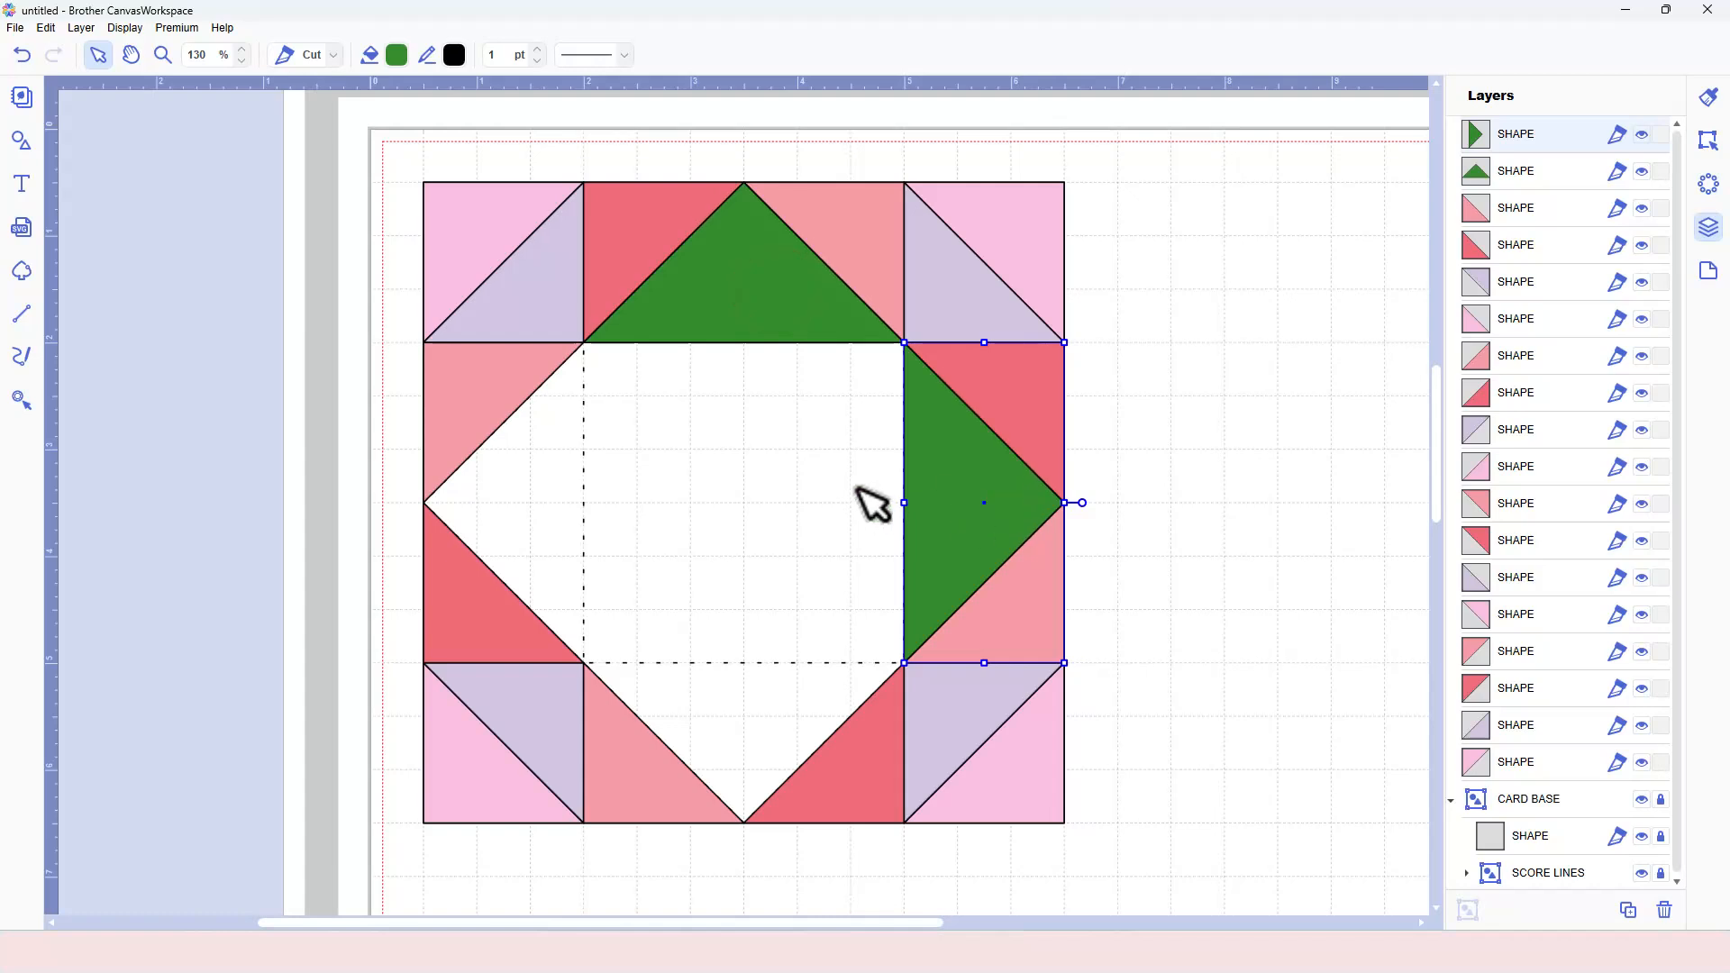
left_click(814, 328)
key("ctrl+d")
left_click_drag(812, 231, 826, 444)
left_click_drag(850, 309, 727, 750)
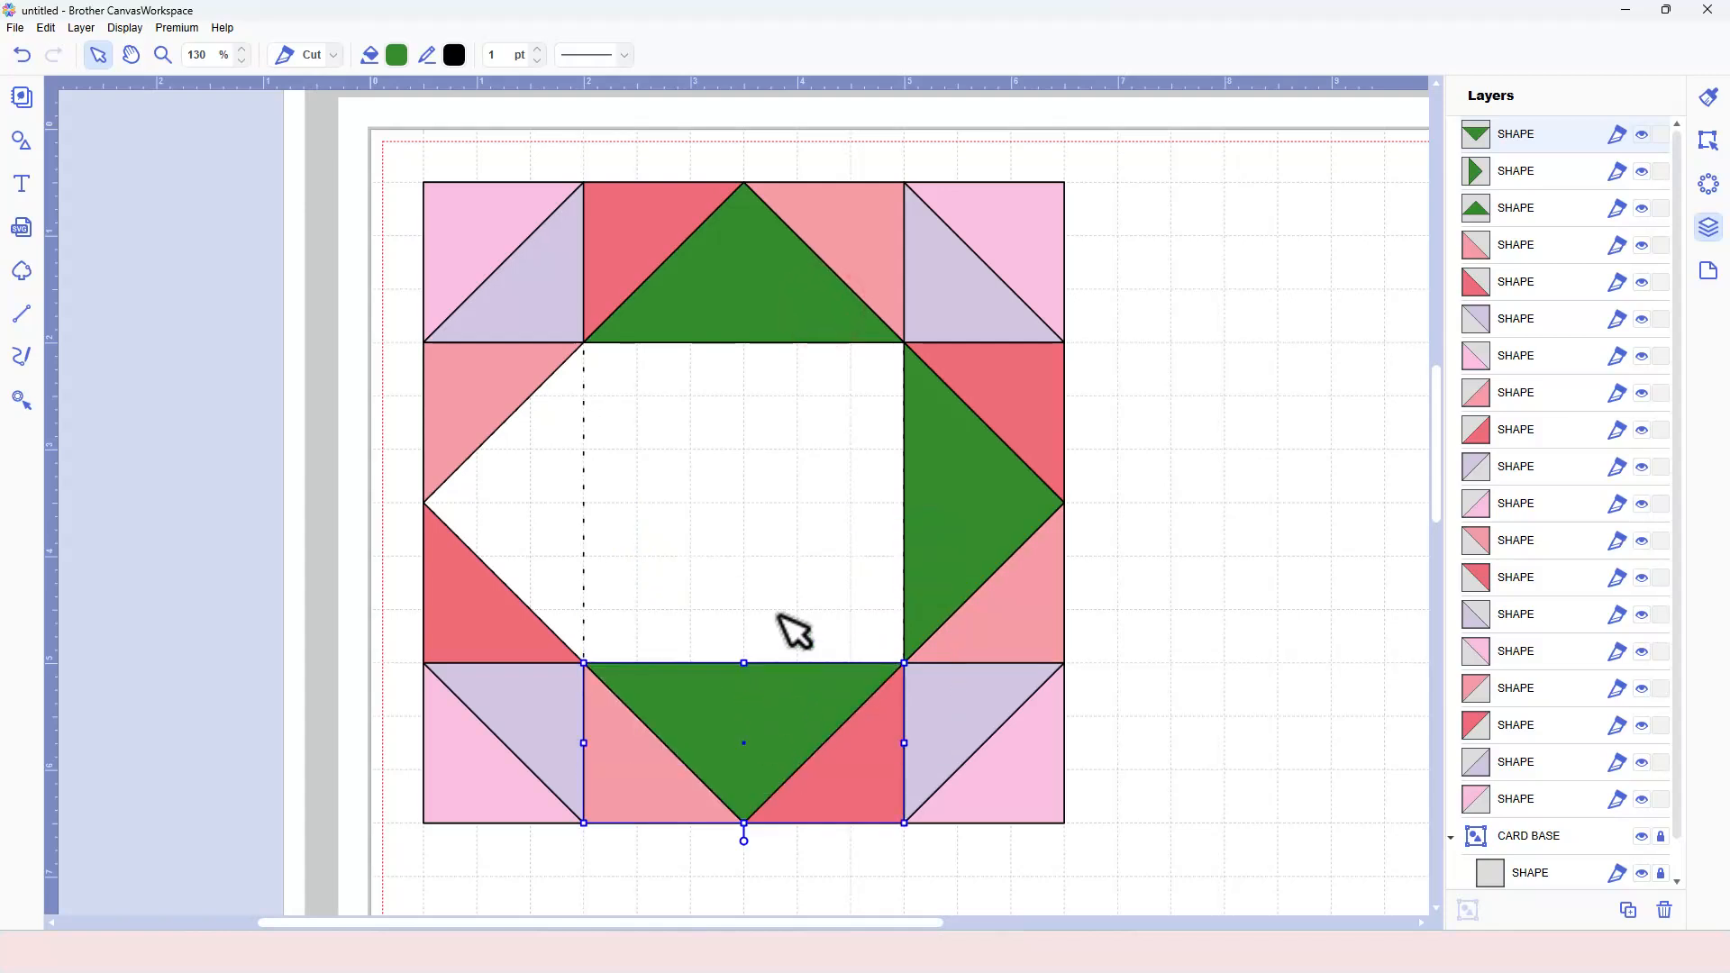
- Paste another green triangle, rotate it 90° counterclockwise, fit it left of the centre square and deselect it
key("ctrl+v")
left_click_drag(843, 268, 695, 410)
left_click_drag(844, 382, 508, 520)
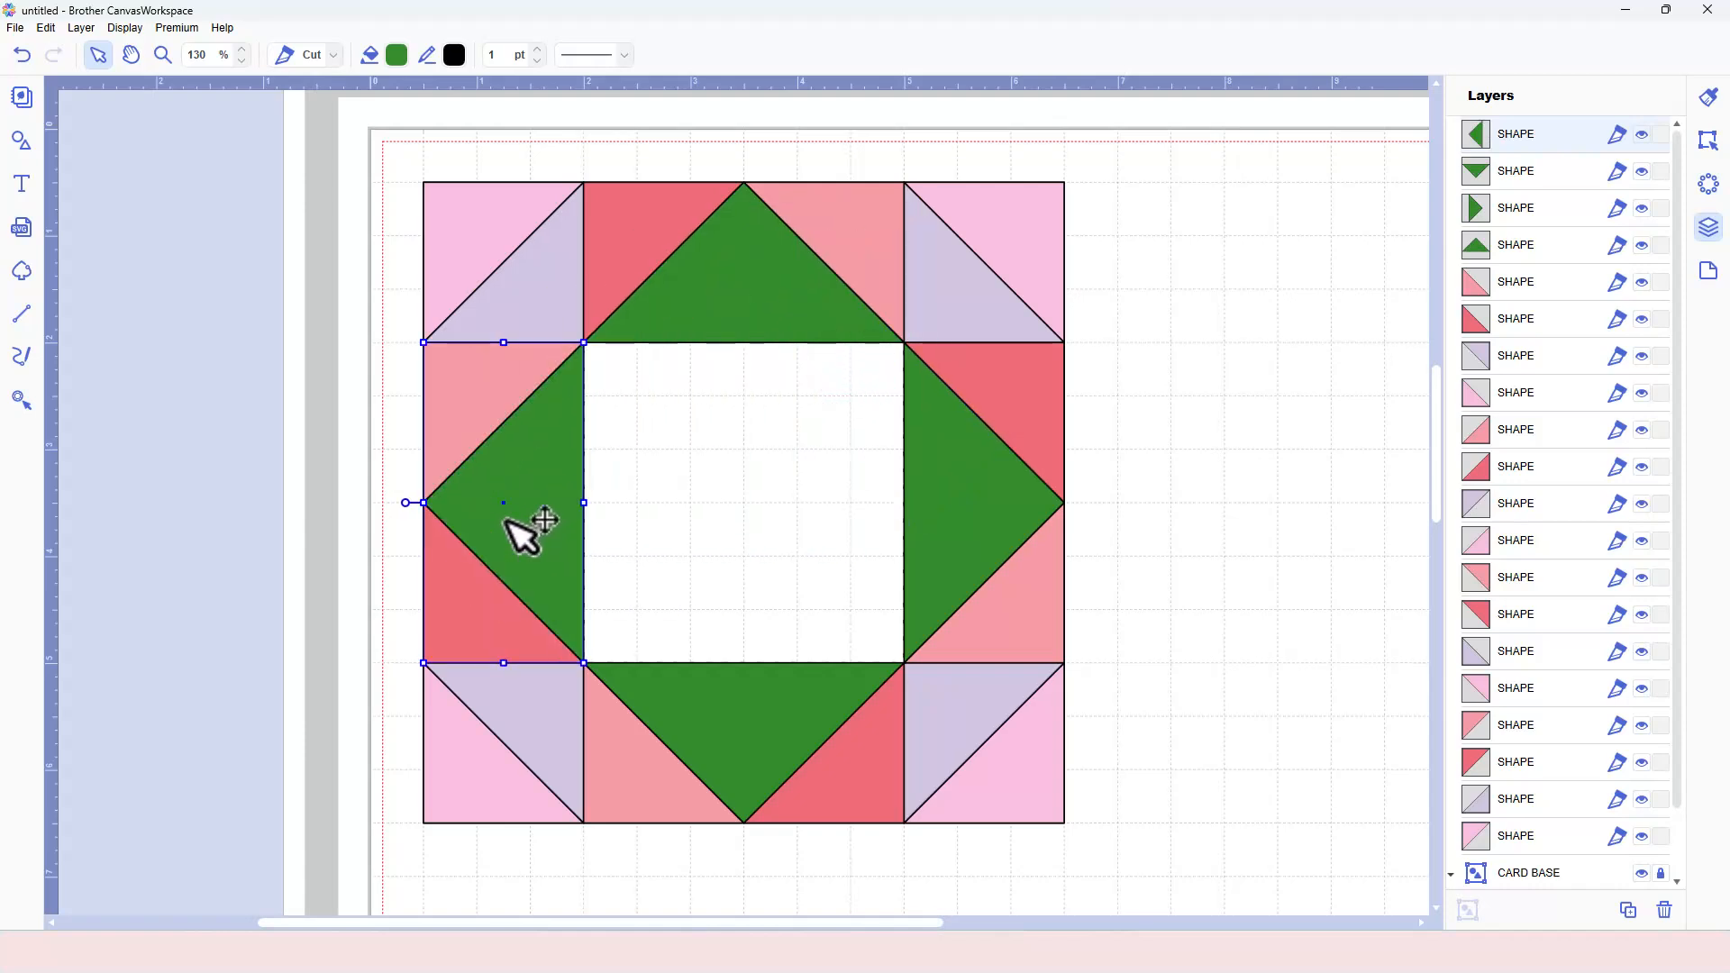
left_click(792, 484)
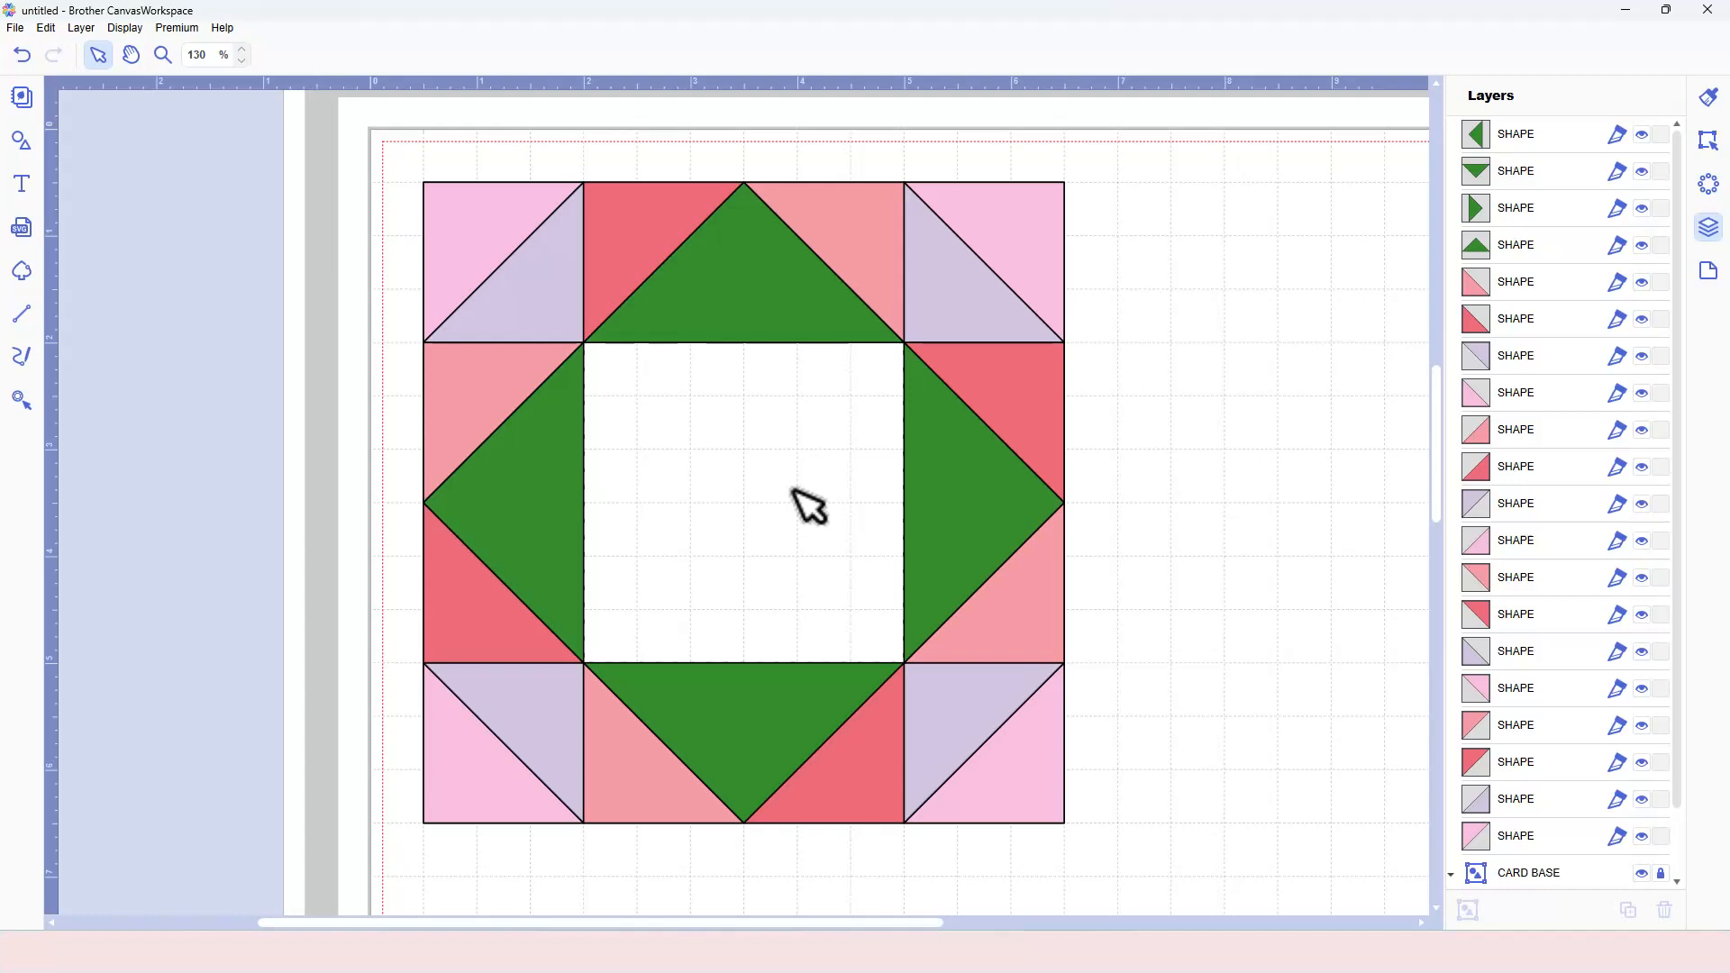
- Trace the 3-inch centre square between the four green triangles as a closed shape
key("p")
left_click(585, 343)
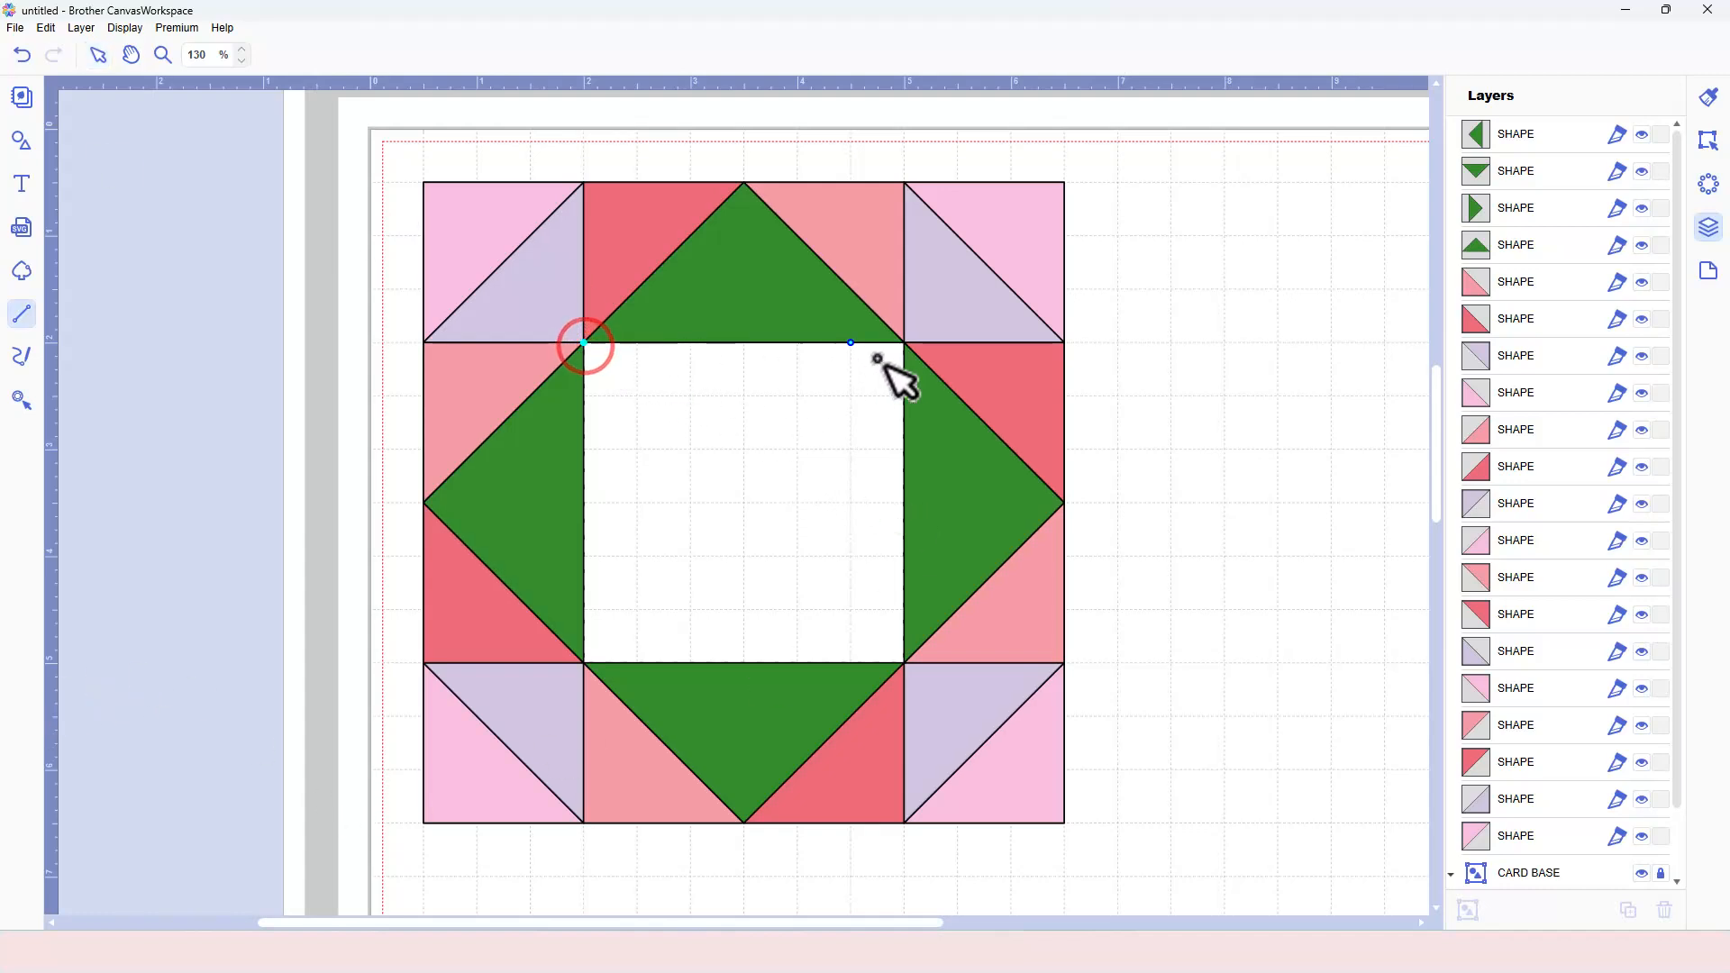
left_click(904, 344)
left_click(904, 663)
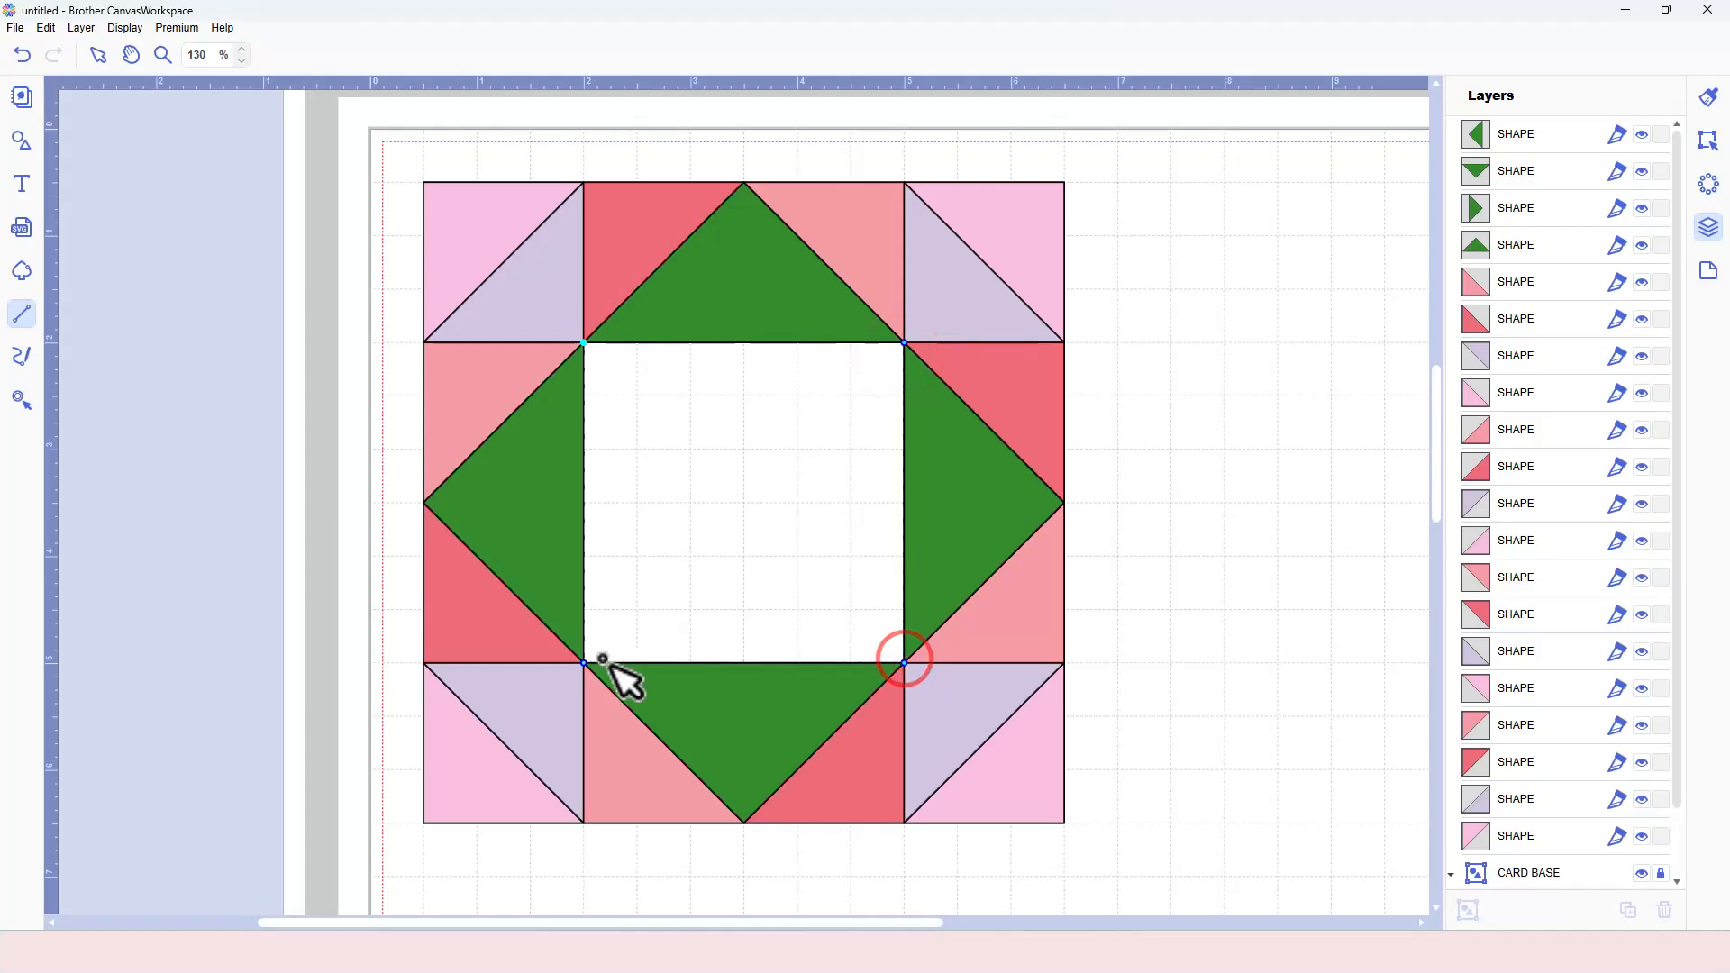
left_click(585, 663)
left_click(598, 348)
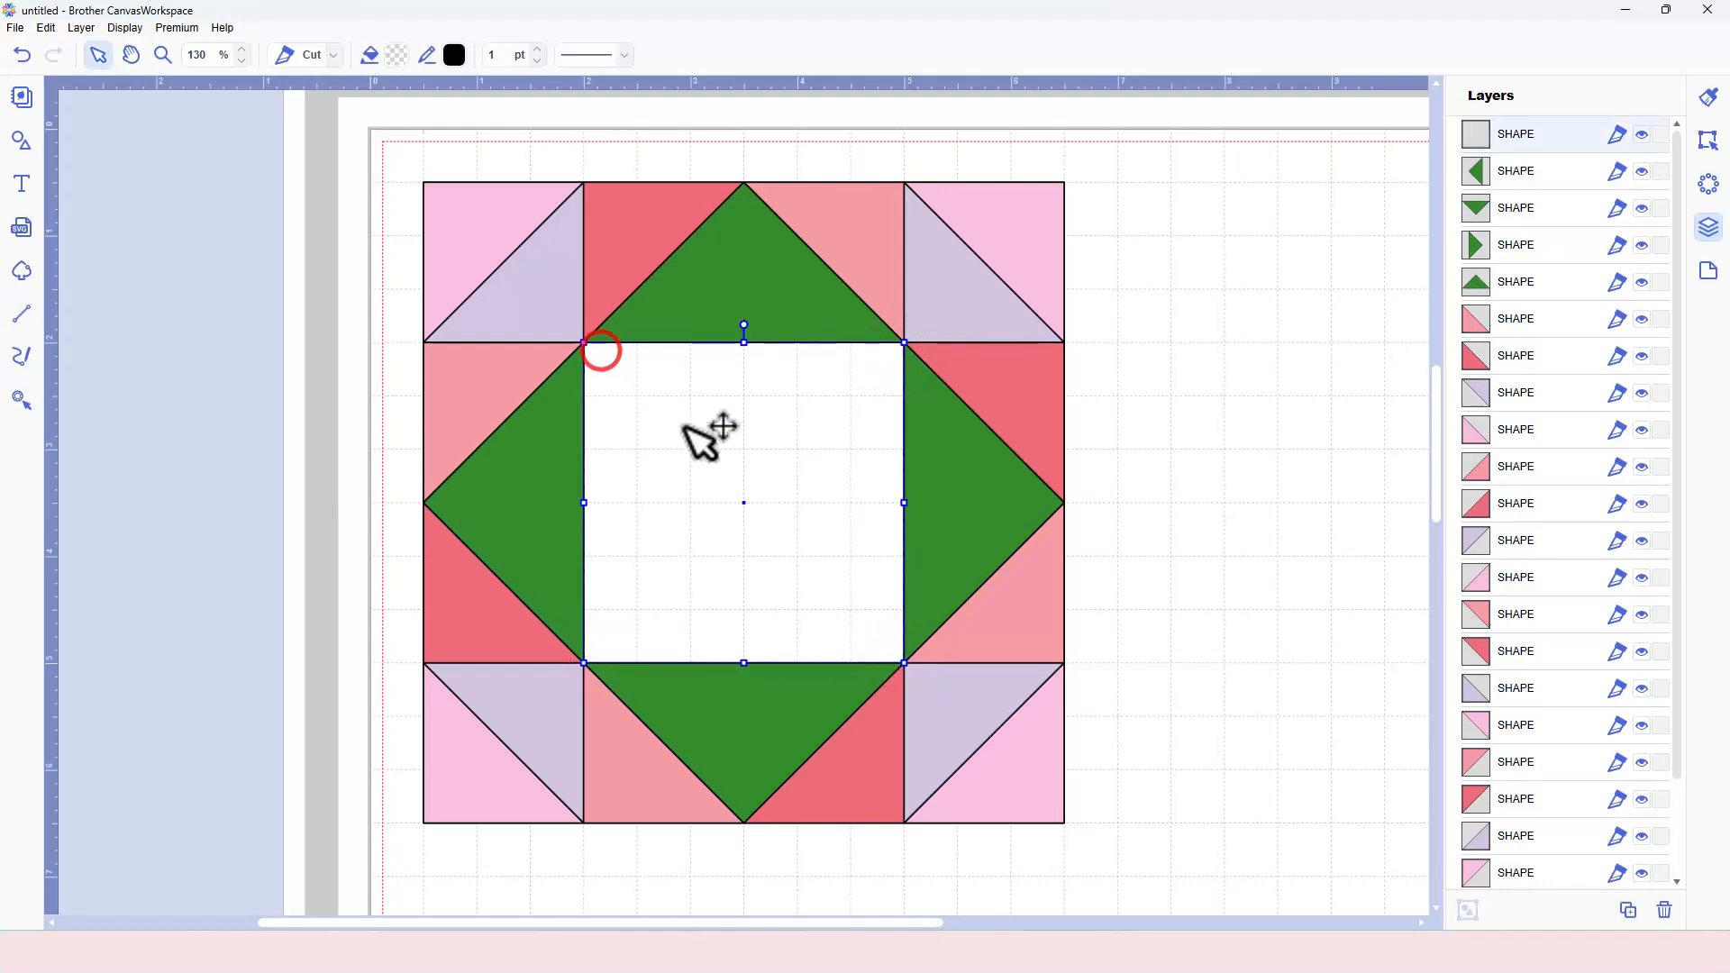
- Fill the centre square with a light periwinkle blue
left_click(397, 53)
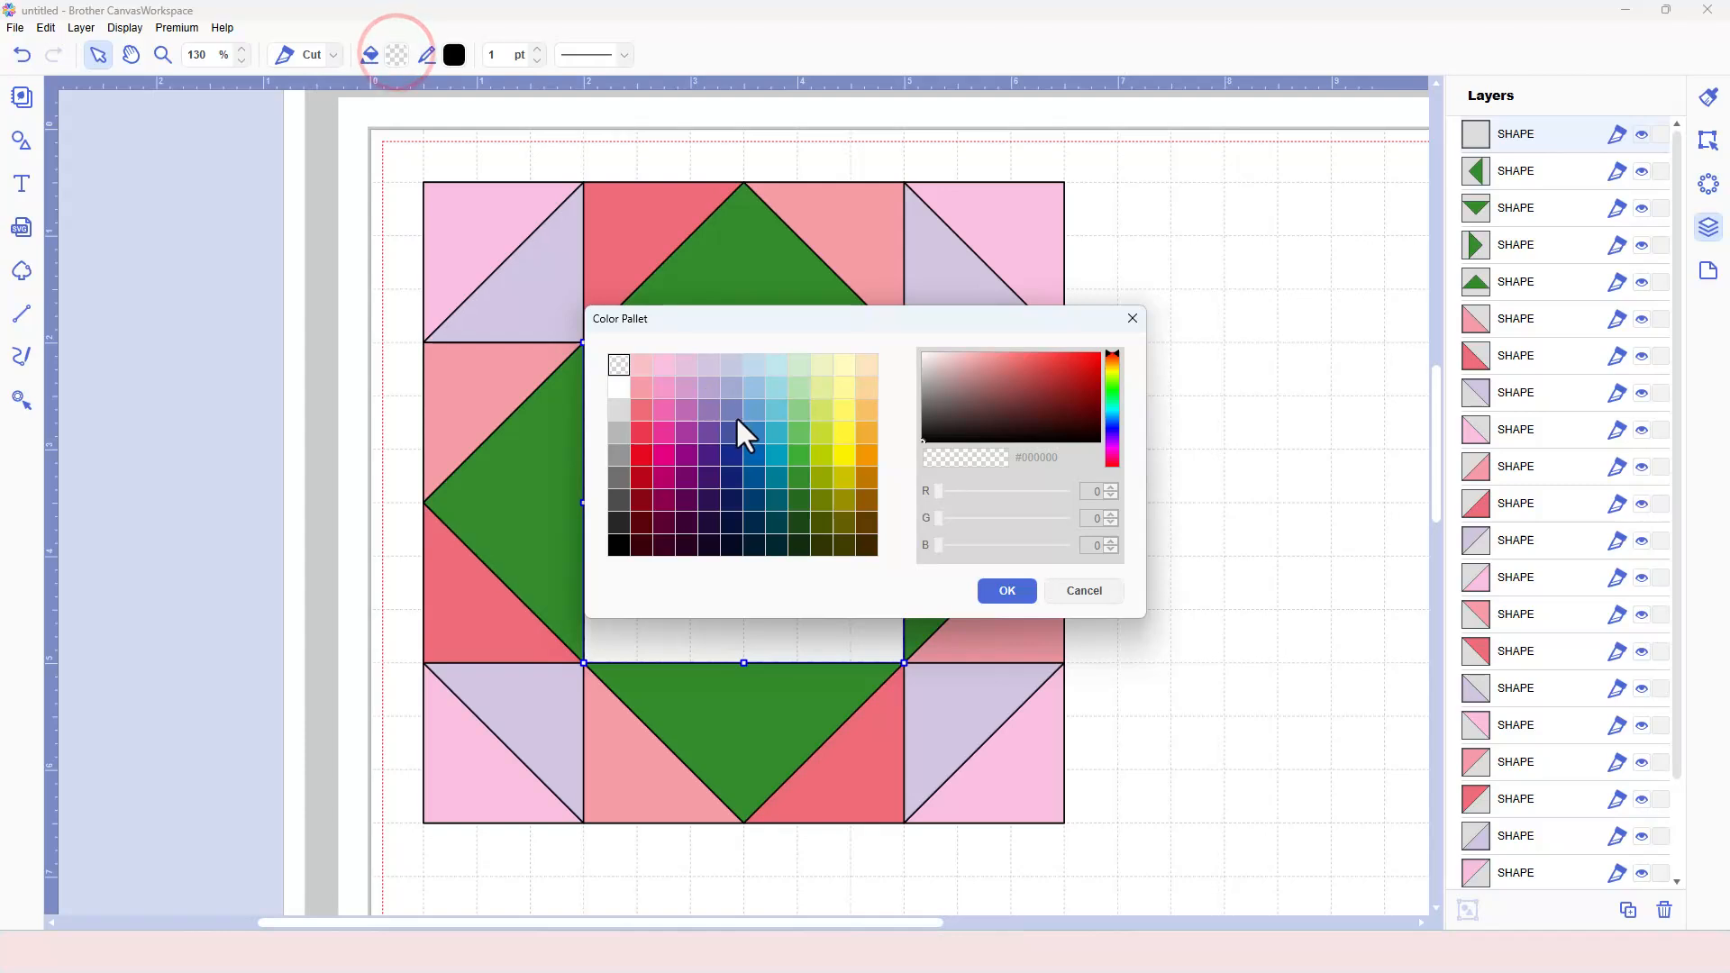
left_click(728, 388)
left_click(1003, 590)
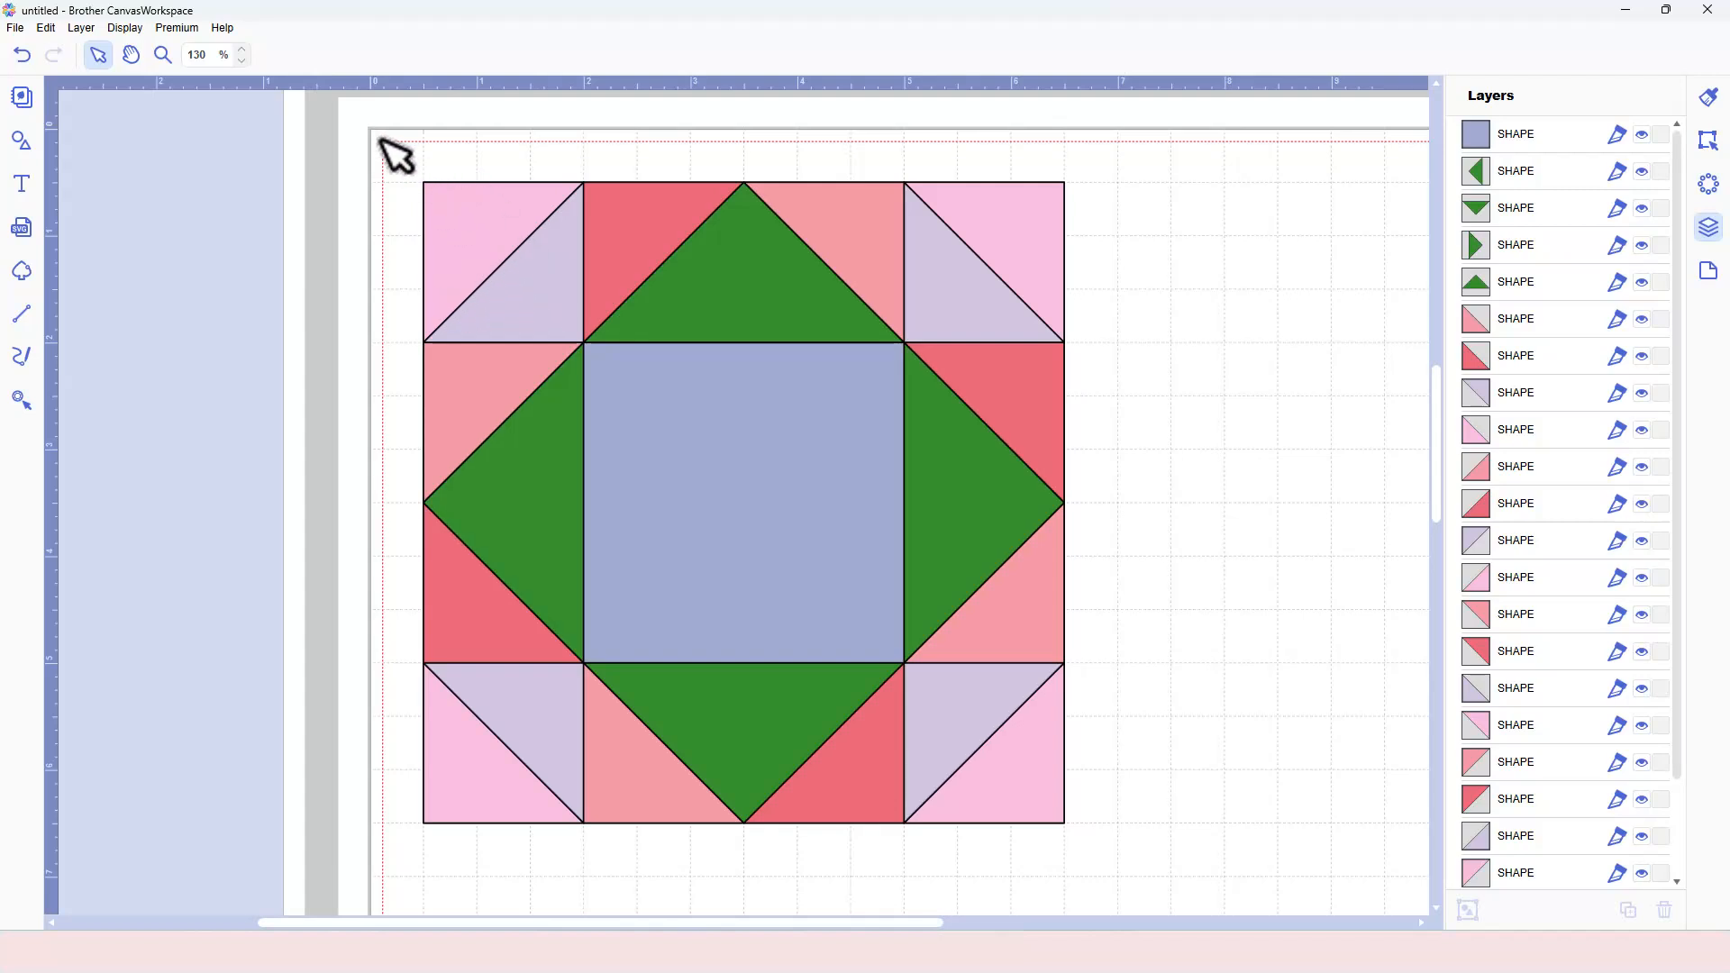
- Try offsetting all panel shapes inward by 0.15 inch with bevel corners and the original lines deleted, and undo it
left_click_drag(382, 141, 1174, 879)
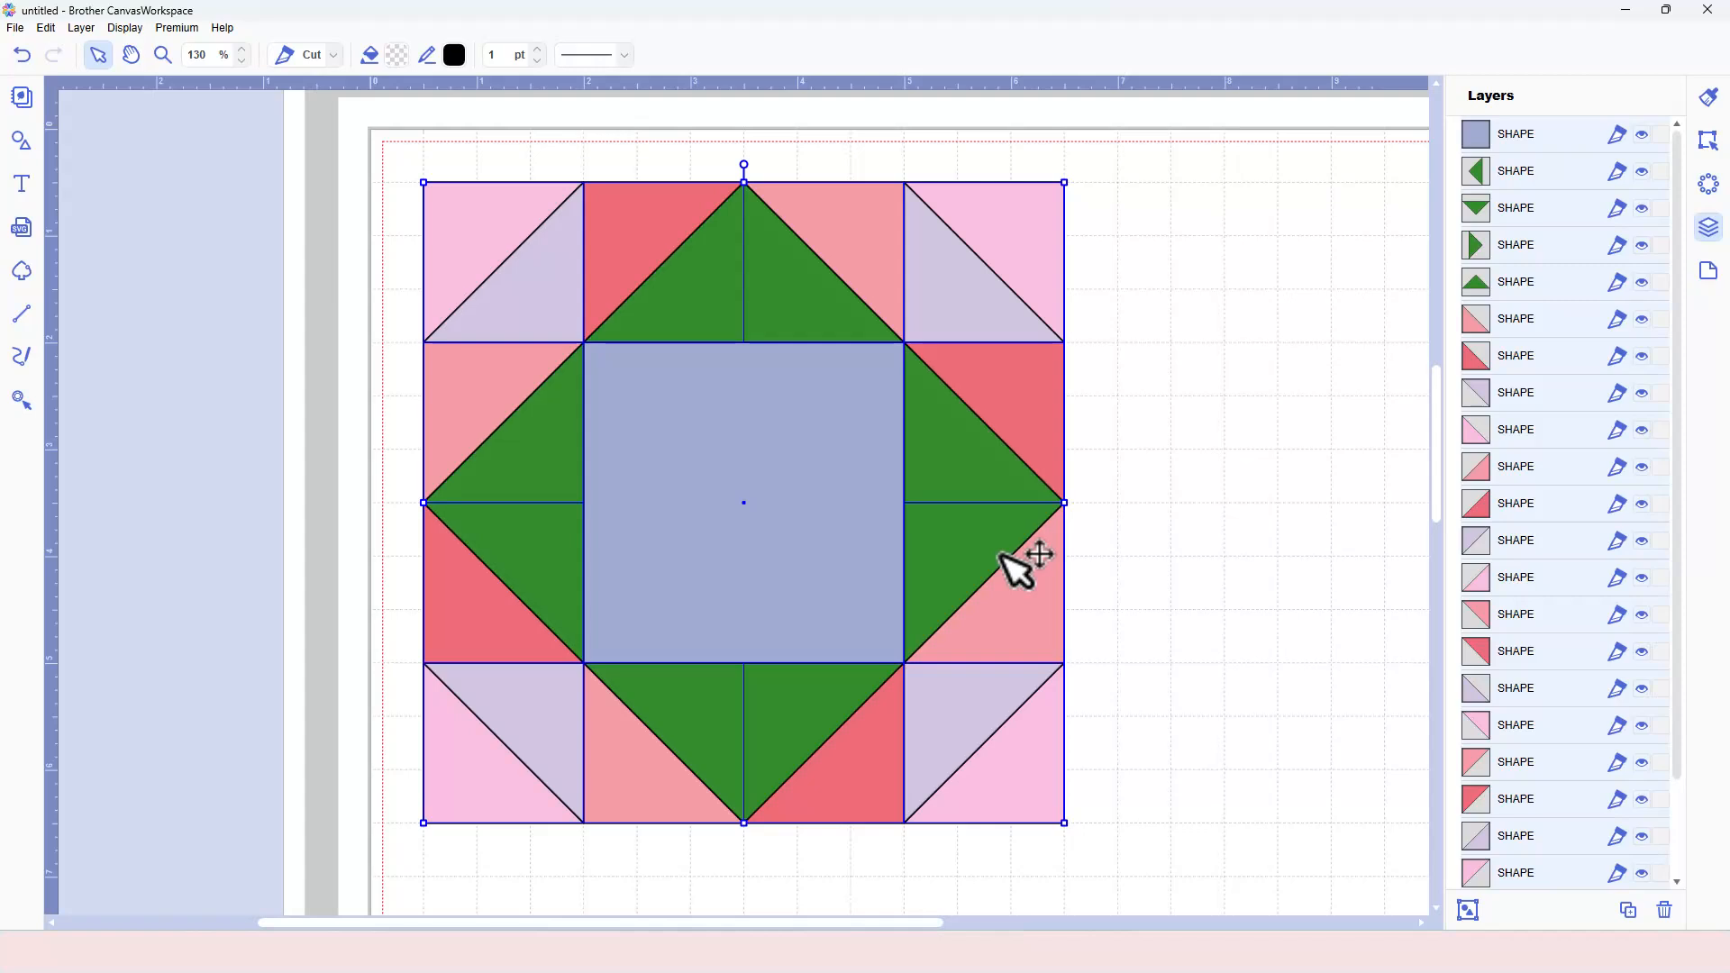
left_click(1709, 143)
left_click_drag(1680, 154, 1692, 352)
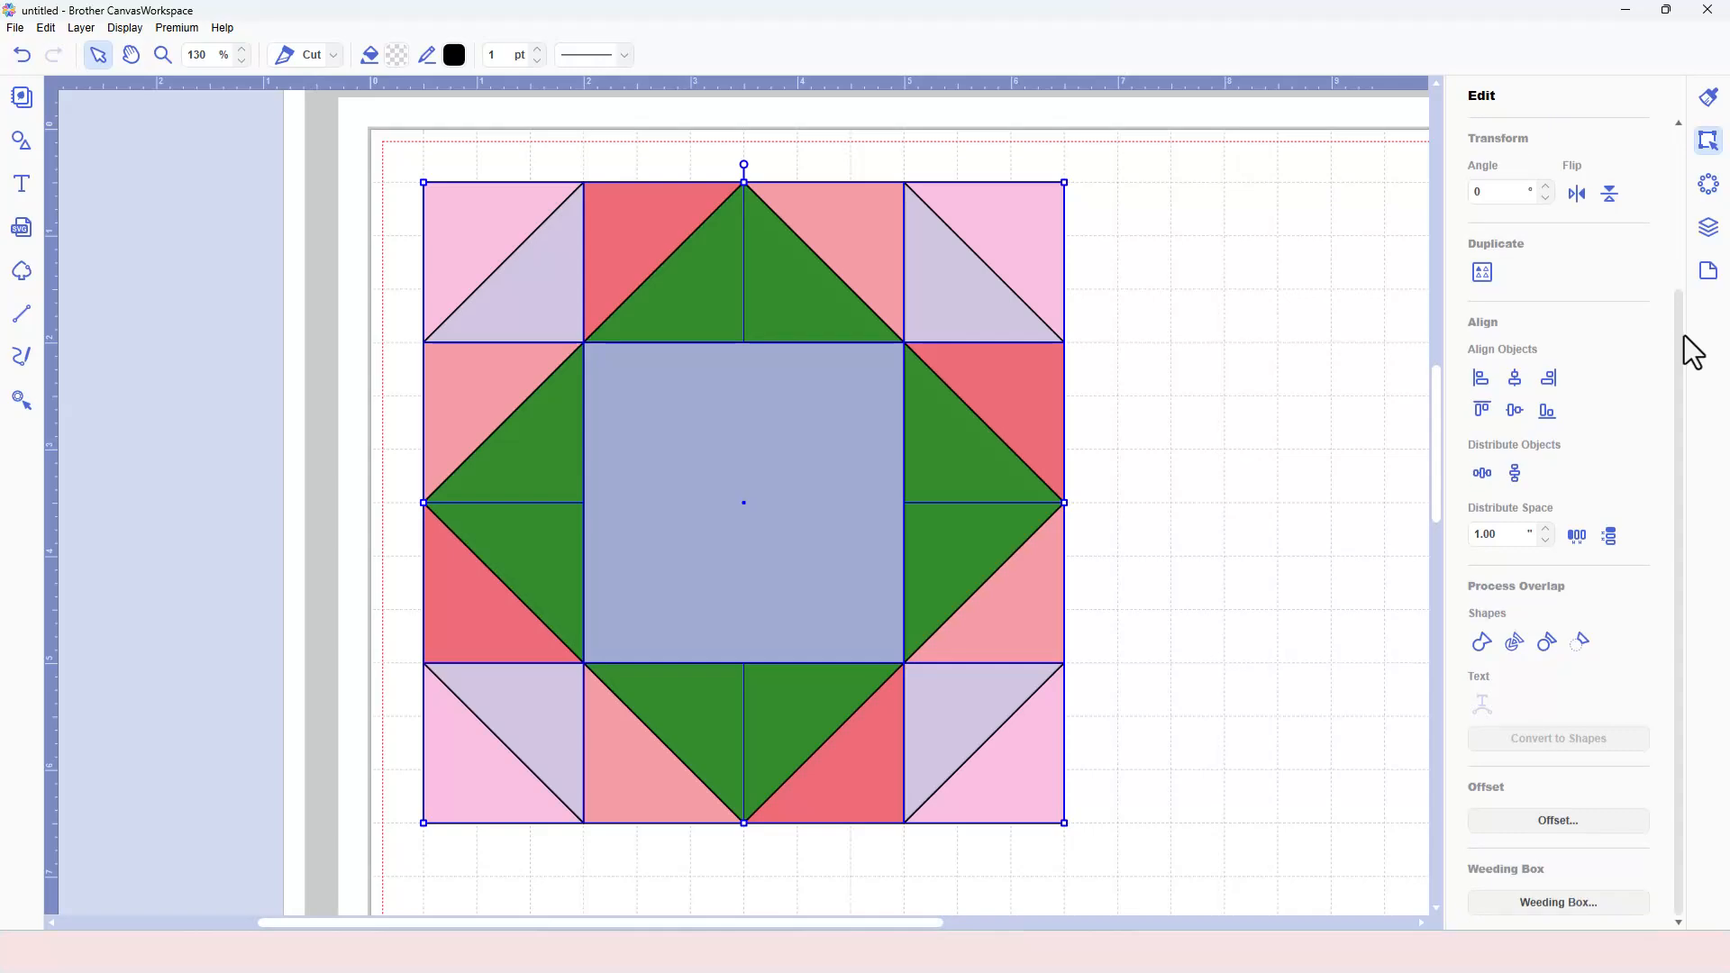
left_click(1579, 820)
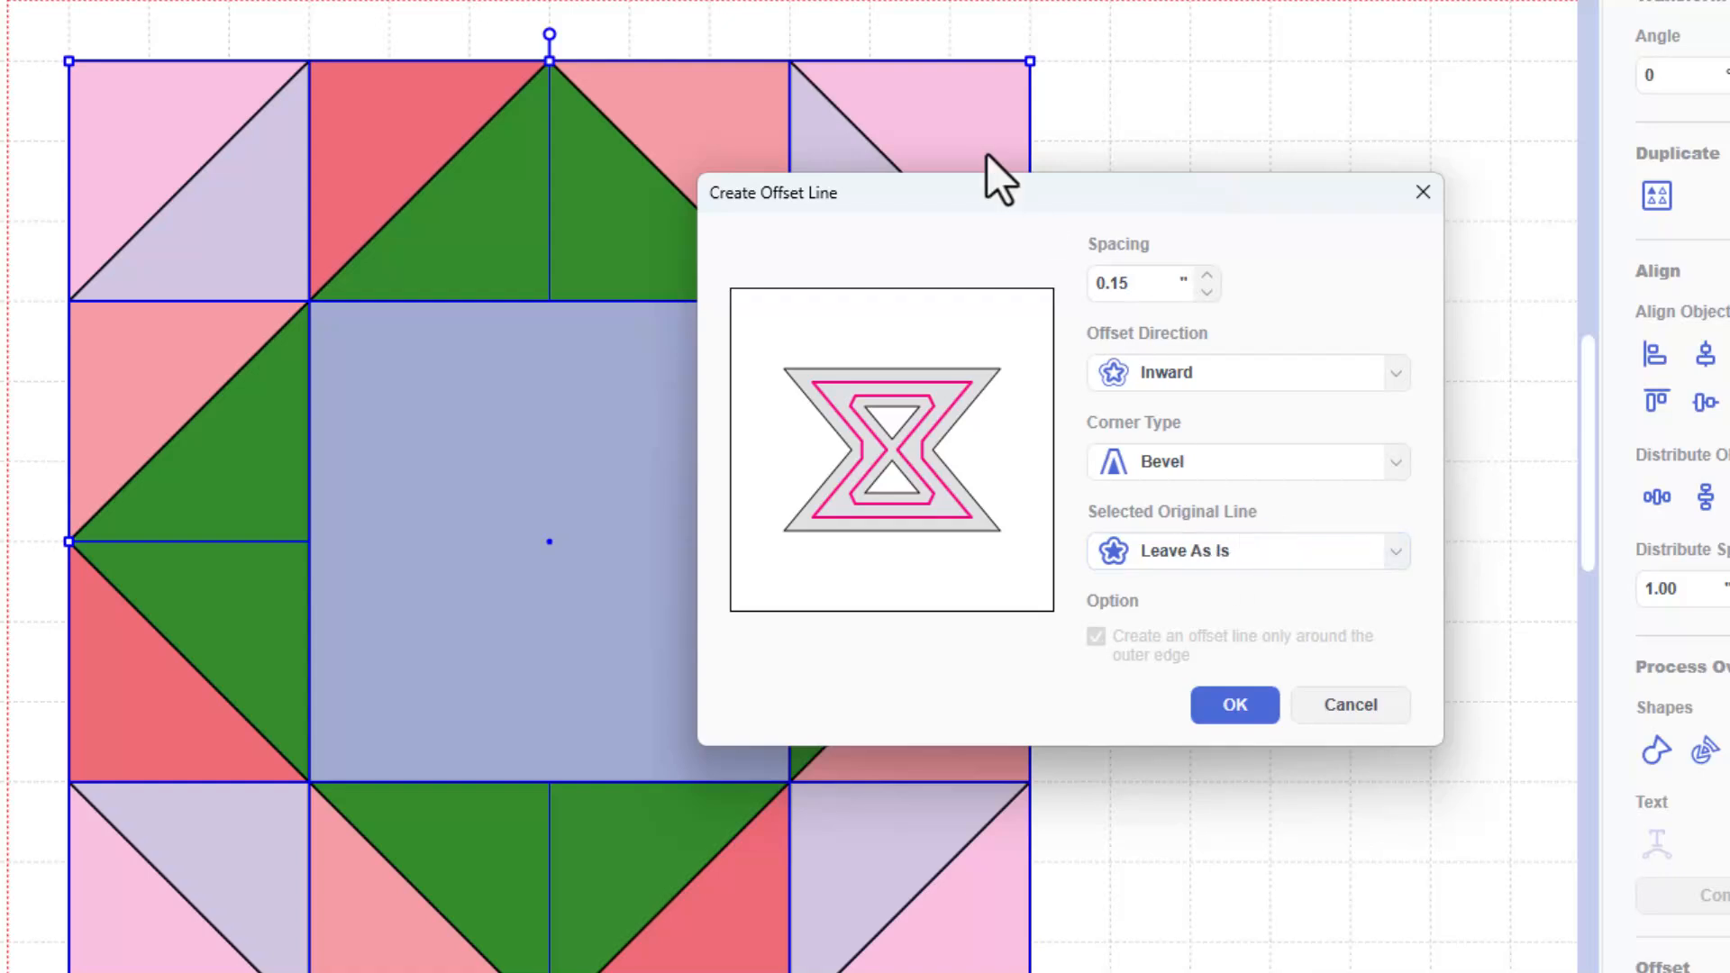
left_click(1266, 559)
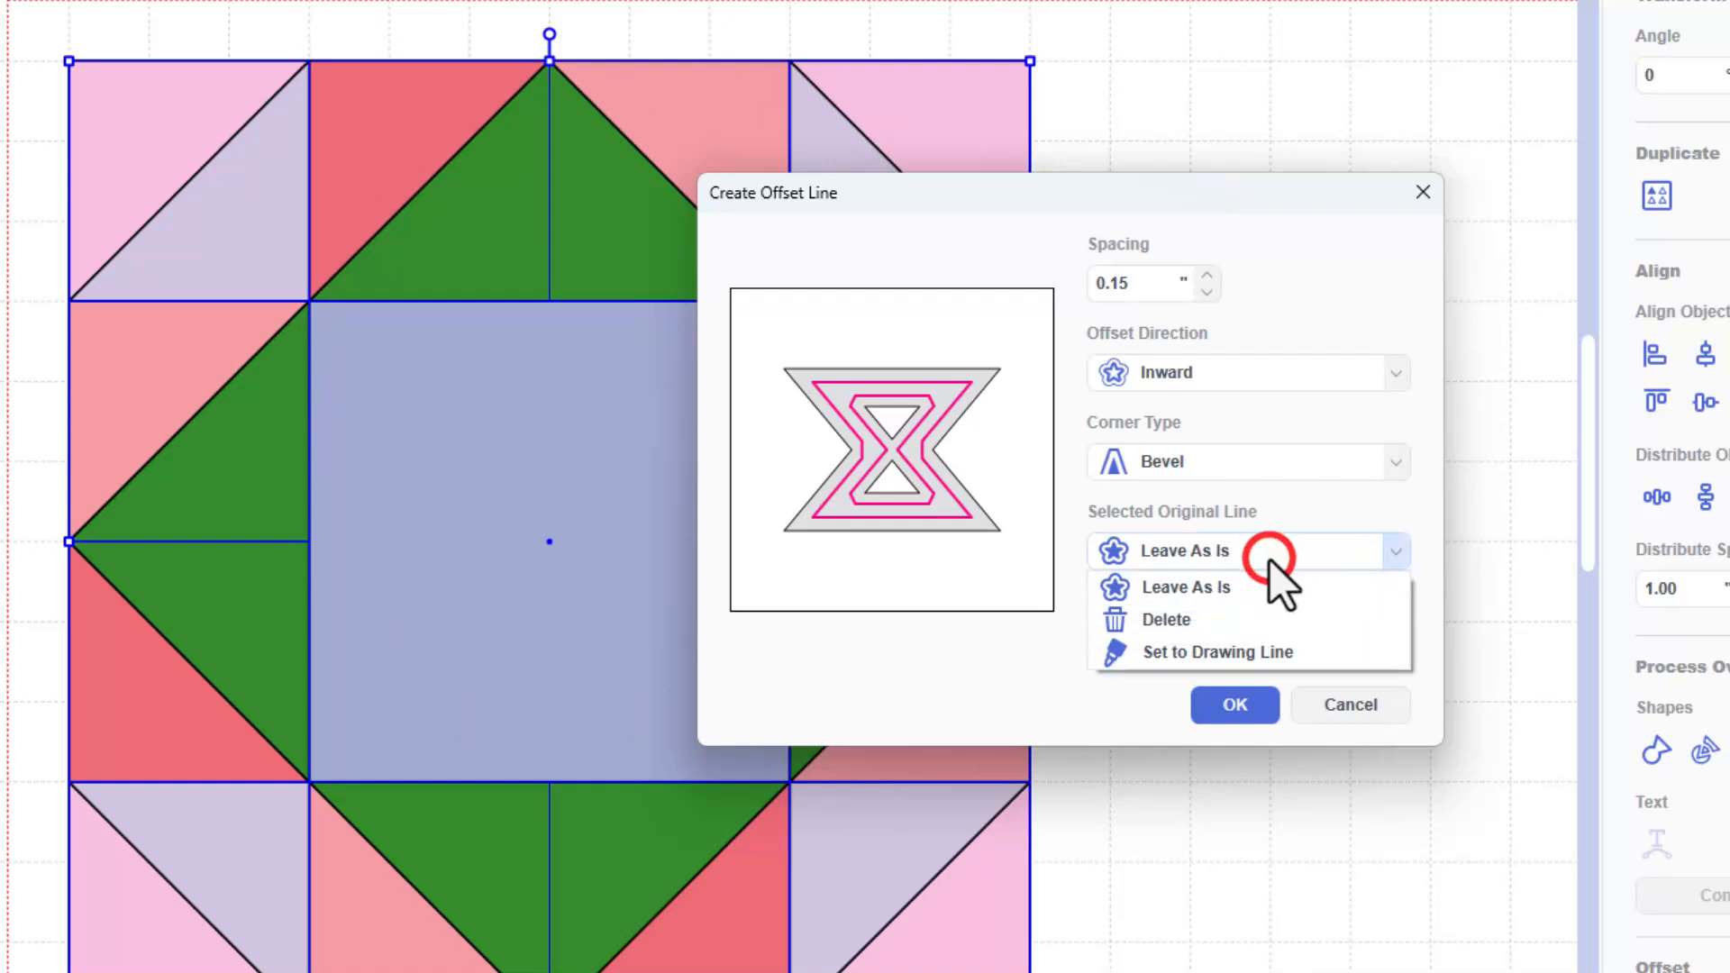
left_click(1236, 616)
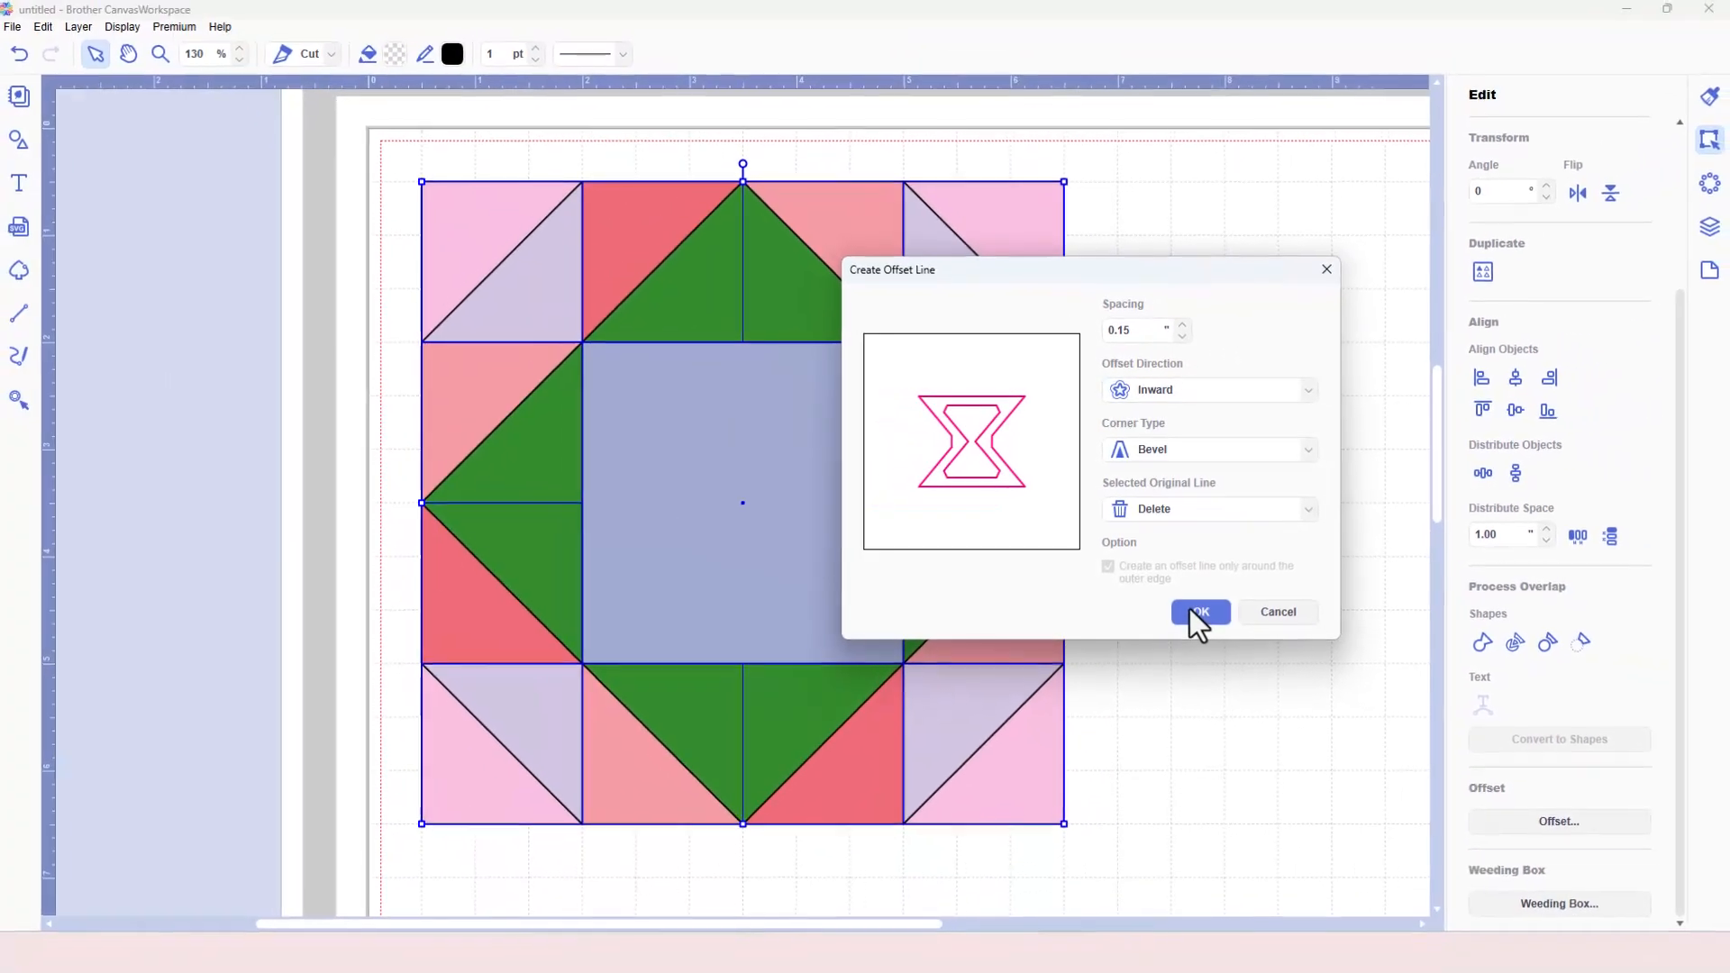
left_click(1207, 628)
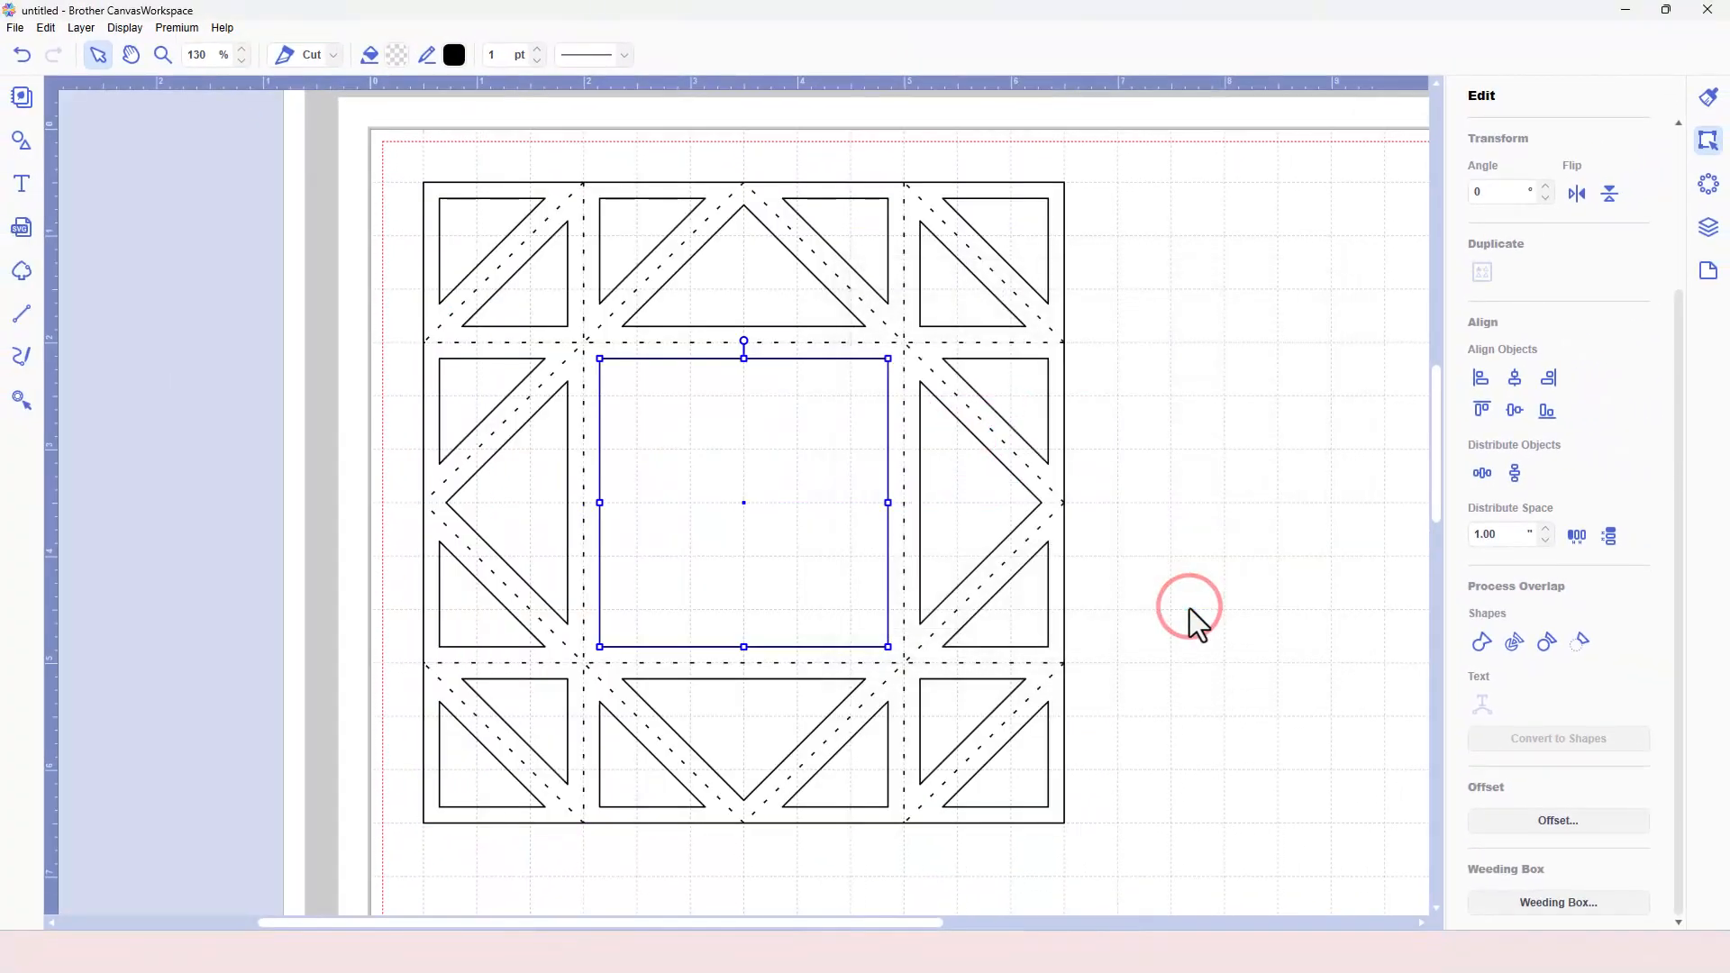
left_click(1177, 444)
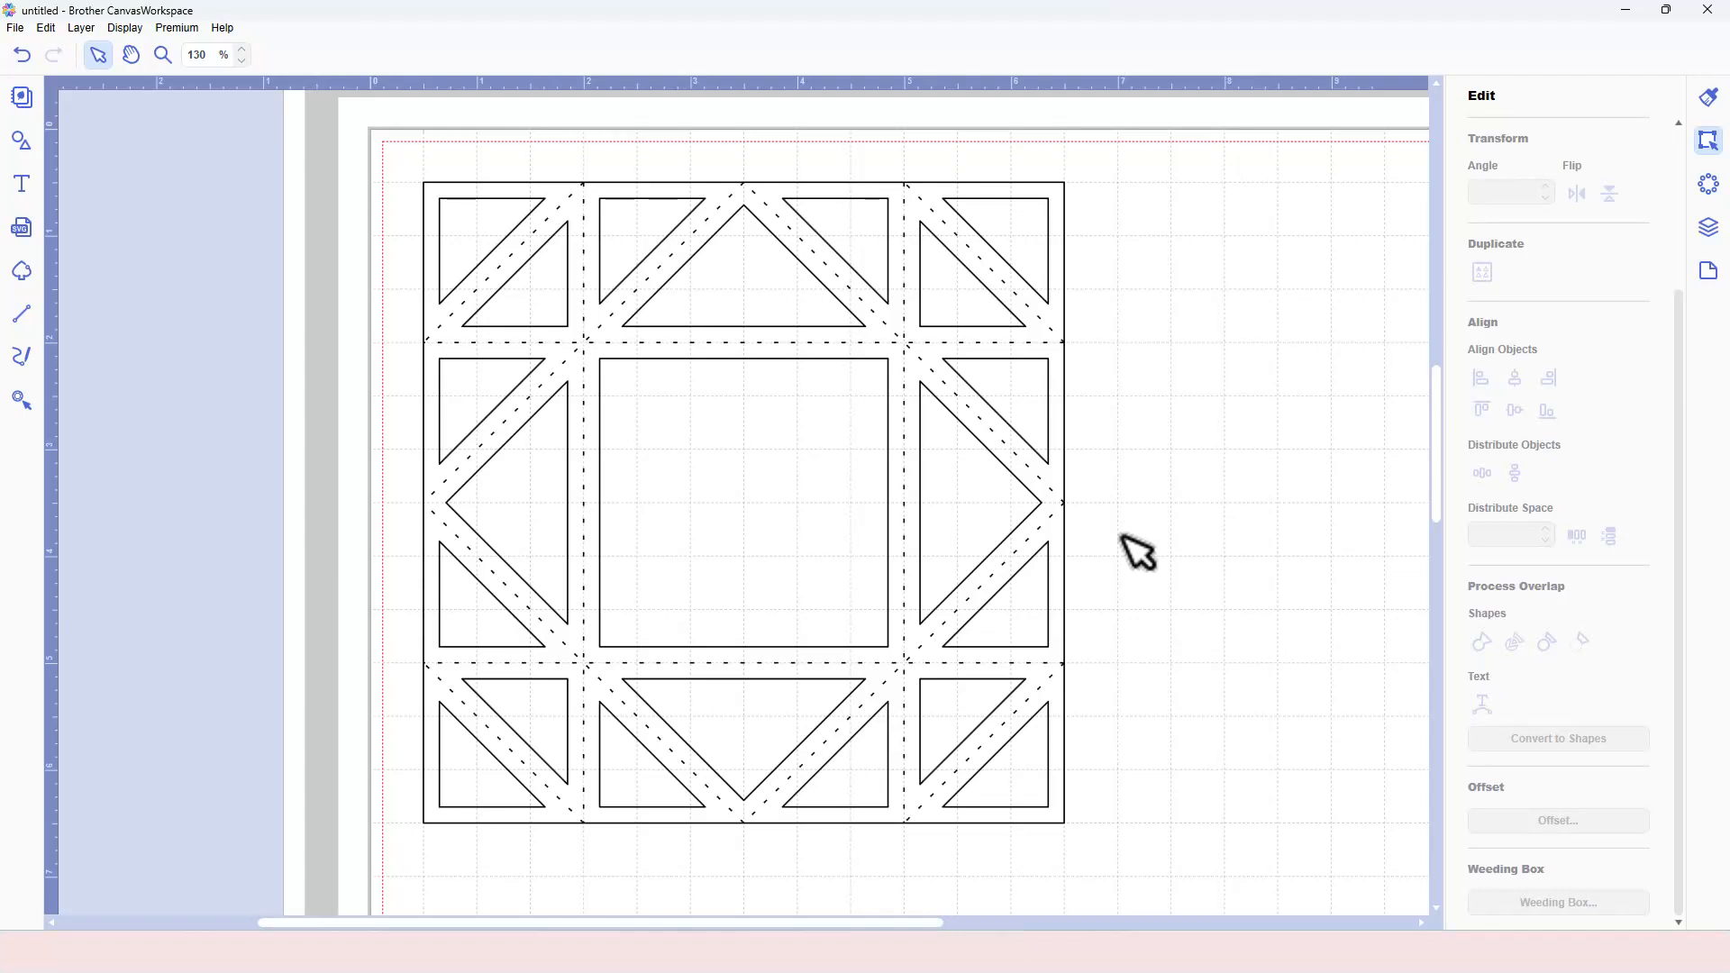
key("ctrl+z")
- Offset all panel shapes inward by 0.10 inch with bevel corners, deleting the original lines, and deselect them
left_click_drag(370, 154, 1138, 848)
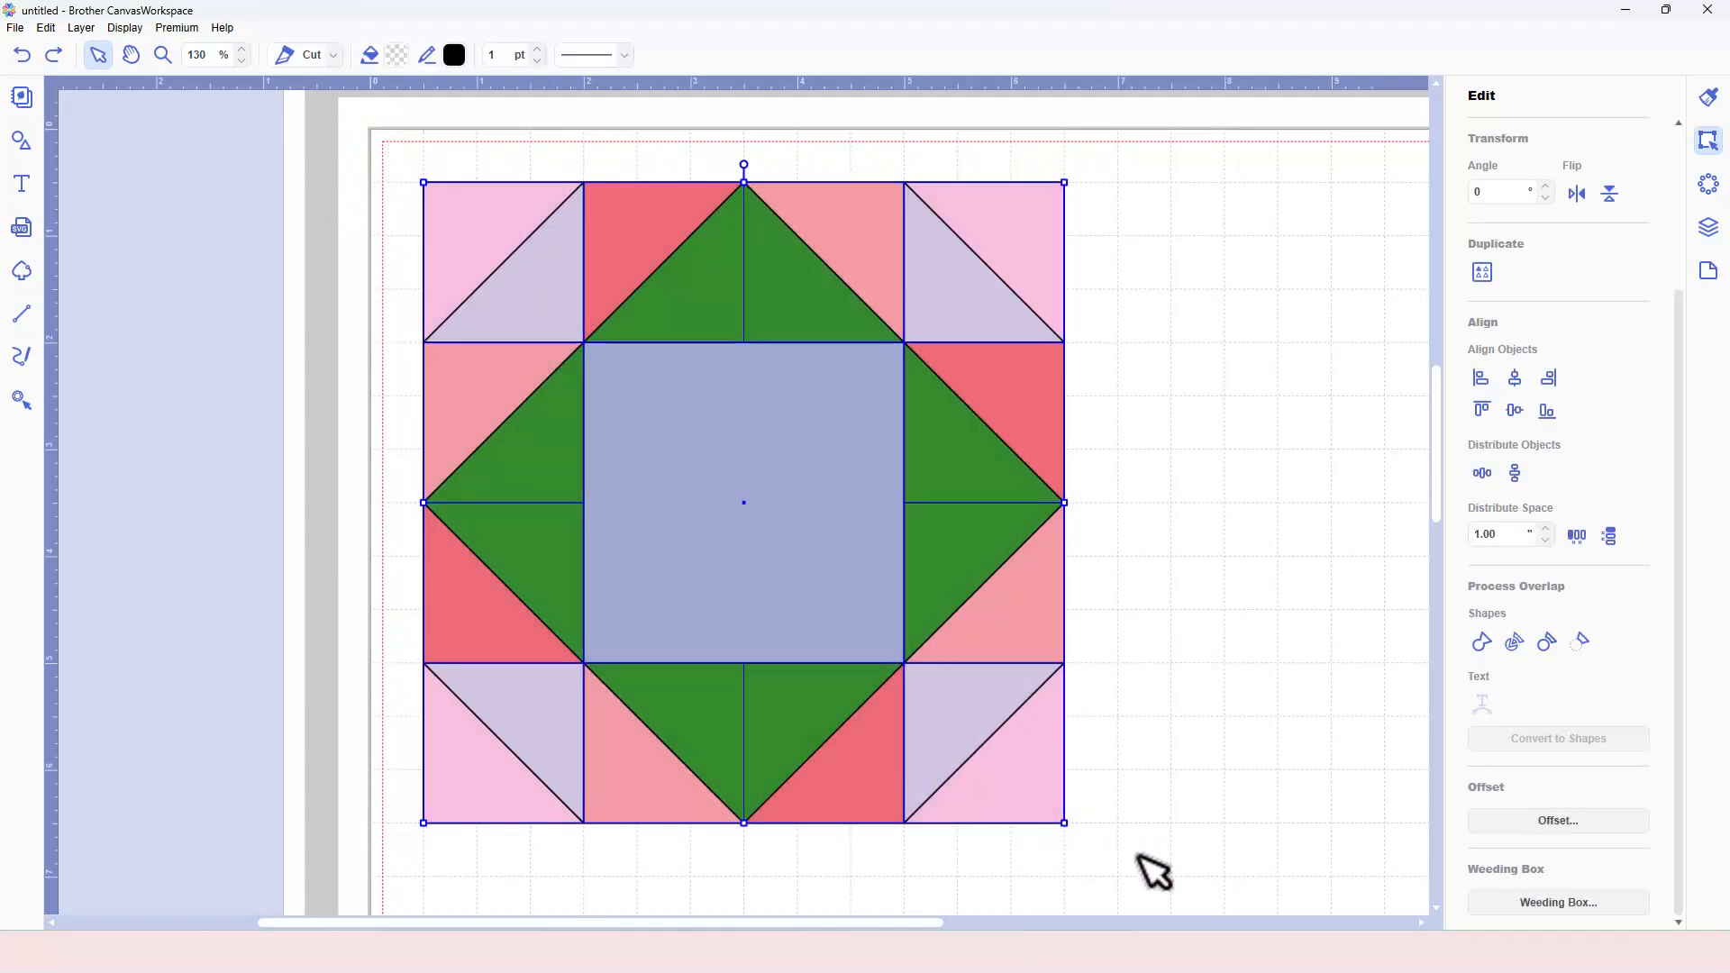
left_click(1543, 822)
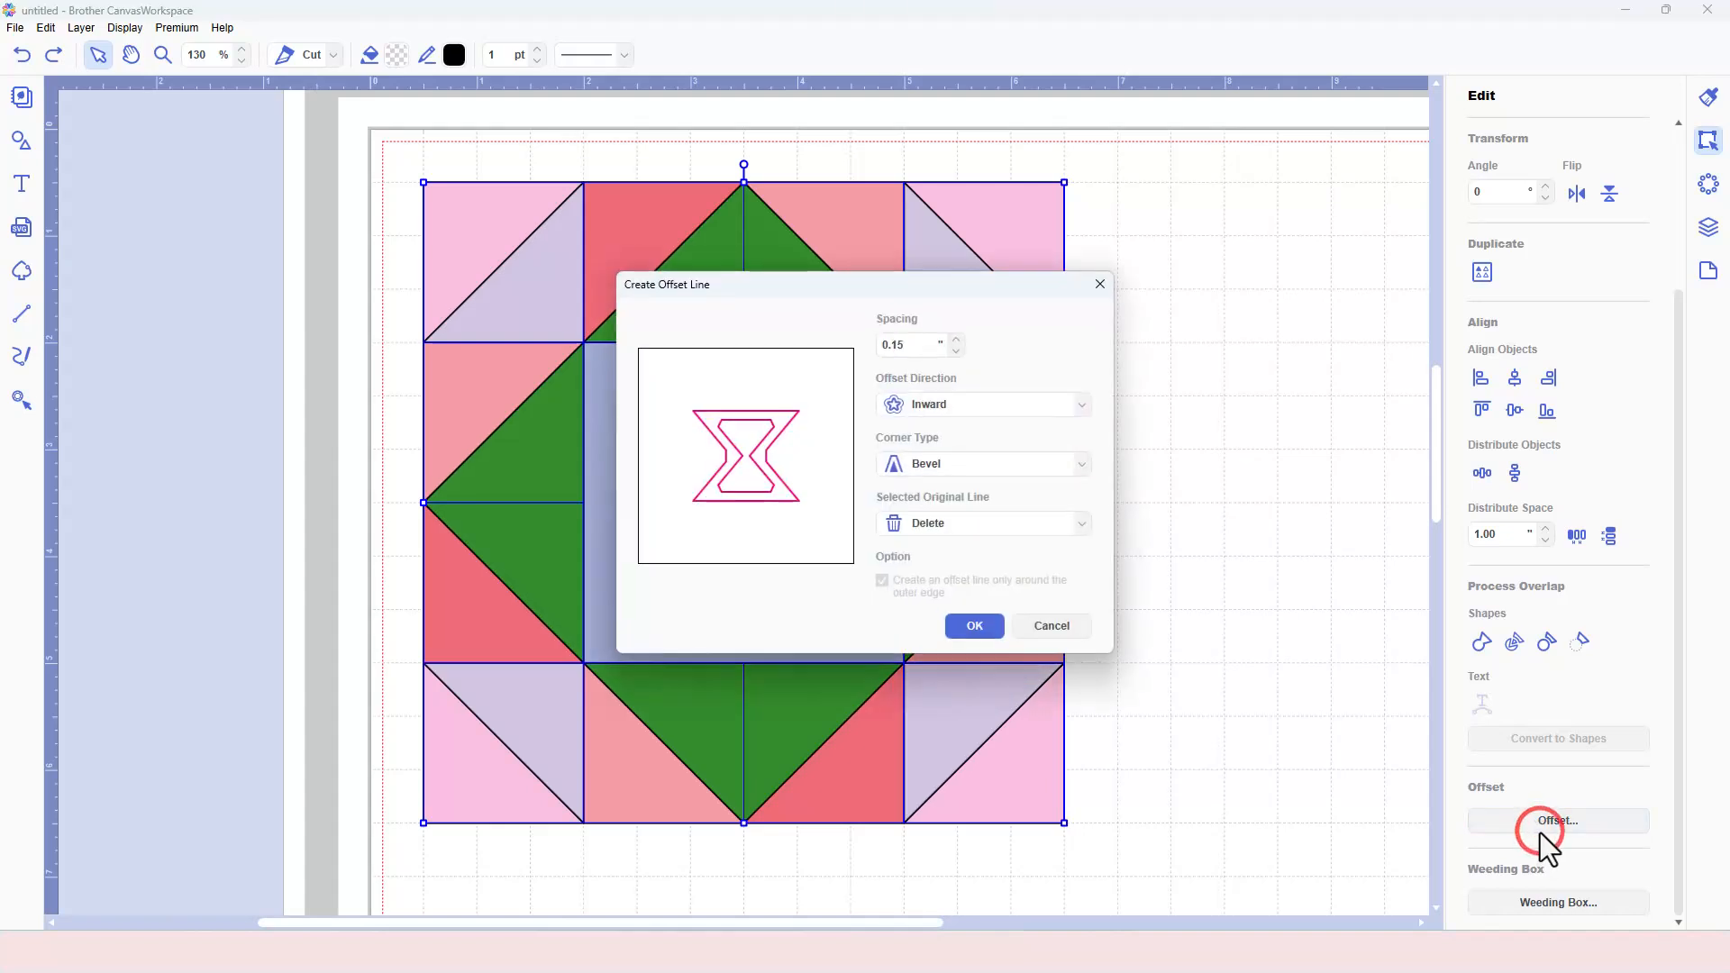
left_click_drag(897, 345, 915, 350)
left_click(978, 626)
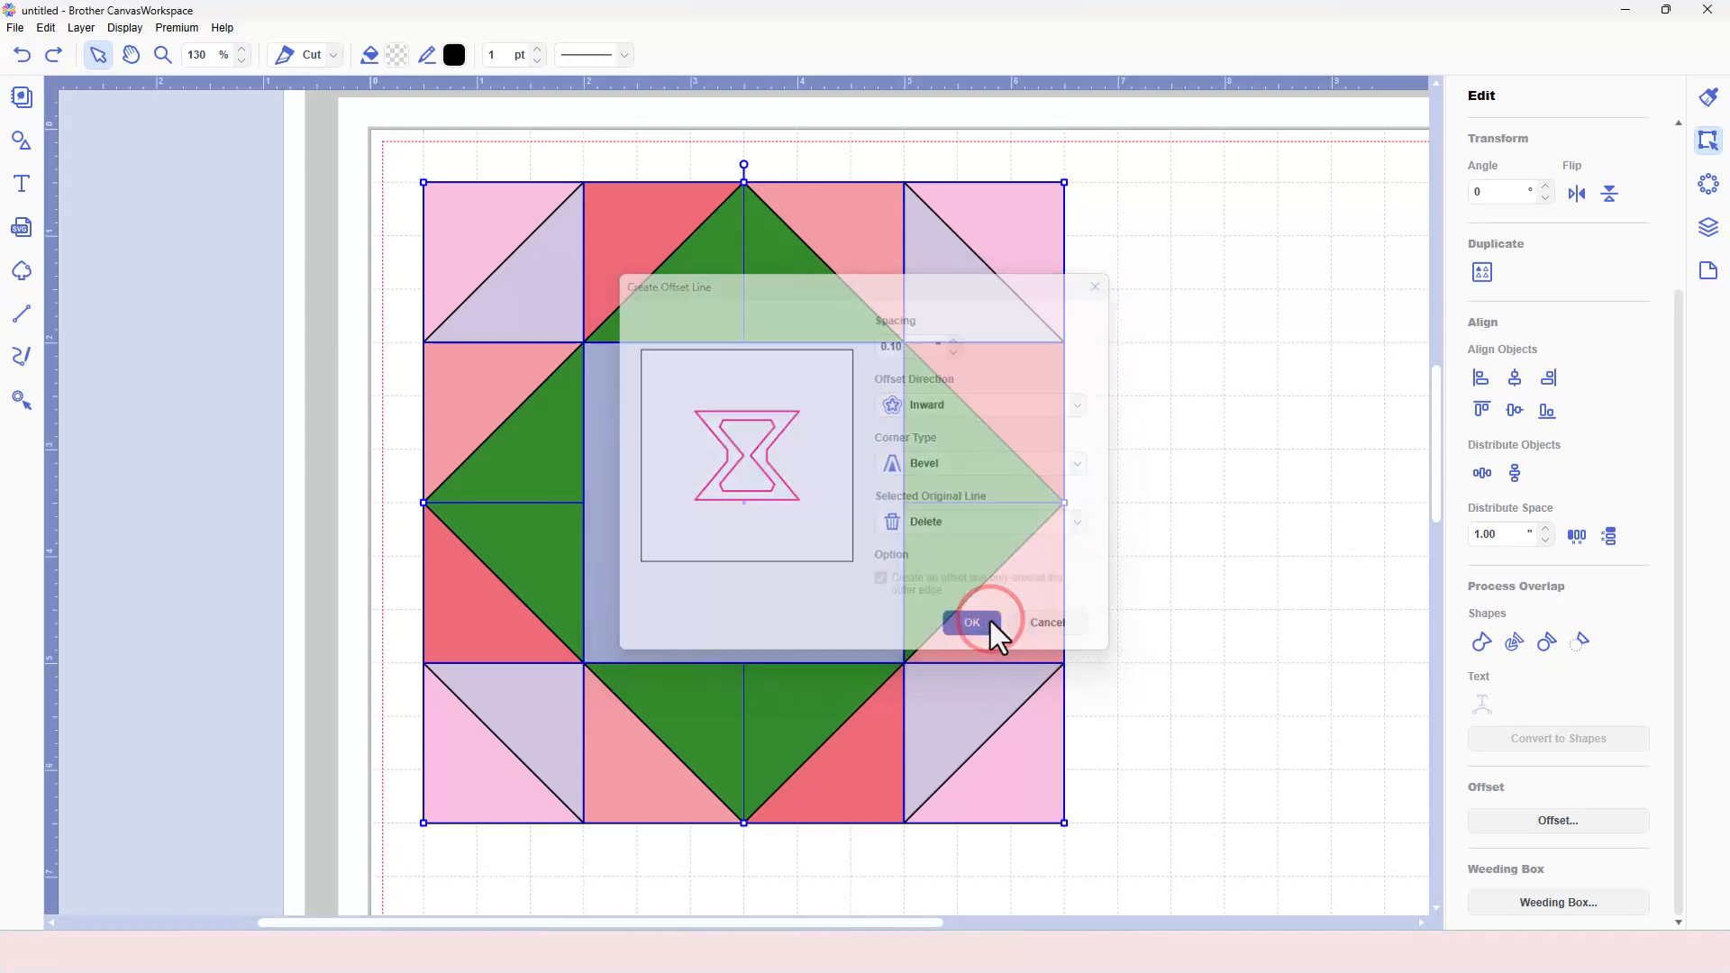
left_click(1122, 608)
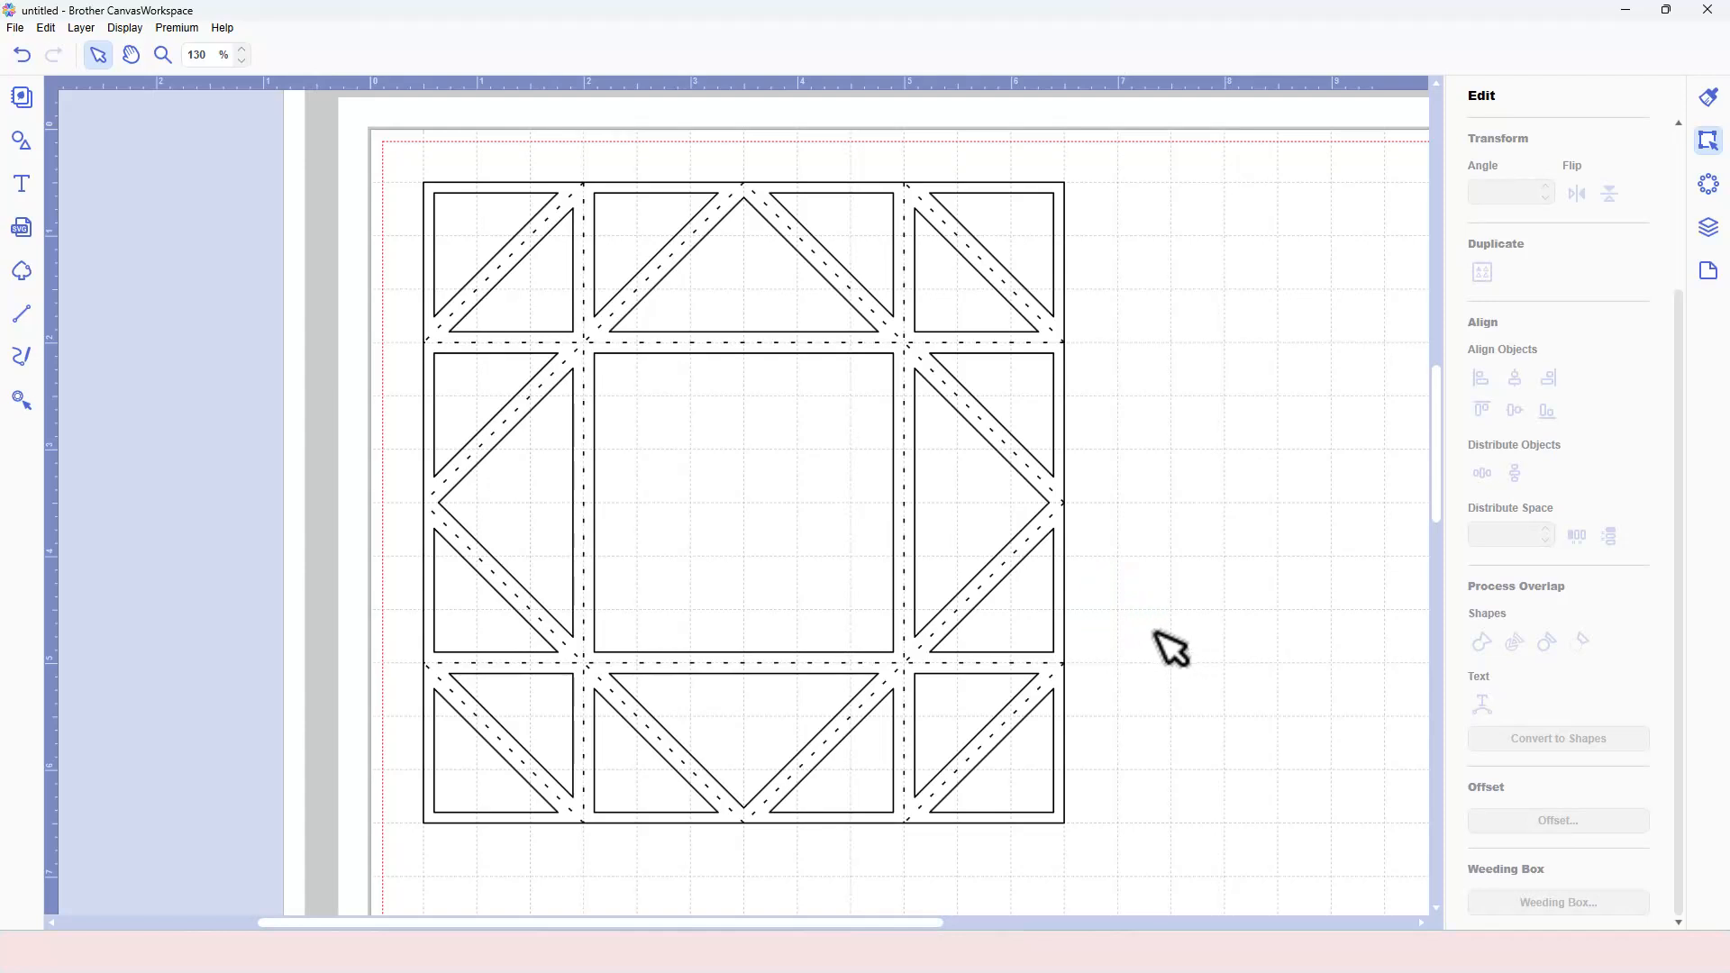
- Fill the outermost triangle in each of the card's four corners with coral pink #F06B79
left_click(1710, 228)
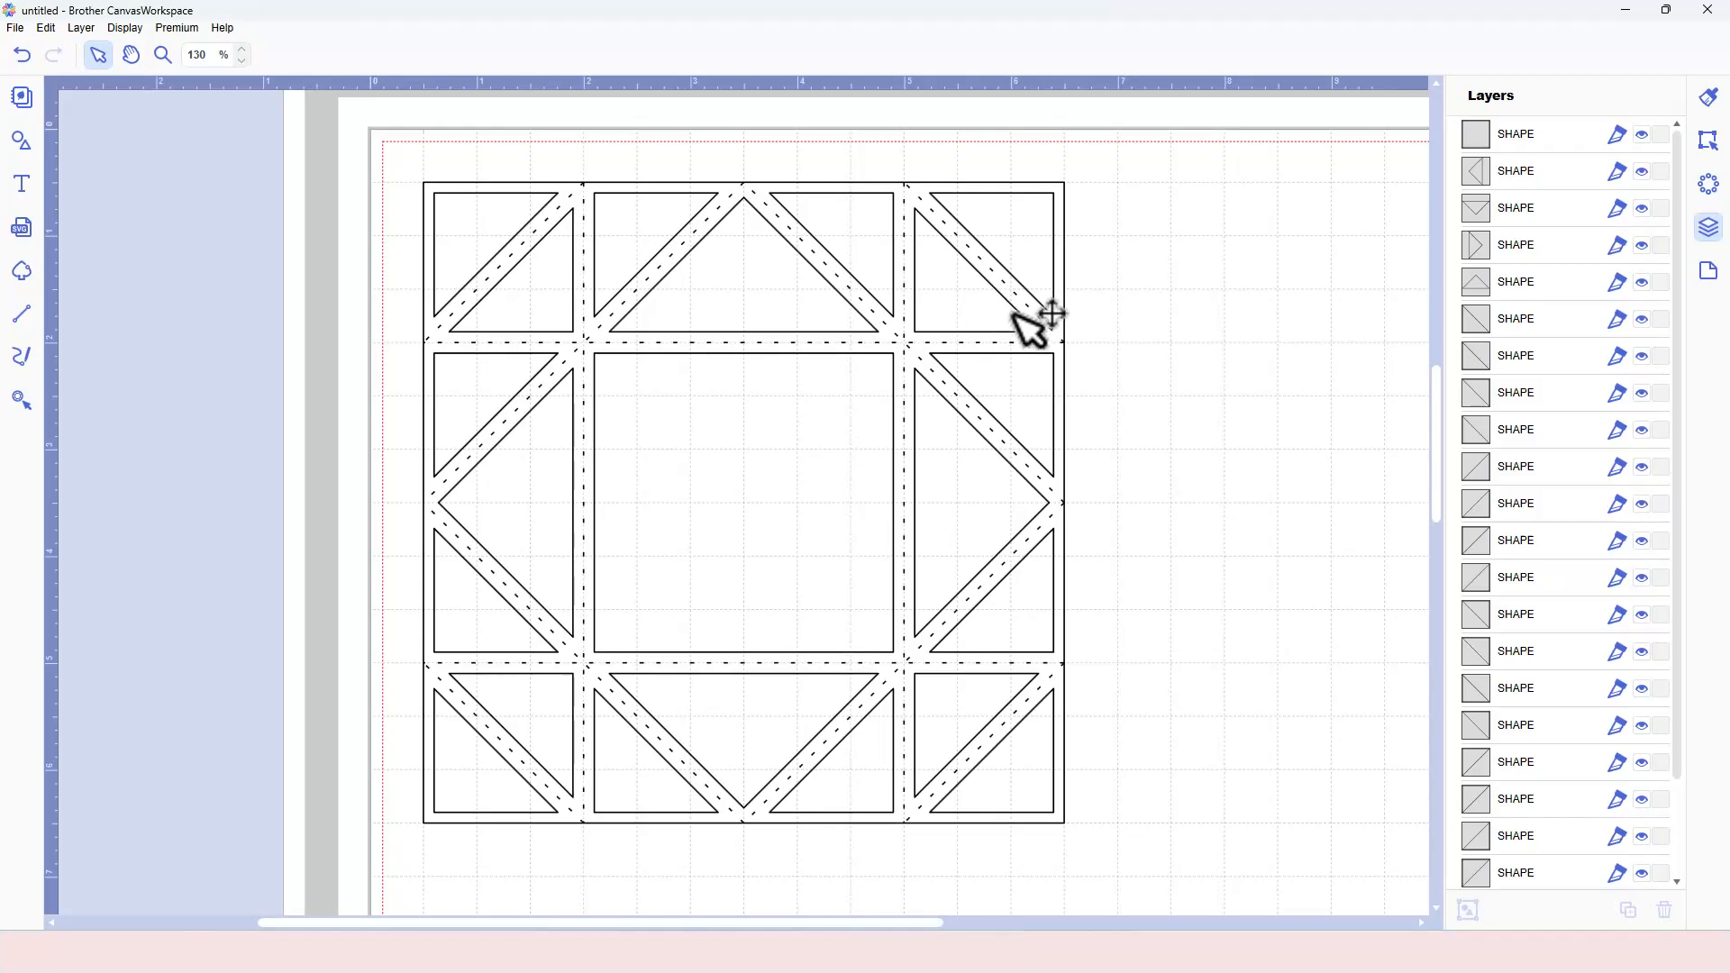
left_click(487, 214)
left_click(1023, 220, "shift")
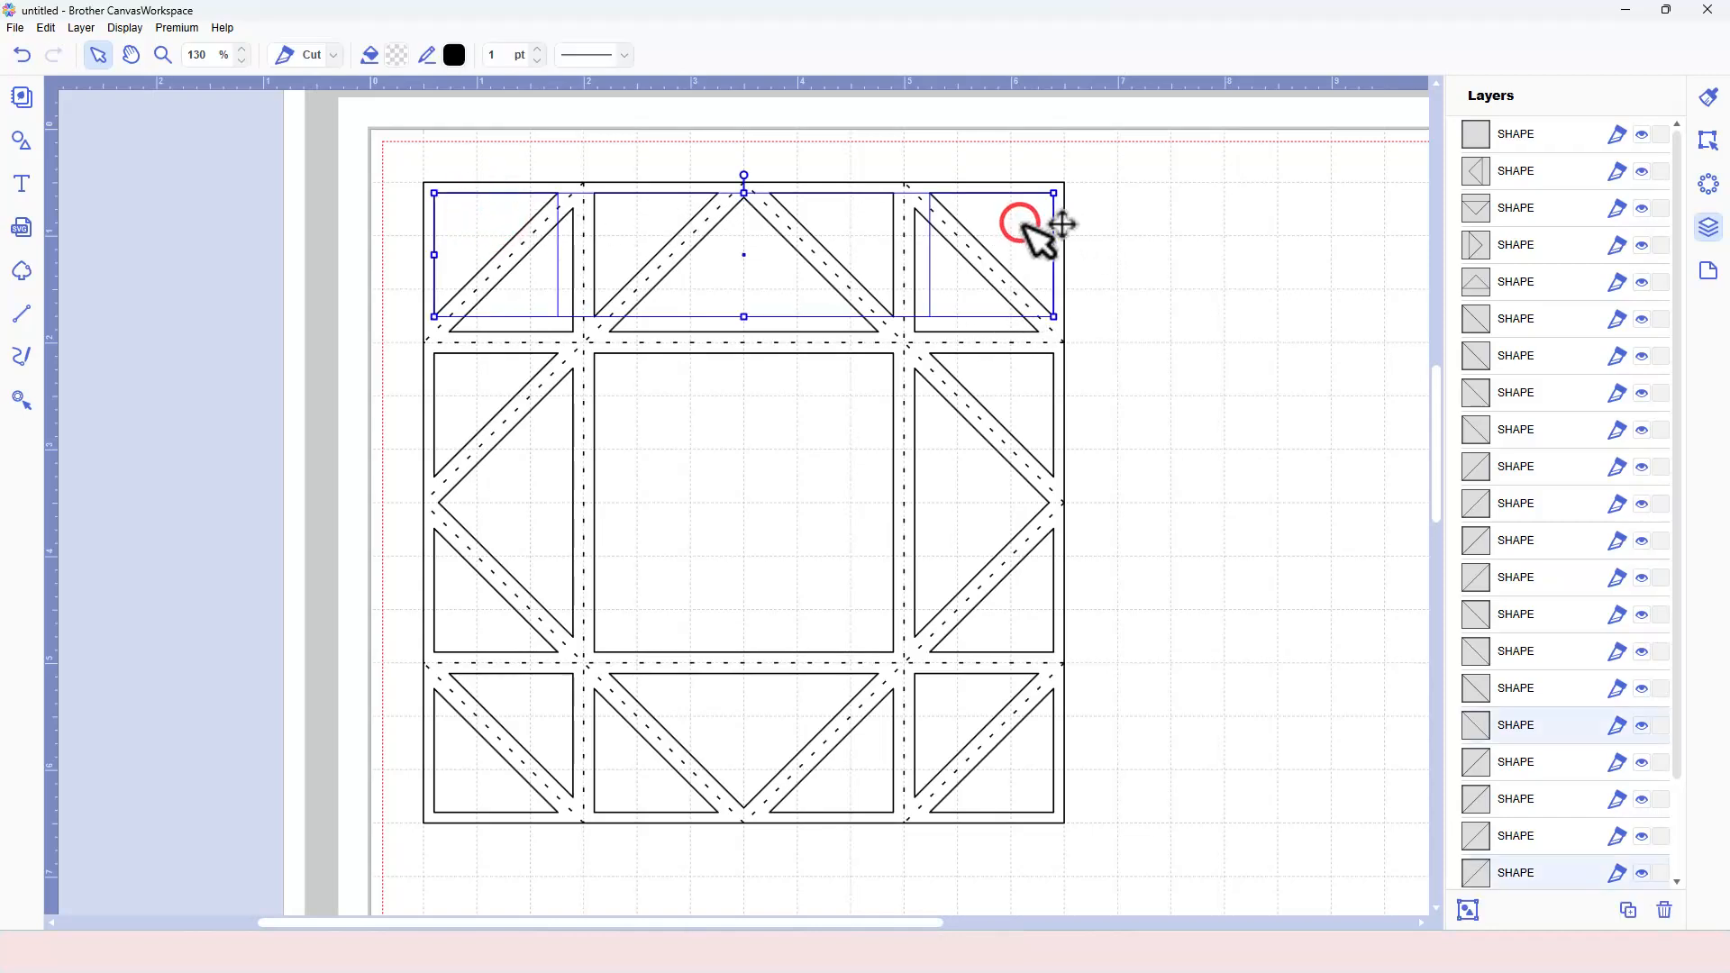
left_click(1044, 780, "shift")
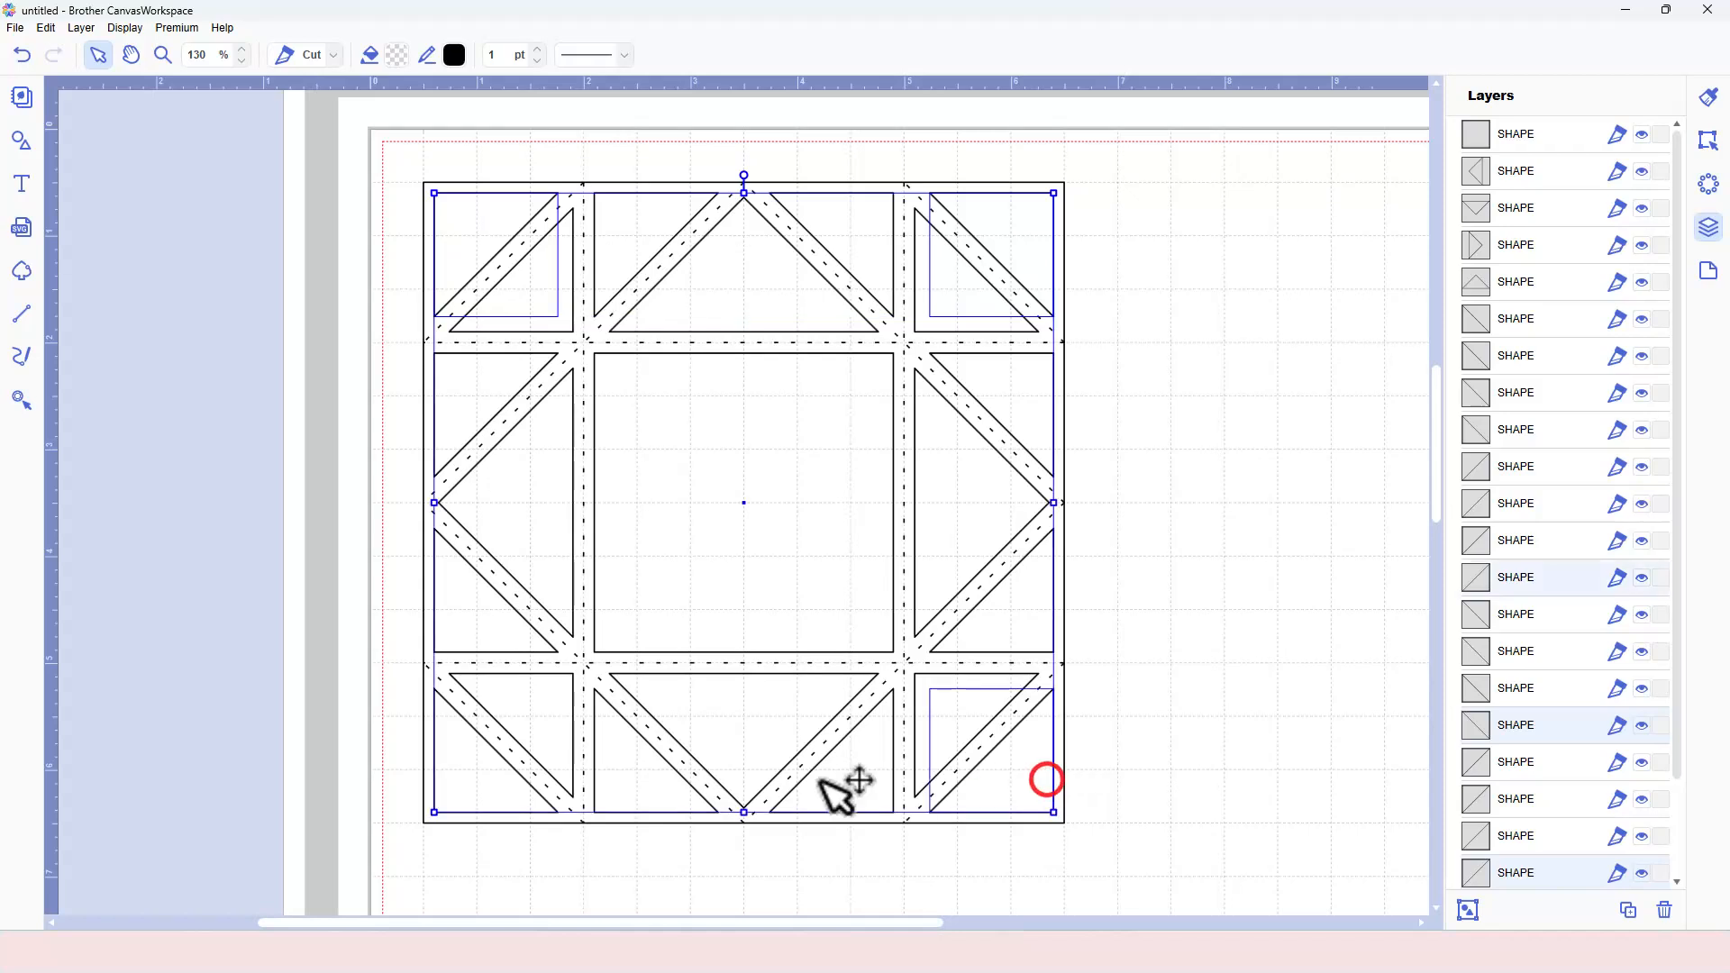
left_click(471, 782, "shift")
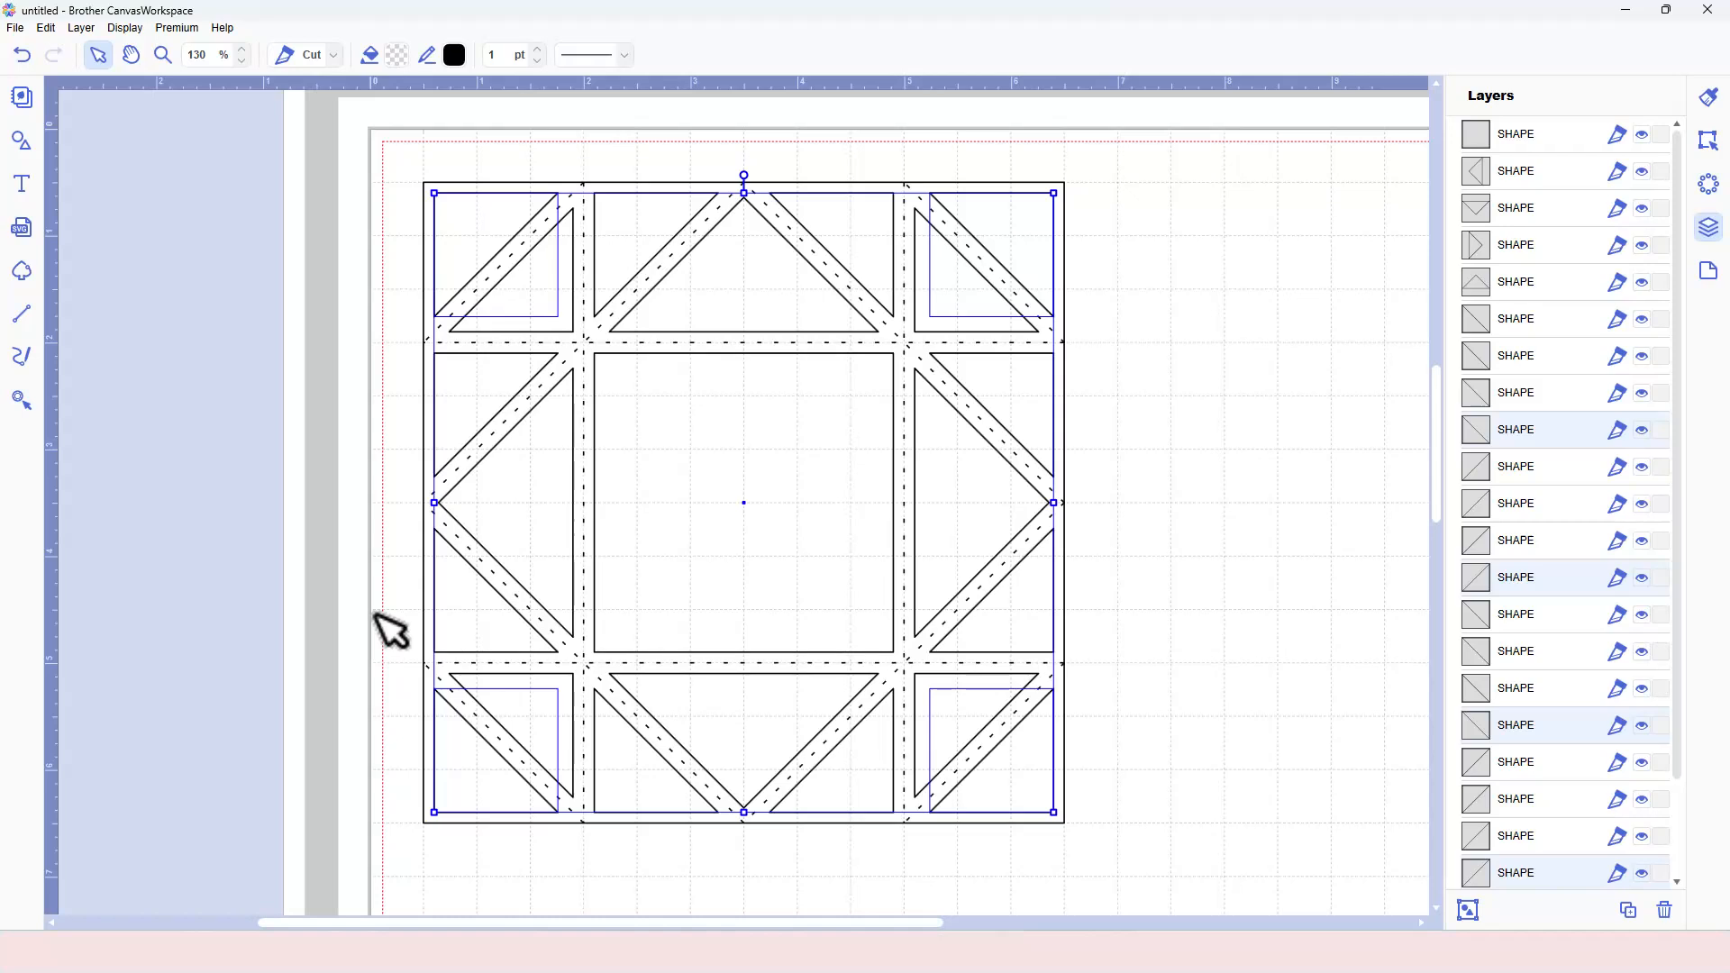
left_click(396, 58)
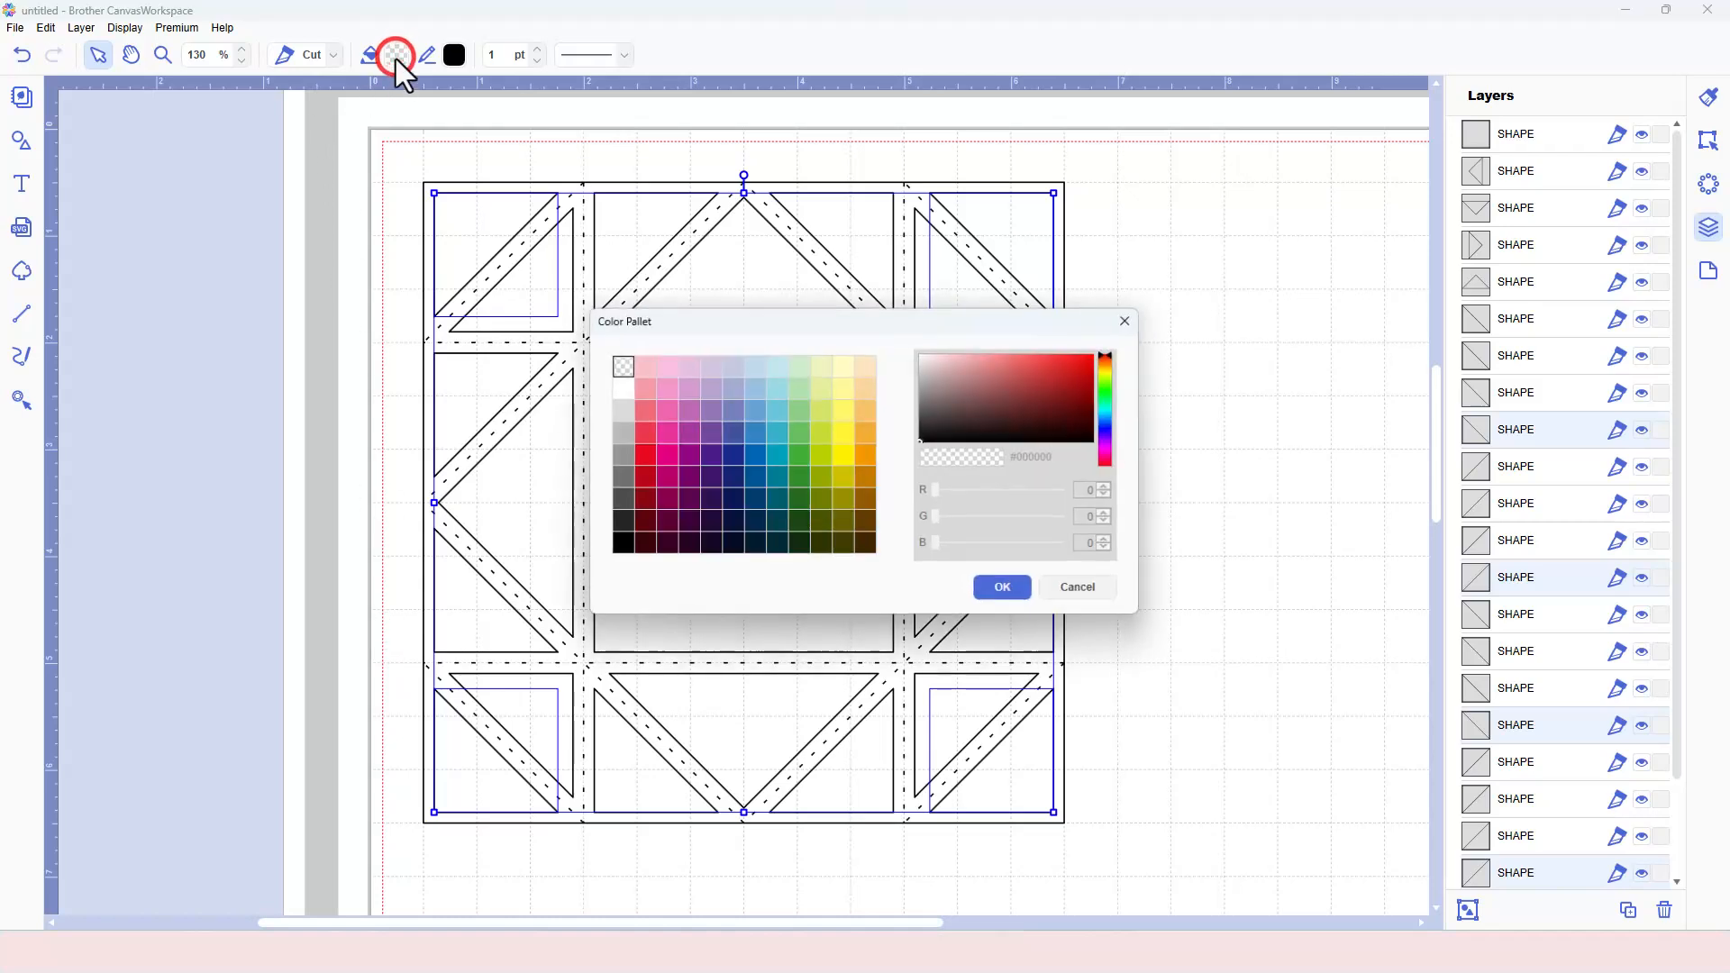
left_click(644, 406)
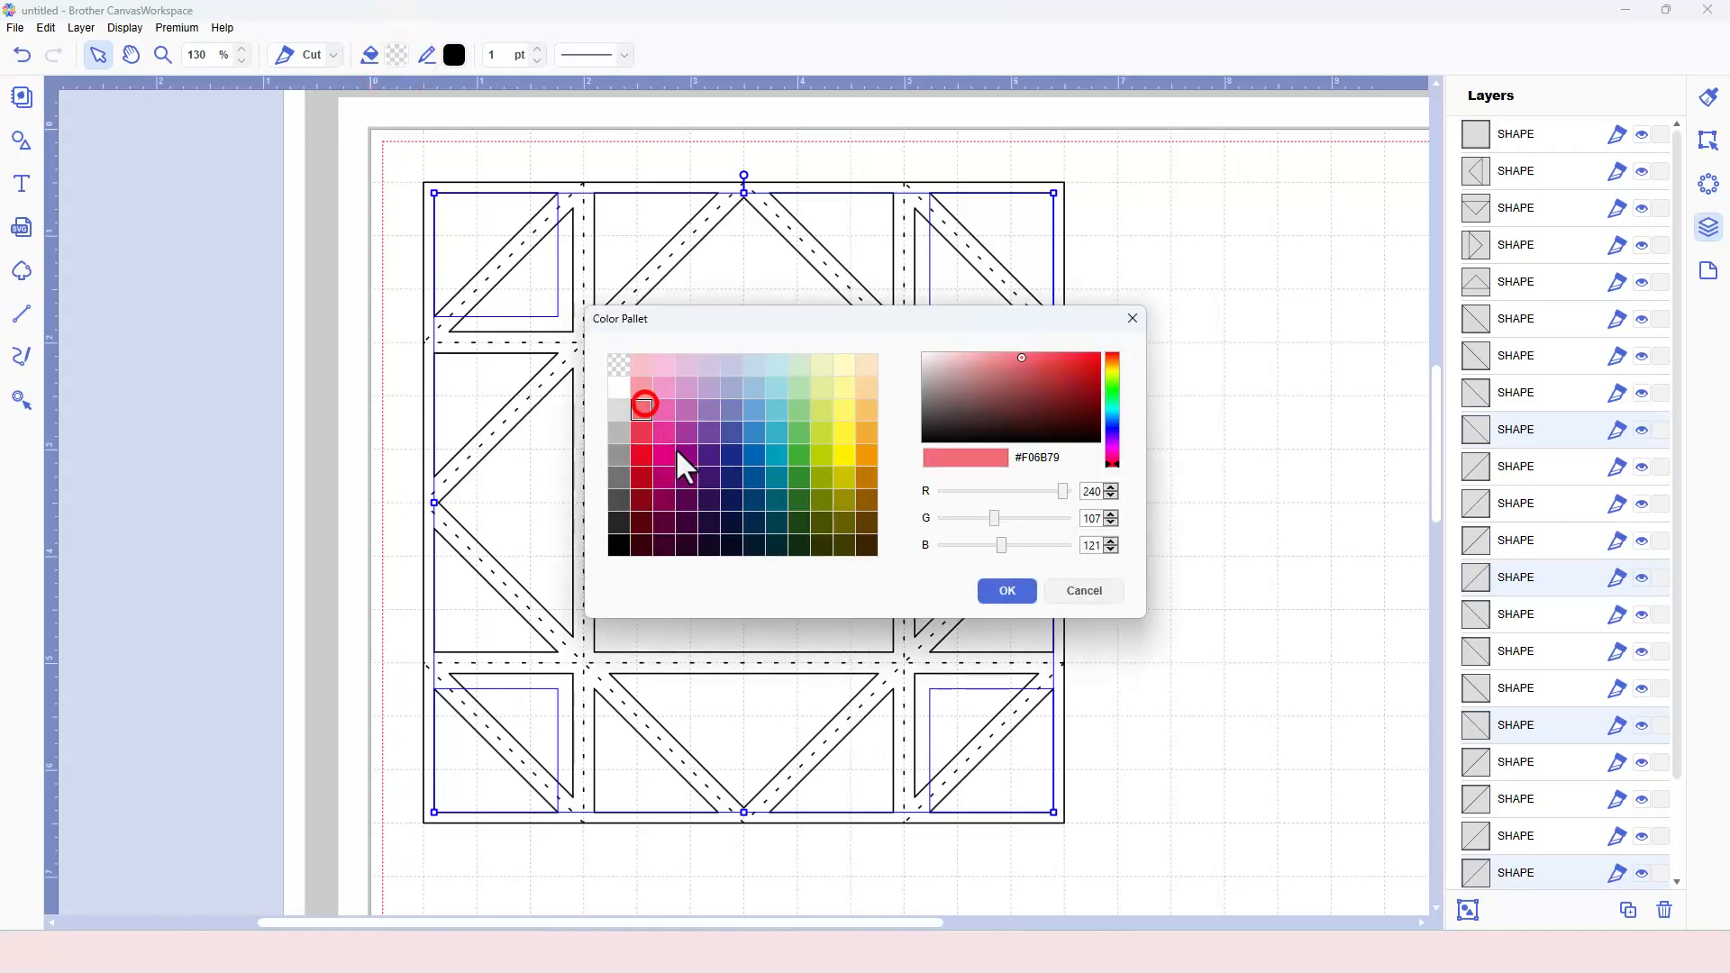
left_click(1002, 591)
left_click(1174, 480)
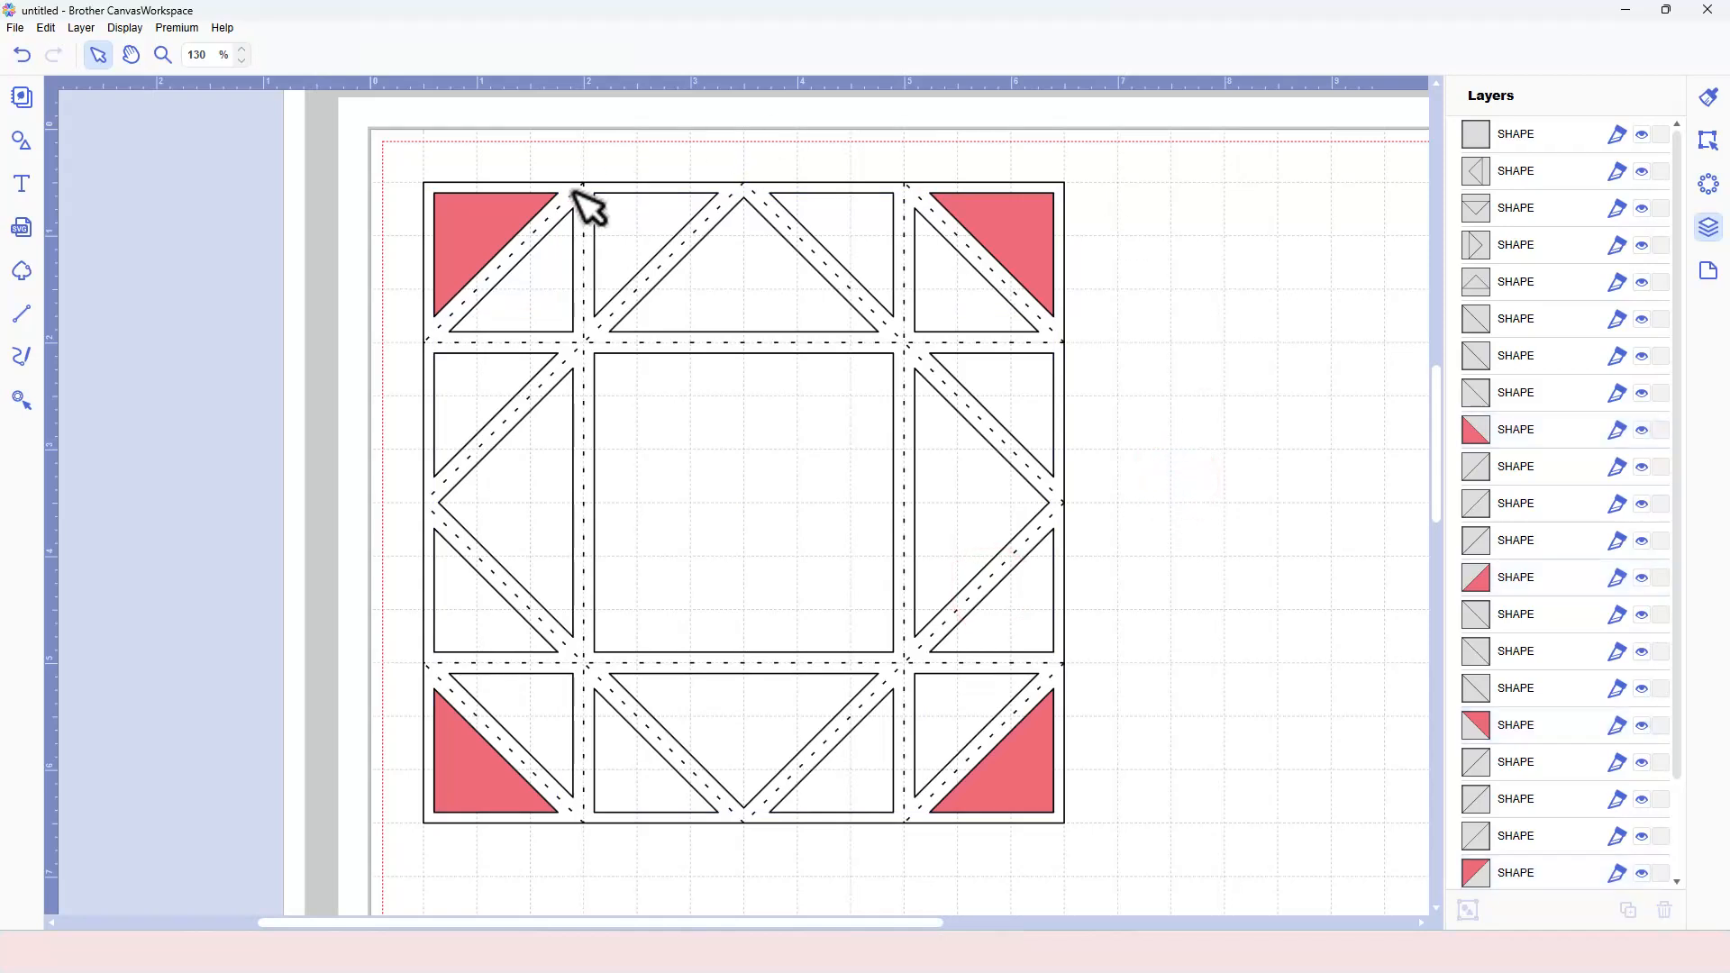
- Fill the twelve other small triangles, the inner corner ones and the edge ones, with light purple #D49BCD
left_click(475, 400)
left_click(534, 278, "shift")
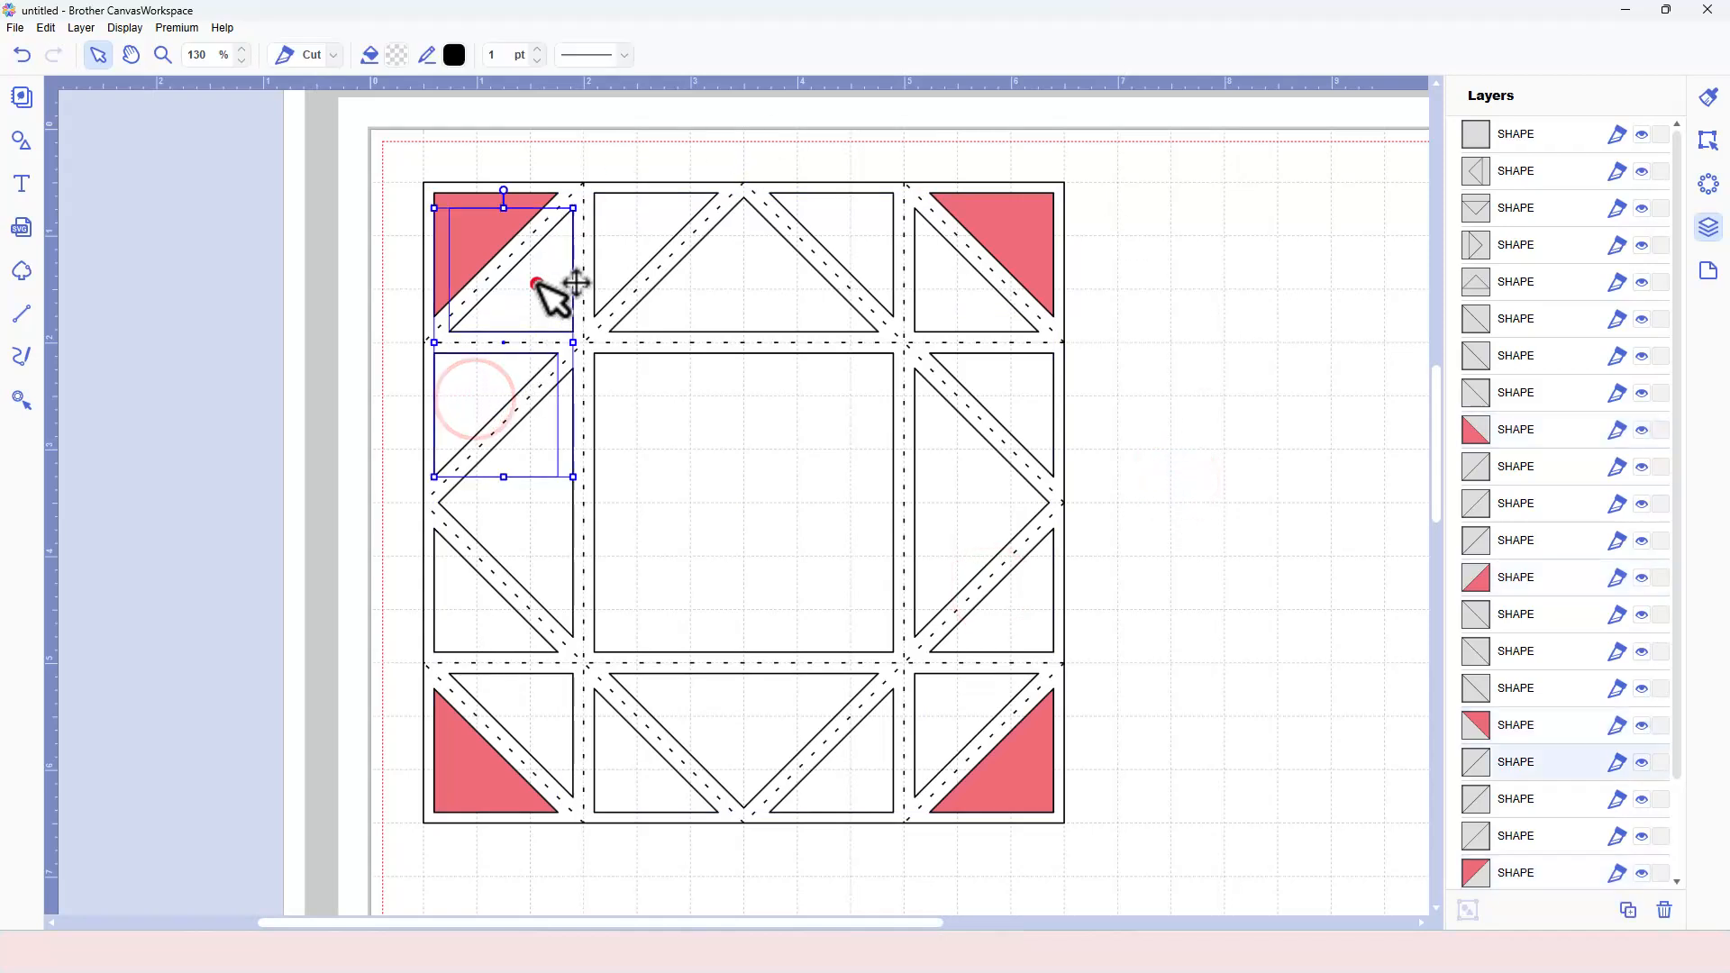
left_click(645, 226, "shift")
left_click(827, 220, "shift")
left_click(939, 290, "shift")
left_click(1007, 384, "shift")
left_click(1019, 589, "shift")
left_click(947, 733, "shift")
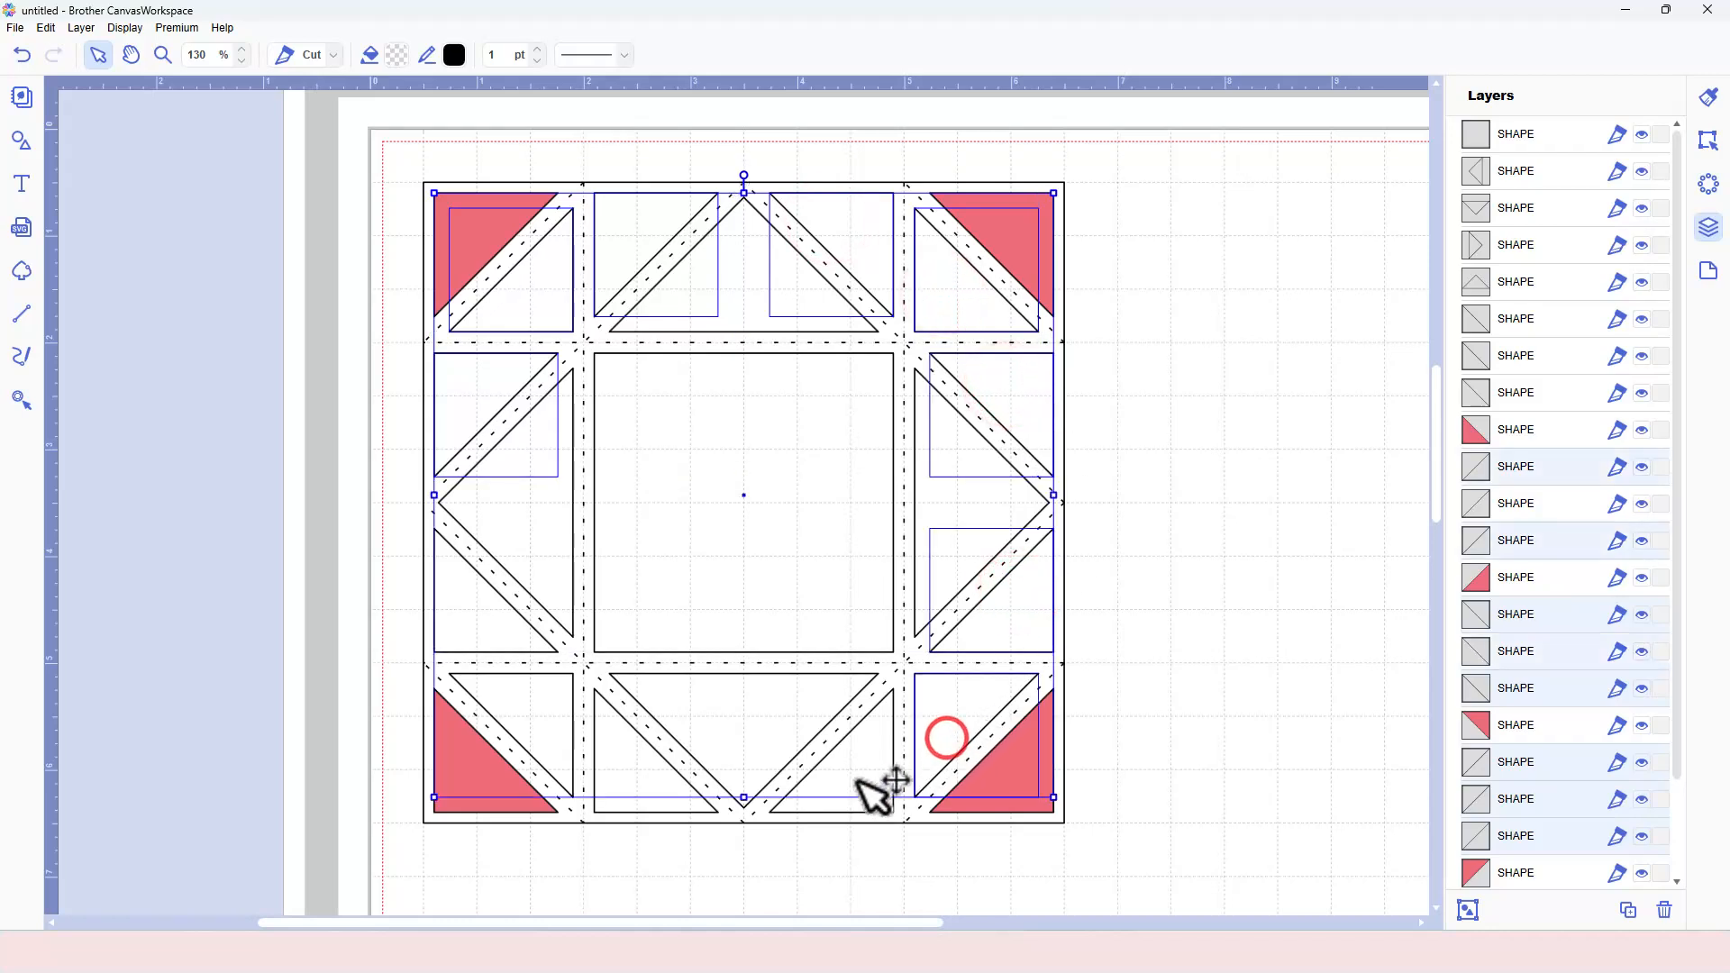
left_click(851, 782, "shift")
left_click(642, 770, "shift")
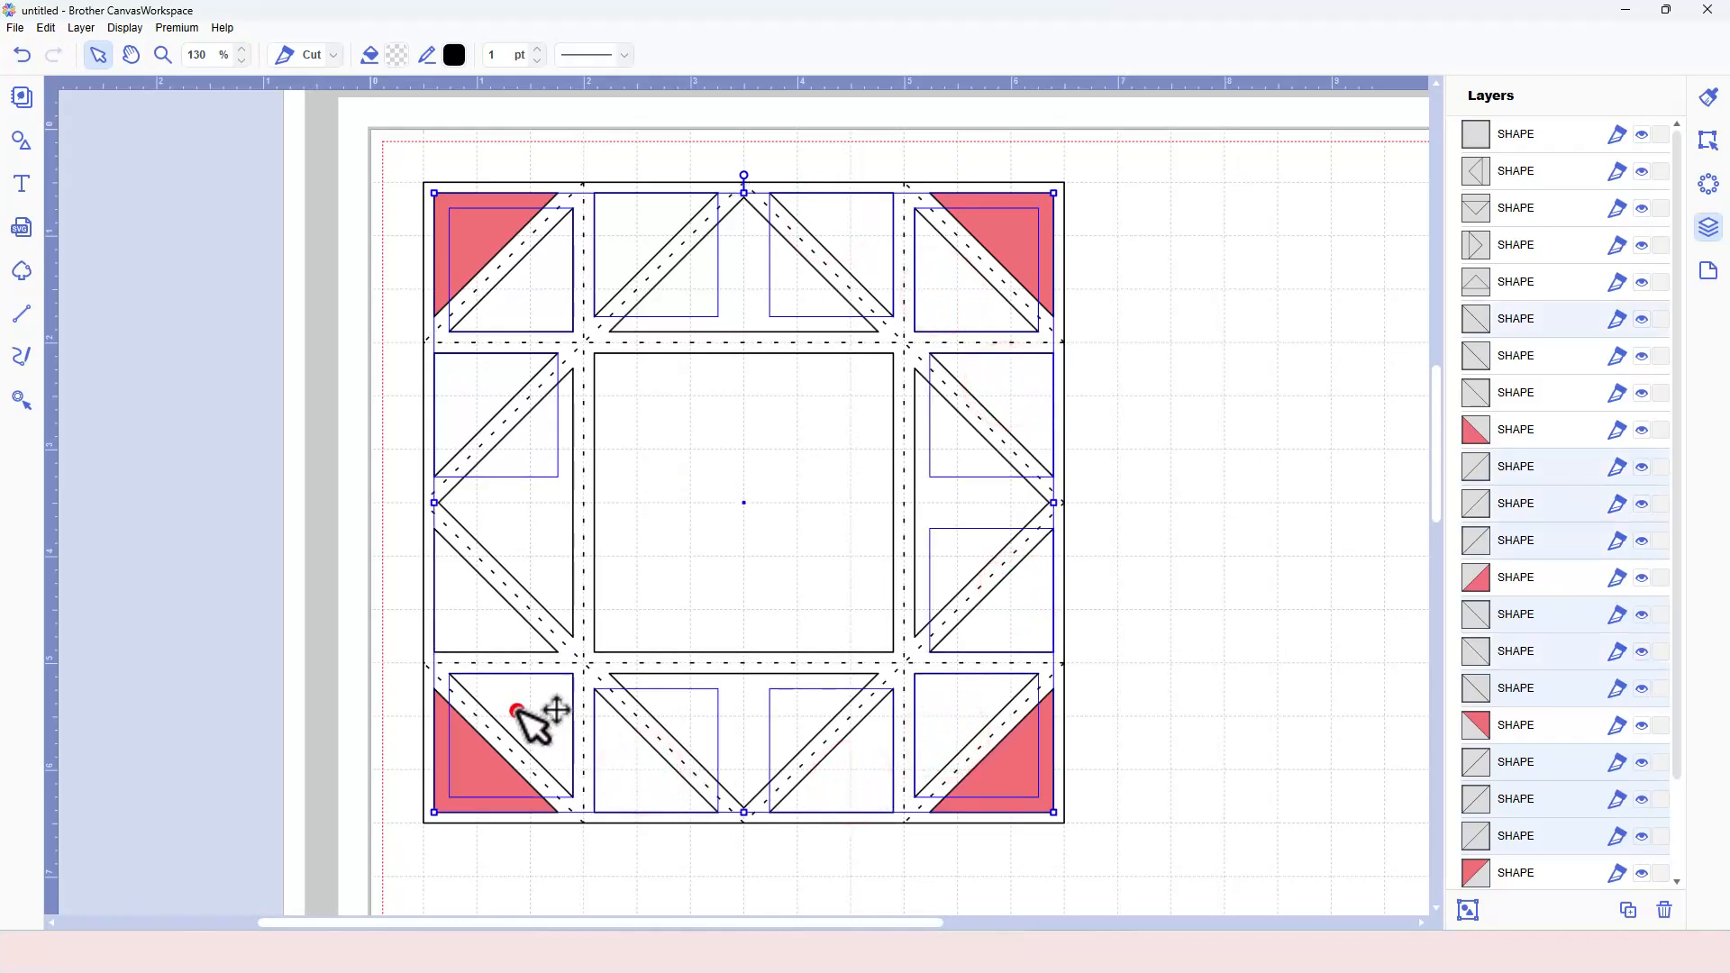
left_click(514, 708, "shift")
left_click(483, 603, "shift")
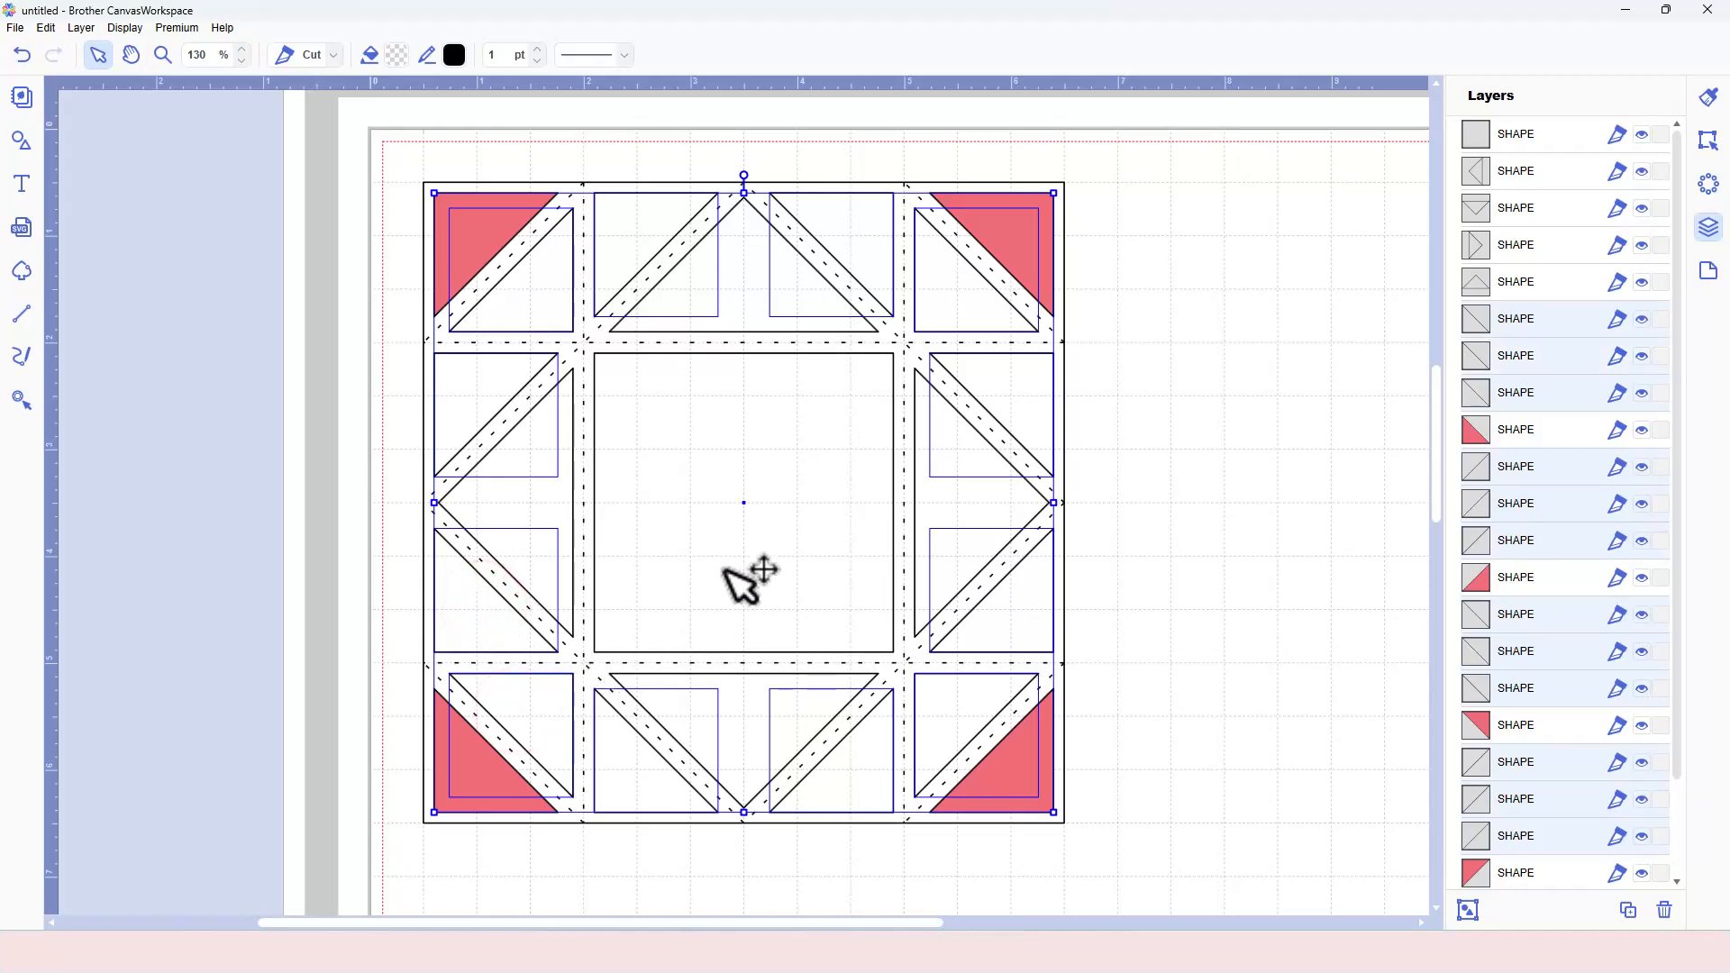
left_click(398, 56)
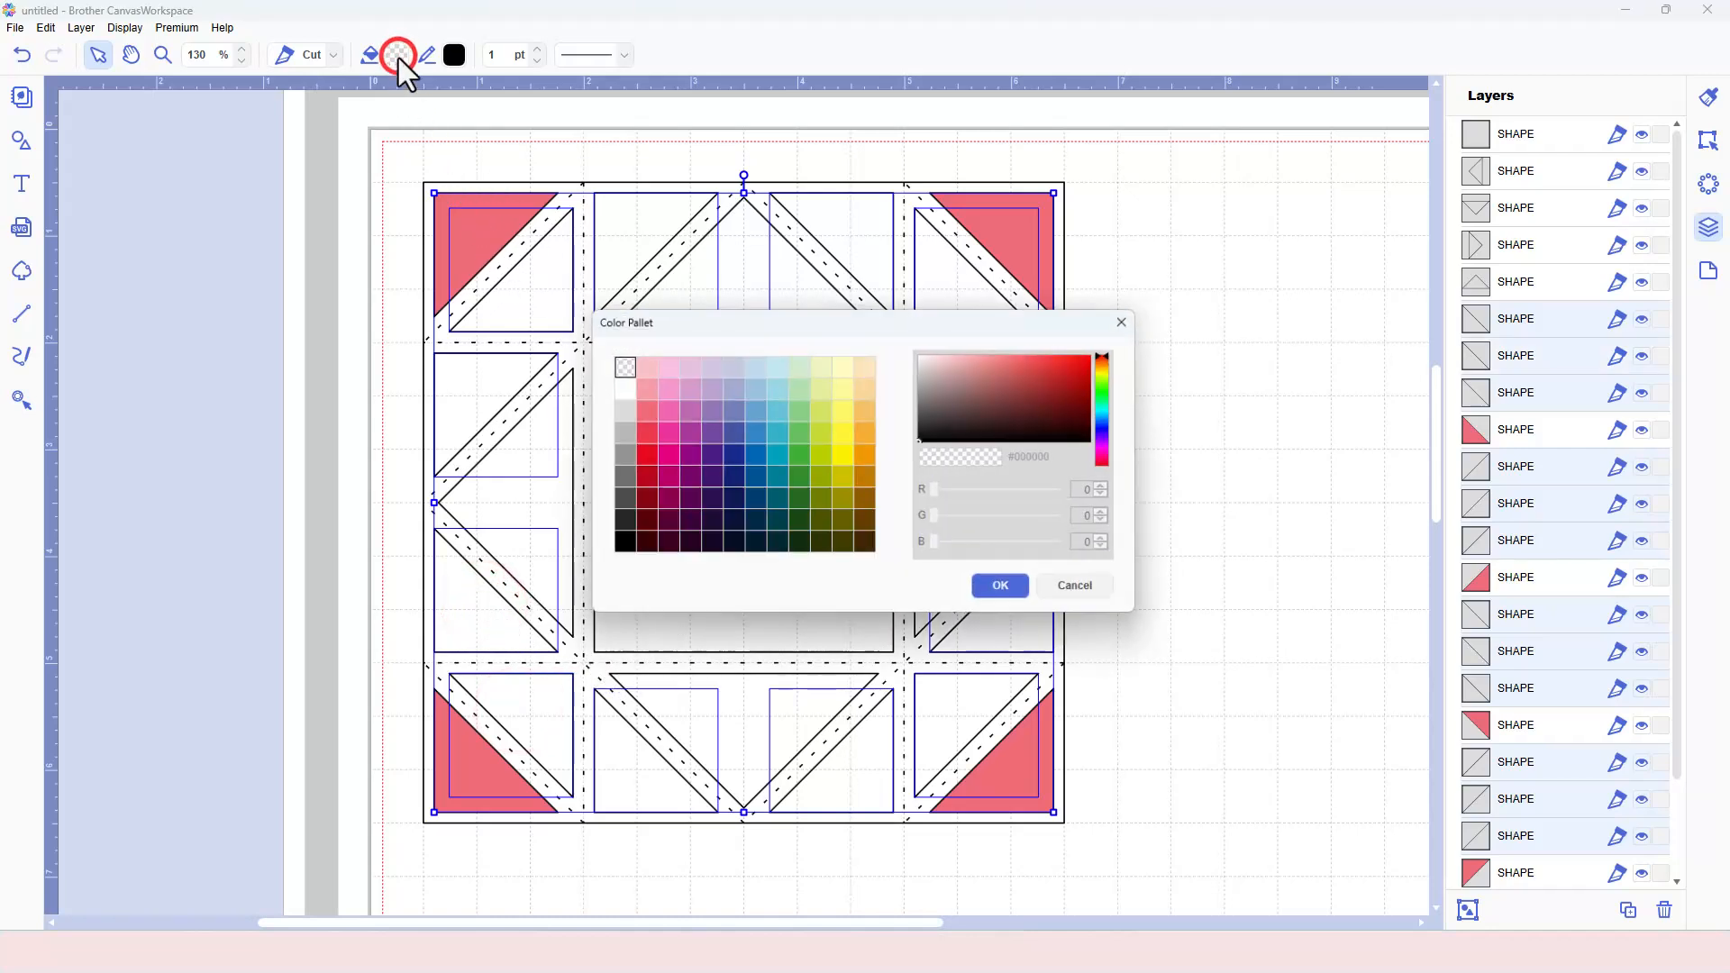
left_click(685, 389)
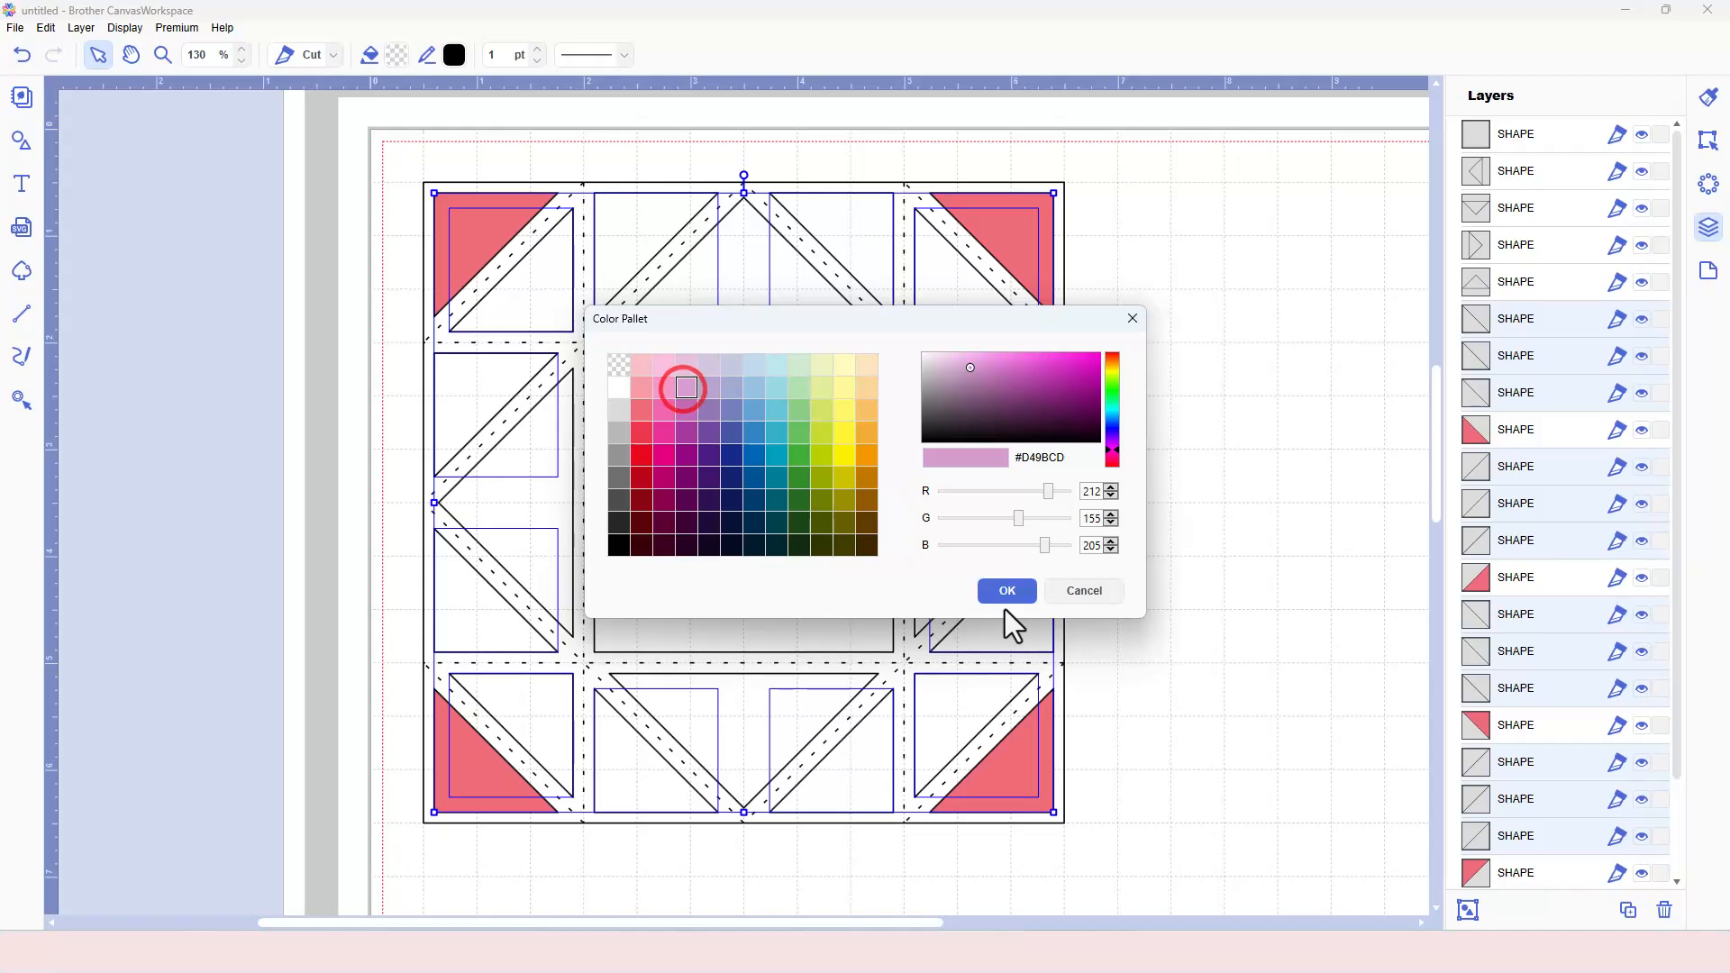
left_click(1007, 590)
left_click(1217, 529)
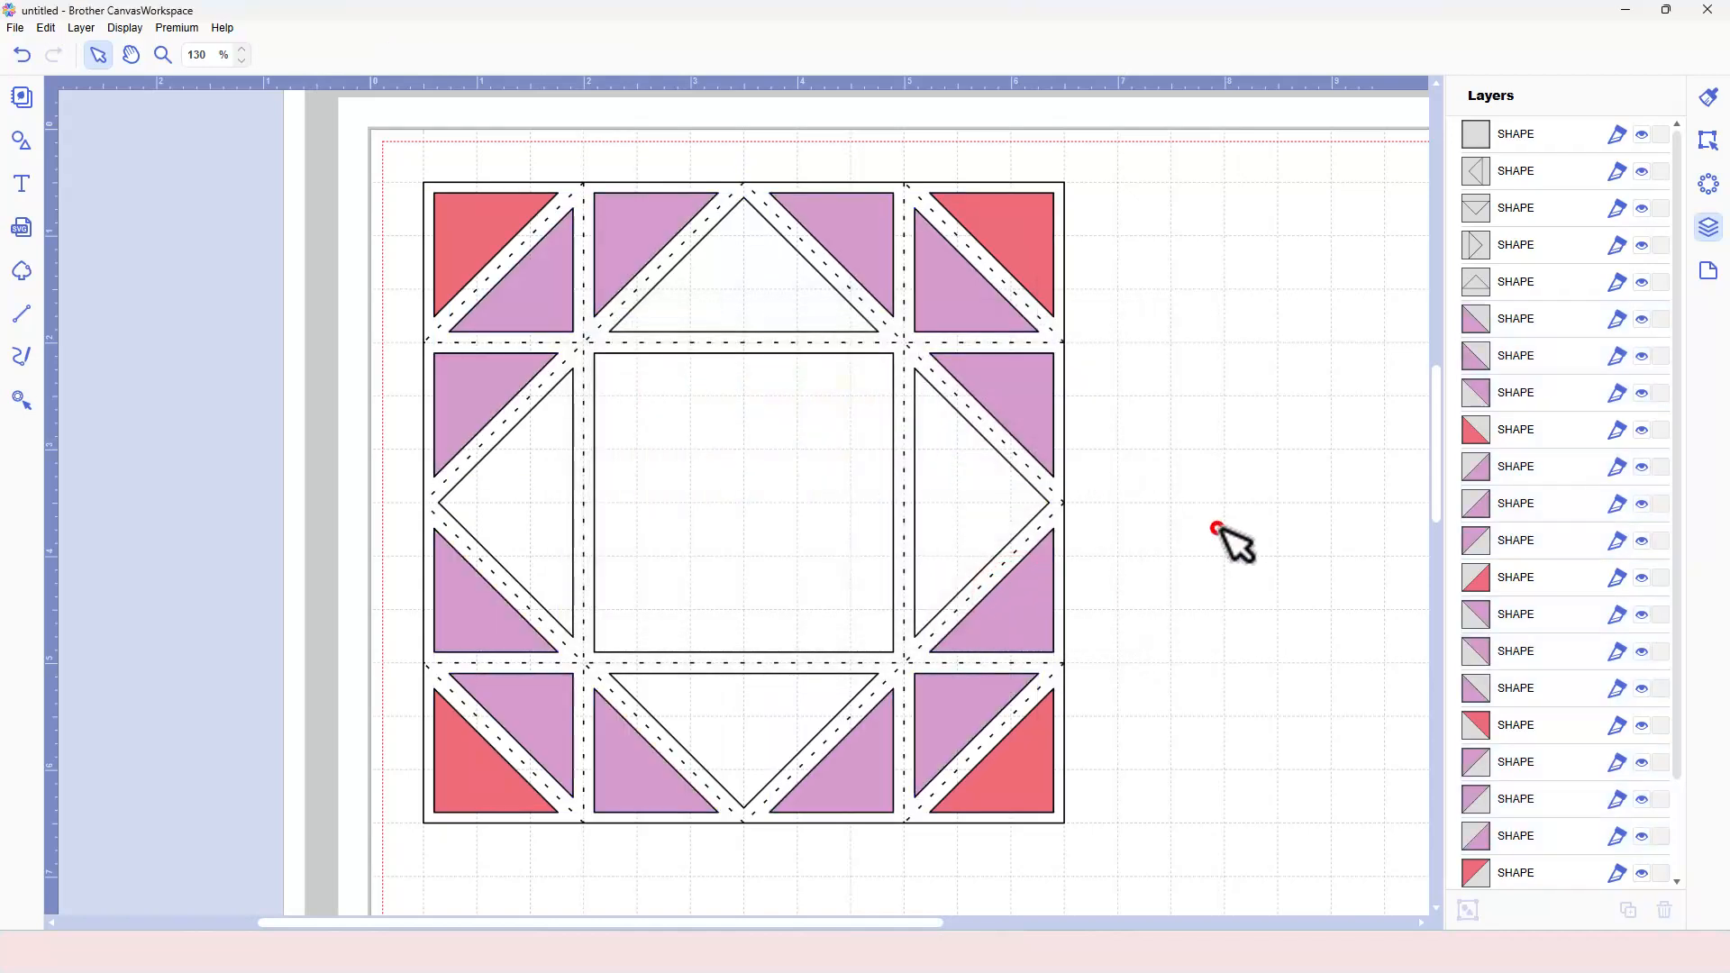
- Fill the four large triangles around the centre square with the same coral pink as the outer corner triangles
left_click(787, 289)
left_click(966, 523, "shift")
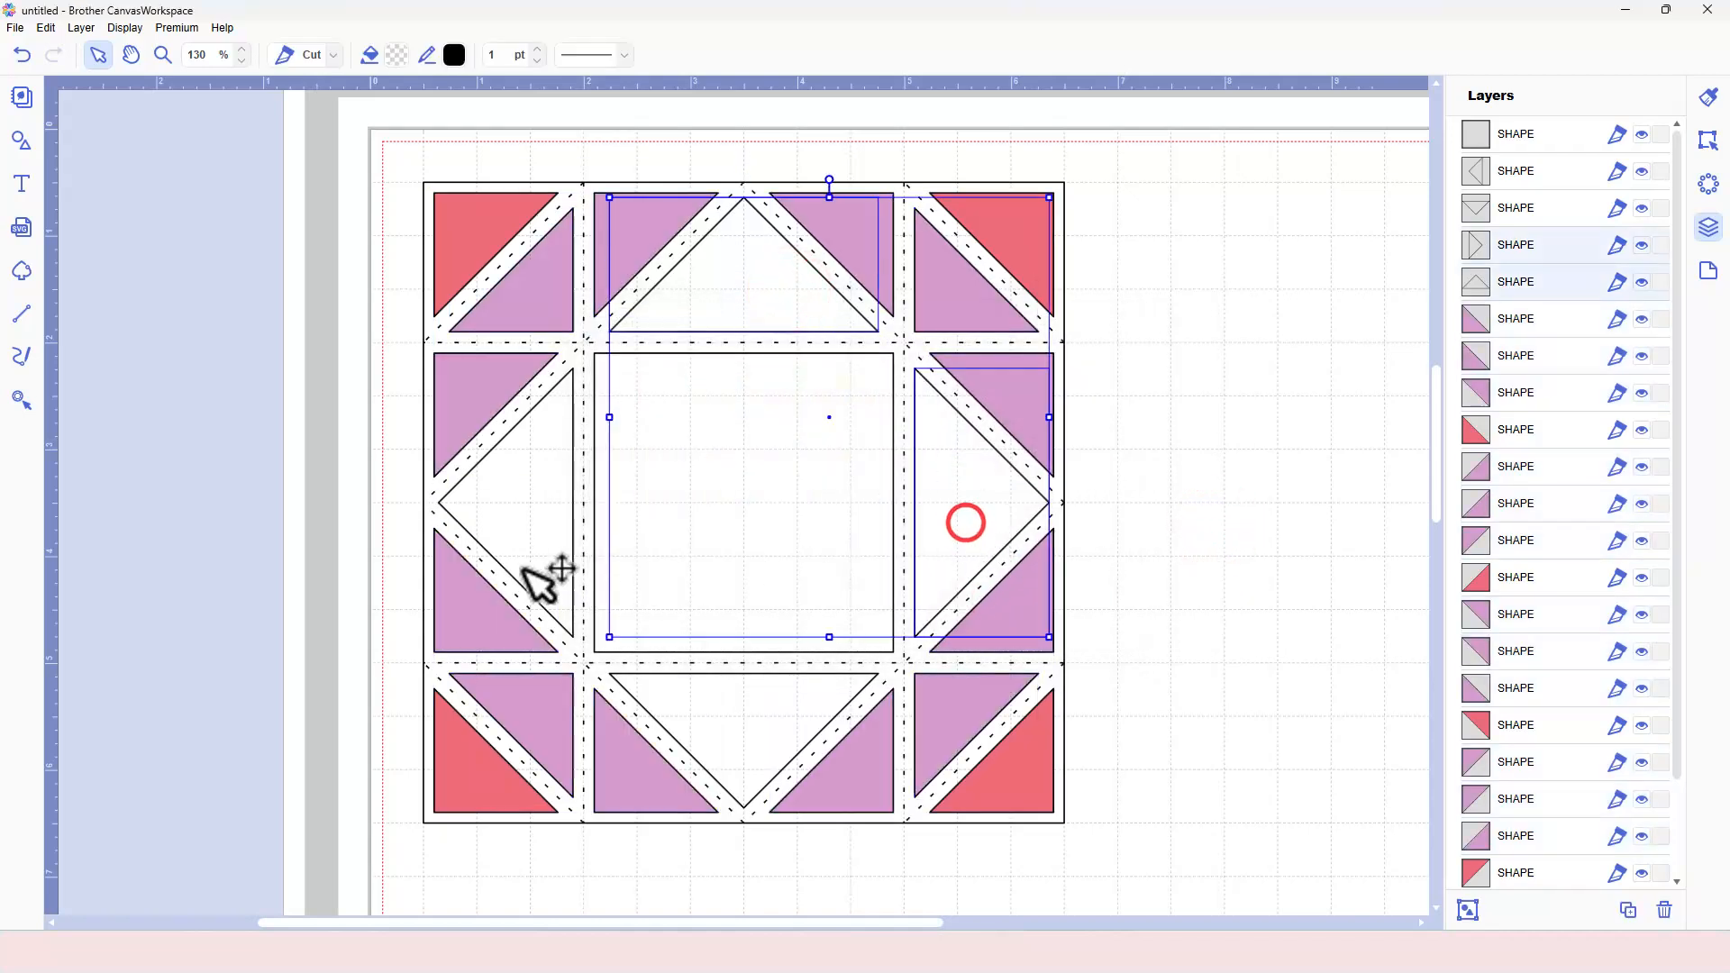
left_click(522, 507, "shift")
left_click(702, 704, "shift")
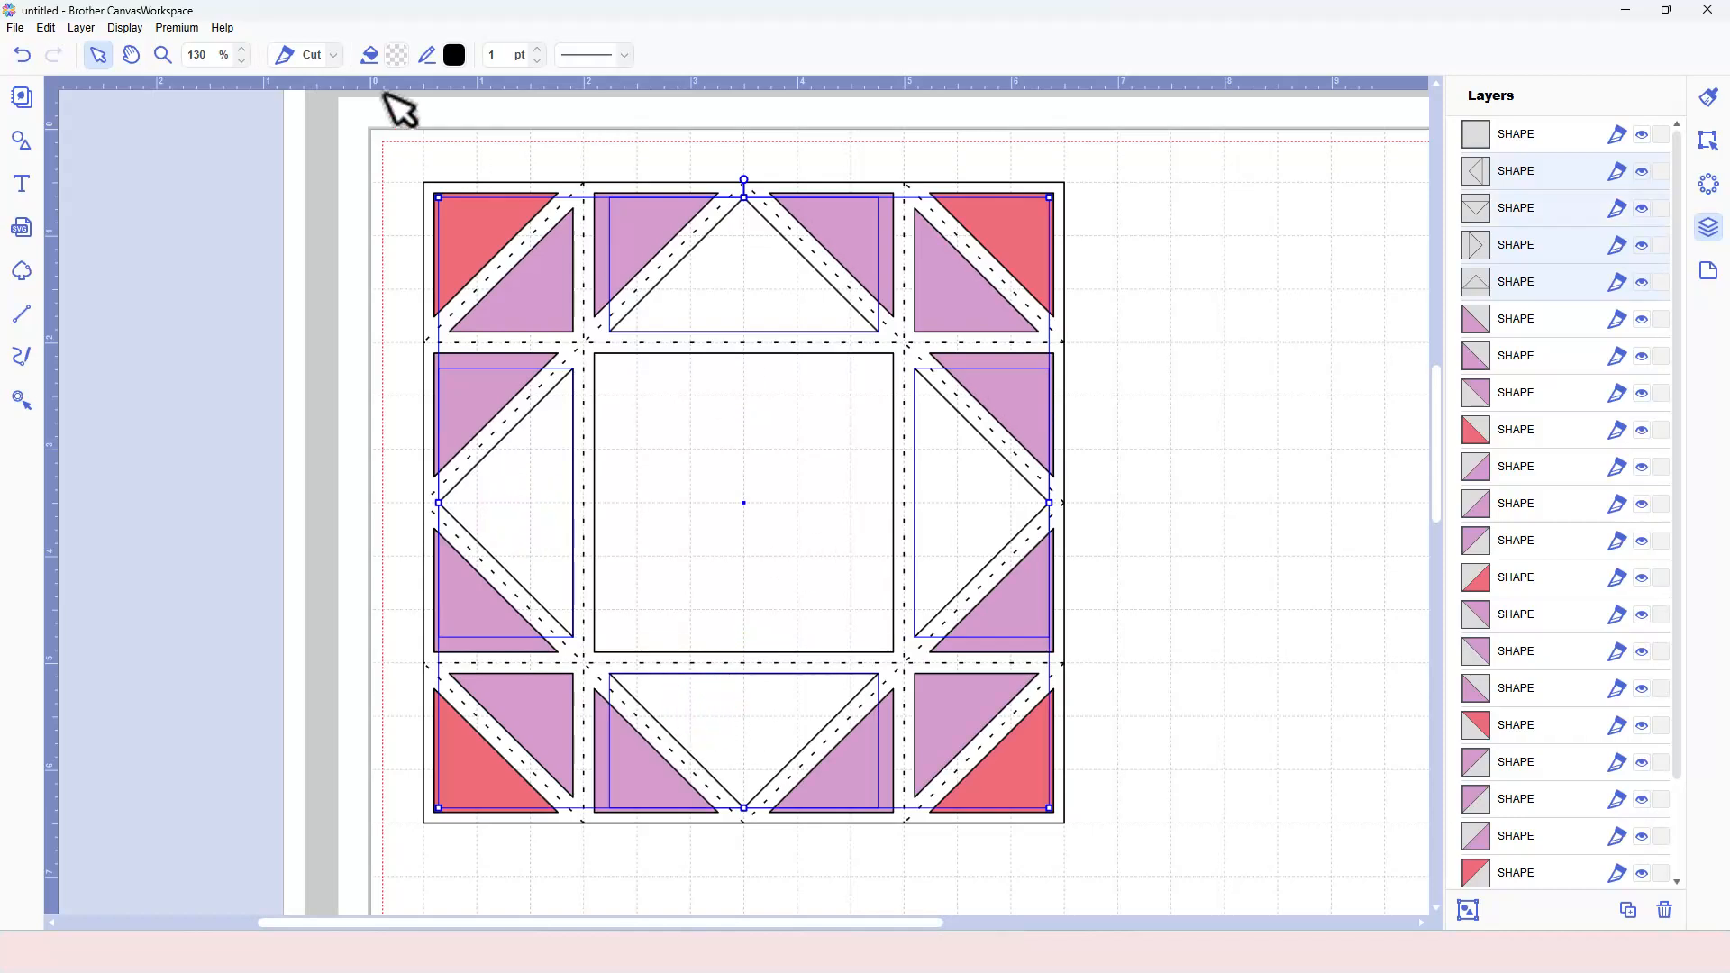
left_click(393, 59)
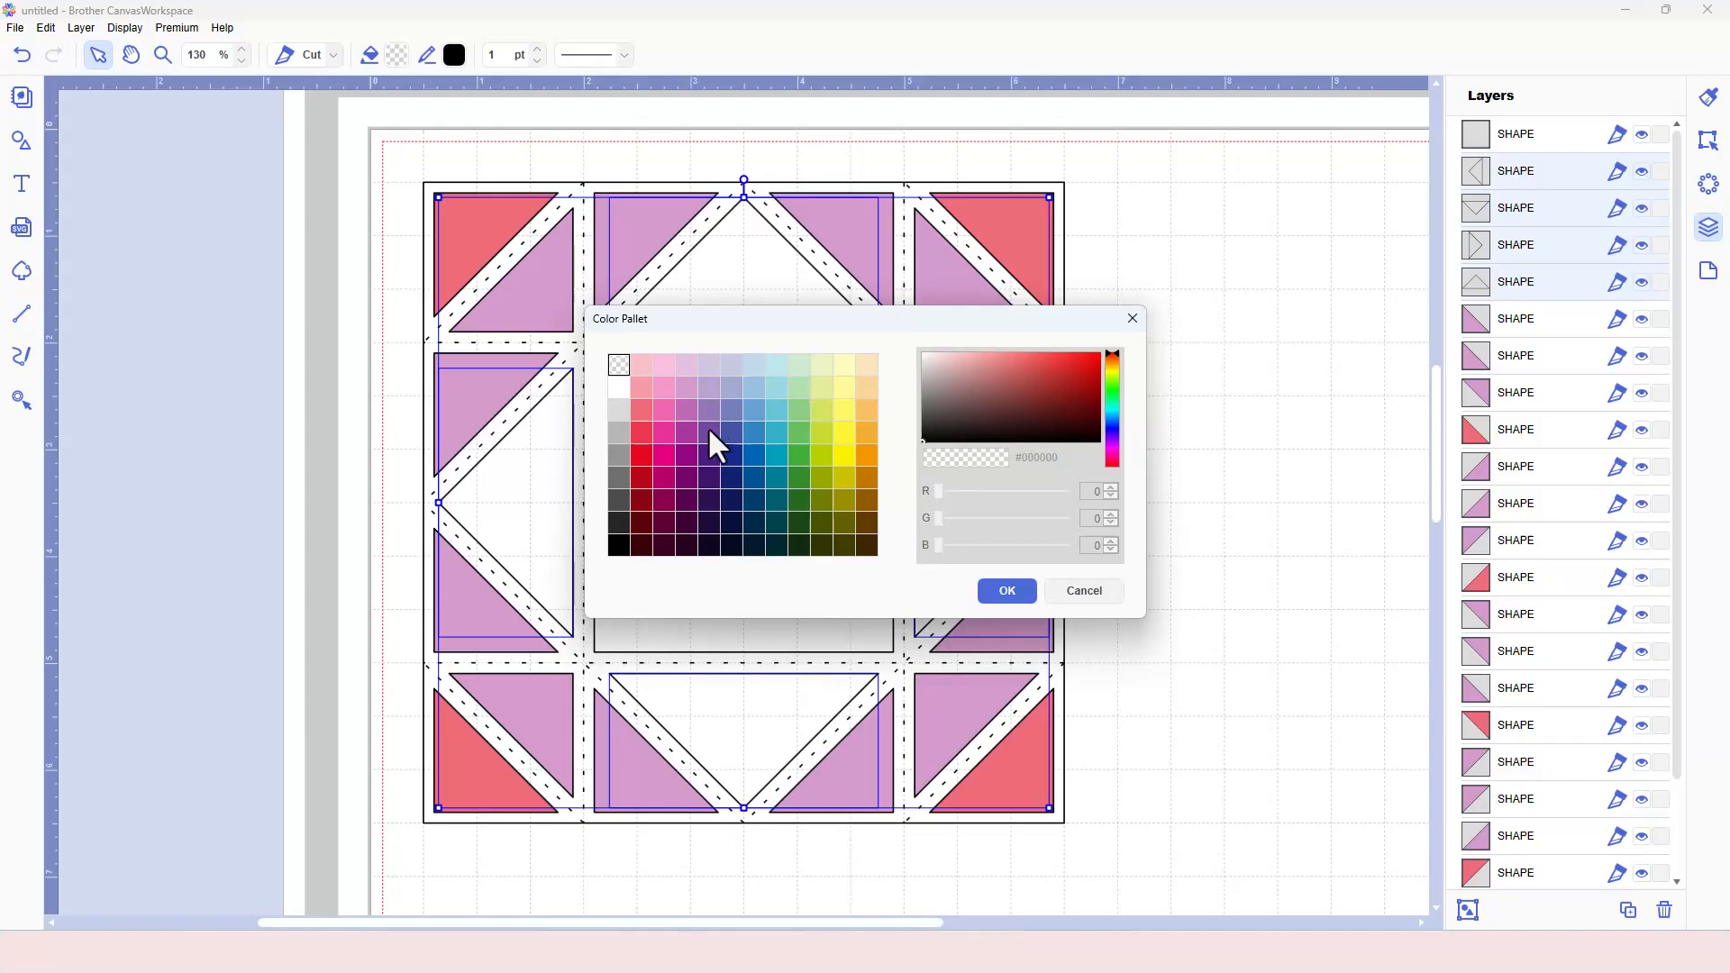
left_click(643, 388)
left_click(1023, 587)
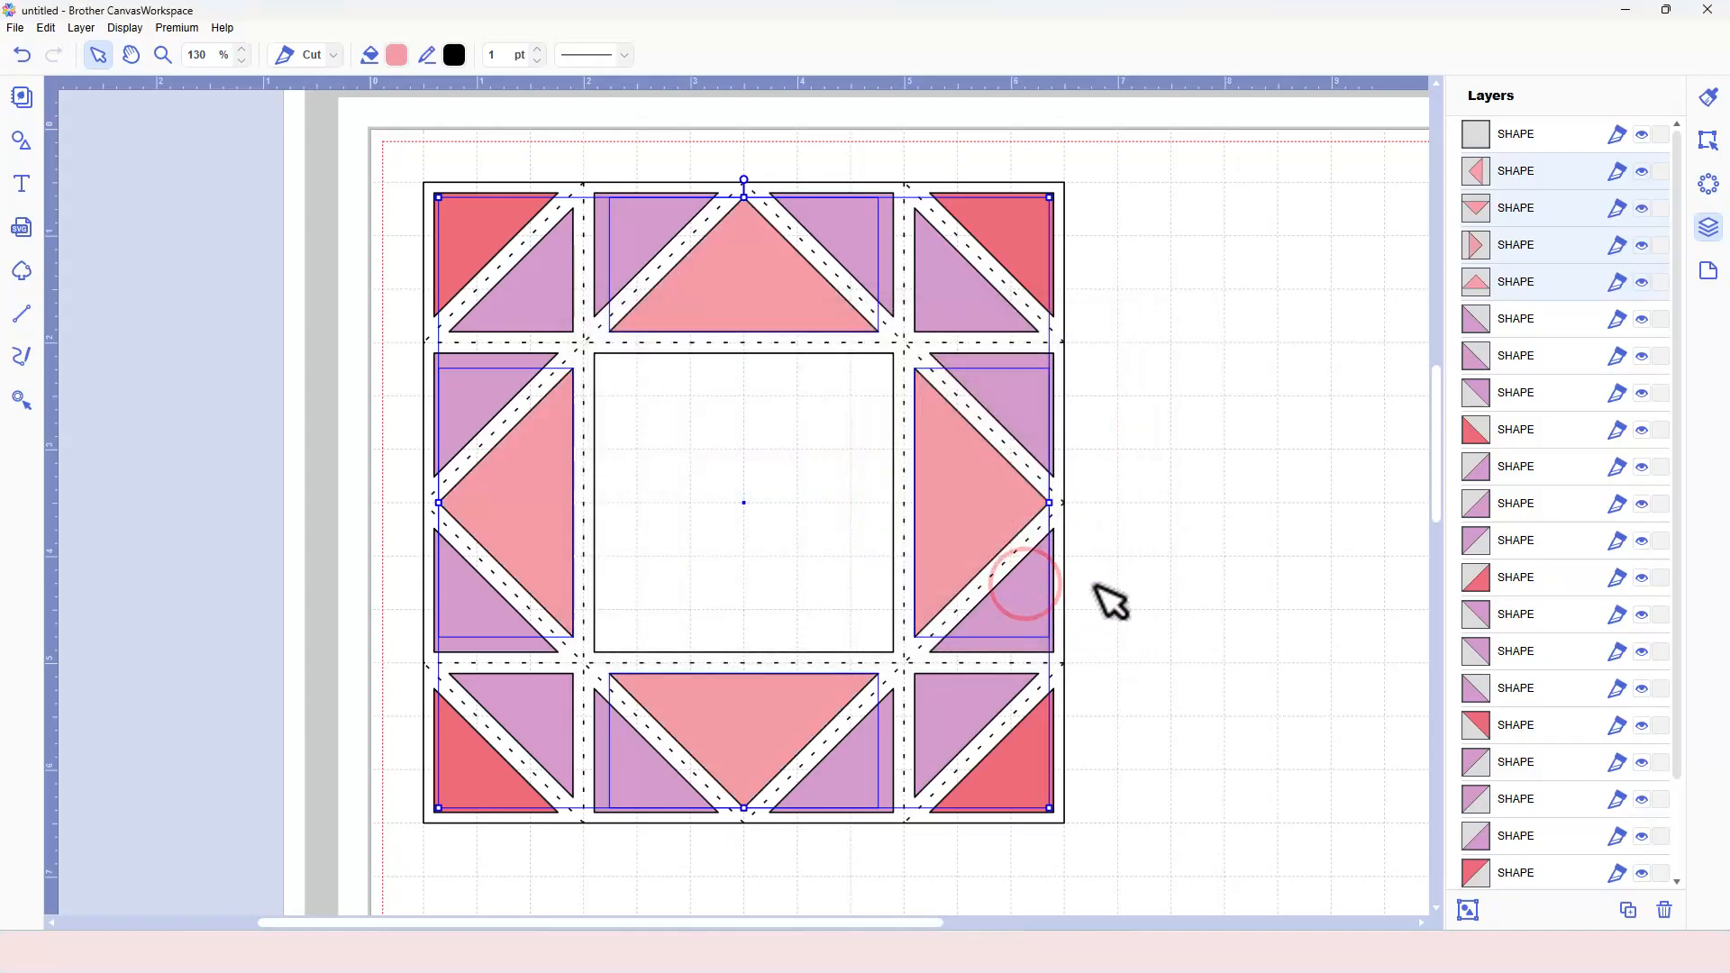
left_click(397, 56)
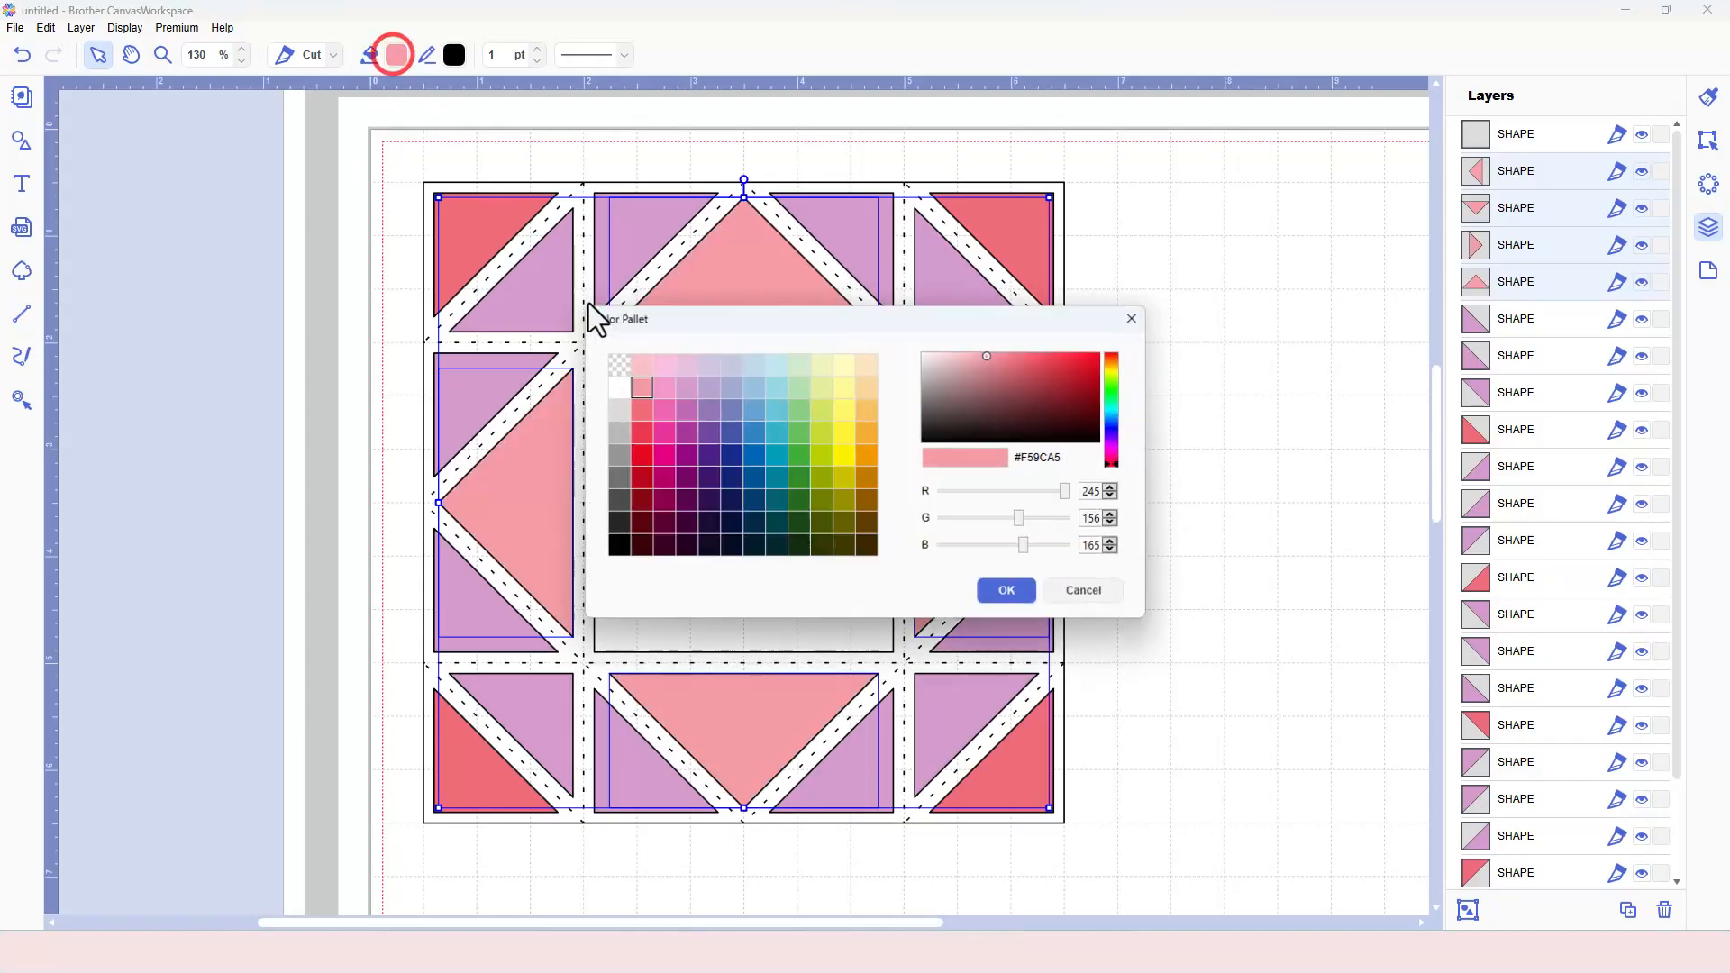
left_click(642, 409)
left_click(995, 591)
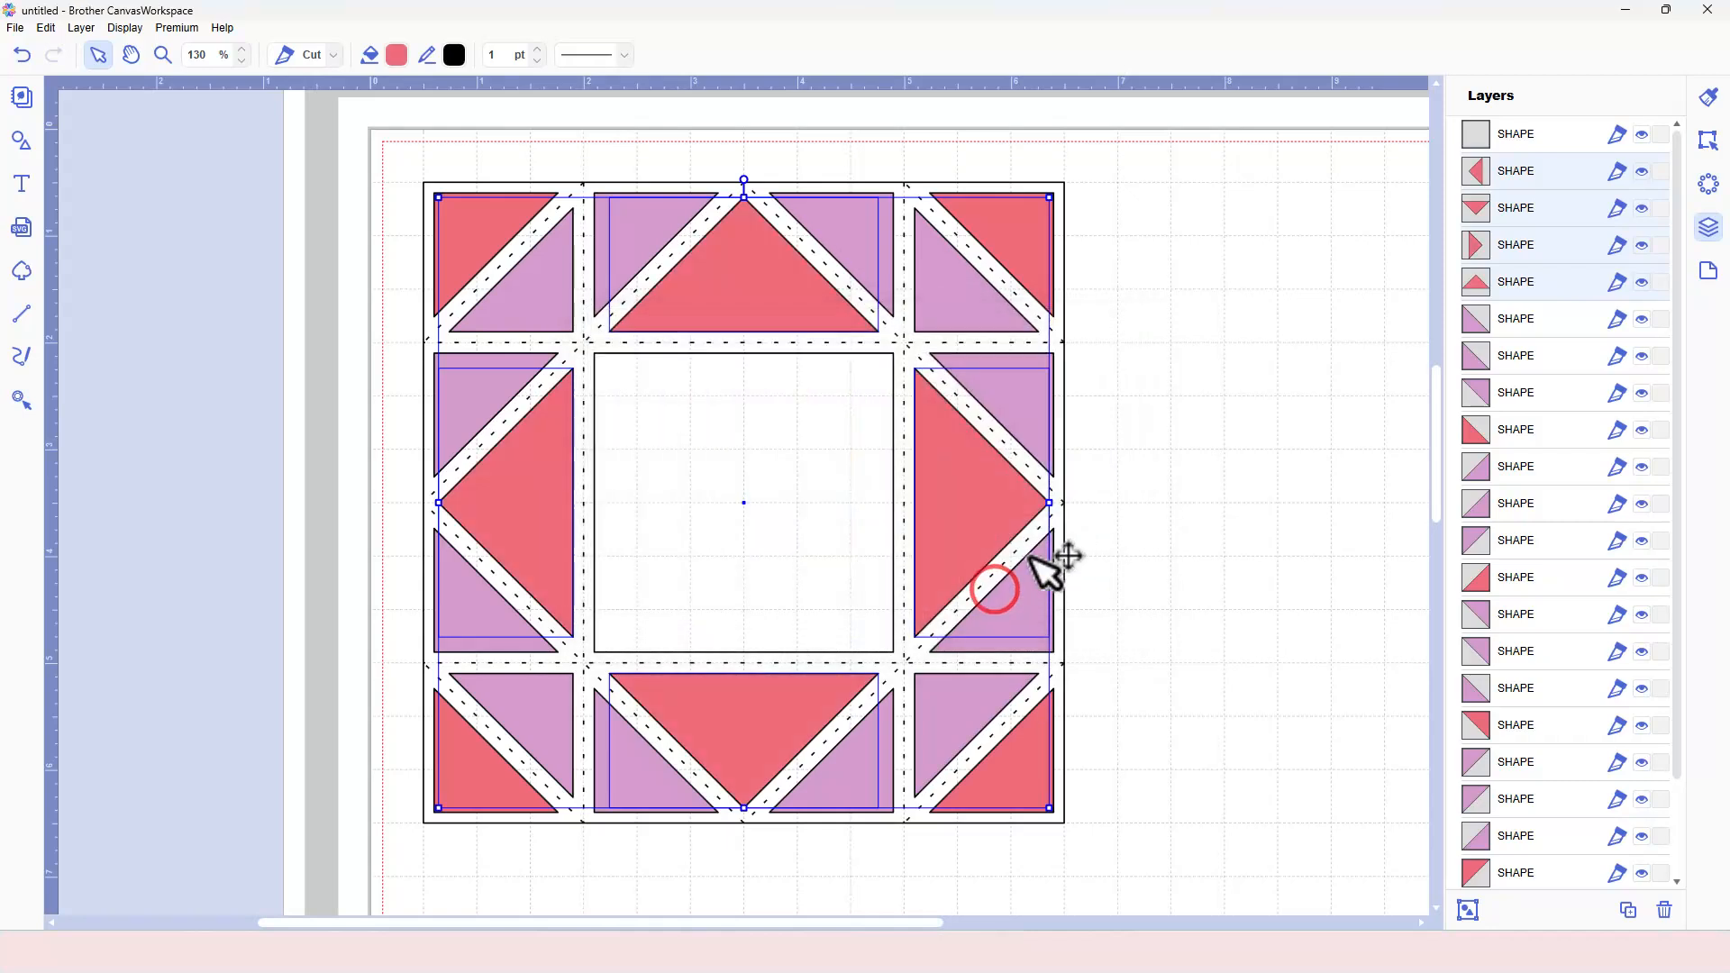
left_click(1139, 463)
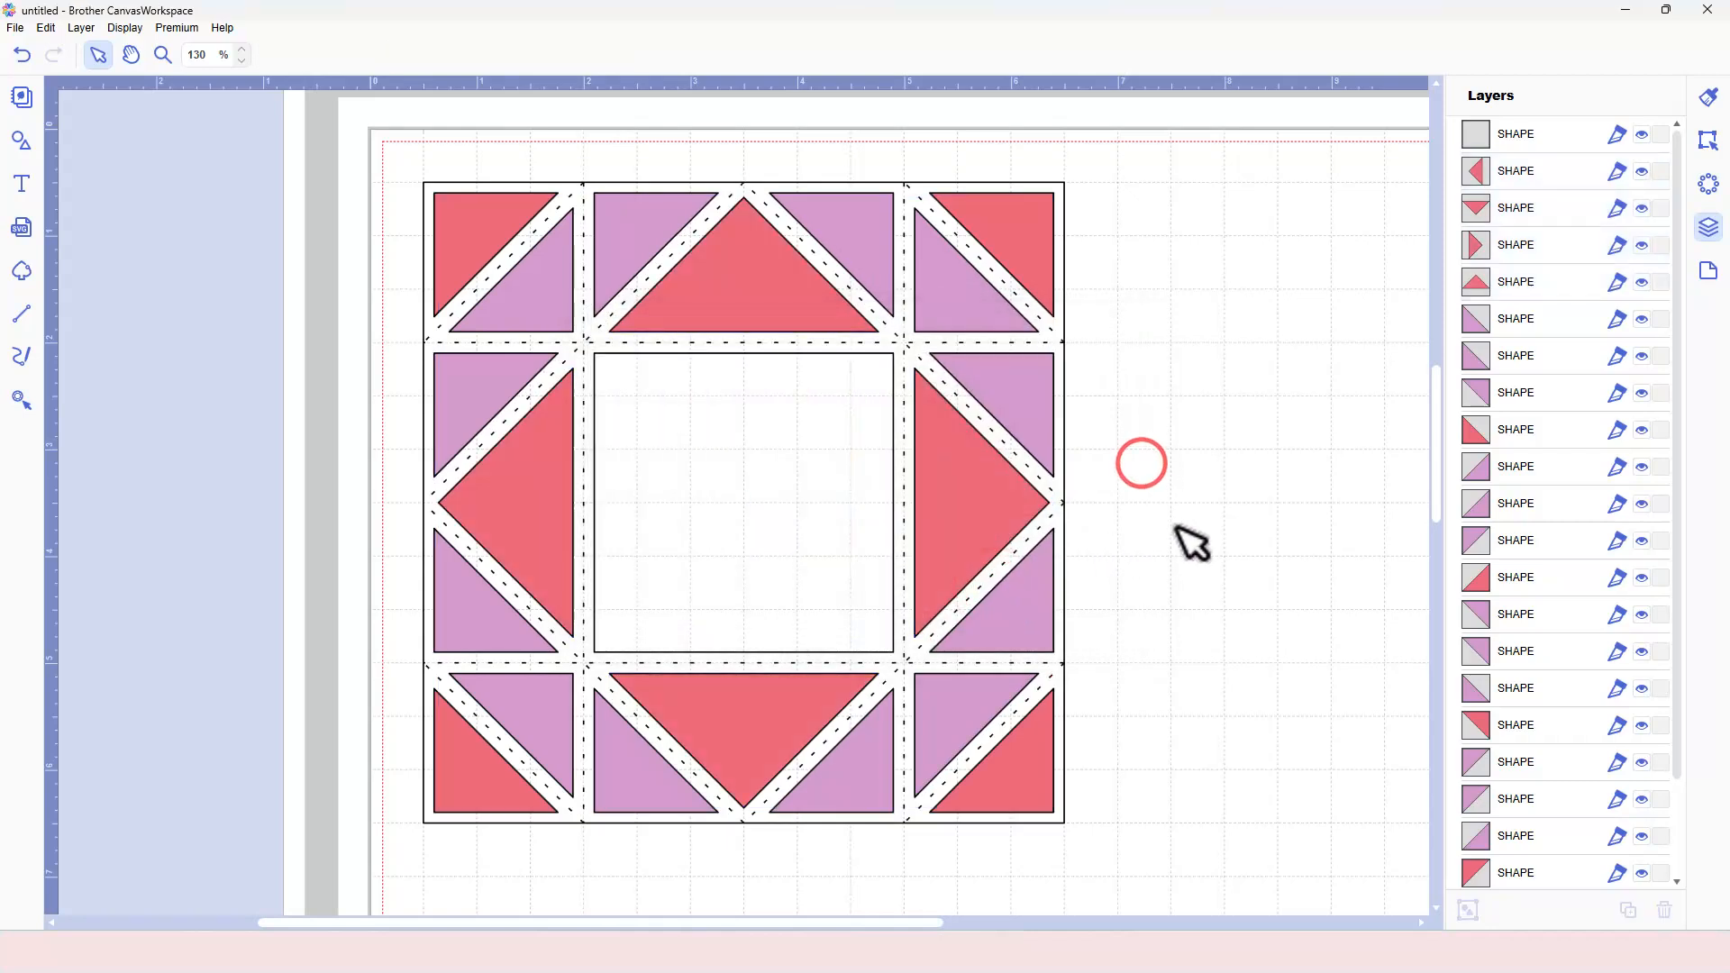
left_click(769, 417)
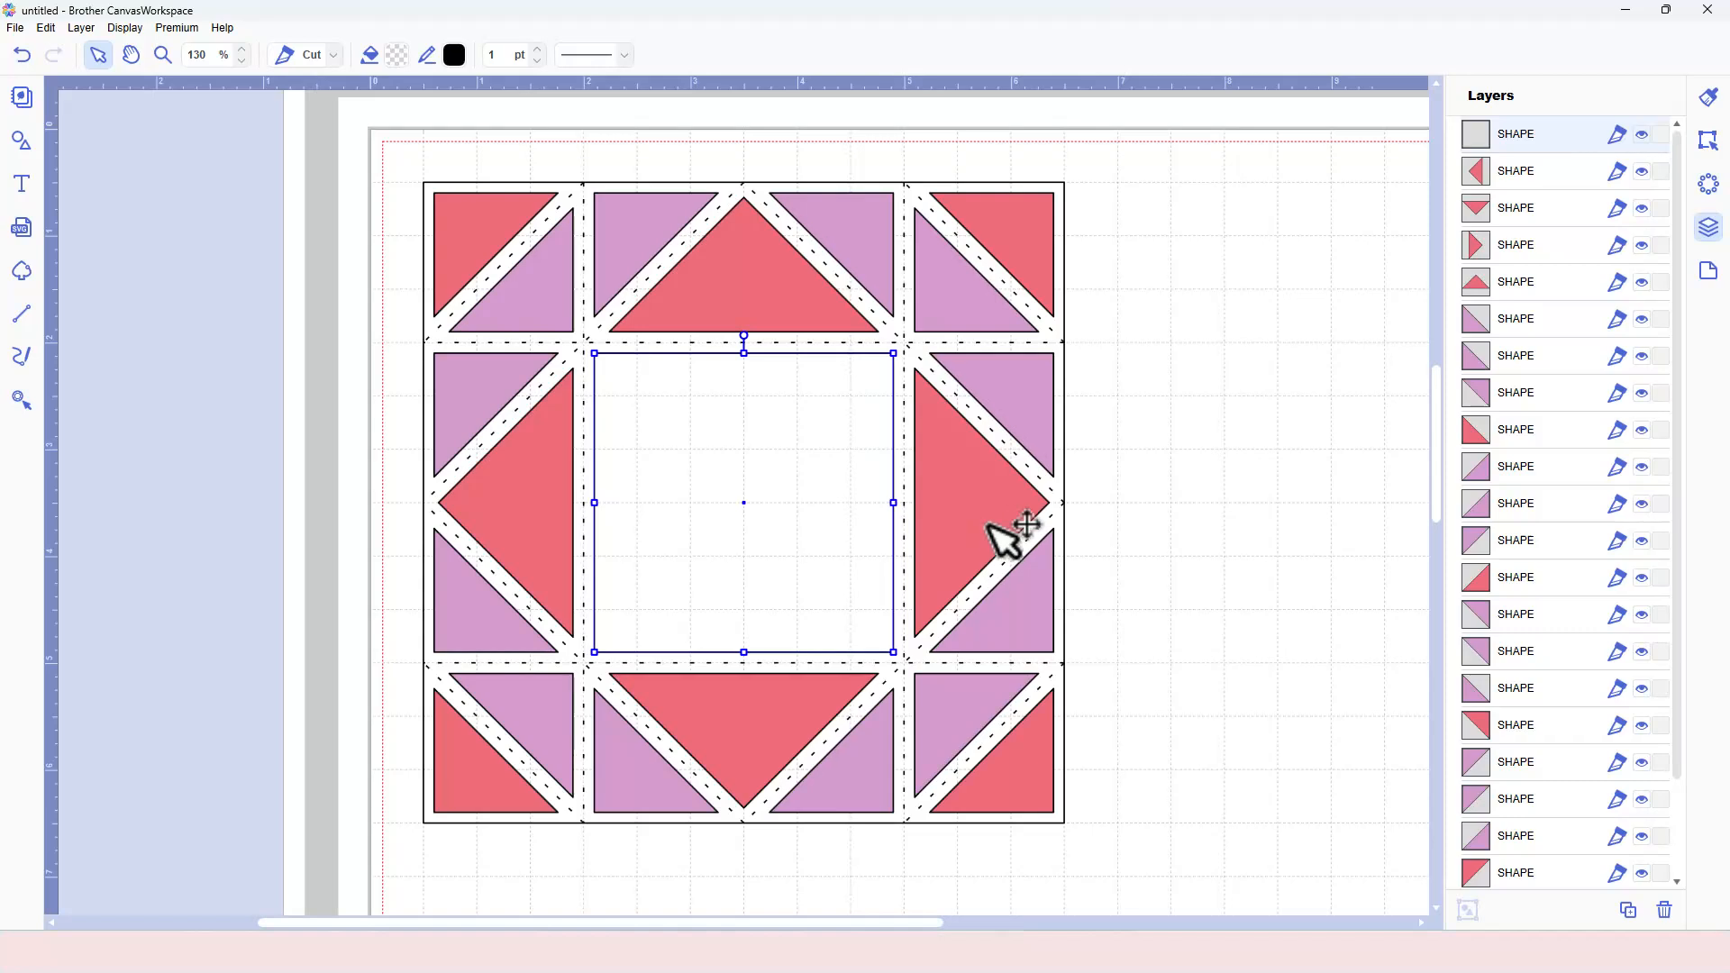
left_click(1149, 502)
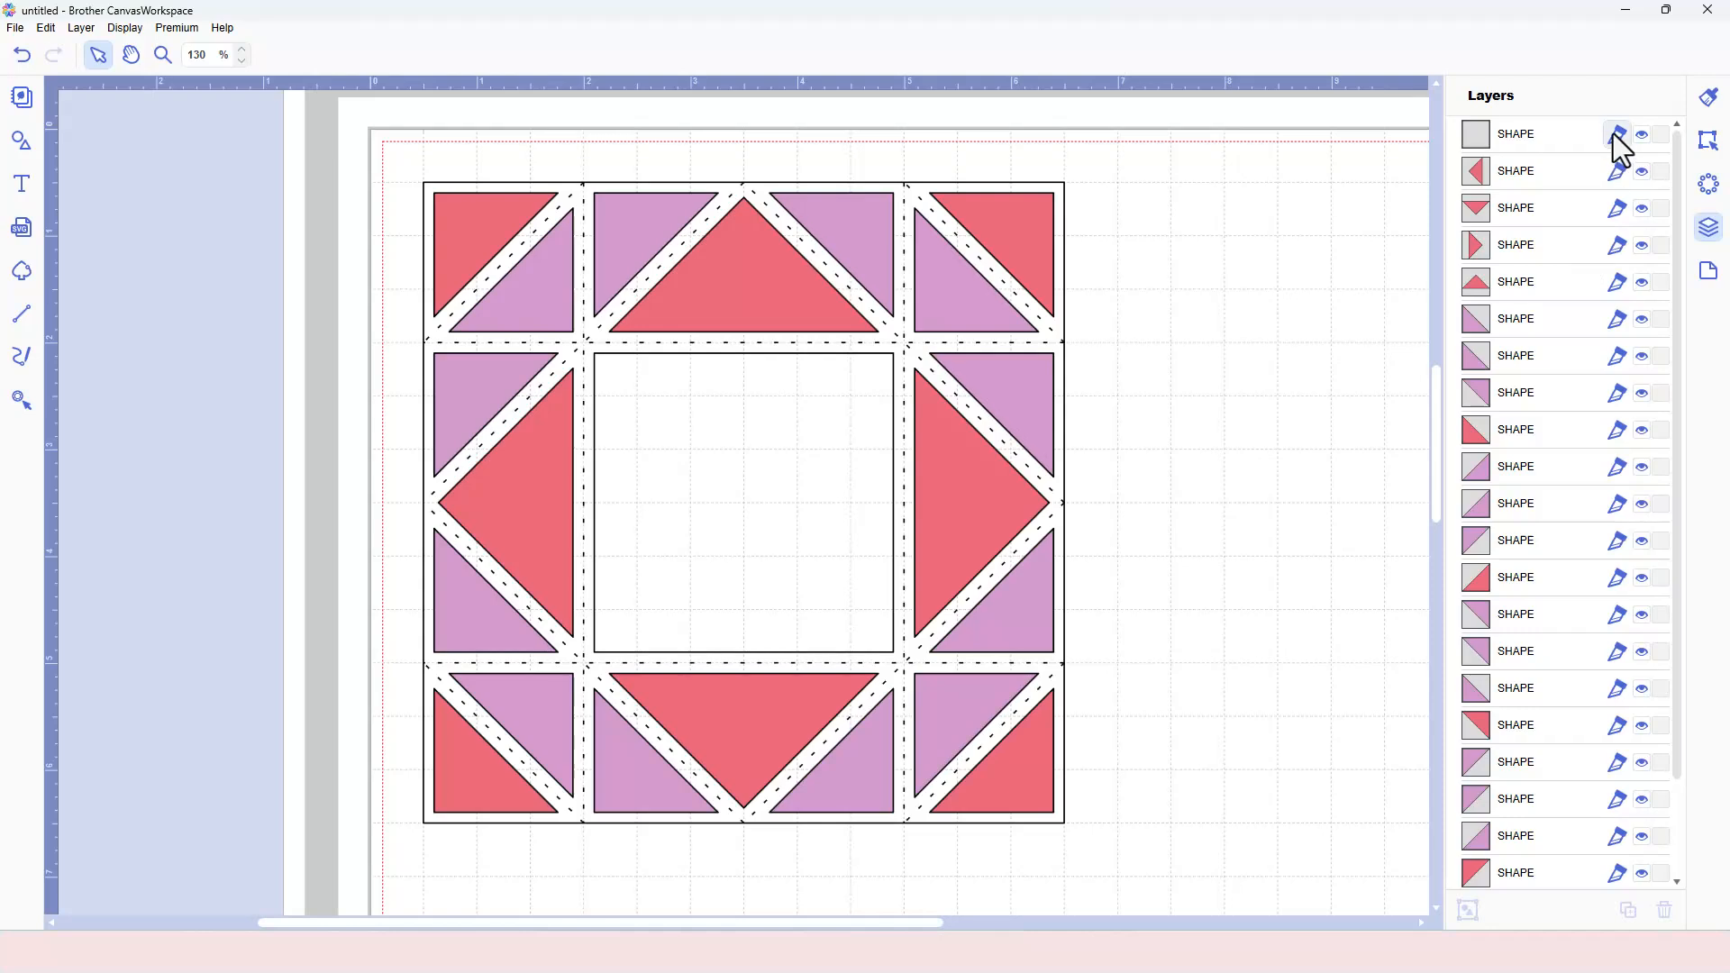
- Group all eight coral pink triangles, the four large ones and the four outer corner ones, and deselect them
left_click(1555, 168)
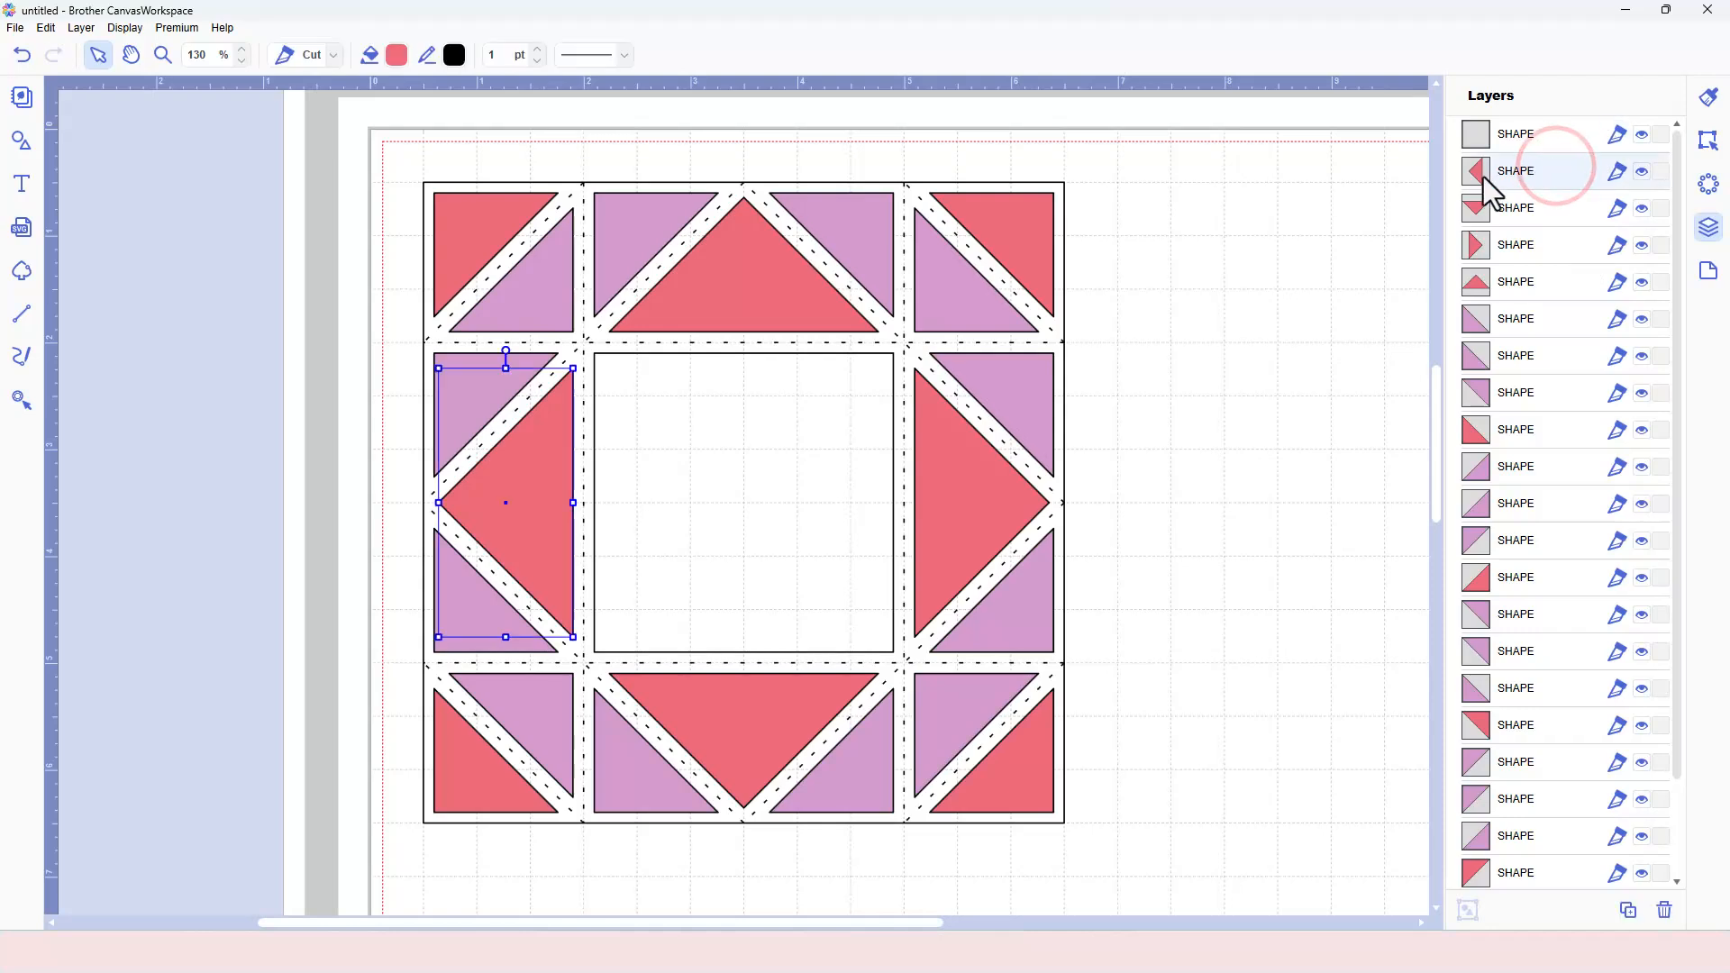
left_click(1555, 206, "ctrl")
left_click(1560, 245, "ctrl")
left_click(1552, 282, "ctrl")
left_click(1554, 431, "ctrl")
left_click(1554, 576, "ctrl")
left_click(1552, 726, "ctrl")
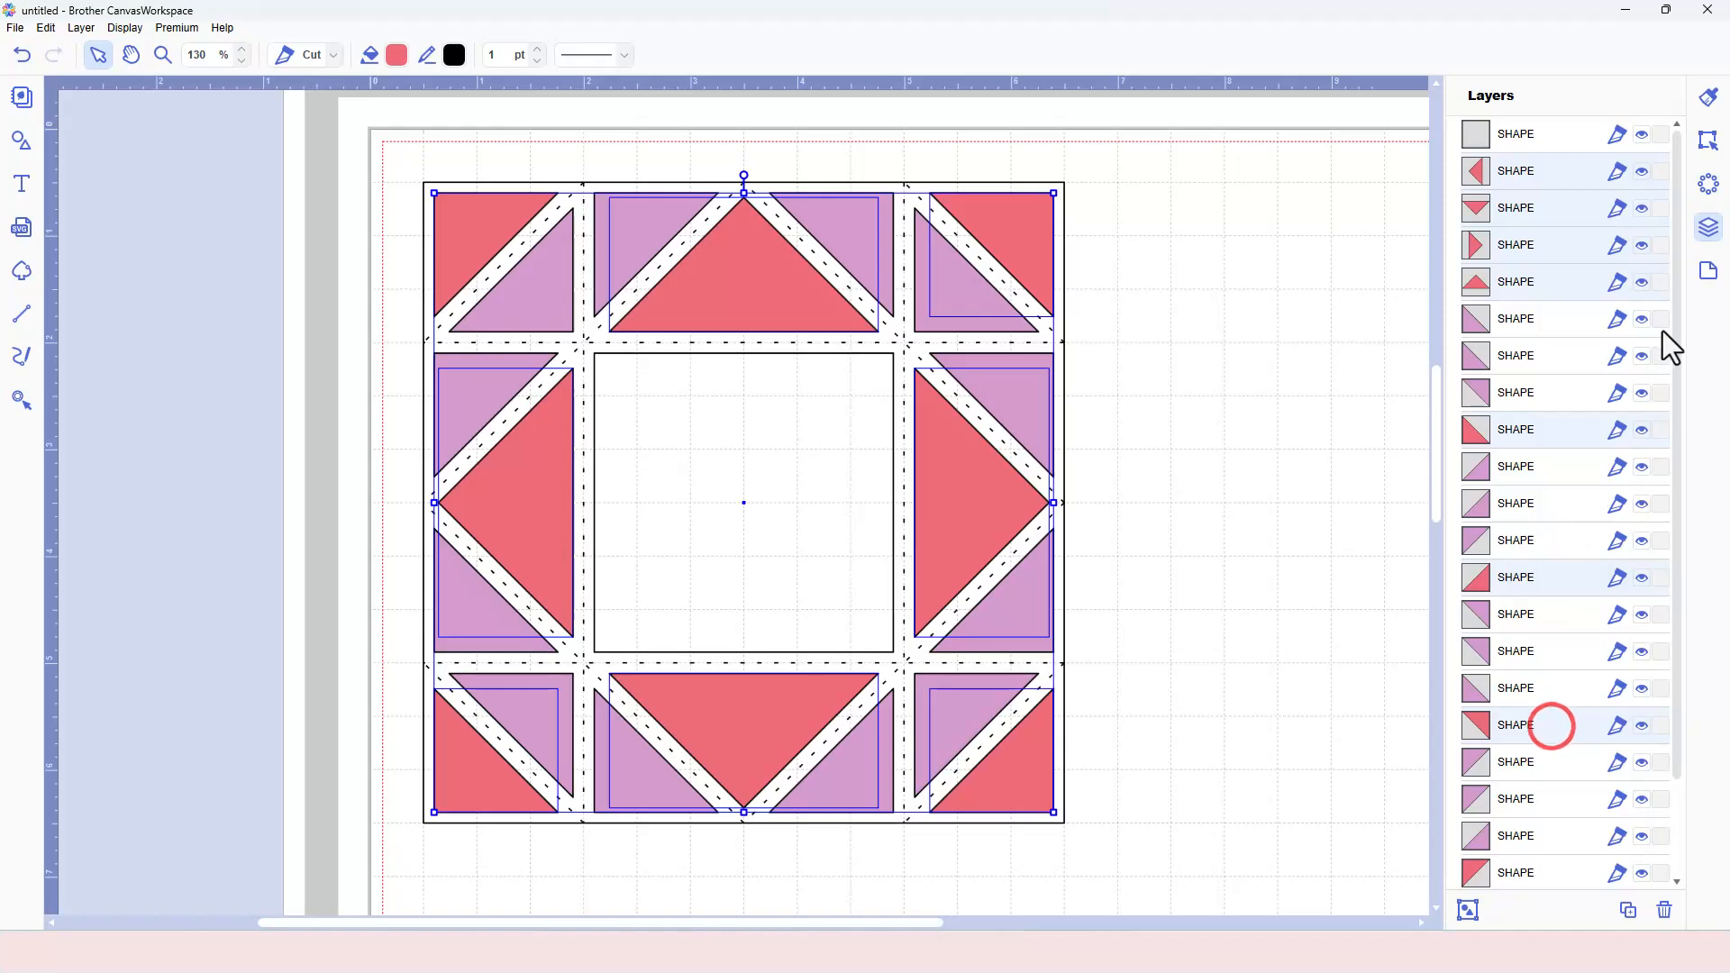
left_click_drag(1676, 329, 1688, 512)
left_click(1565, 764, "ctrl")
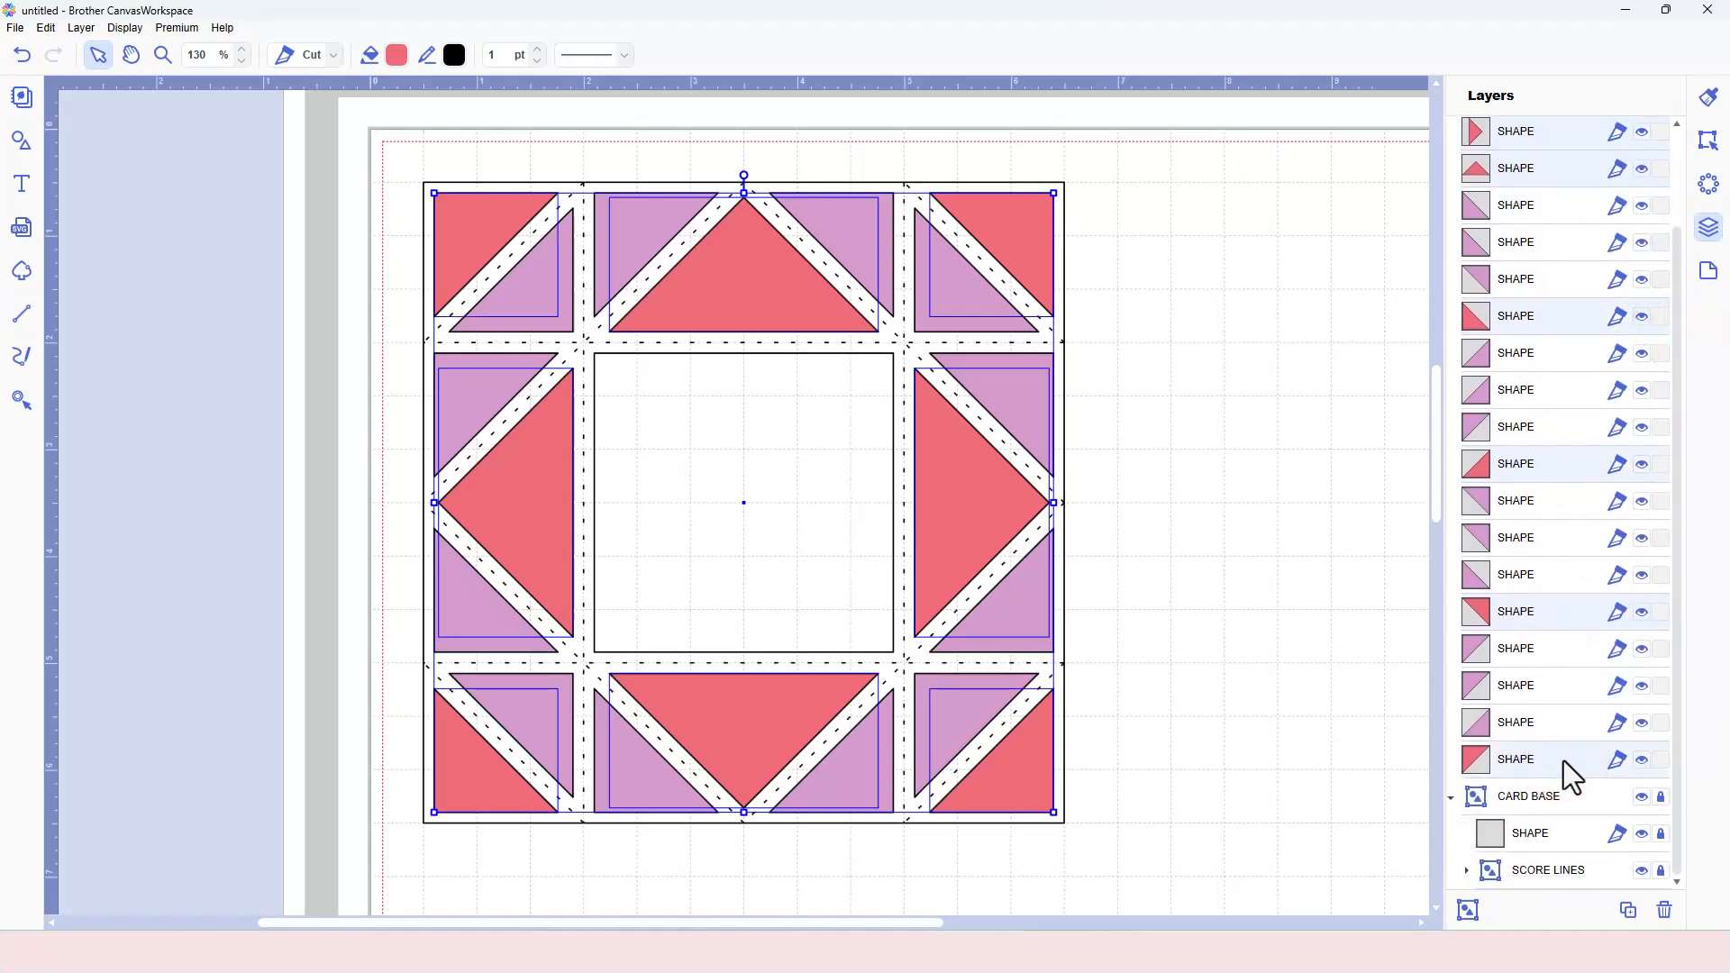
key("ctrl+g")
left_click(1679, 353)
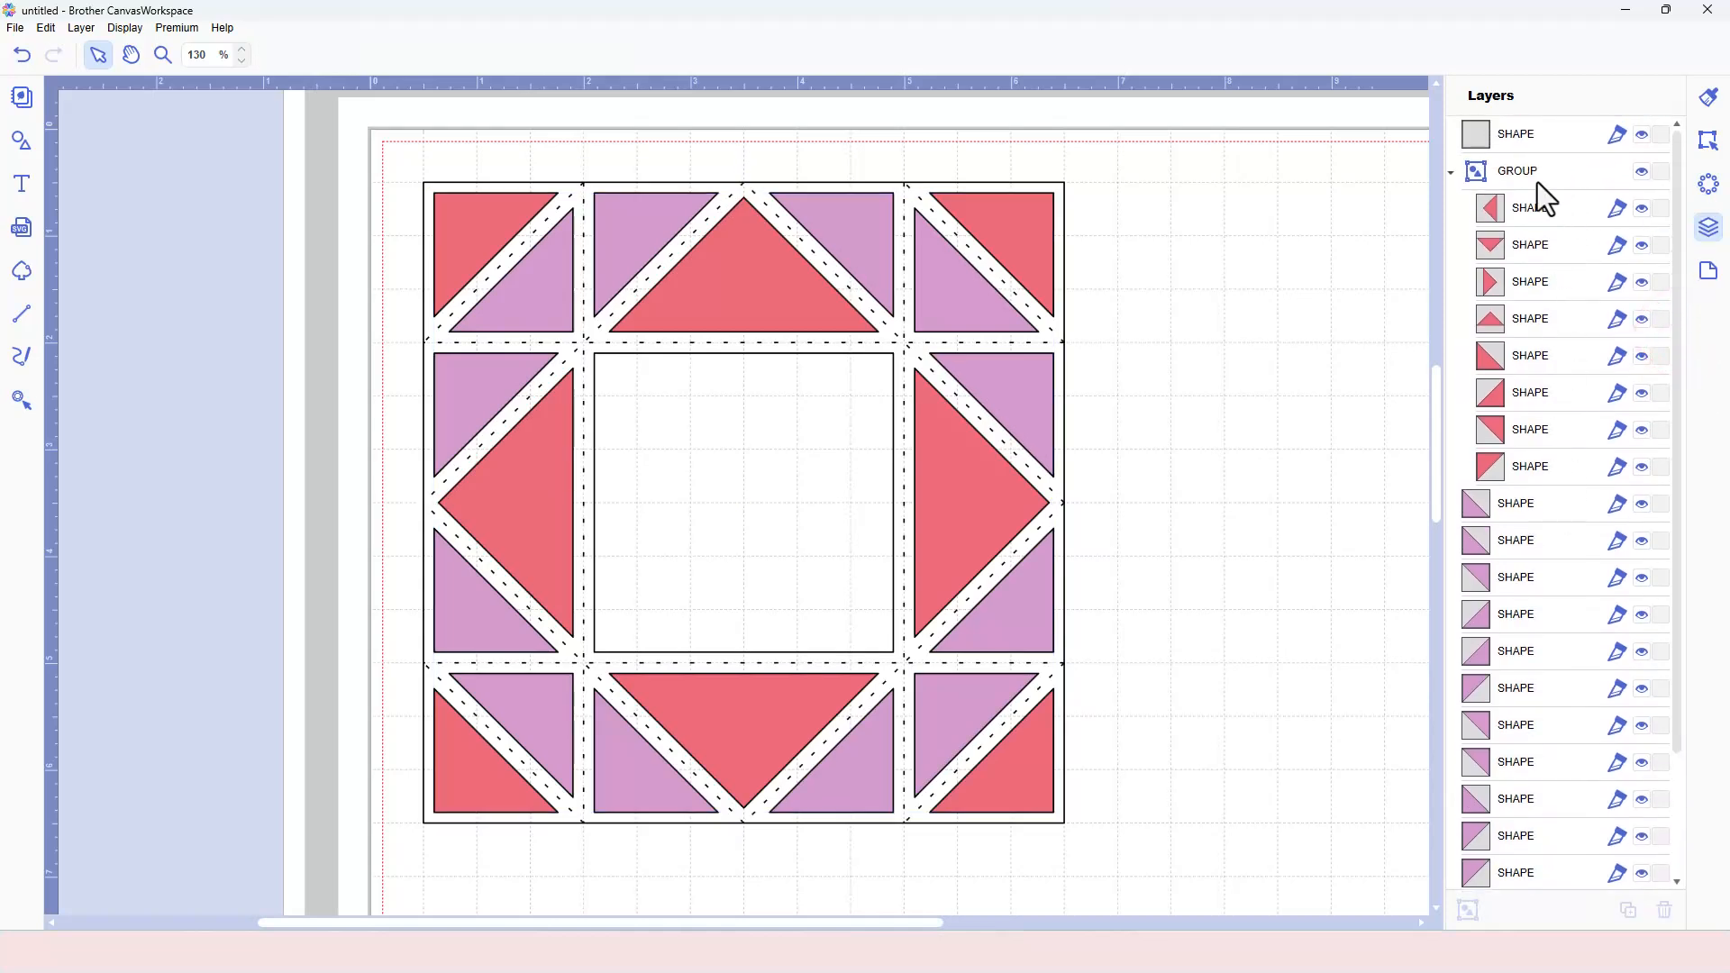
- Group the twelve light purple triangles and collapse that group in the layer list
left_click(1553, 503)
scroll(1561, 595, "down", 3)
left_click(1545, 761, "shift")
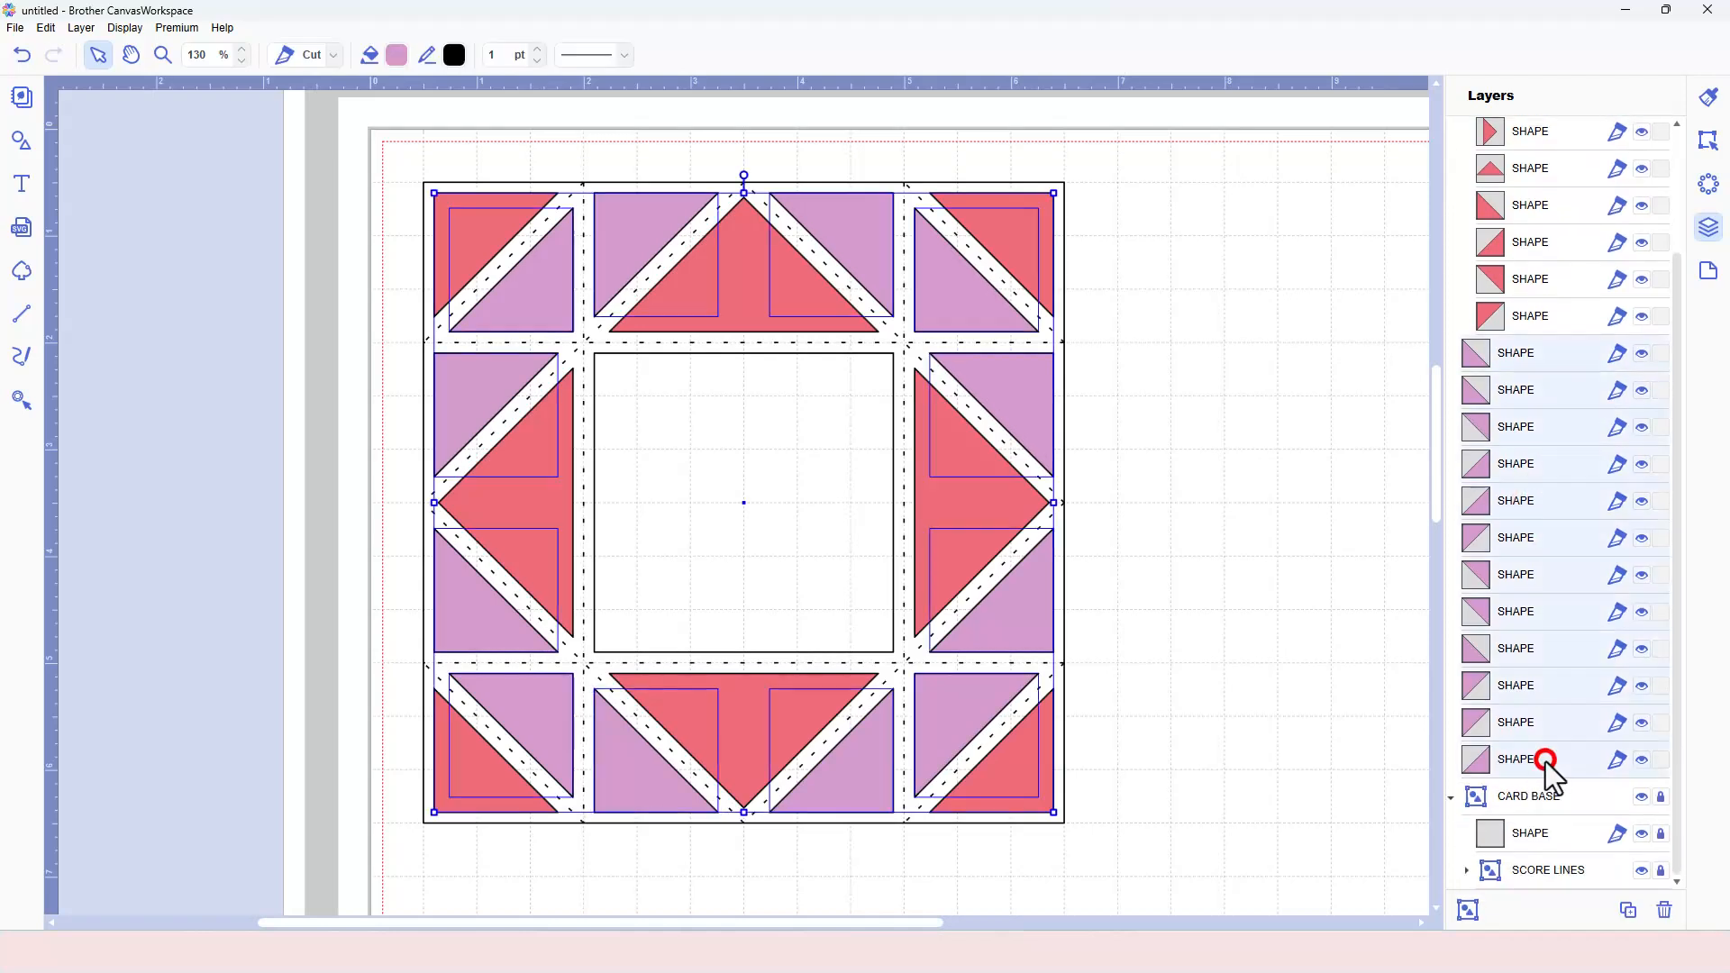
key("ctrl+g")
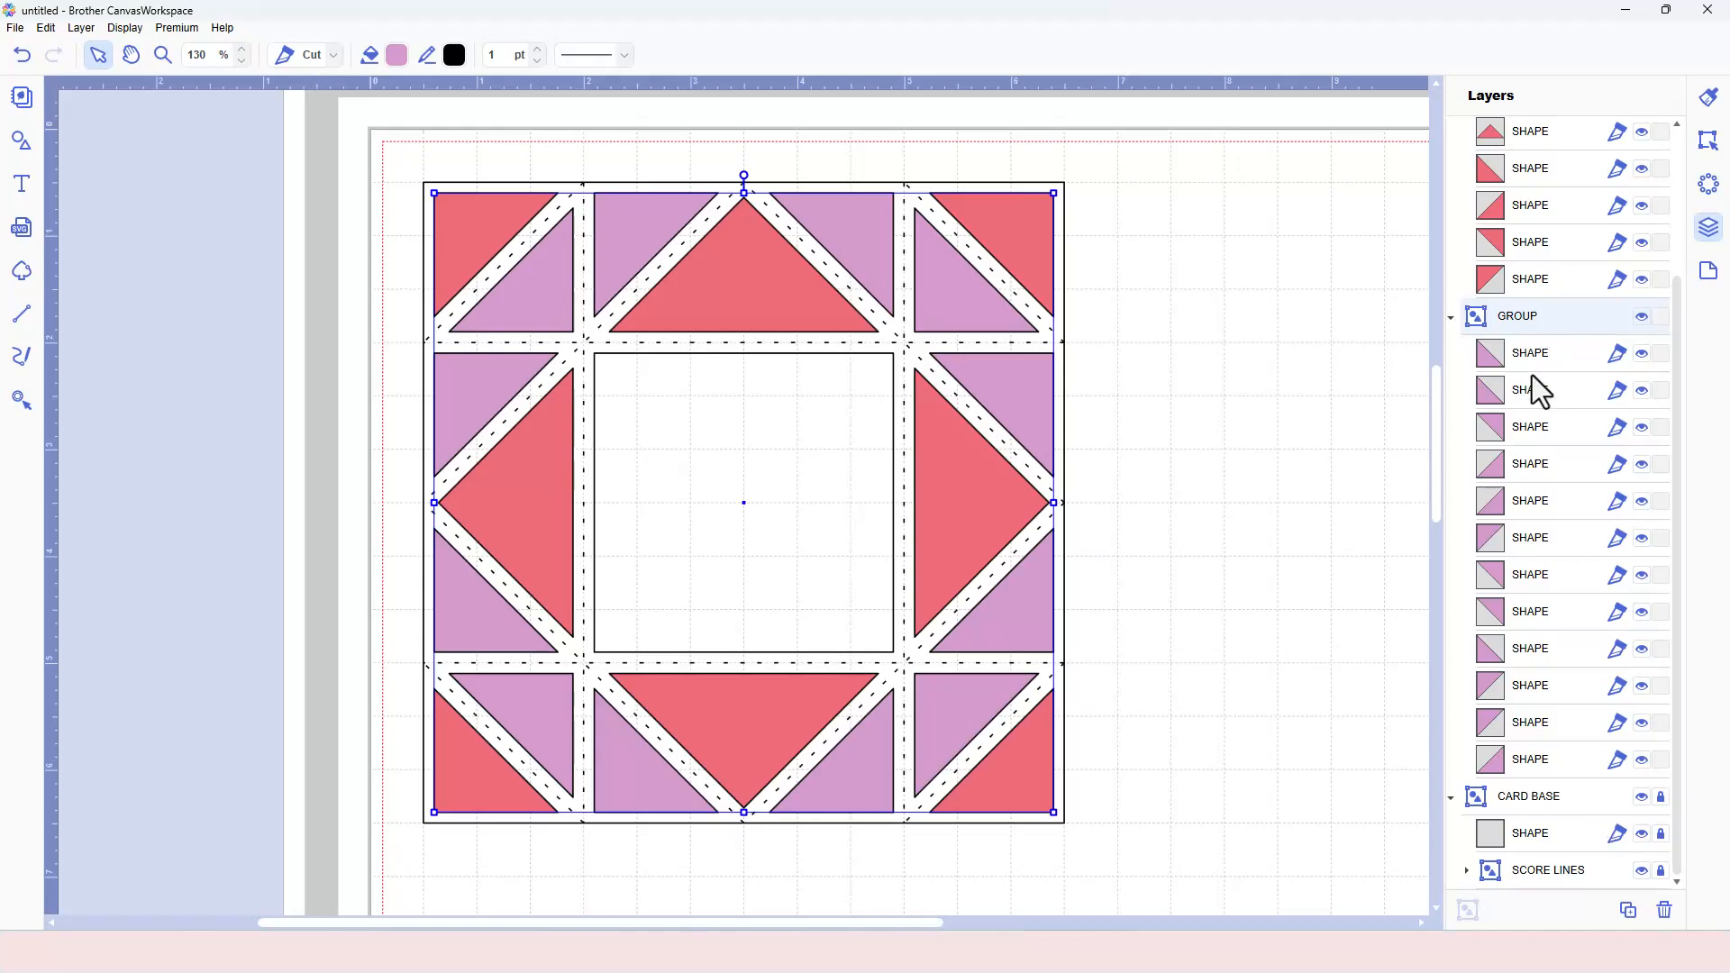
scroll(1541, 392, "up", 3)
left_click(1449, 504)
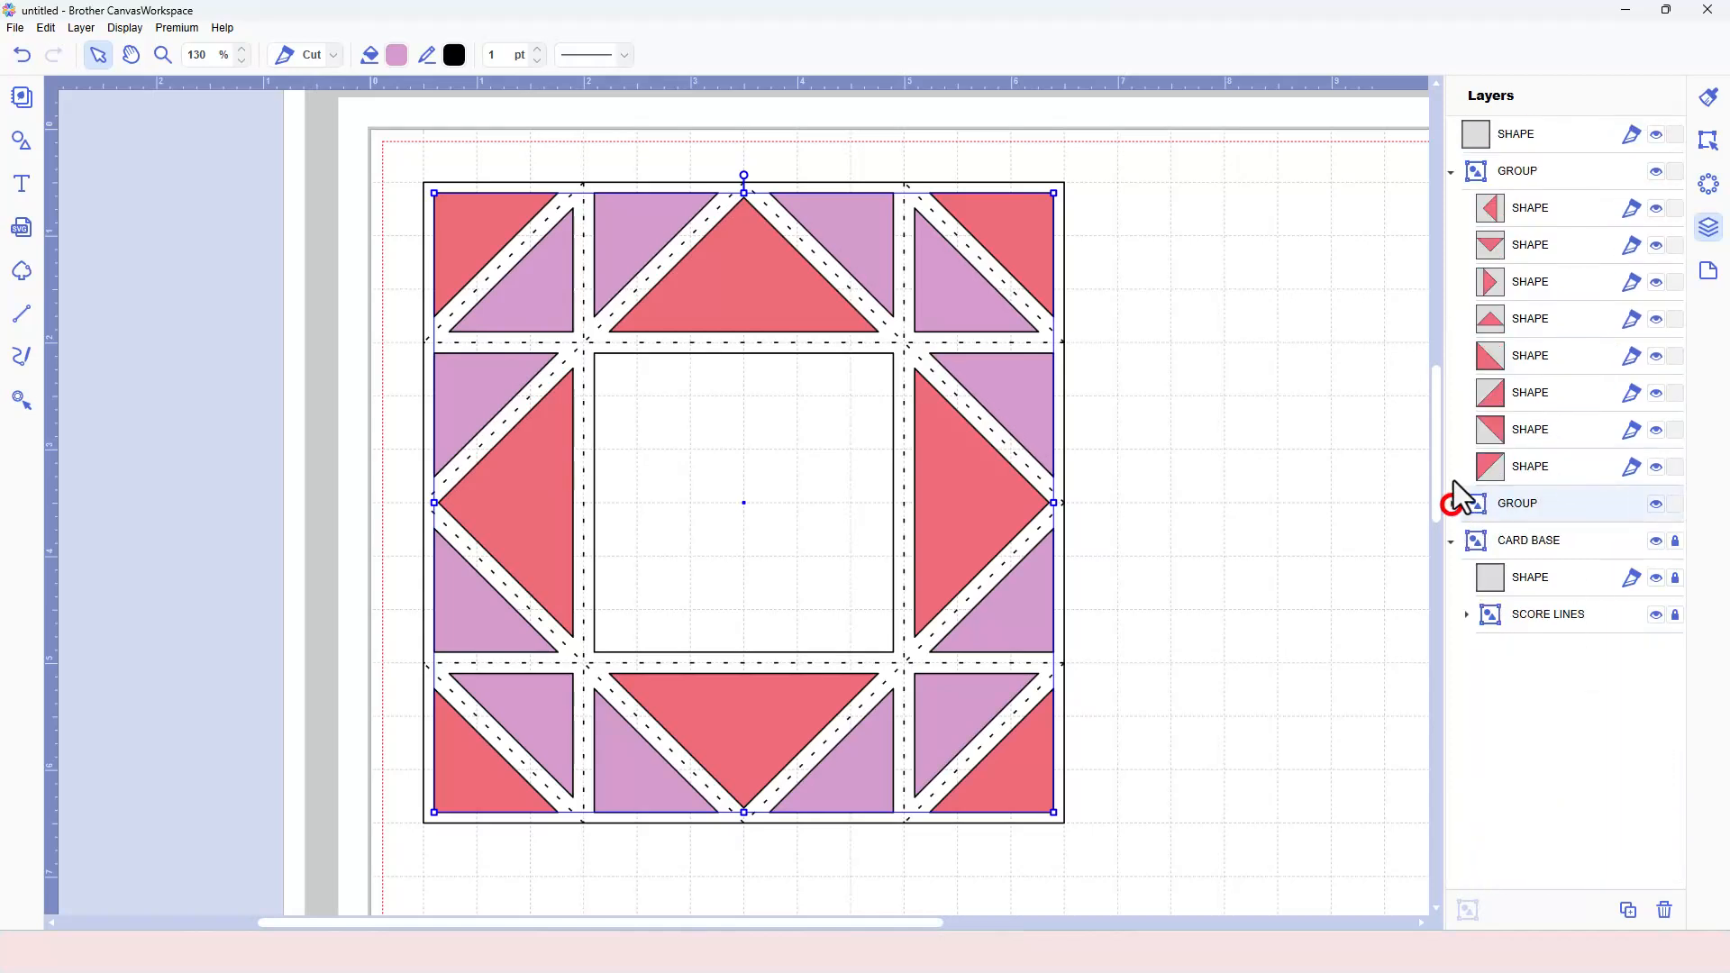
- Collapse the coral group in the layer list, and hide and lock the purple group
left_click(1658, 172)
left_click(1659, 172)
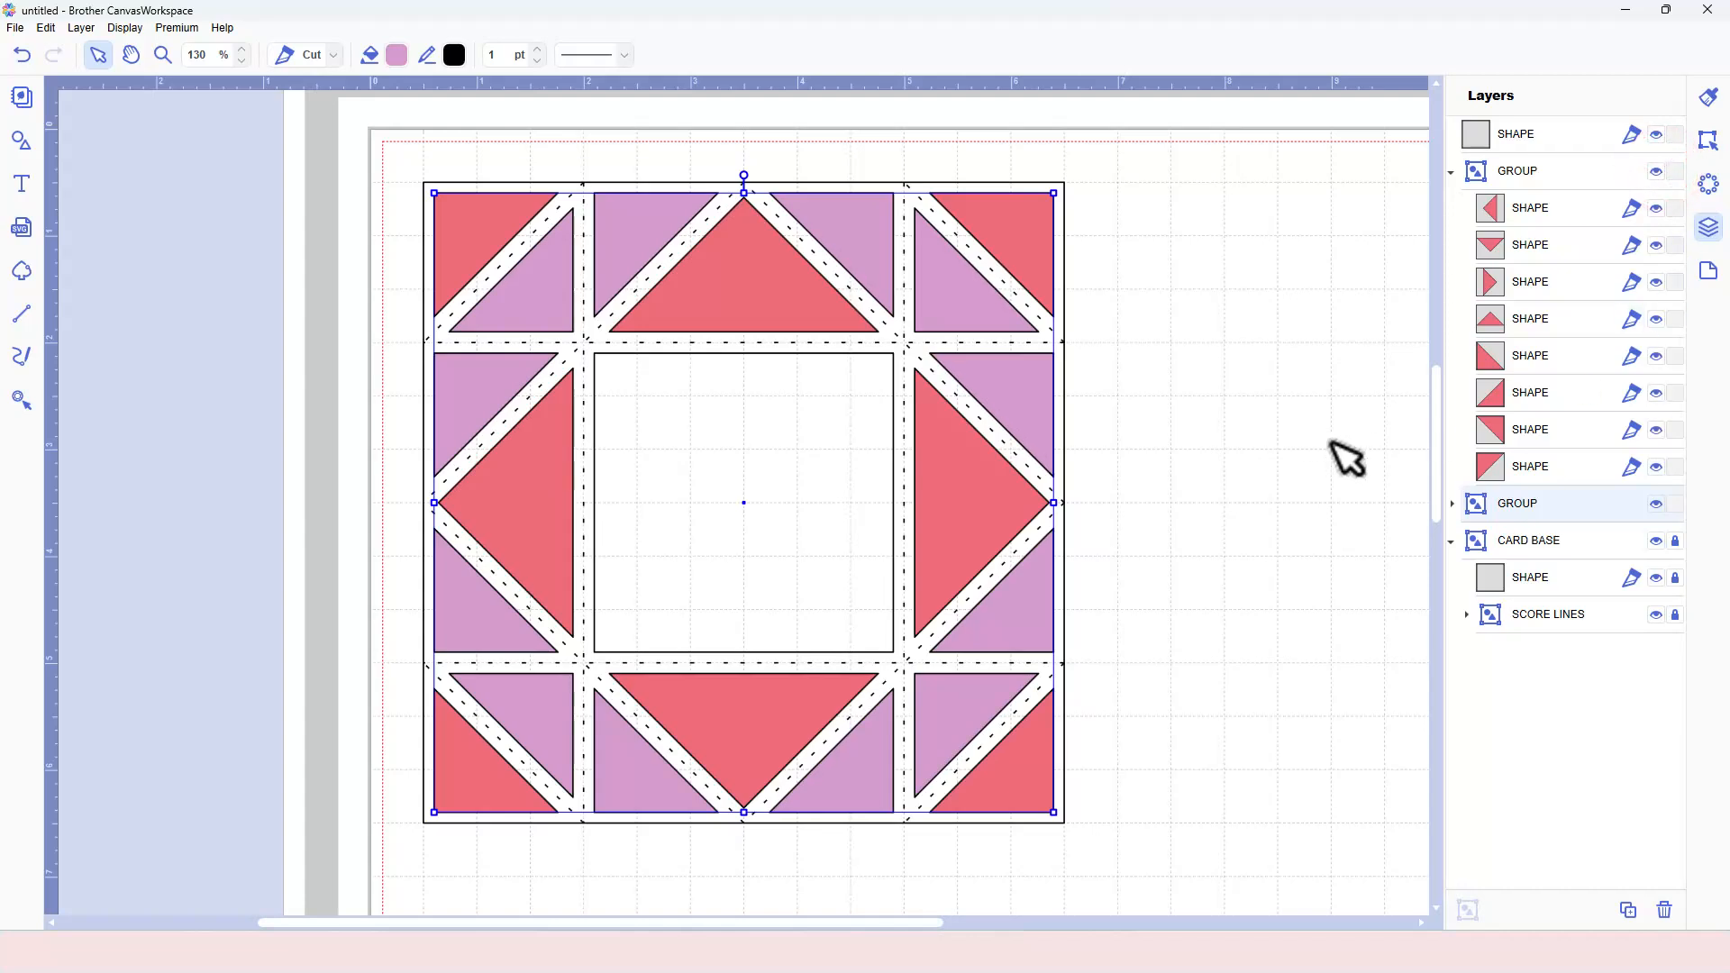
left_click(1451, 171)
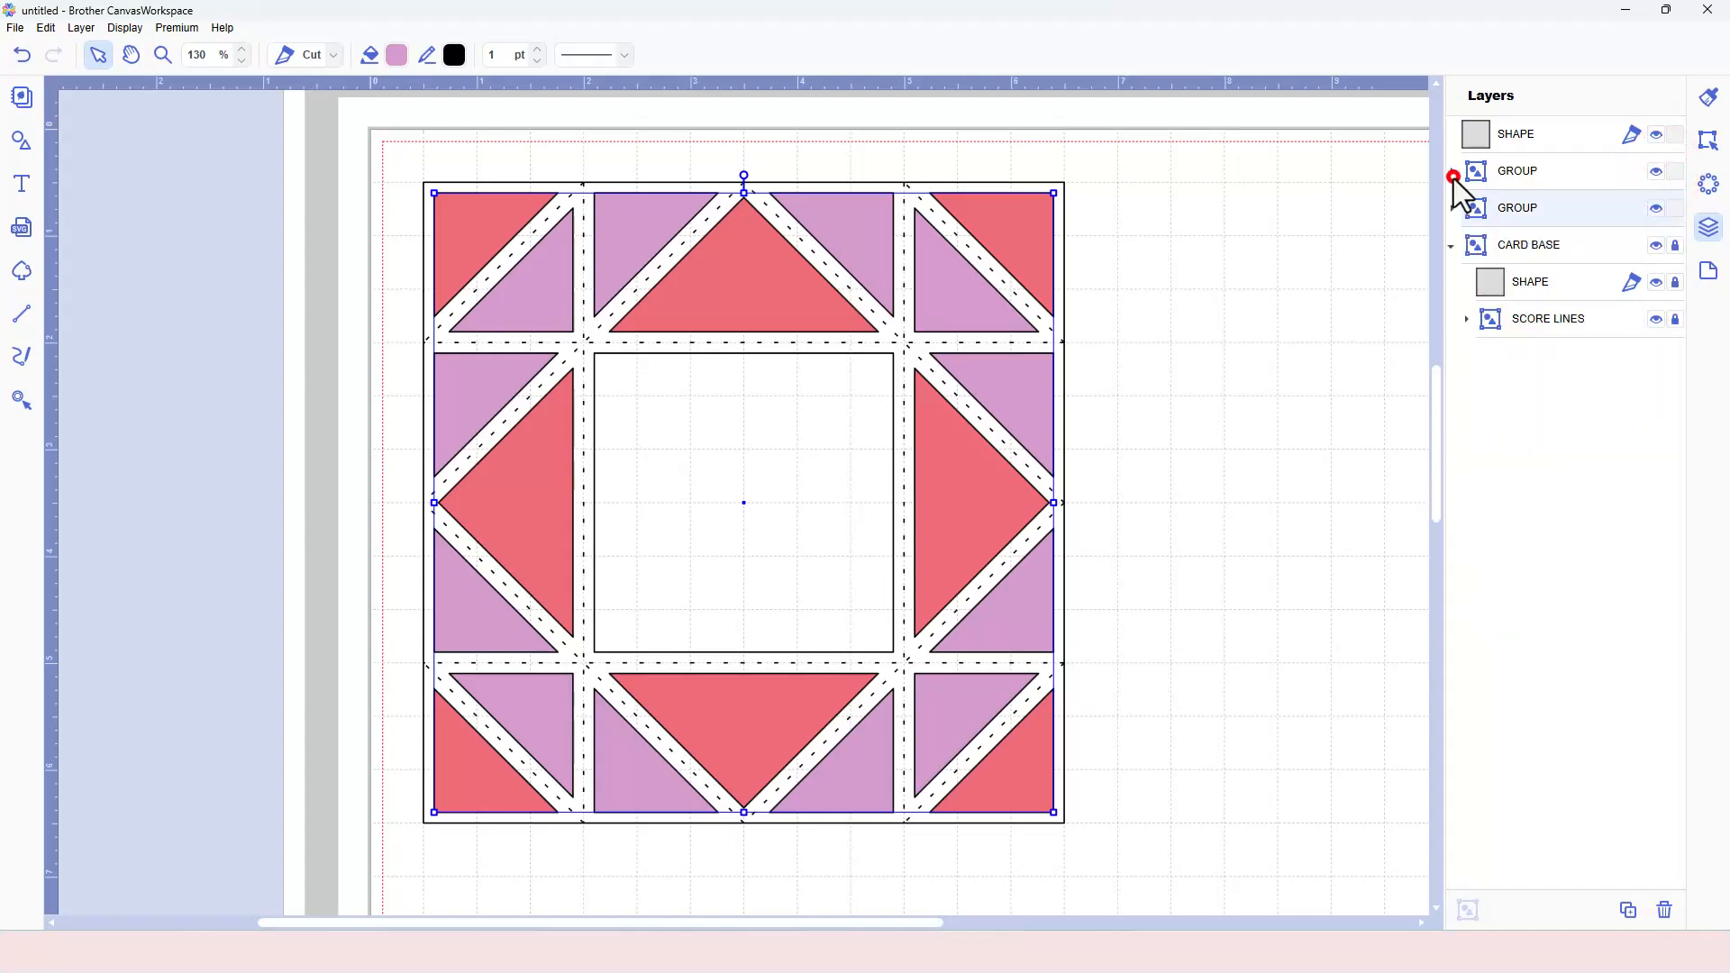
left_click(1665, 212)
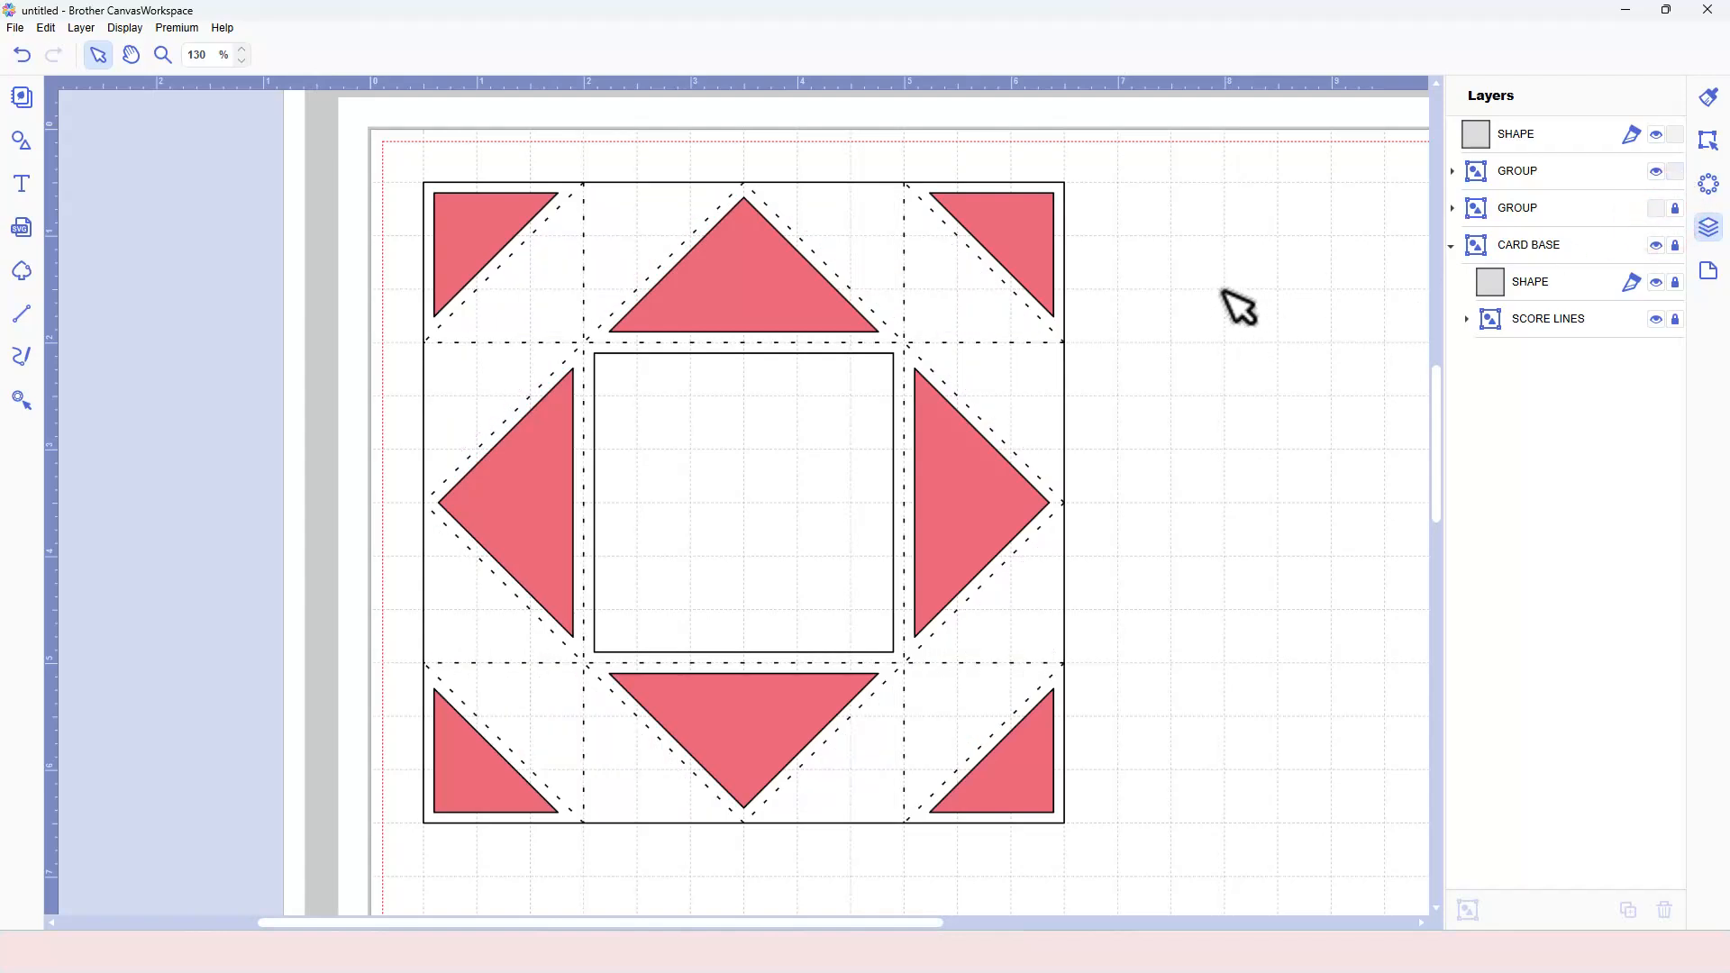
- Inside the coral group, rotate the large right and left triangles to point up and stack them over the centre square
left_click(754, 287)
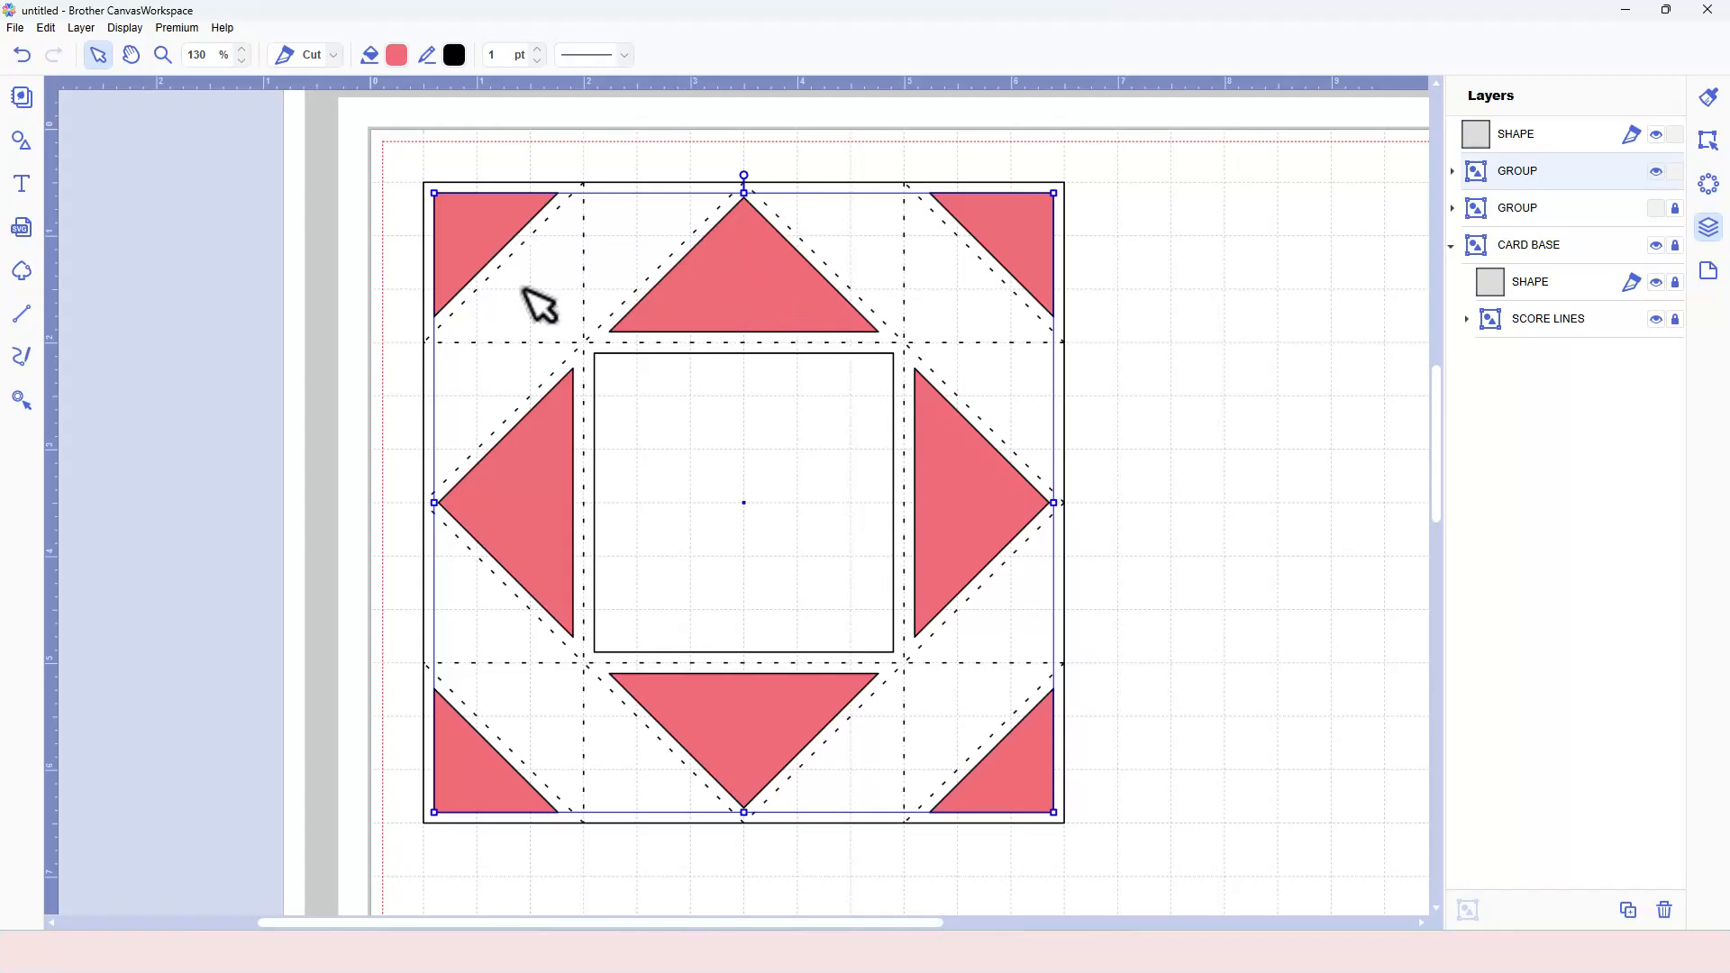
double_click(745, 271)
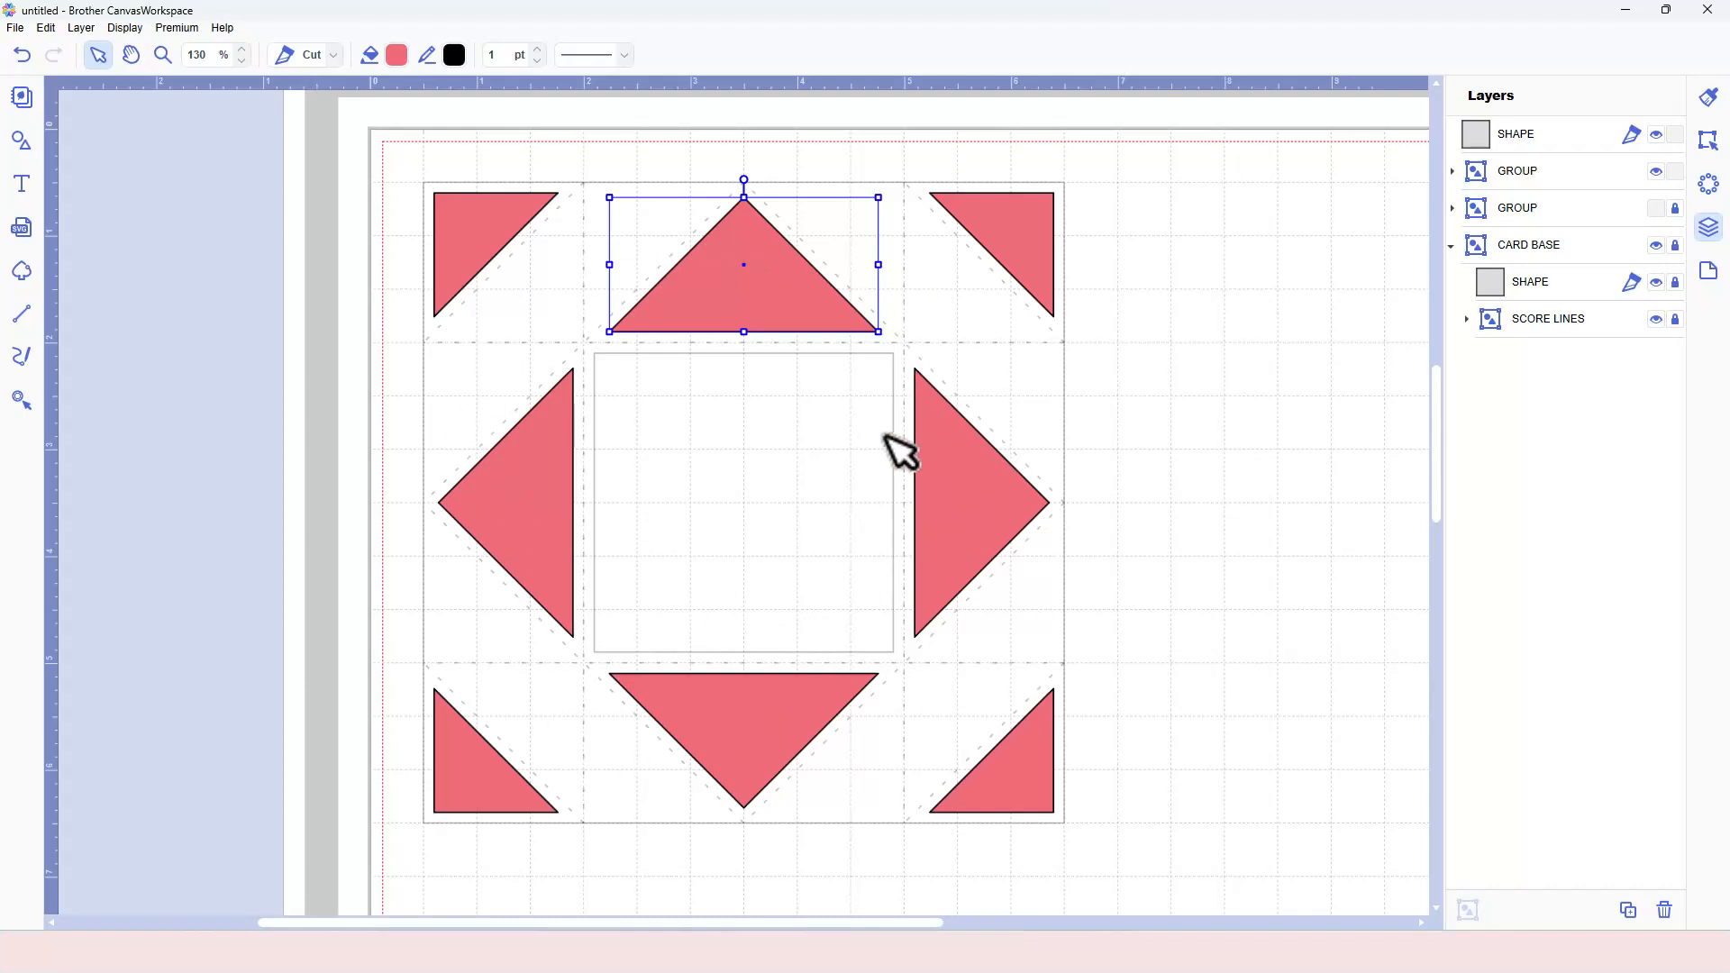
left_click(943, 460)
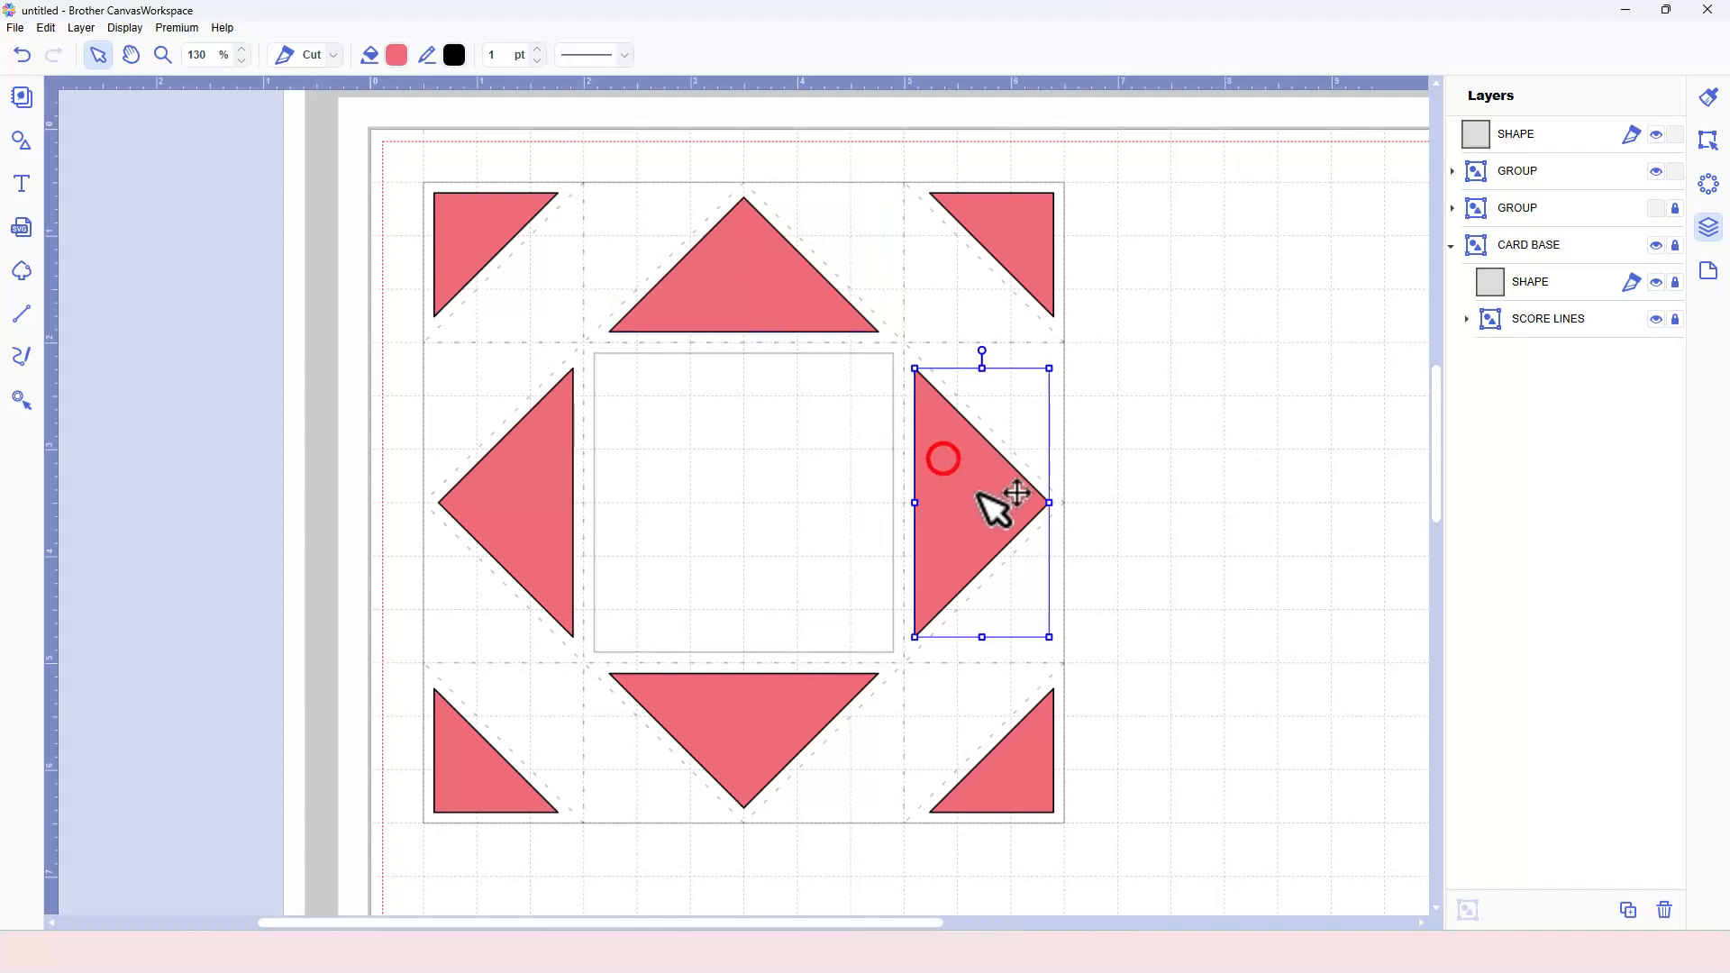
left_click_drag(985, 351, 881, 491)
left_click_drag(985, 495, 694, 385)
left_click(496, 497)
left_click_drag(505, 351, 750, 581)
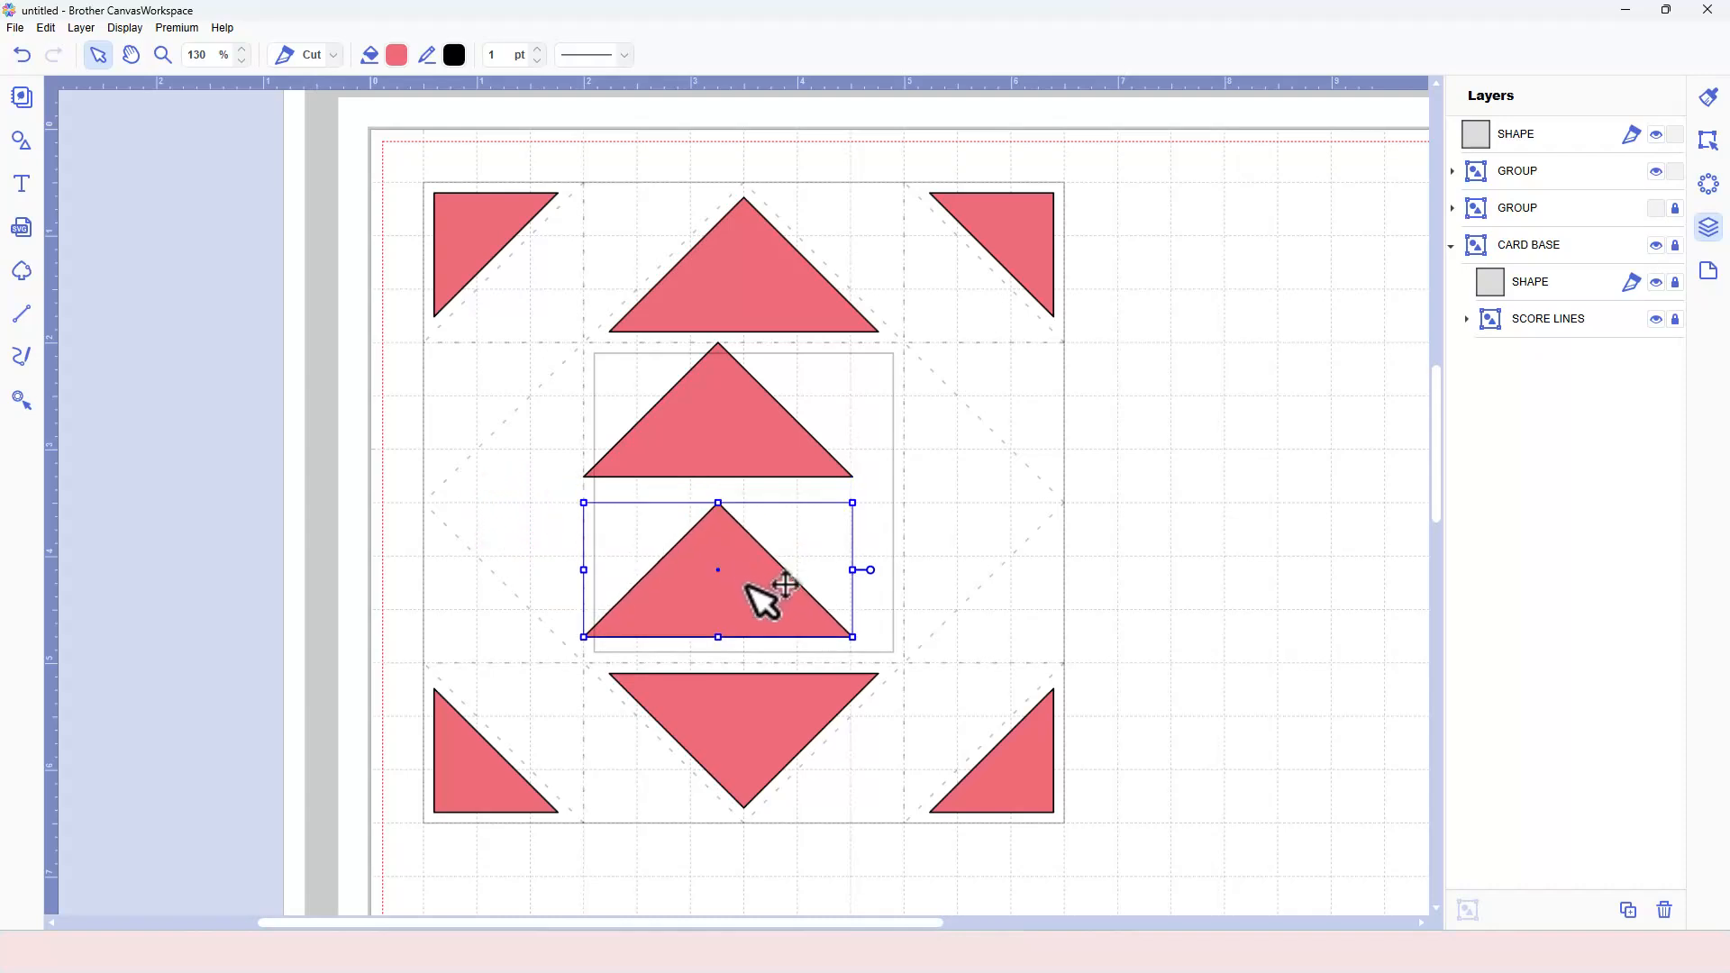
- Arrange the four large coral triangles in two rows of two, rotating the bottom one 180 degrees to point up
left_click(731, 271)
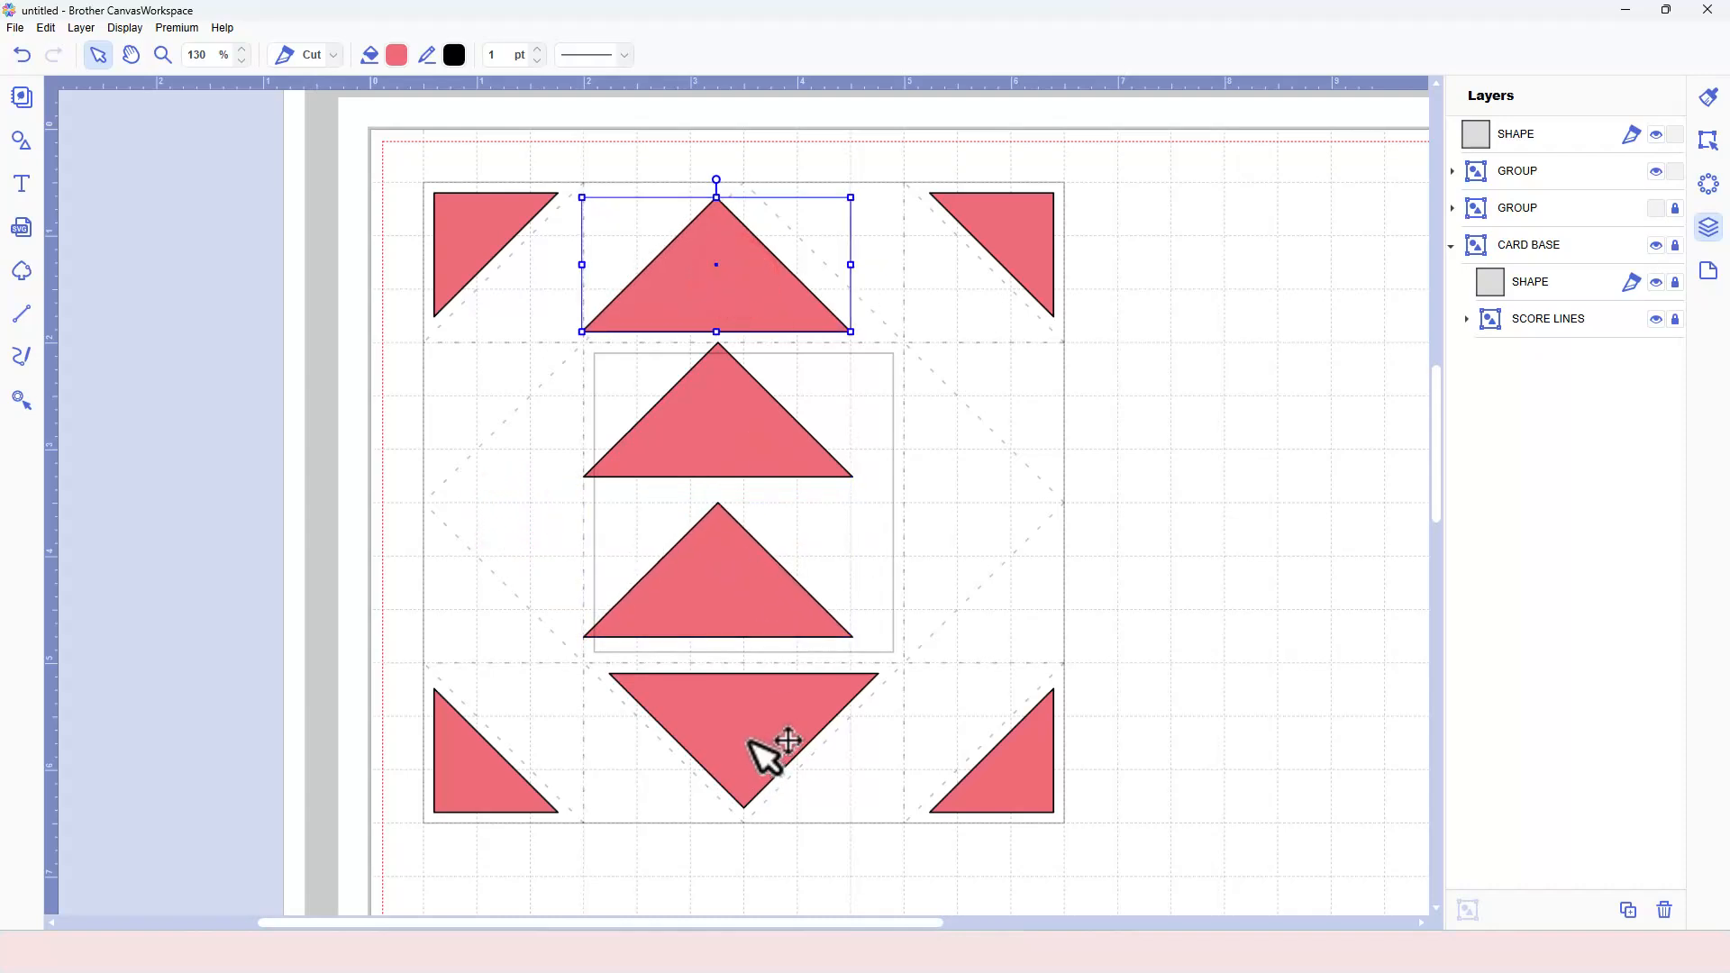
left_click_drag(727, 603, 913, 581)
left_click_drag(1047, 298, 1045, 272)
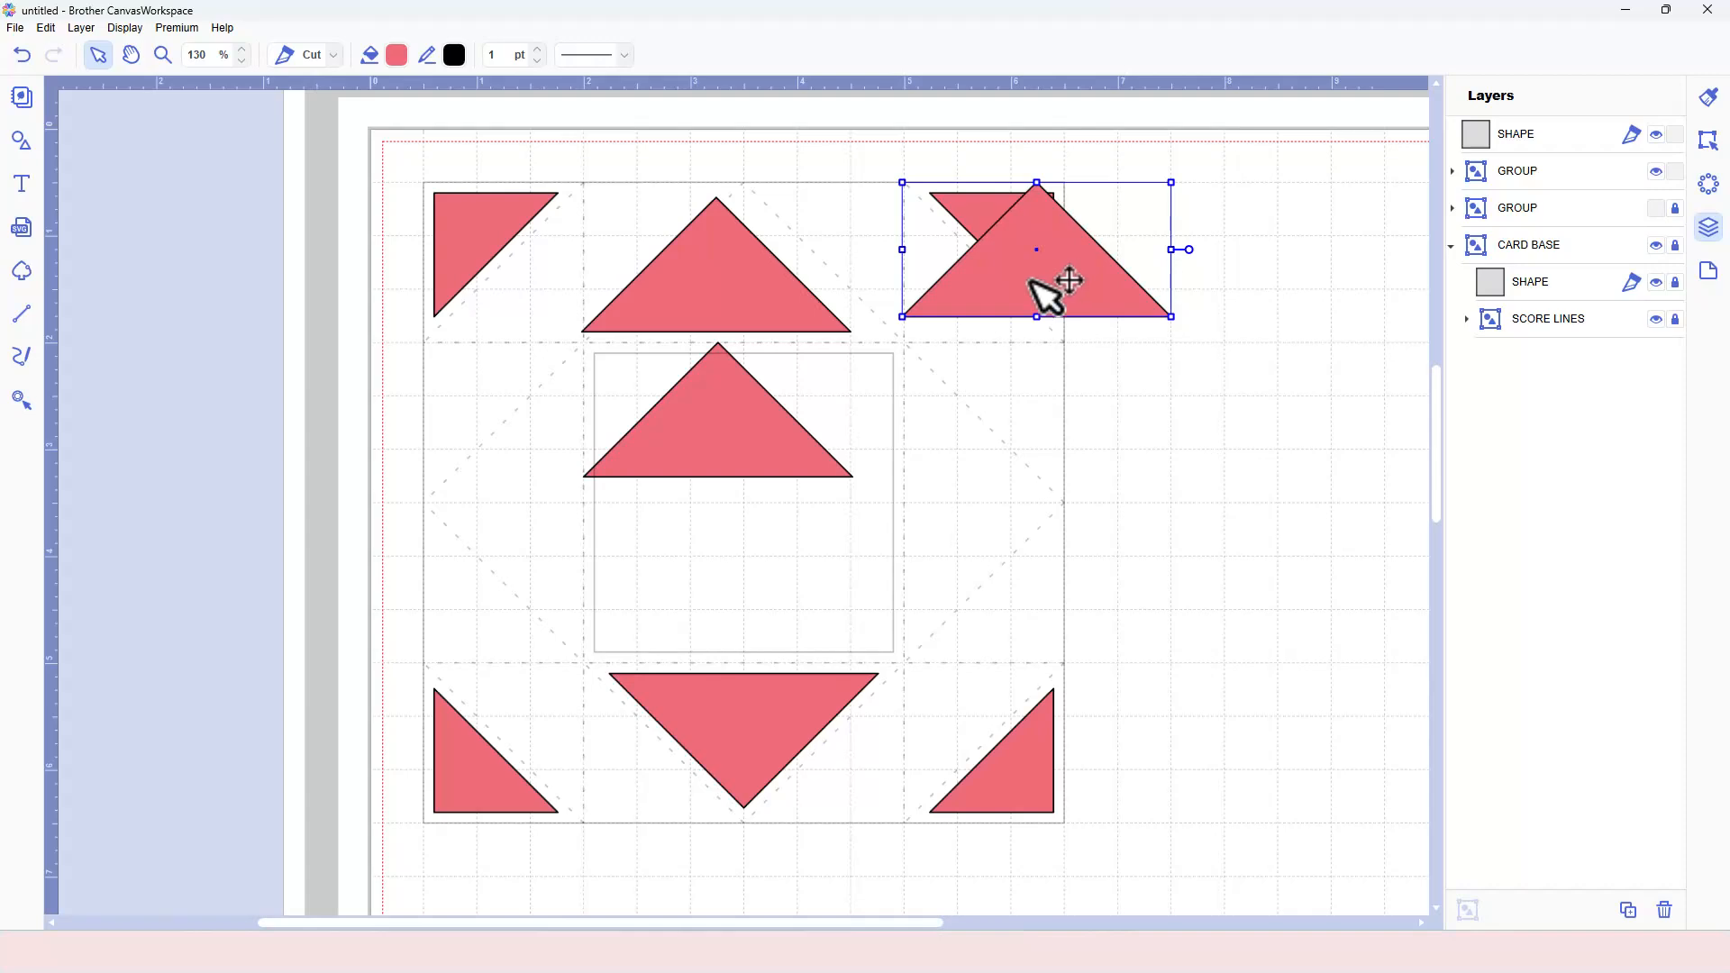
left_click(766, 295)
mouse_move(774, 285)
left_mouse_down()
mouse_move(821, 292)
mouse_move(758, 287)
left_mouse_up()
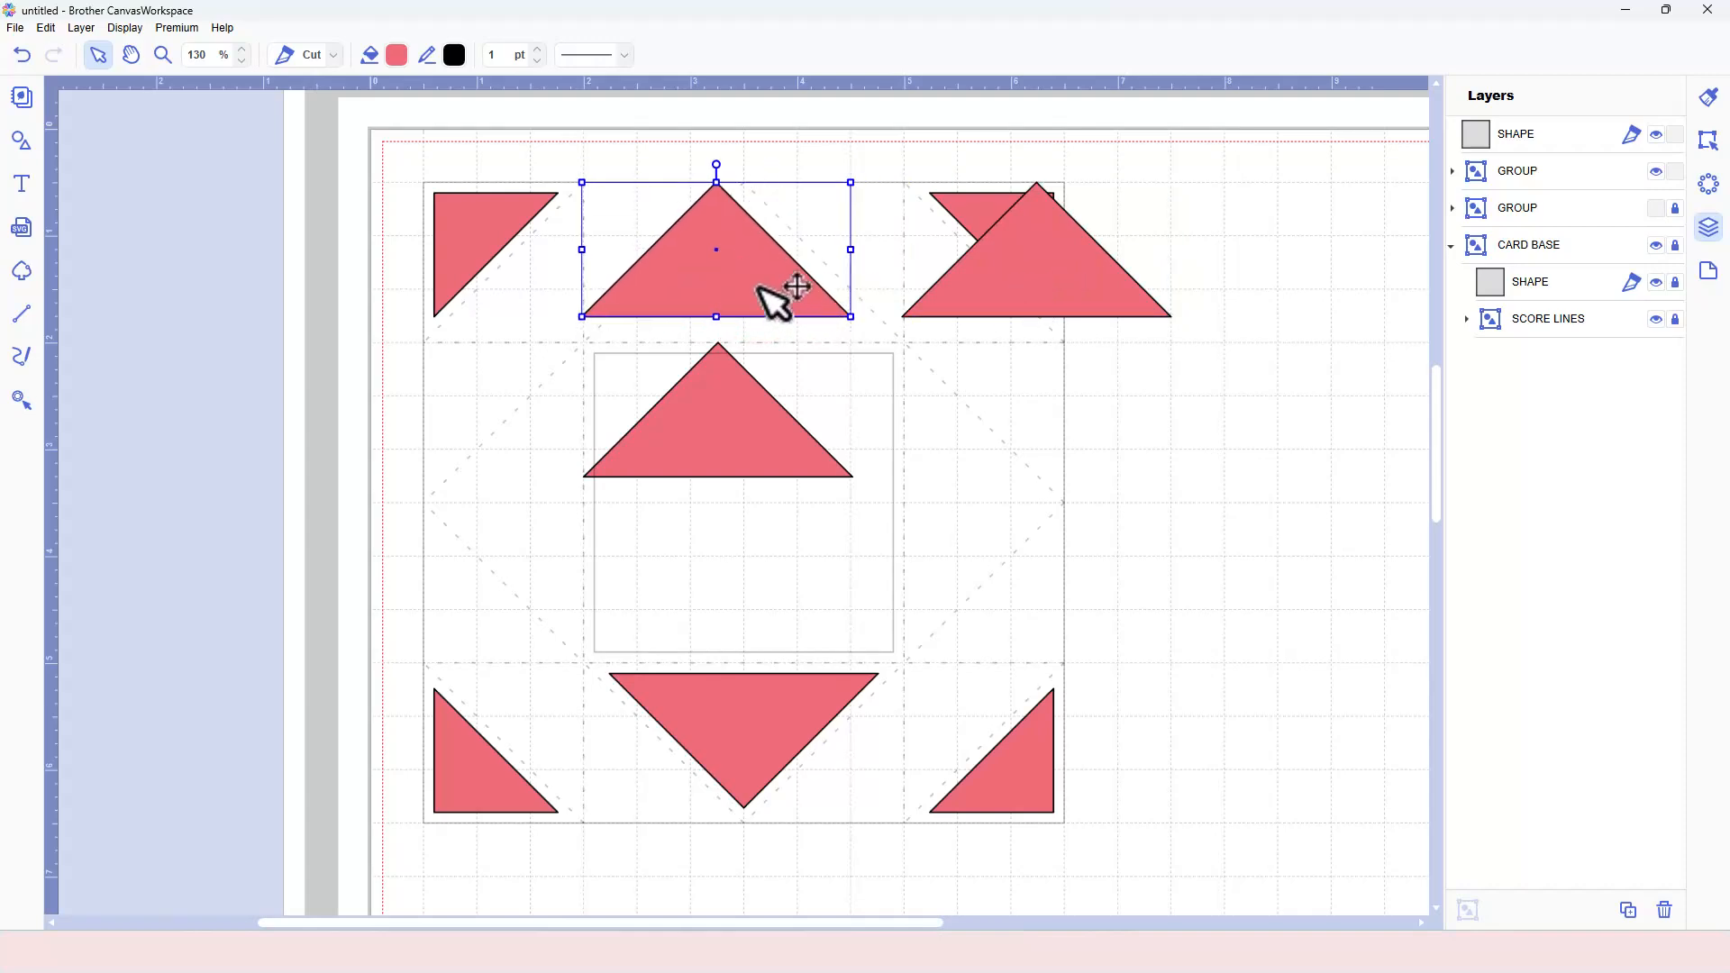
left_click(732, 737)
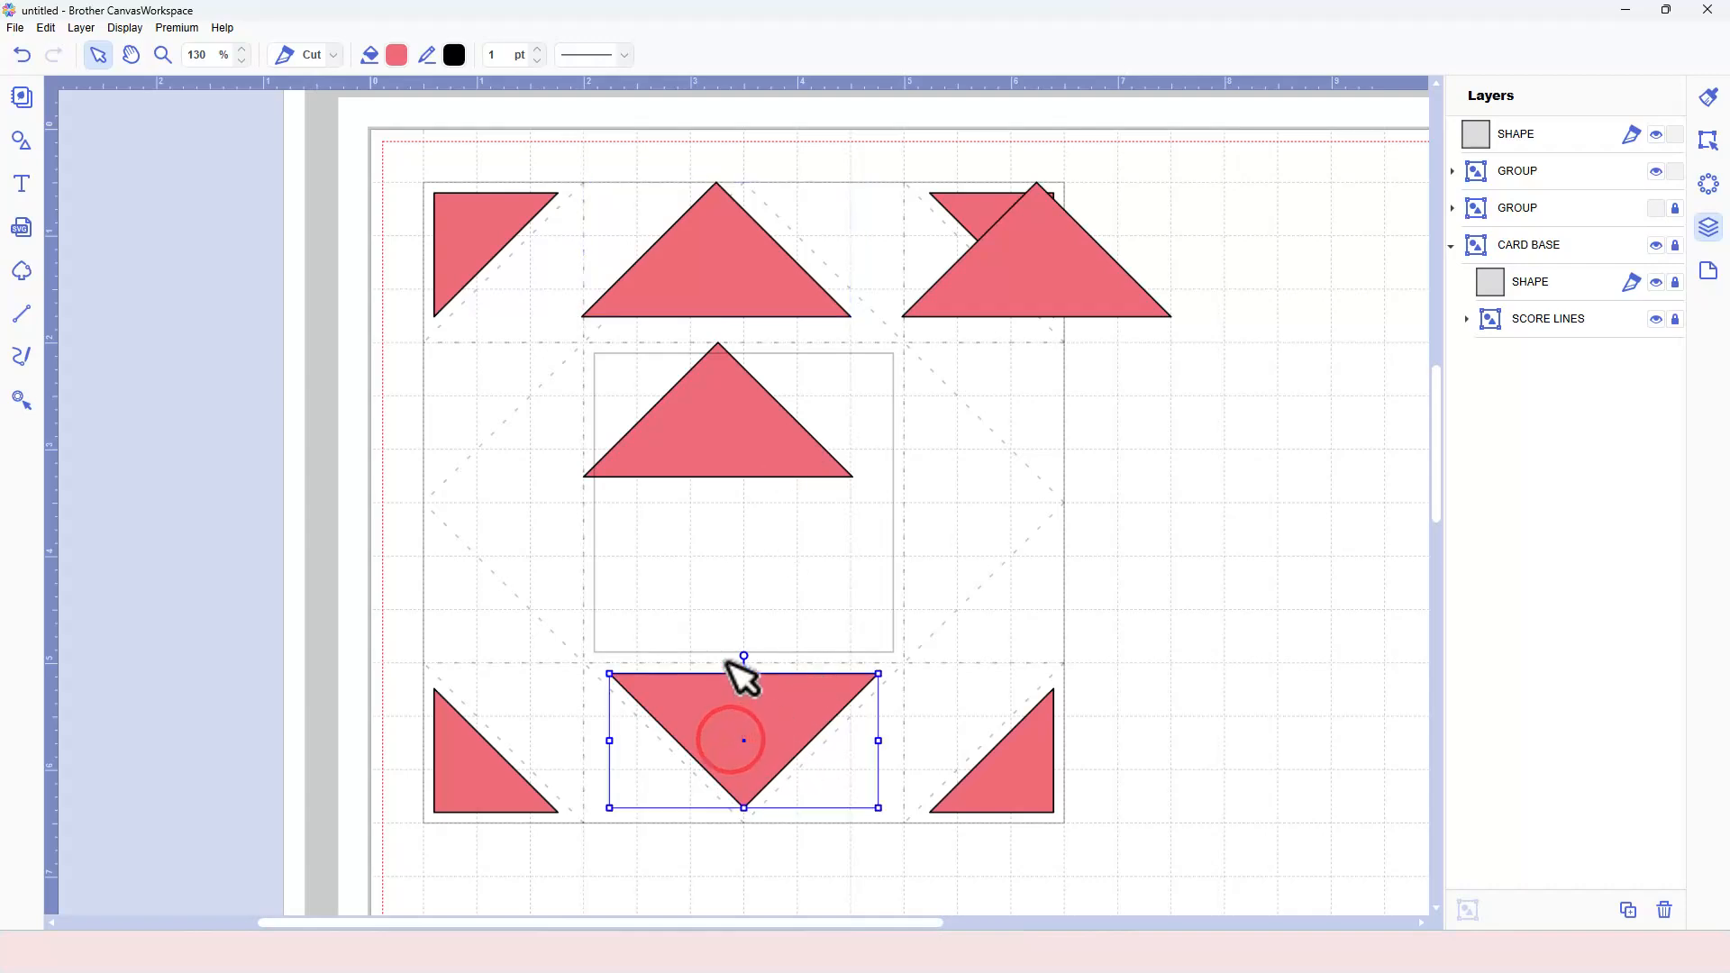
left_click_drag(744, 656, 1027, 444)
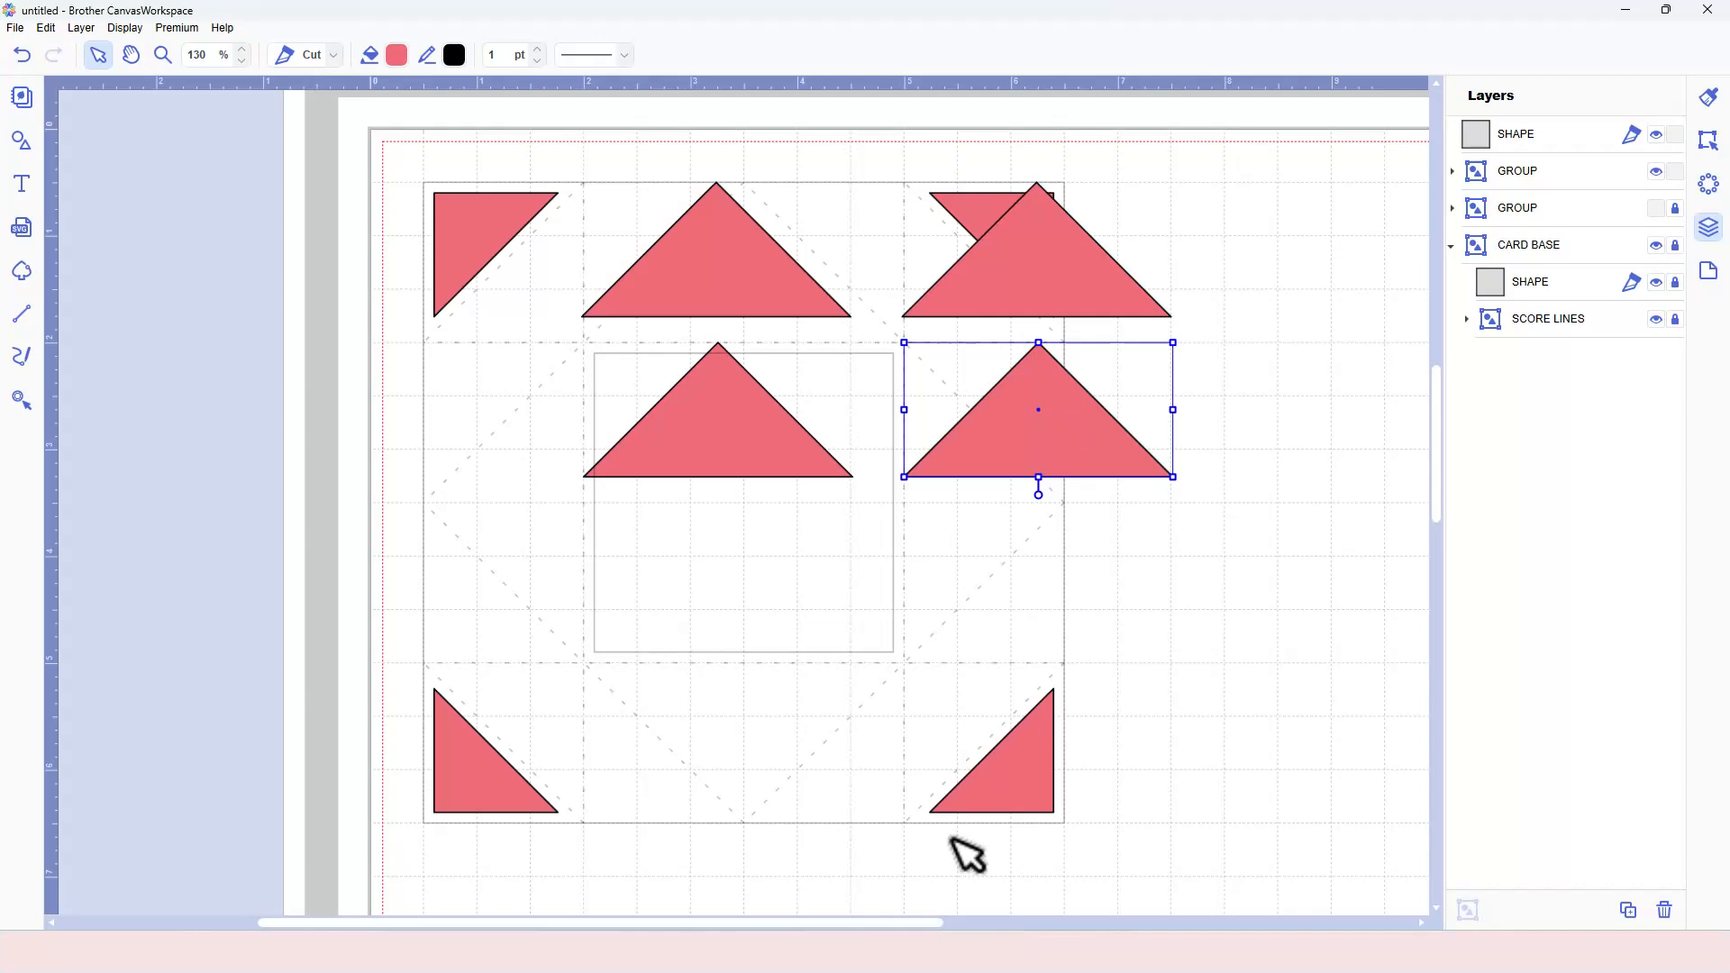
- Rotate the two lower corner coral triangles to point up and stack them below the large triangles
left_click(1000, 776)
left_click_drag(989, 673, 958, 802)
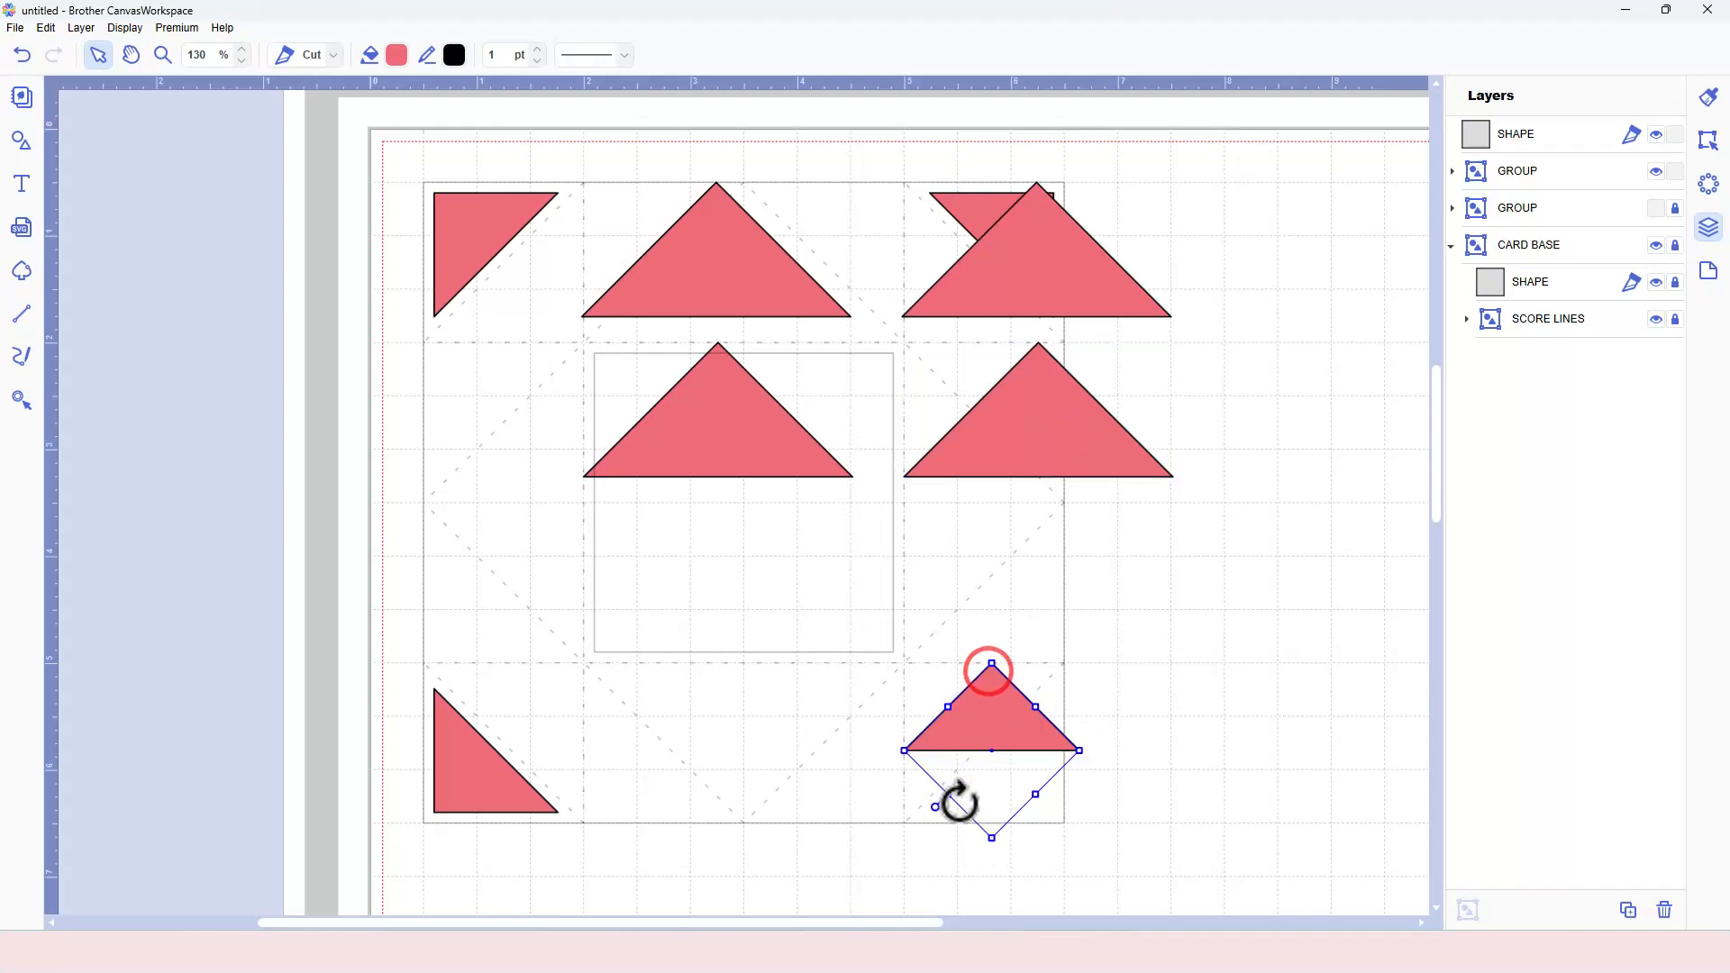
left_click_drag(996, 731, 688, 580)
left_click(521, 793)
left_click_drag(492, 671, 539, 805)
left_click_drag(490, 707, 694, 664)
- Rotate the two upper corner coral triangles to point up and place them beside the other two small ones
left_click(482, 230)
left_click_drag(496, 175, 932, 584)
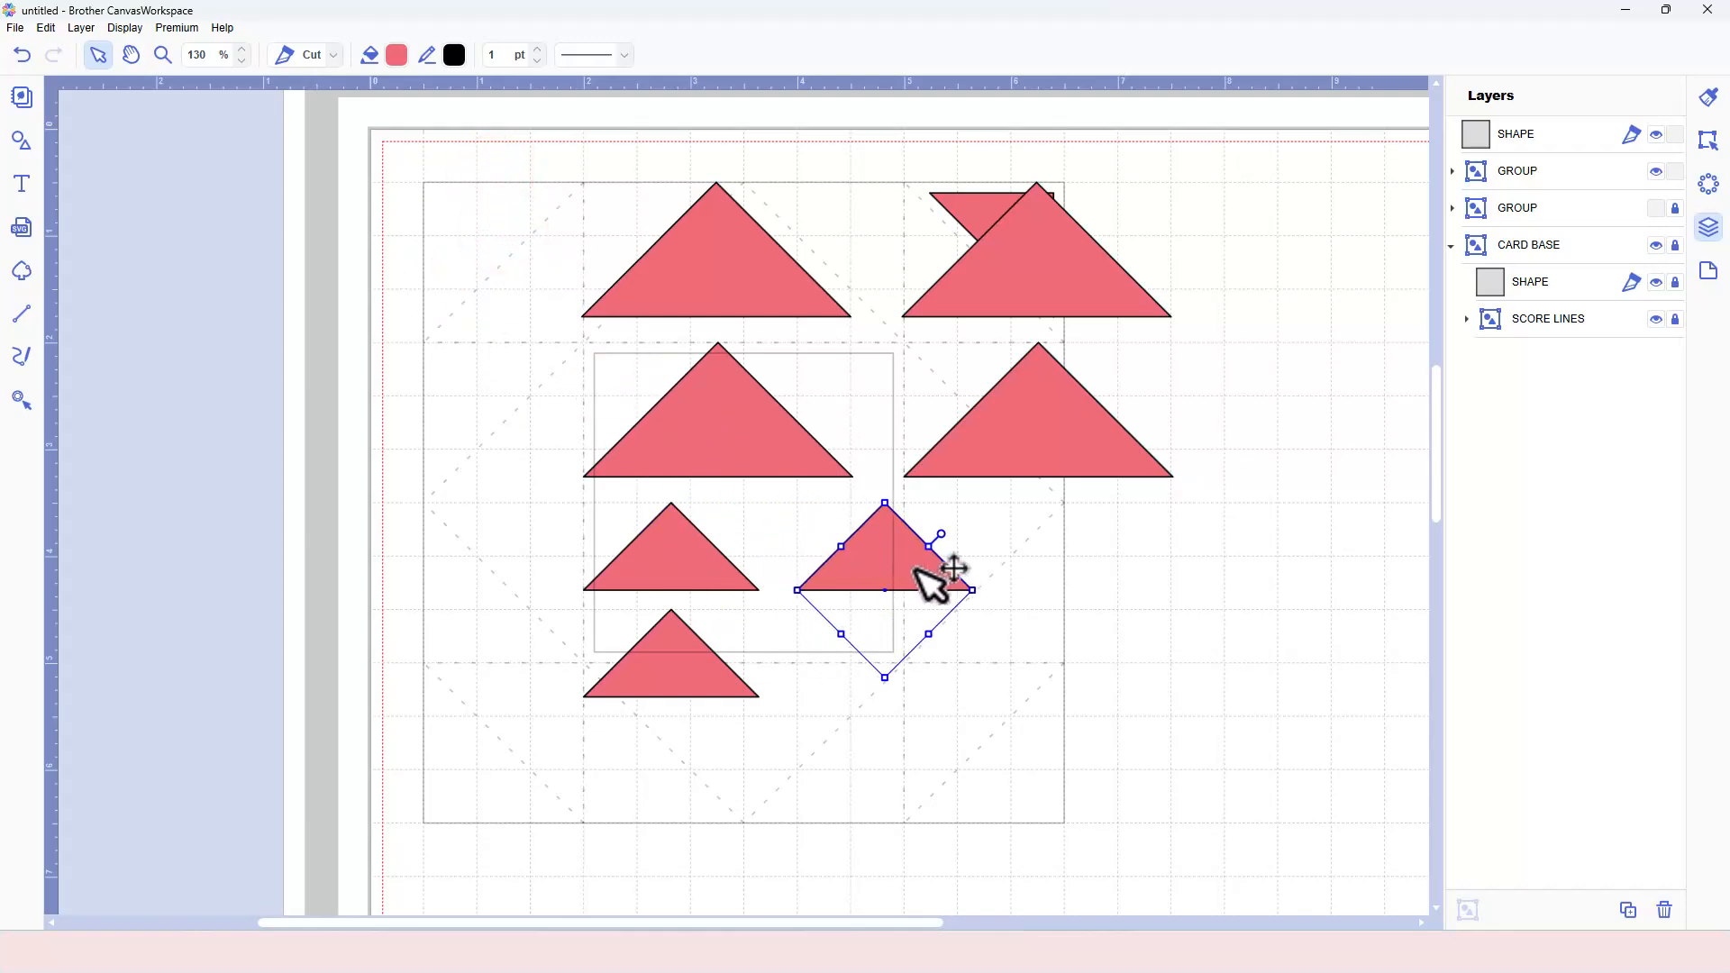
left_click(985, 213)
left_click_drag(985, 213, 1019, 662)
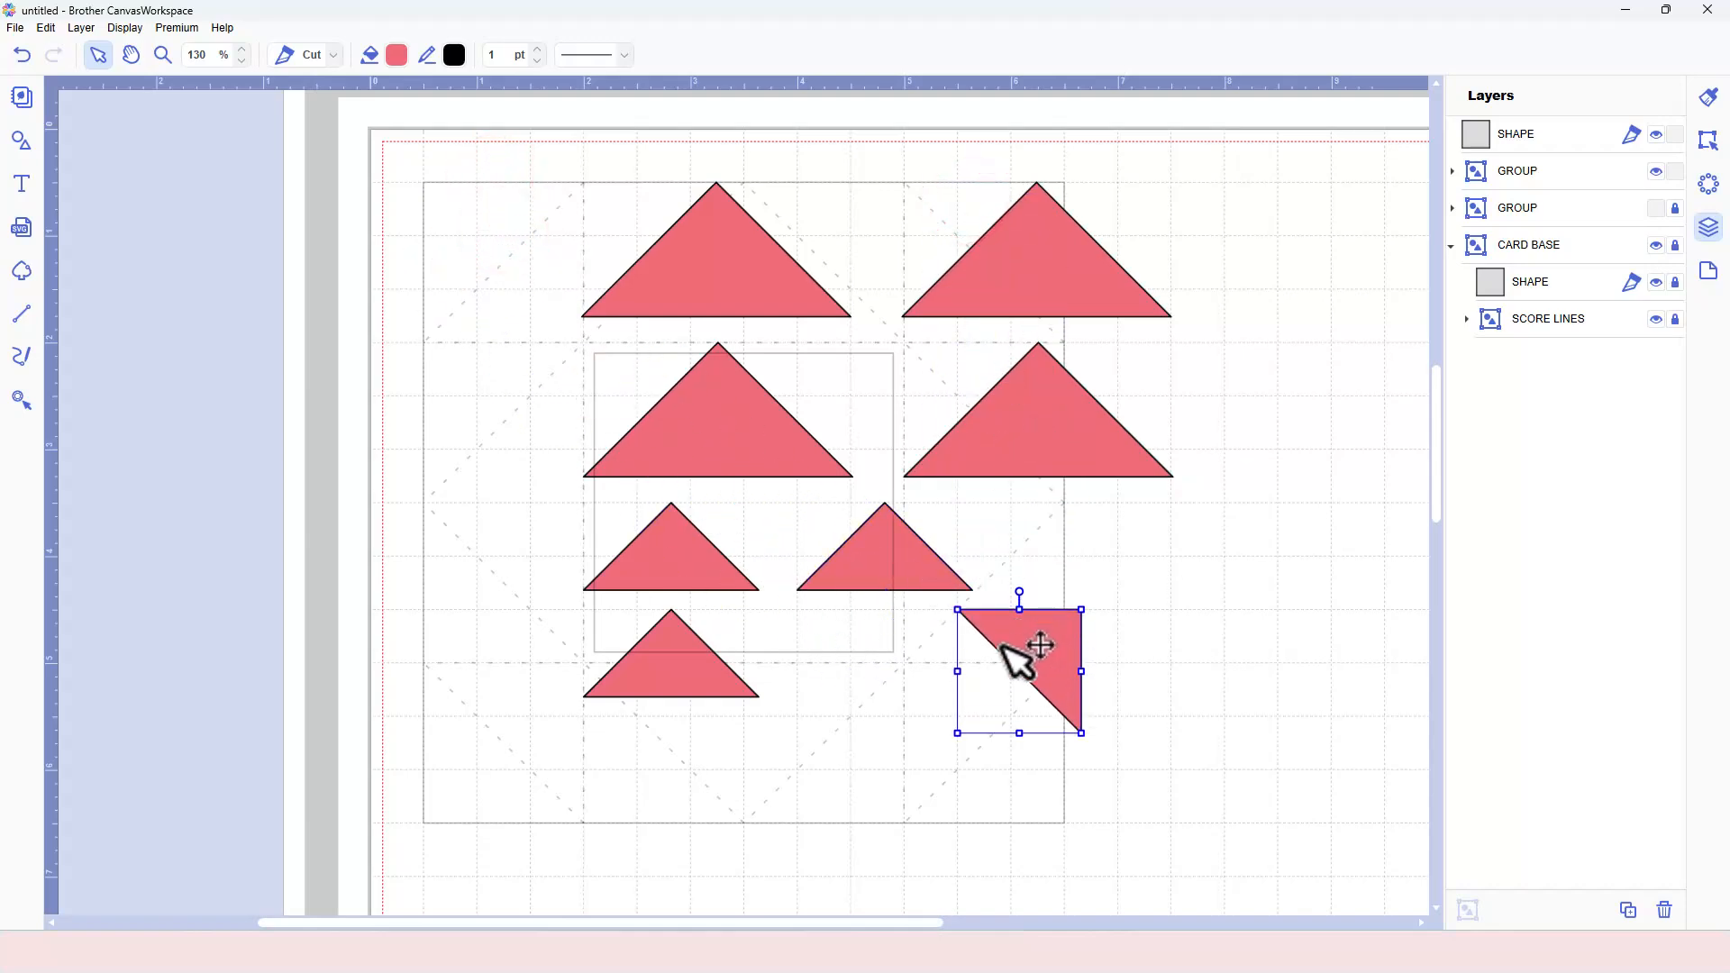
mouse_move(1019, 591)
left_mouse_down()
mouse_move(912, 689)
mouse_move(876, 670)
left_mouse_up()
left_click(1019, 654)
- Rename the coral triangle group as COLOUR 1 and move it to the card base's upper-left corner
left_click(1137, 455)
left_click_drag(1140, 473, 1191, 512)
type("COLOUR 1")
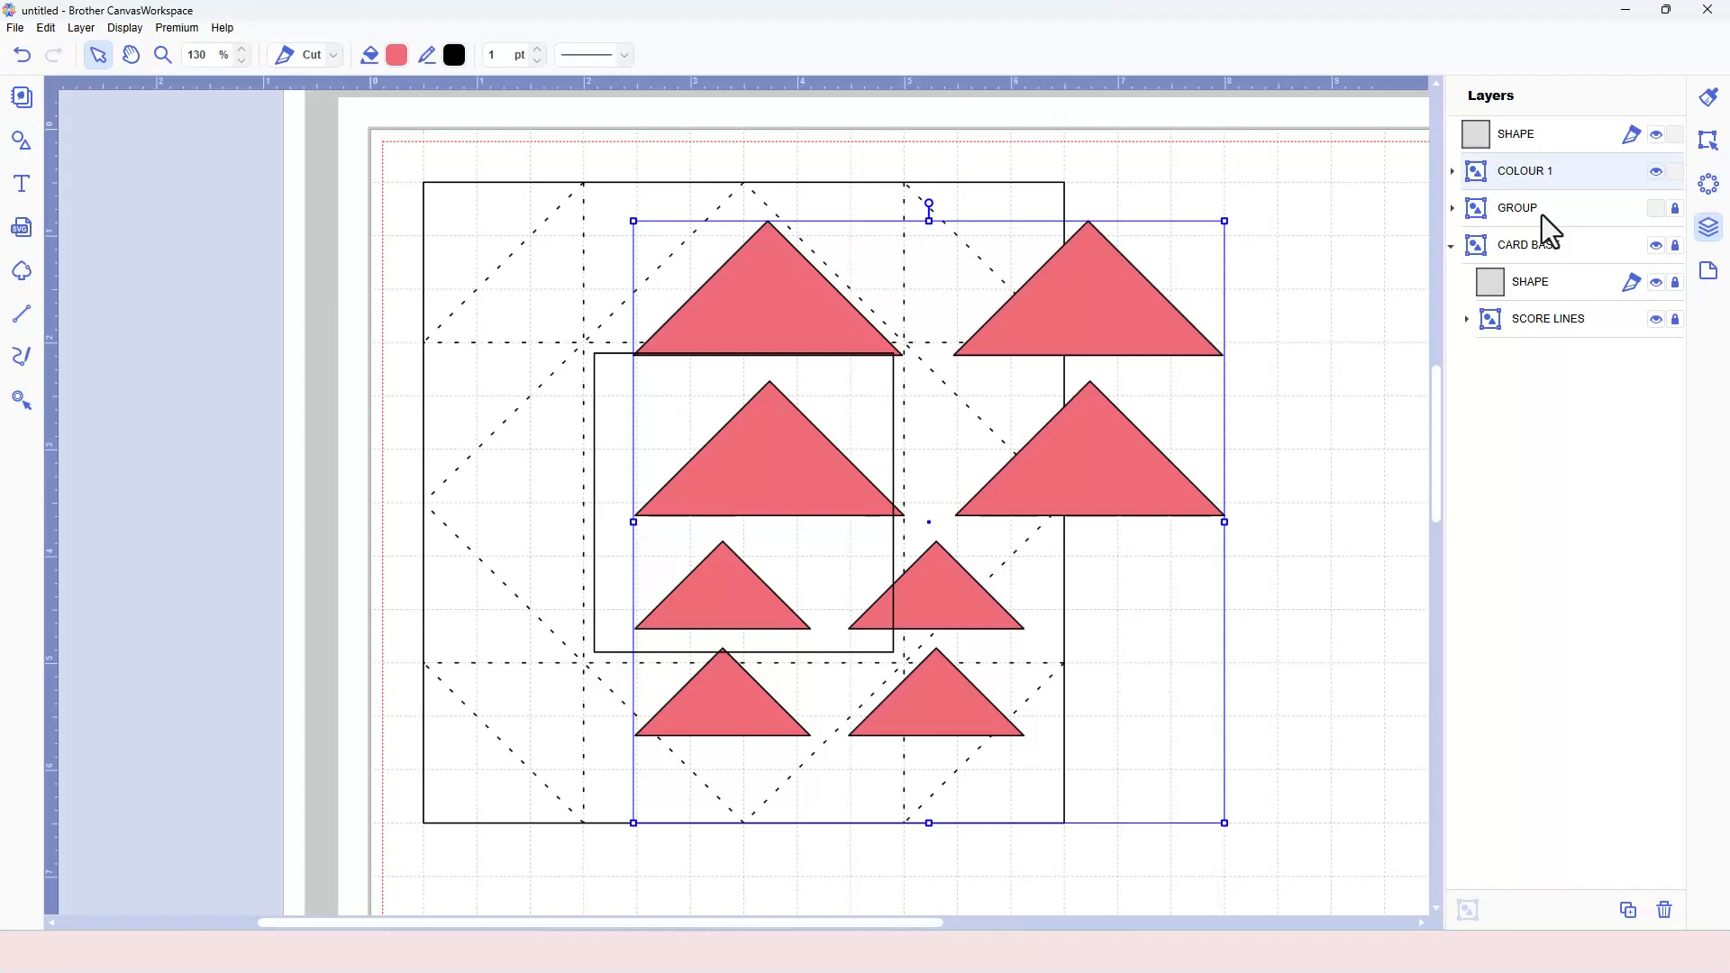
left_click_drag(1129, 322, 914, 289)
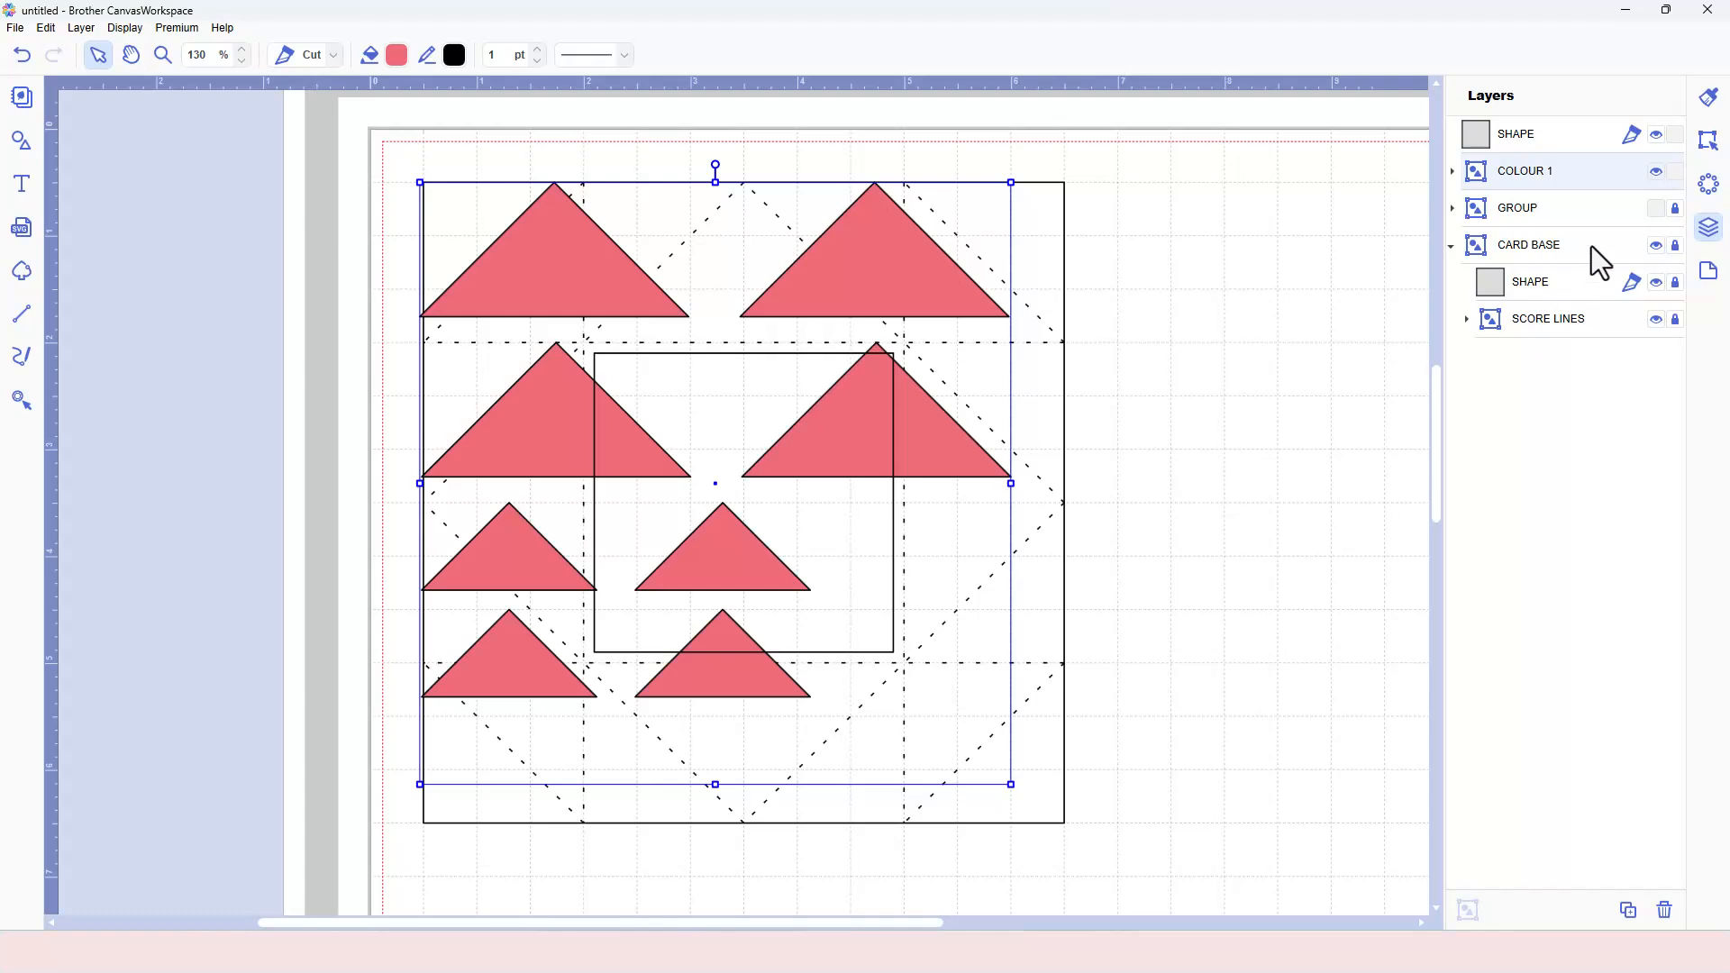
- Hide and lock the COLOUR 1 group, and show and unlock the purple triangle group
left_click(1653, 173)
left_click(1675, 171)
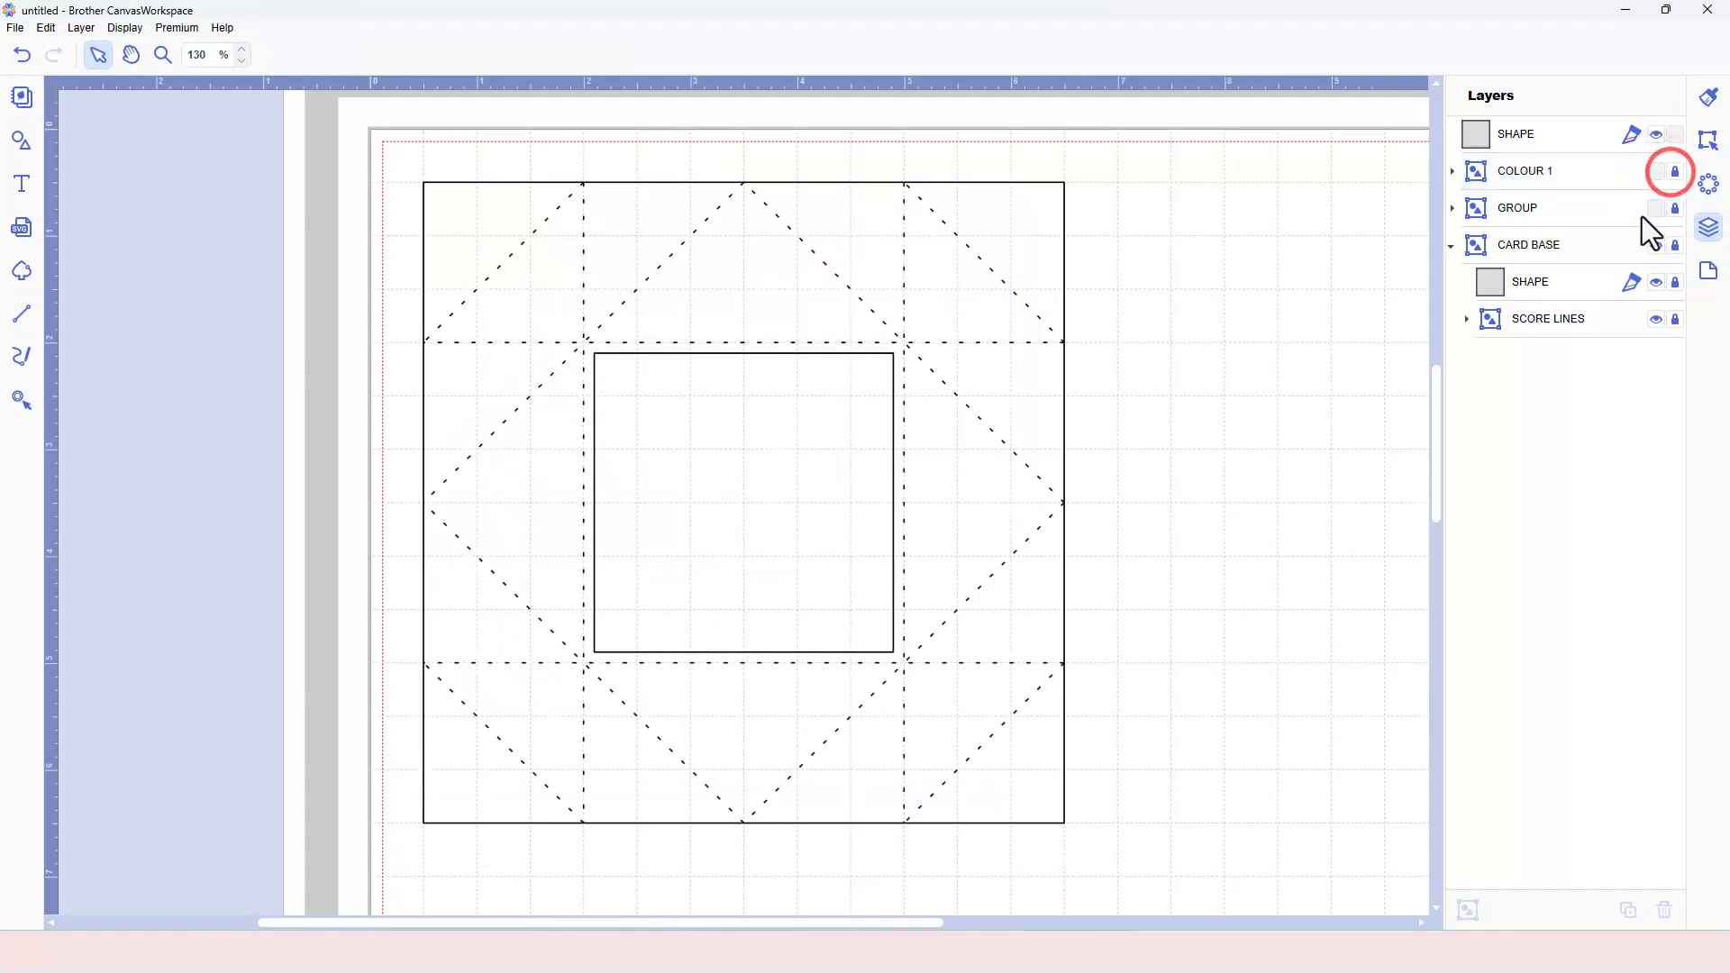
left_click(1657, 208)
left_click(1674, 208)
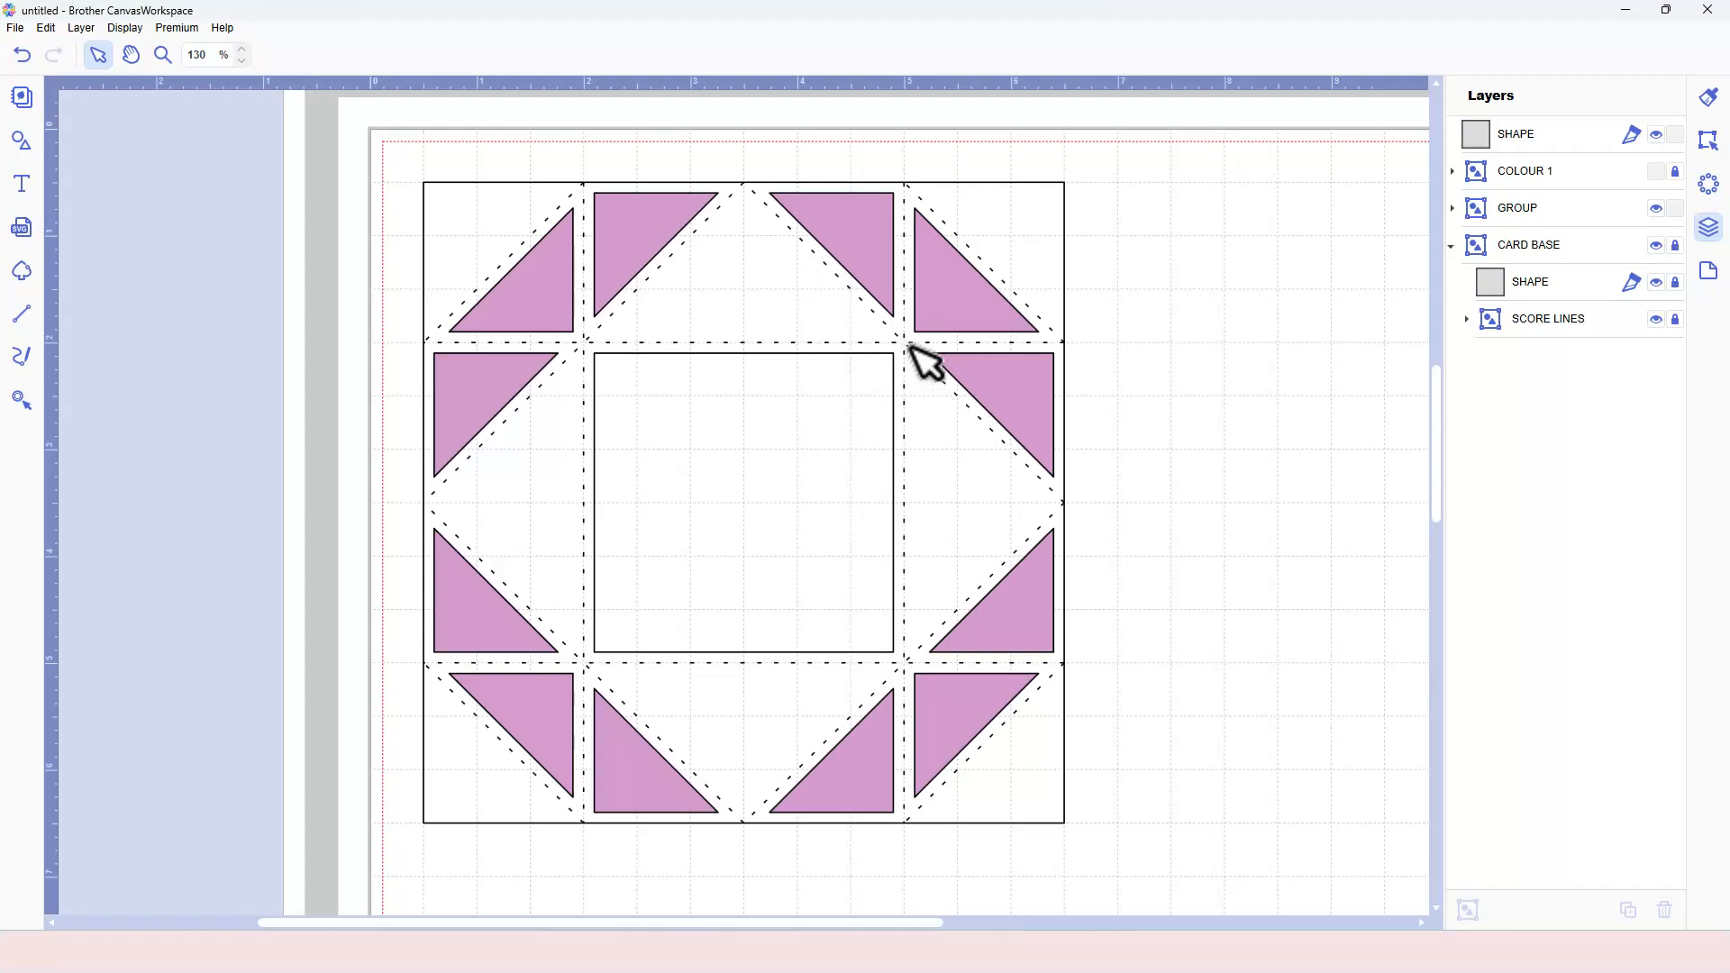
- Rotate the three upper-right purple triangles together so their long edges run horizontally and place them as a row near the card base's top
left_click(849, 231)
left_click(868, 239)
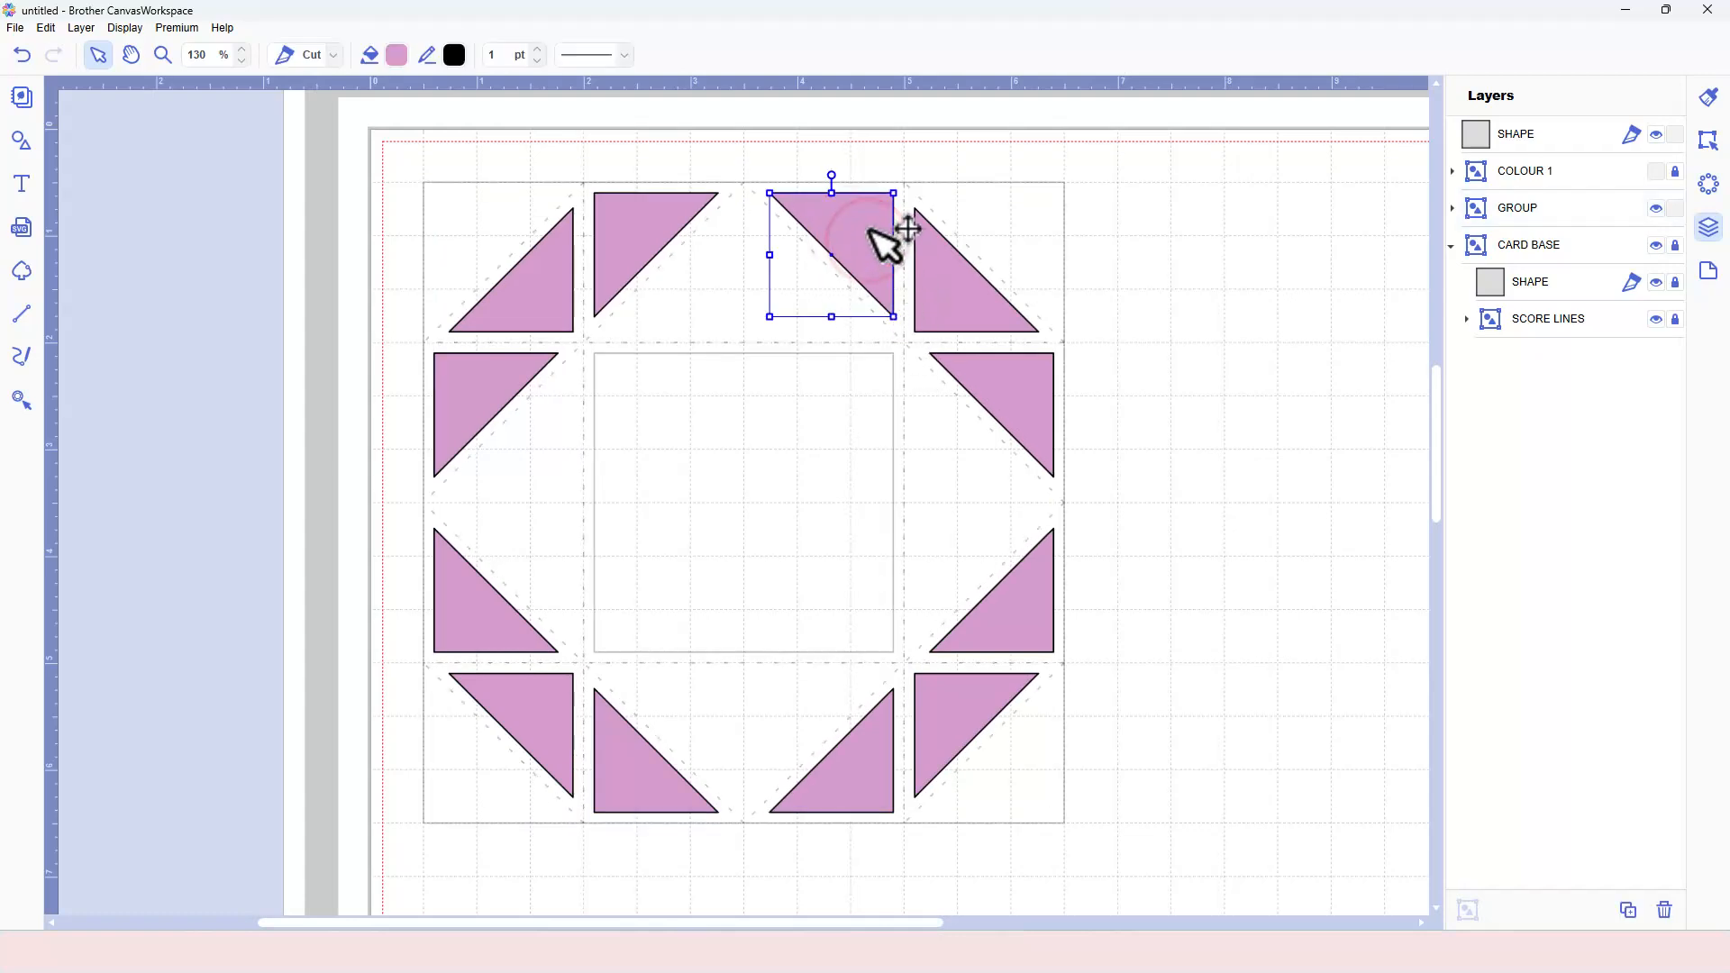
left_click(944, 293, "shift")
left_click(1000, 390, "shift")
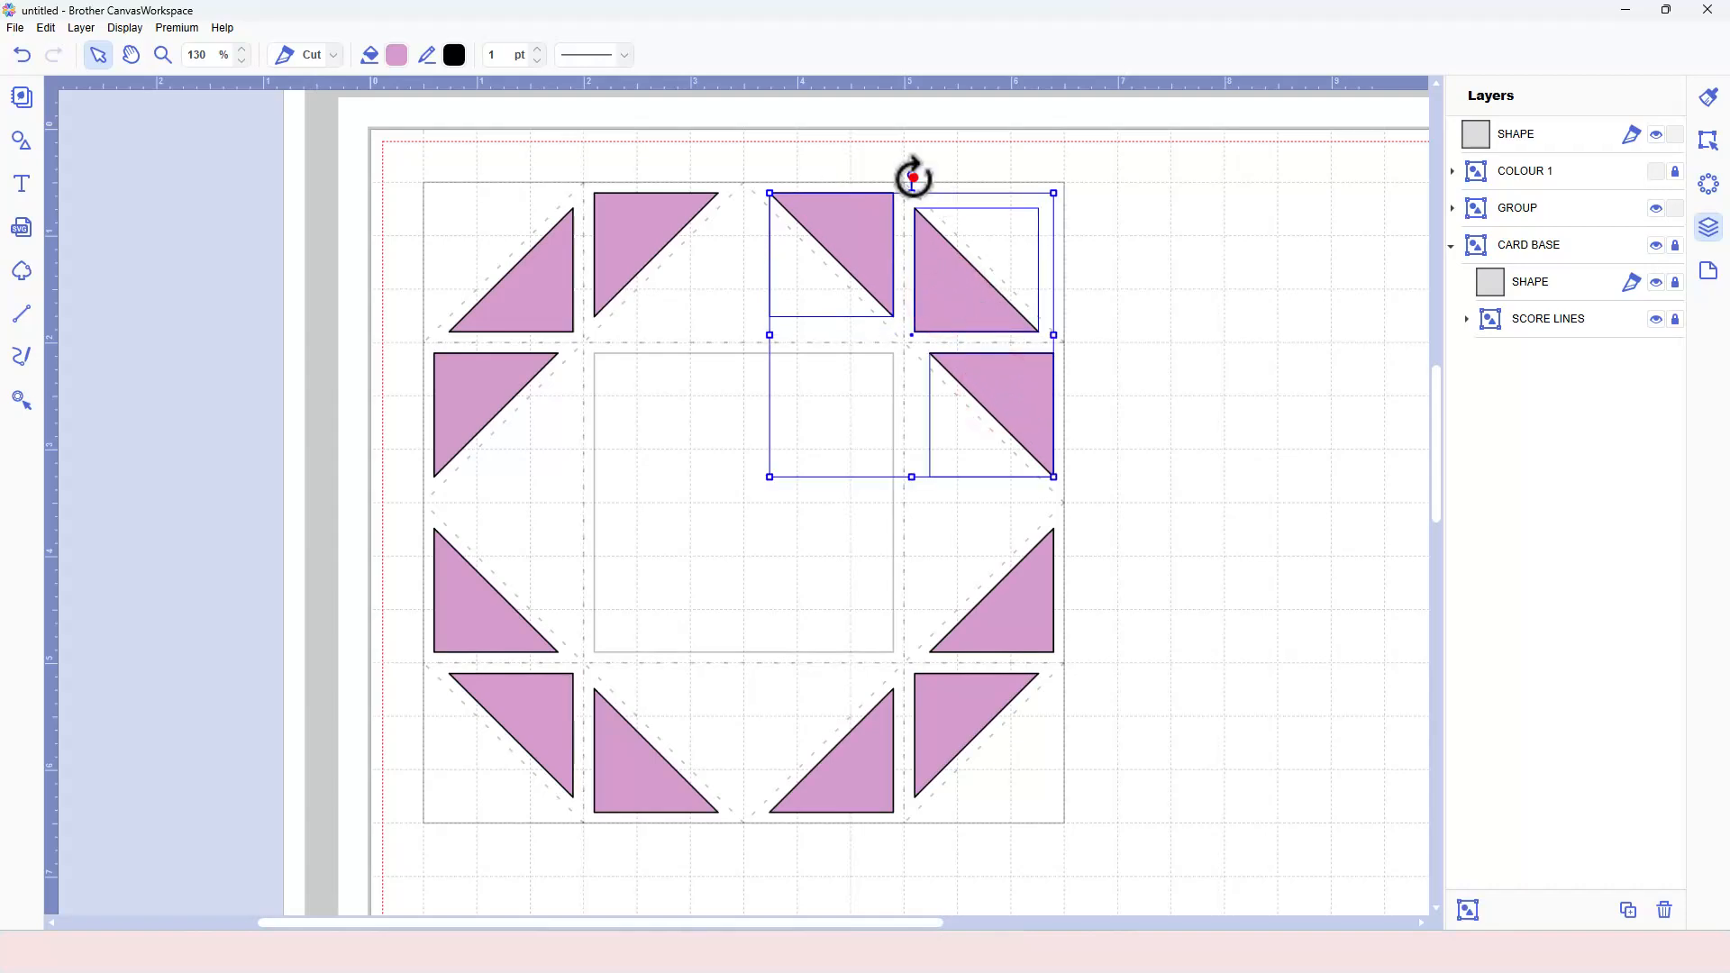
left_click_drag(913, 178, 836, 227)
- Rotate the three upper-left purple triangles so their long edges run horizontally and place them directly below the first row
left_click(623, 230)
left_click(549, 282, "shift")
left_click(487, 387, "shift")
left_click_drag(577, 175, 1029, 383)
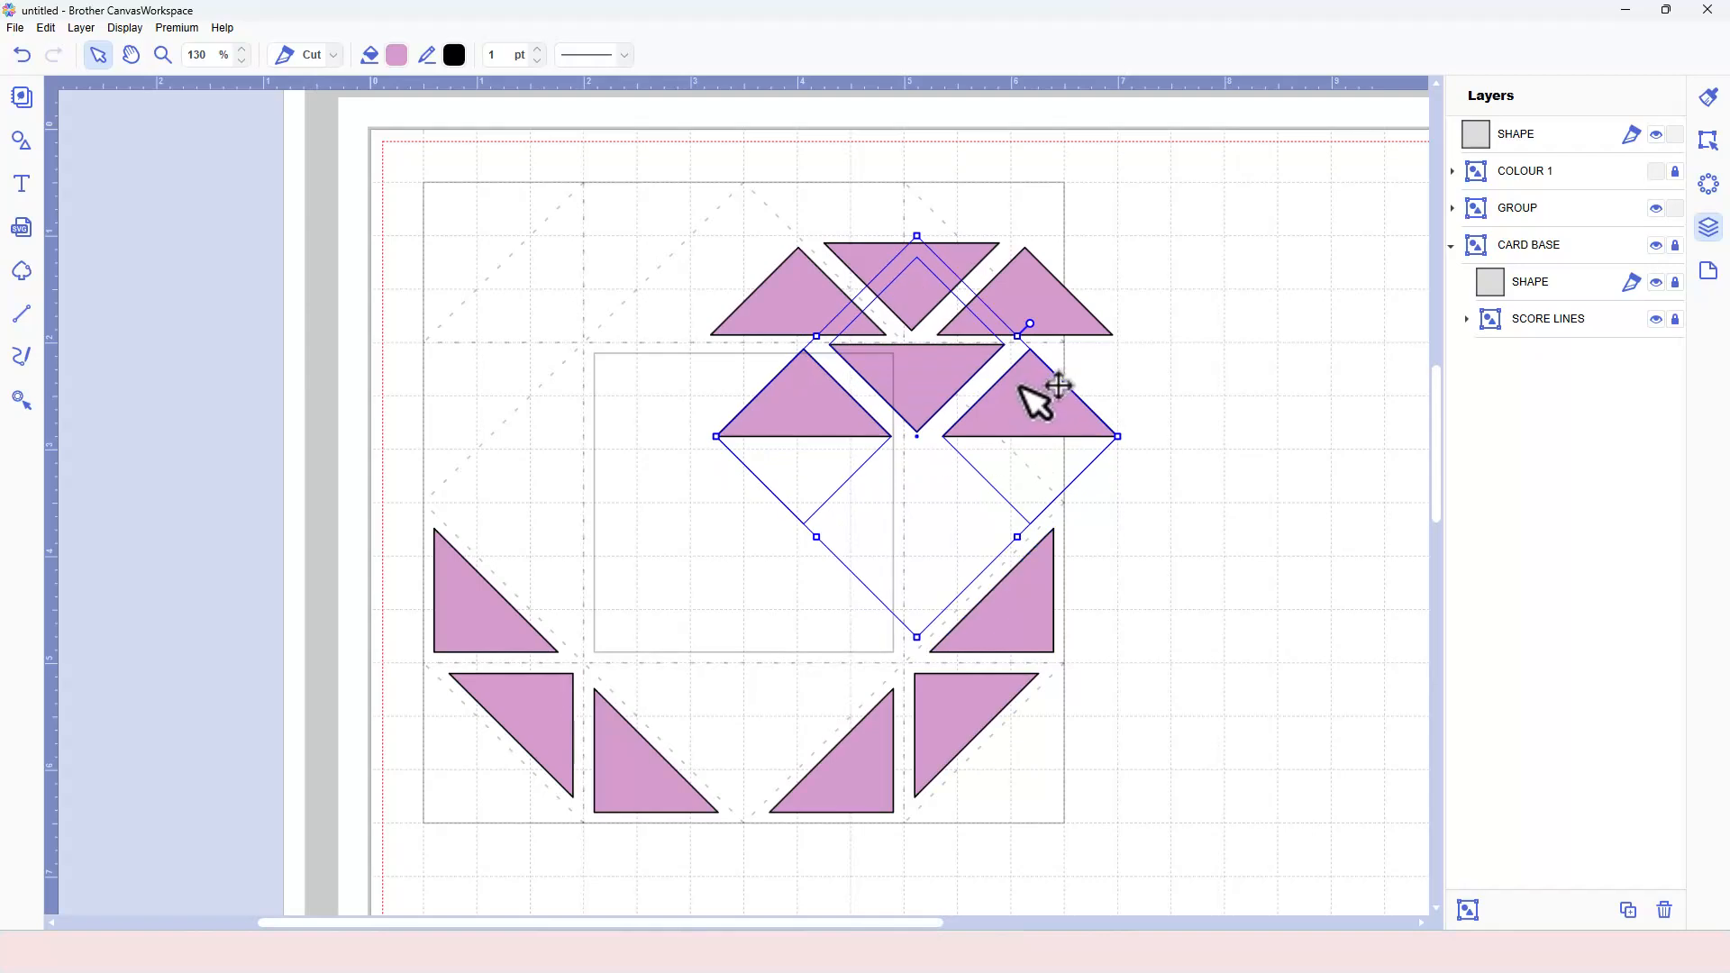
- Rotate the three lower-right purple triangles so their long edges run horizontally and place them as a third row below the others
left_click(1004, 625)
left_click(955, 718, "shift")
left_click(868, 763, "shift")
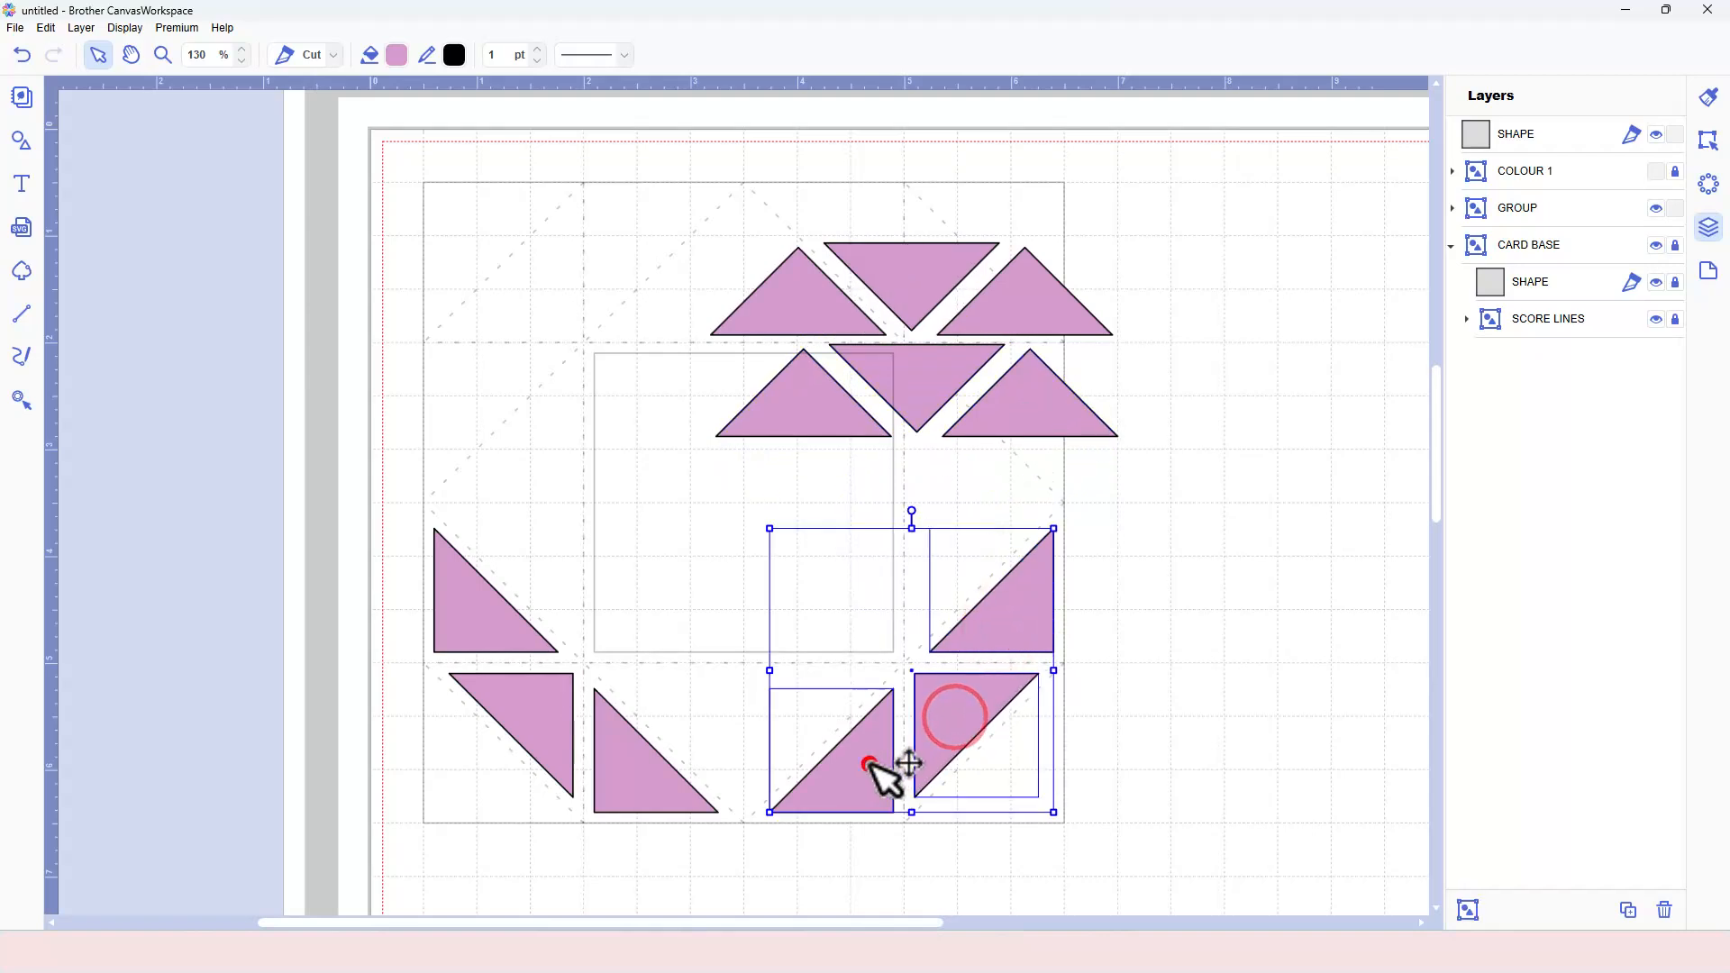
left_click_drag(911, 511, 854, 742)
left_click_drag(926, 600, 938, 453)
- Rotate the three lower-left purple triangles so their long edges run horizontally and place them as the fourth row of the stack
left_click(475, 610)
left_click(531, 721, "shift")
left_click(612, 774, "shift")
left_click_drag(575, 510, 685, 755)
left_click_drag(699, 657, 1037, 615)
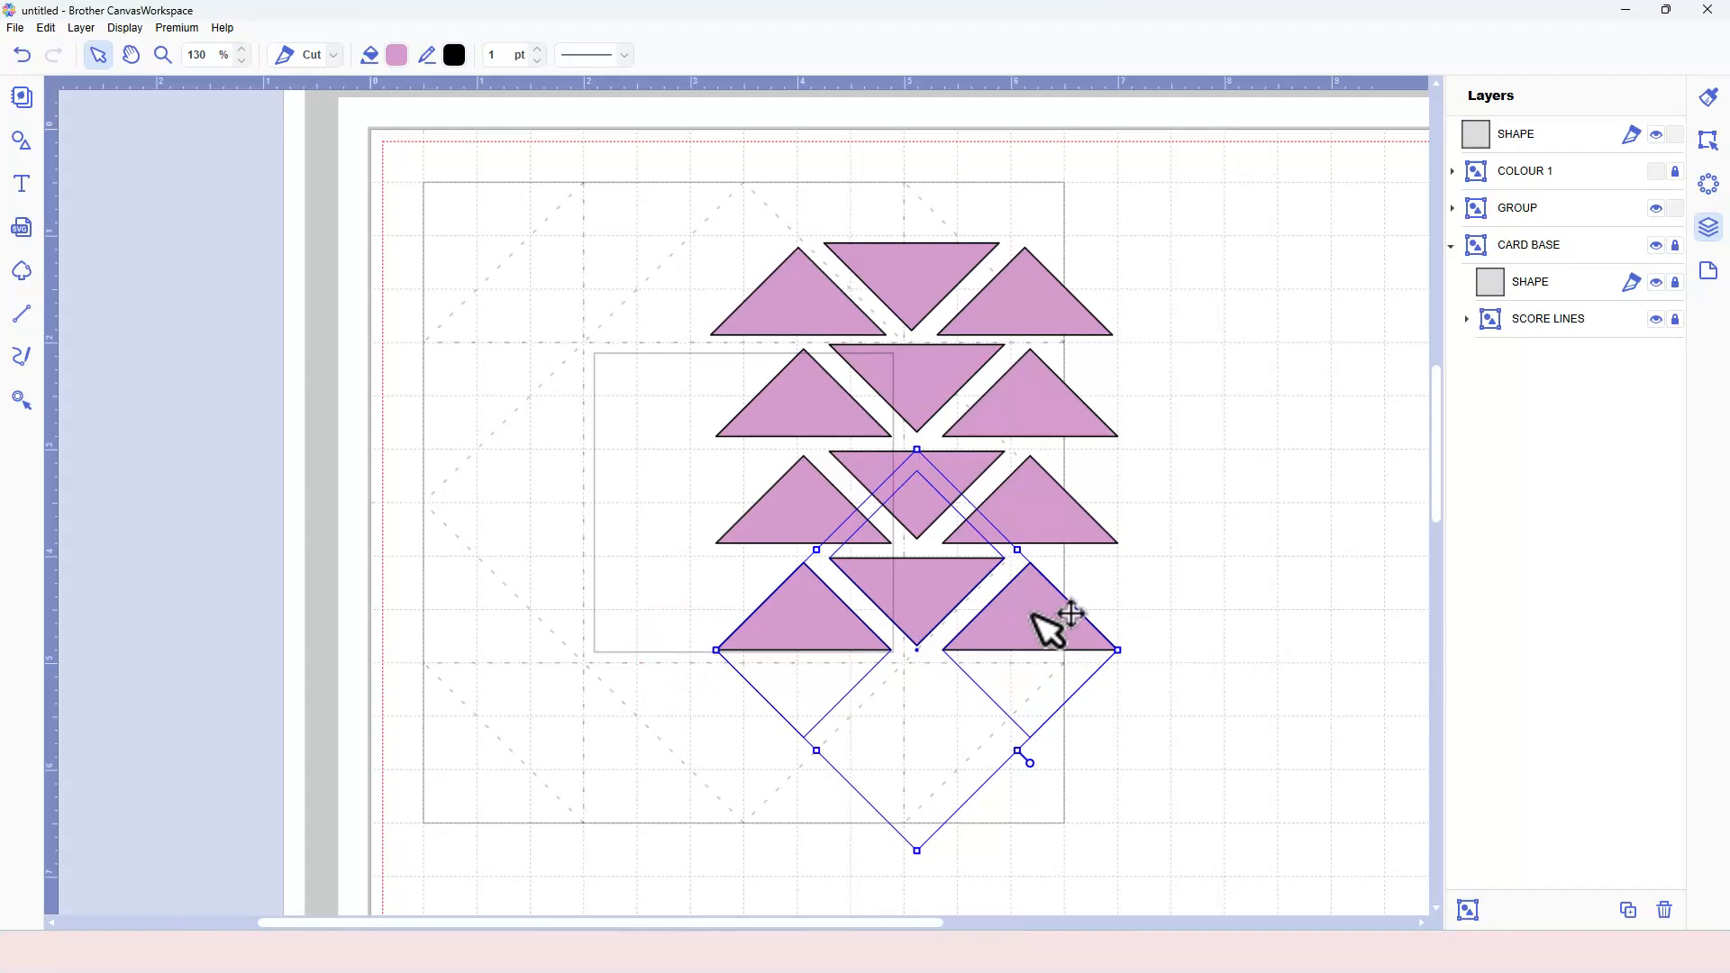
- Move the purple triangle group to the card base's upper-left corner and rename it as COLOUR 2
left_click(1190, 678)
left_click_drag(1059, 526, 718, 429)
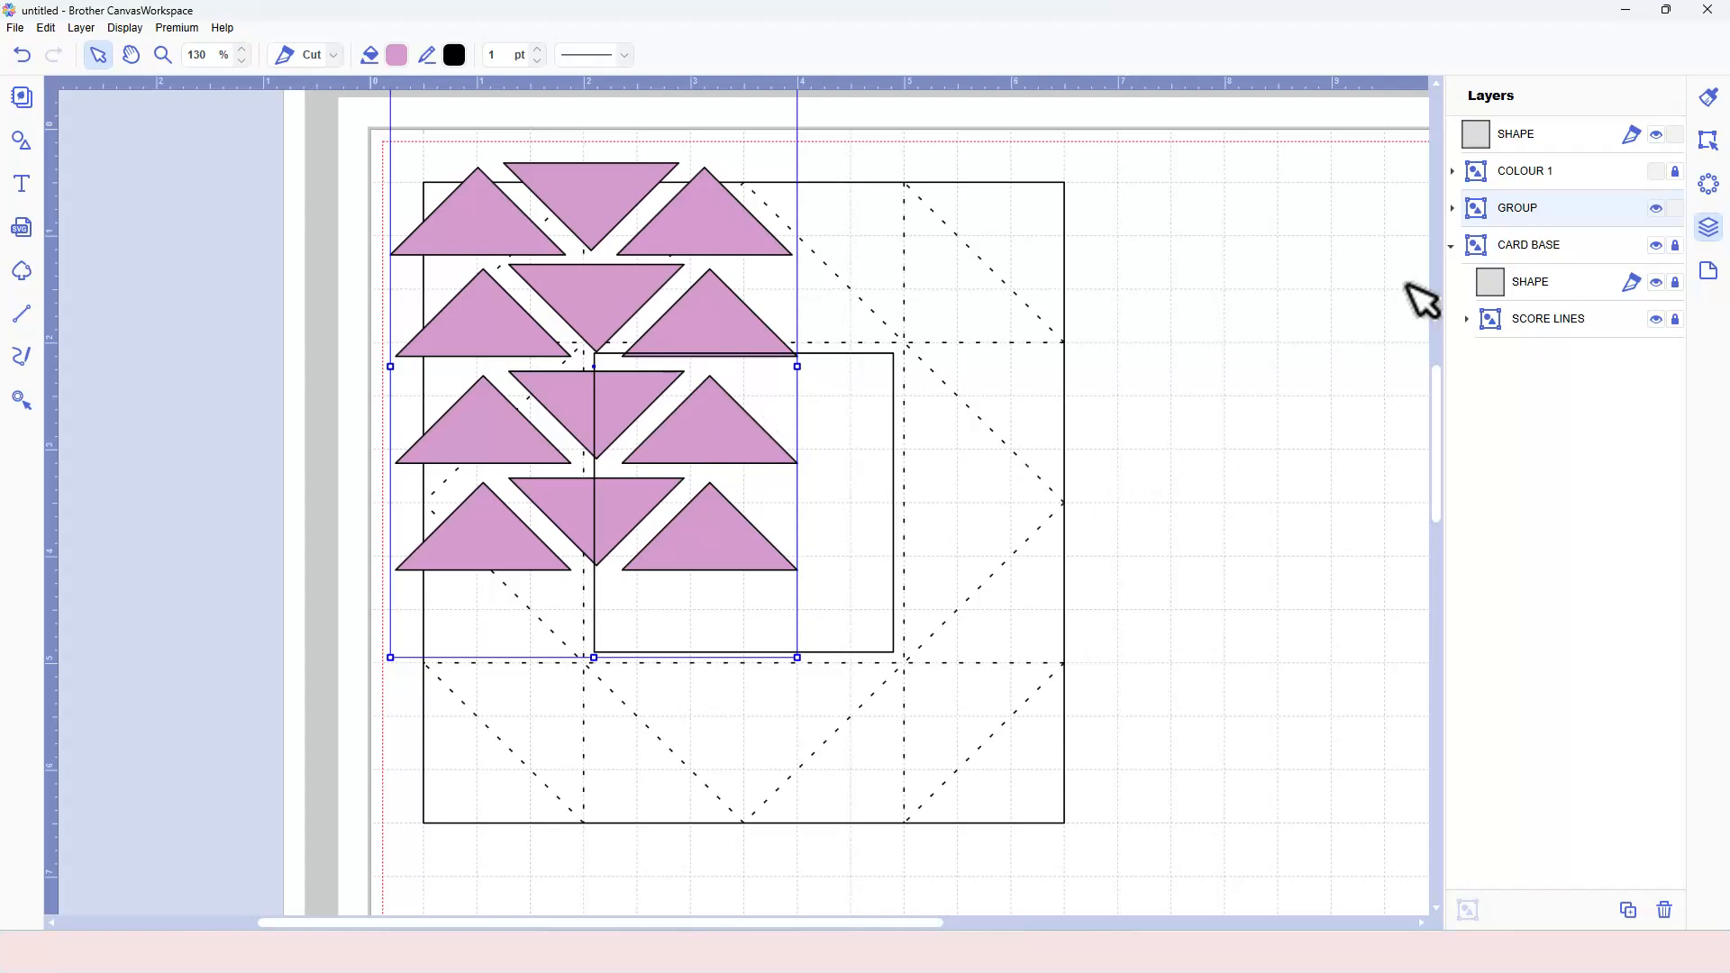
type("COLOUR 2")
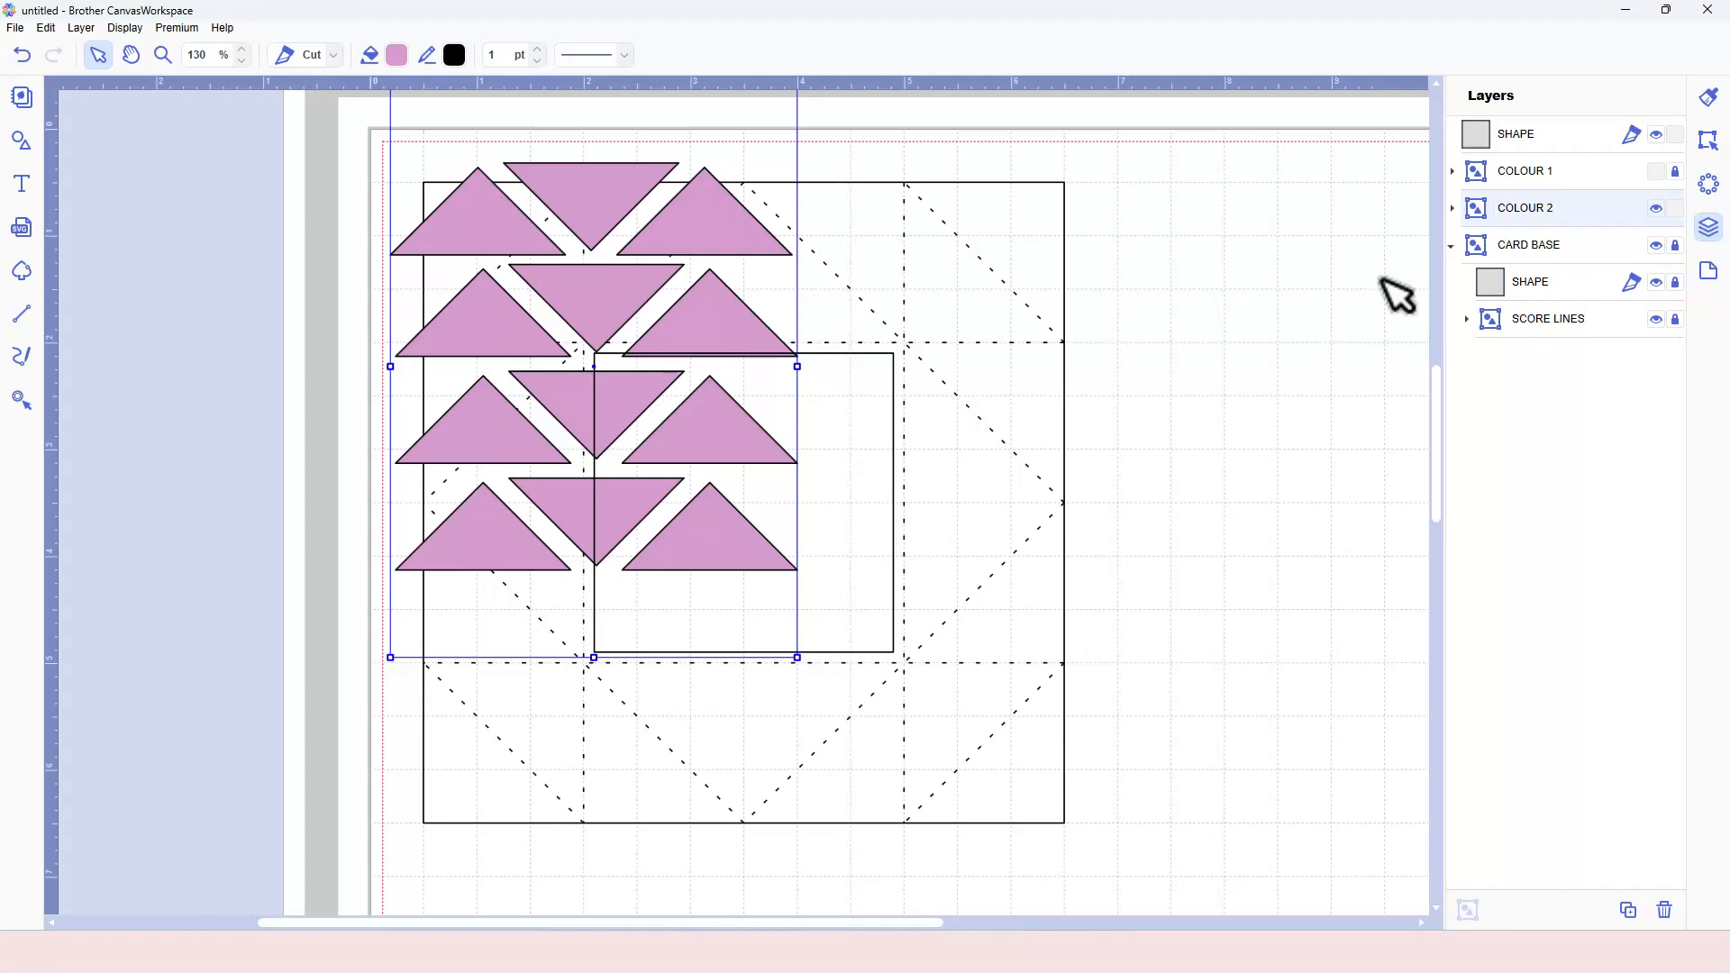
- Hide and lock the COLOUR 2 group
left_click(1211, 365)
left_click(1656, 208)
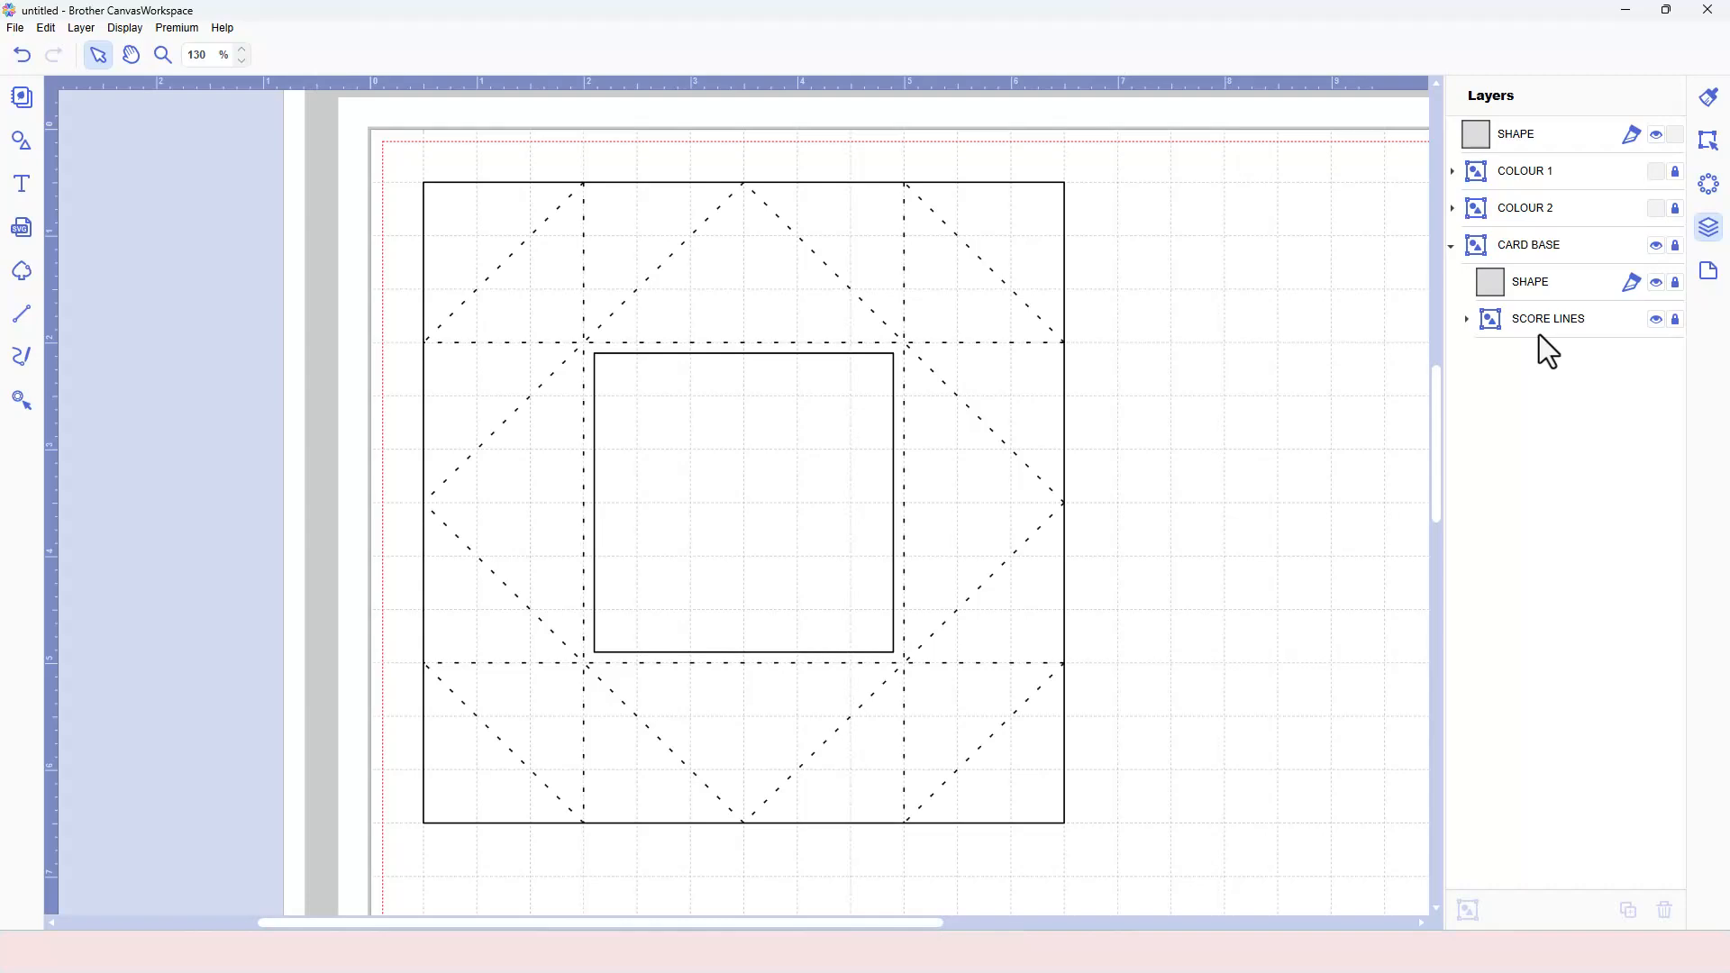
- Create an inward offset of the central square with 0.15-inch spacing and bevel corners, leaving the original line as is
left_click(848, 482)
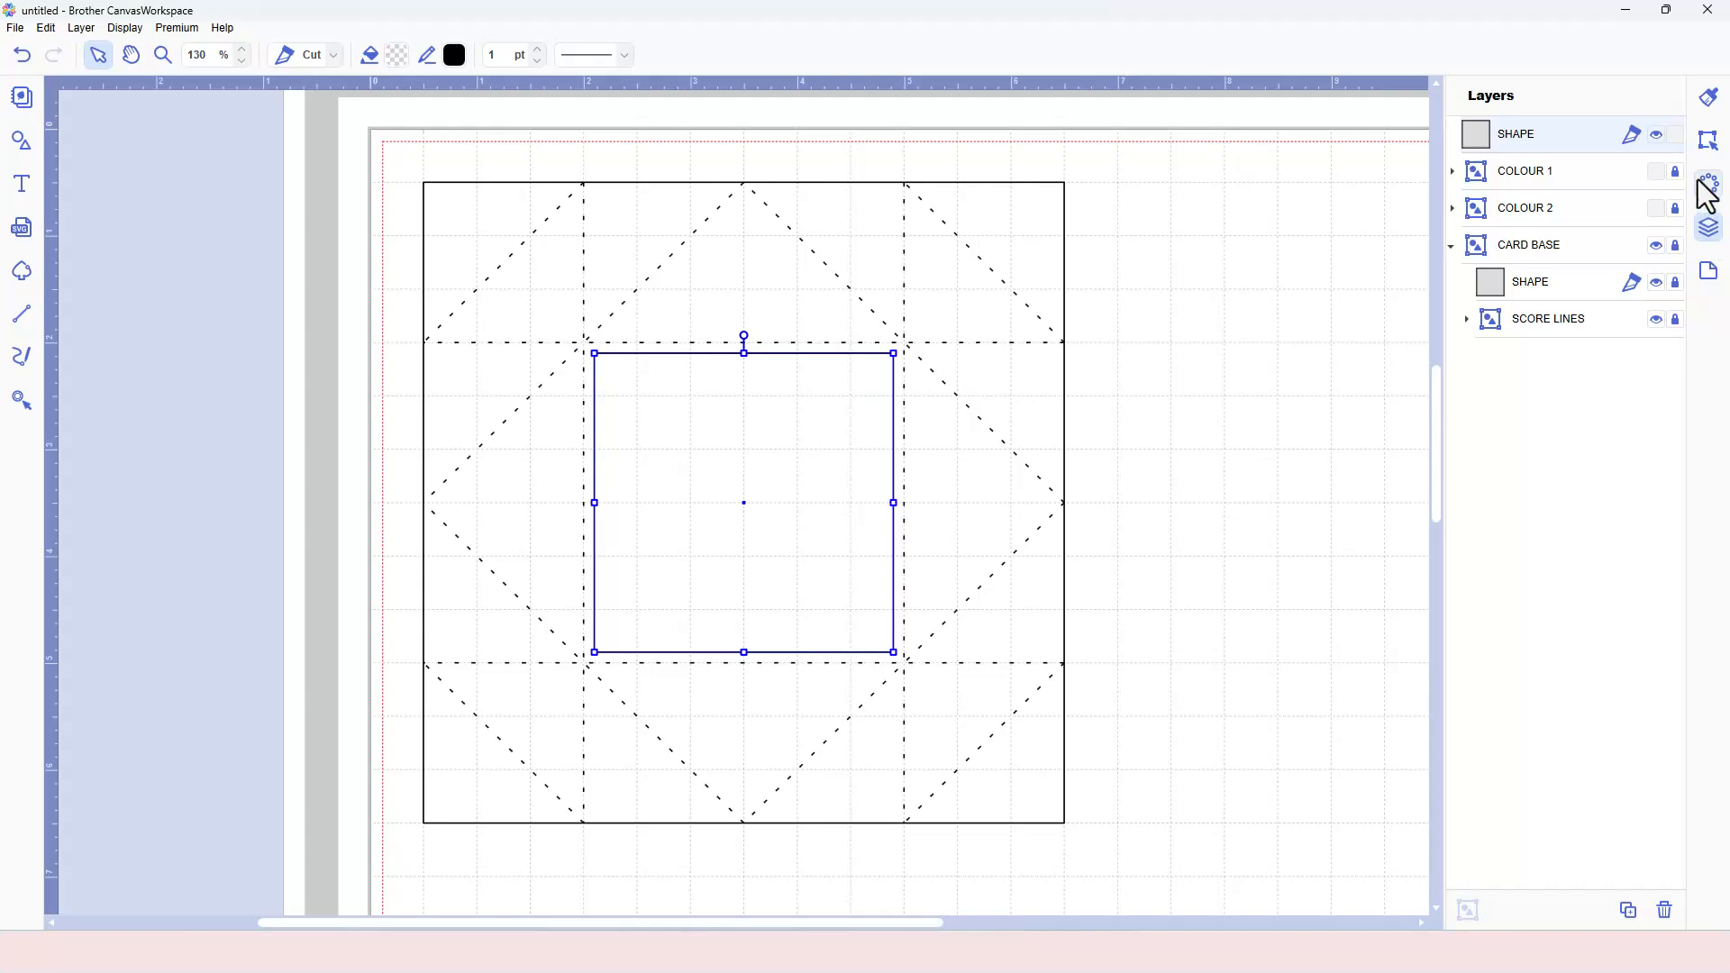
left_click(1708, 147)
scroll(1564, 793, "down", 5)
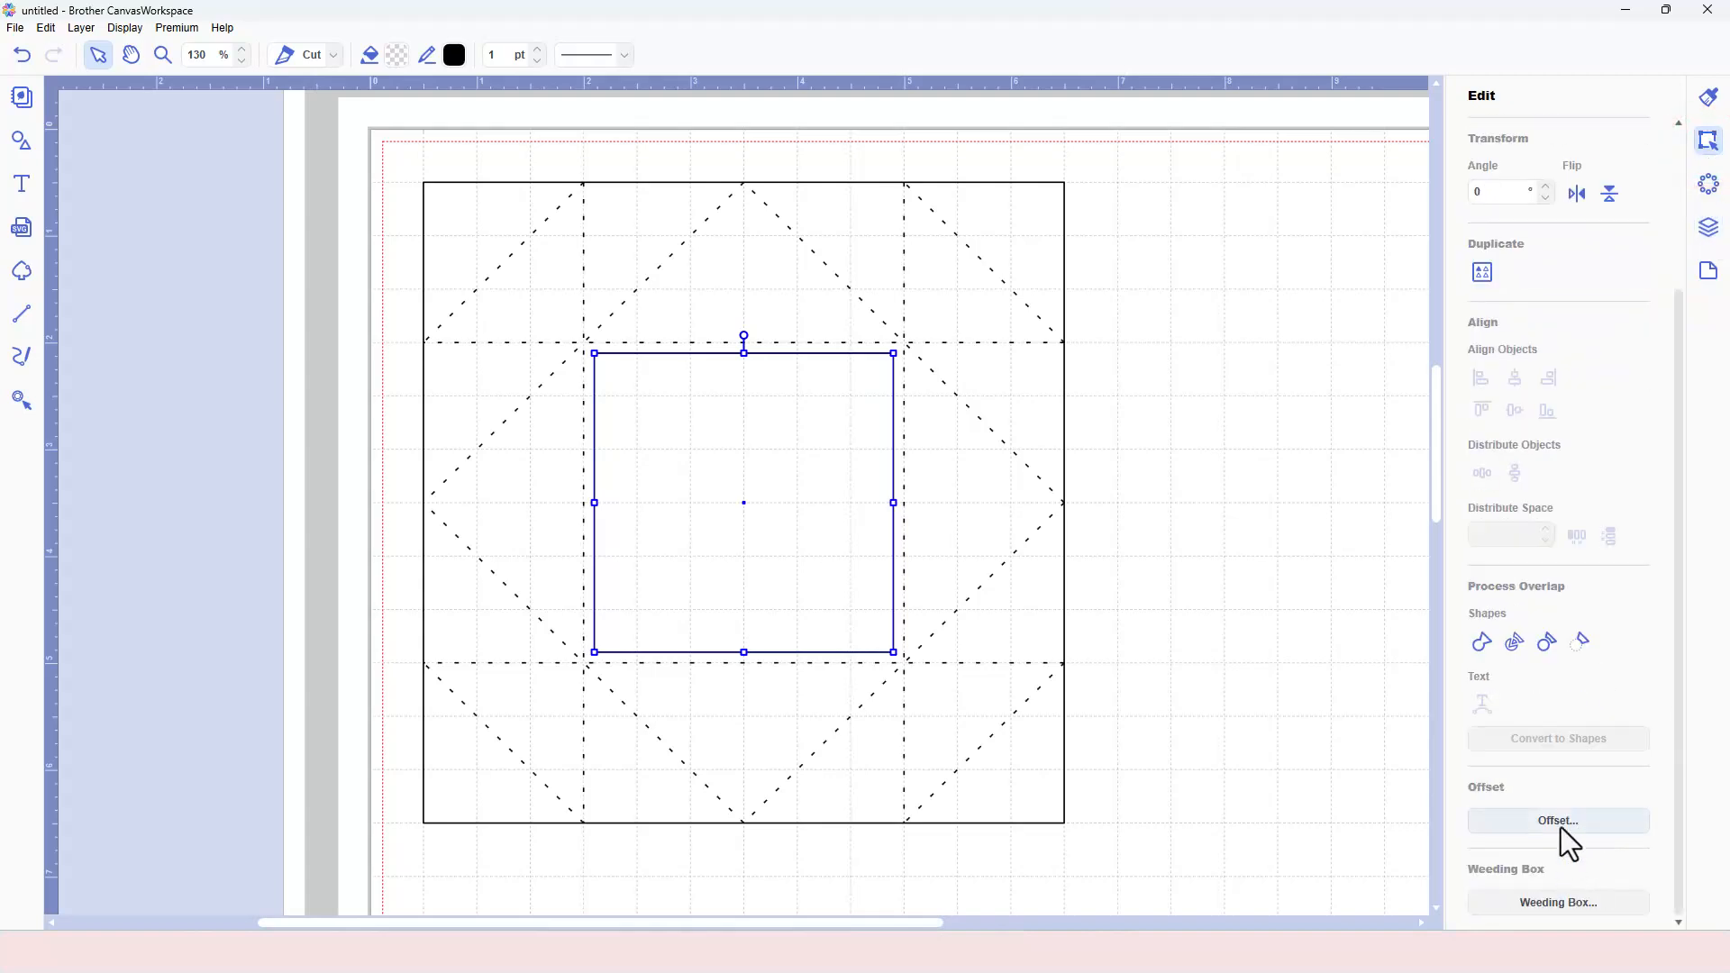
left_click(1560, 822)
type("0.15")
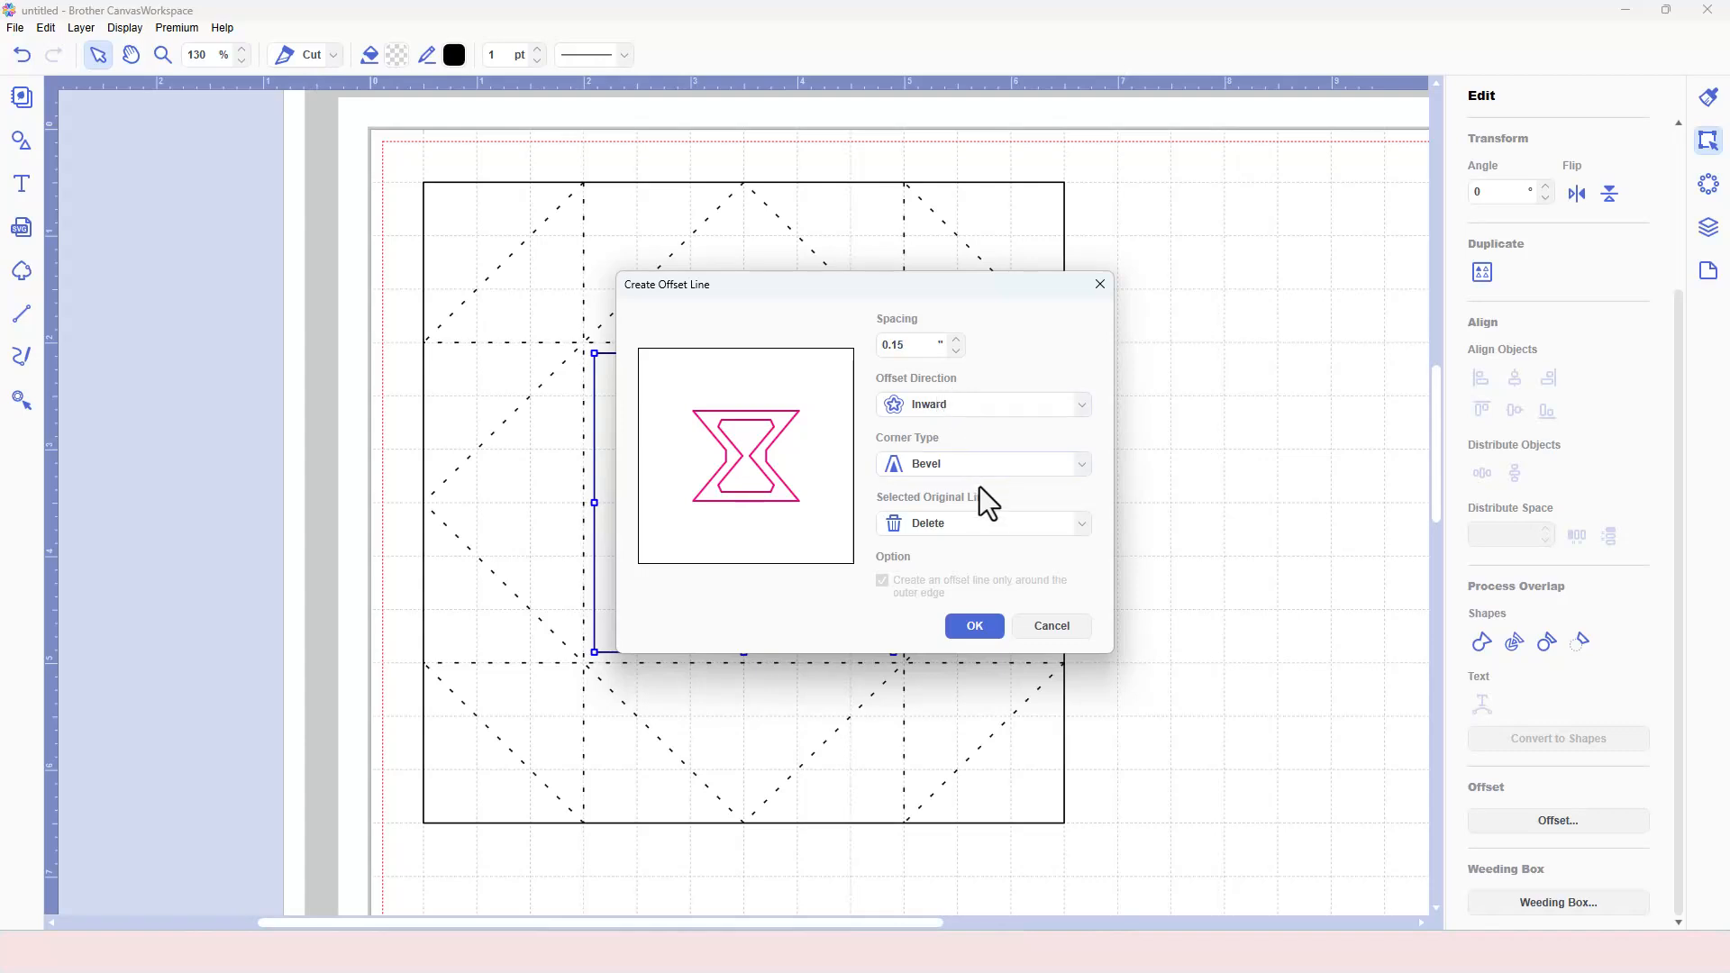
left_click(978, 523)
left_click(980, 546)
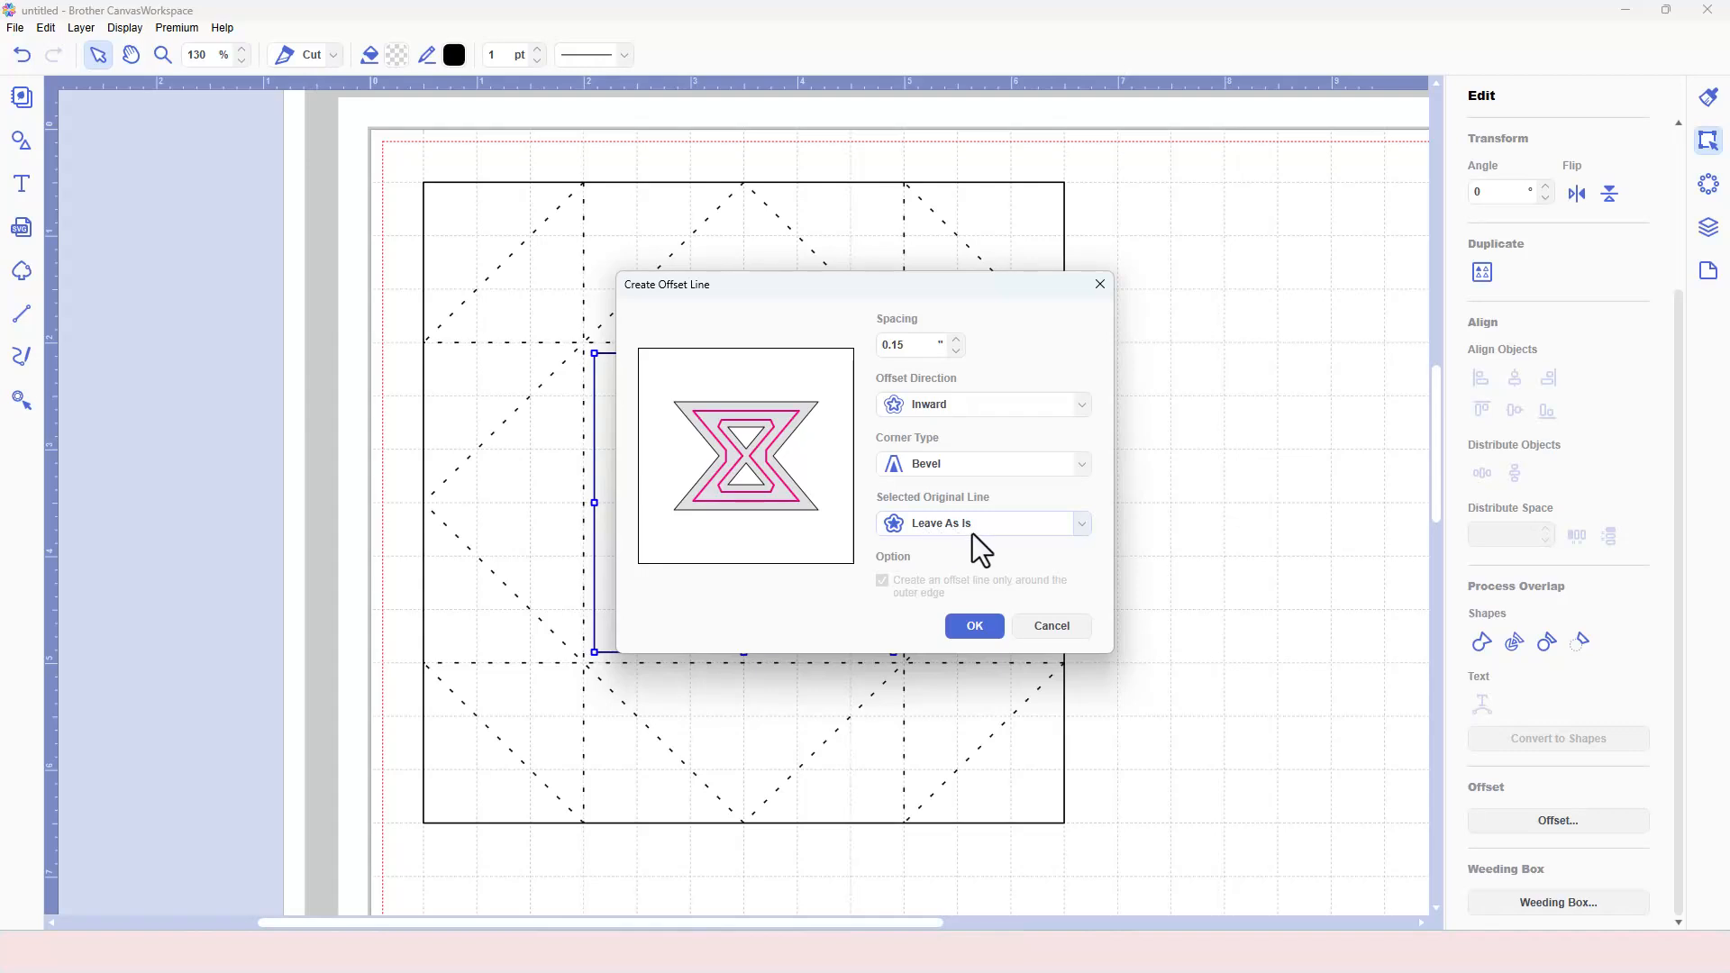
left_click(974, 624)
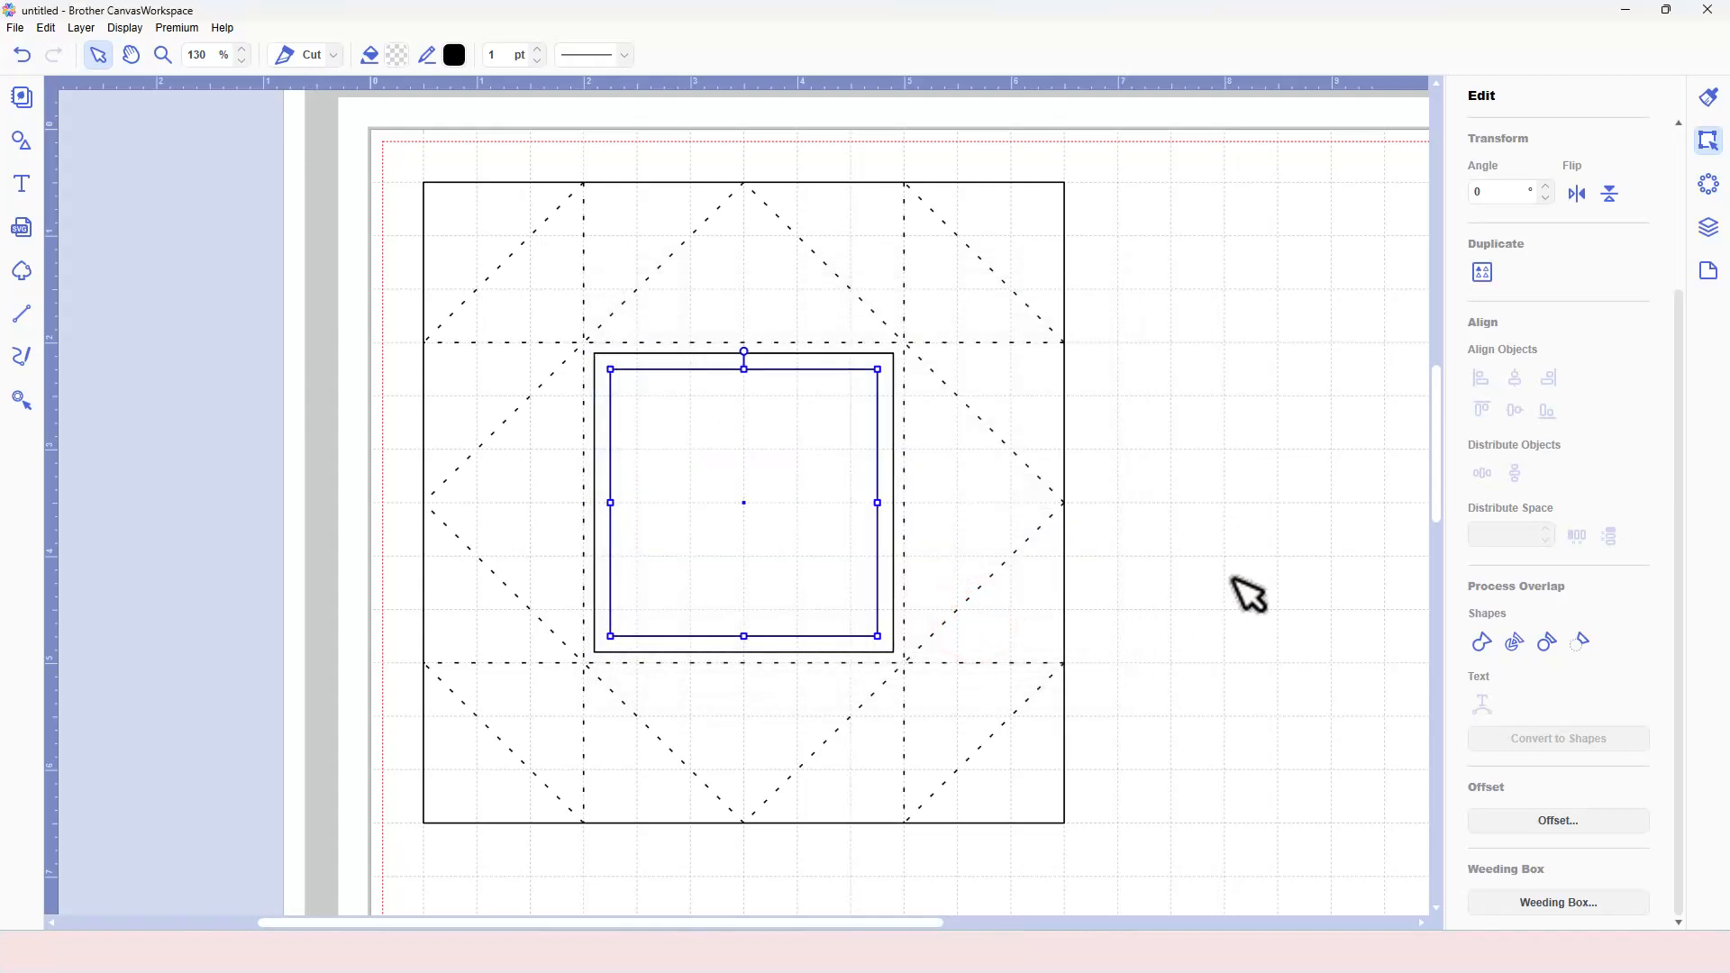
- Set the inner offset square's line type to Draw
left_click(338, 58)
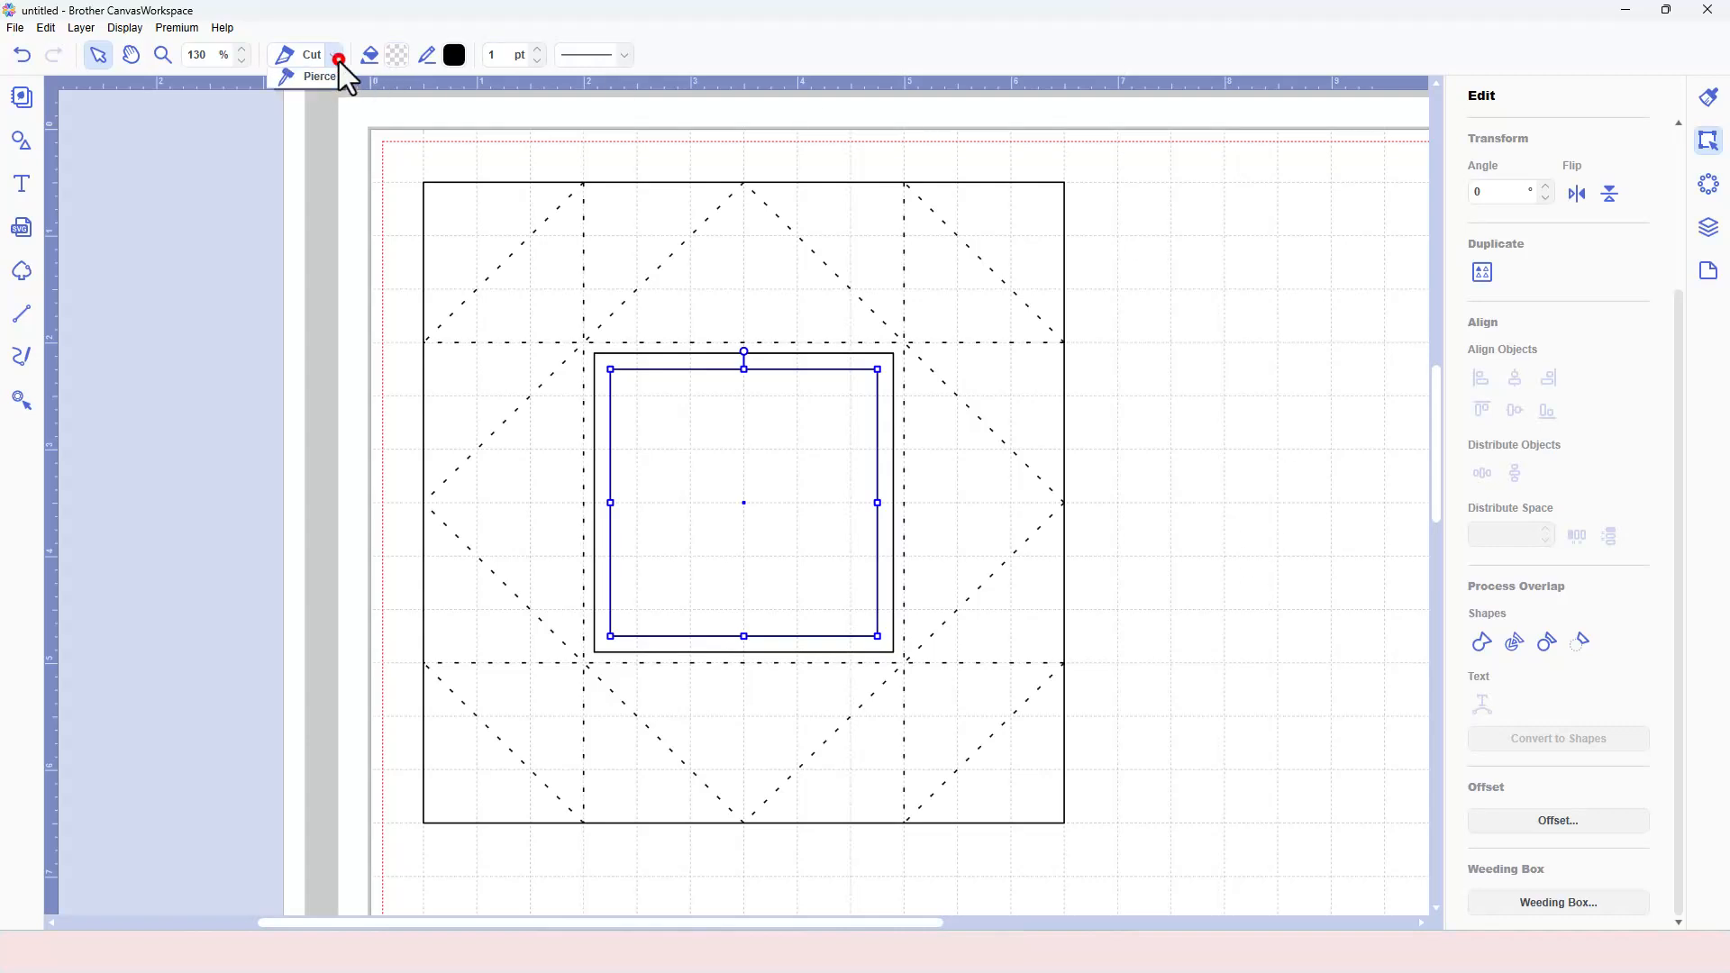
left_click(323, 97)
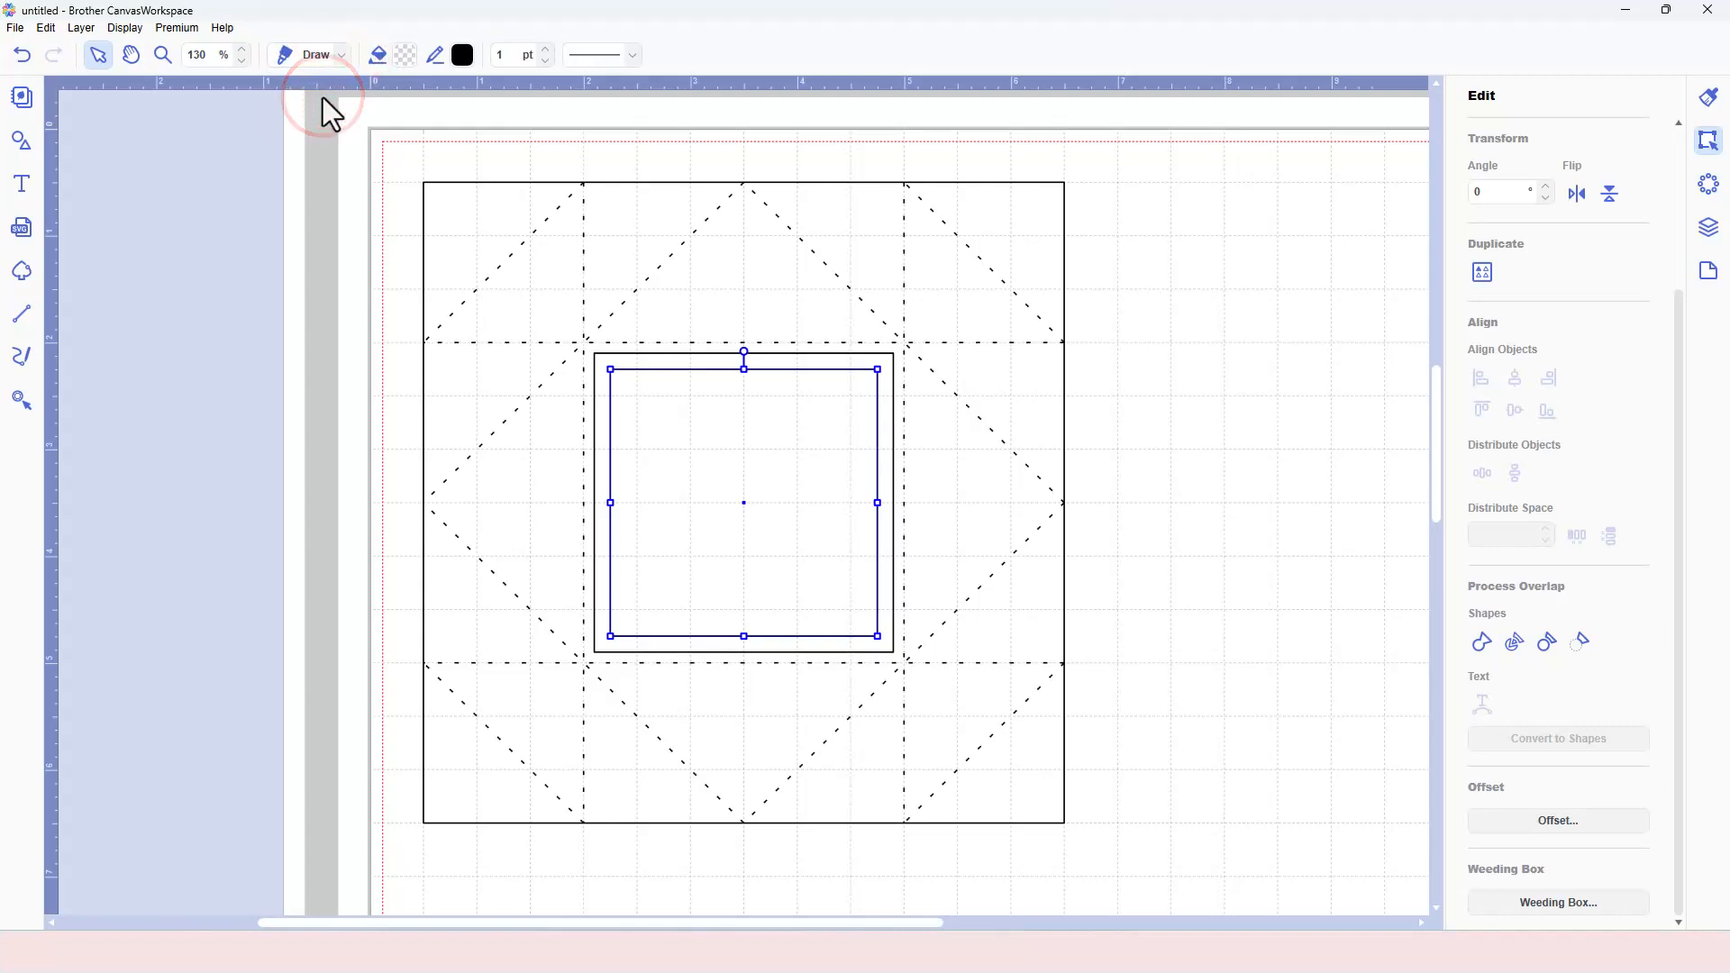
left_click(1159, 356)
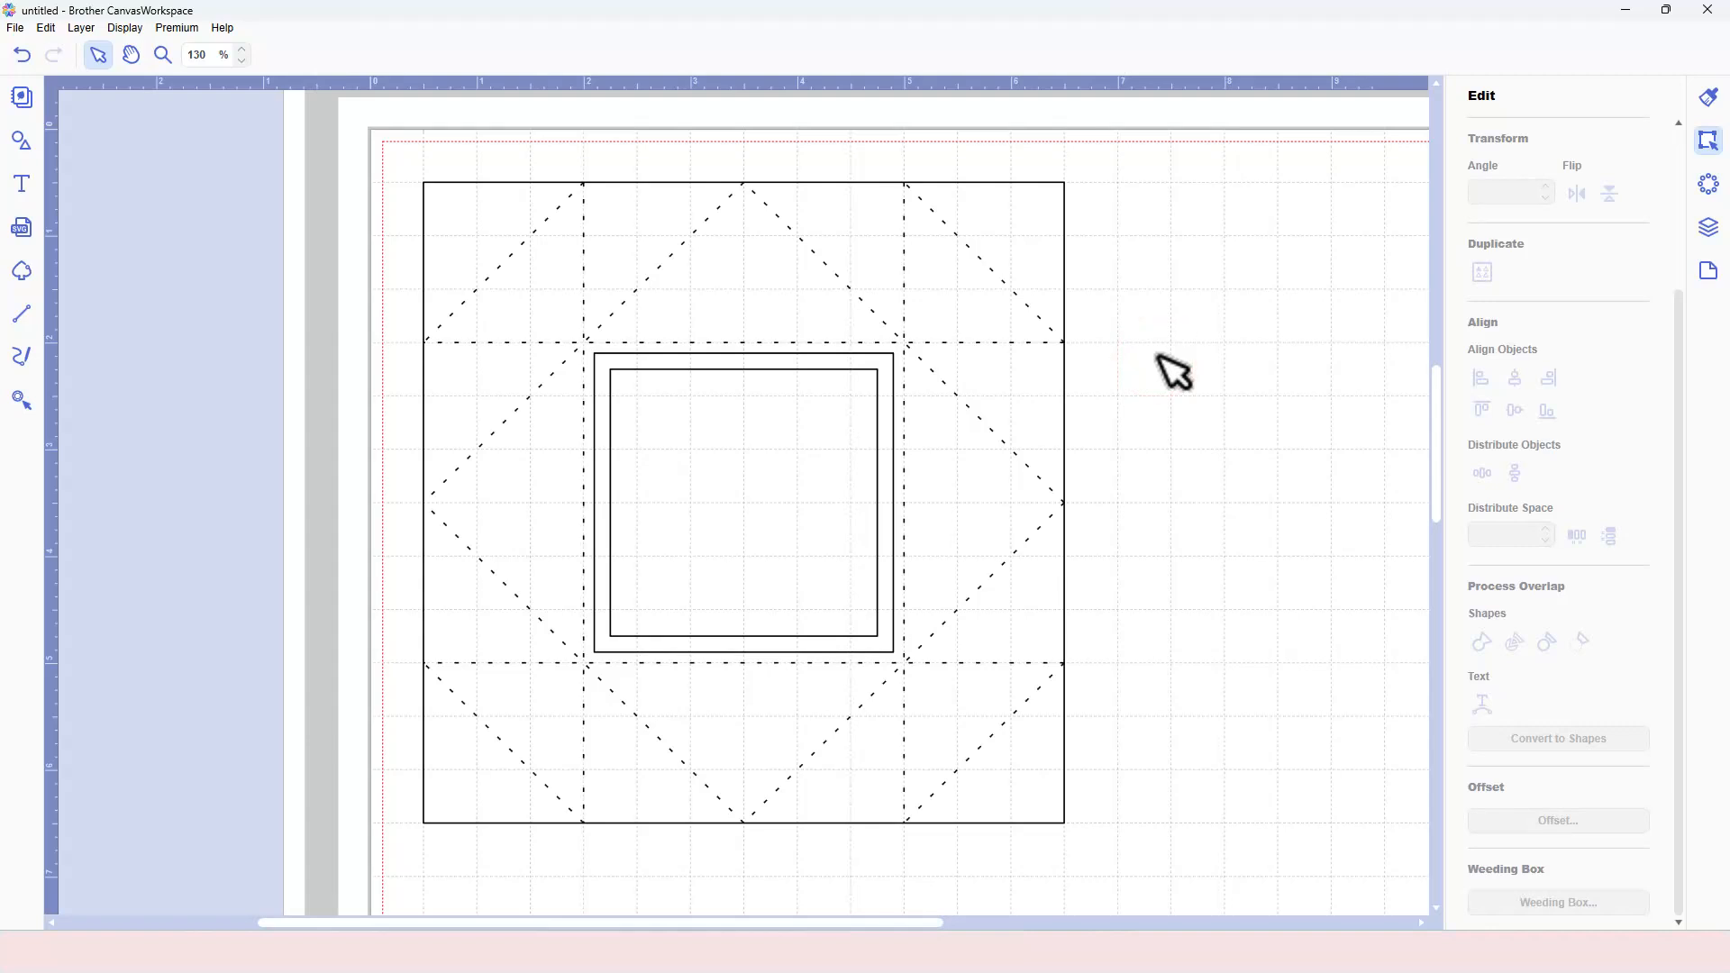
- Add the text "Just a" in Calgary MediumItalic over the central square
key("t")
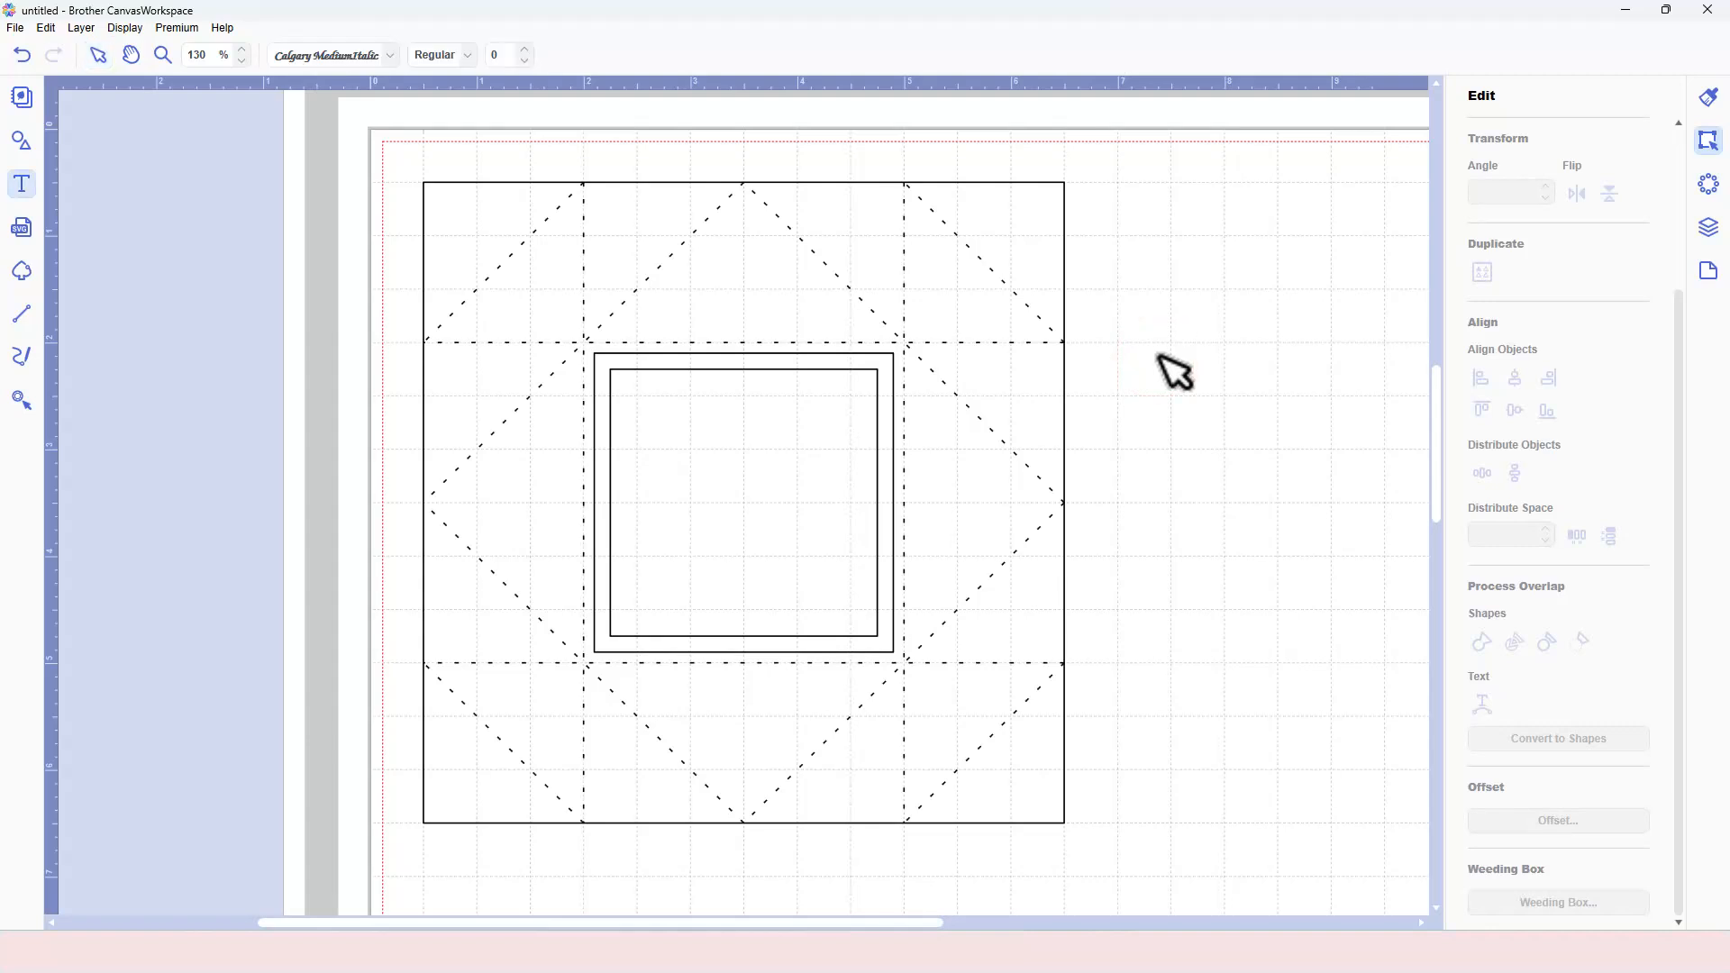
left_click(713, 441)
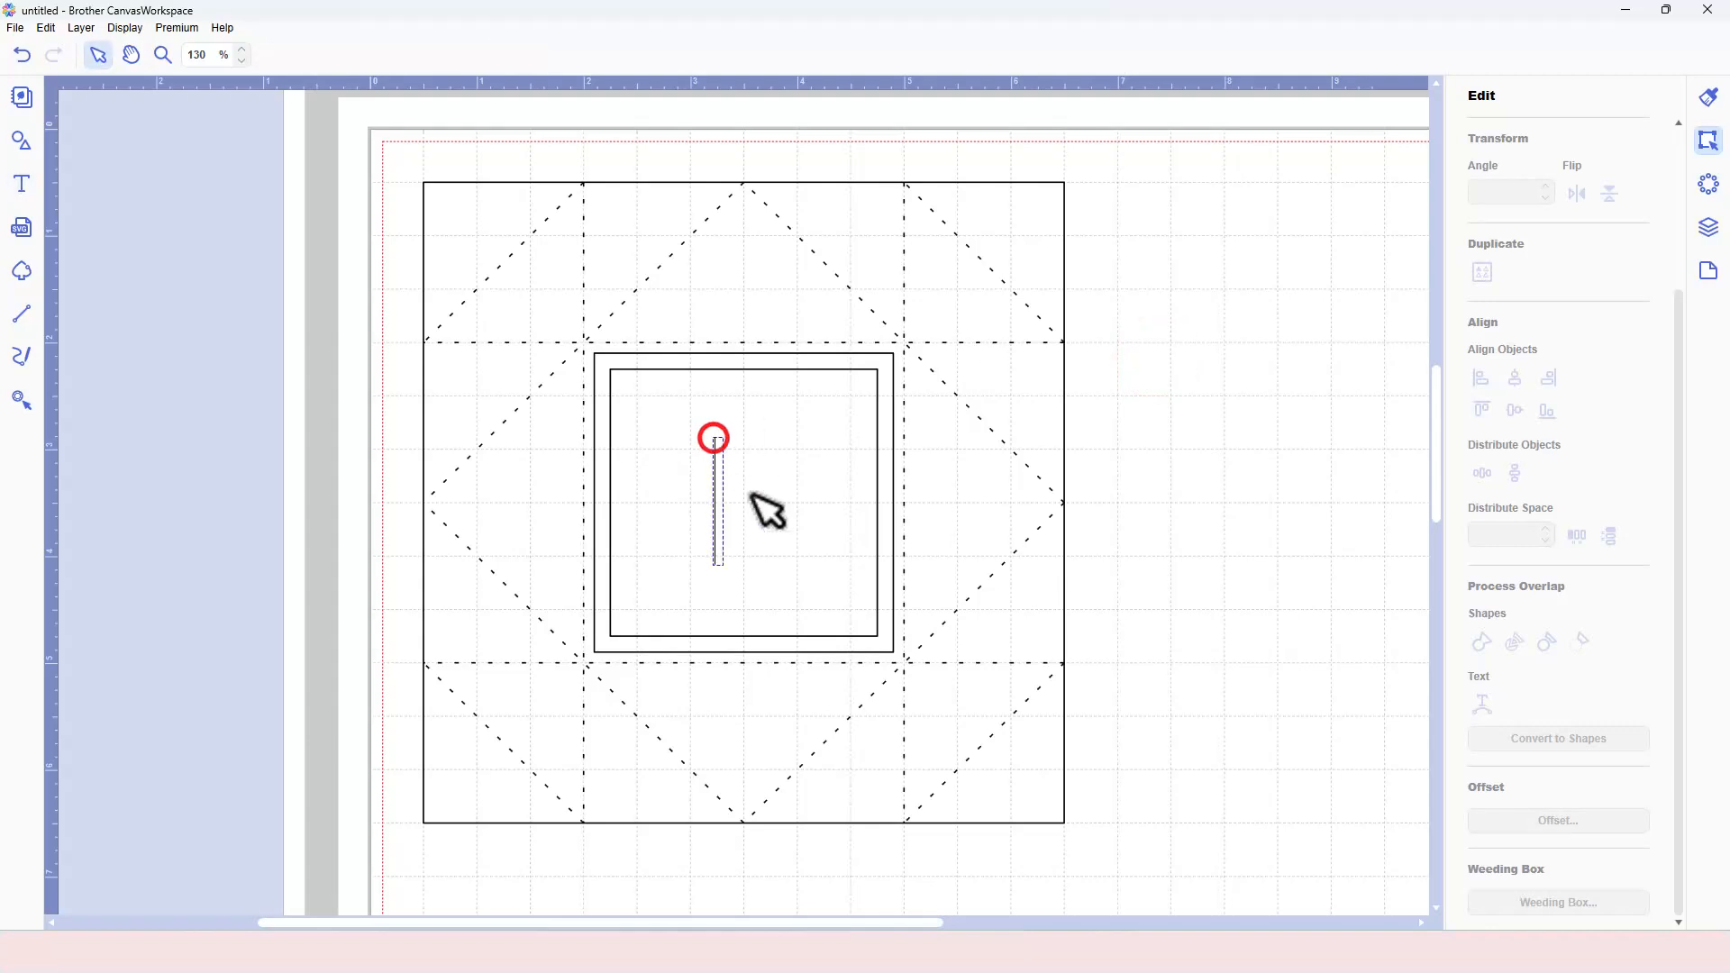
type("just")
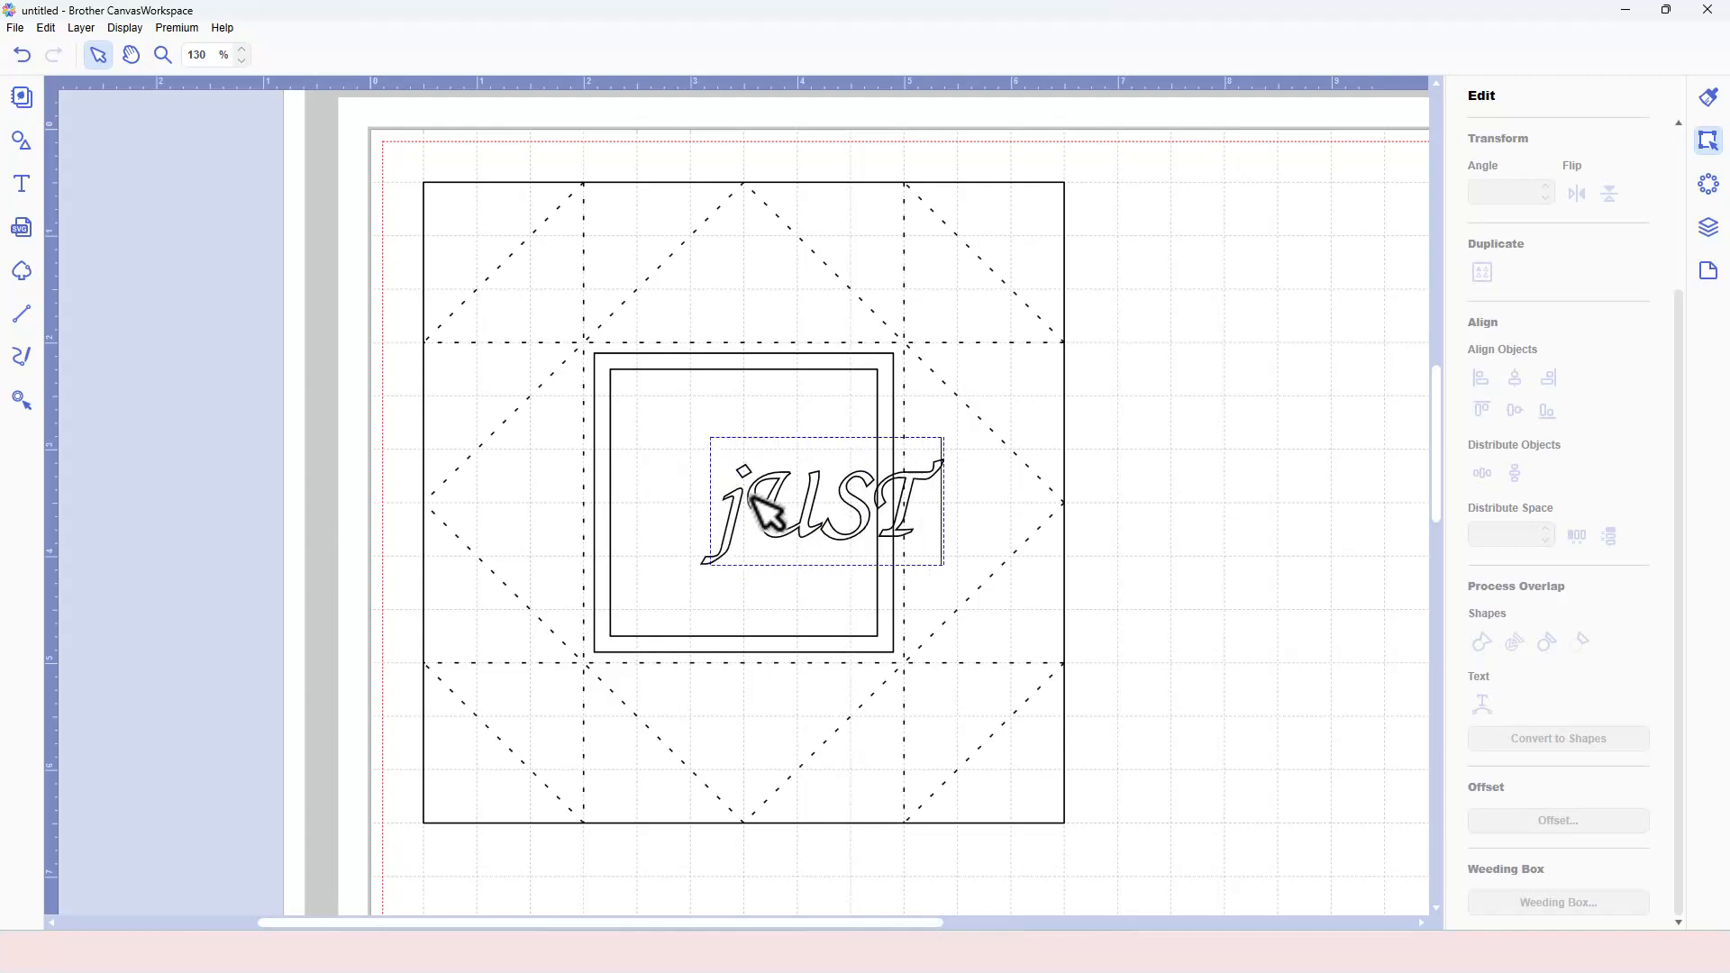
key("BackSpace")
key("BackSpace")
key("BackSpace")
key("BackSpace")
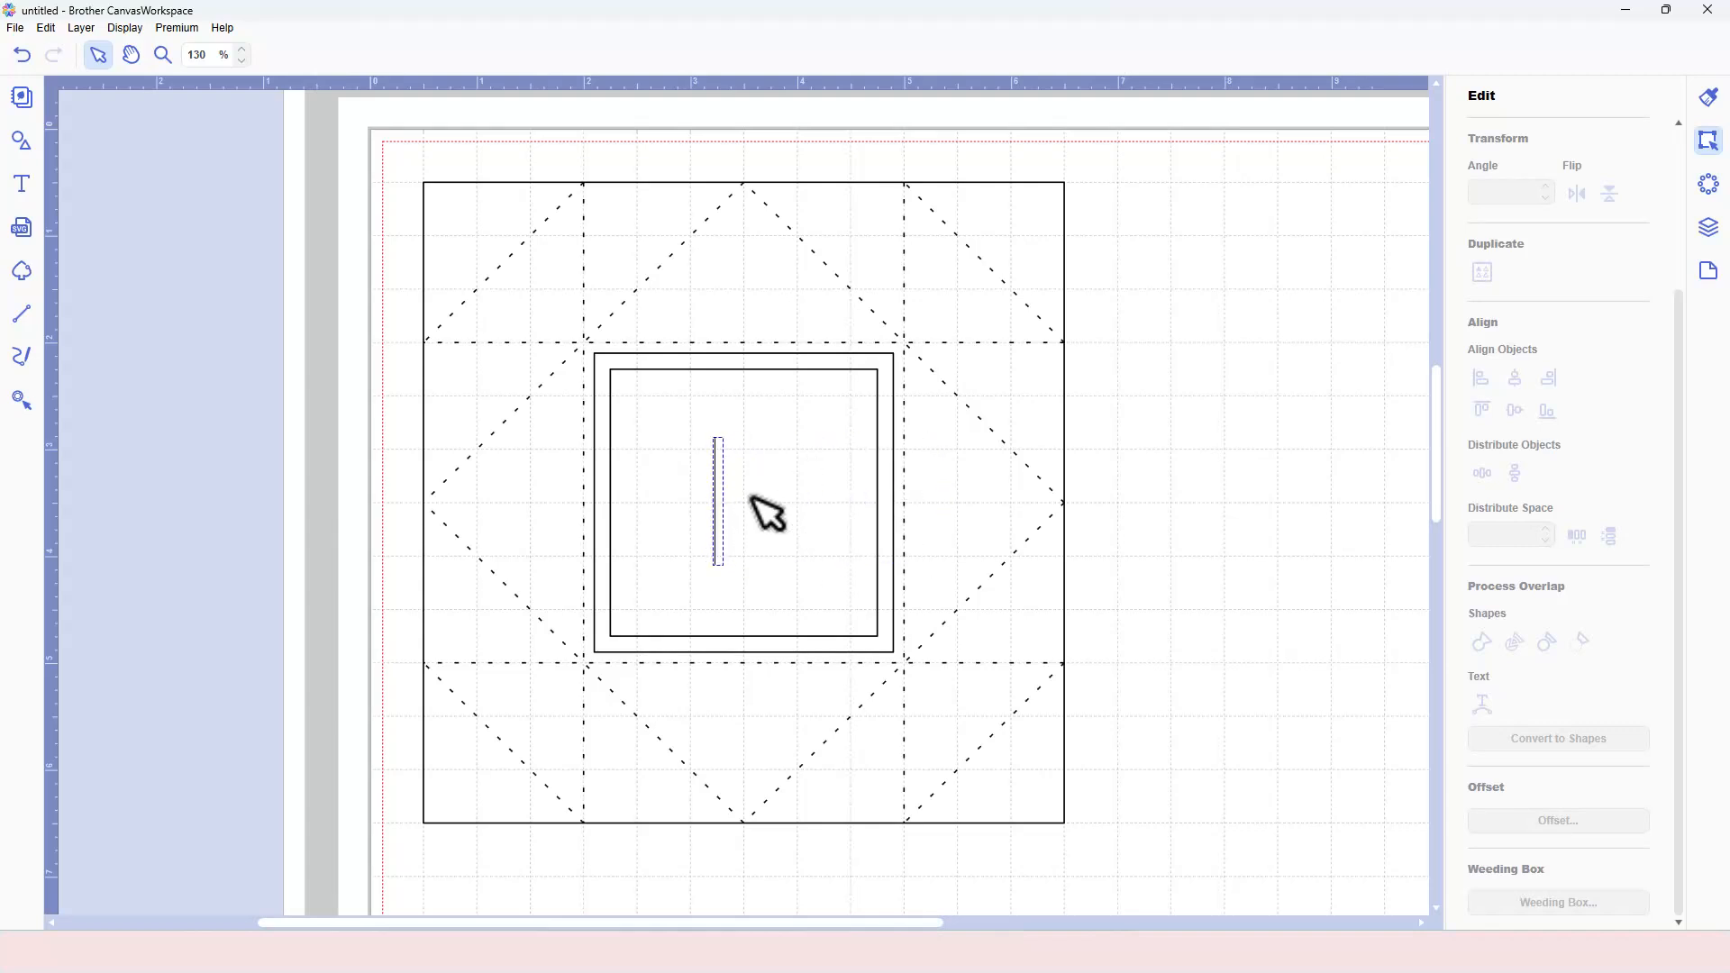
key("Caps_Lock")
type("Just A")
key("BackSpace")
key("BackSpace")
type("a")
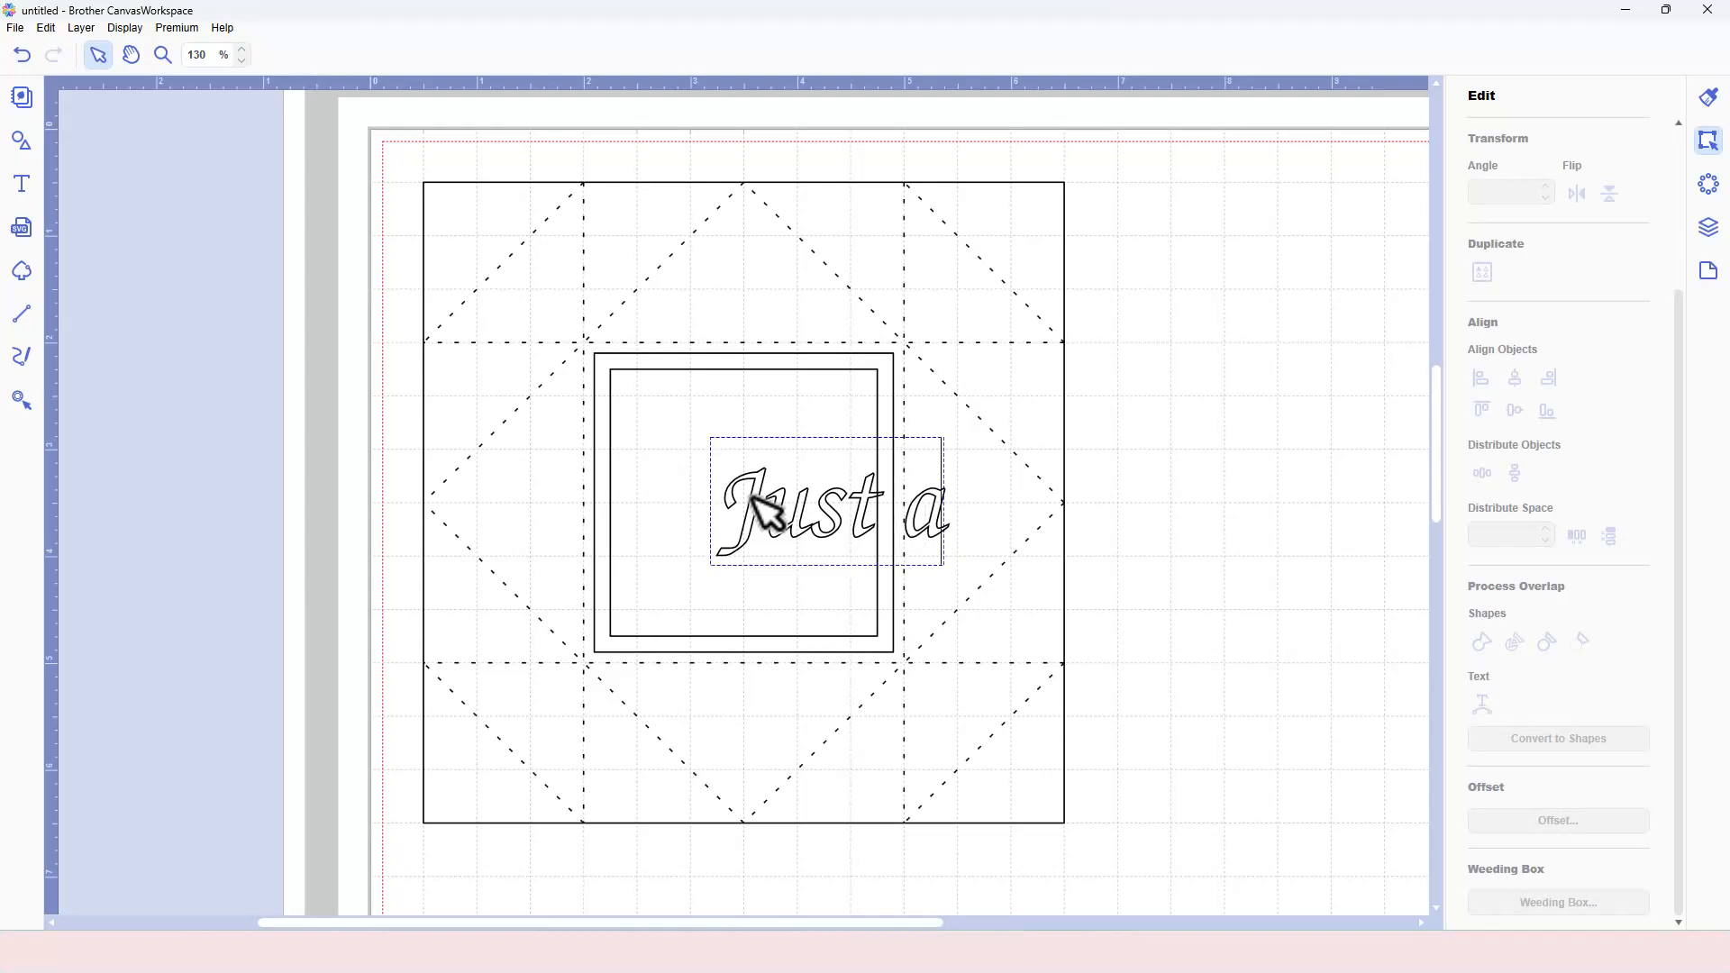
left_click(381, 255)
- Move the "Just a" text into the upper half of the inner square and shrink it slightly to sit centred between the sides
left_click_drag(861, 503, 763, 461)
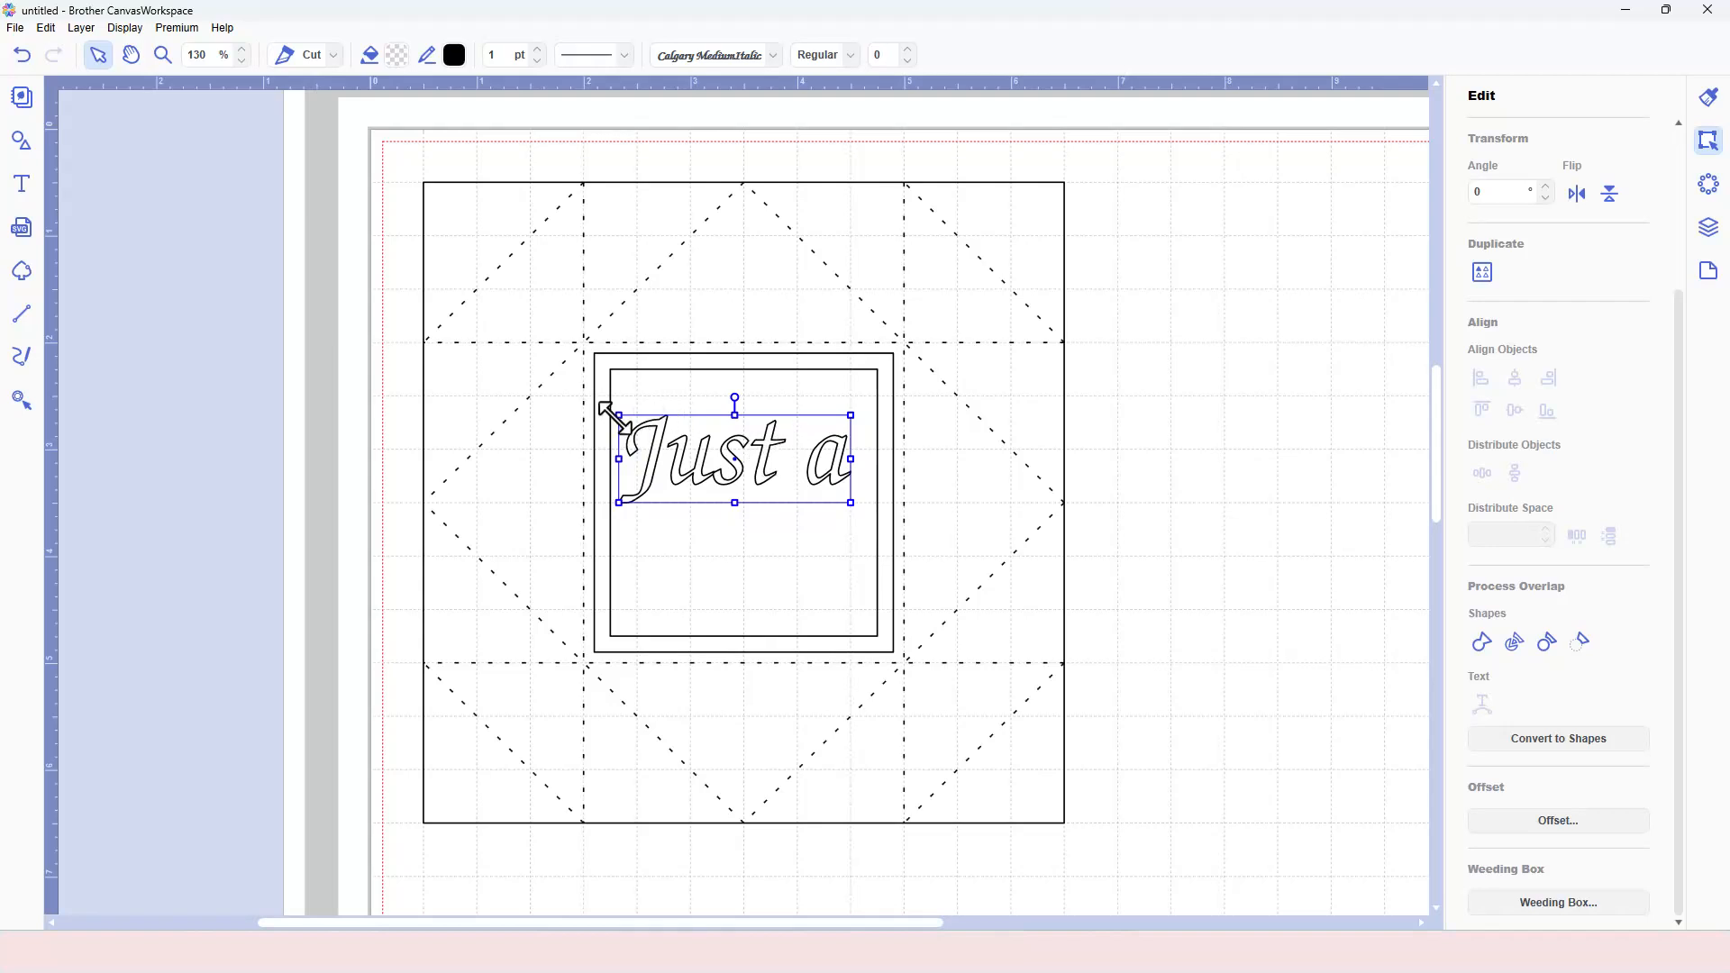
left_click_drag(618, 415, 636, 422)
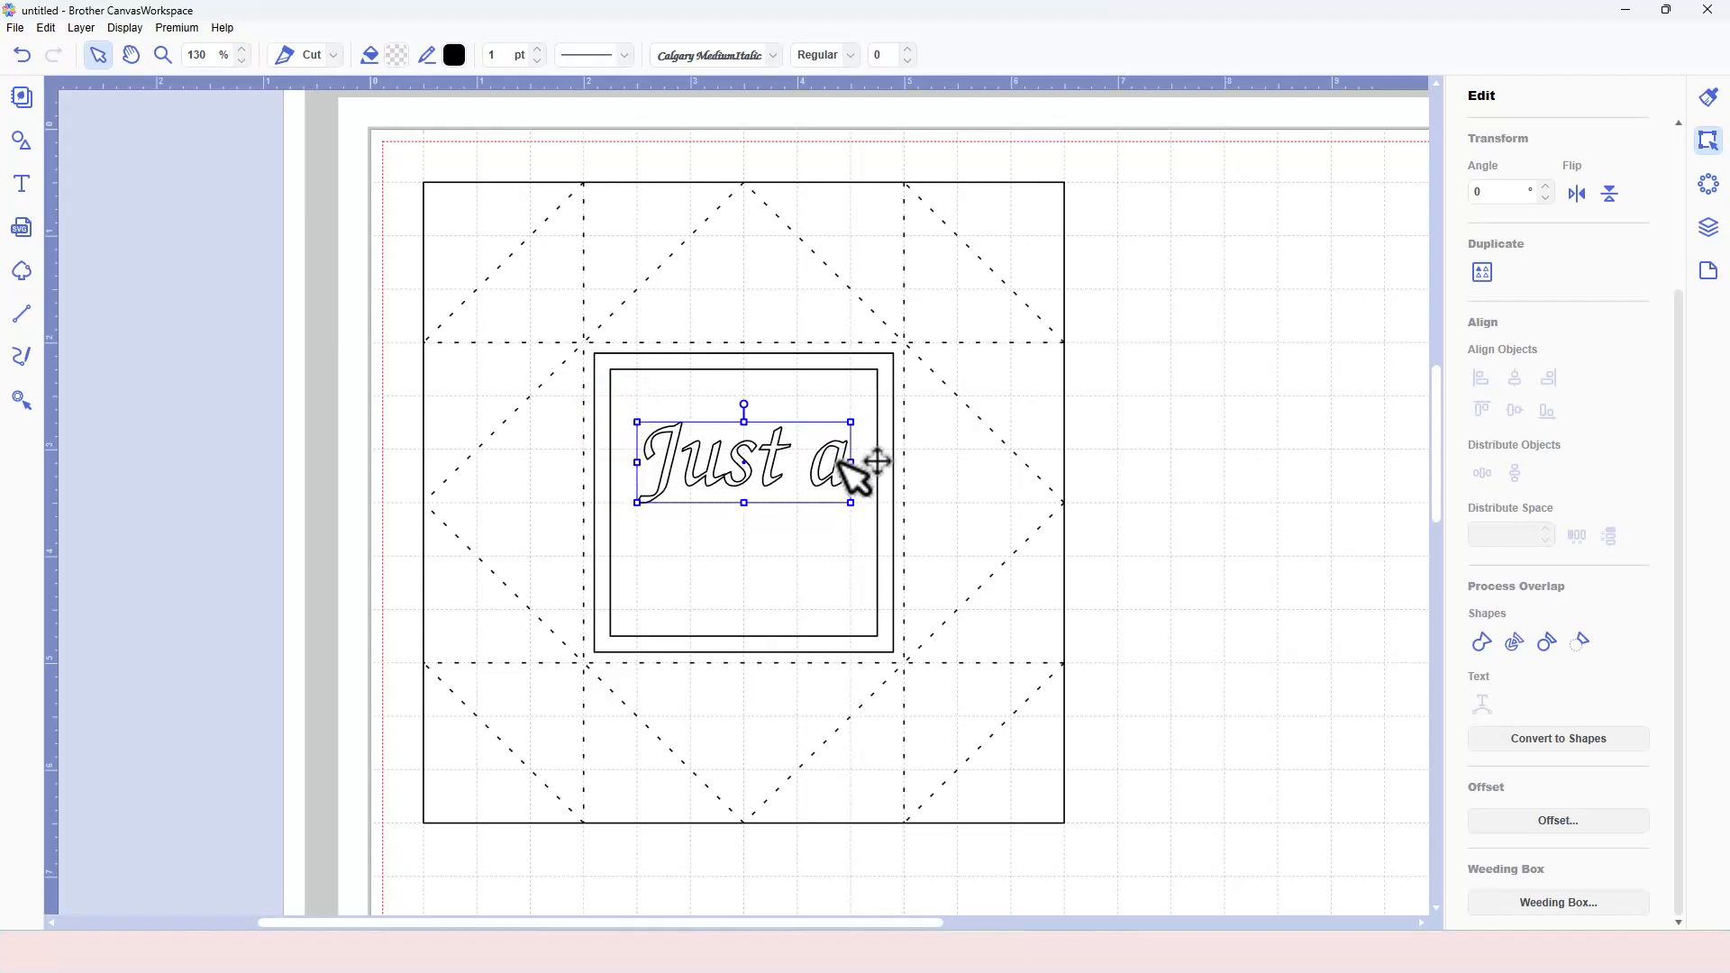
- Fill the "Just a" text with black and set its line type to Draw
left_click(394, 59)
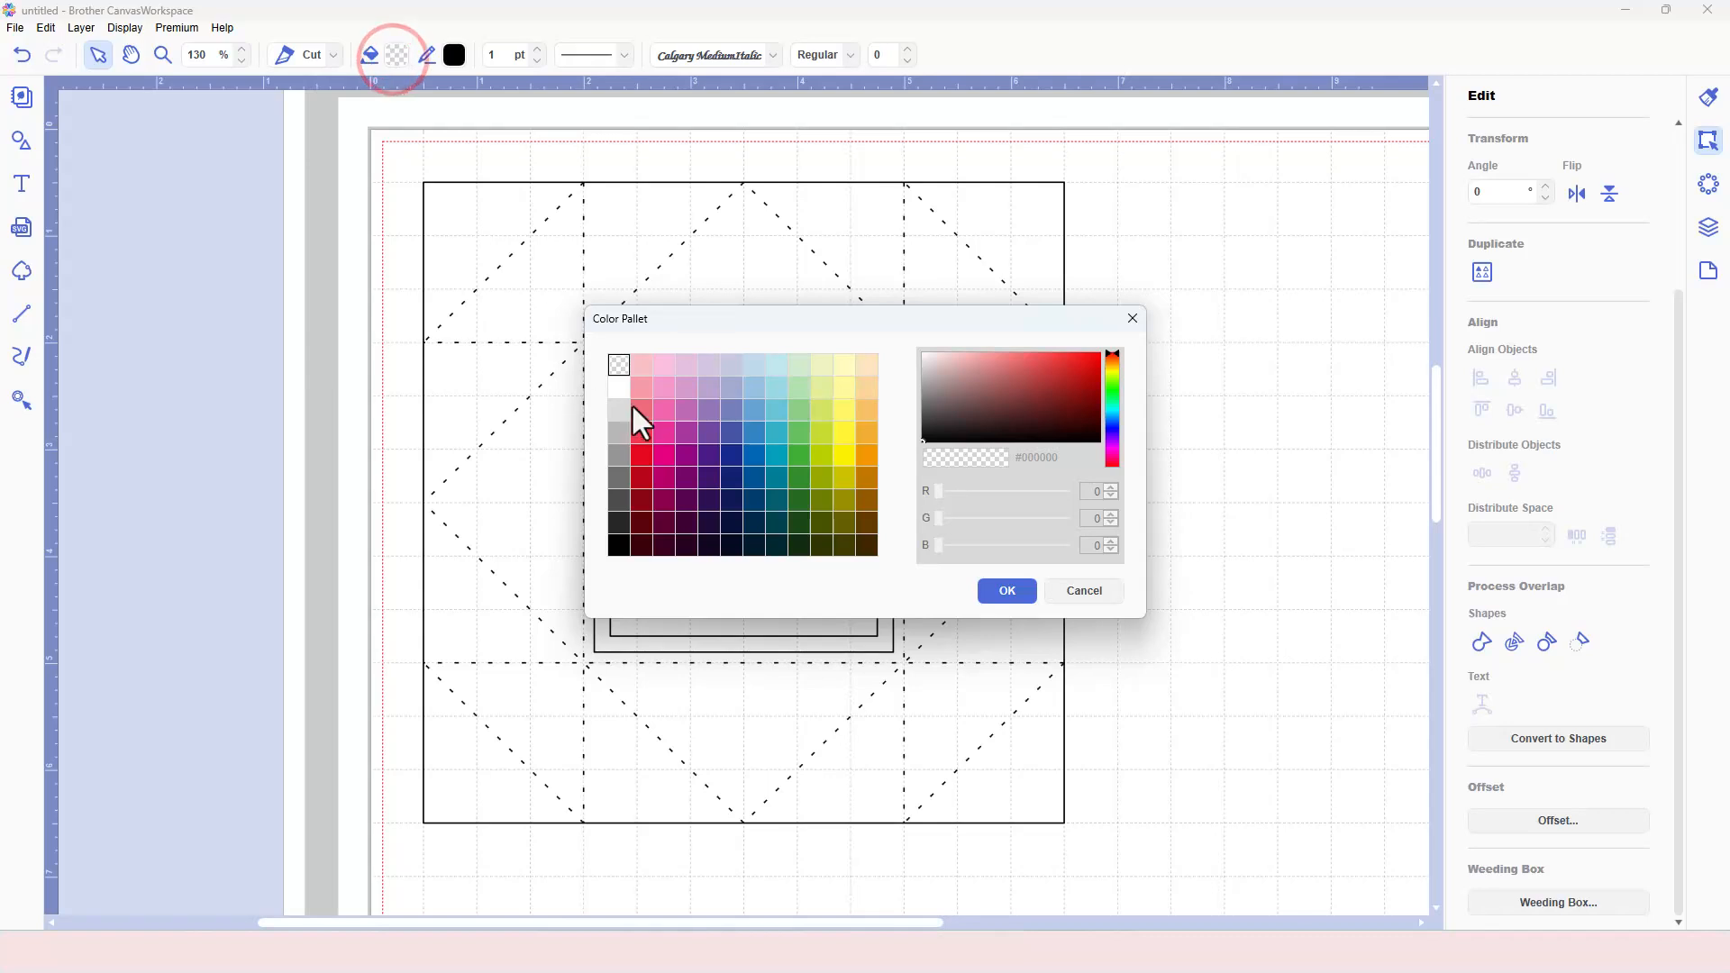
left_click(620, 546)
left_click(1008, 590)
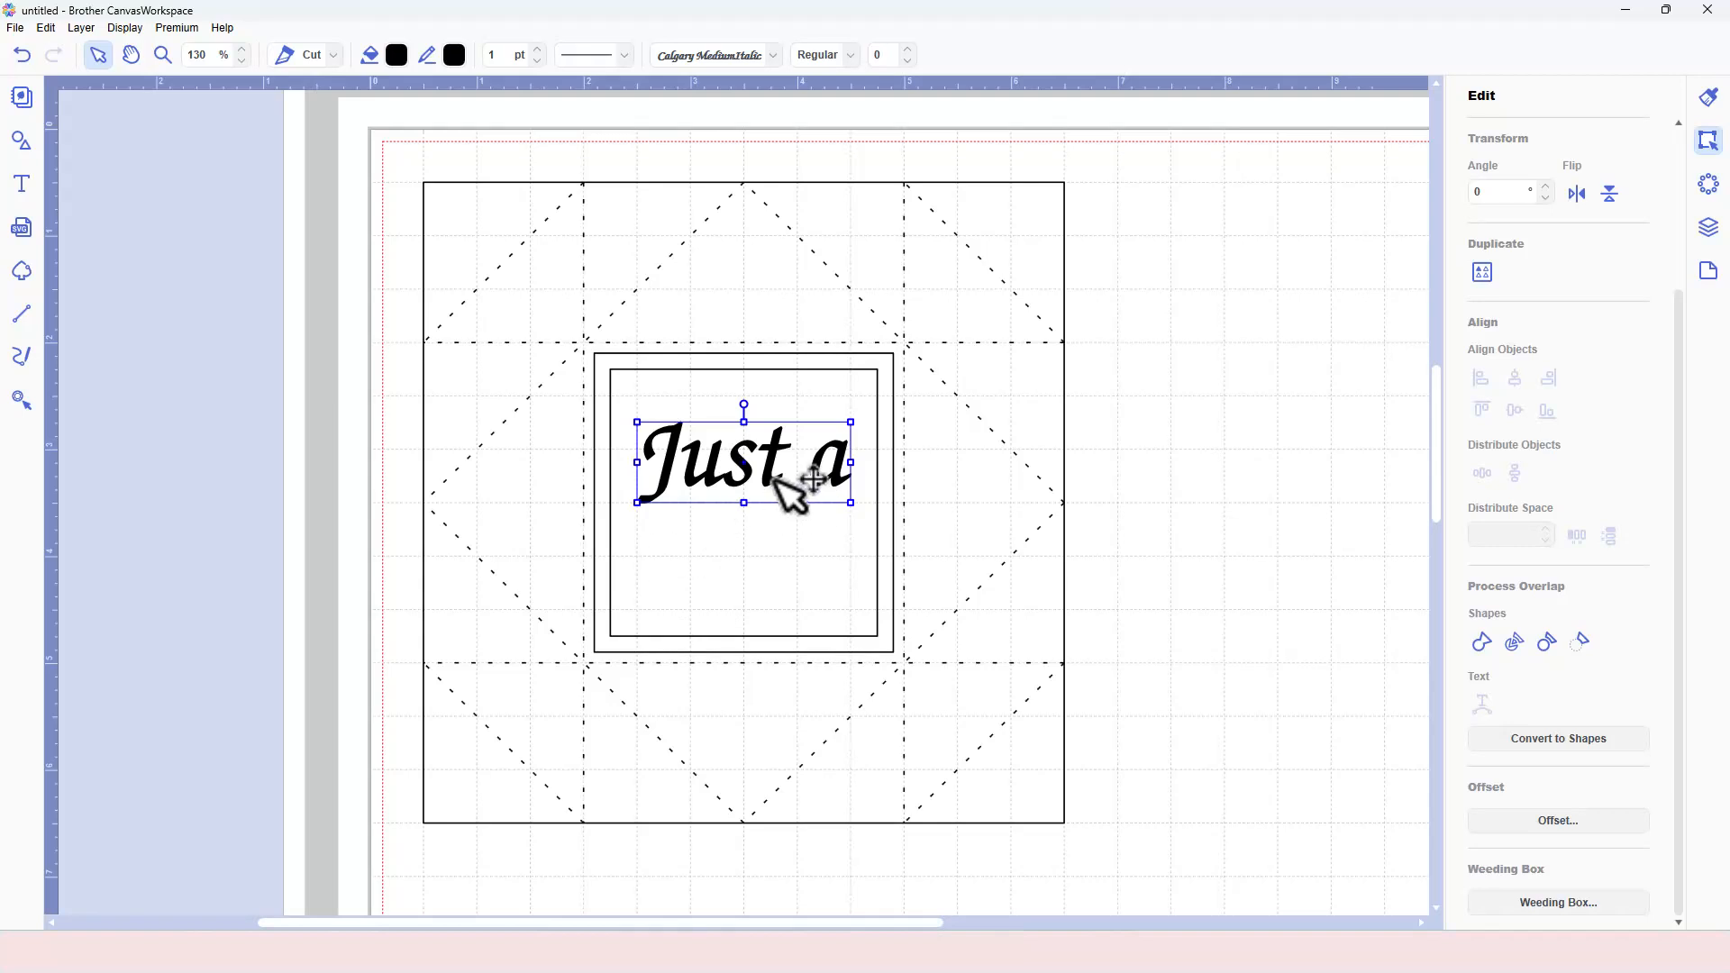
left_click(334, 55)
left_click(330, 102)
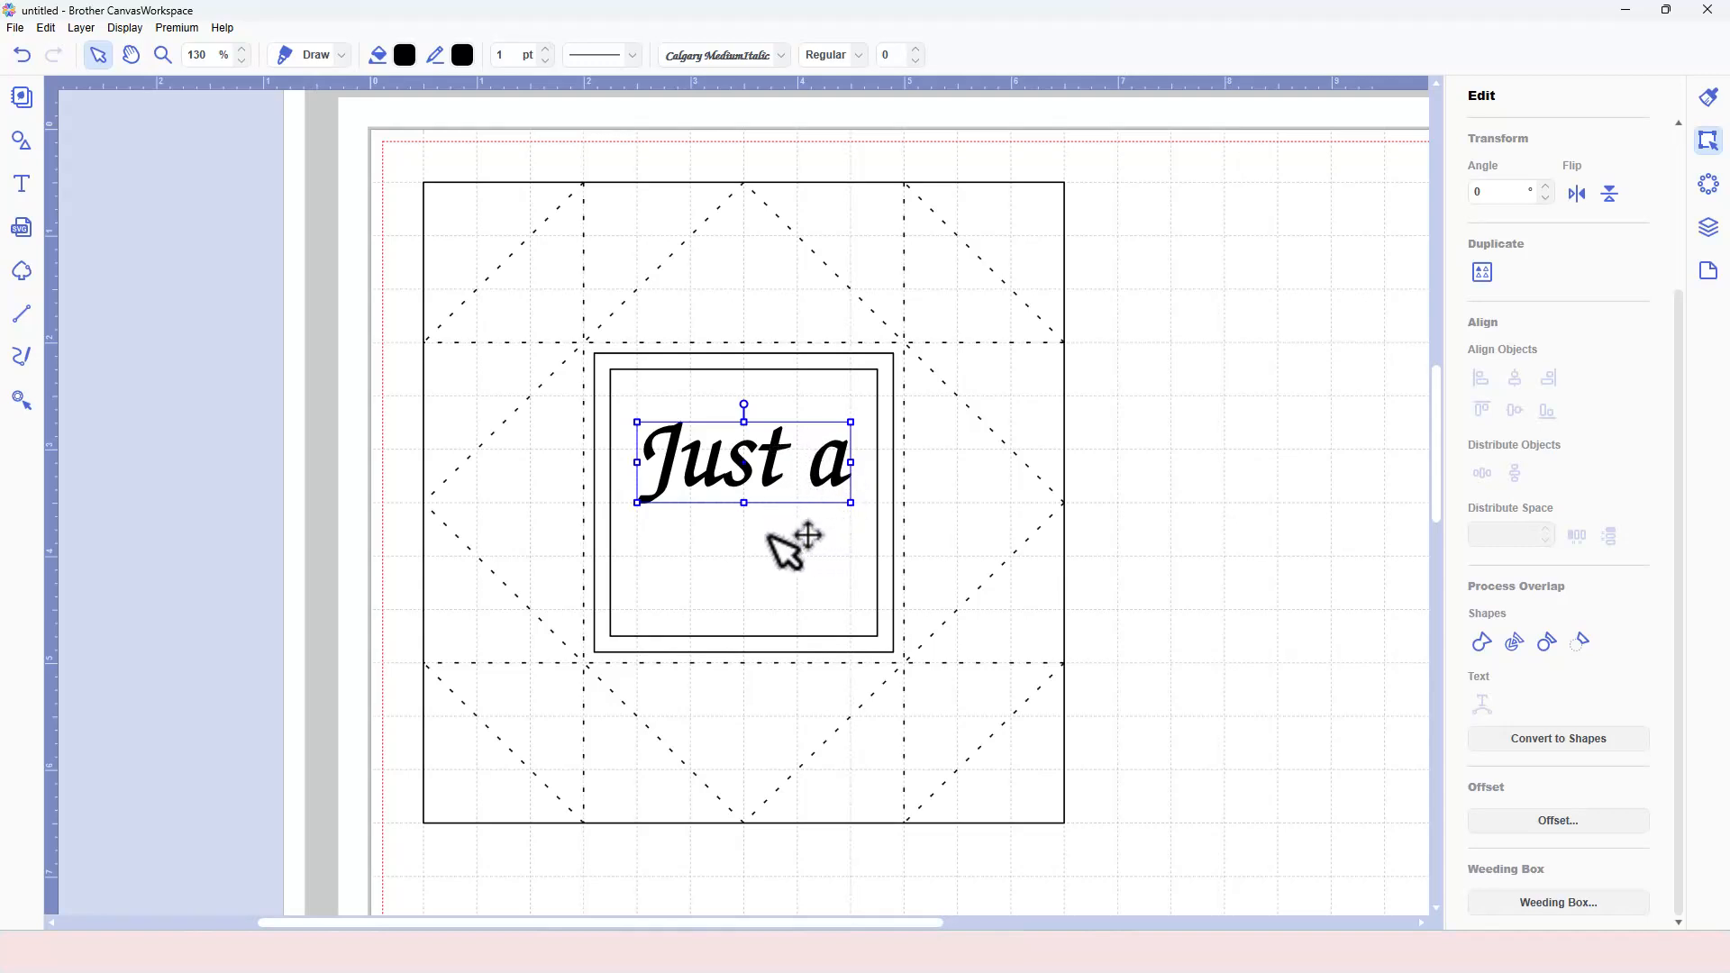
- Add the text "Note" in Calgary MediumItalic near the lower edge of the central square
key("t")
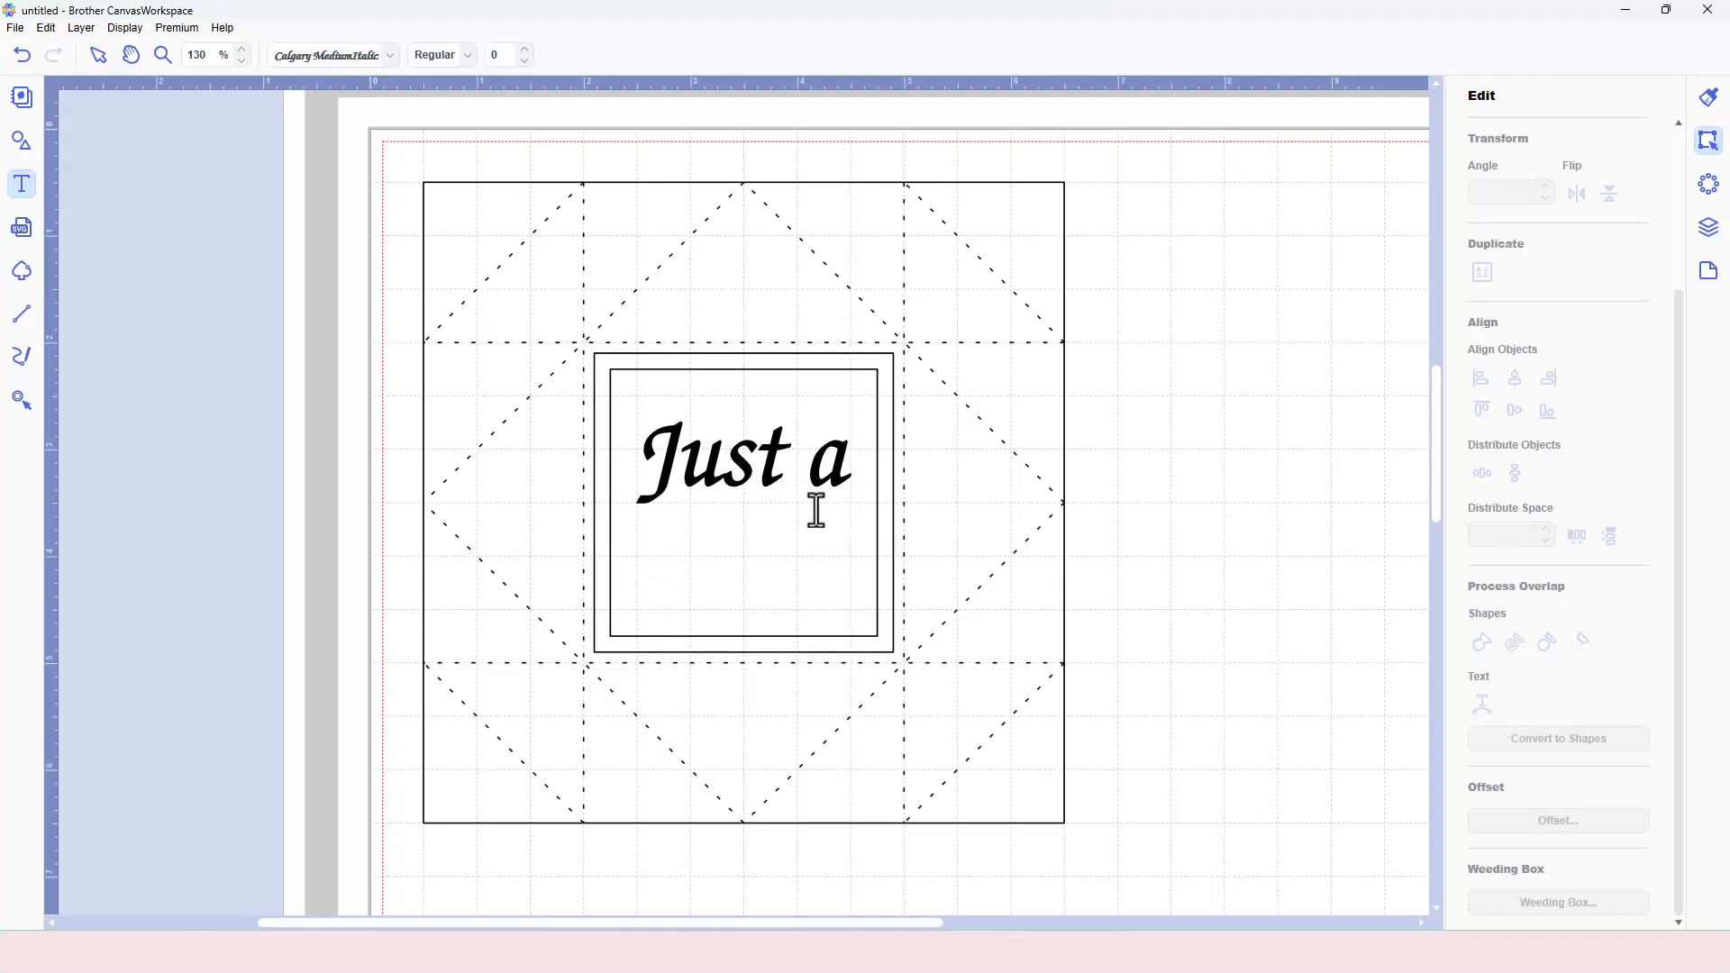
left_click(708, 596)
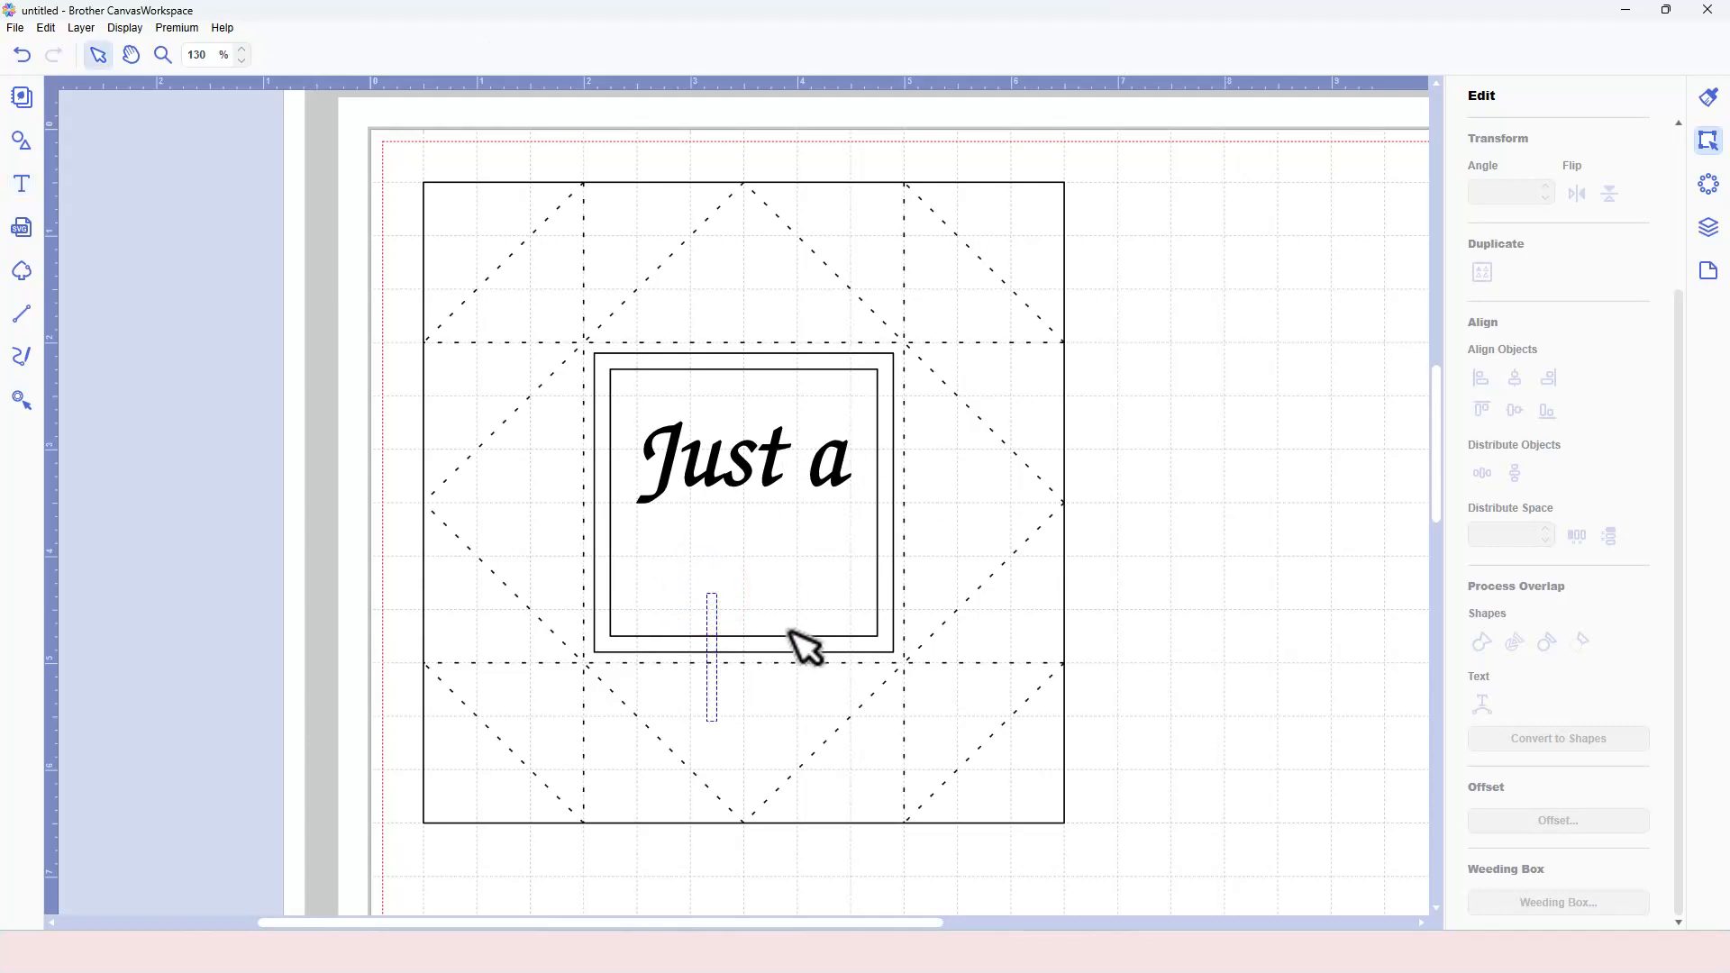
type("Note")
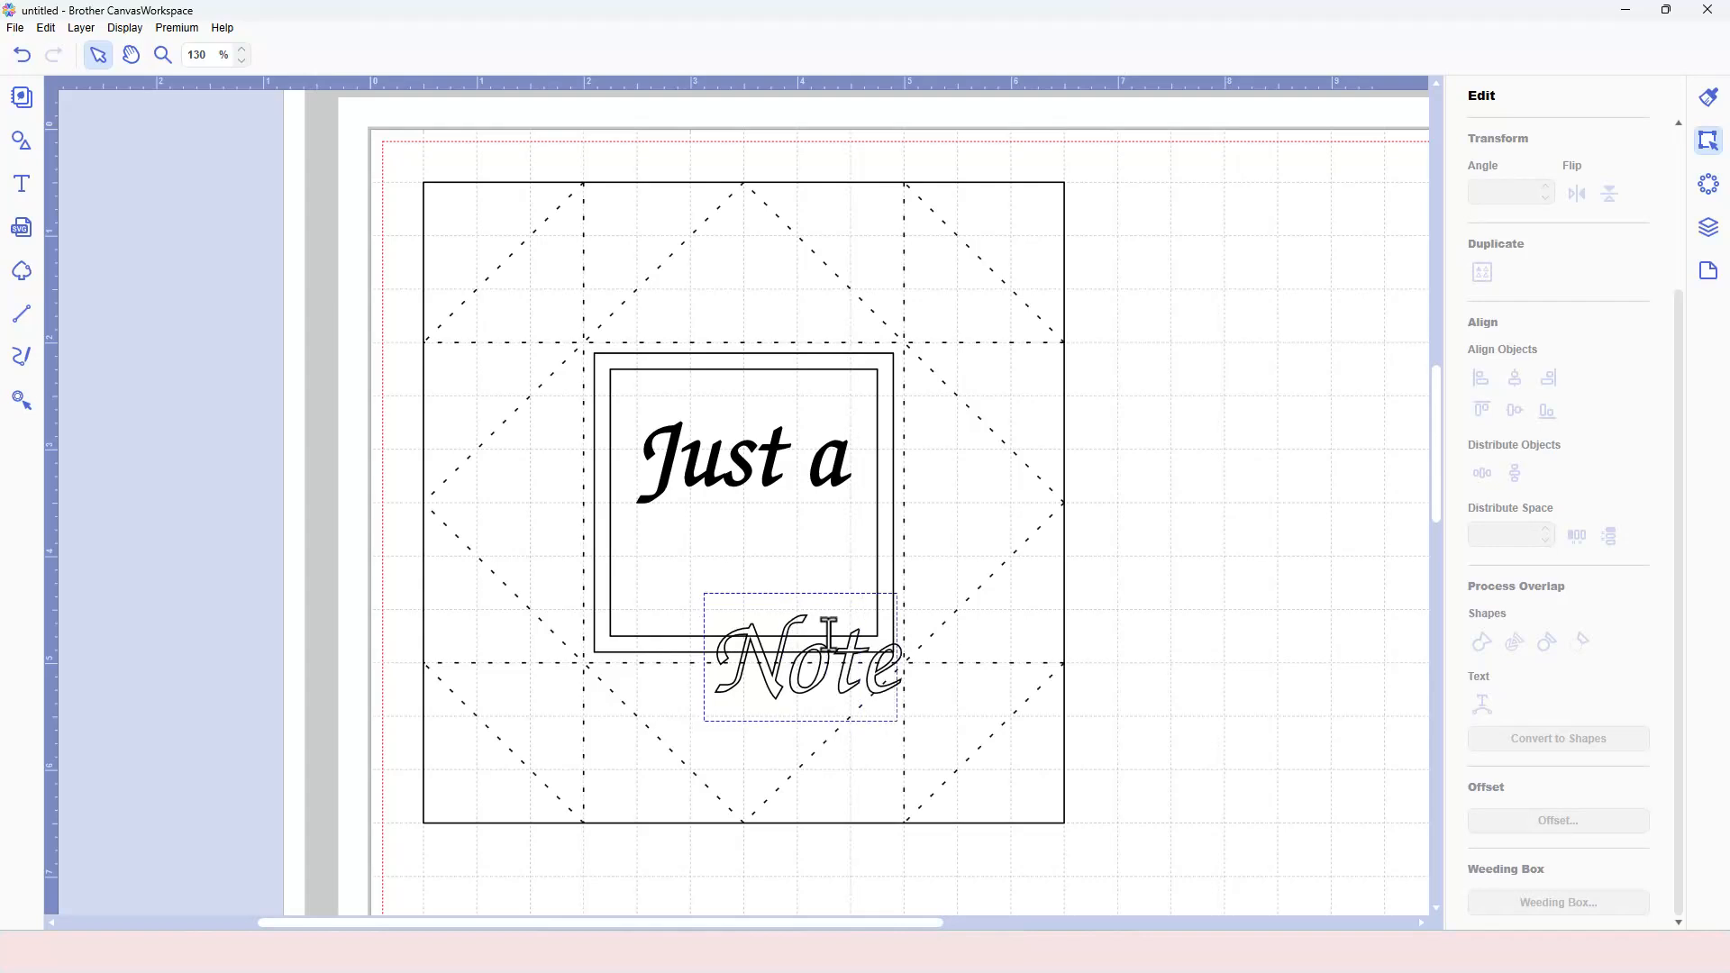
left_click(834, 631)
- Move the "Note" text directly below "Just a" and enlarge it to match that line's width
left_click_drag(851, 647, 758, 521)
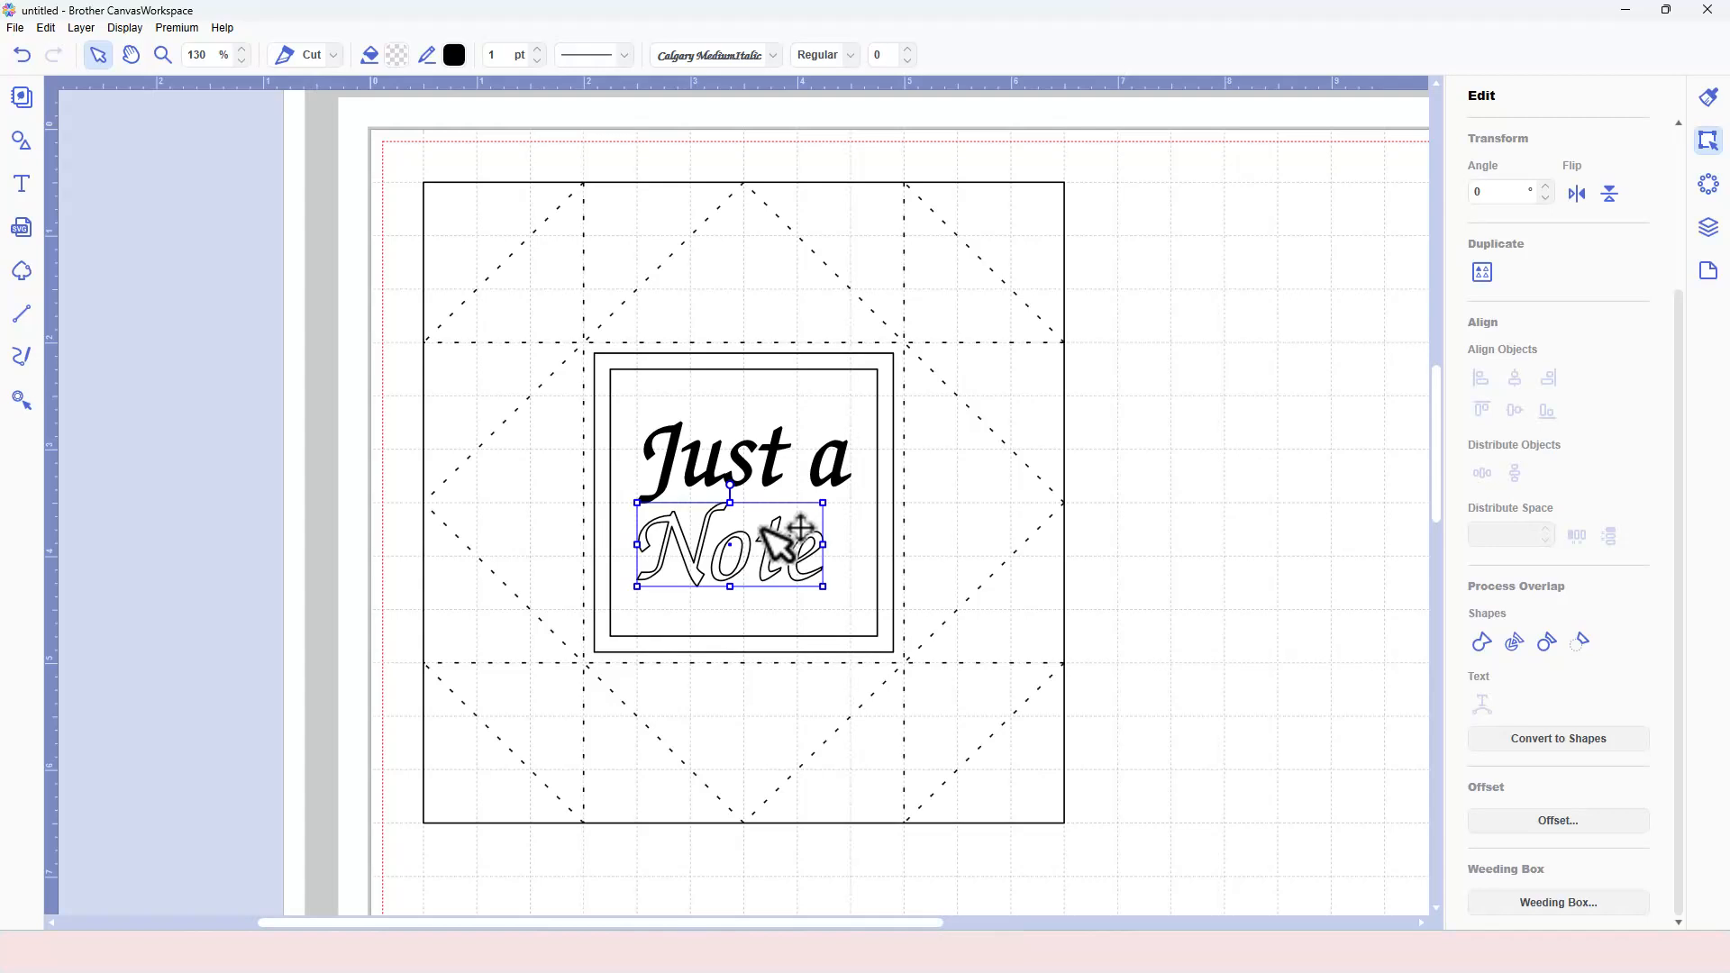
left_click_drag(823, 587, 851, 599)
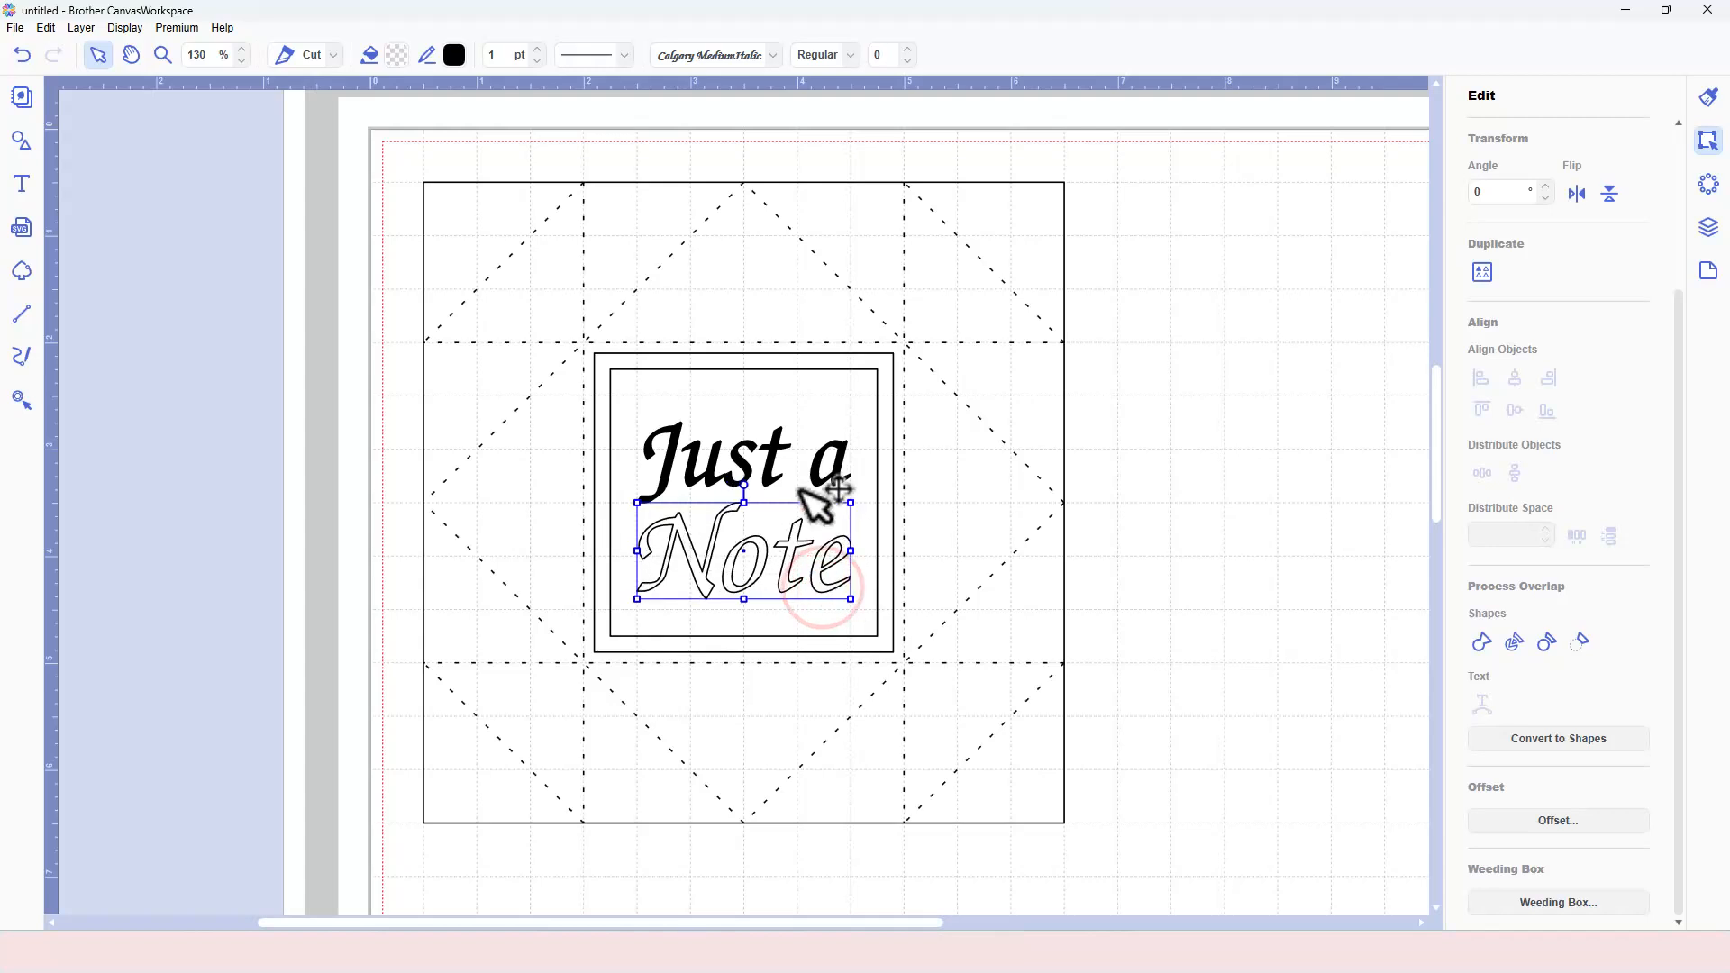
- Fill the "Note" text with black
left_click(397, 56)
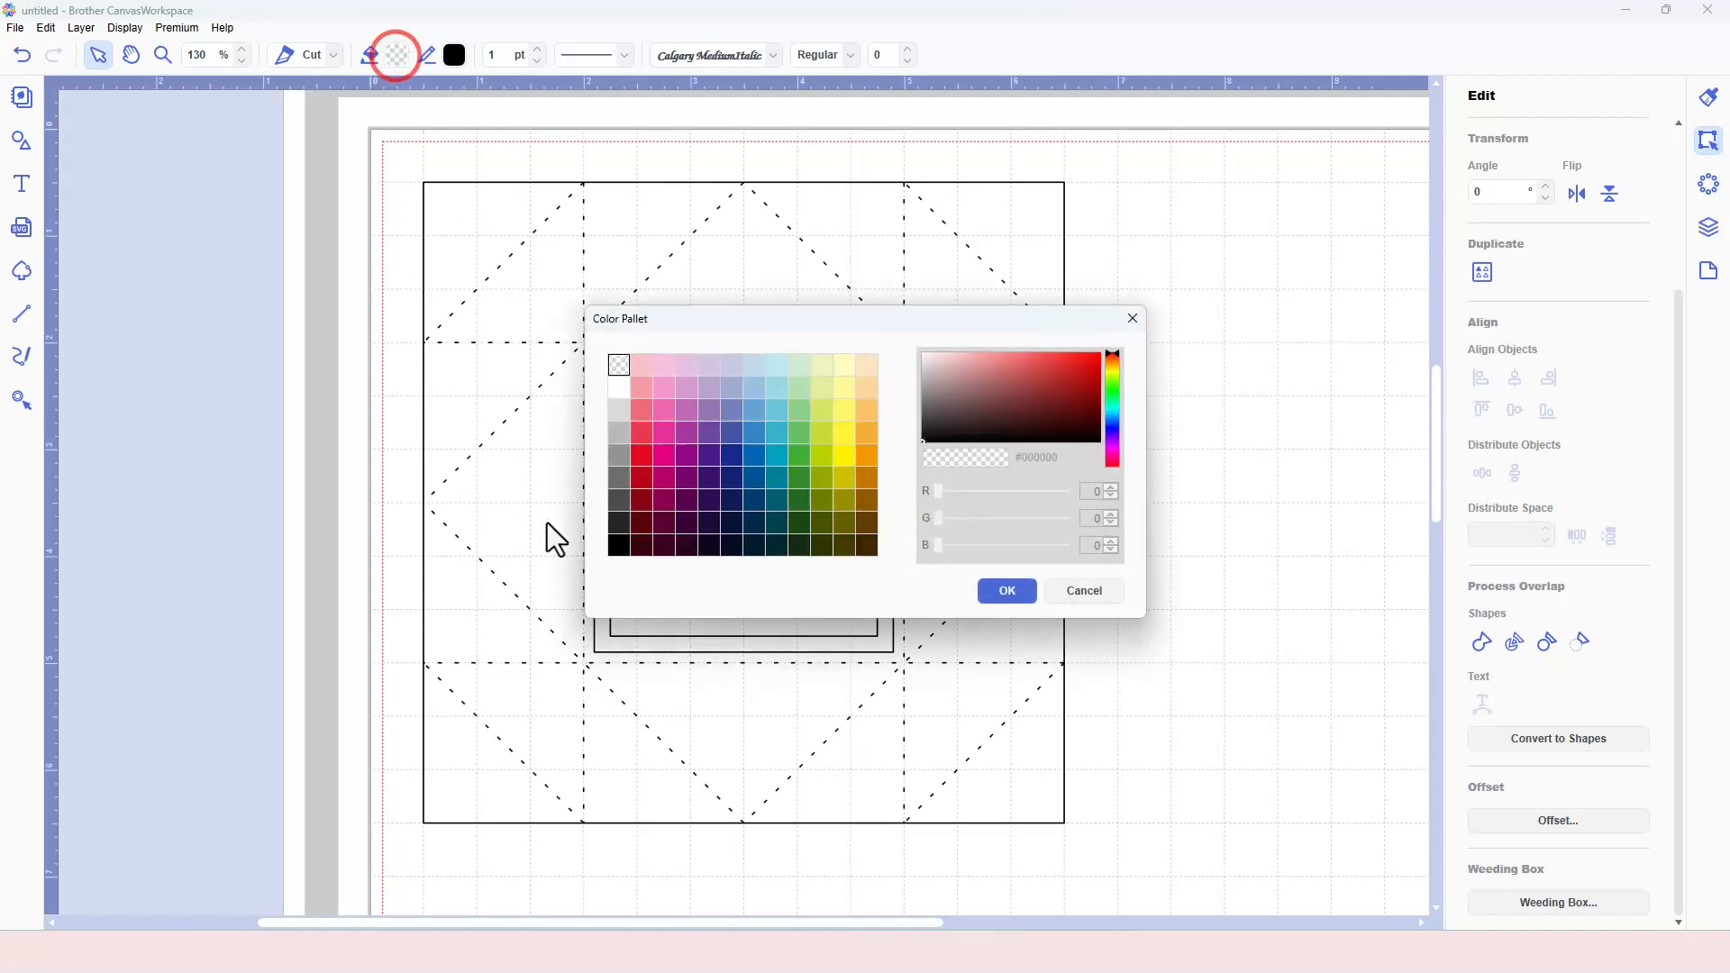
left_click(619, 545)
left_click(1007, 591)
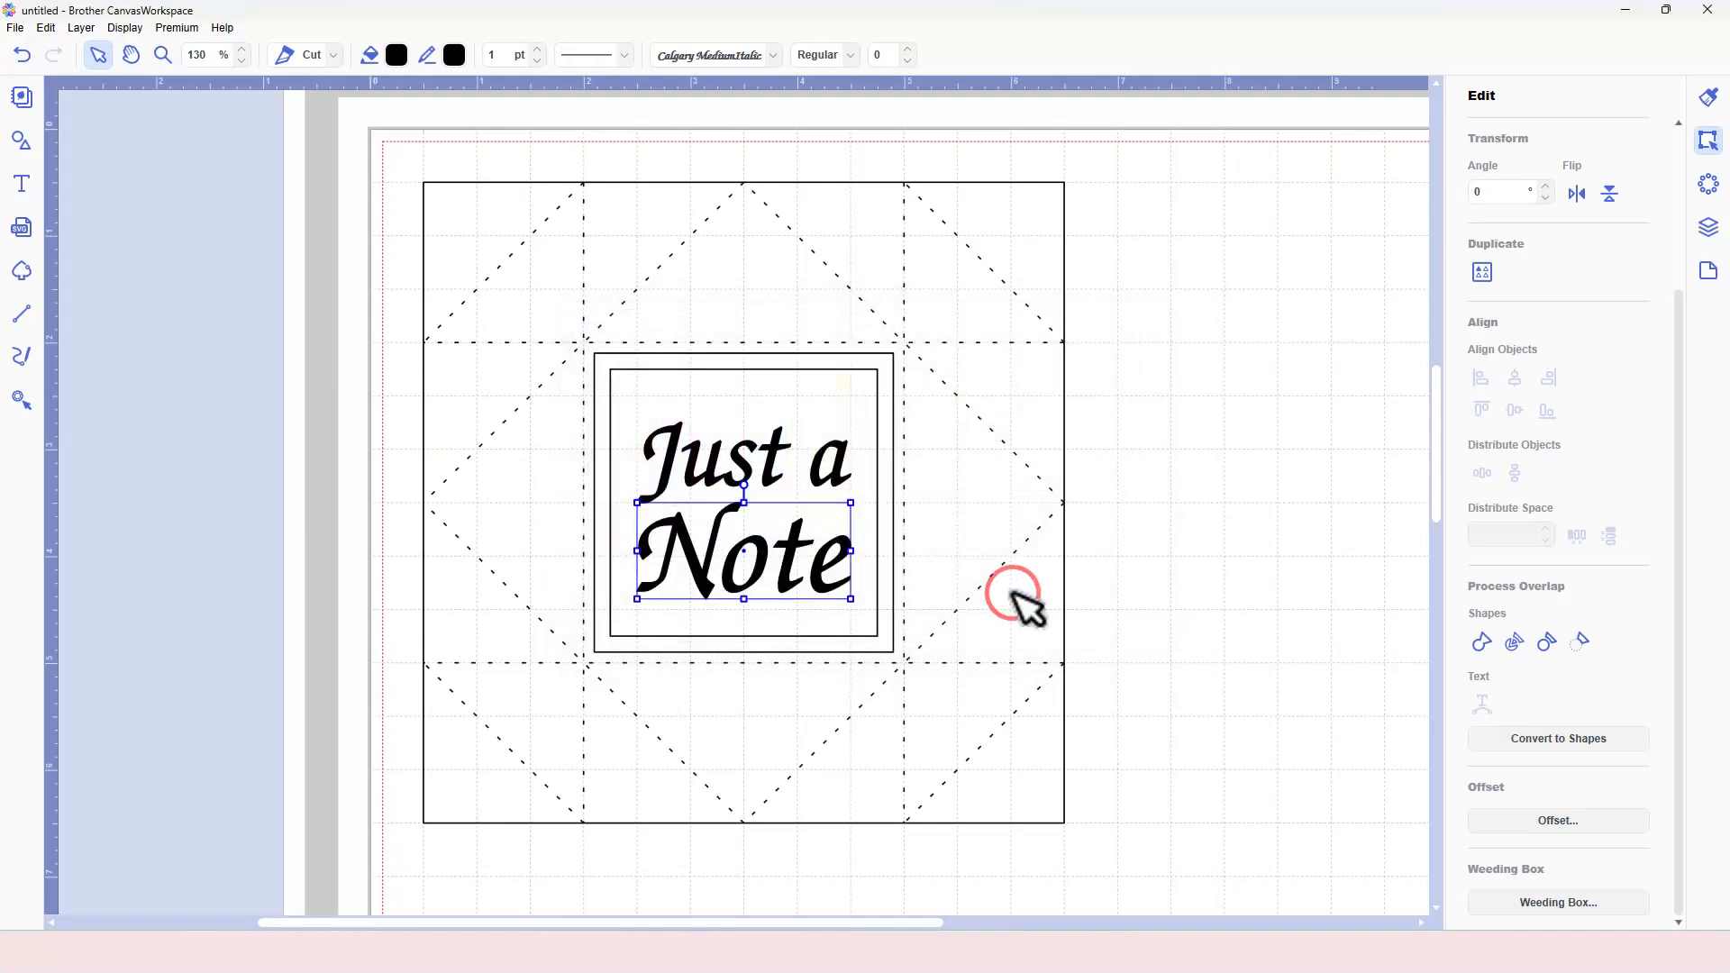
left_click(1115, 553)
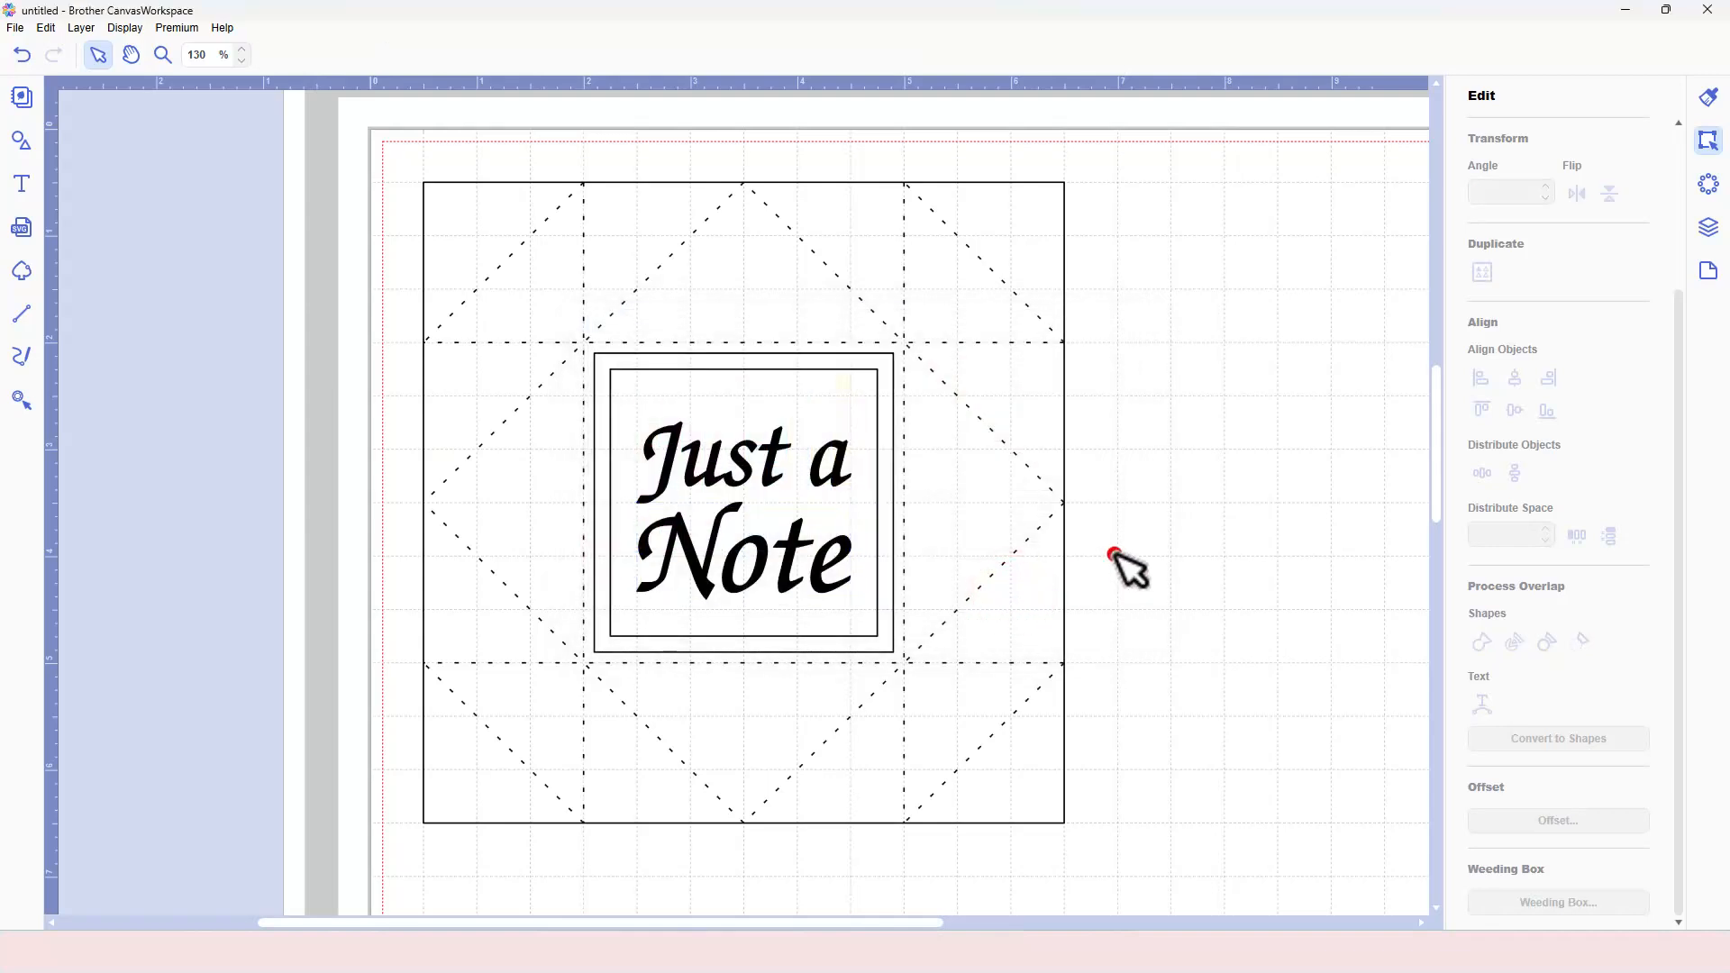
- Group the "Just a" and "Note" text objects together
left_click(1709, 226)
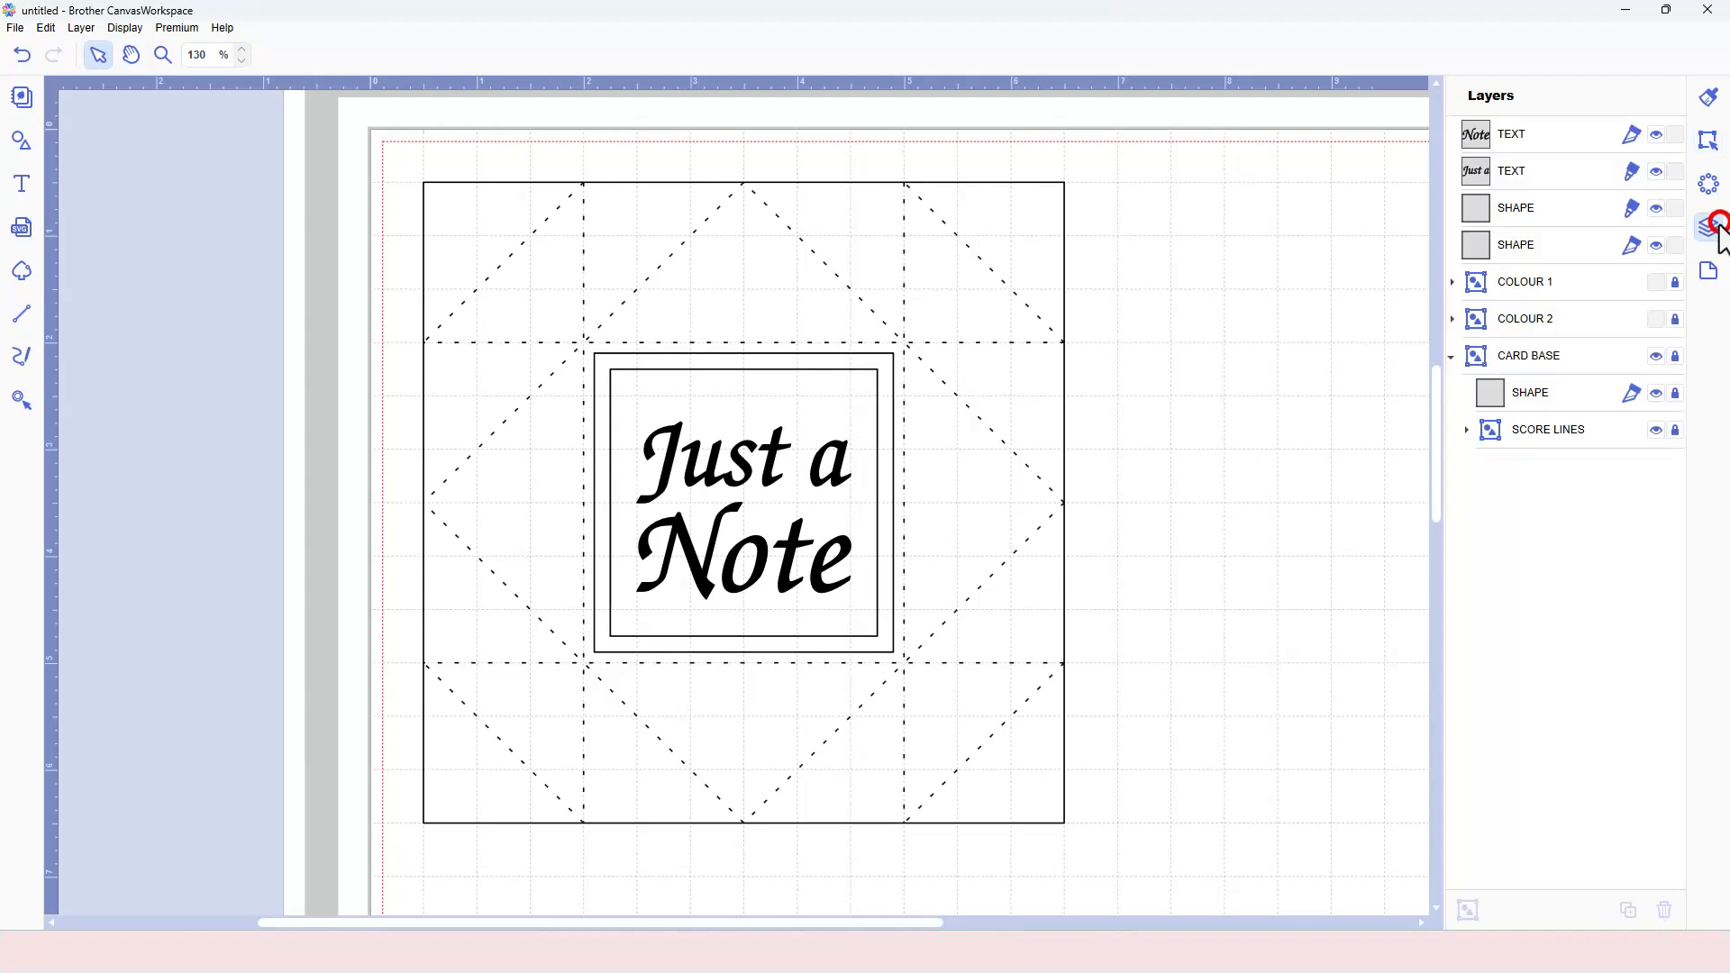
left_click(1557, 135)
left_click(1550, 173, "shift")
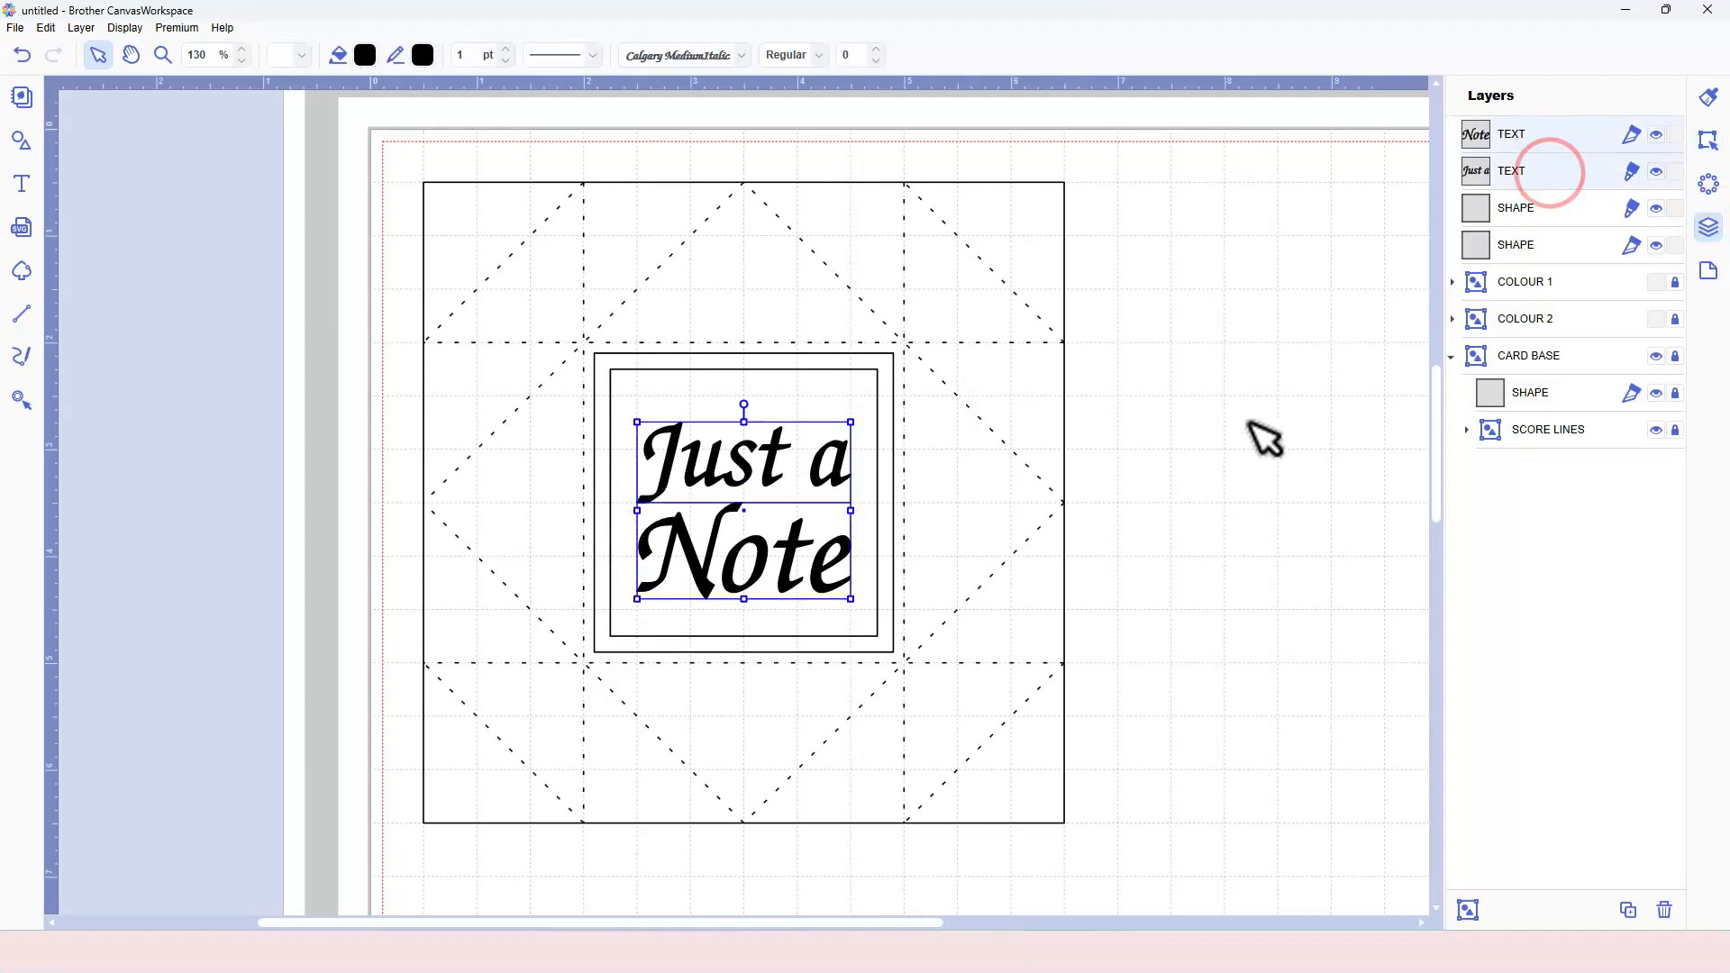
key("ctrl+g")
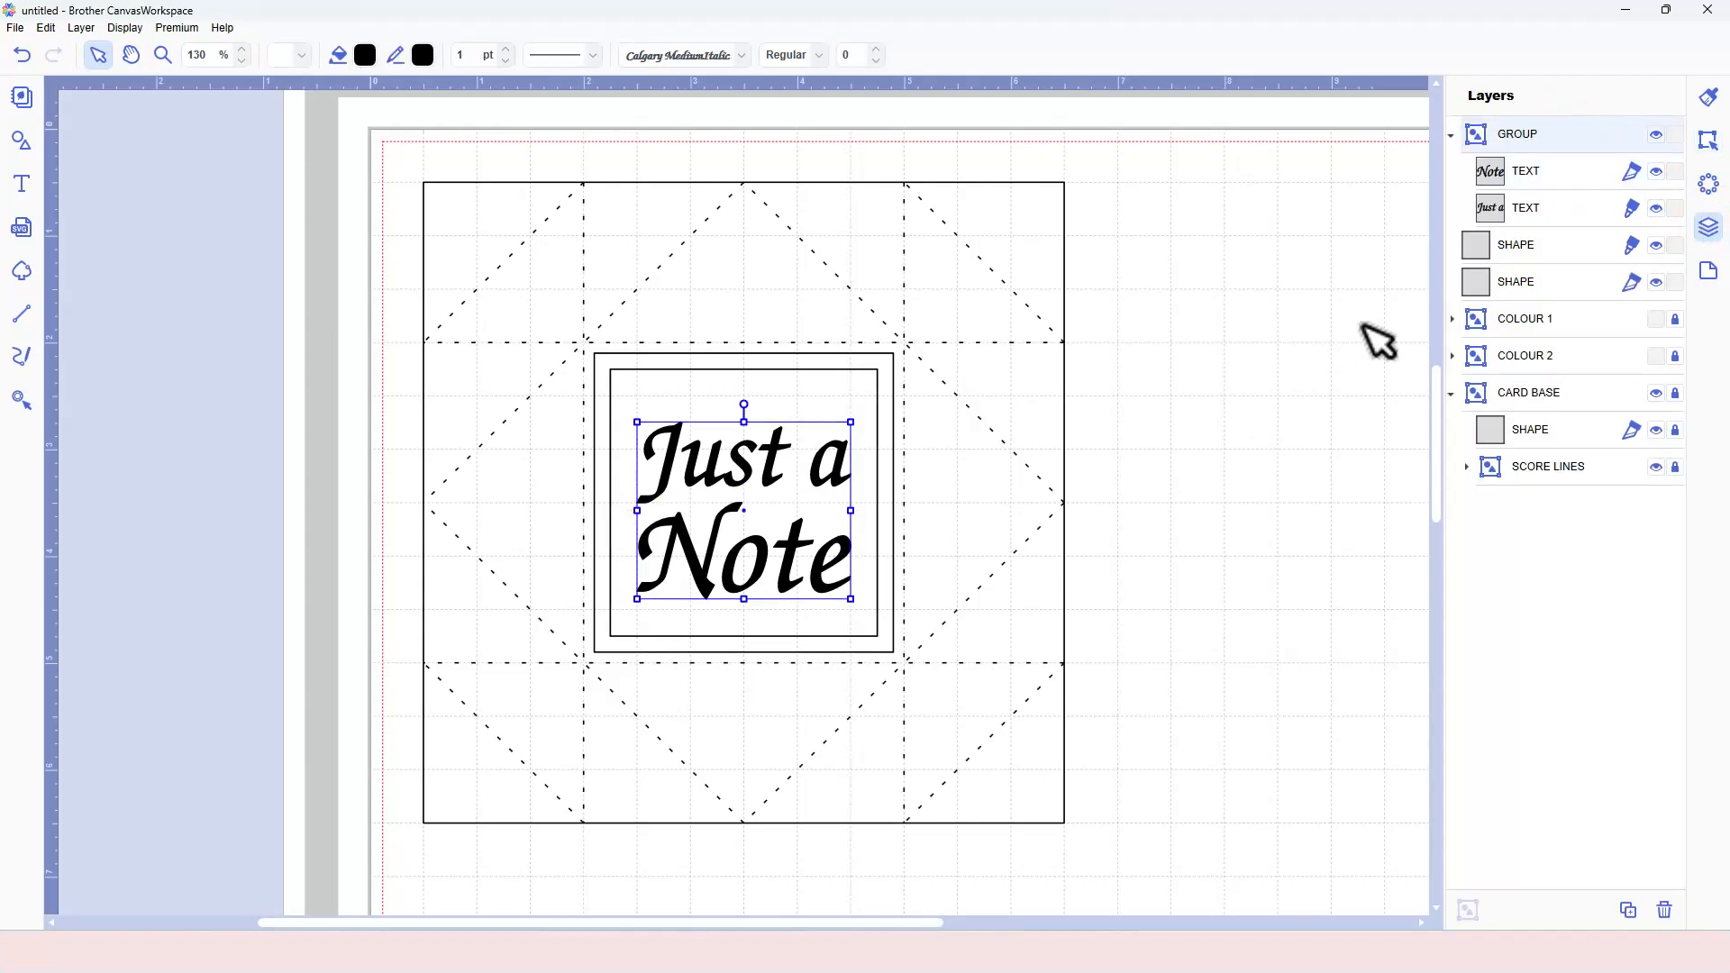
- Group the inner border square with the "Just a Note" text group
left_click(1546, 252)
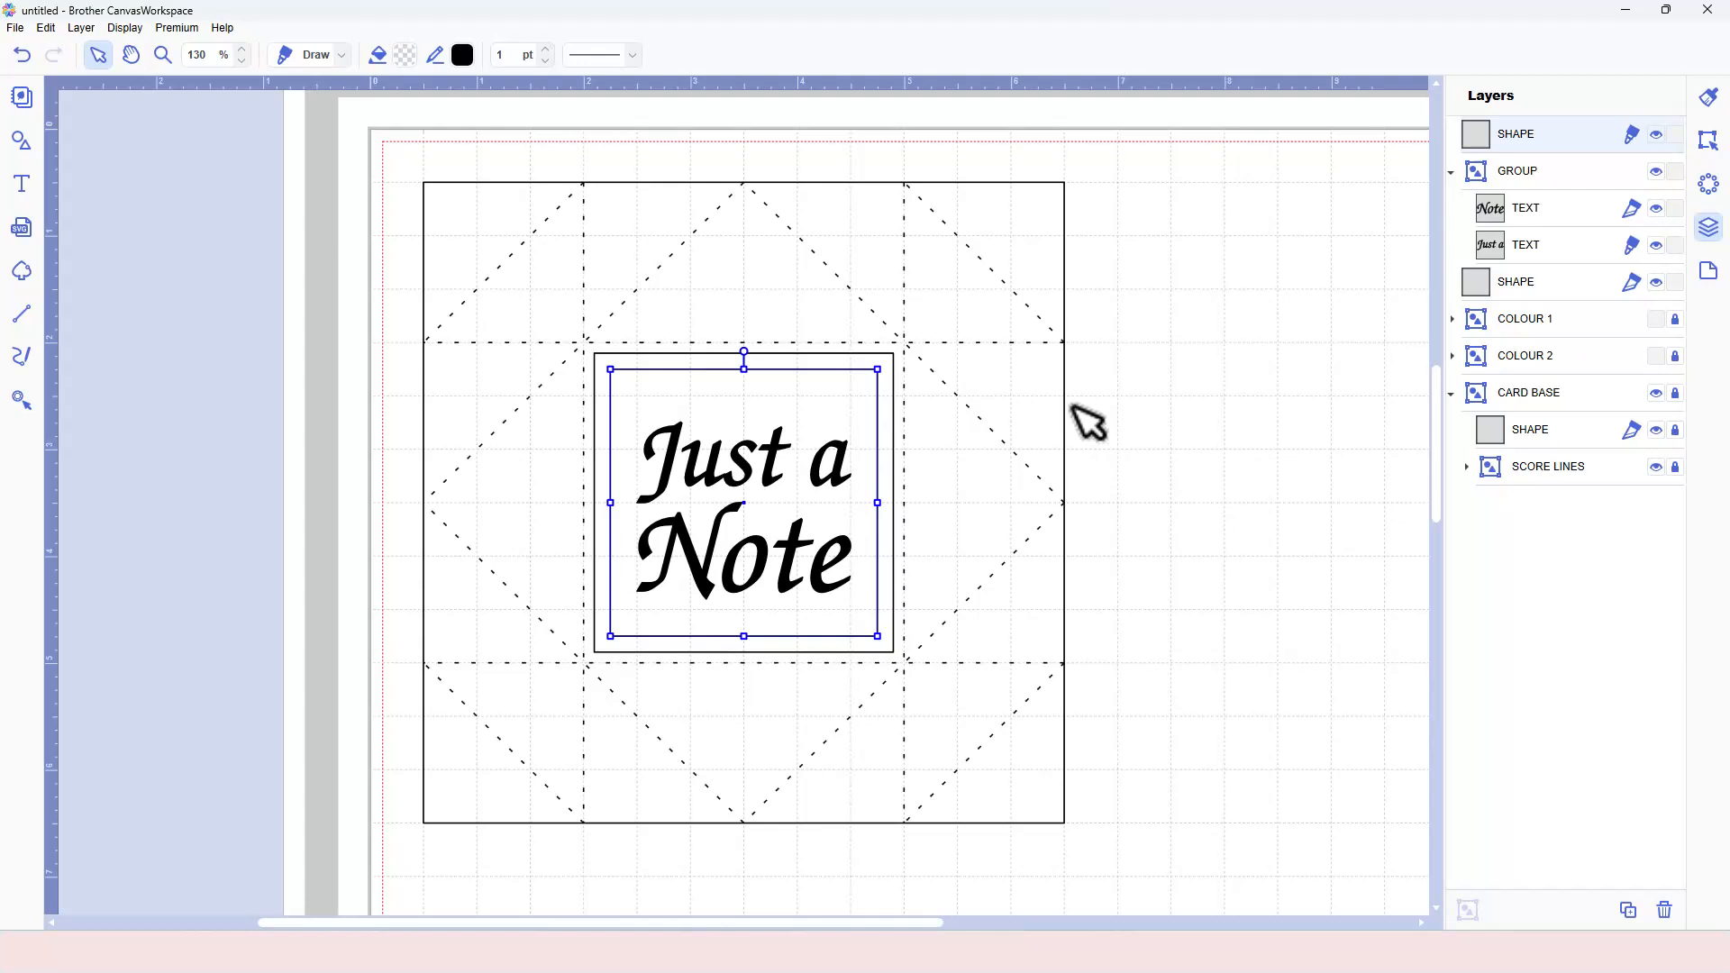
mouse_move(1559, 139)
left_mouse_down()
mouse_move(1569, 257)
mouse_move(1554, 138)
left_mouse_up()
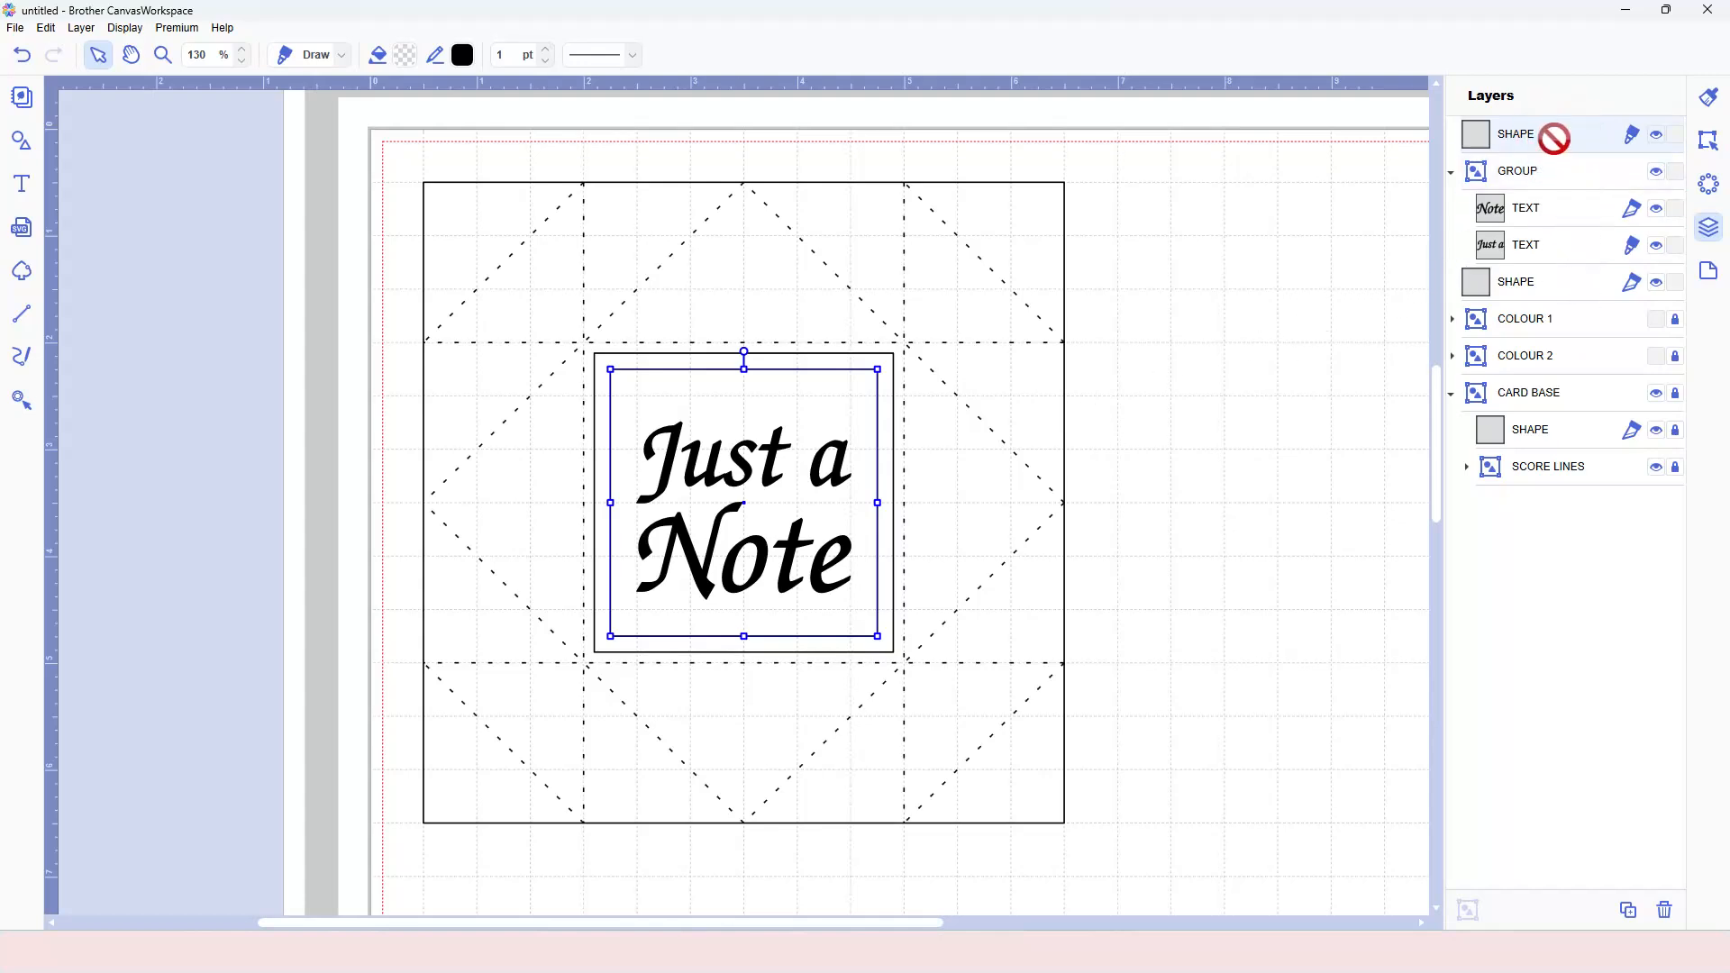
left_click(1545, 170)
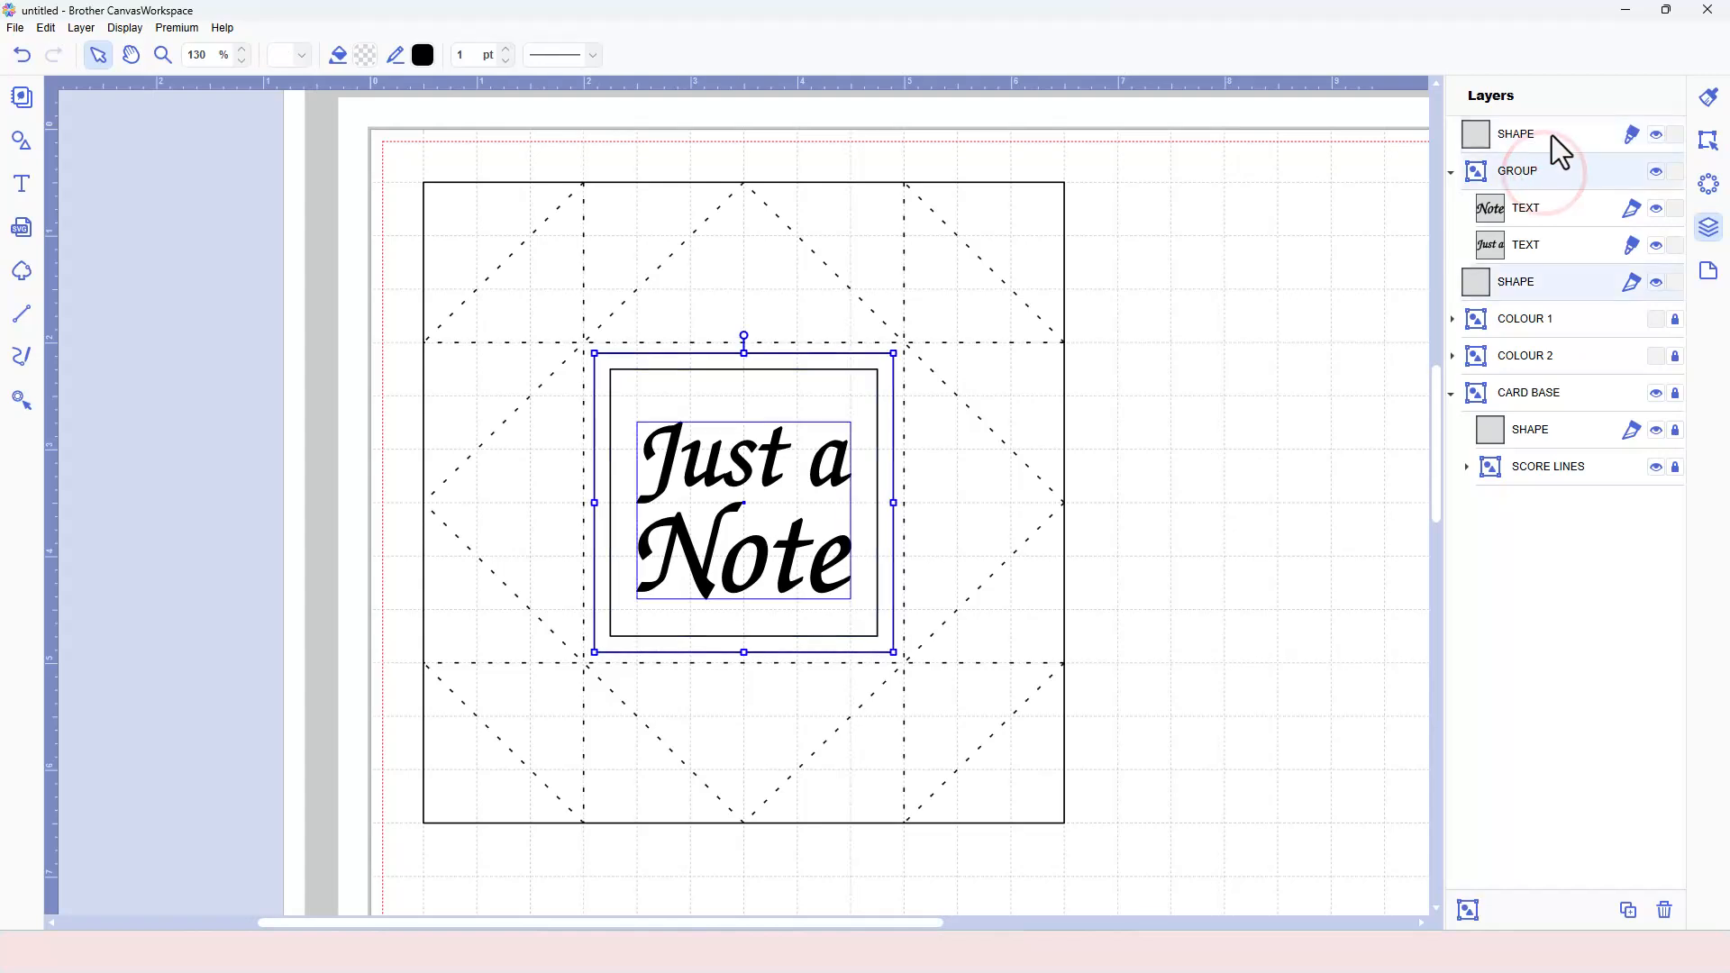
left_click(1552, 133)
left_click(1559, 166, "shift")
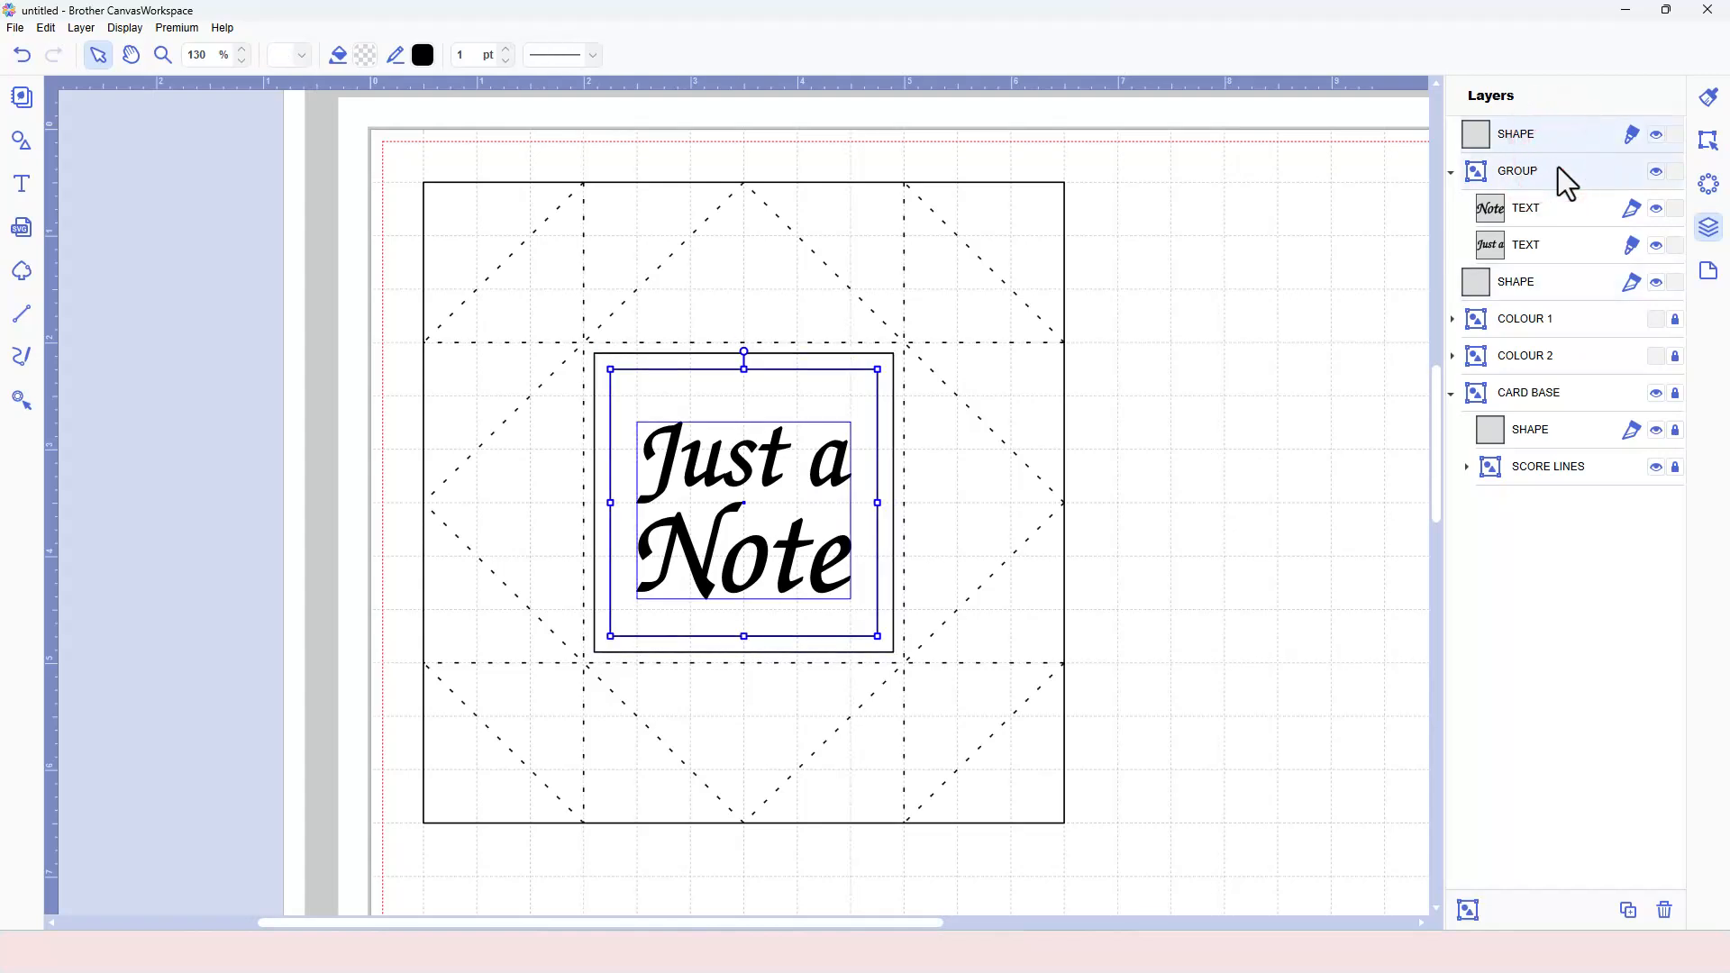
key("ctrl+g")
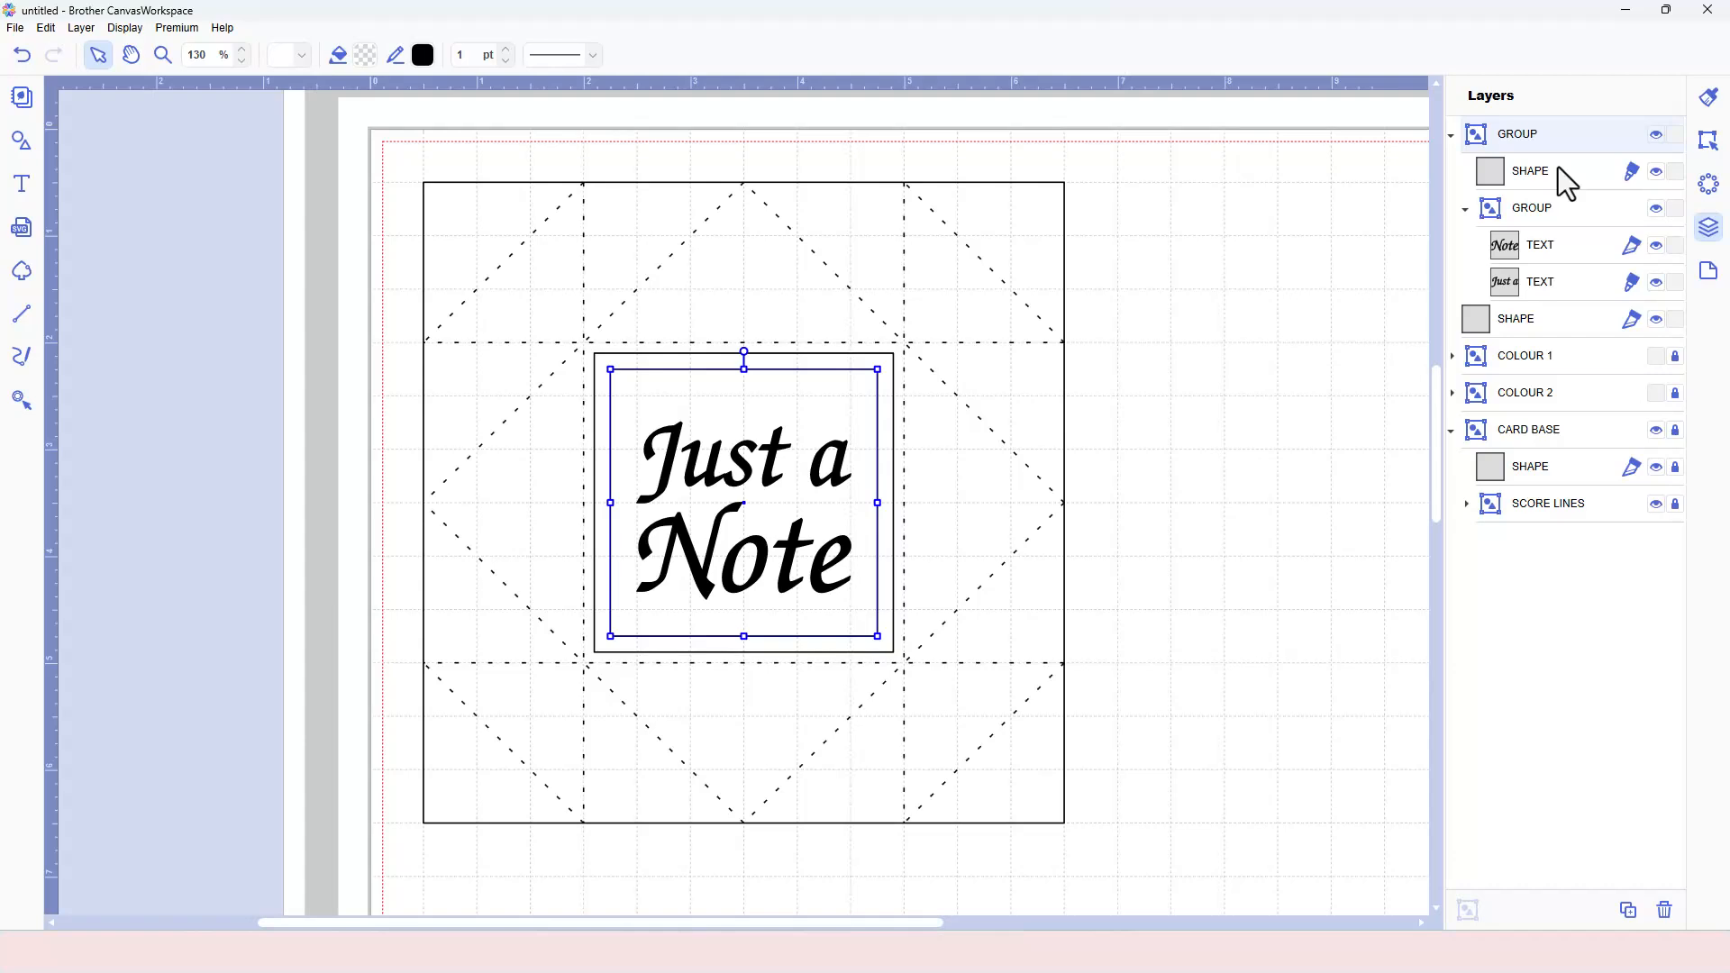
- Collapse the nested group holding the two text lines and rename it TEXT
left_click(1466, 210)
left_click(1537, 213)
left_click(1535, 210)
type("text")
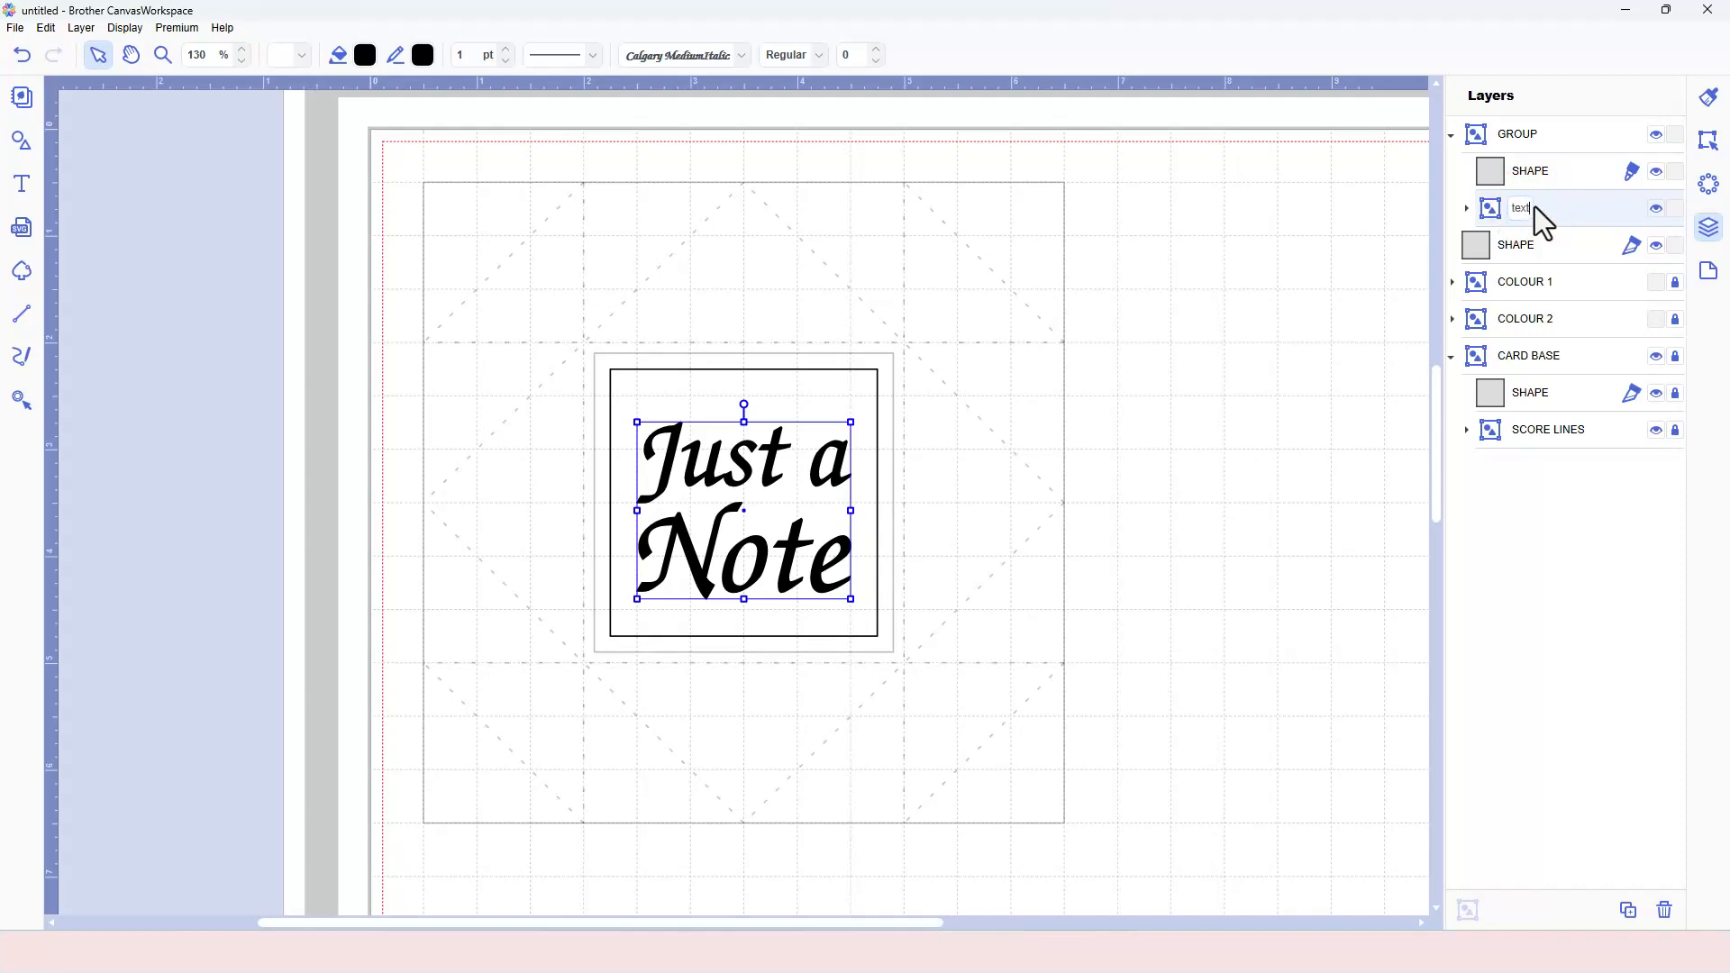
key("Caps_Lock")
type("XT")
key("Return")
- Centre the TEXT group horizontally and vertically within the inner border square
left_click(1549, 186)
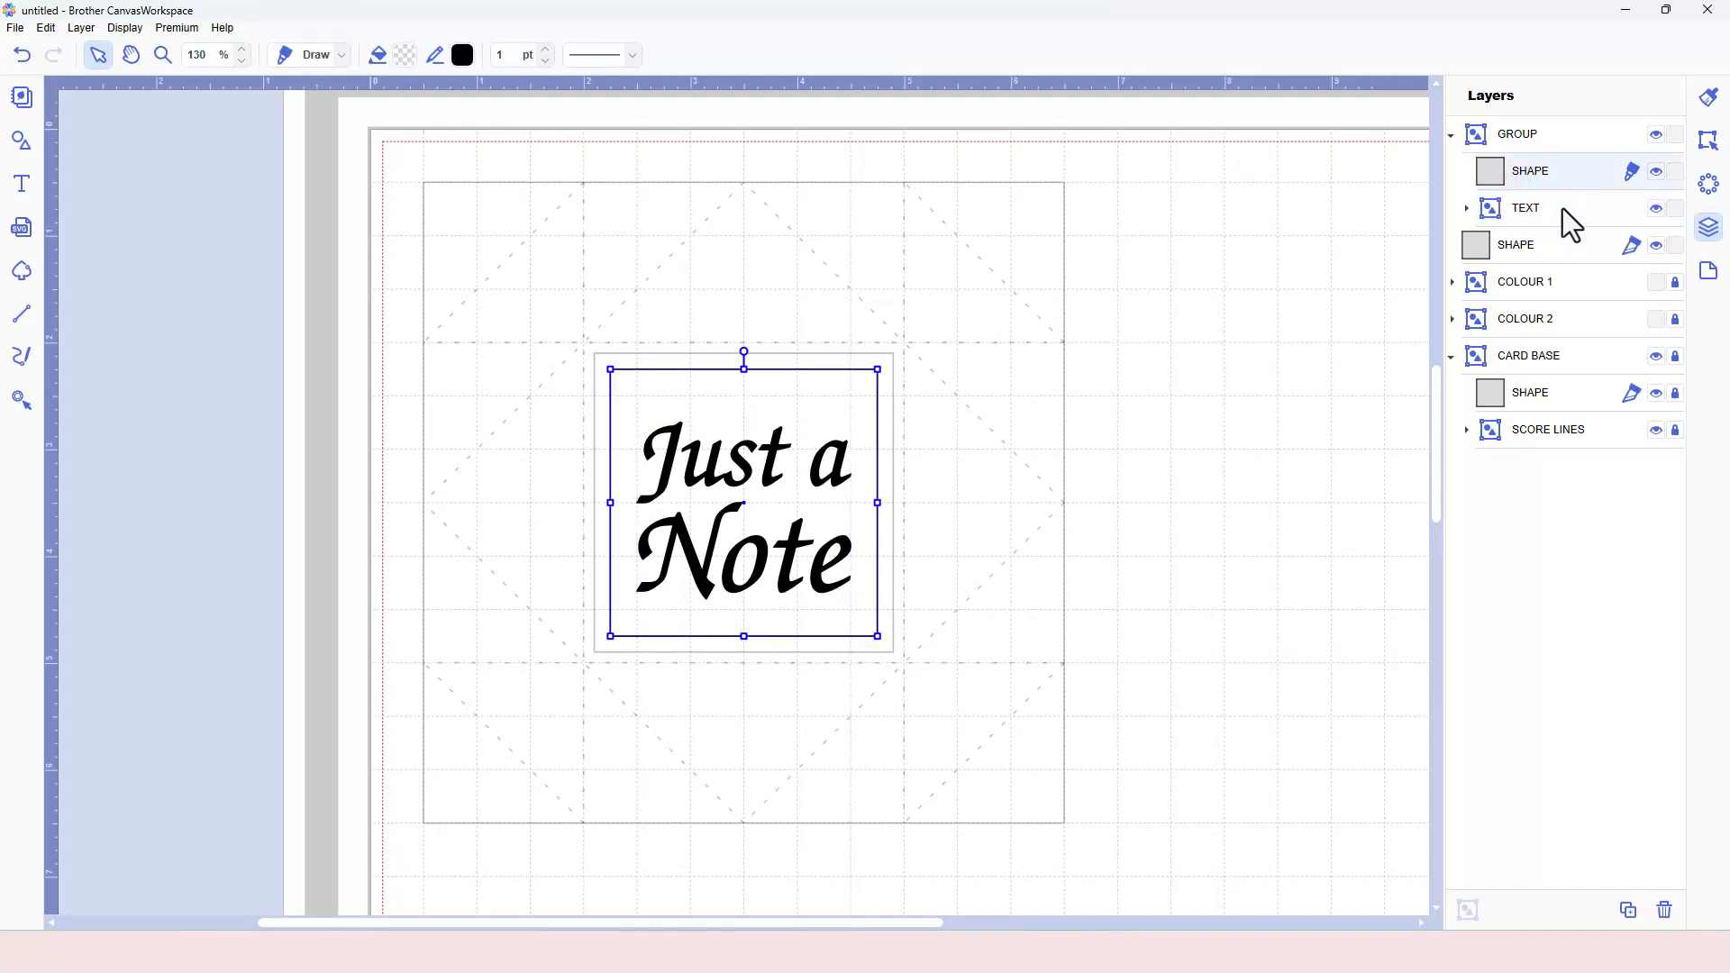
left_click(1563, 209, "shift")
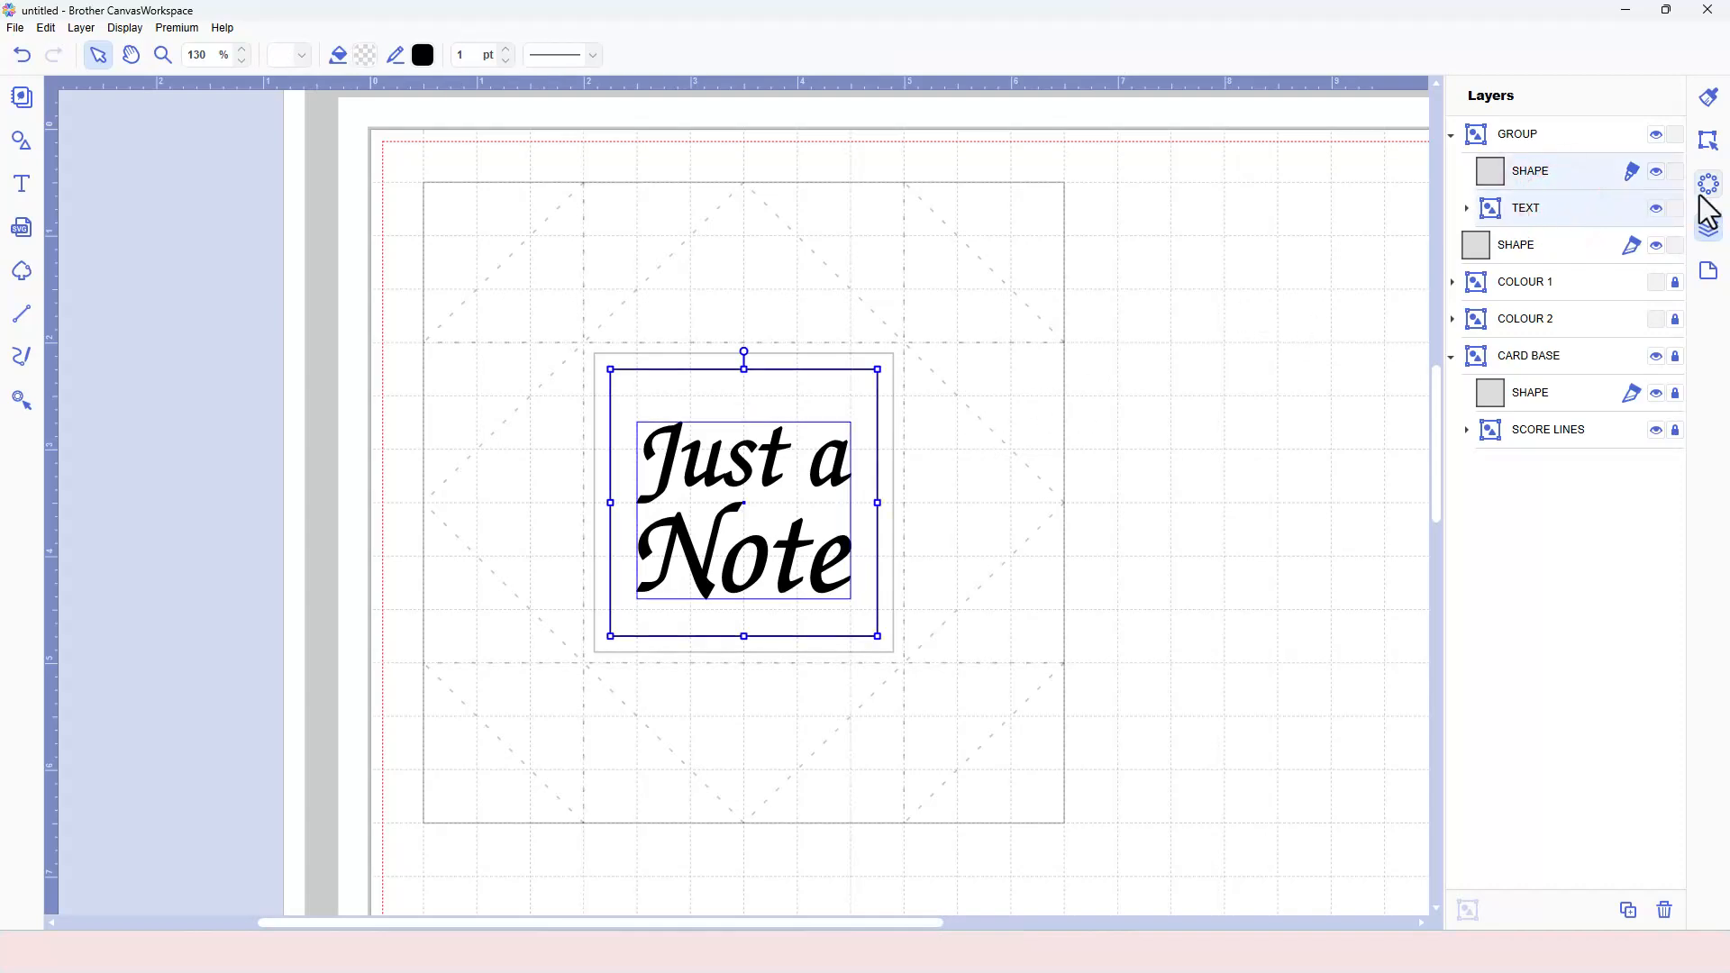
left_click(1708, 141)
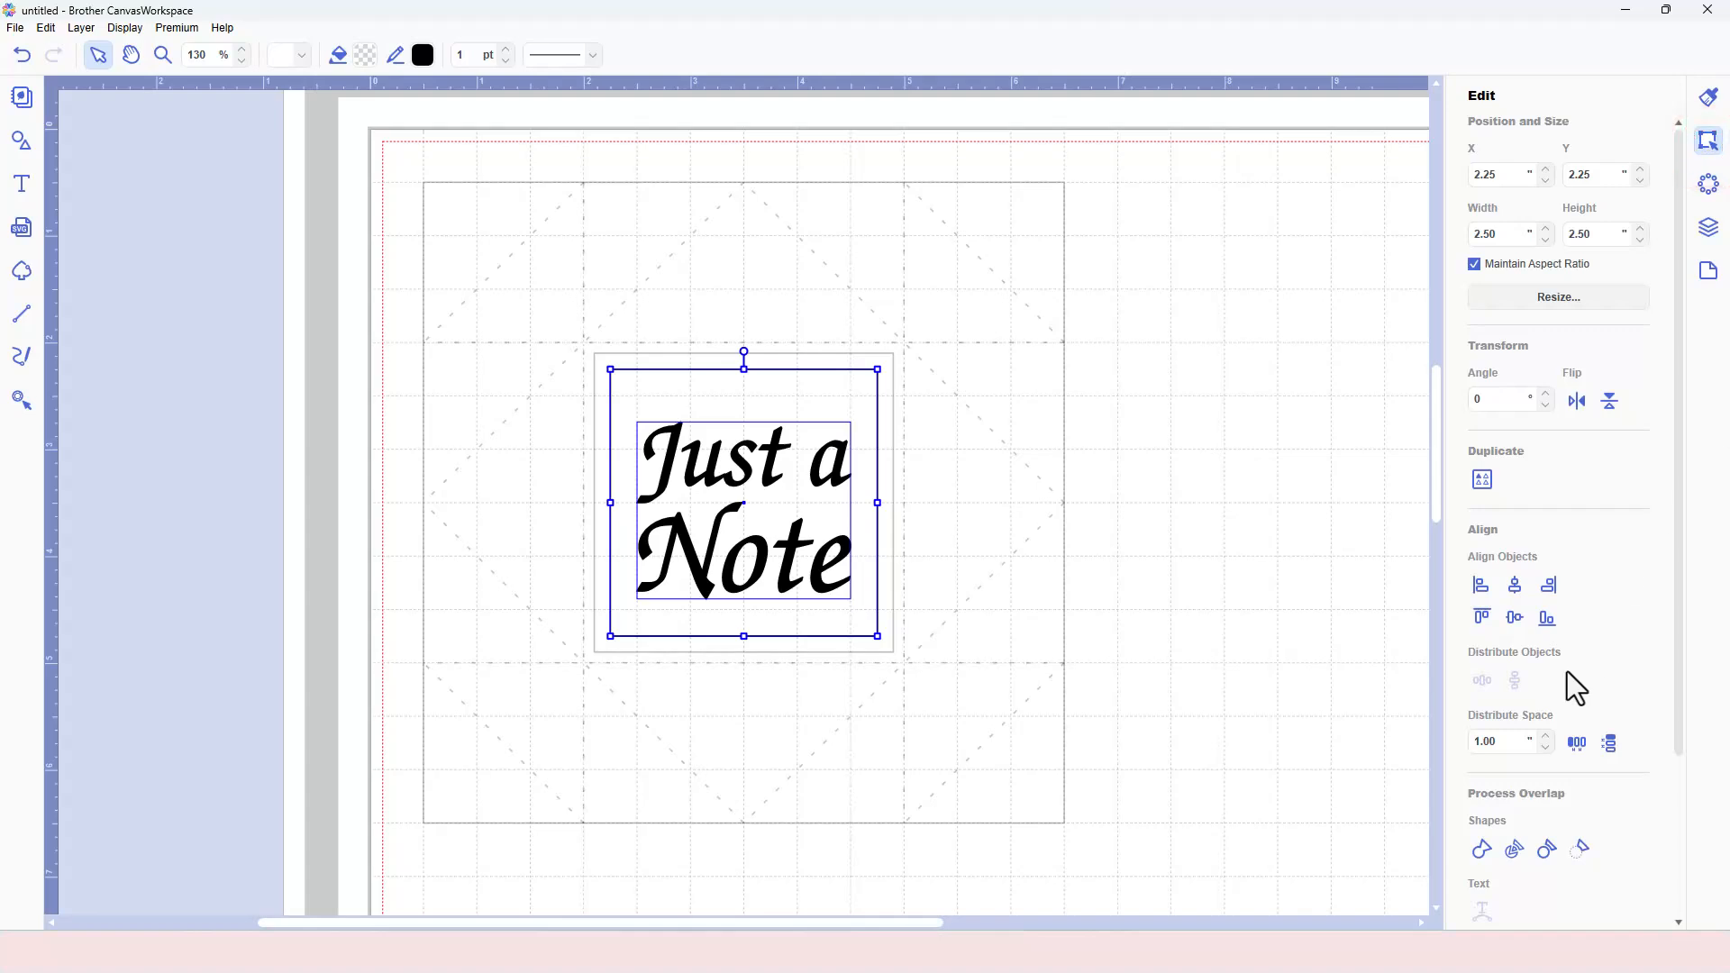
left_click(1520, 592)
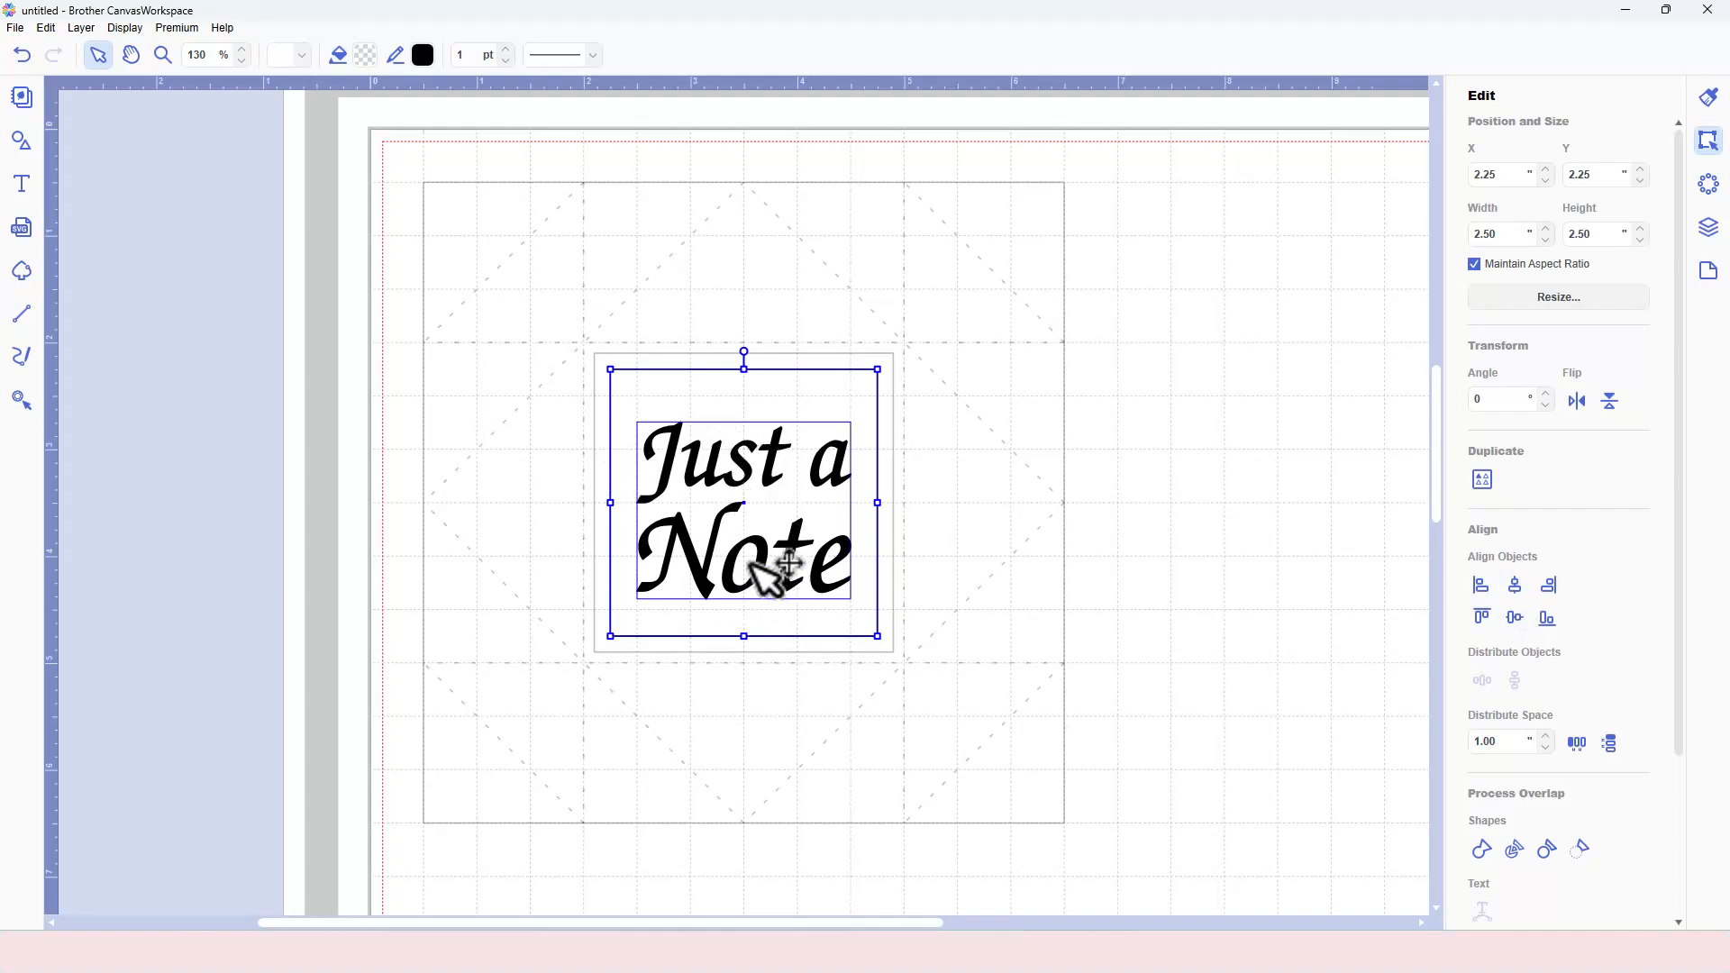
left_click(1516, 619)
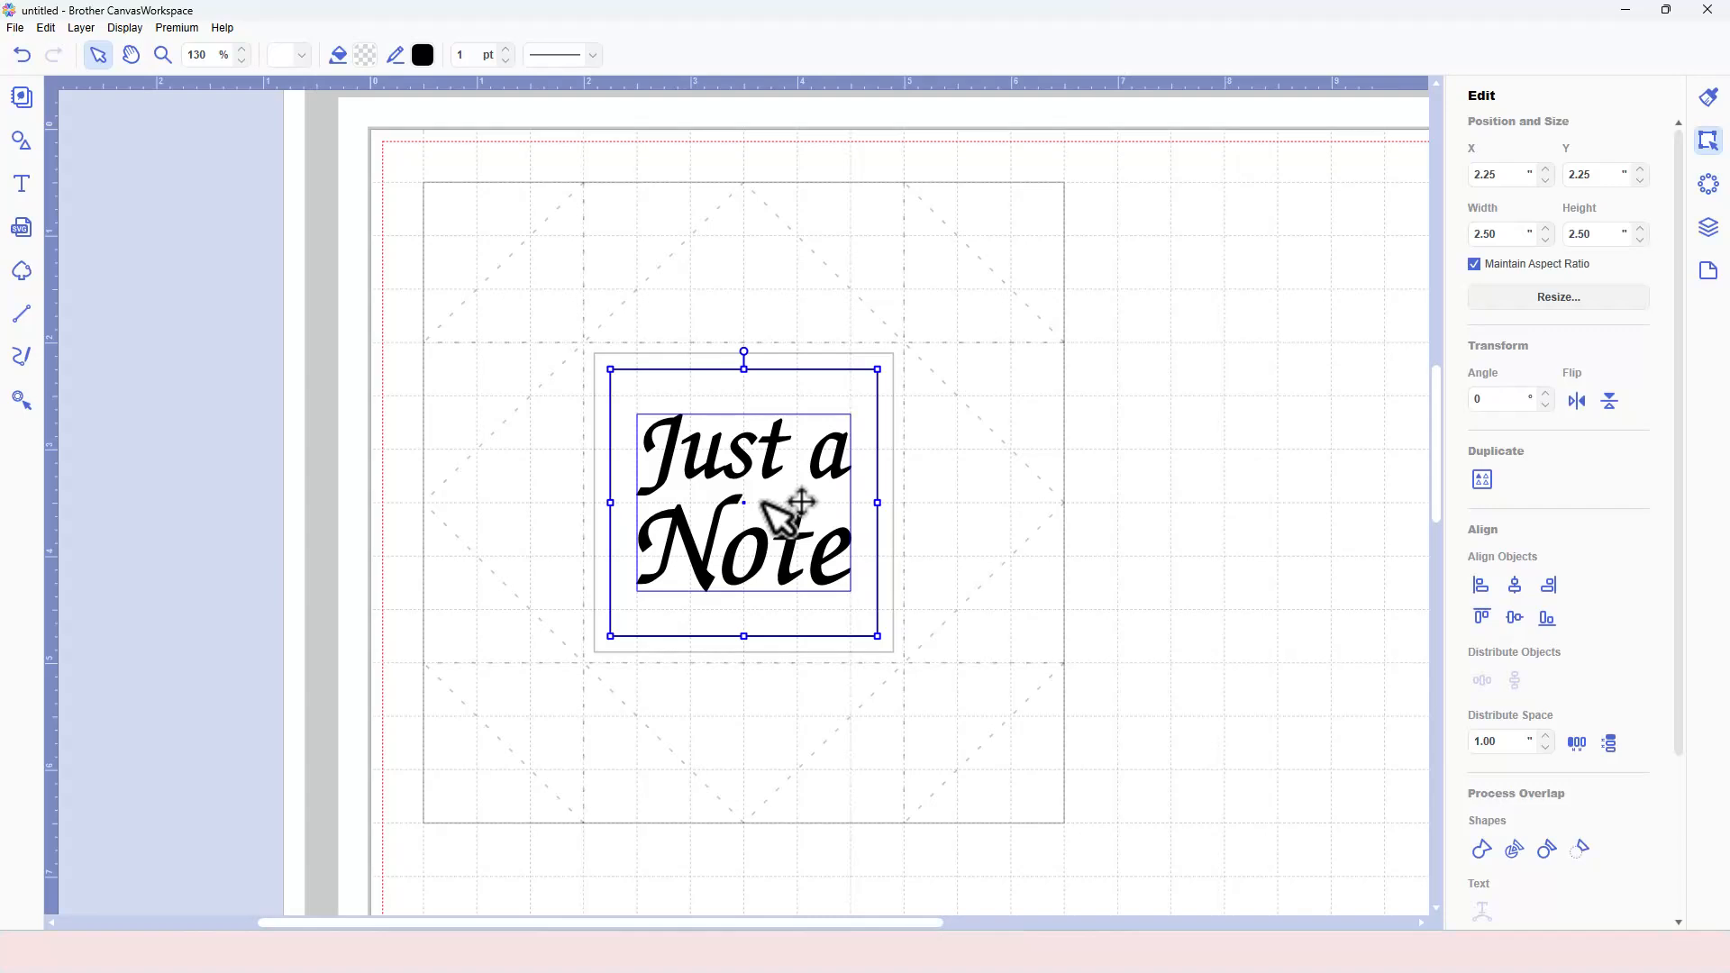
left_click(1169, 471)
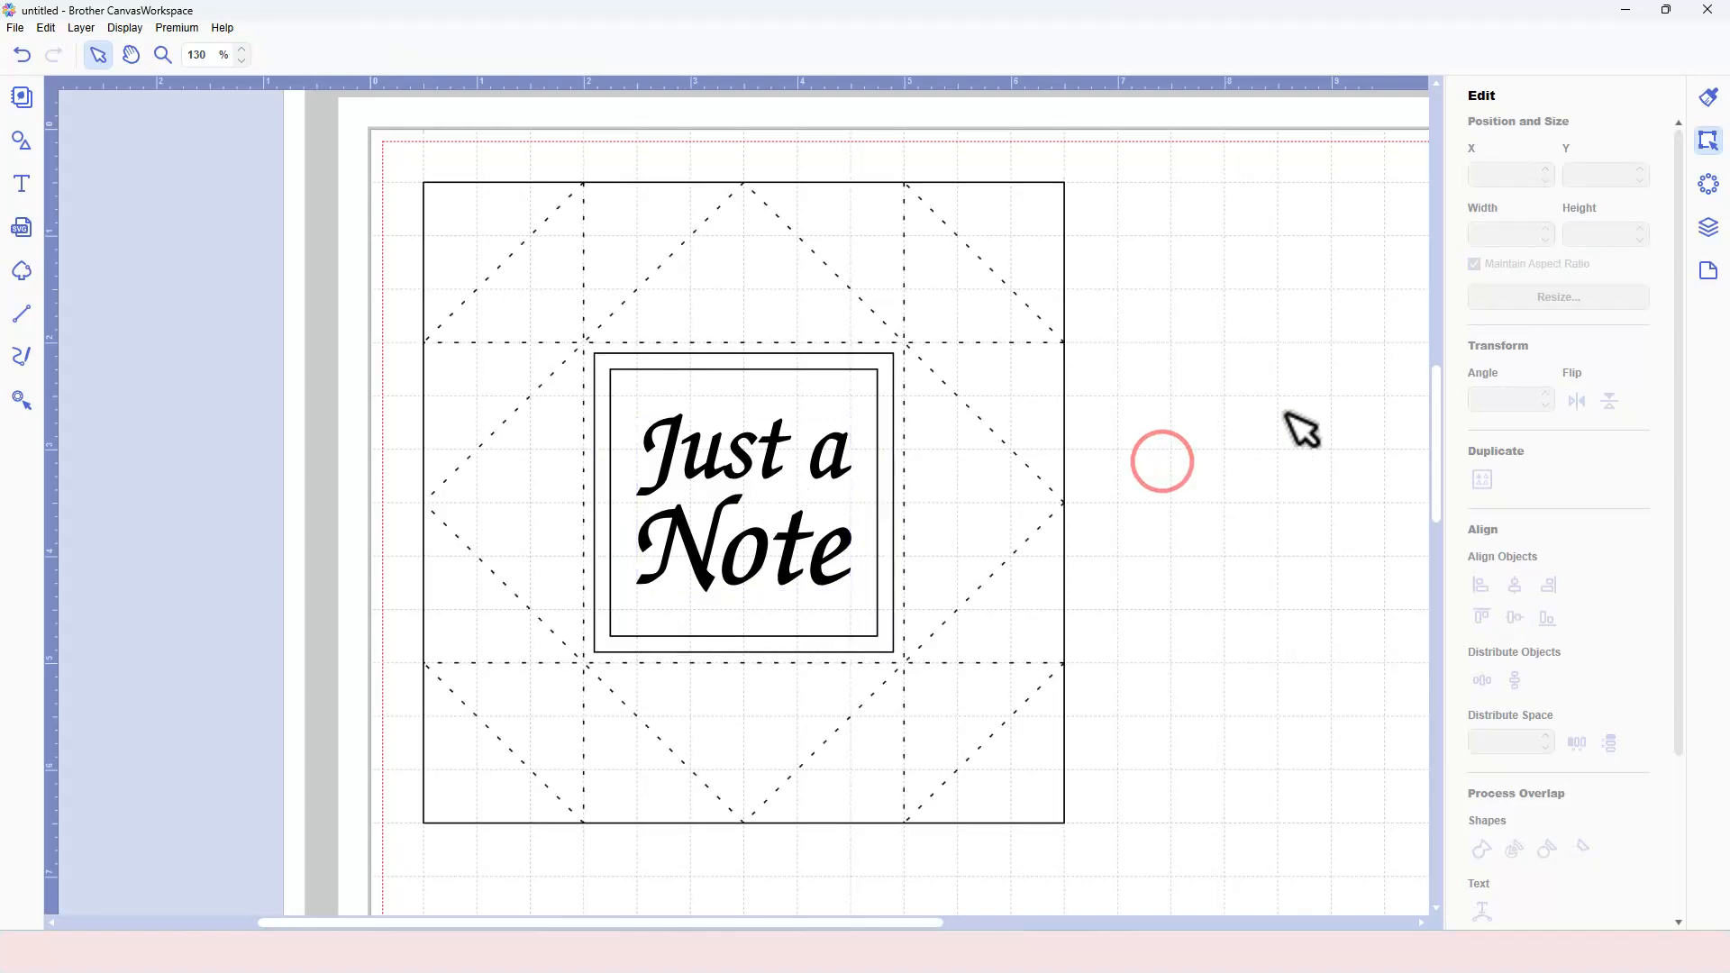
- Move the outer cut square into the group that holds the inner border and the text
left_click(1710, 231)
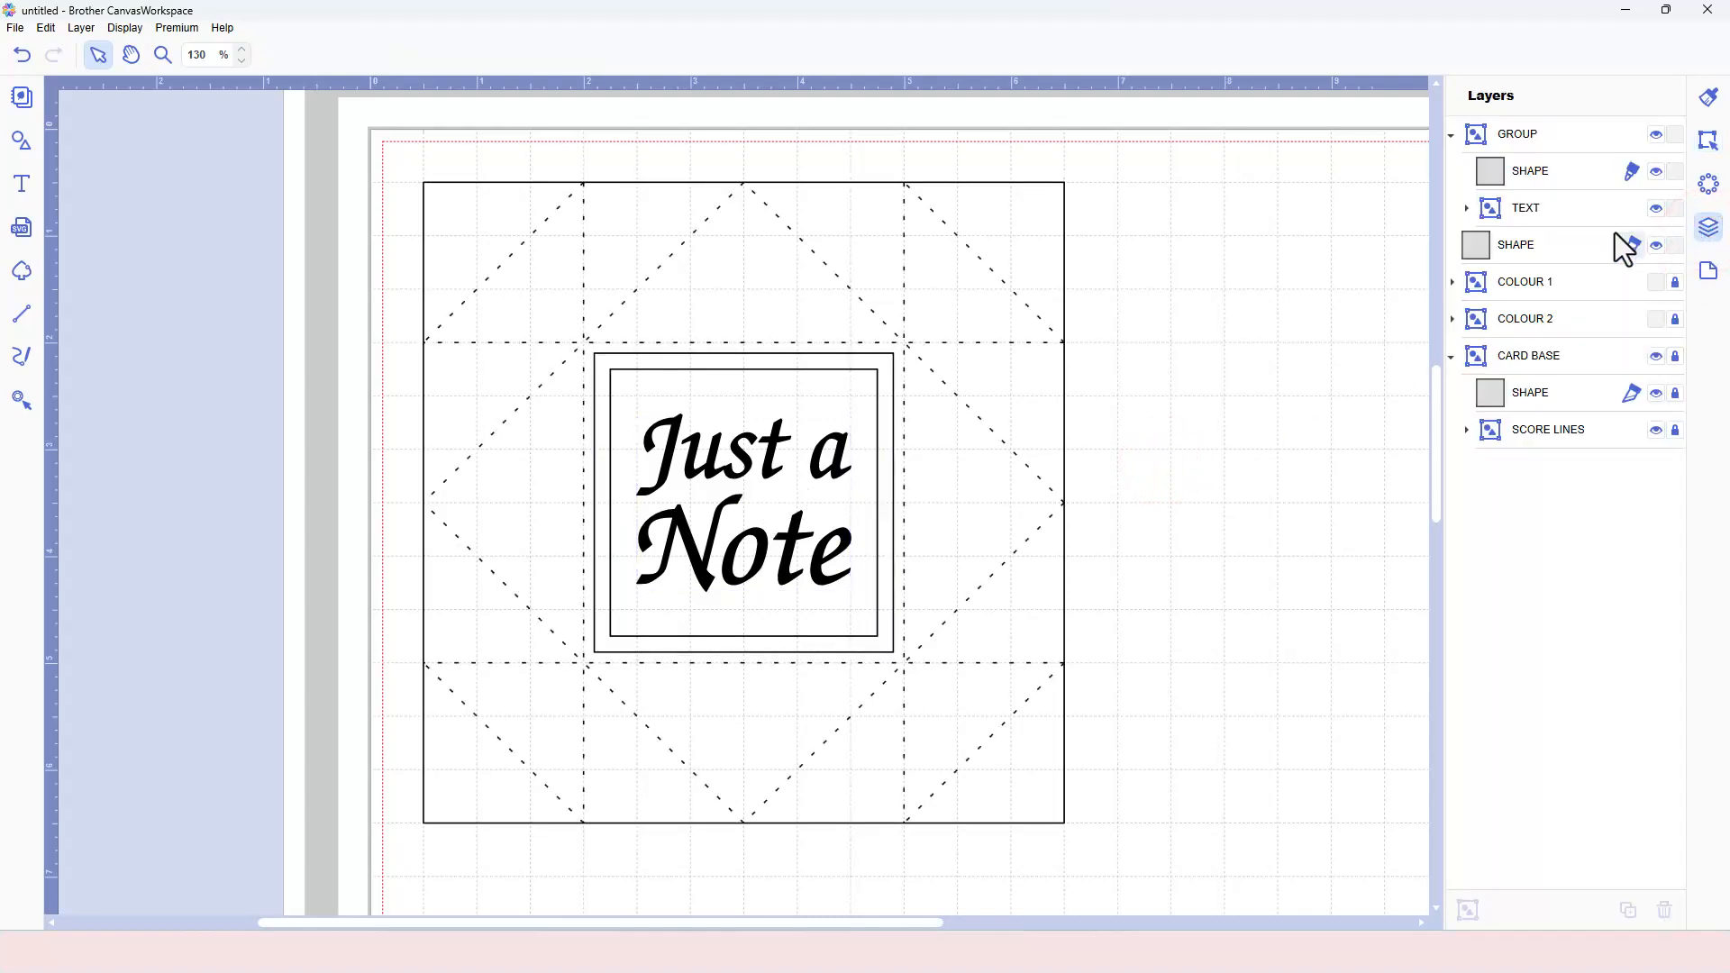
left_click(1561, 250)
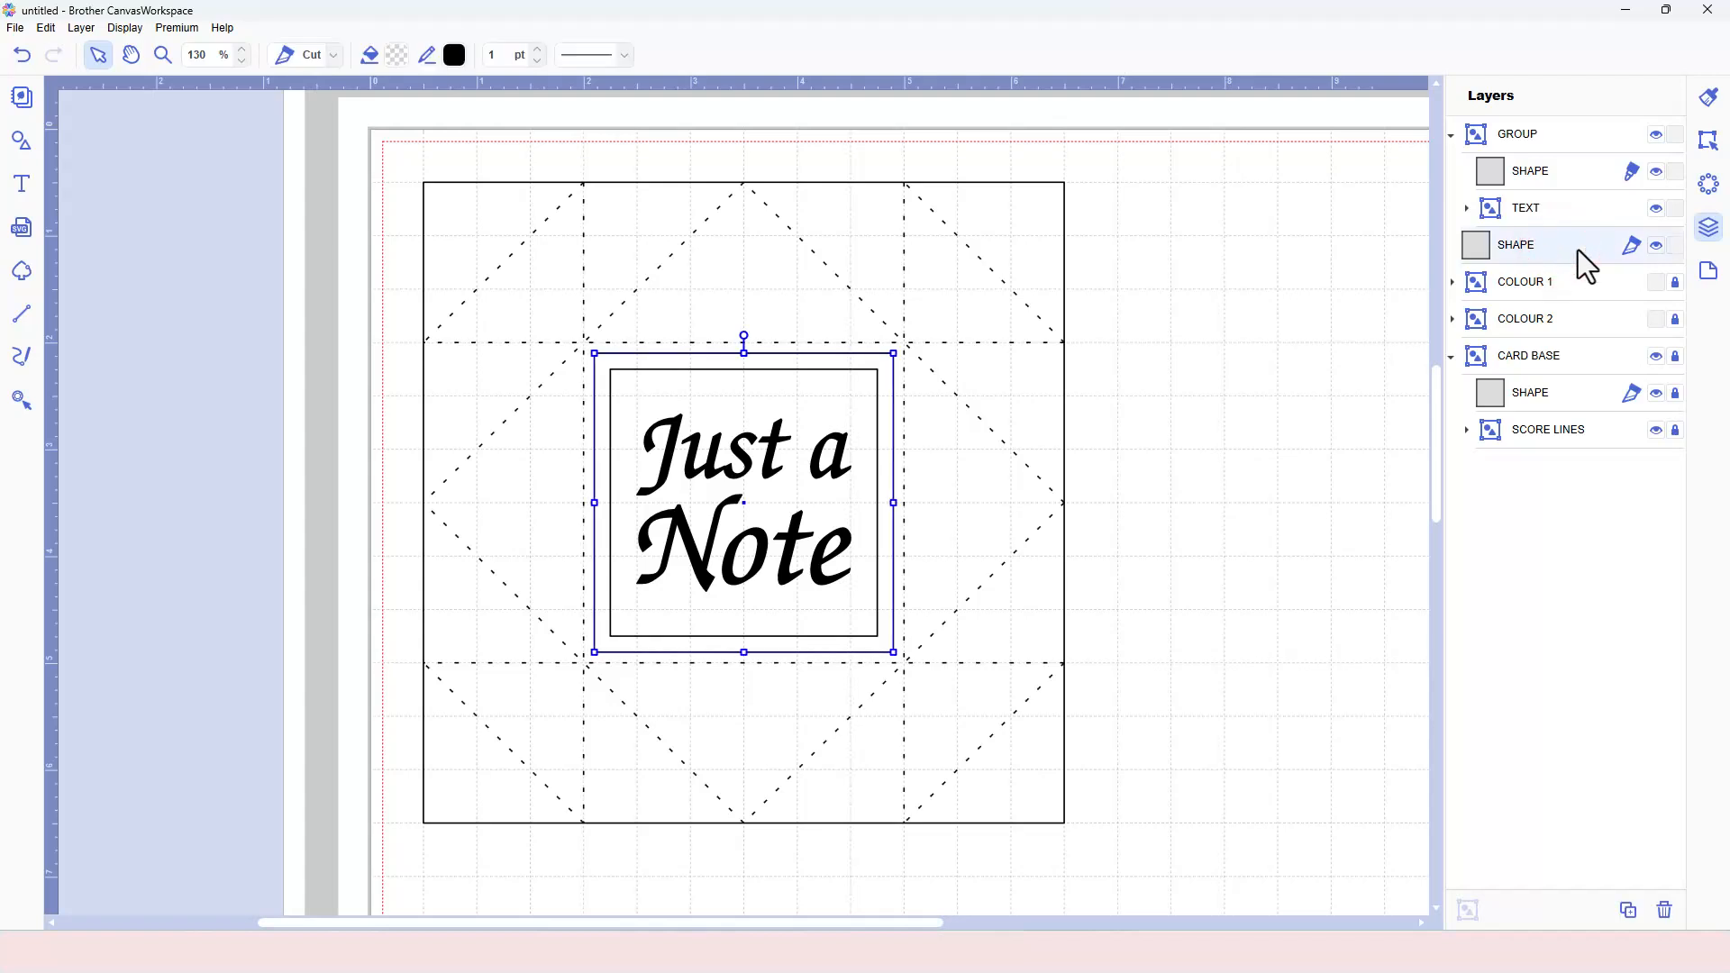
left_click_drag(1577, 251, 1565, 166)
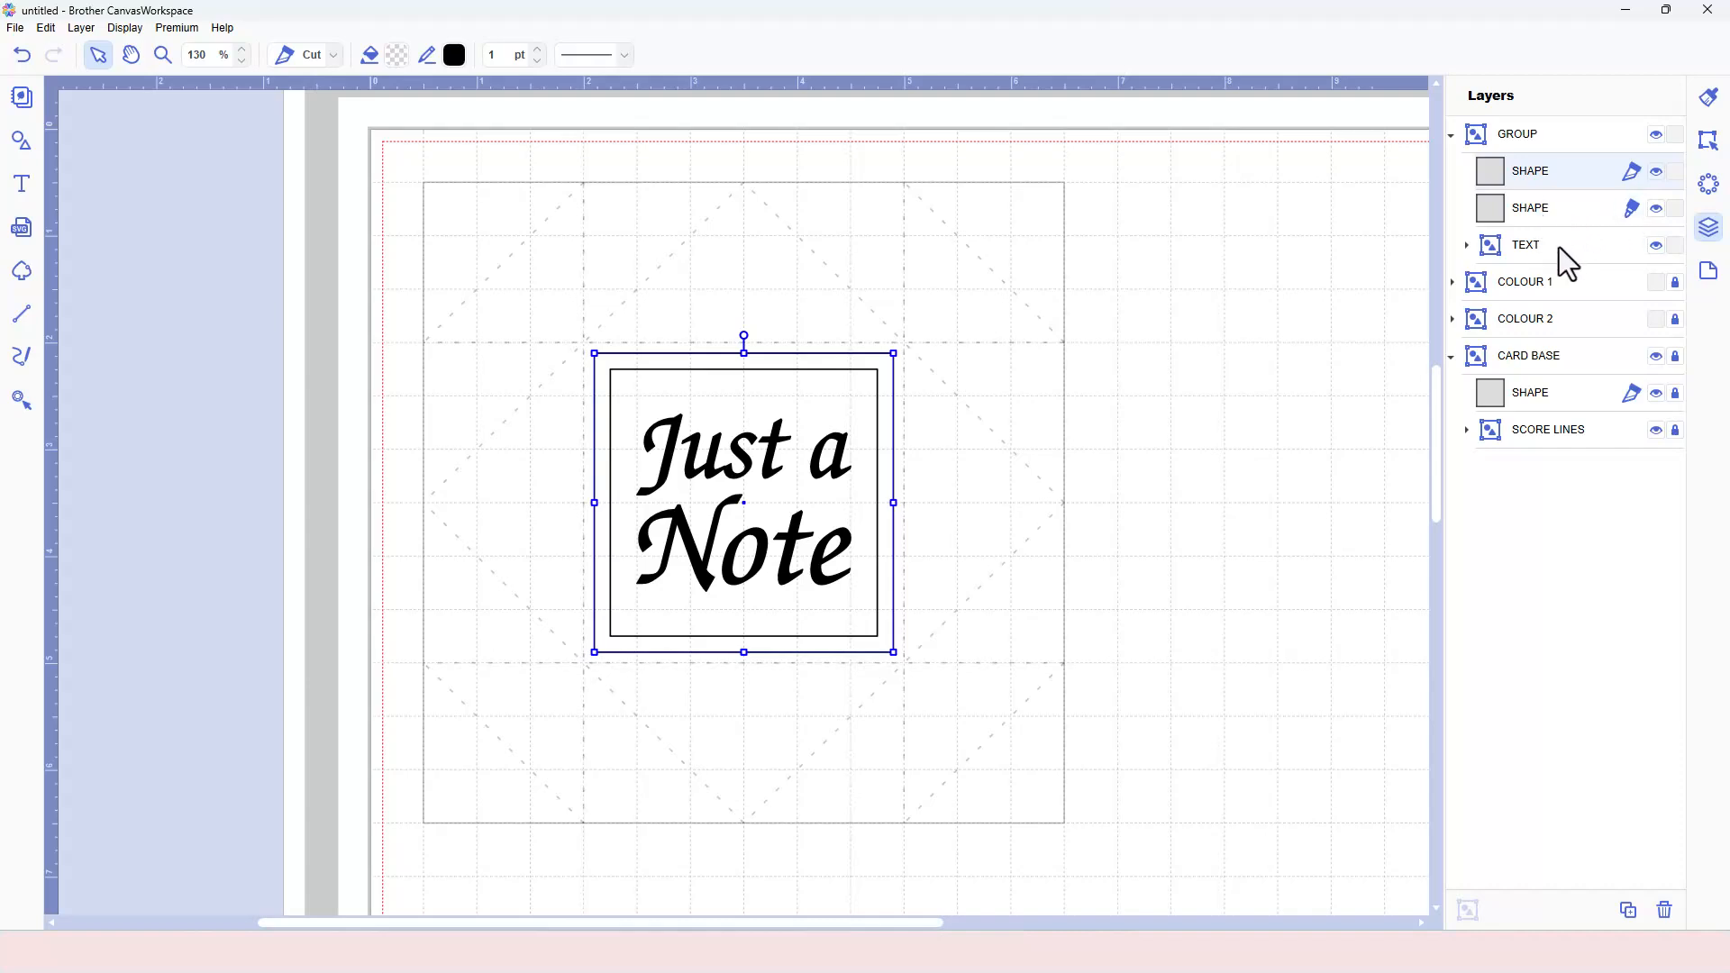
left_click(1579, 140)
left_click(1657, 136)
left_click(1656, 135)
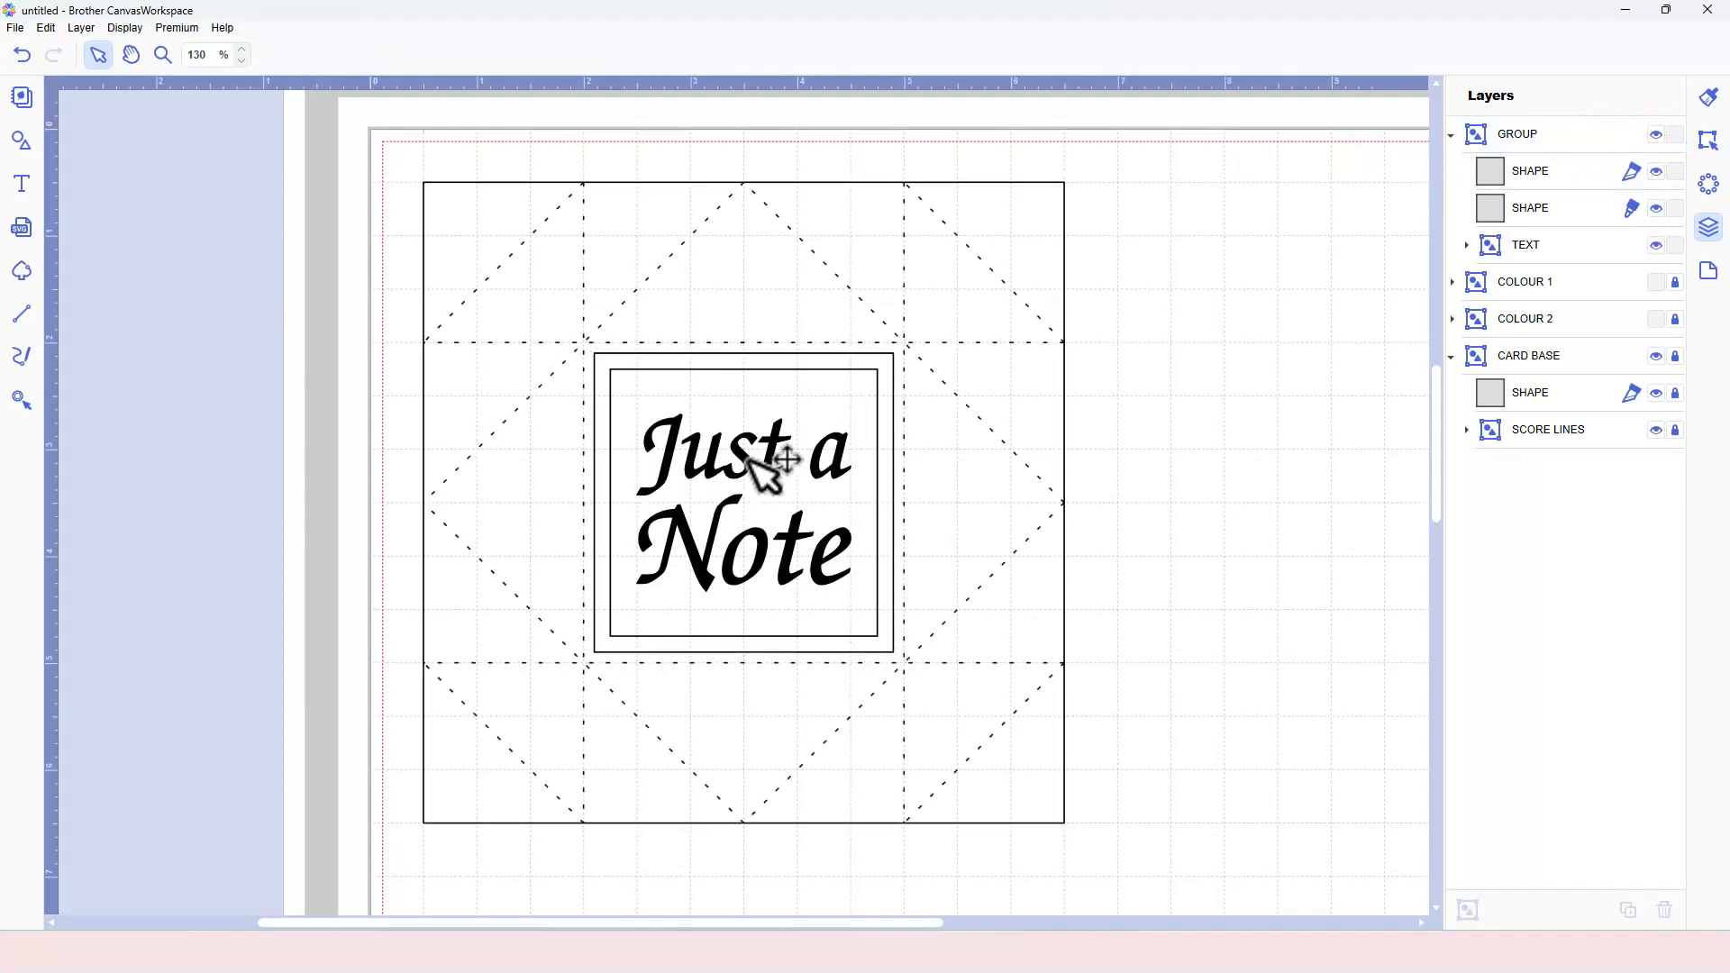
- Move the whole "Just a Note" panel group to the upper-left corner of the card base
left_click(1550, 137)
left_click_drag(808, 456, 634, 282)
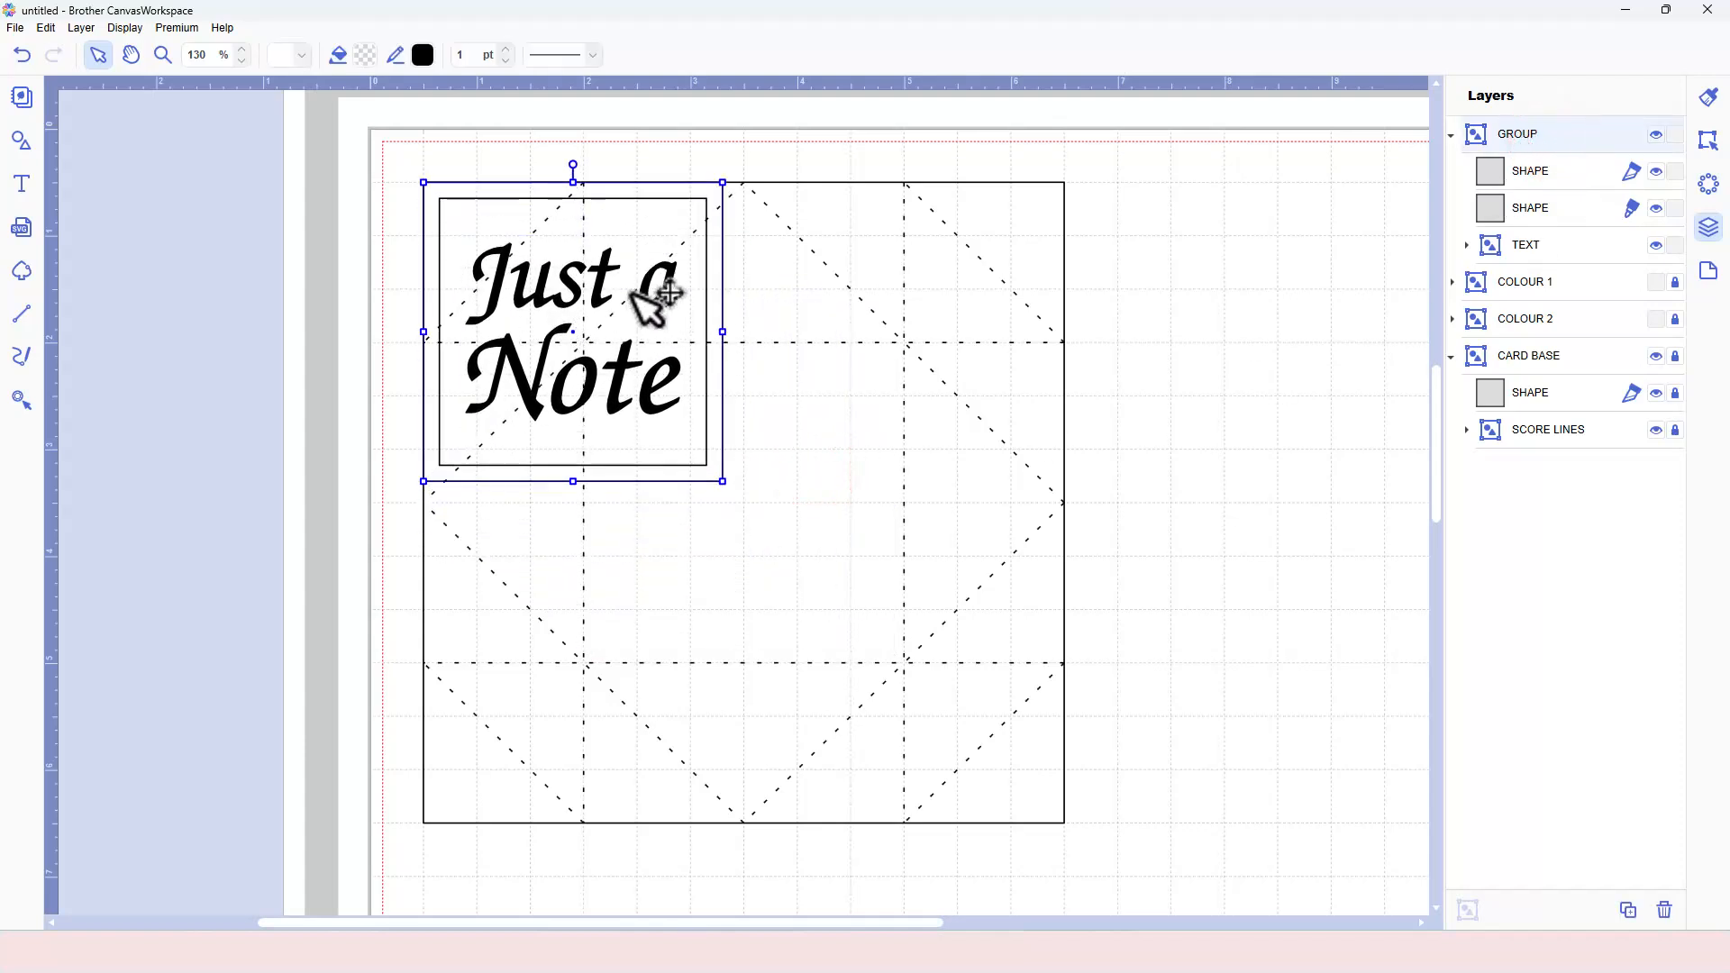
left_click(1283, 404)
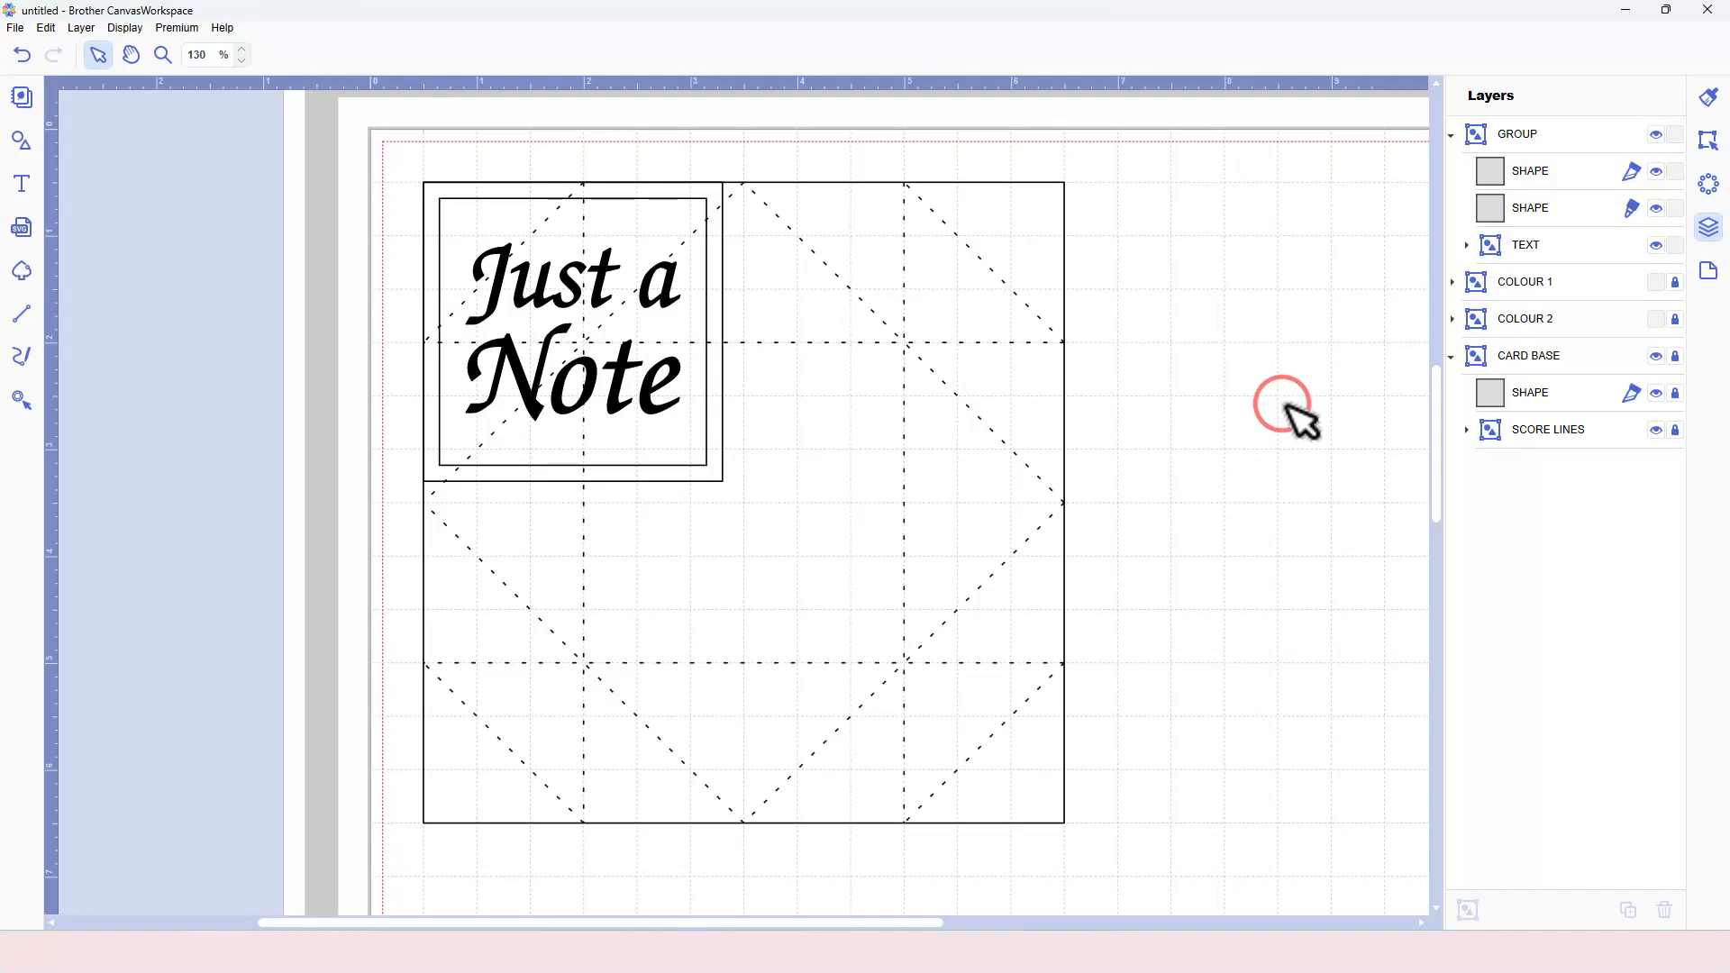
- Collapse the card base and "Just a Note" groups in the layer list and hide both of them, locked
left_click(1451, 357)
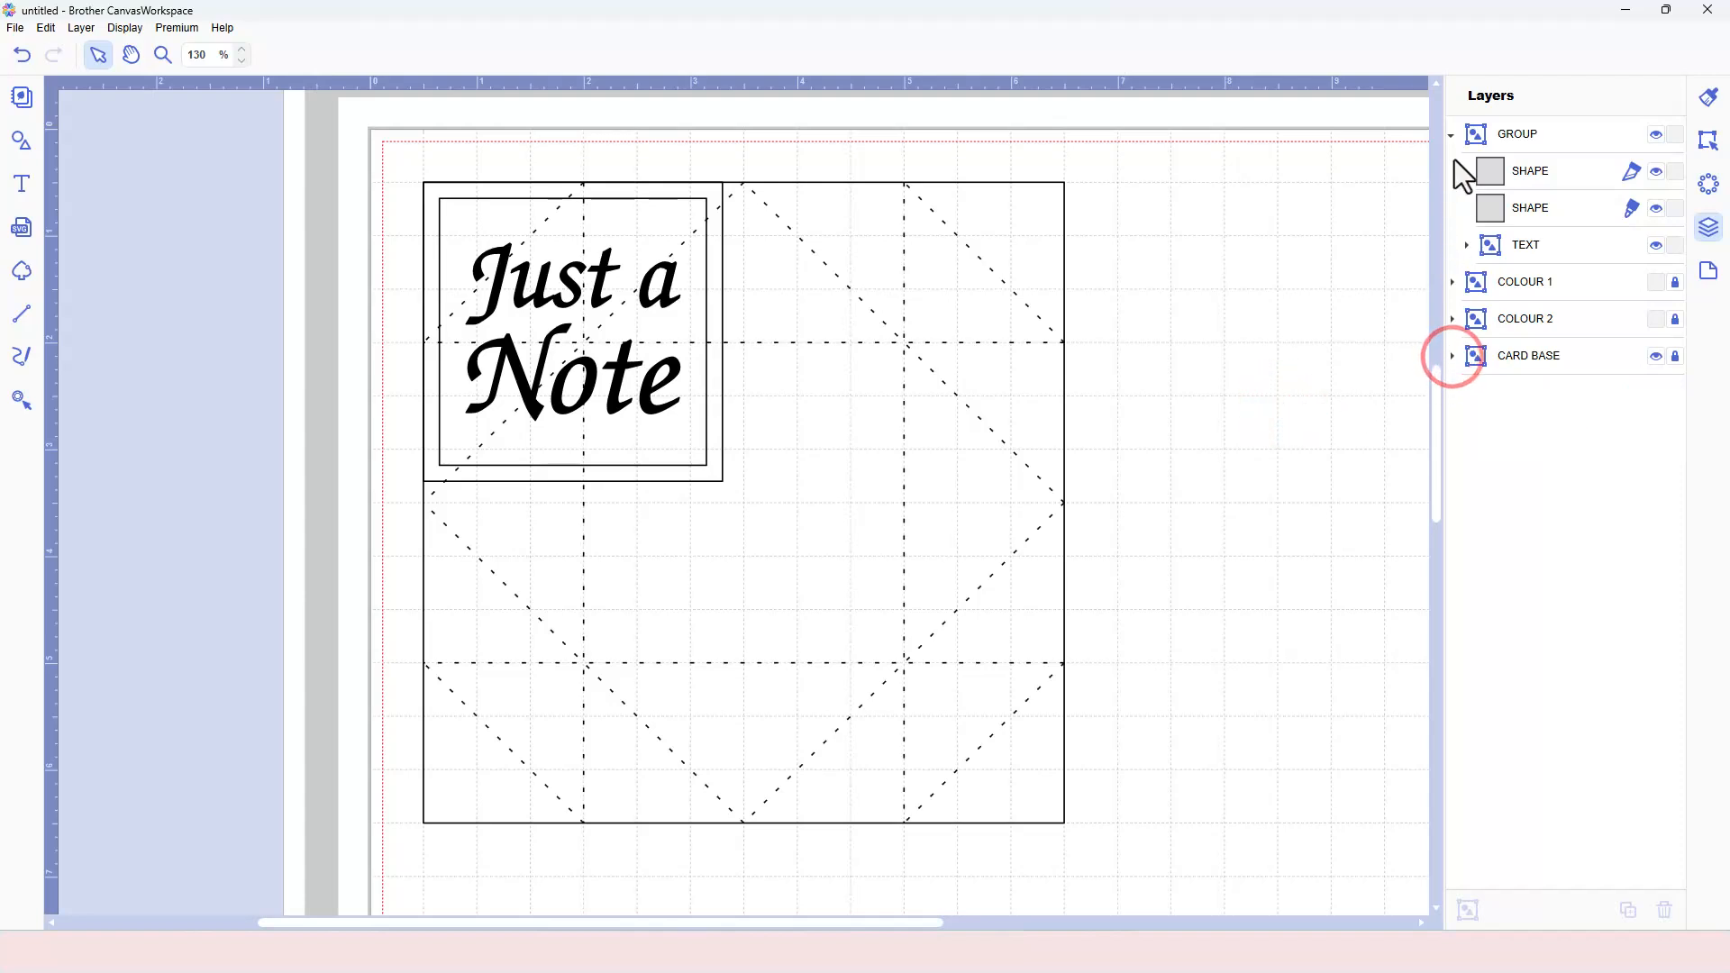
left_click(1451, 135)
left_click(1661, 135)
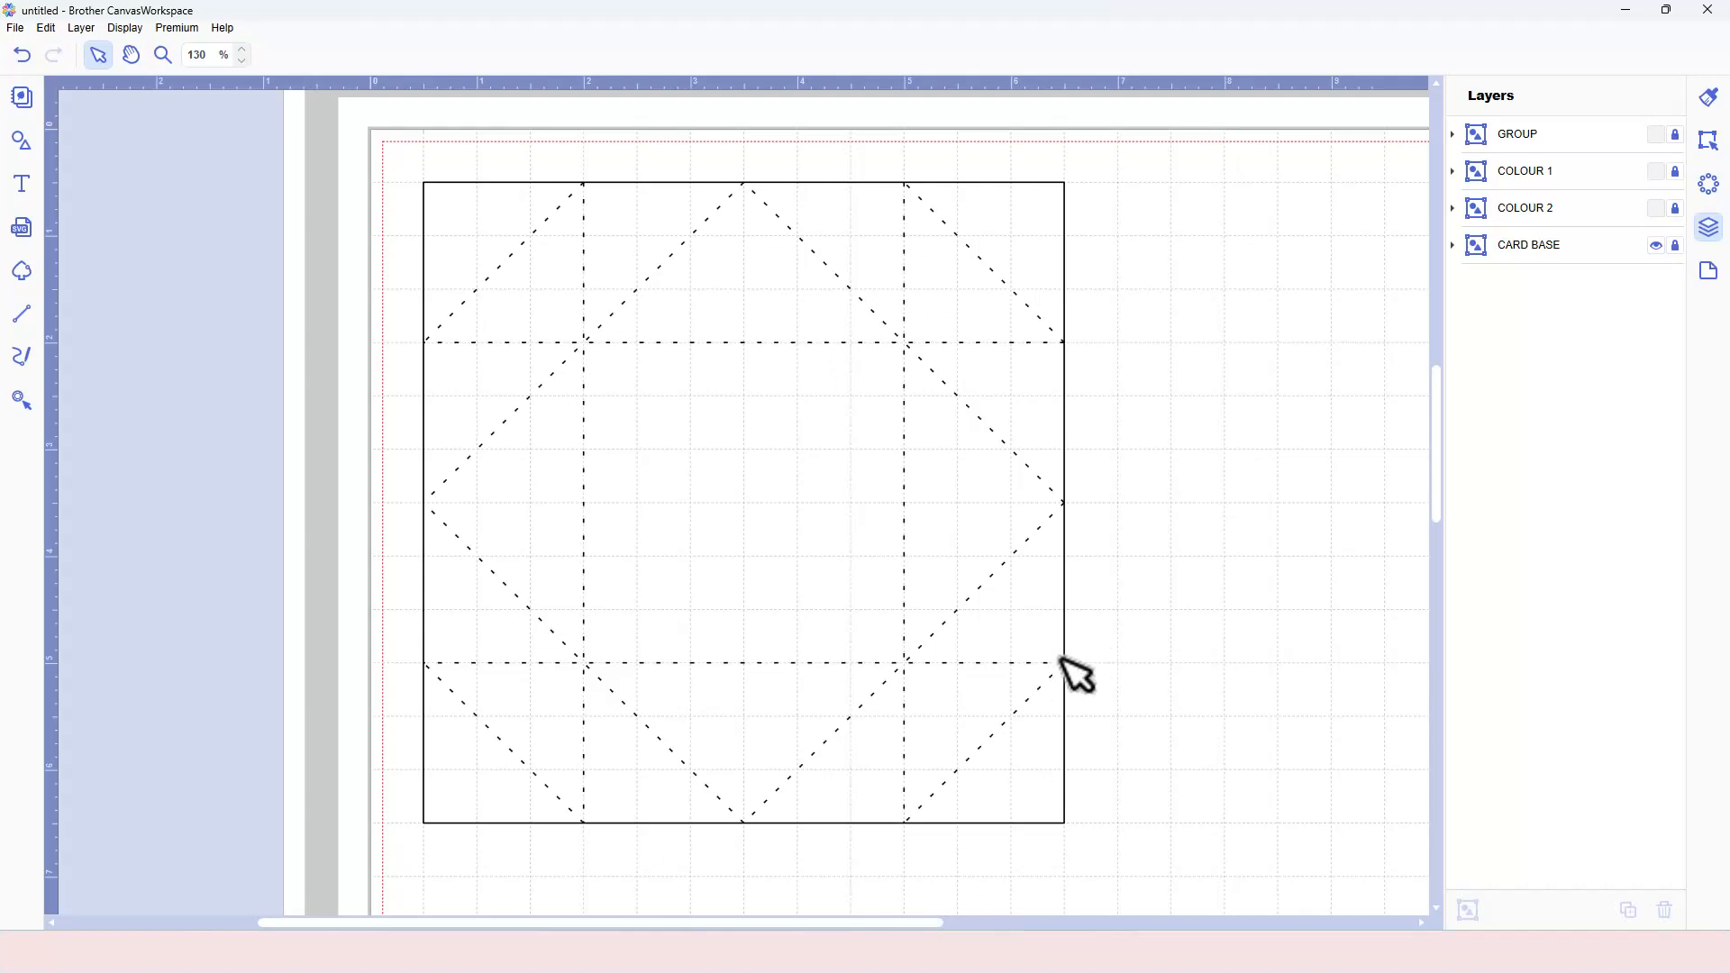
left_click(1657, 246)
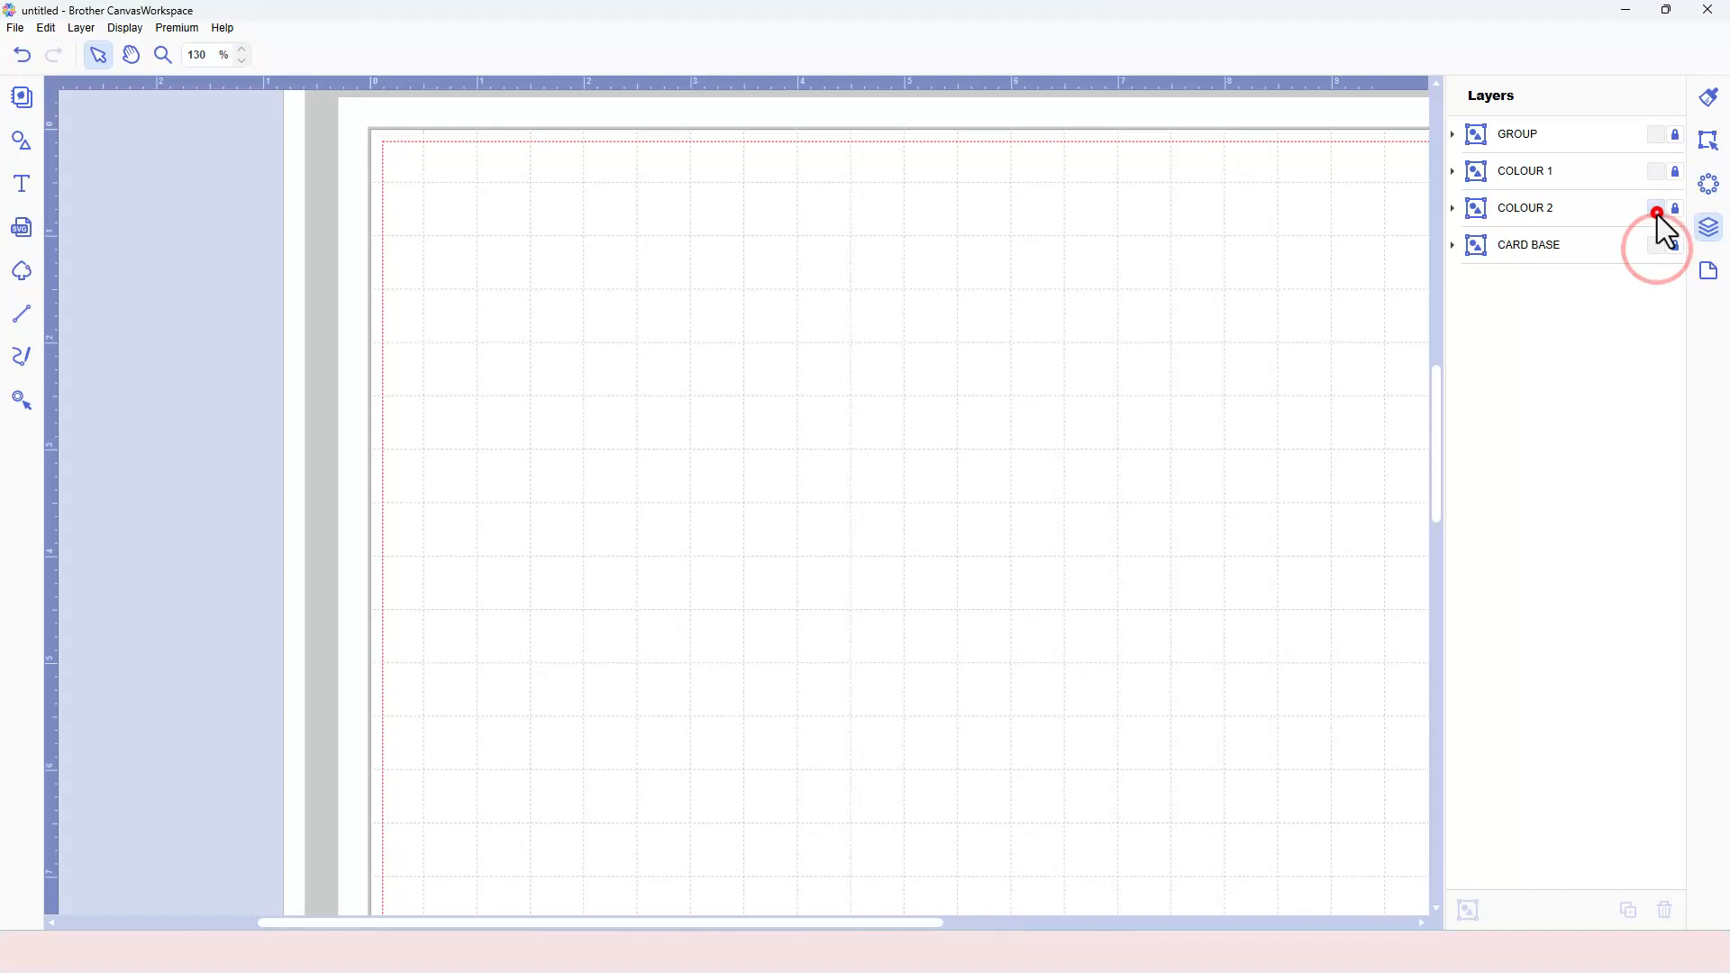
- Show COLOUR 2, COLOUR 1 and the "Just a Note" group one at a time, hiding each again
left_click(1657, 209)
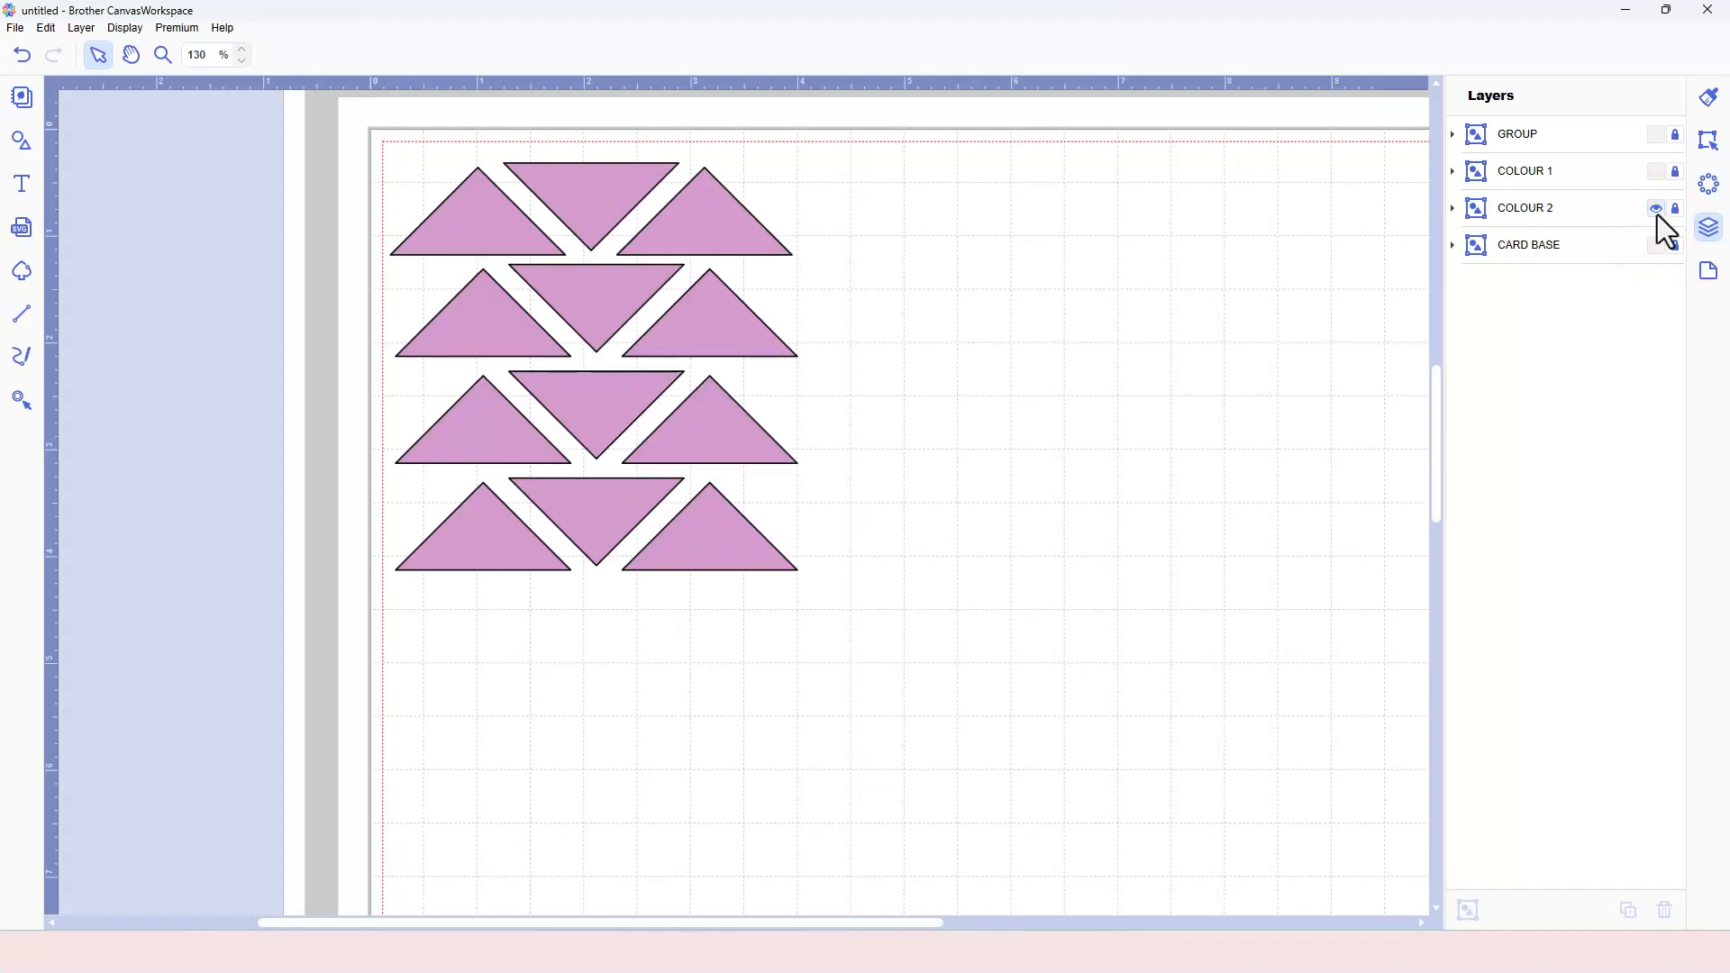
left_click(1657, 213)
left_click(1657, 173)
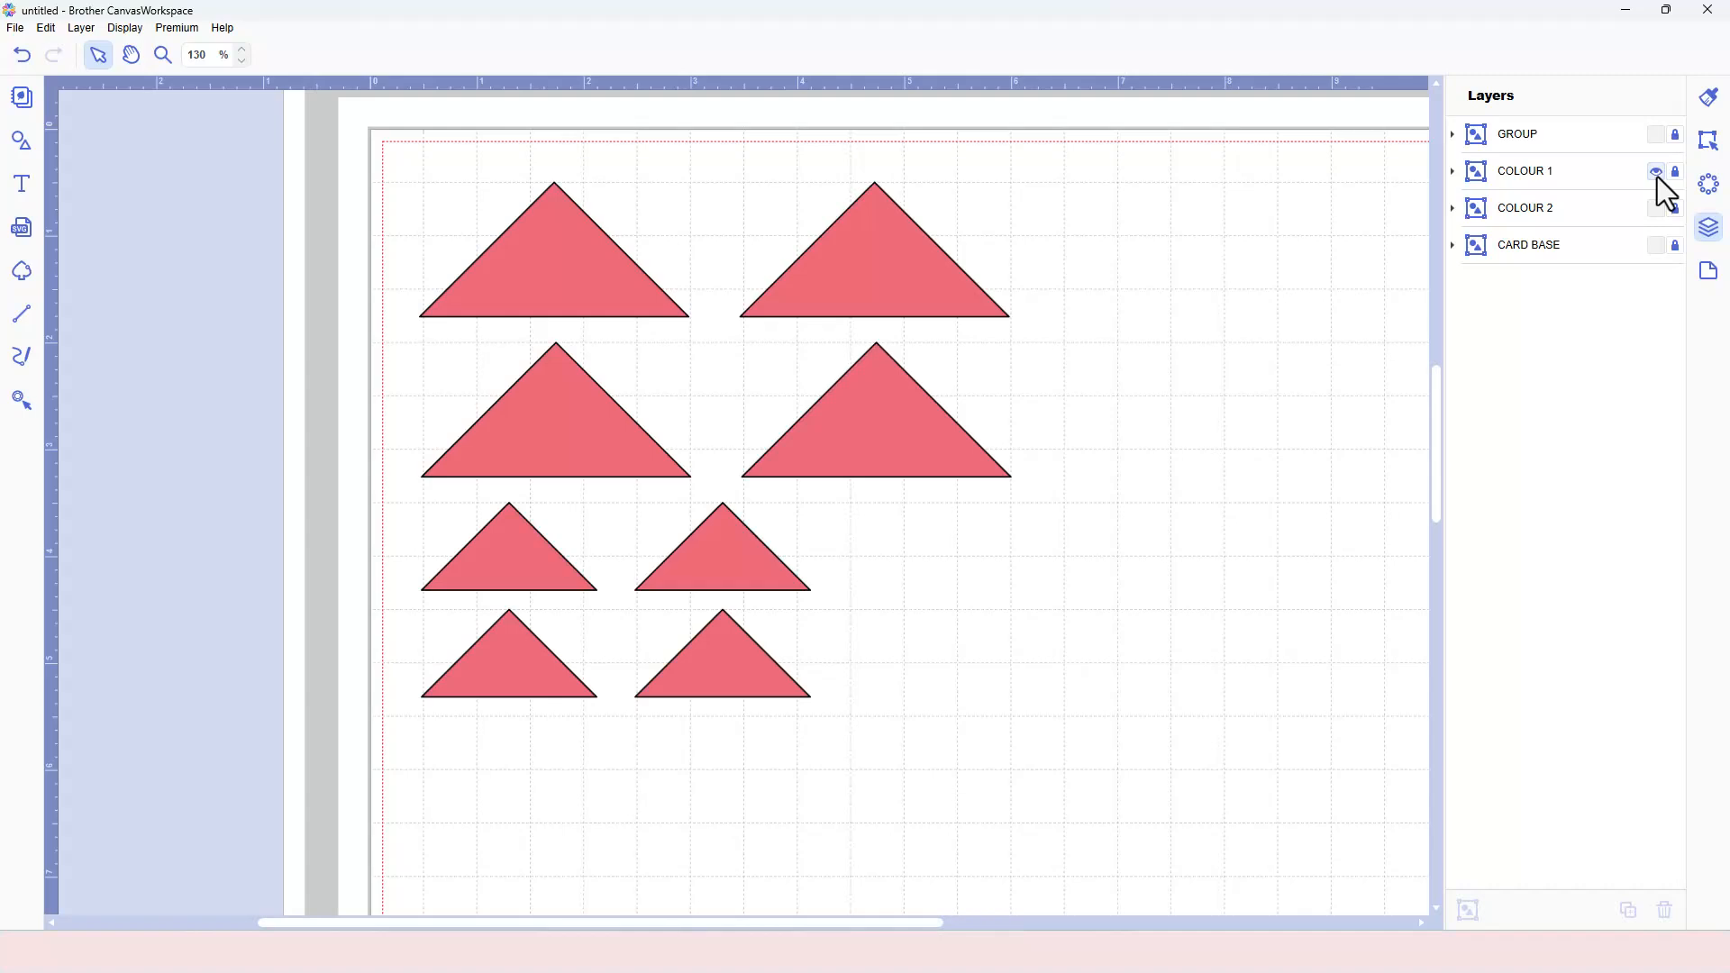
left_click(1658, 175)
left_click(1658, 135)
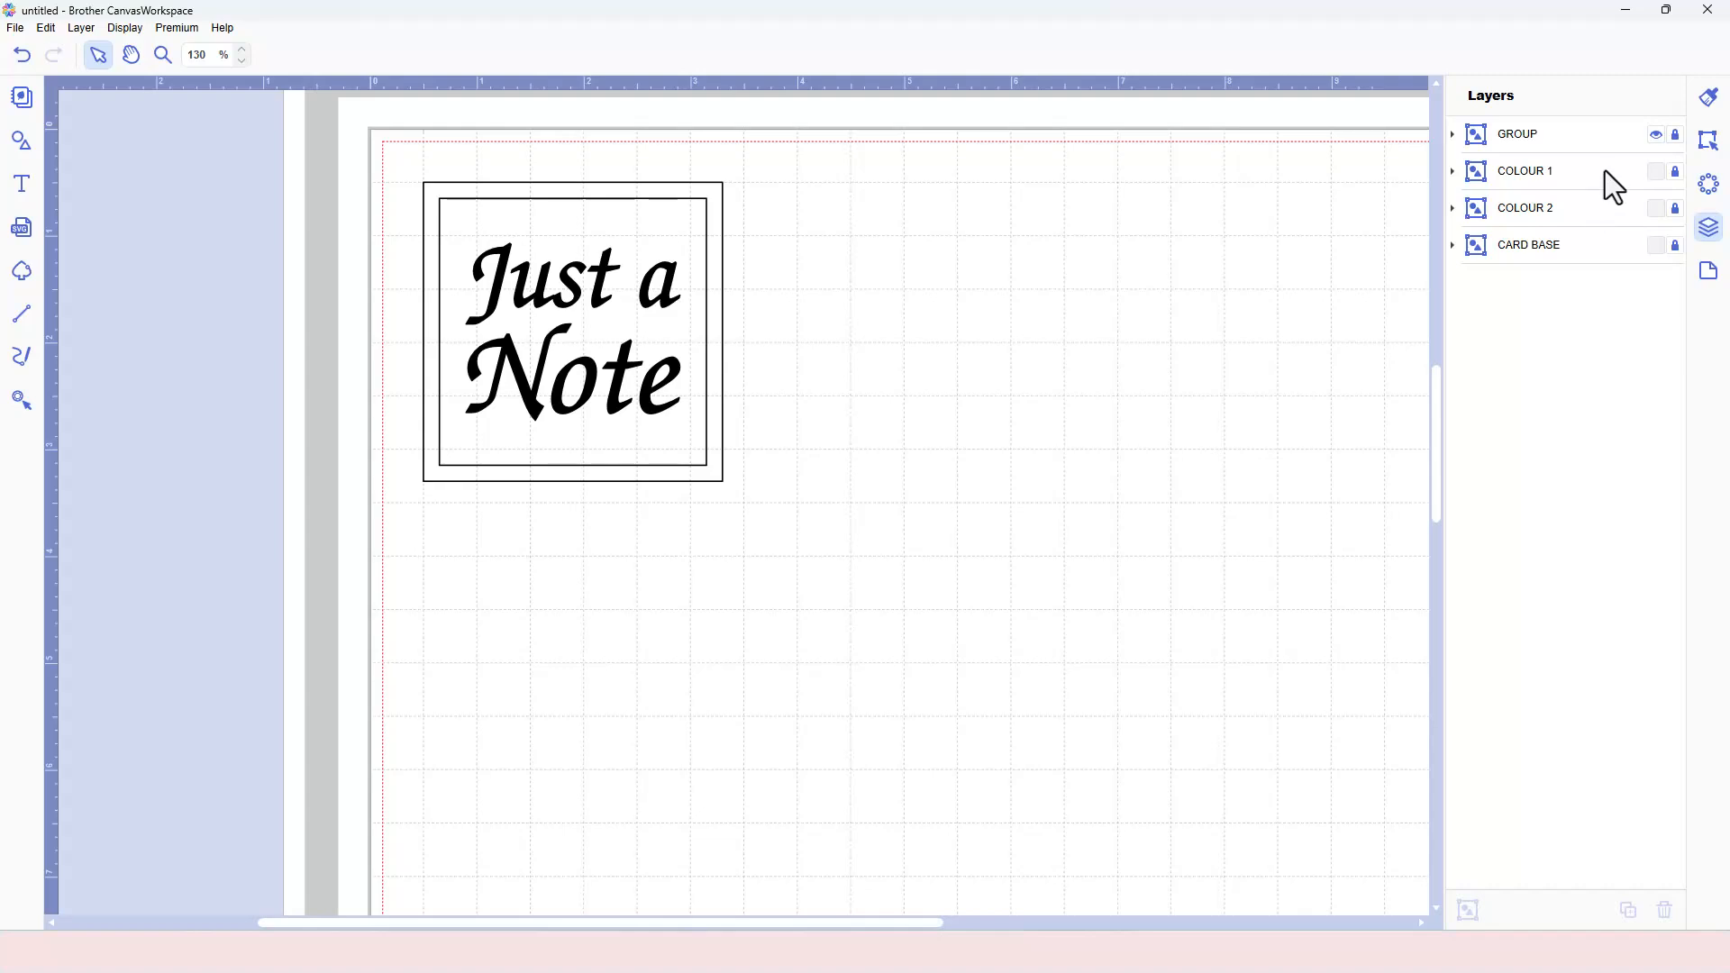
left_click(1655, 136)
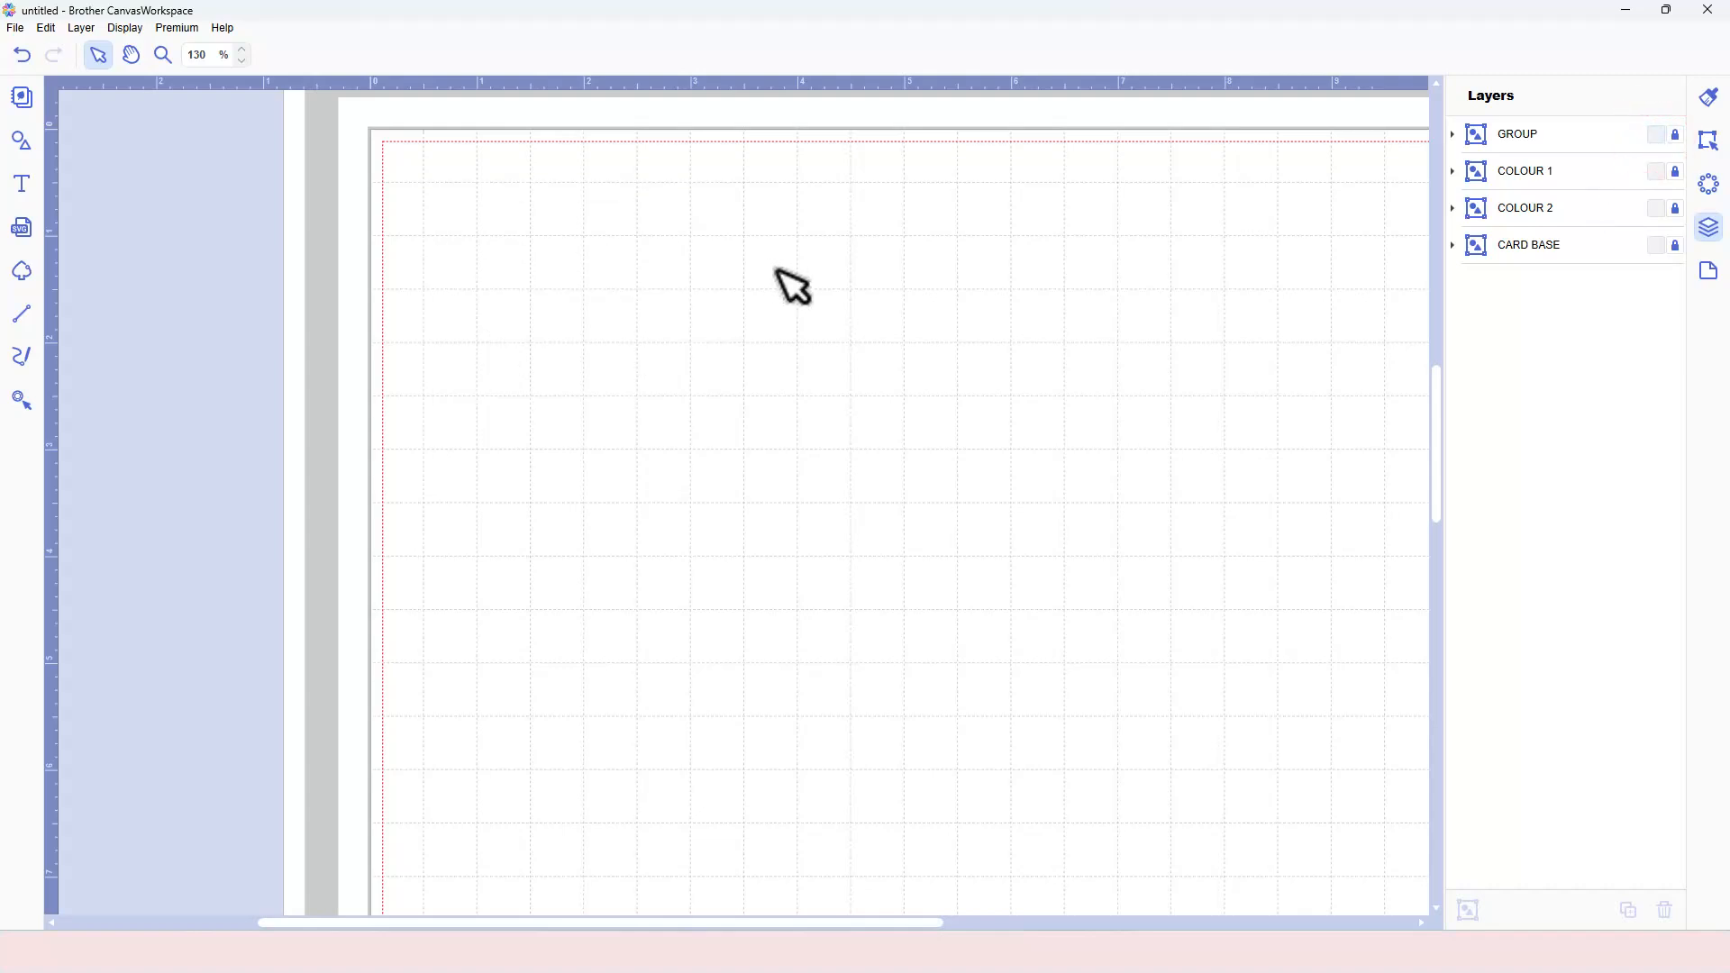
- Show and unlock CARD BASE alone, view the FCM file export and transfer methods, and cancel
left_click(1655, 246)
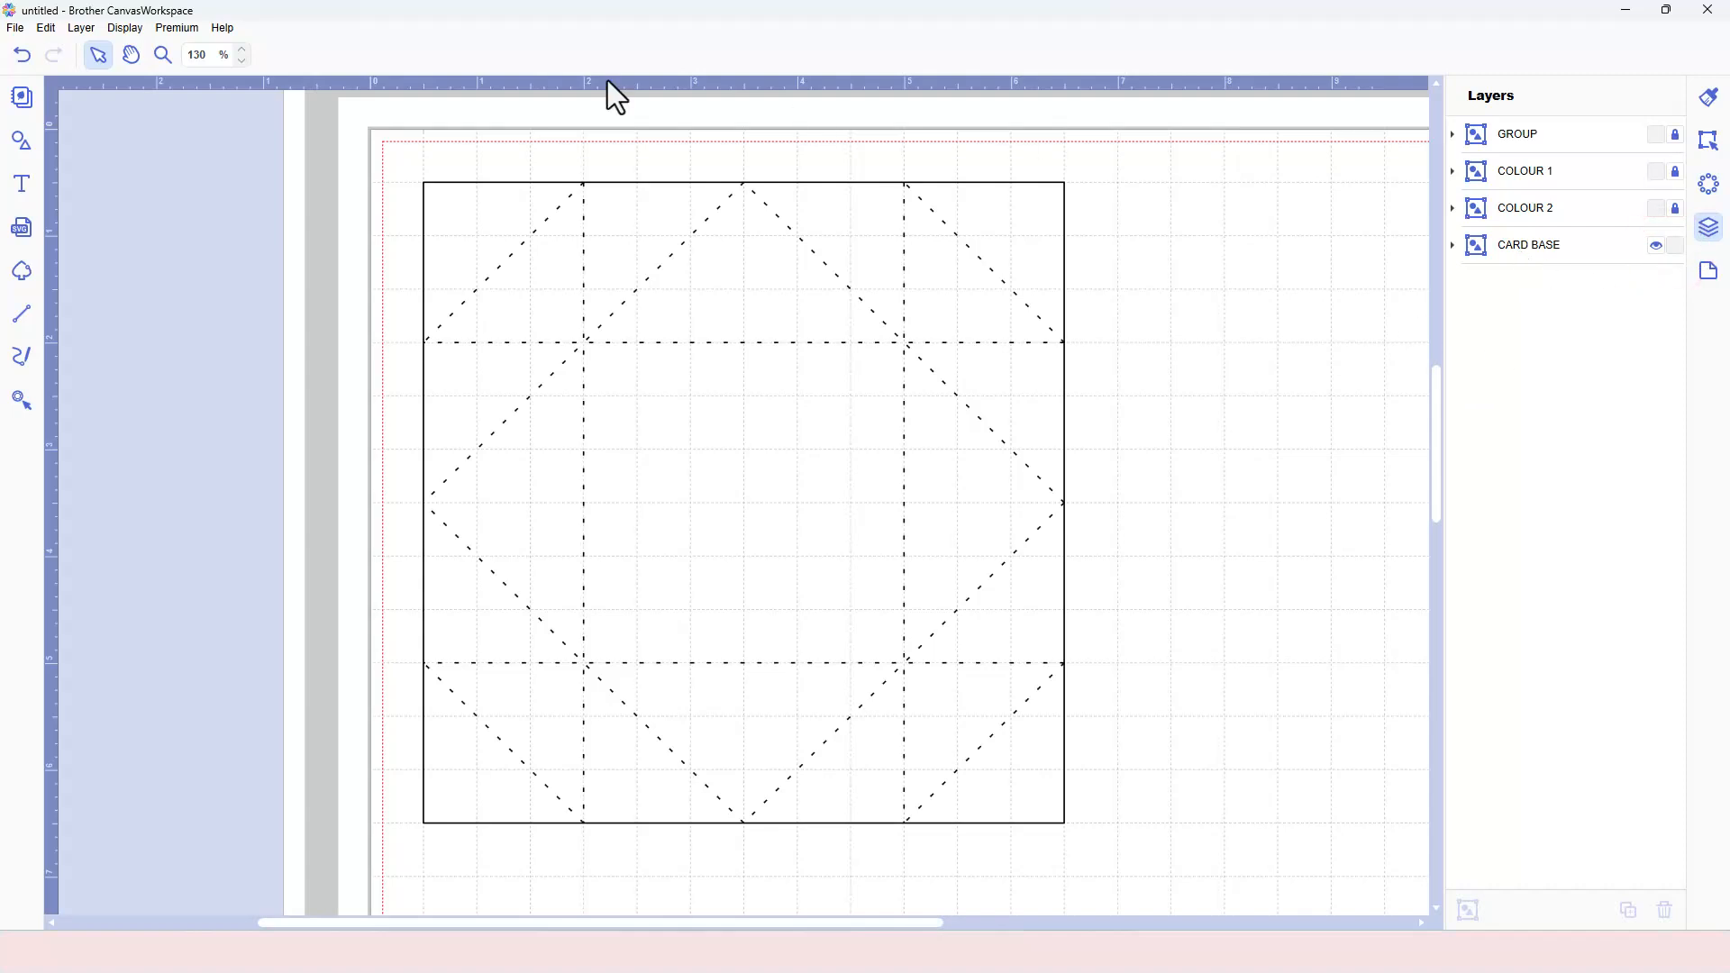
left_click(16, 28)
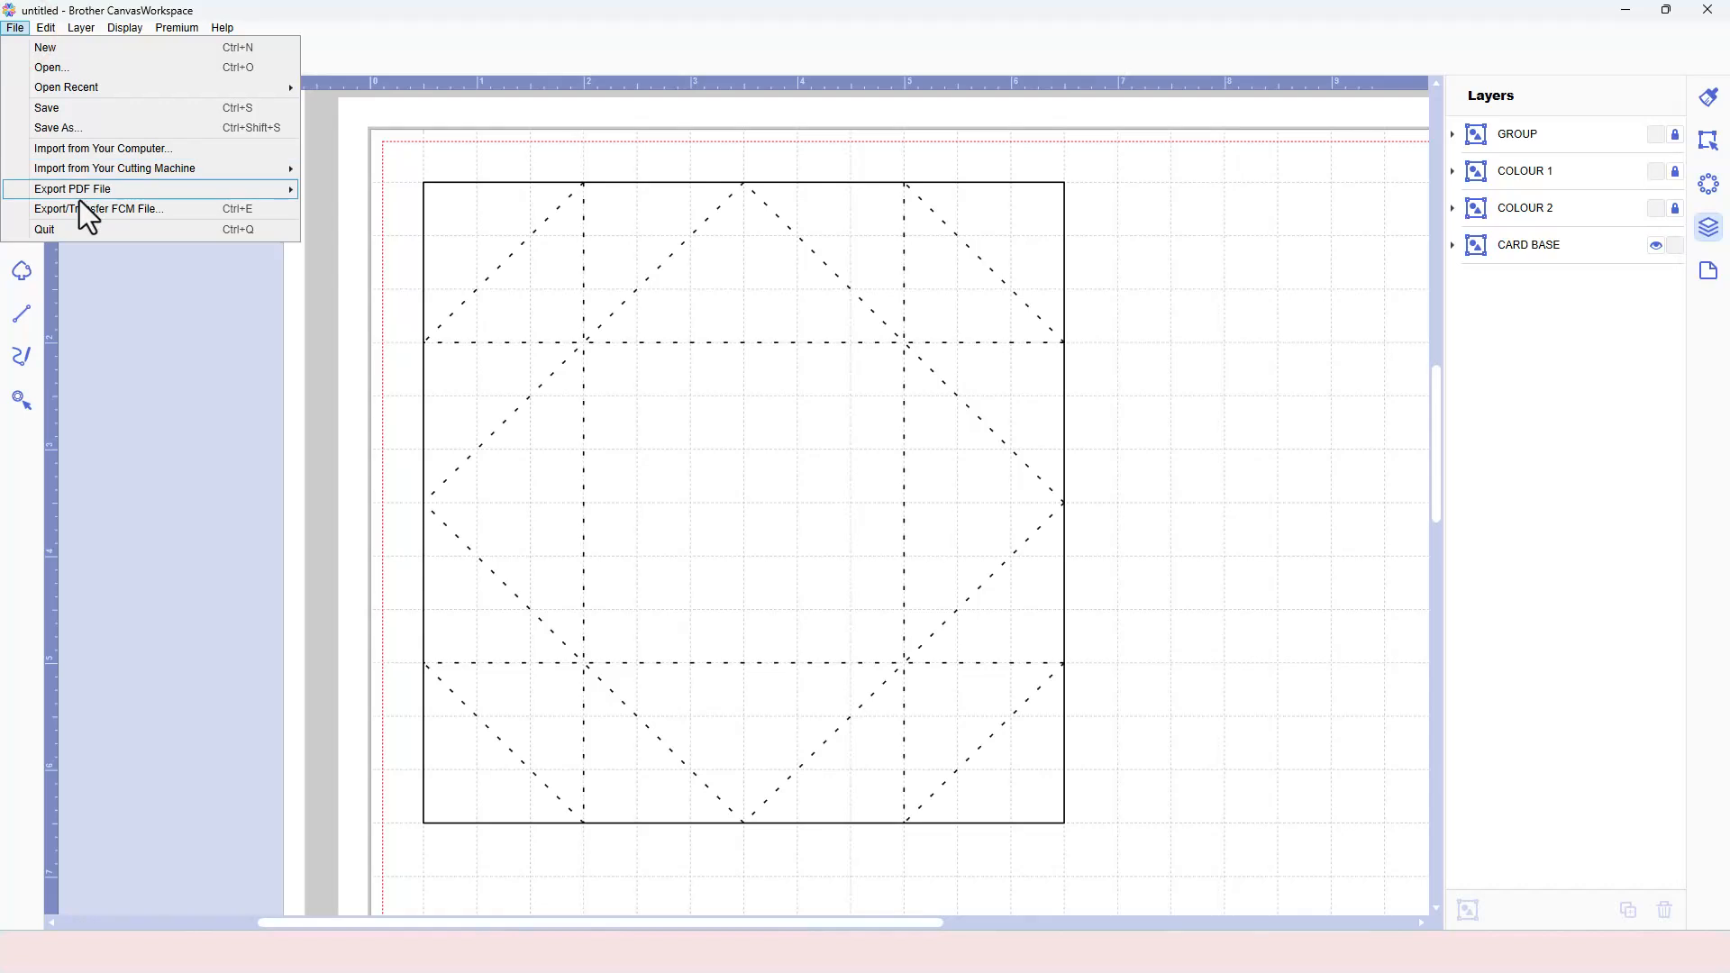
left_click(208, 209)
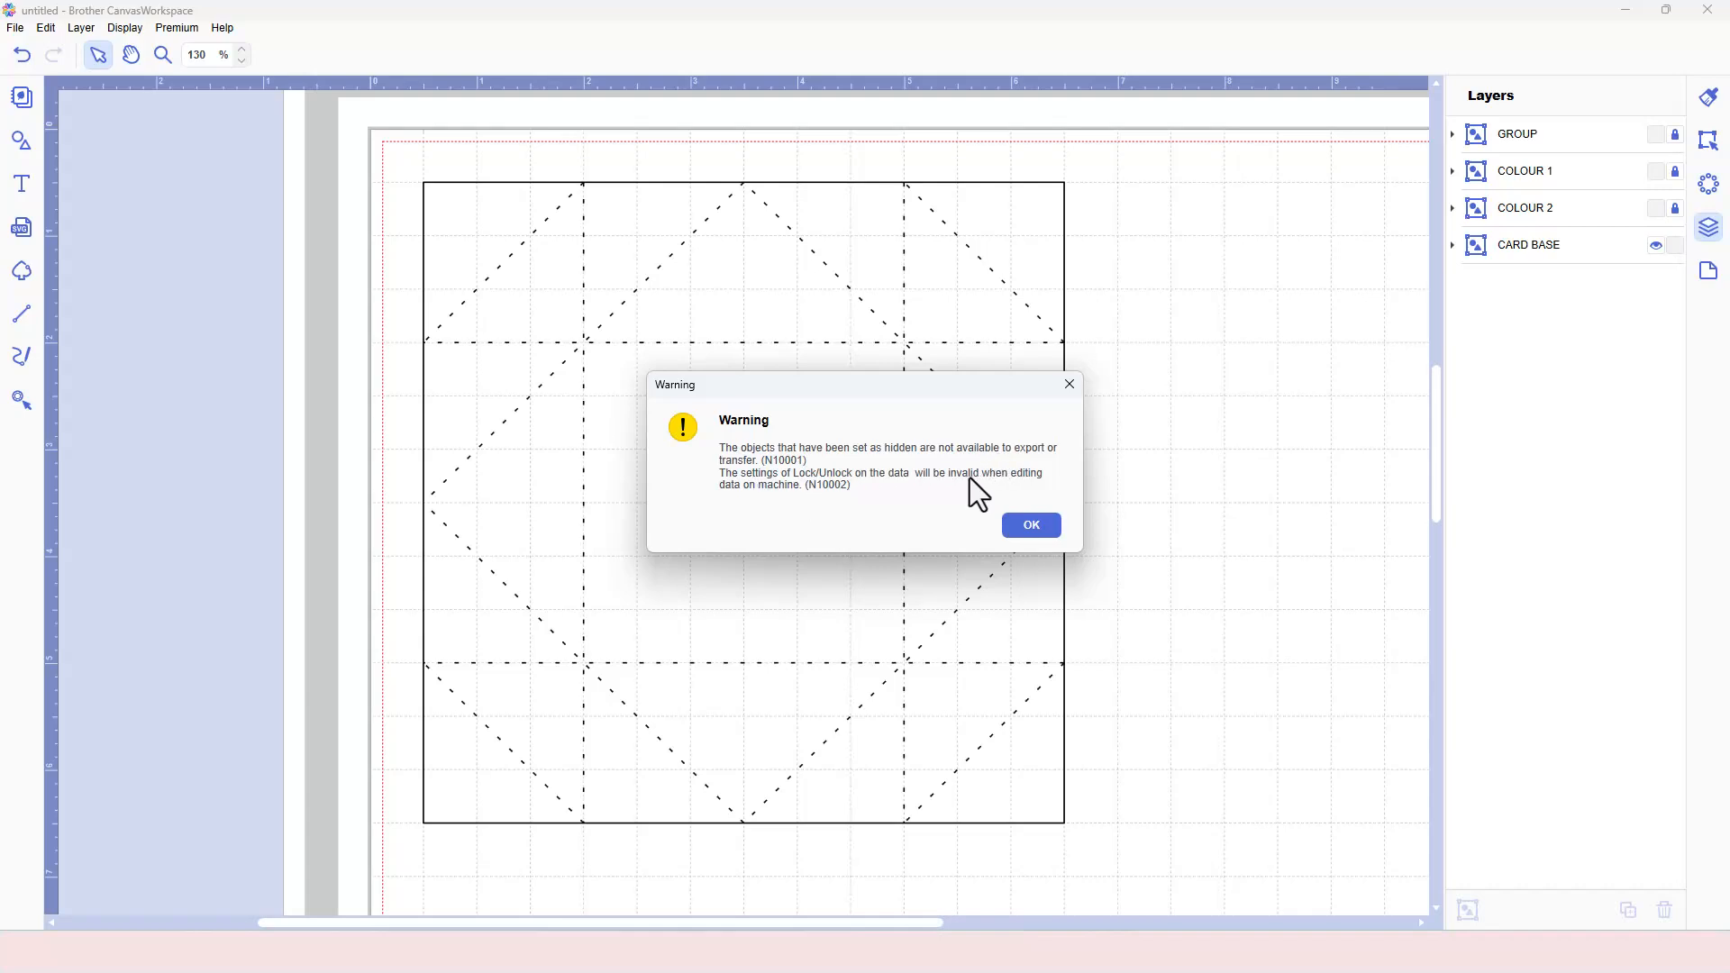
left_click(1032, 526)
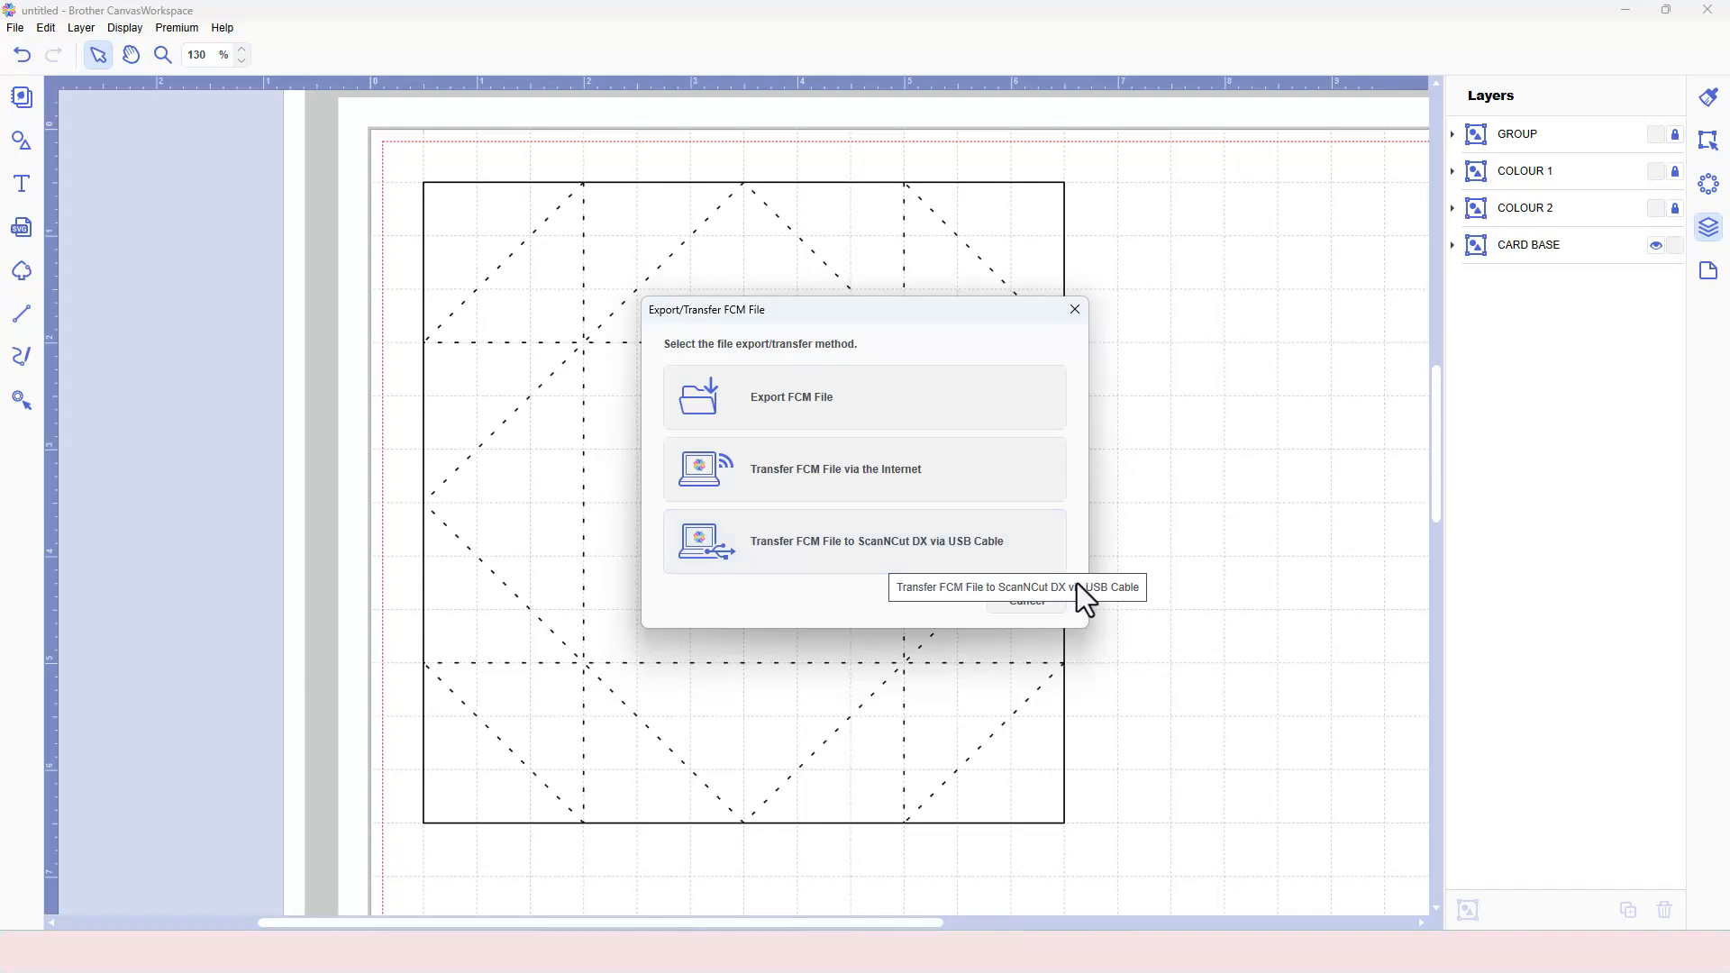
left_click(1043, 607)
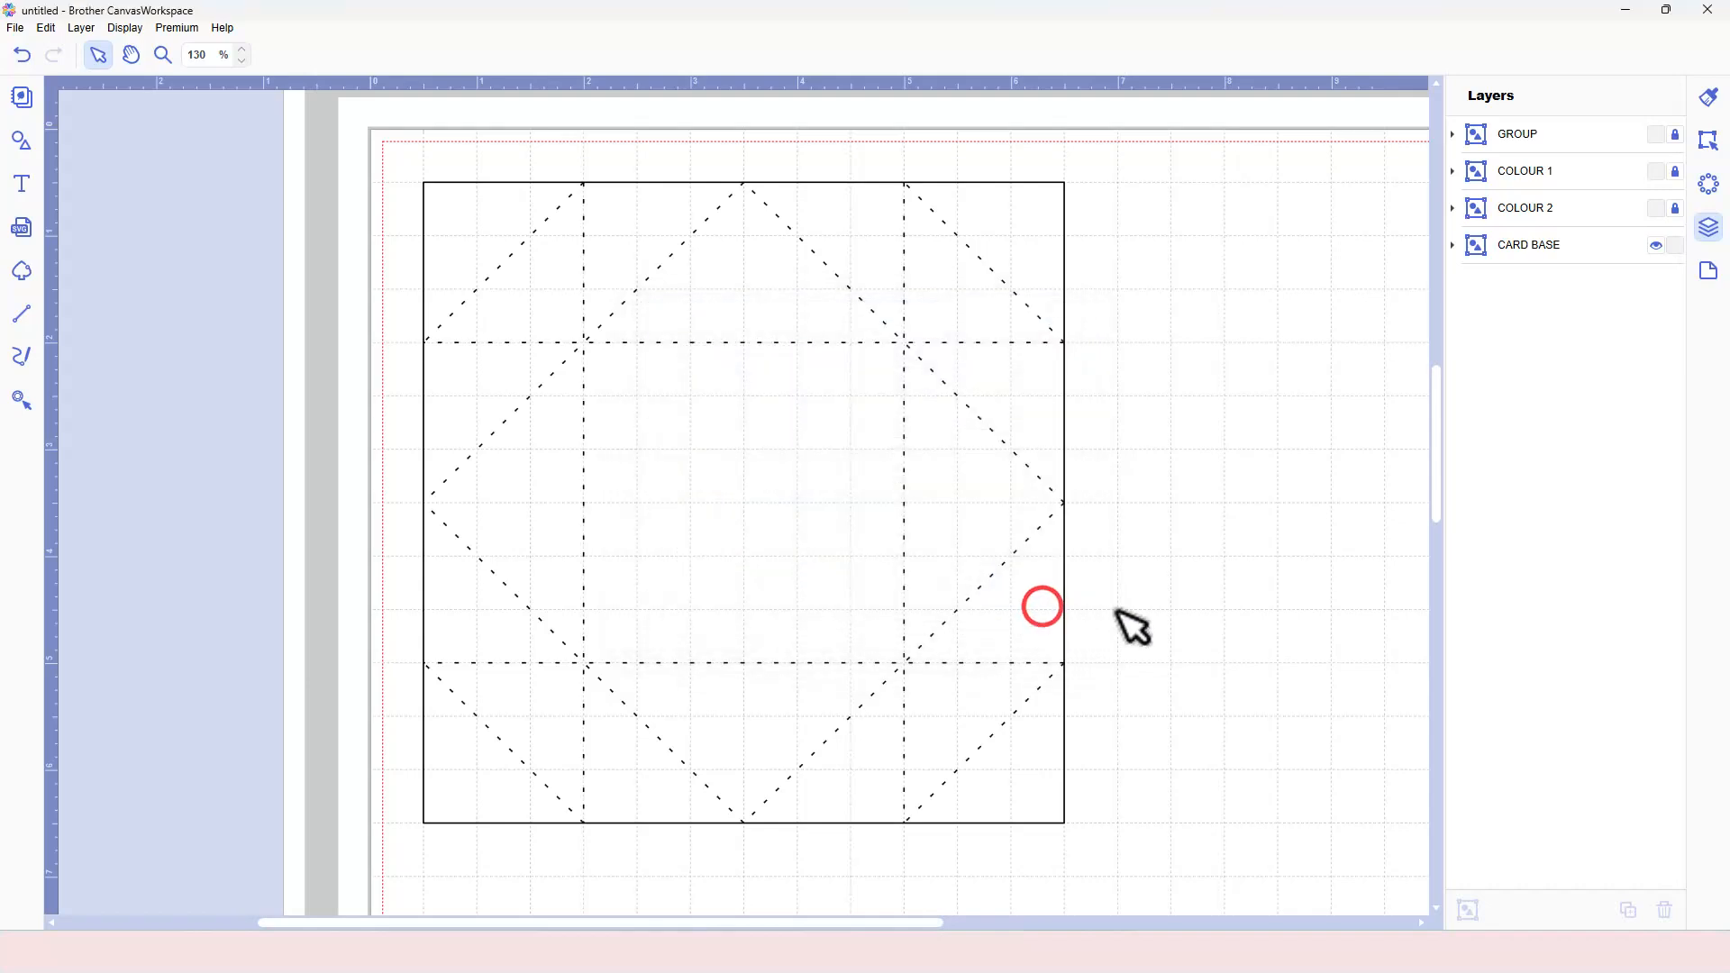
- Hide and lock CARD BASE, and show and unlock COLOUR 2 in its place
left_click(1656, 248)
left_click(1673, 247)
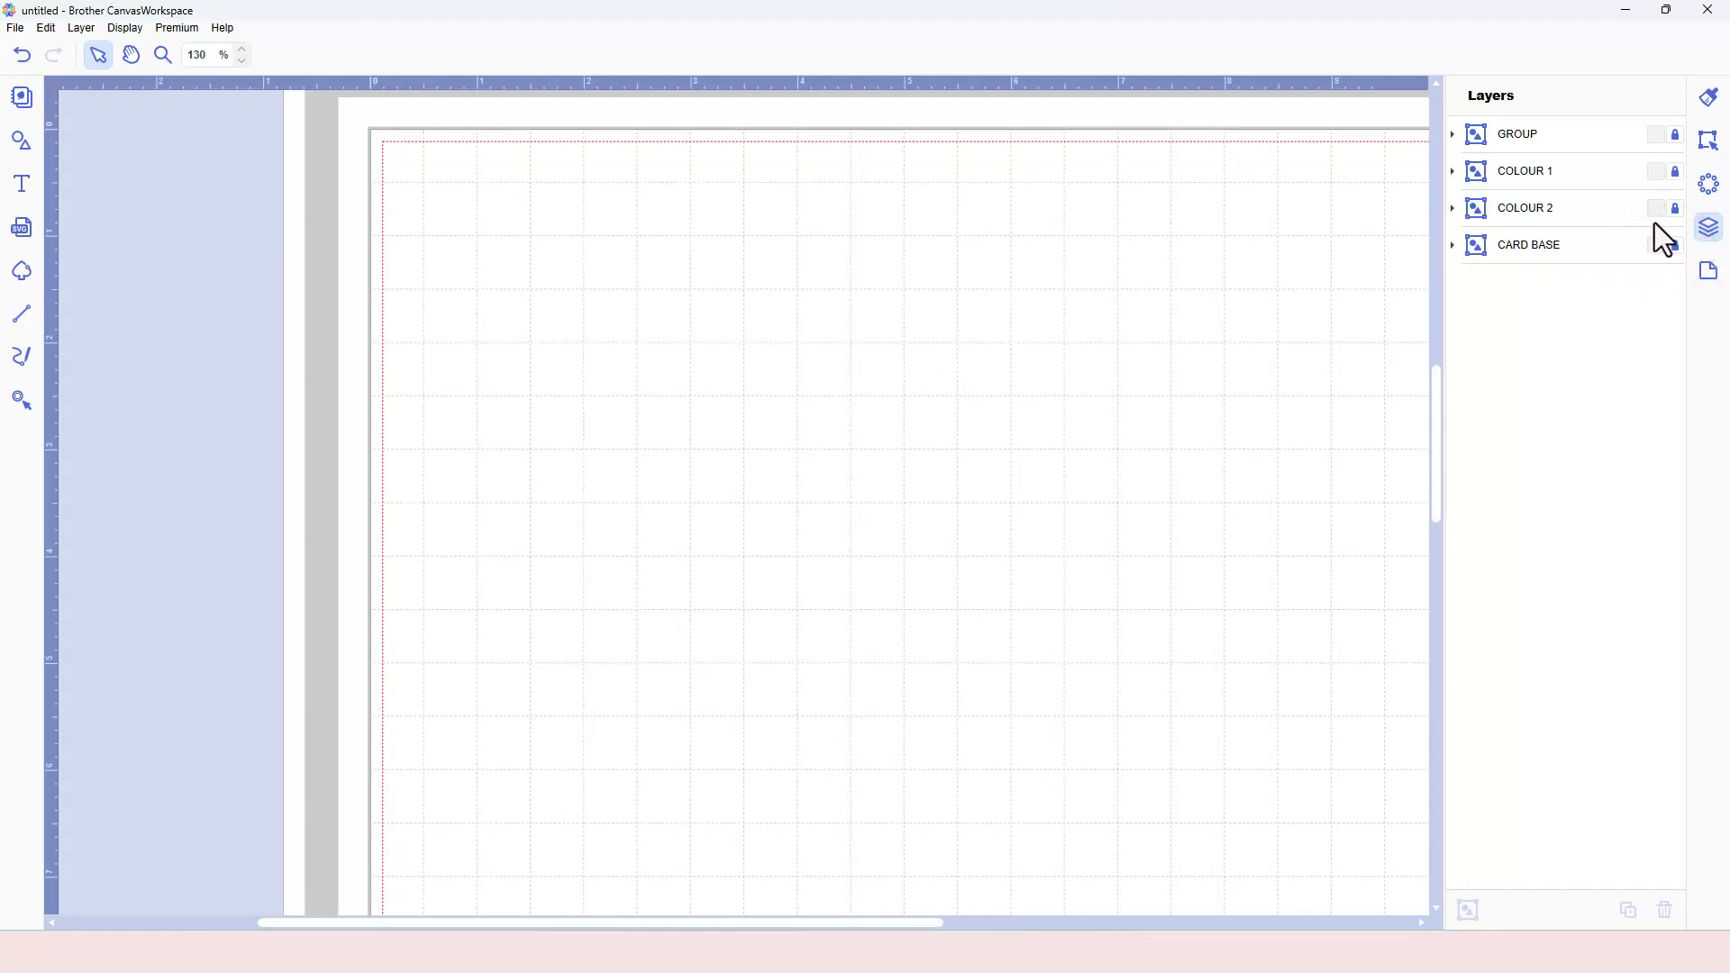
left_click(1656, 208)
left_click(1673, 209)
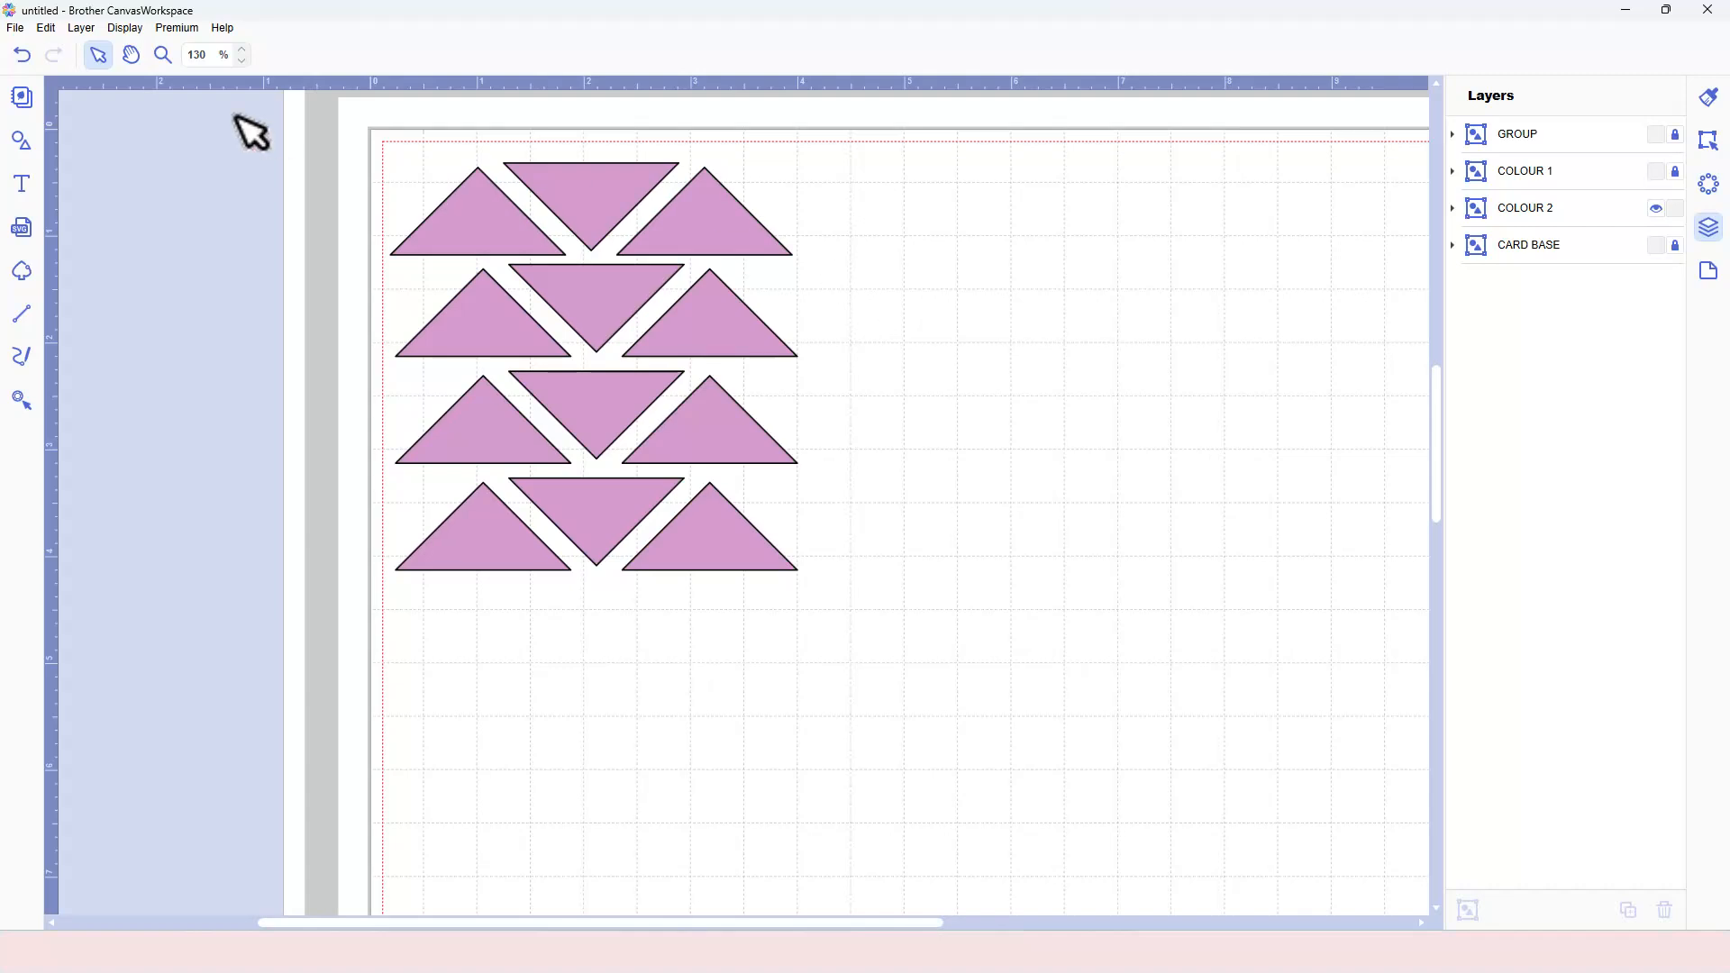
- Show and unlock COLOUR 1 alongside COLOUR 2, and move the COLOUR 2 triangles to the mat's upper-right area, clear of the COLOUR 1 triangles
left_click(140, 27)
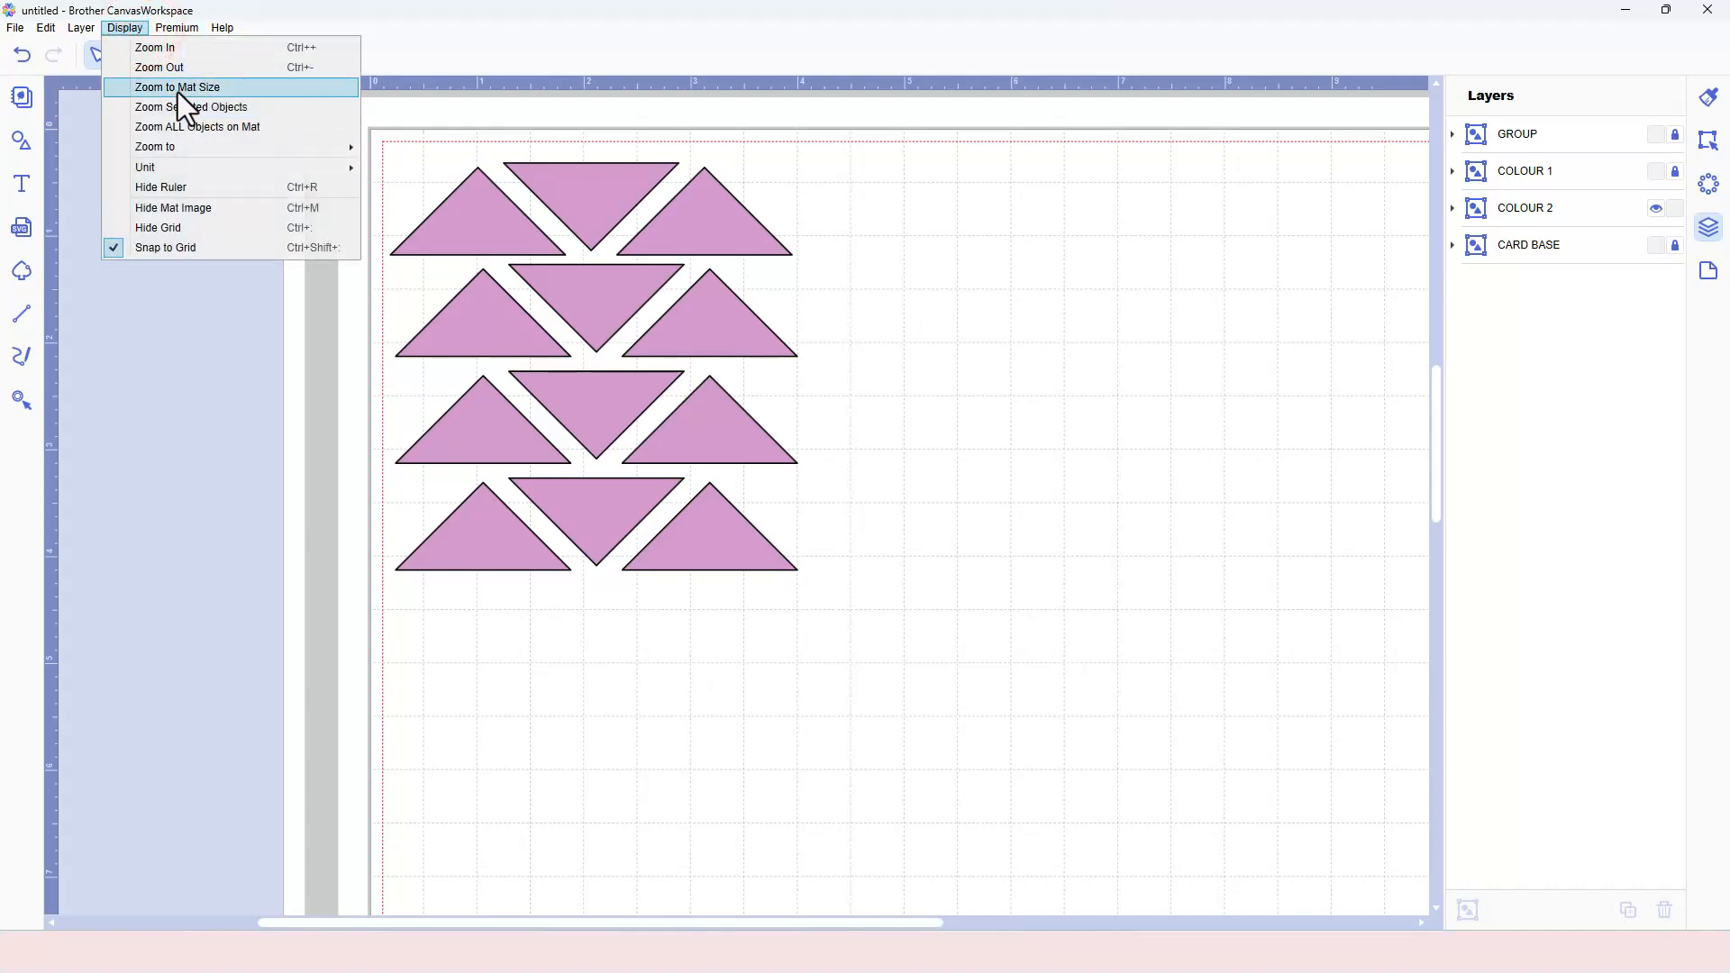
left_click(176, 87)
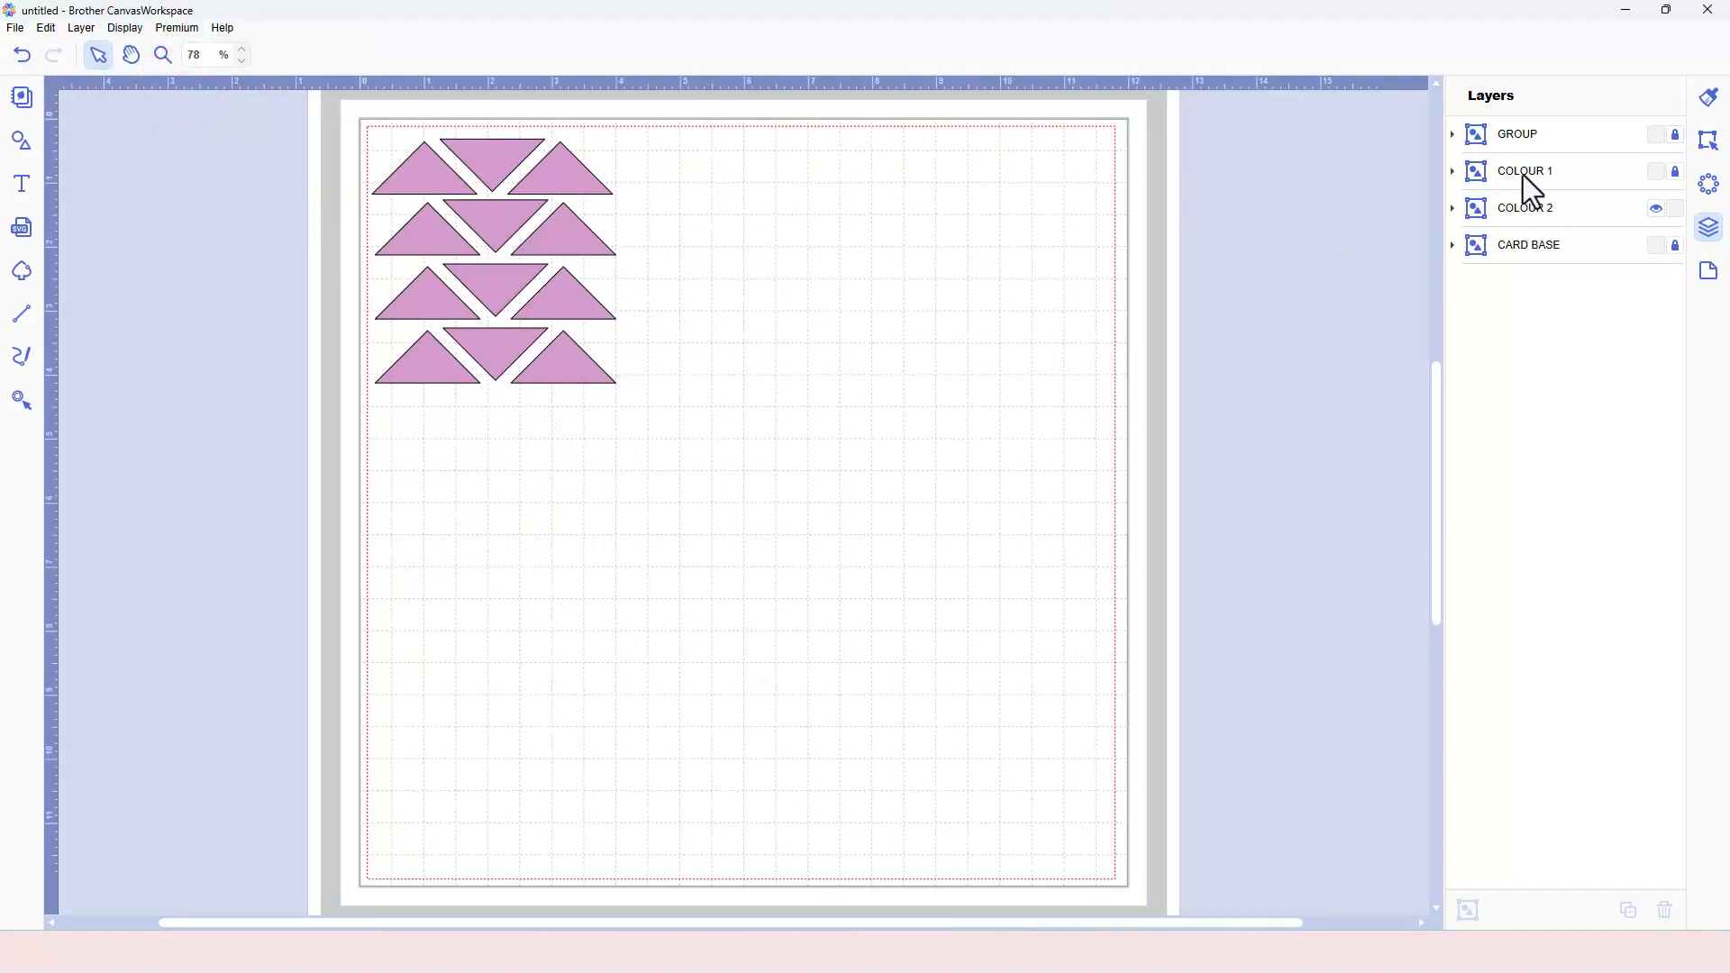
left_click(1658, 171)
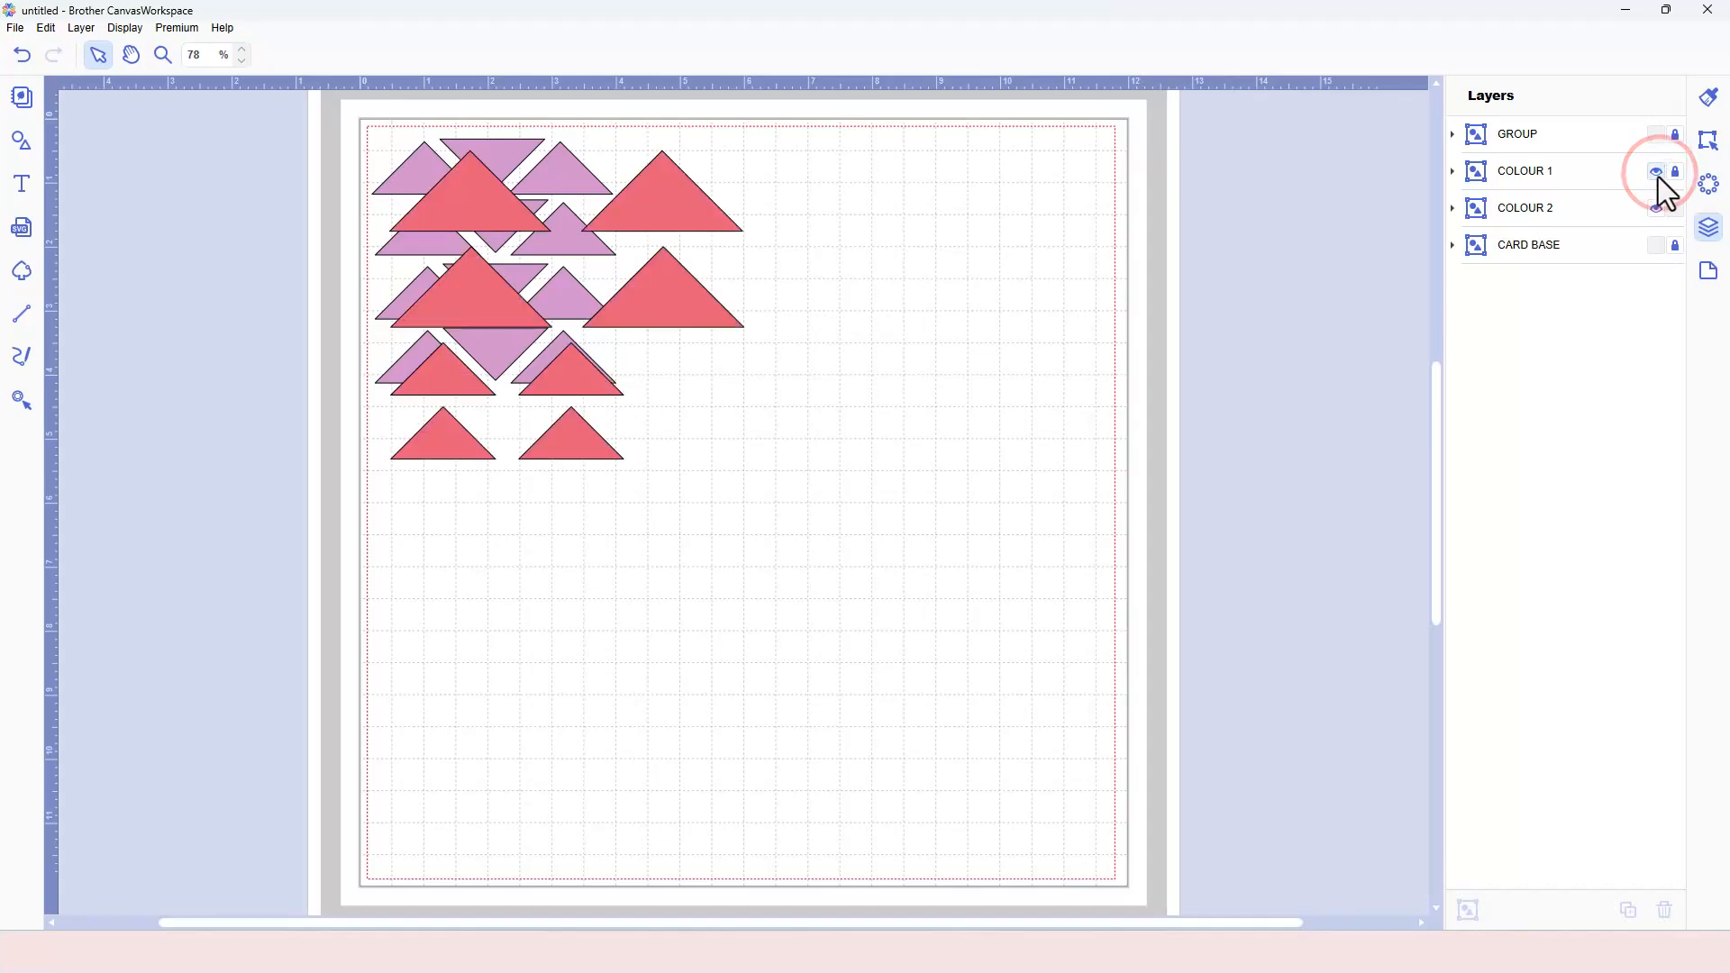
left_click(1622, 213)
left_click_drag(560, 180, 1008, 222)
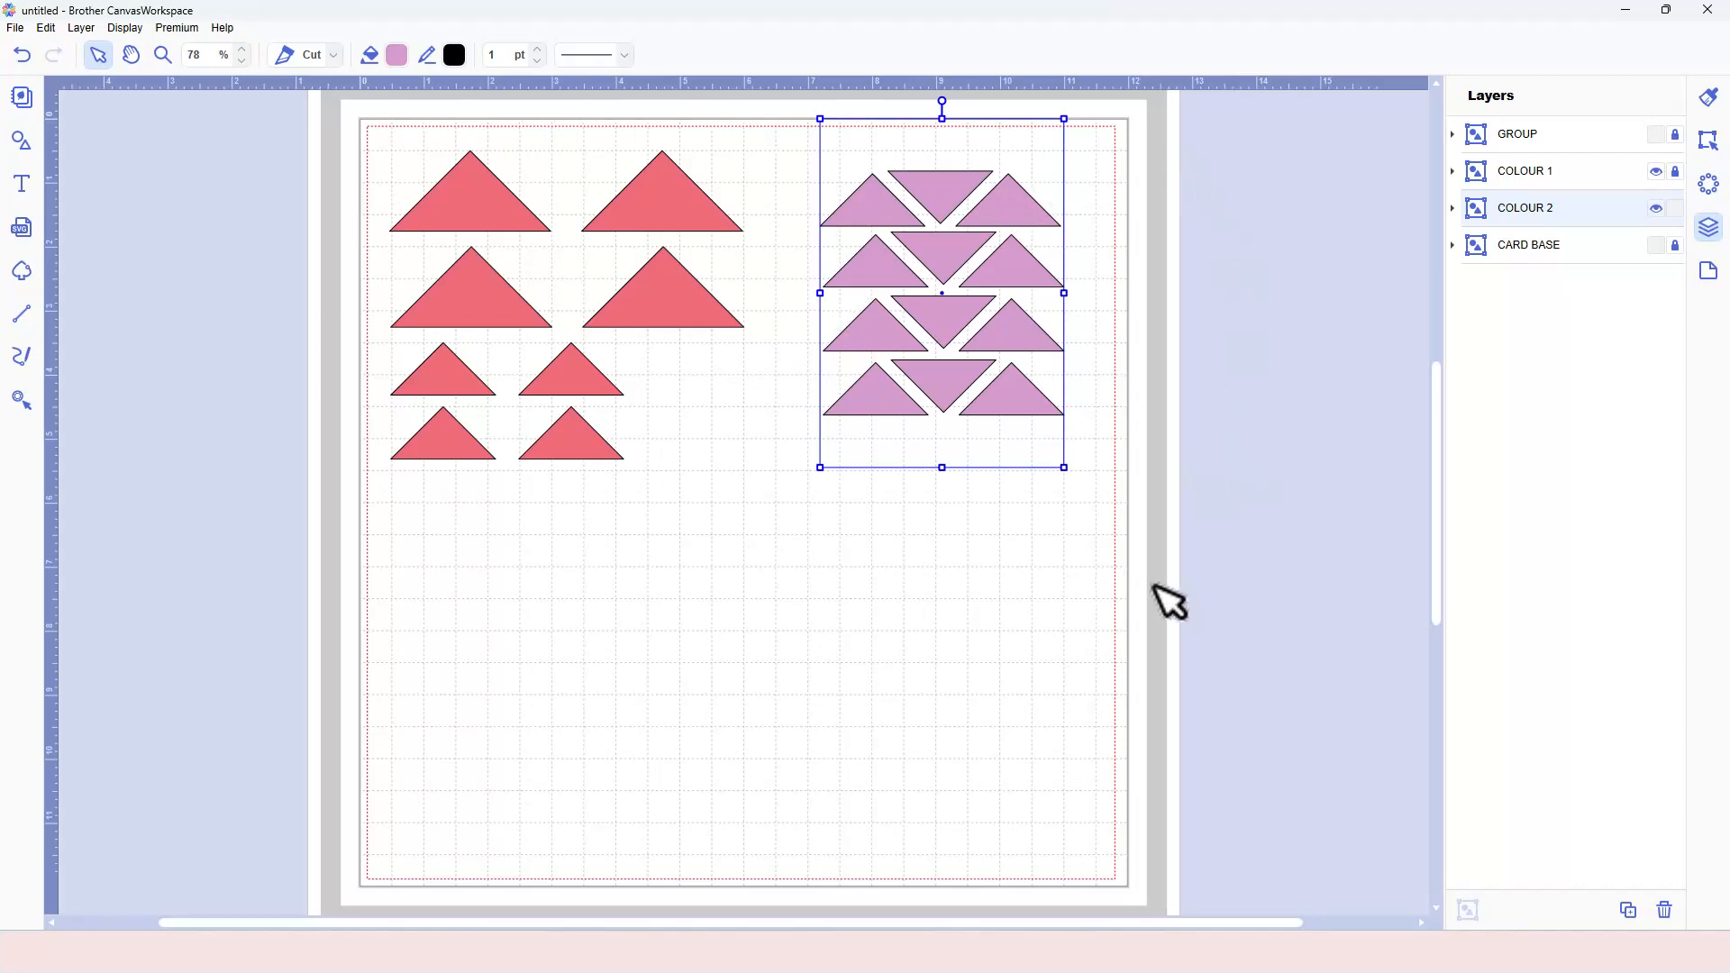
left_click(1111, 582)
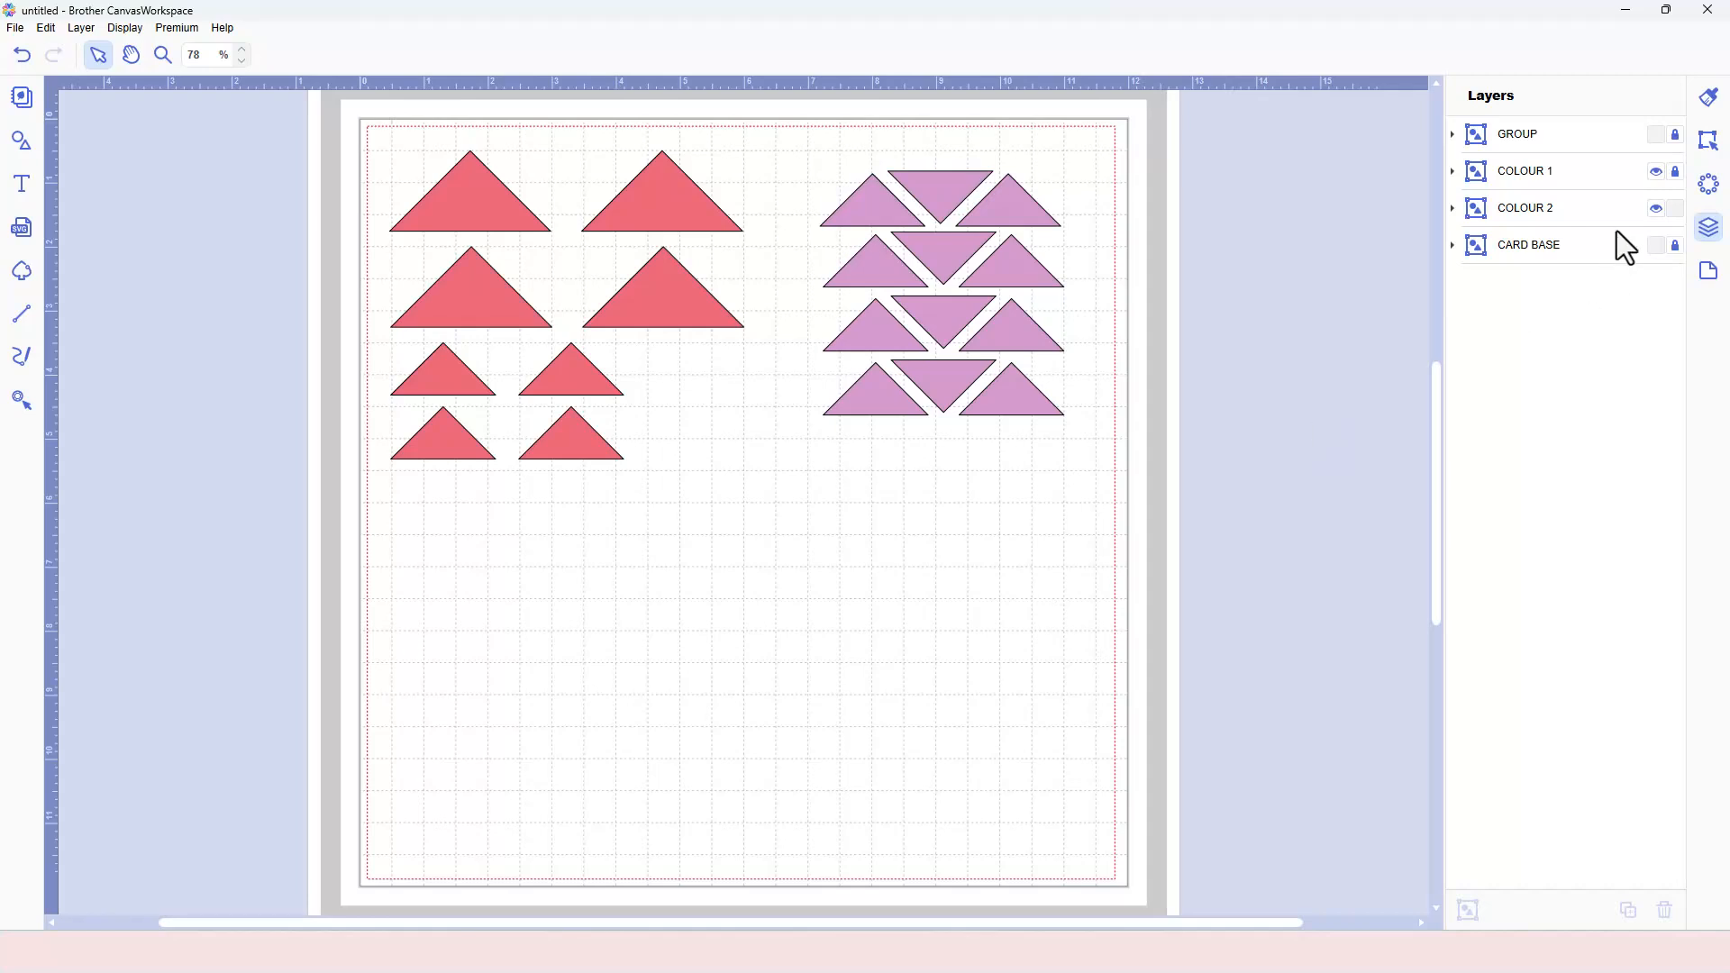
left_click(1674, 171)
- View the FCM file export and transfer options with both colour groups shown, and cancel
left_click(15, 28)
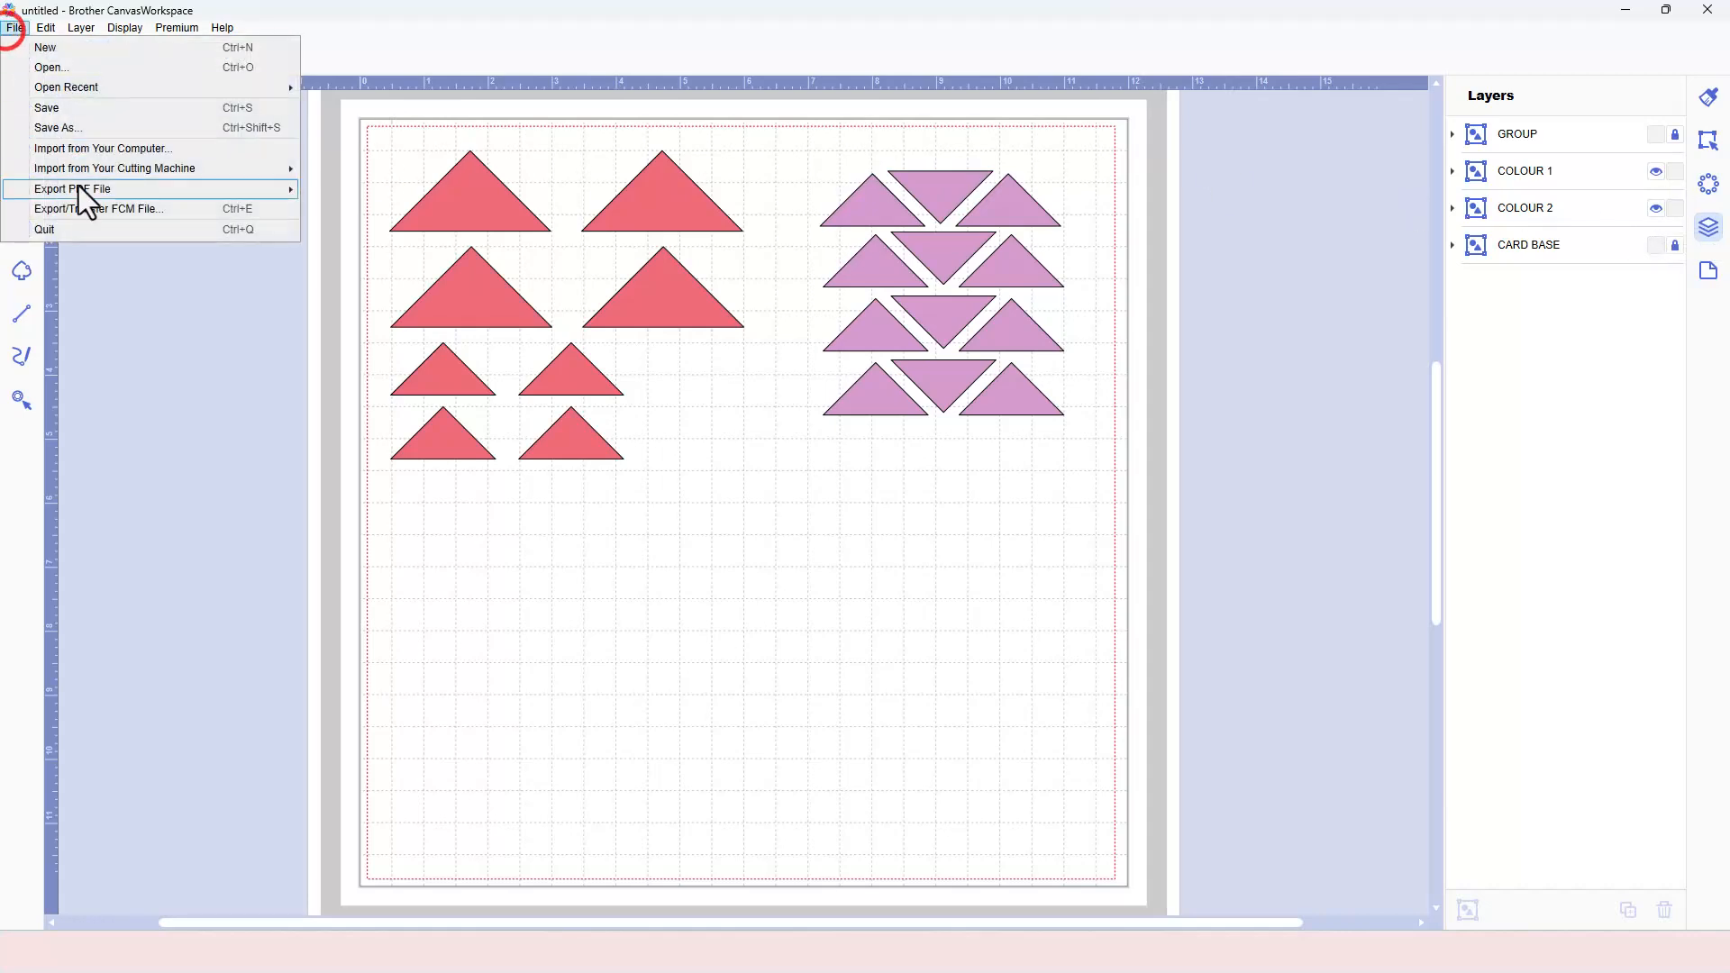
left_click(83, 208)
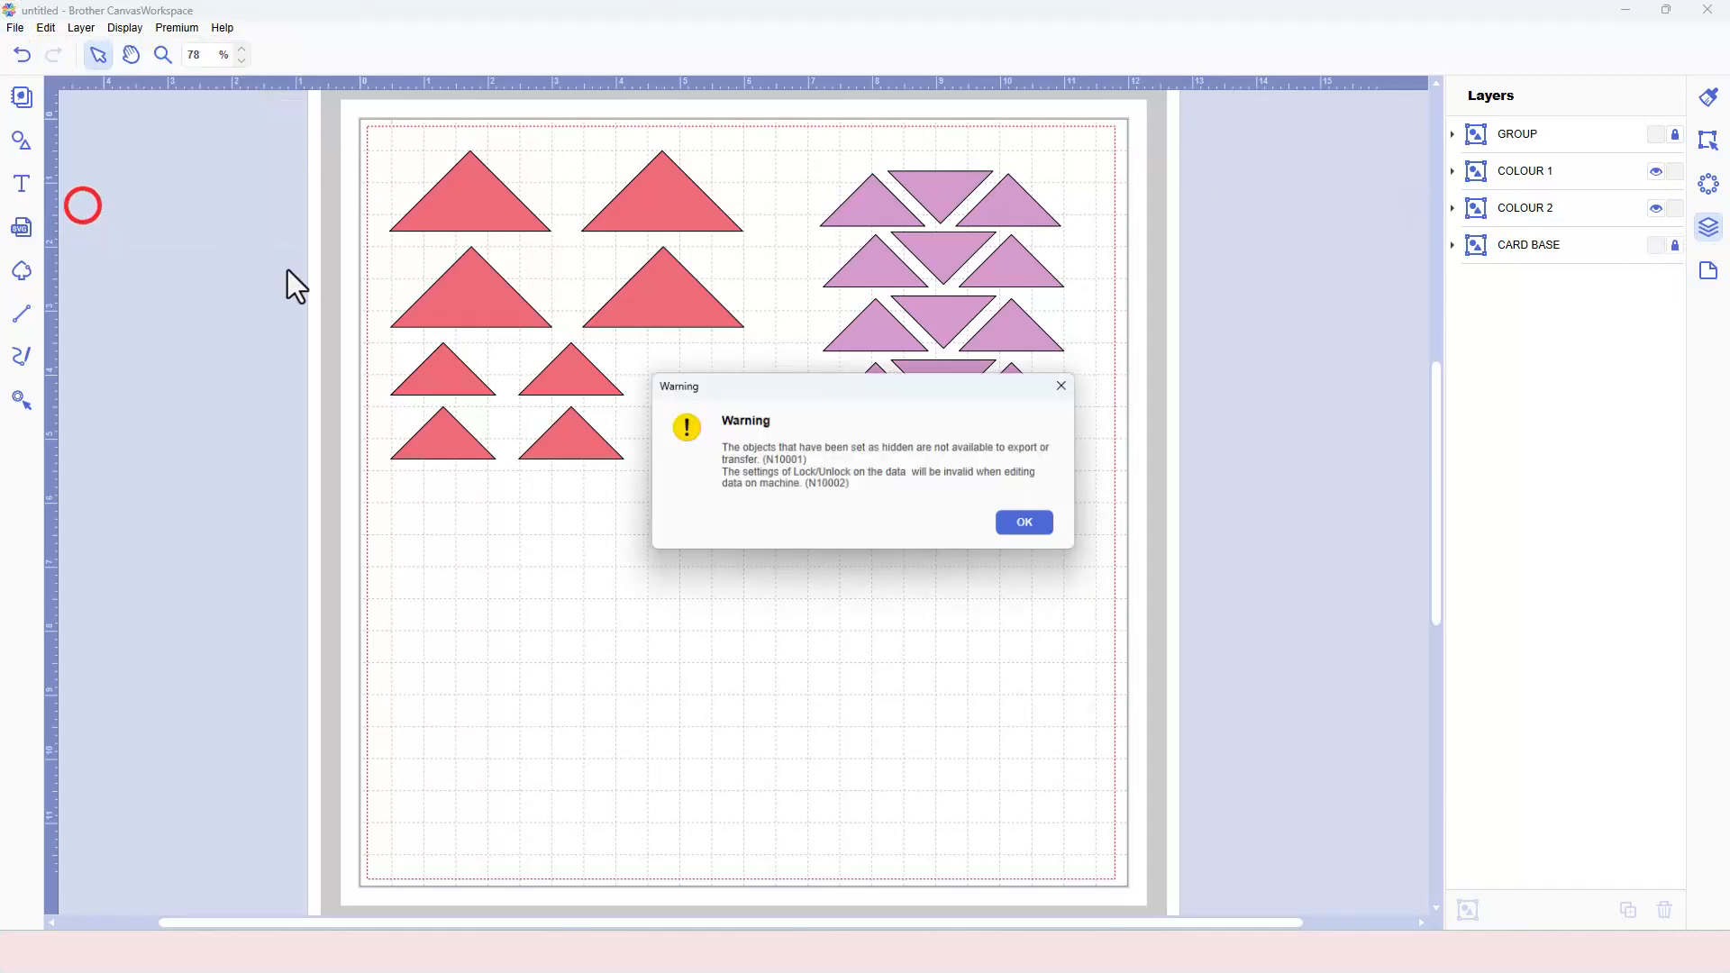
left_click(1045, 527)
left_click(1017, 604)
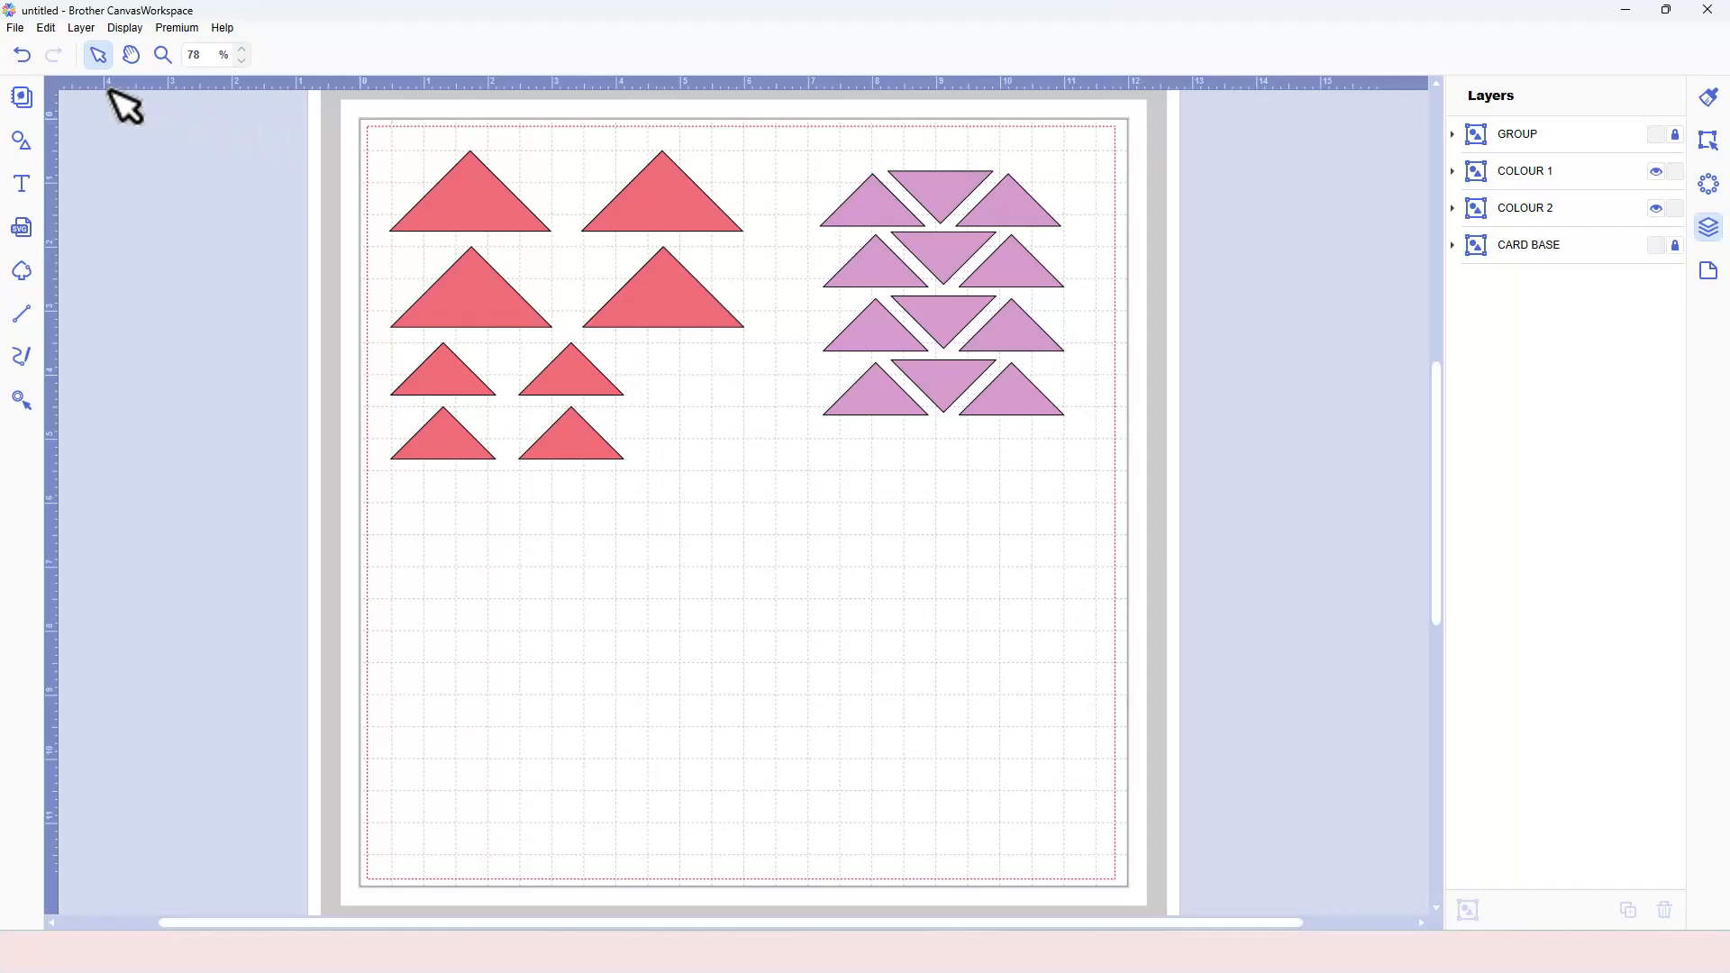
left_click(16, 28)
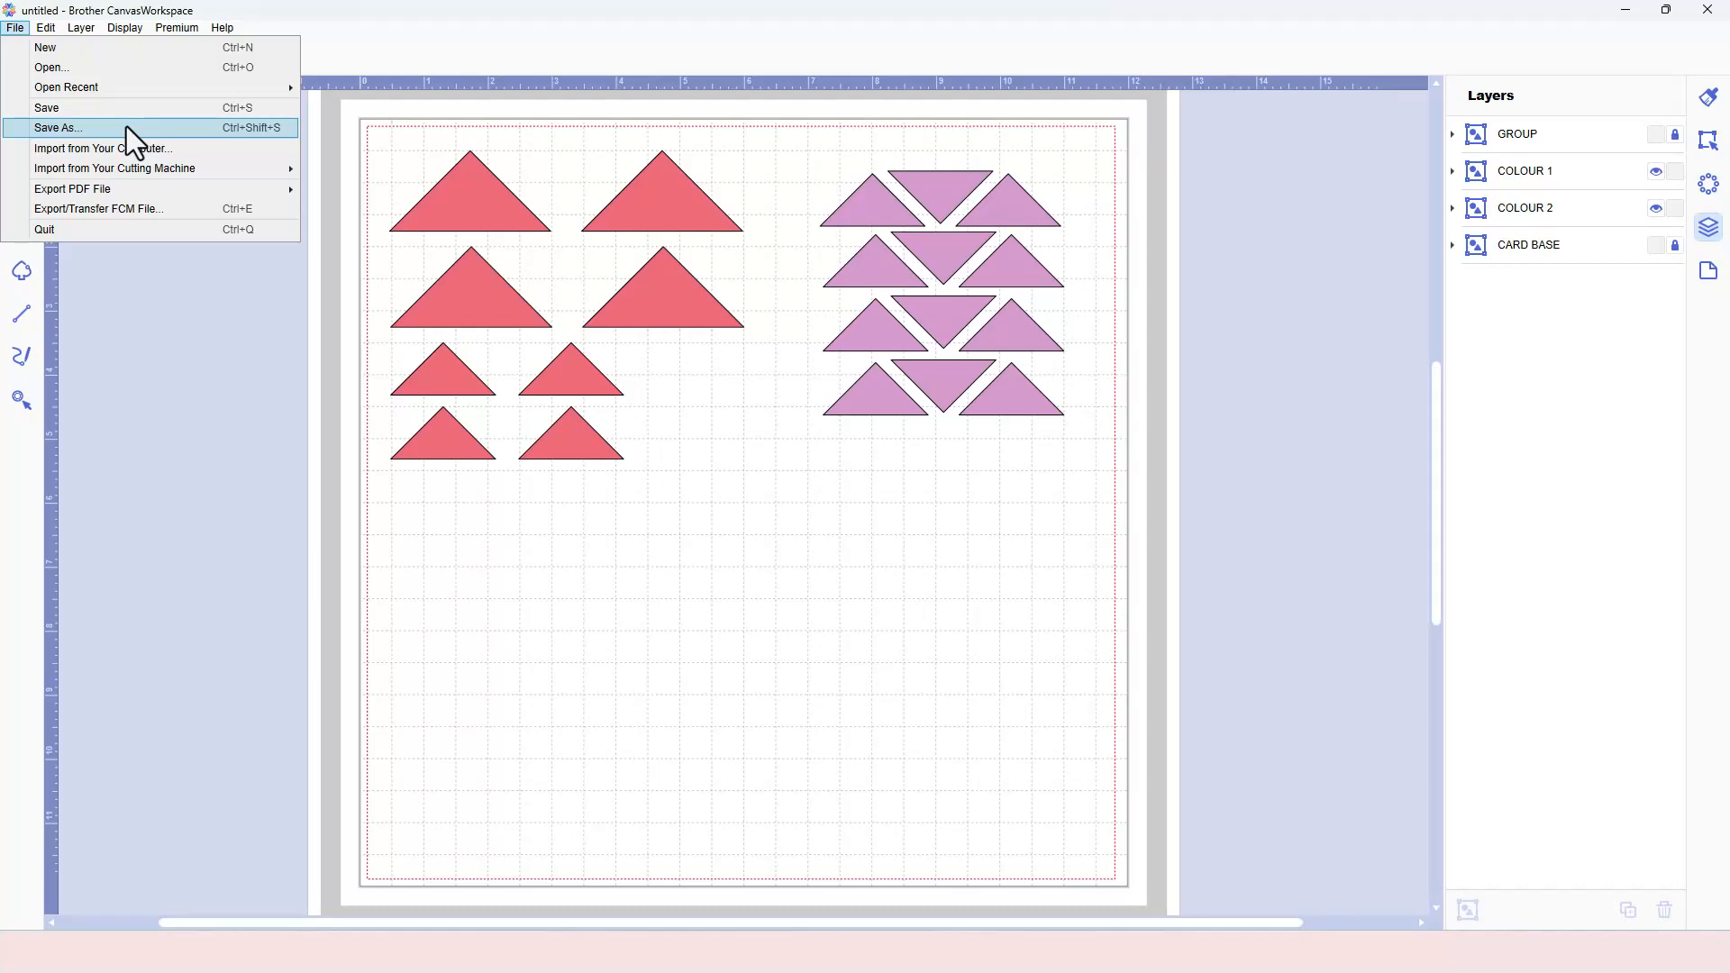
key("Escape")
left_click(1144, 202)
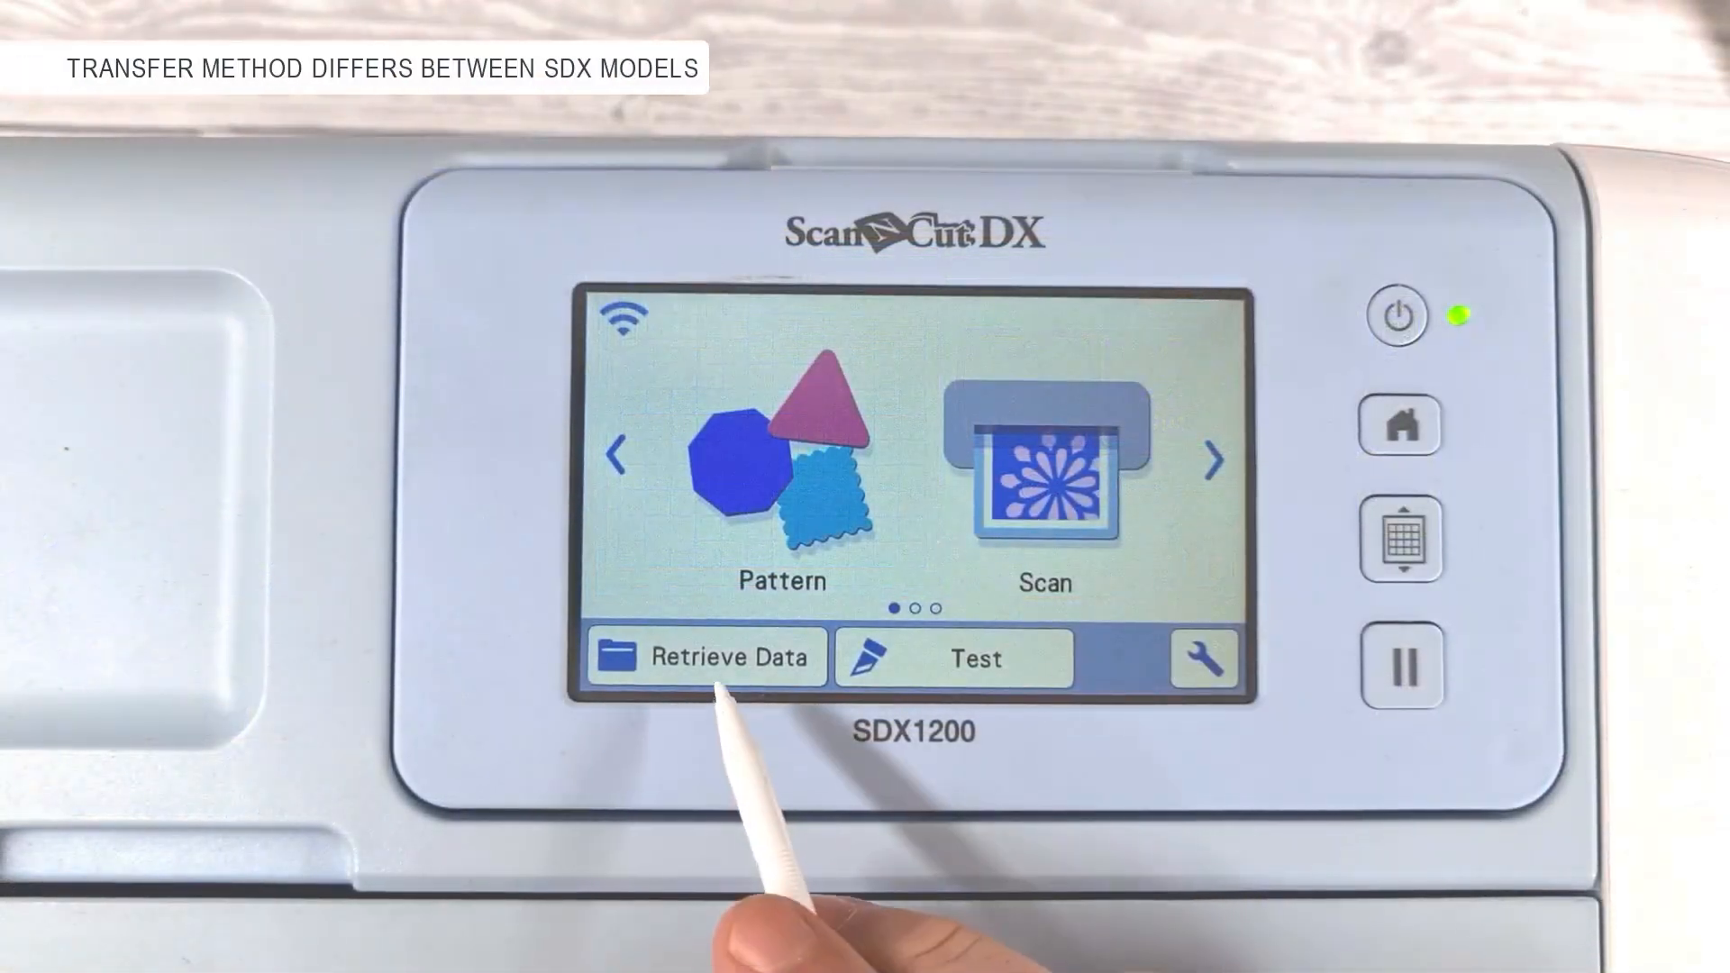
left_click(730, 658)
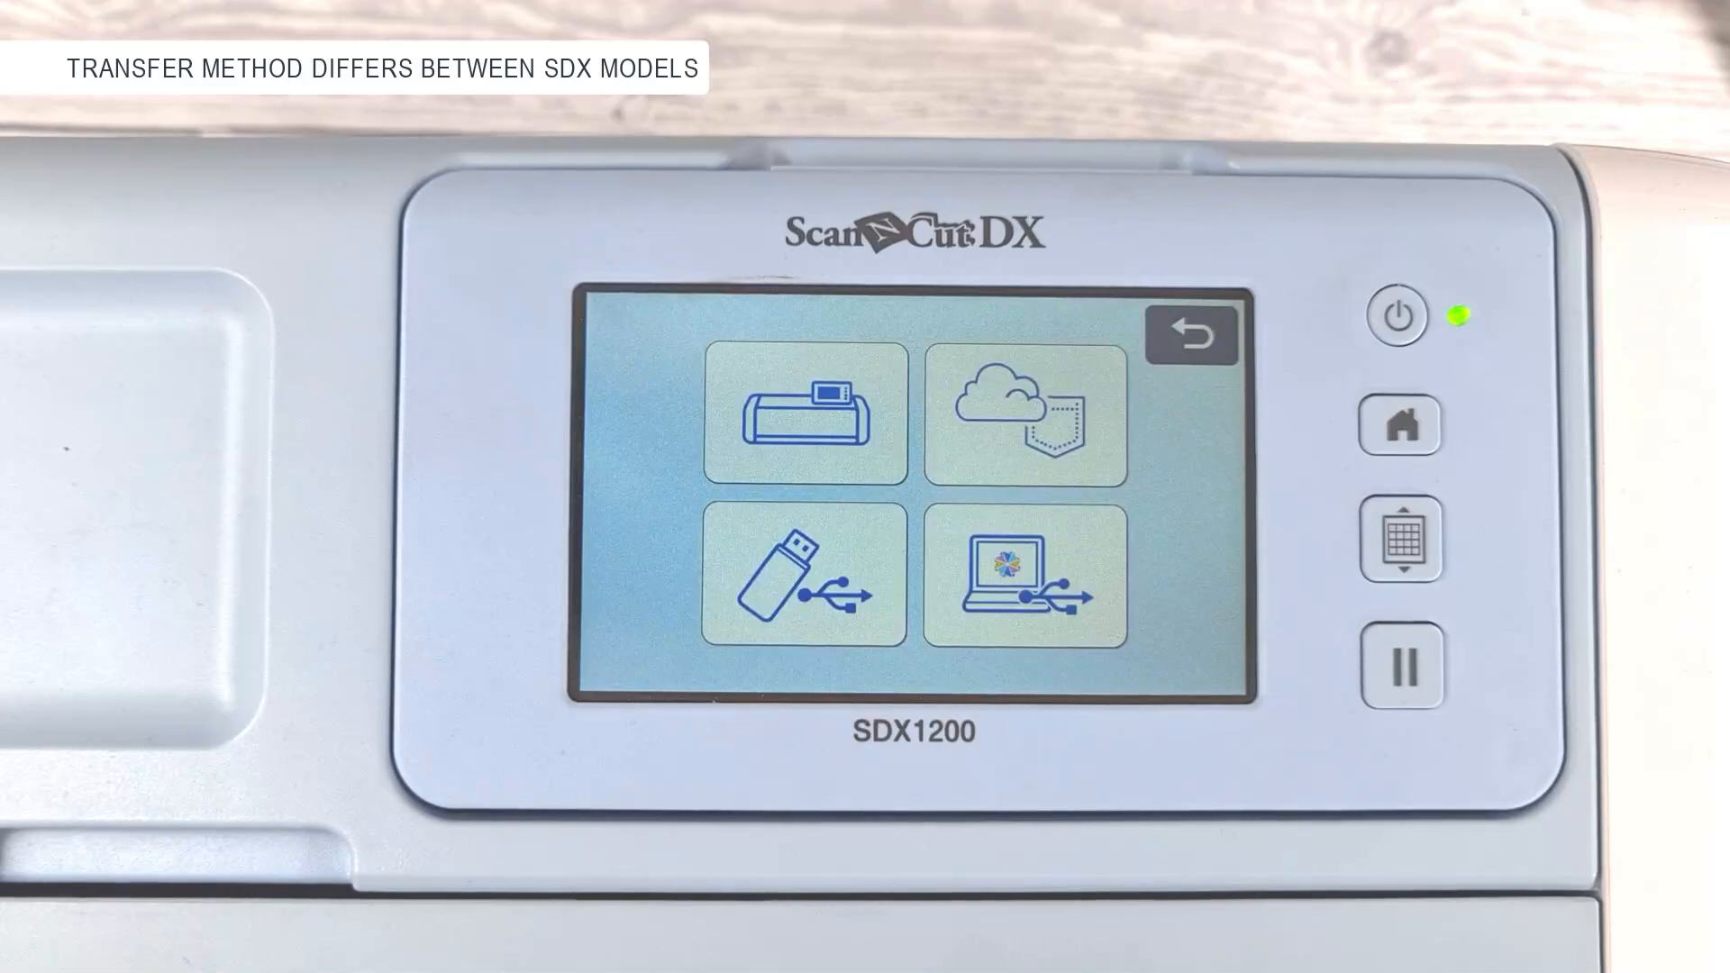
left_click(1026, 416)
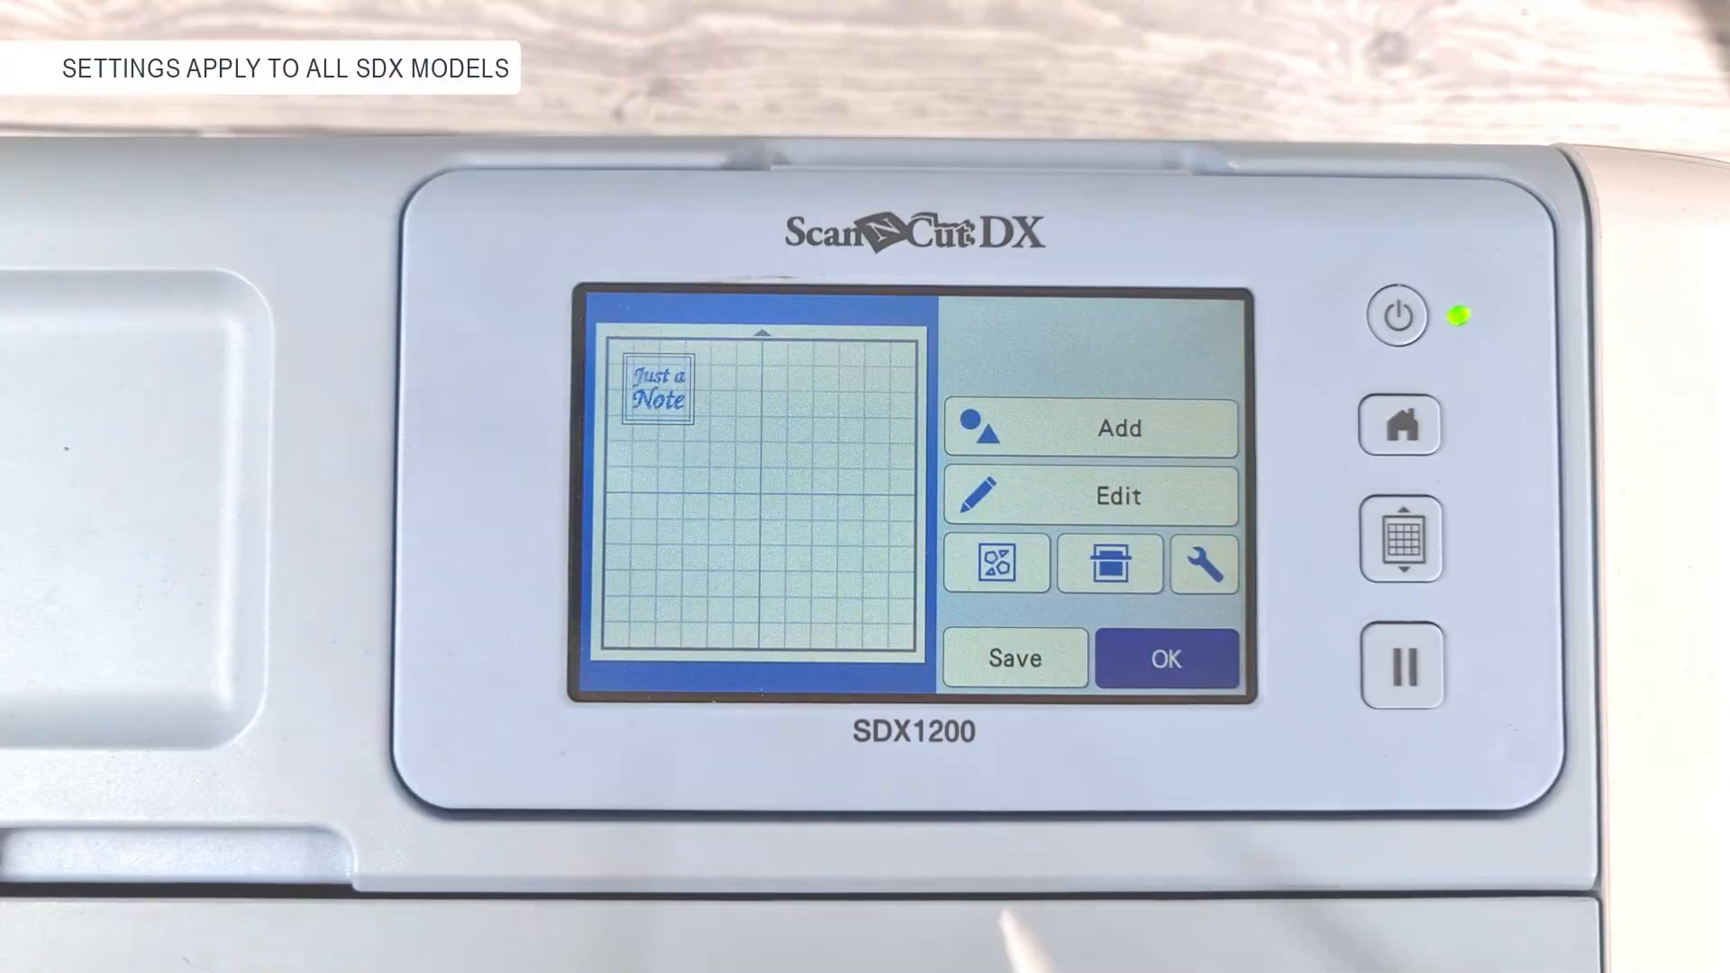
left_click(1144, 494)
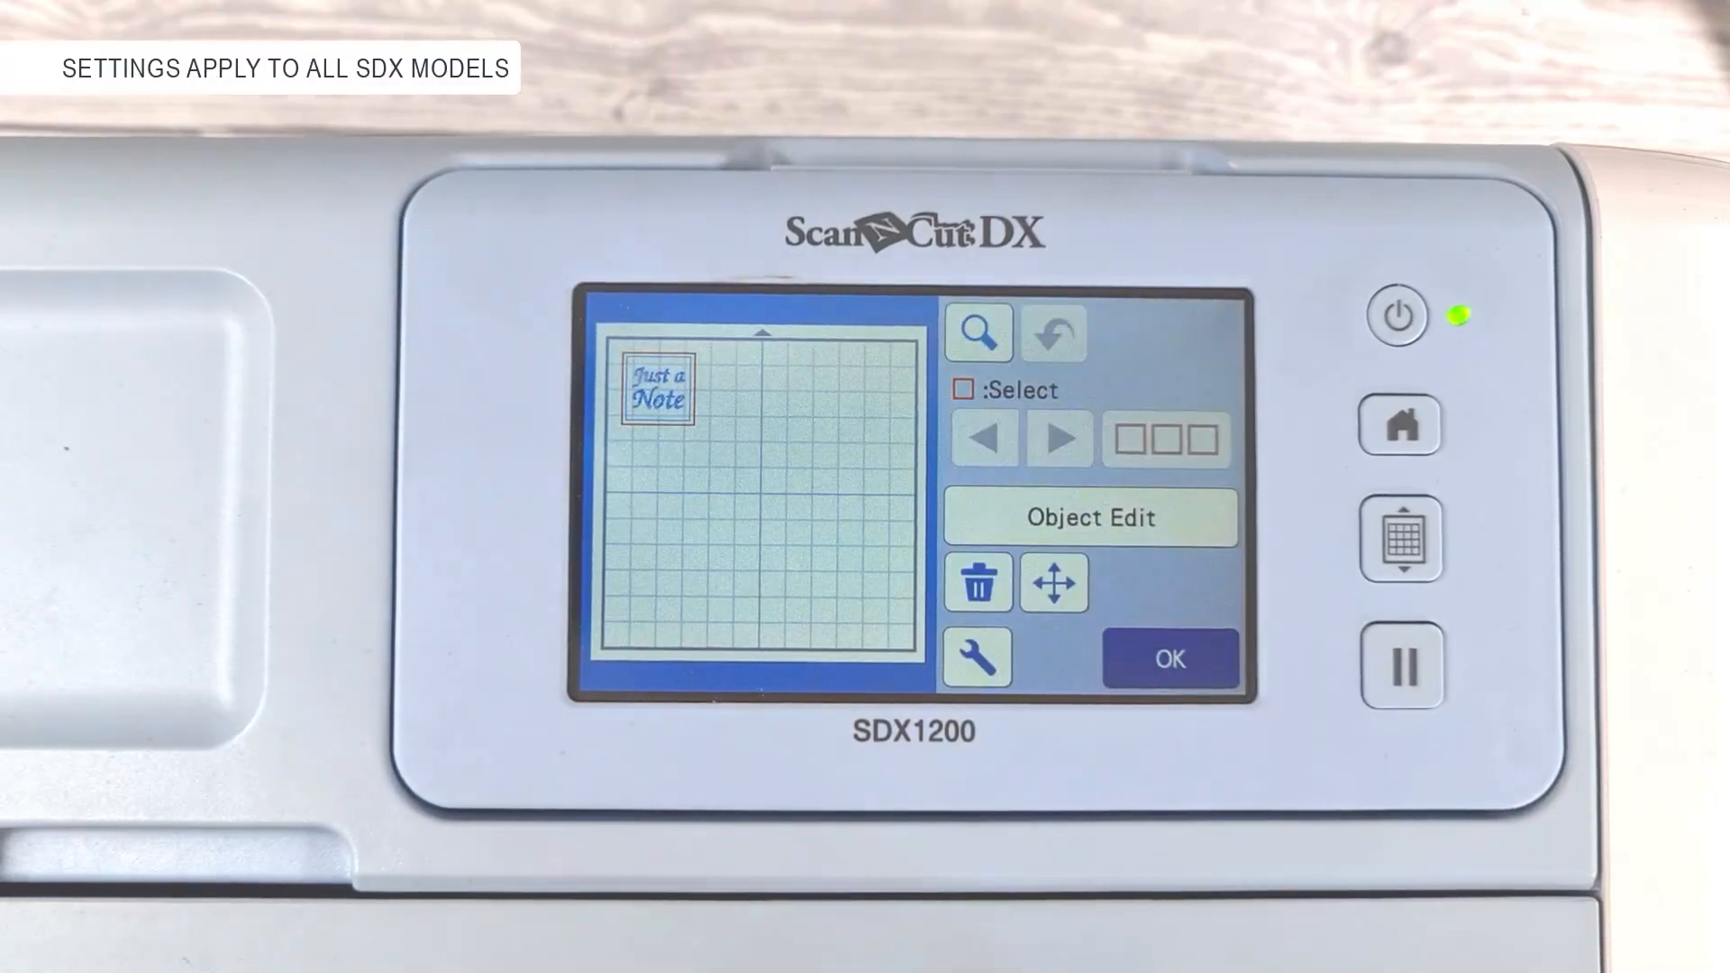
left_click(1129, 520)
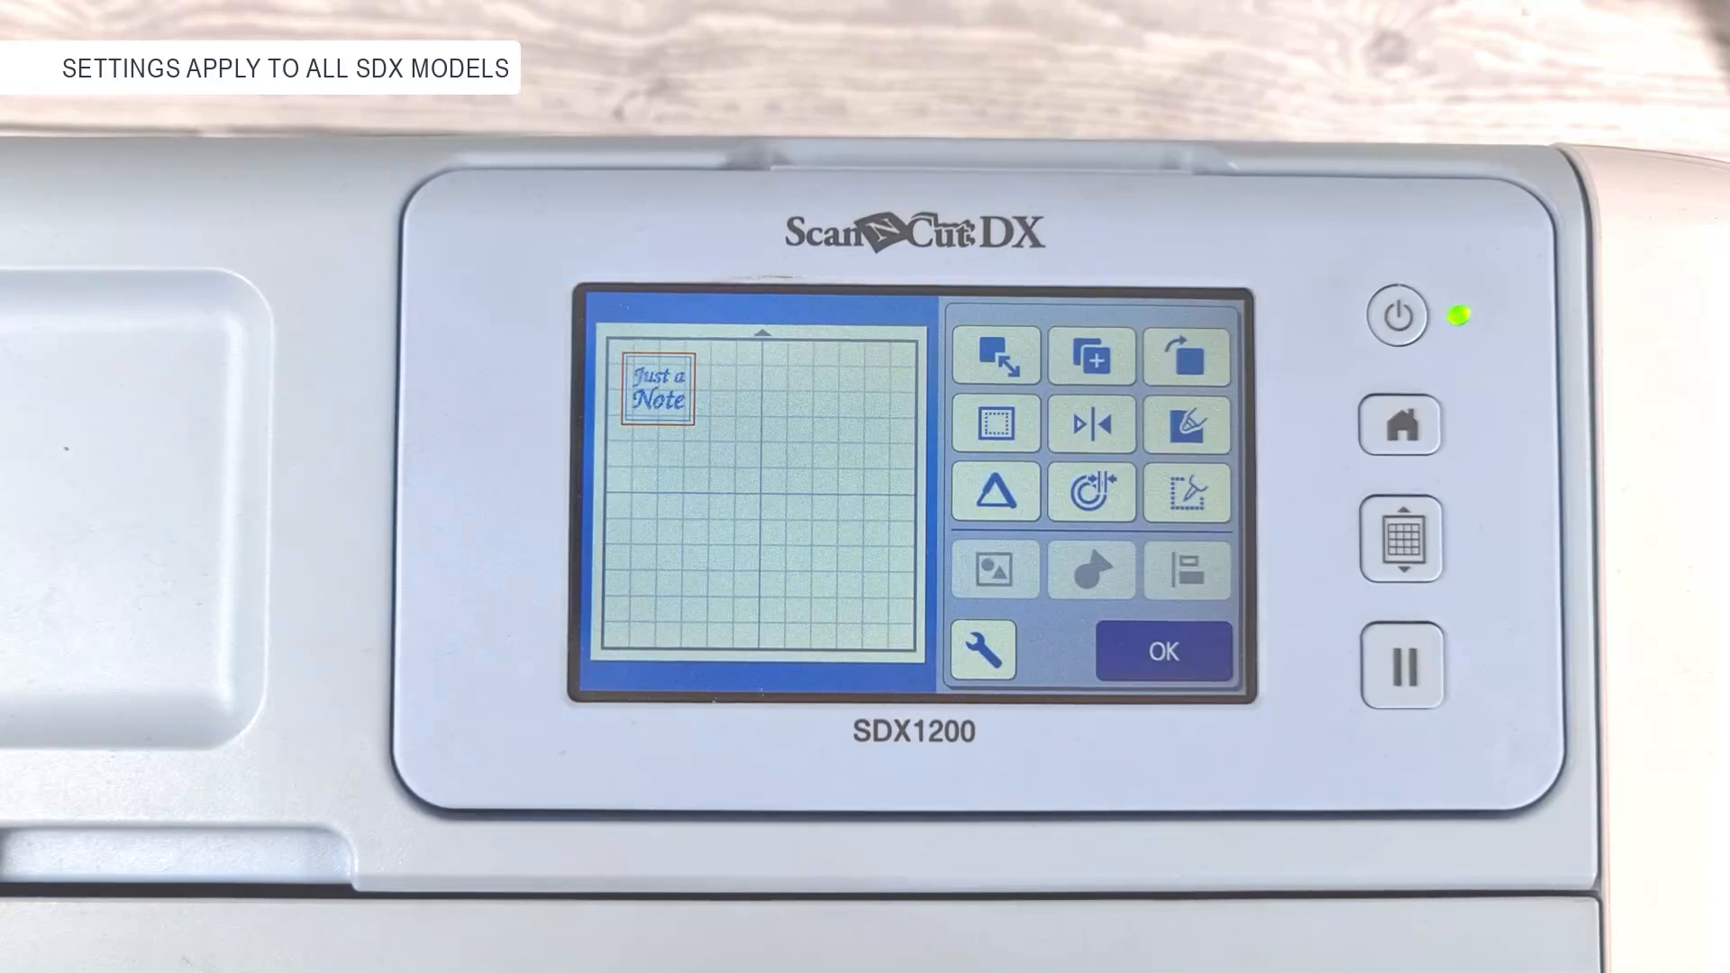
left_click(1186, 424)
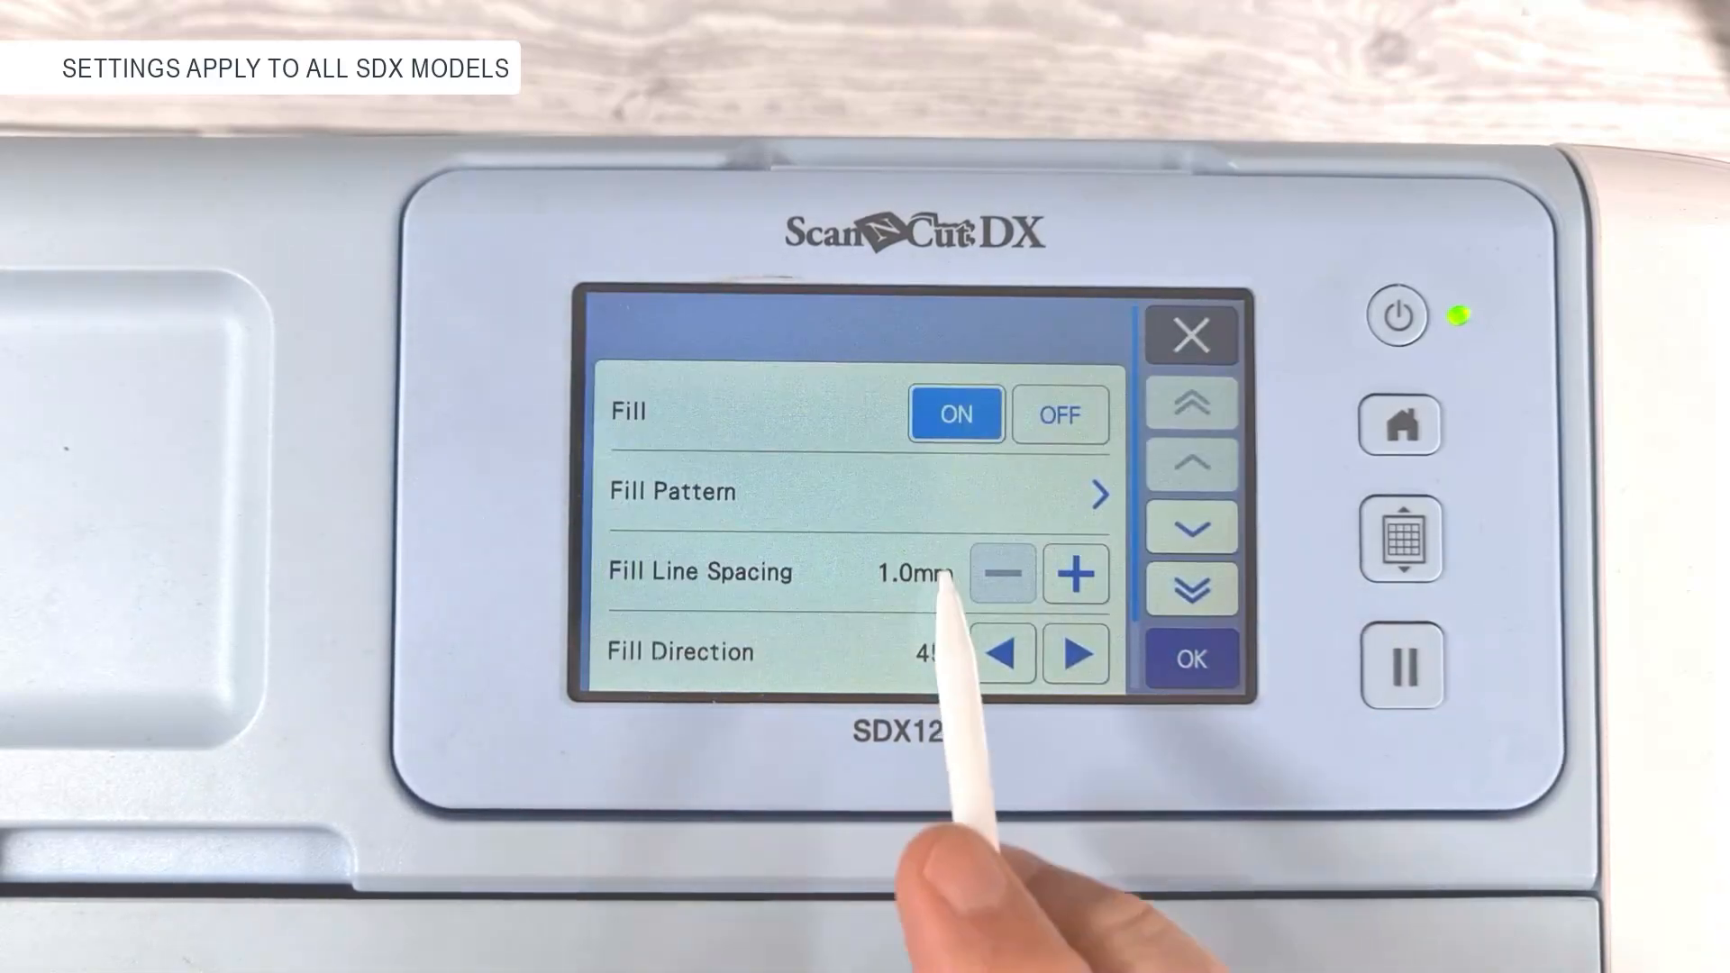
left_click(937, 496)
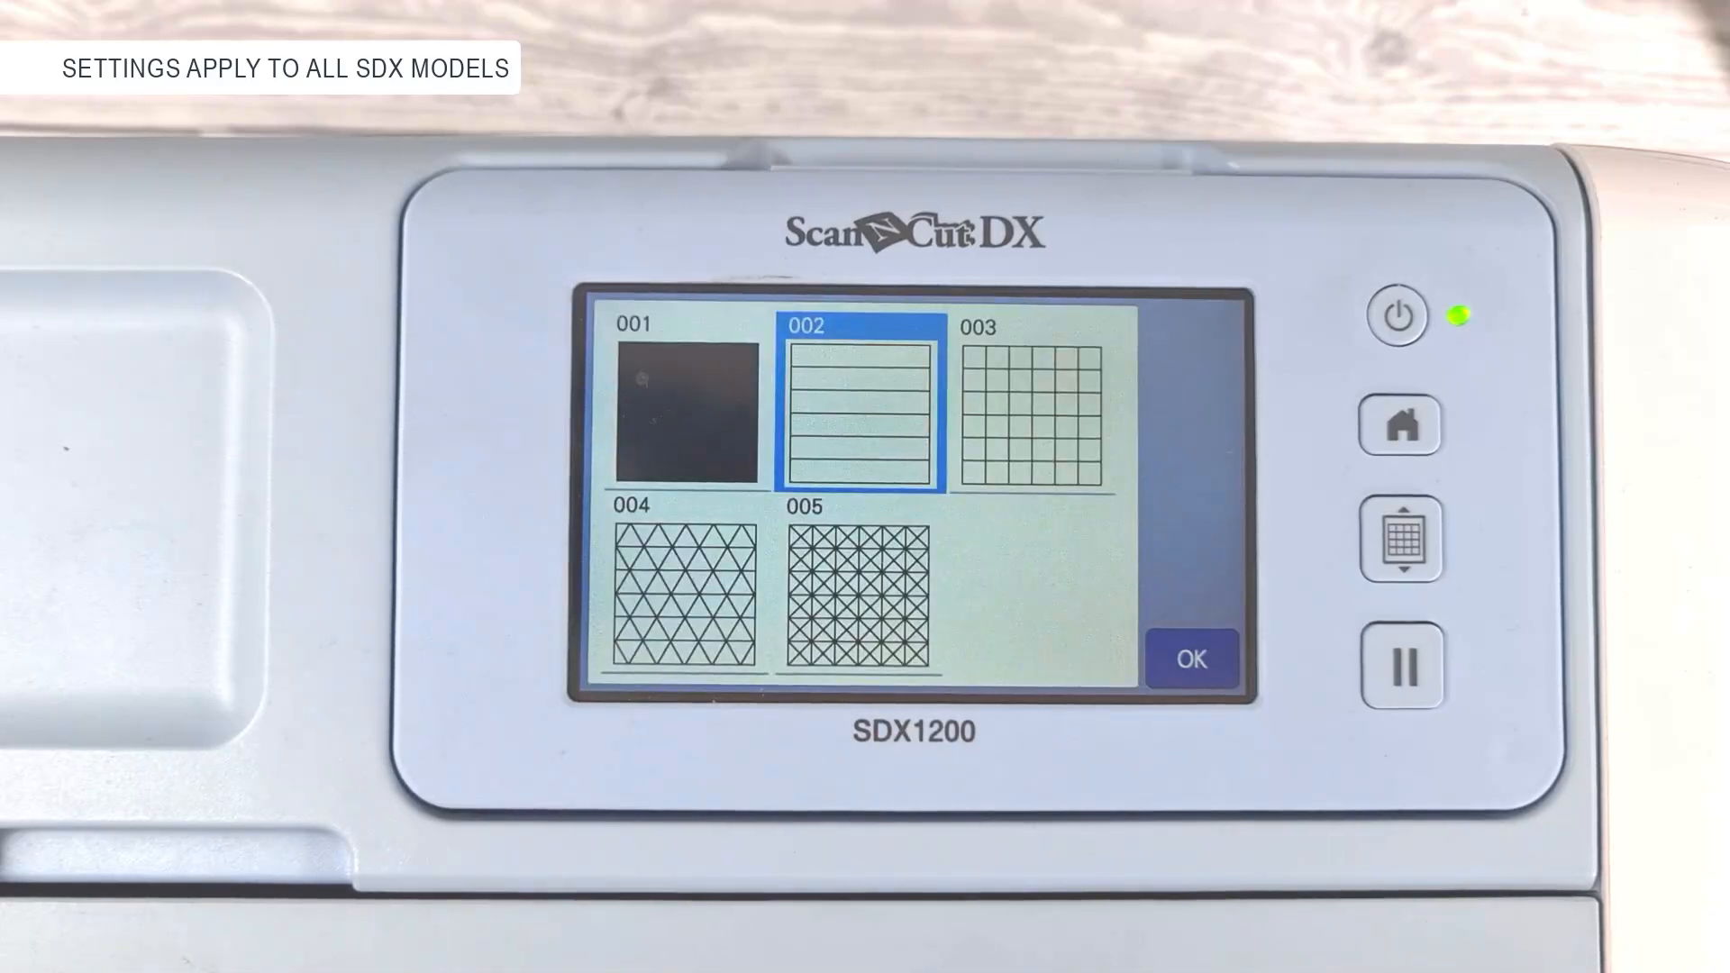
left_click(699, 419)
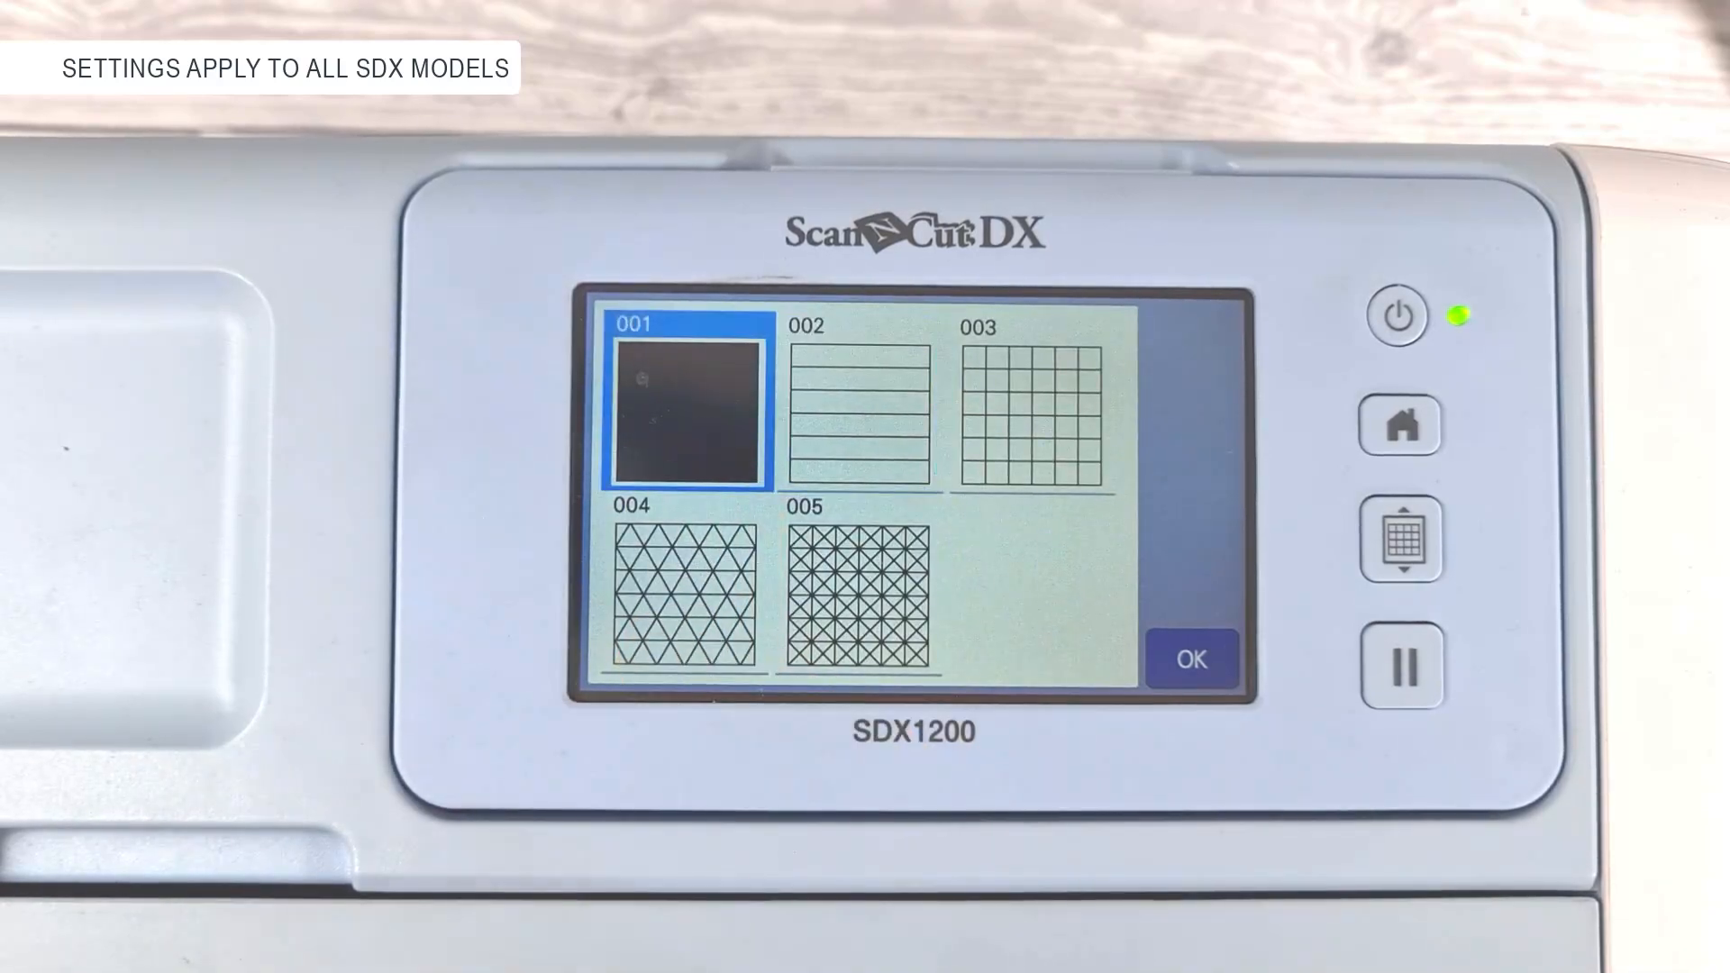
left_click(1192, 660)
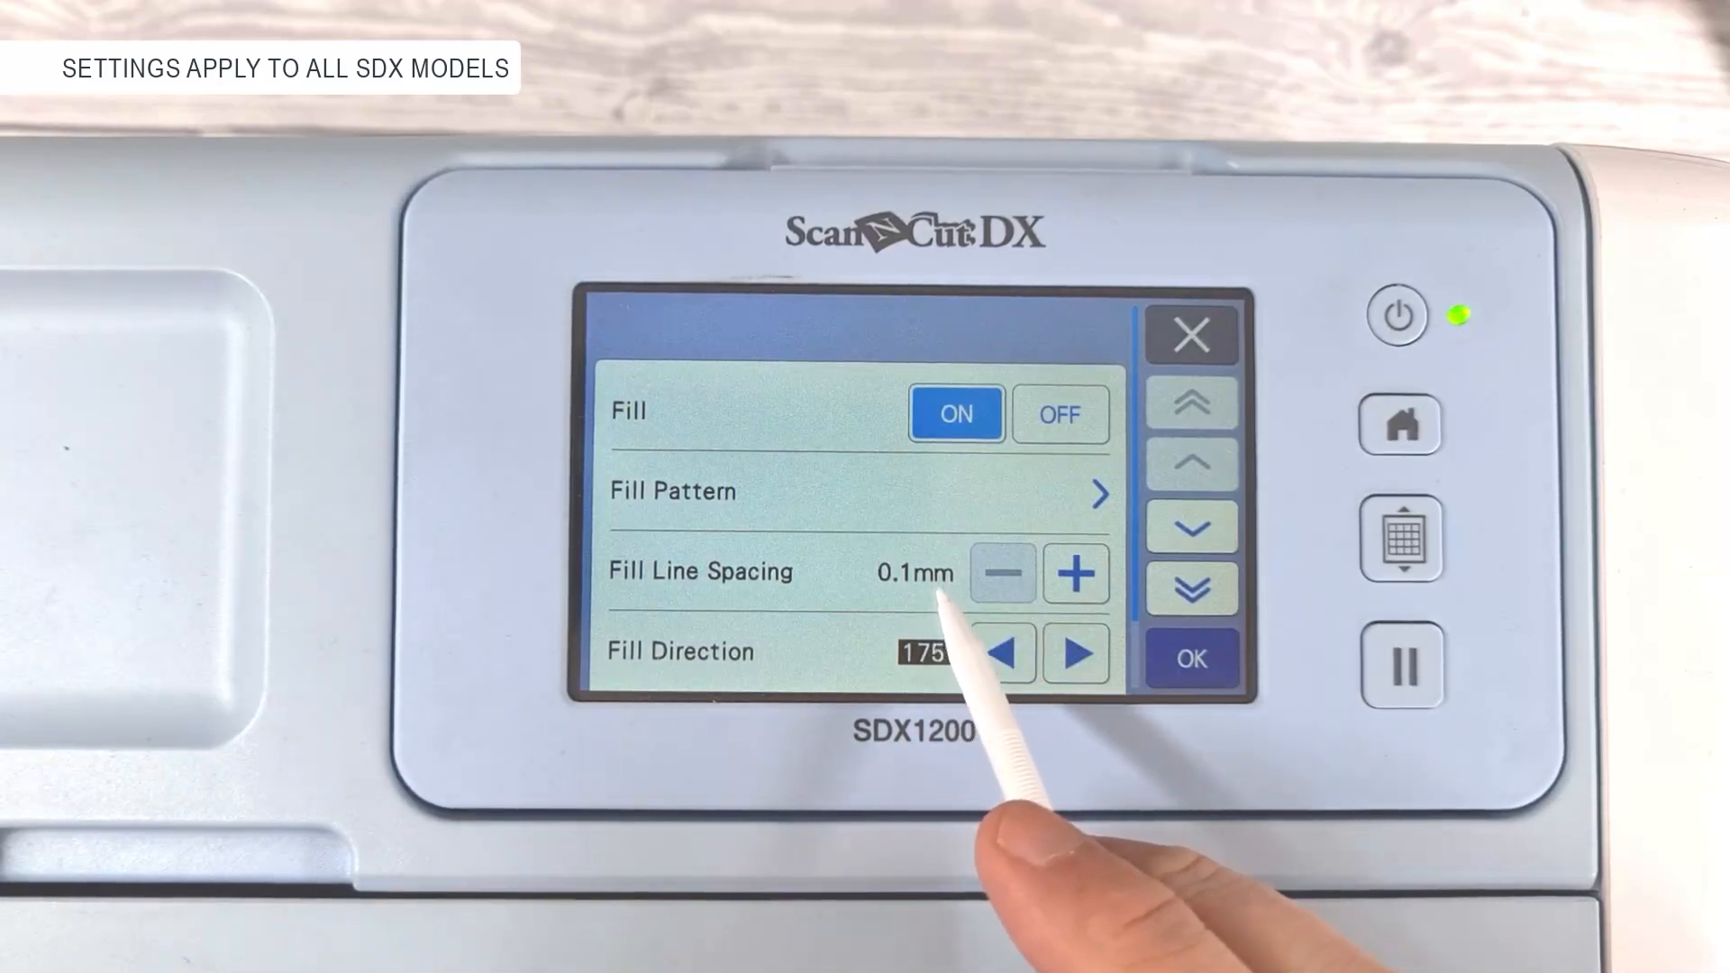
left_click(1076, 573)
left_click(1076, 574)
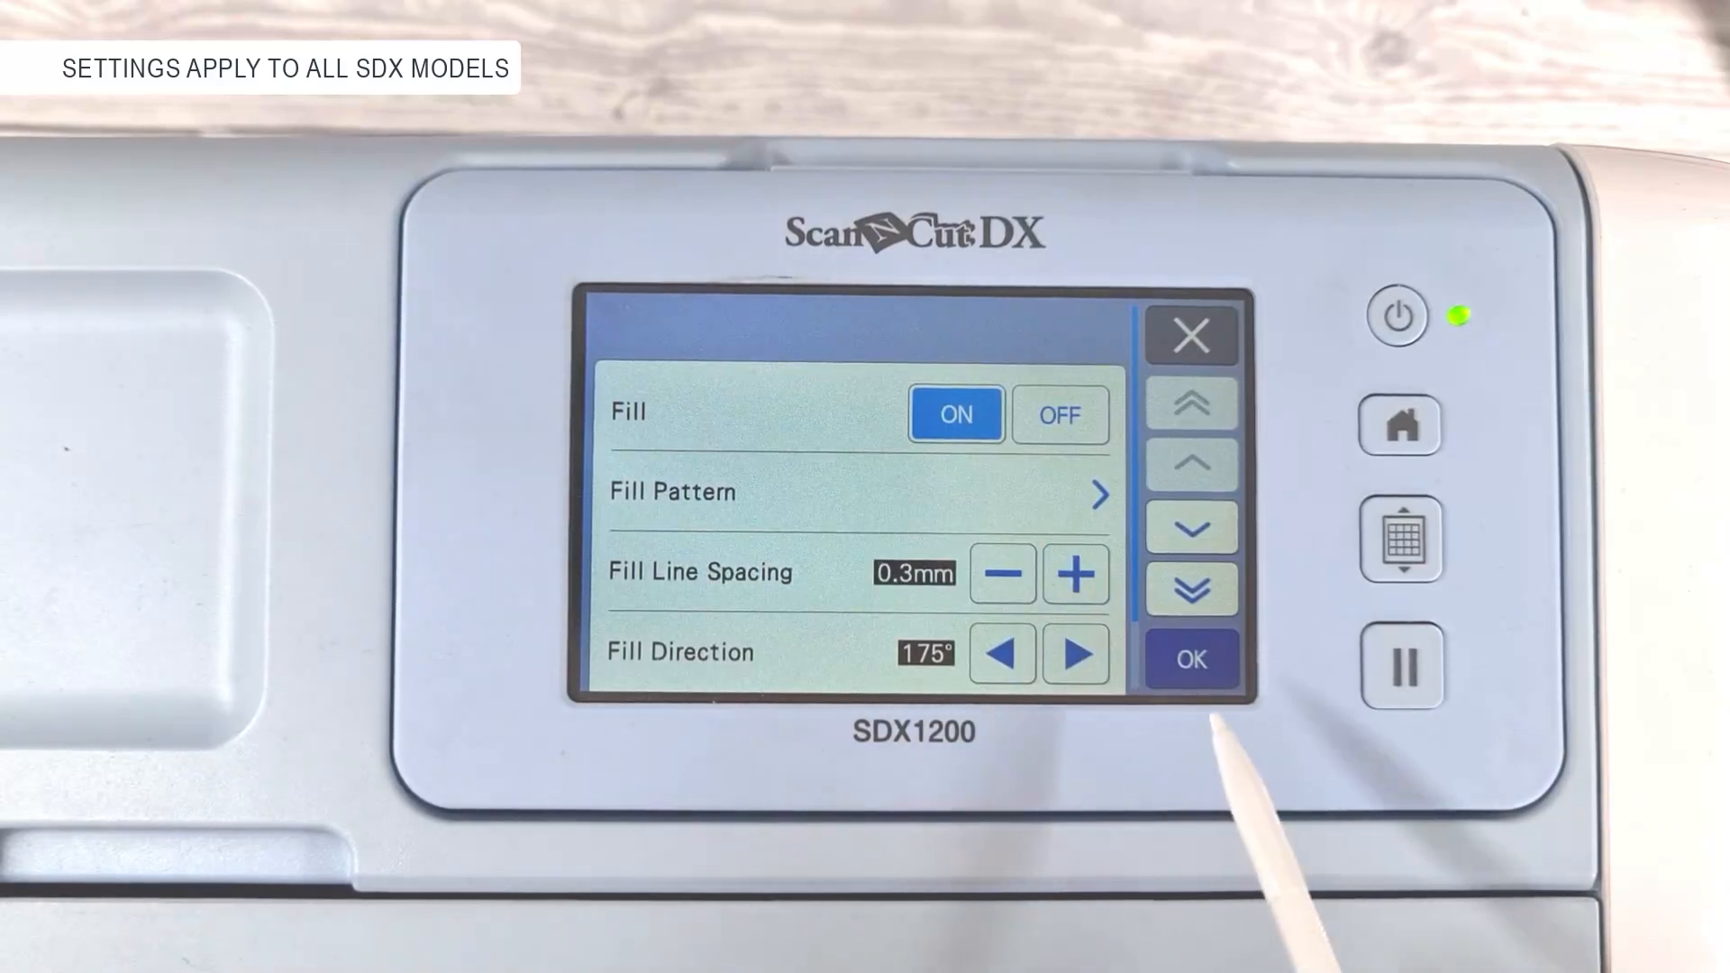
left_click(1191, 659)
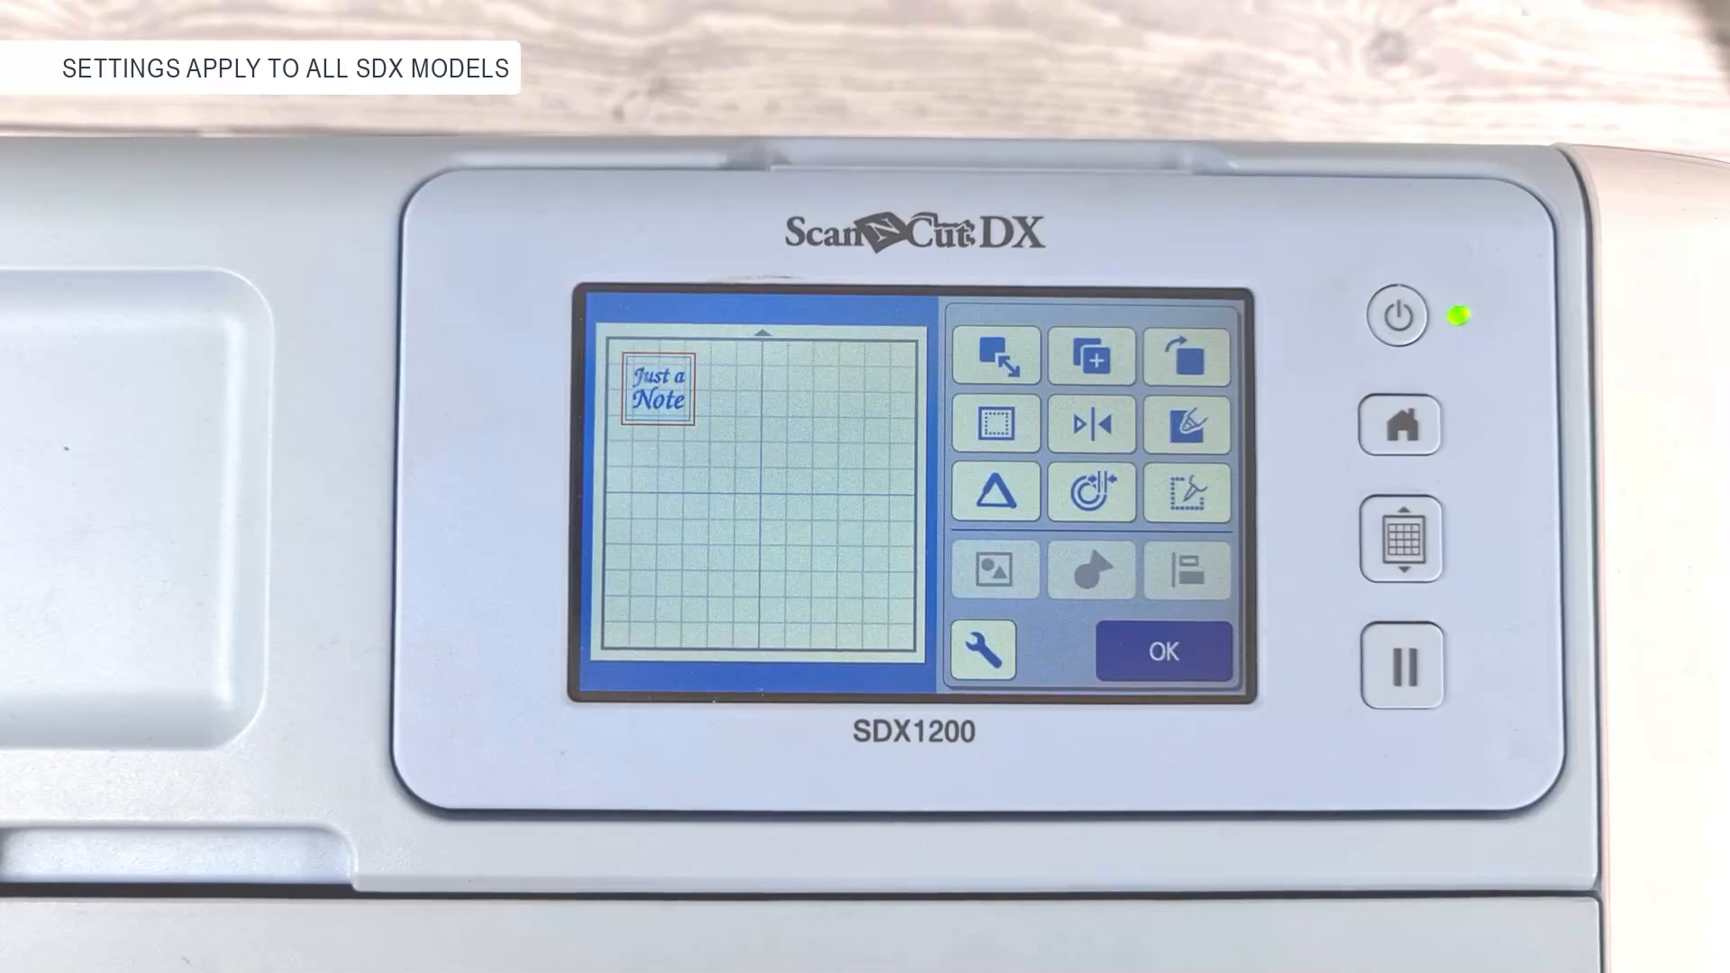
left_click(1163, 650)
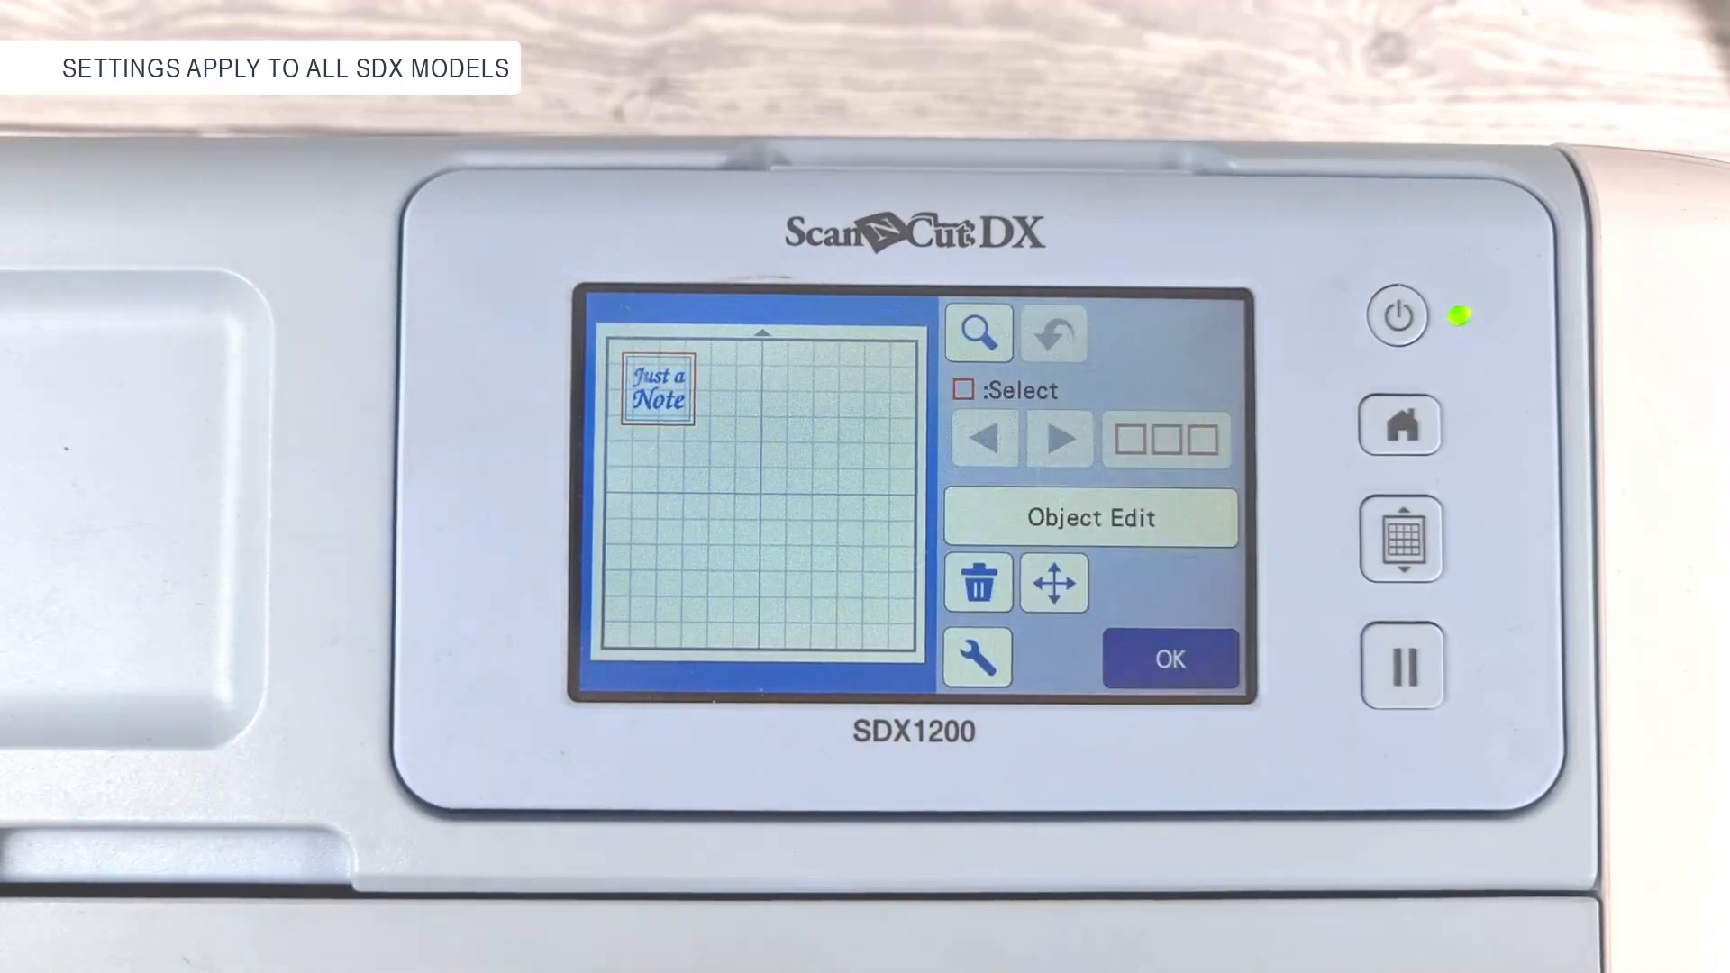
left_click(1168, 662)
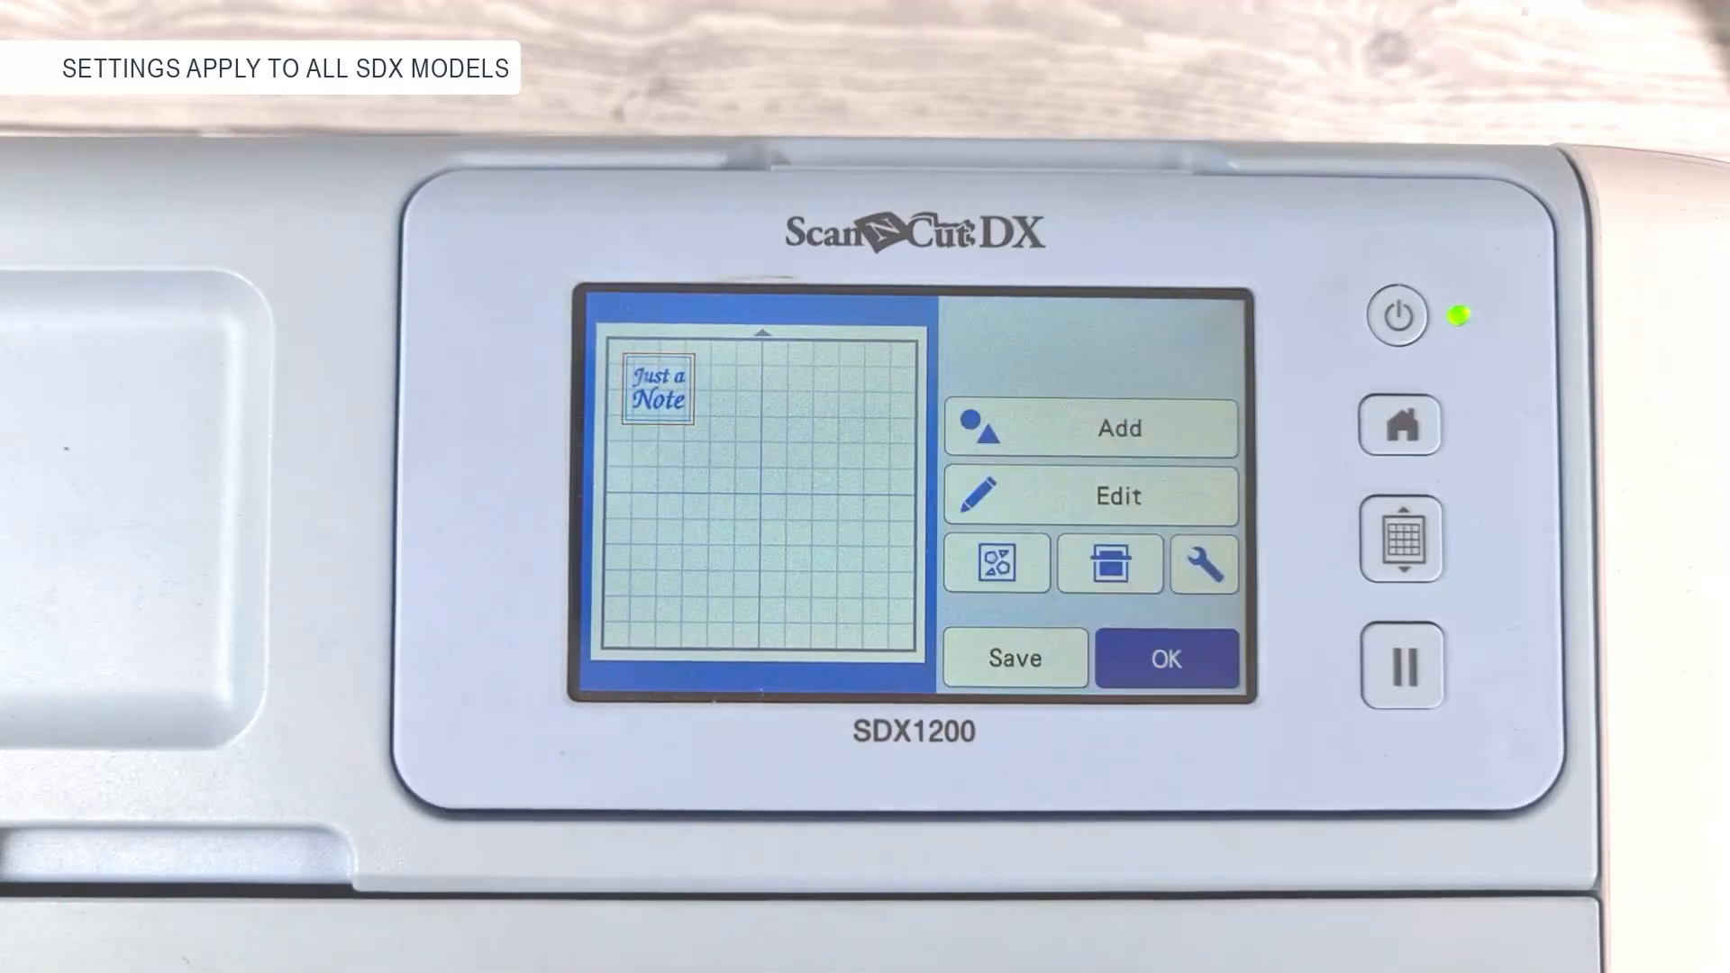
left_click(1168, 661)
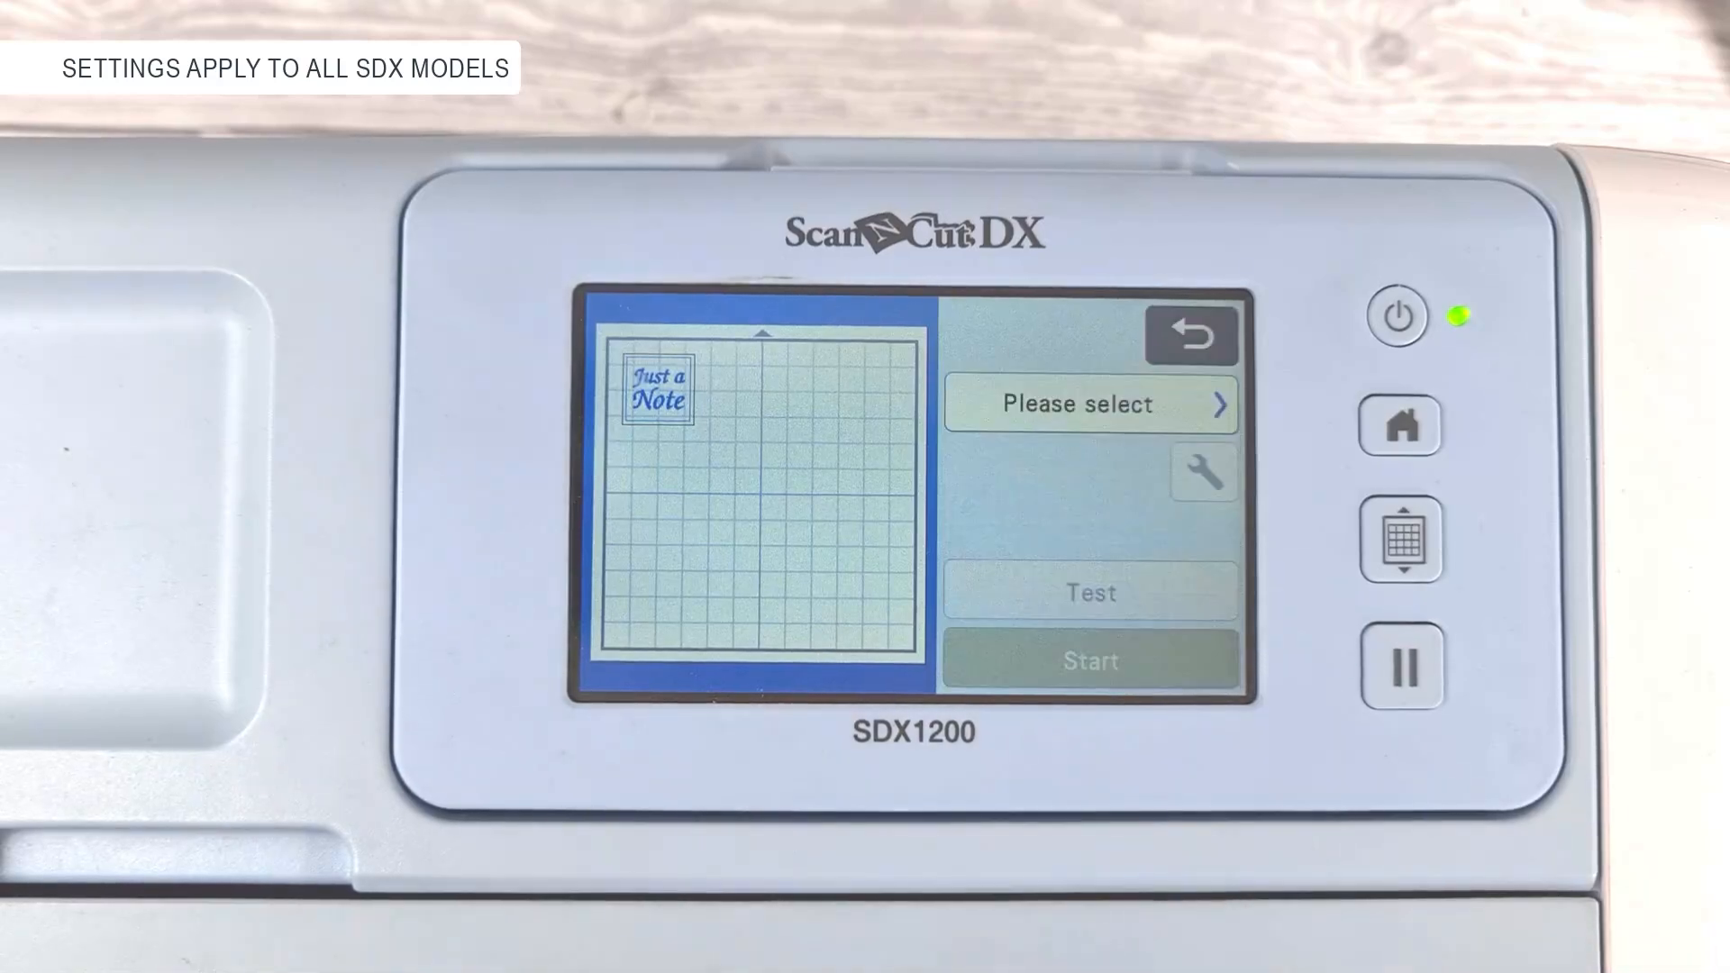
left_click(1170, 403)
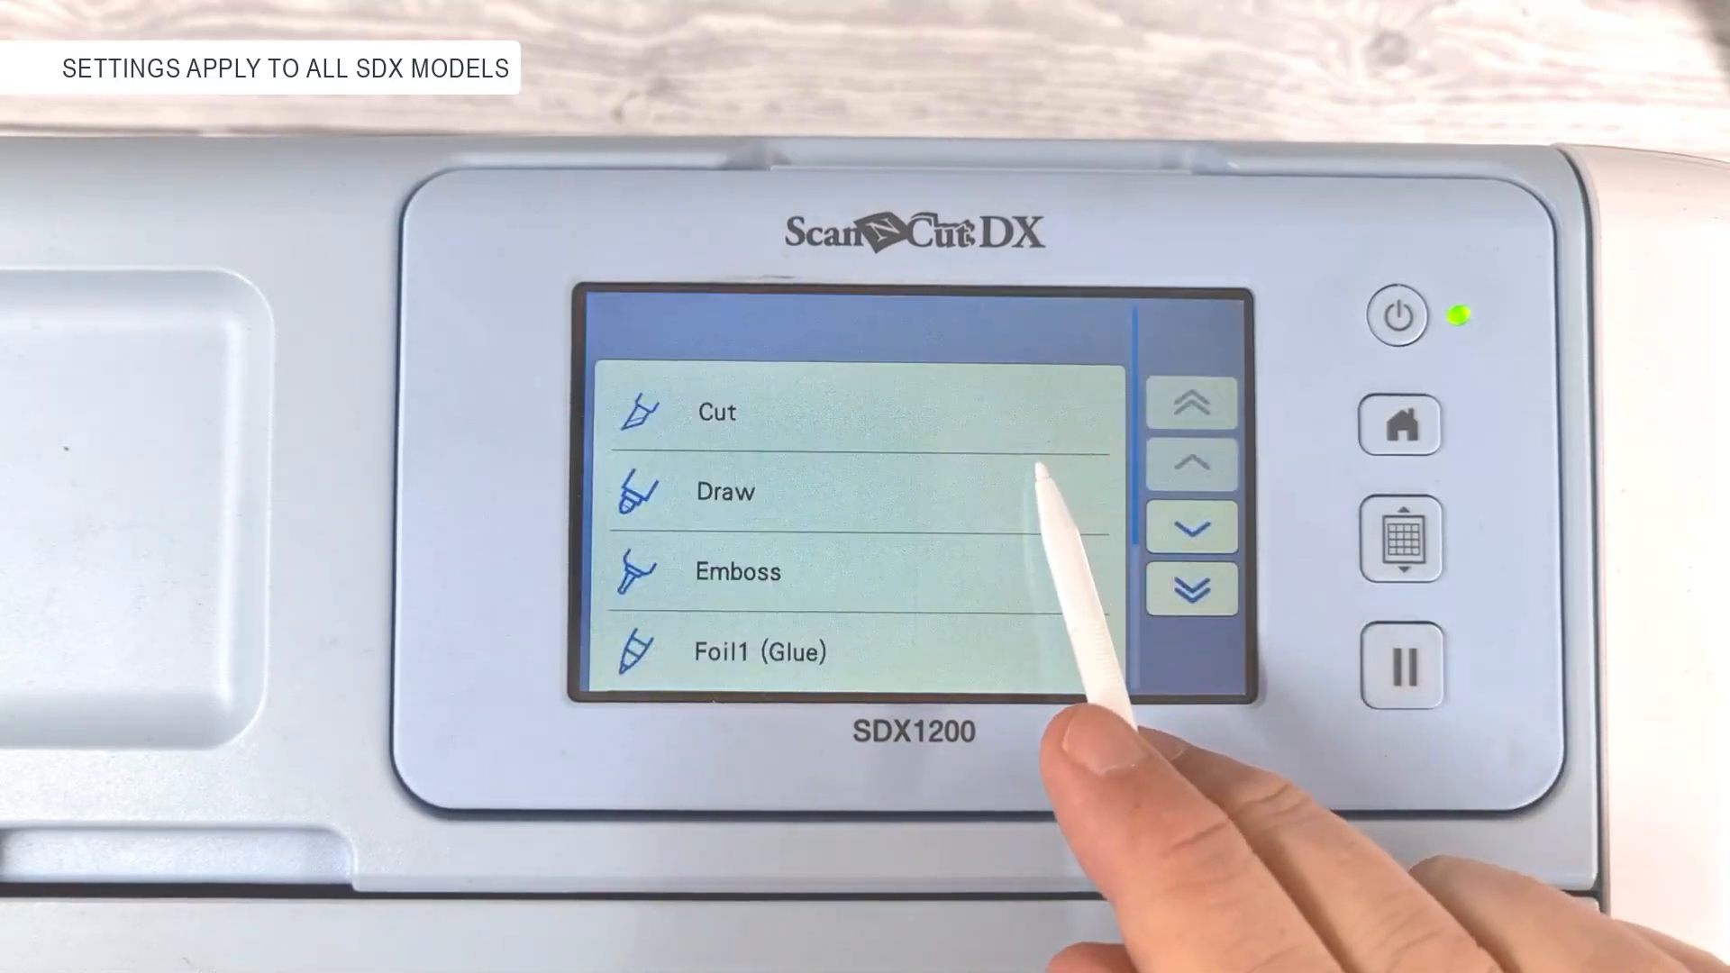
left_click(979, 494)
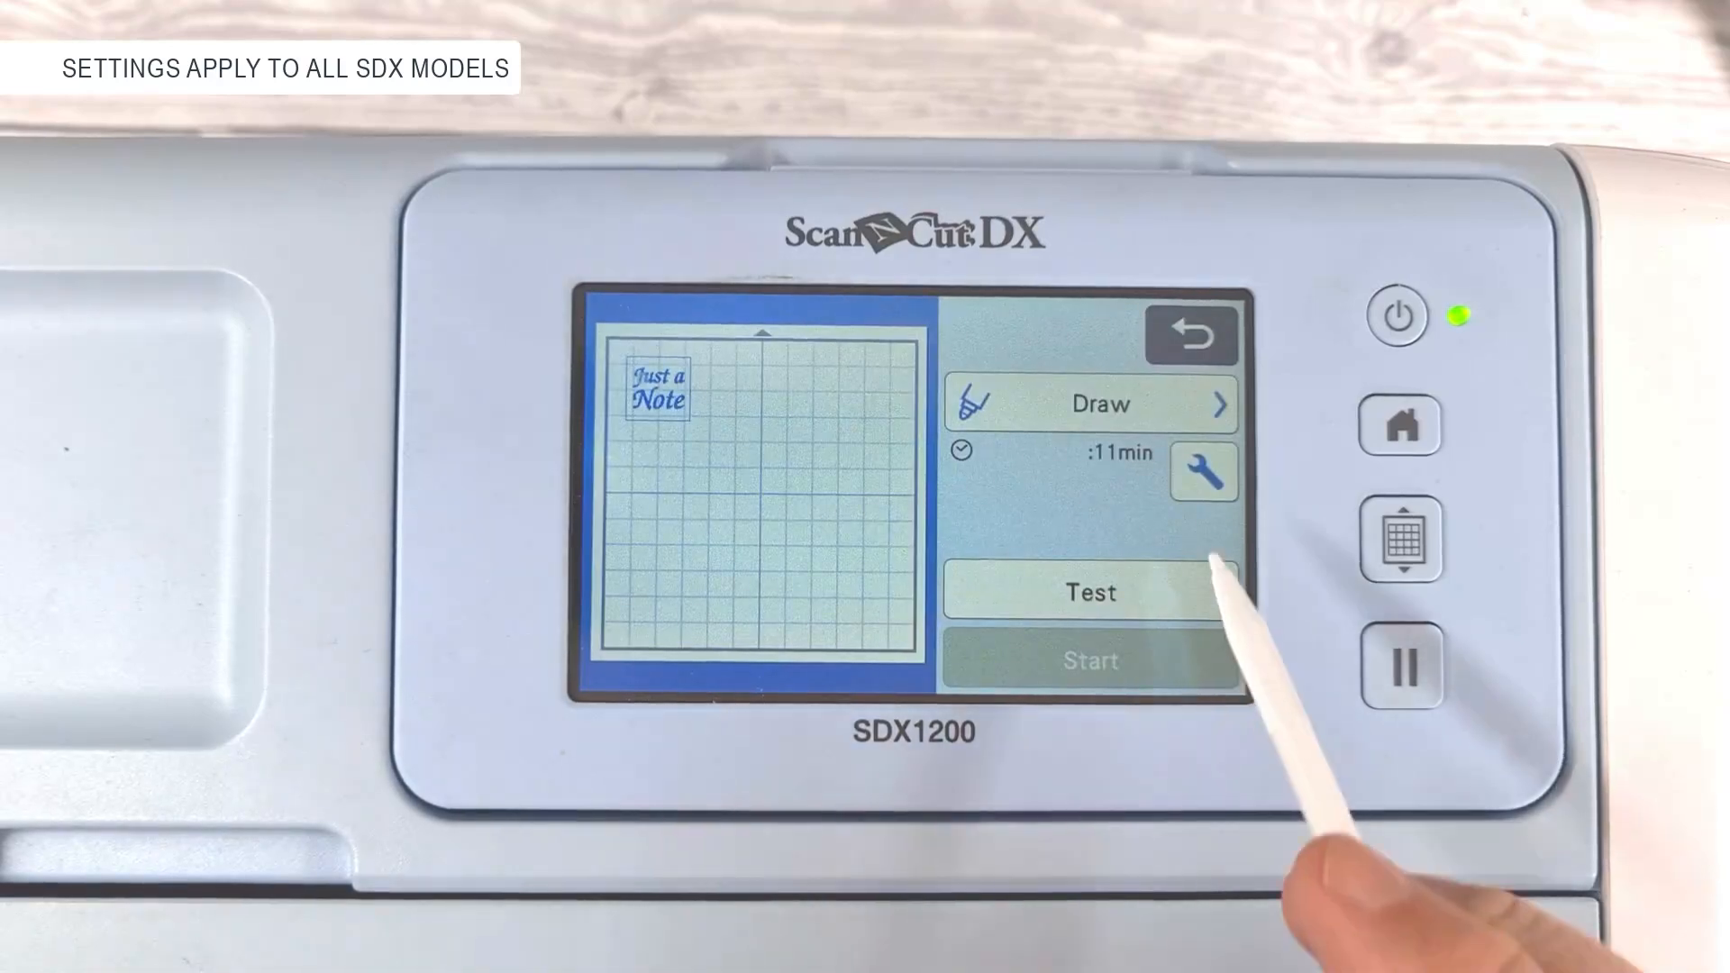
left_click(1204, 471)
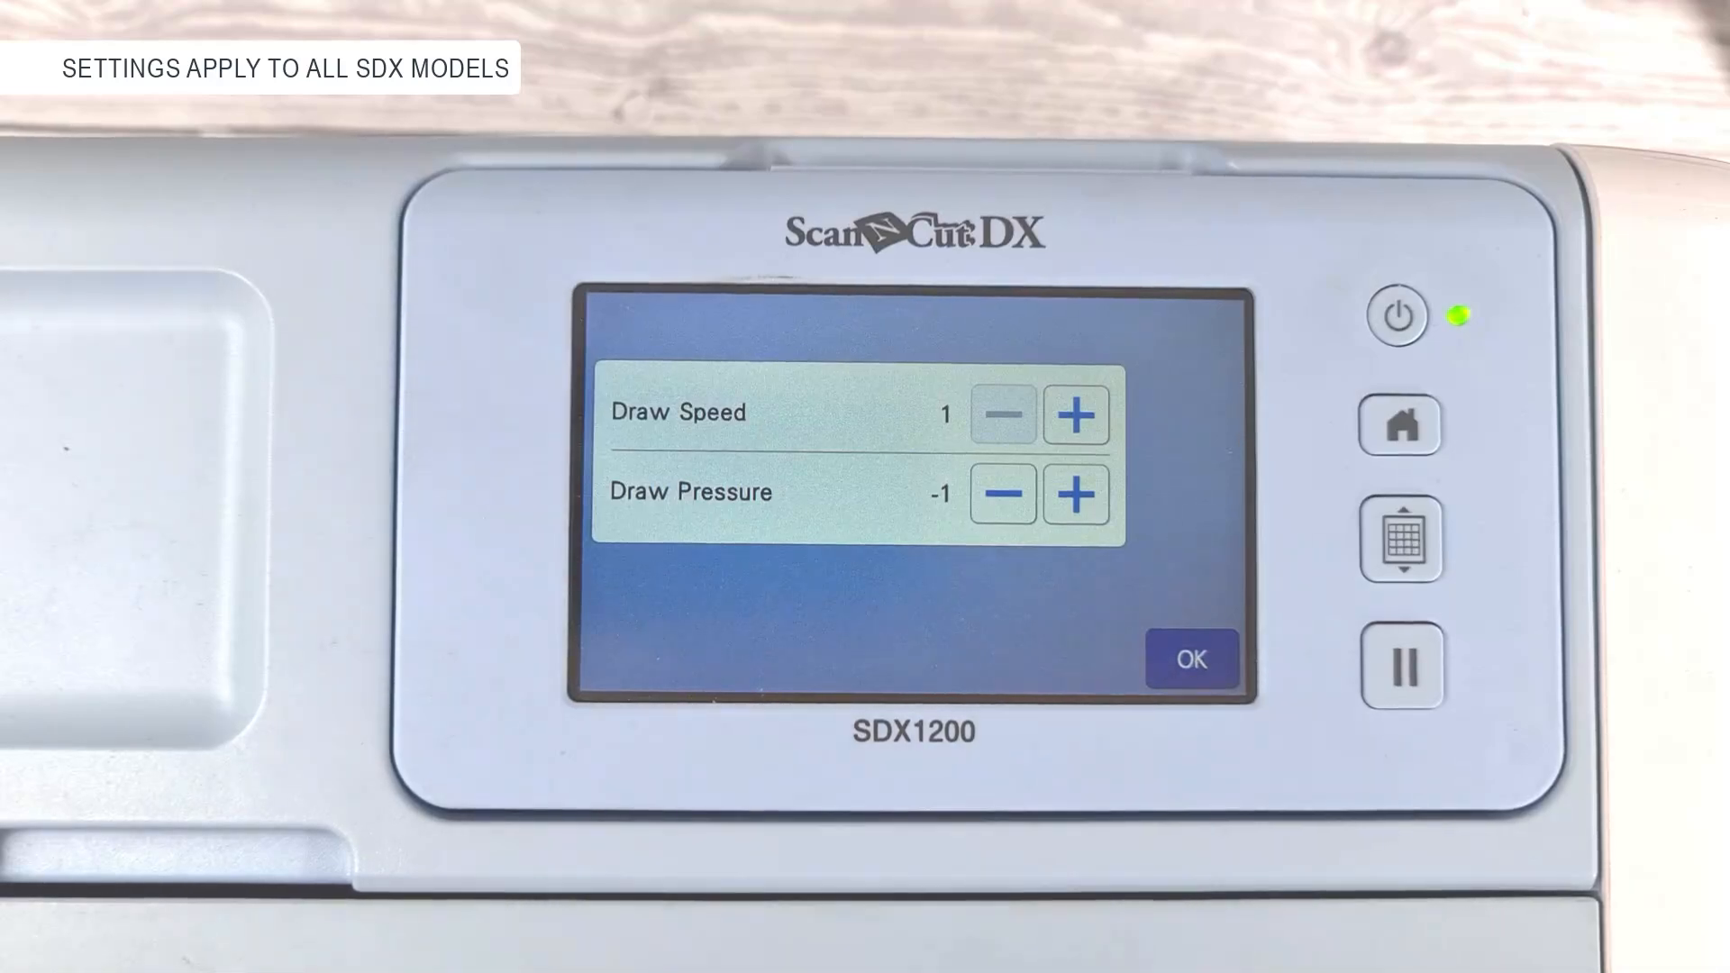
left_click(1192, 659)
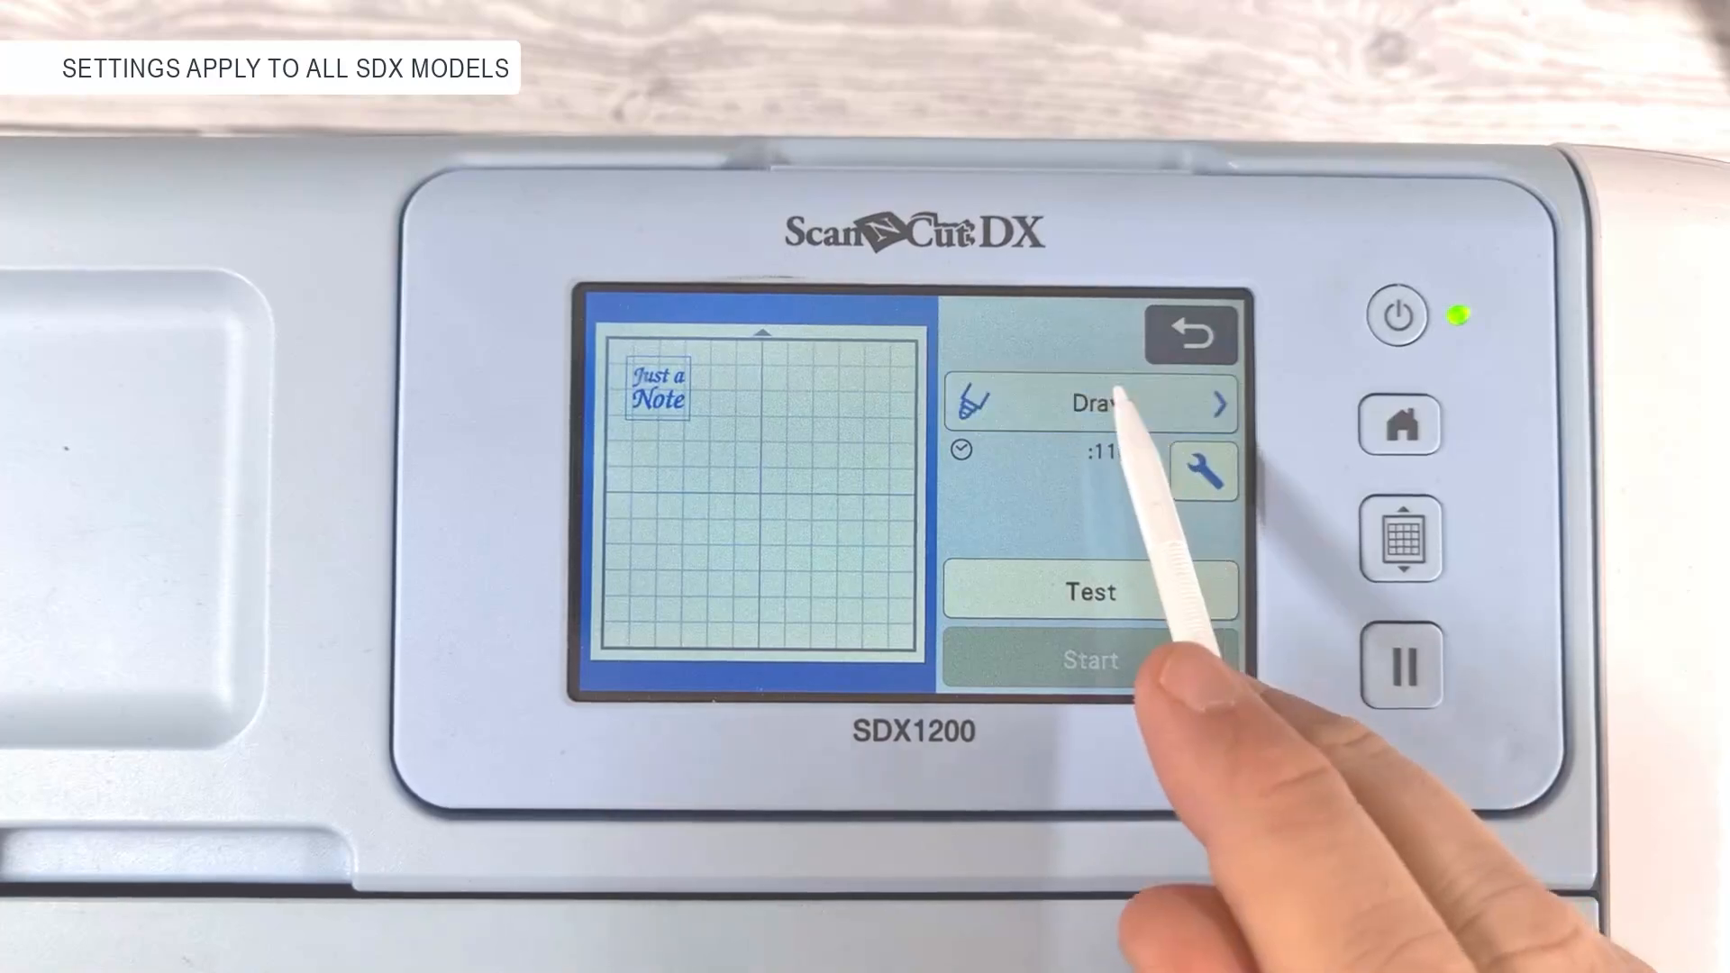
left_click(1163, 404)
left_click(1036, 491)
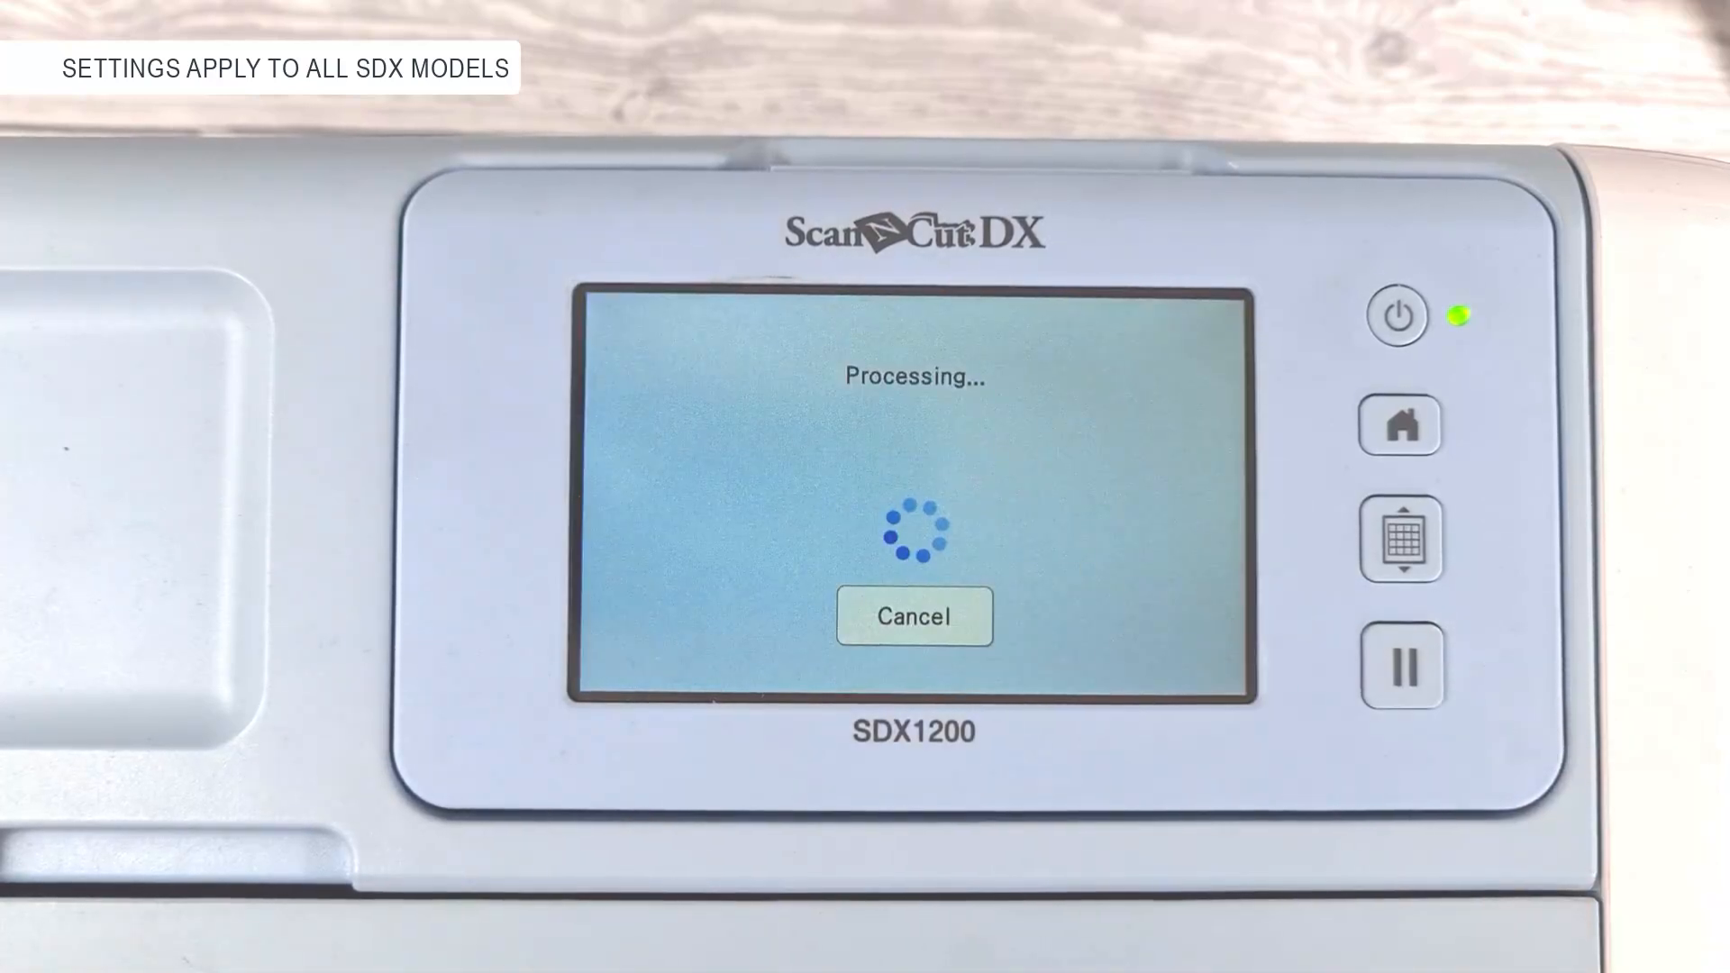